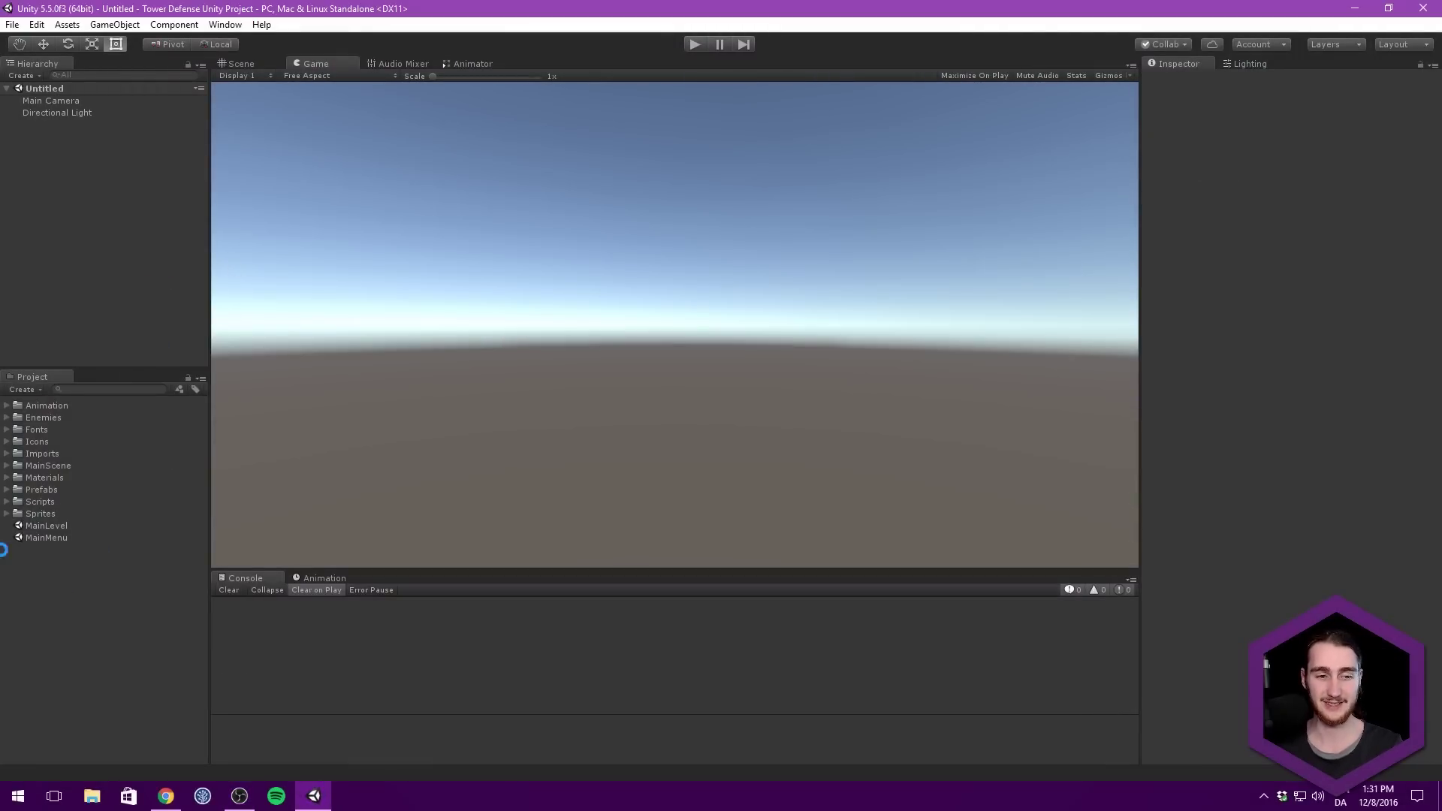
Open the MainMenu scene and inspect its SceneFader object.
key(ctrl+s)
click(720, 434)
double_click(34, 538)
click(368, 248)
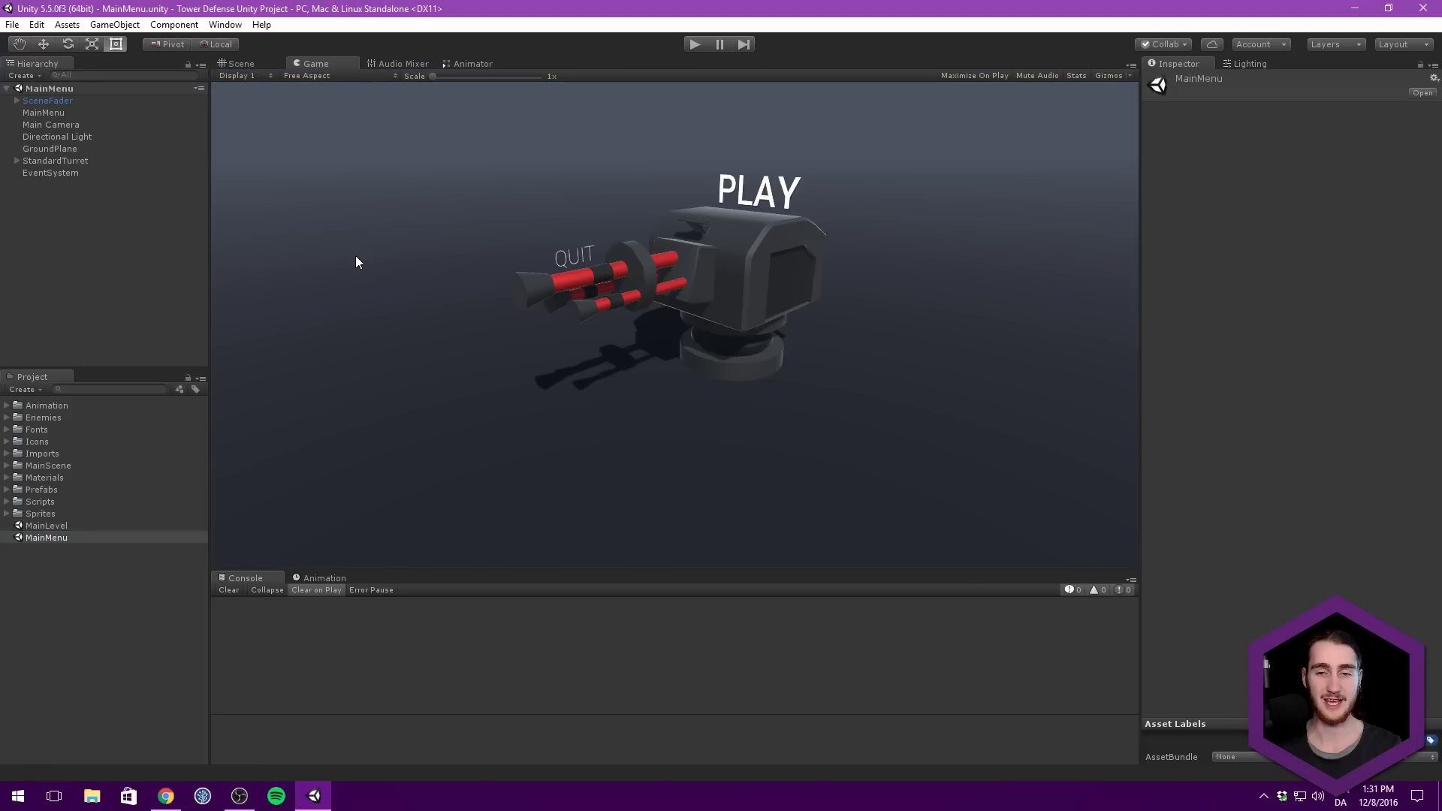
click(77, 253)
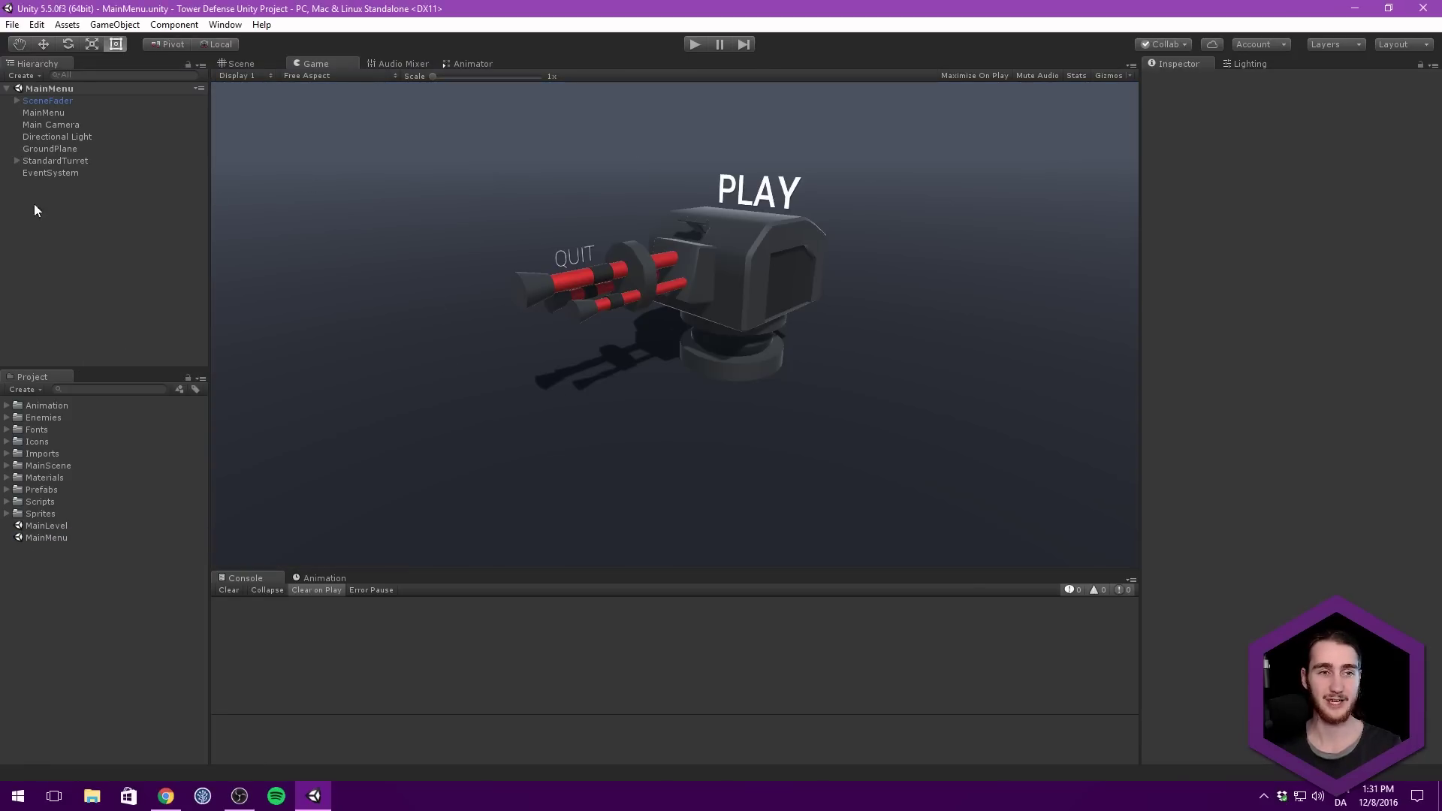
click(64, 102)
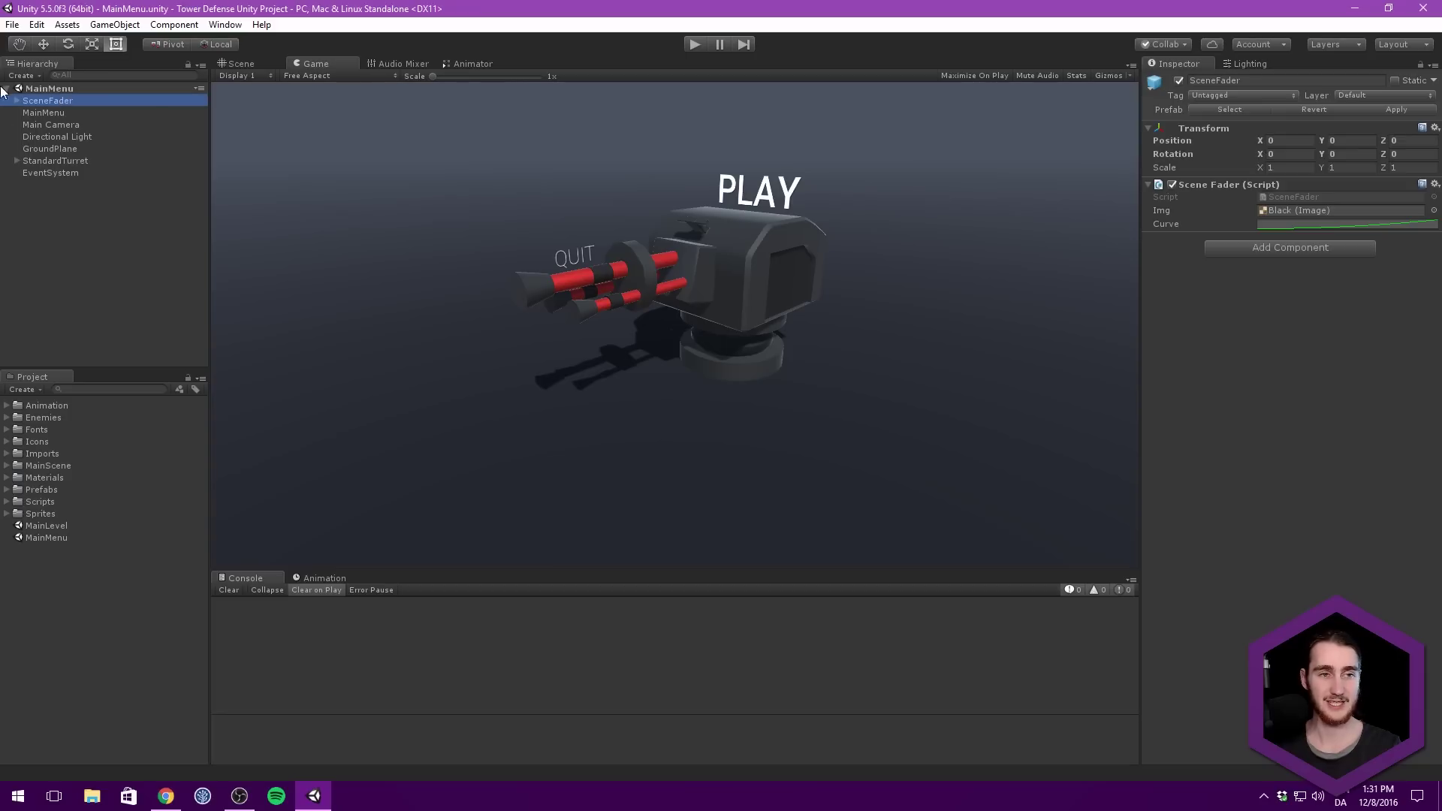
click(30, 232)
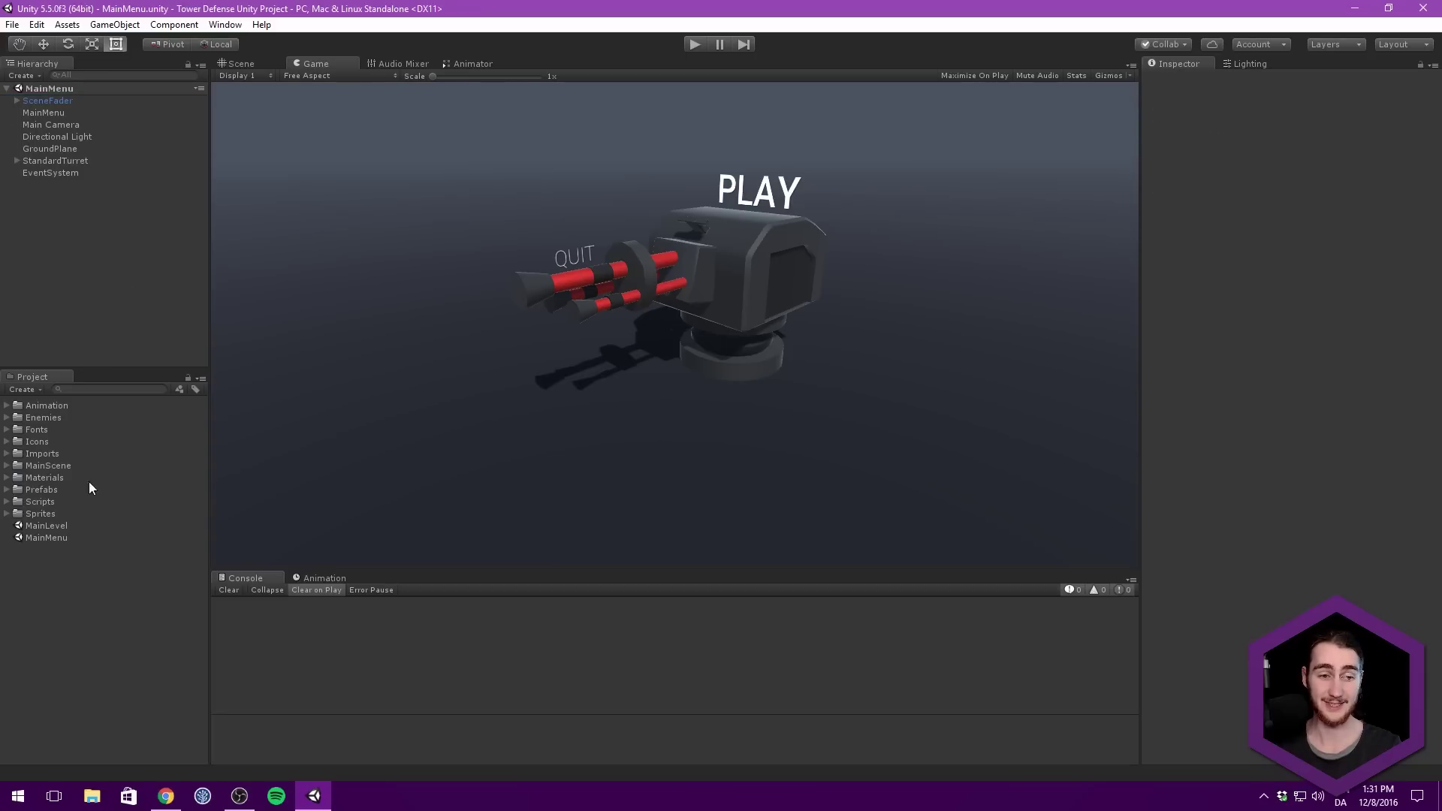
Duplicate the MainMenu scene asset and name the copy LevelSelector.
click(64, 537)
key(ctrl+d)
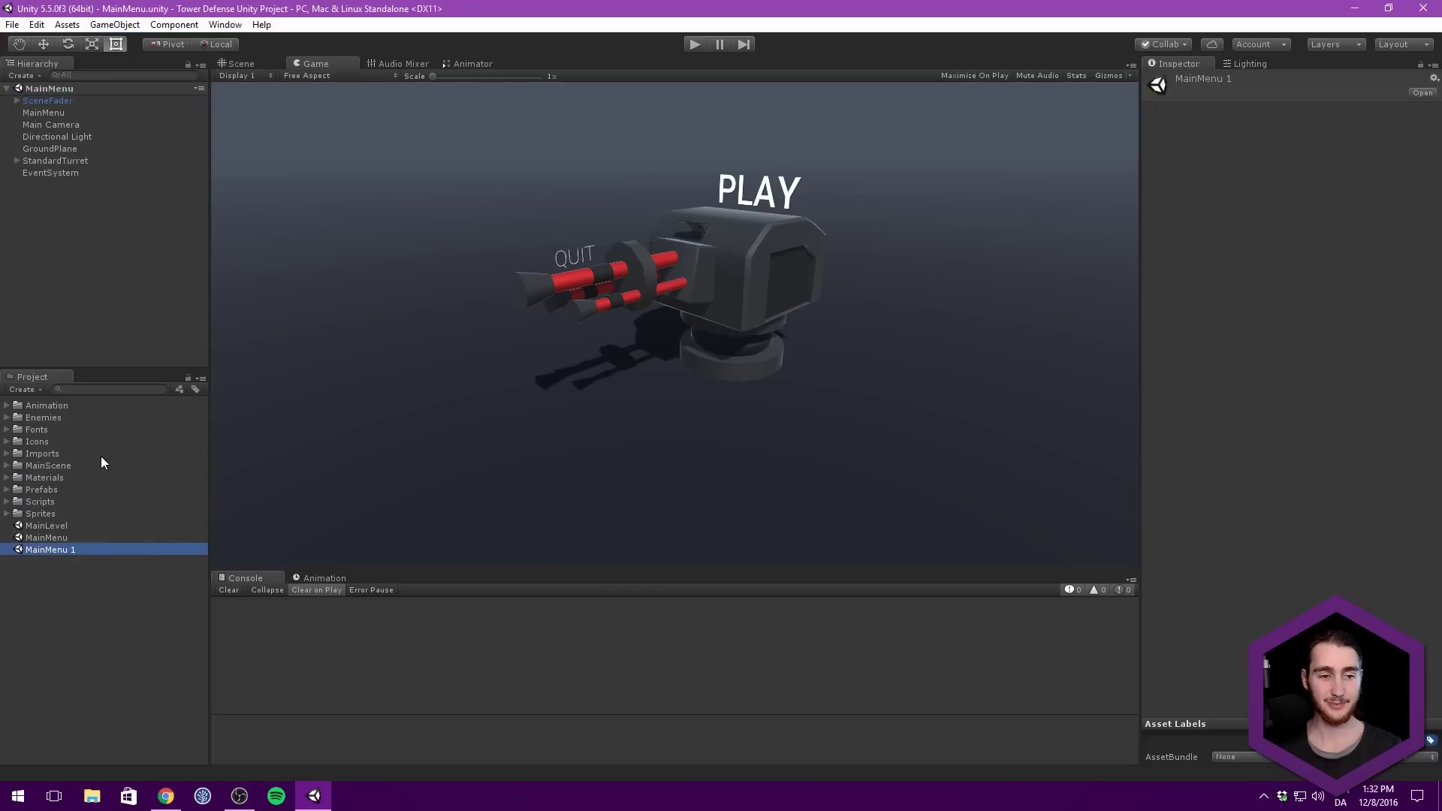
click(71, 549)
key(BackSpace)
text(LevelSelector)
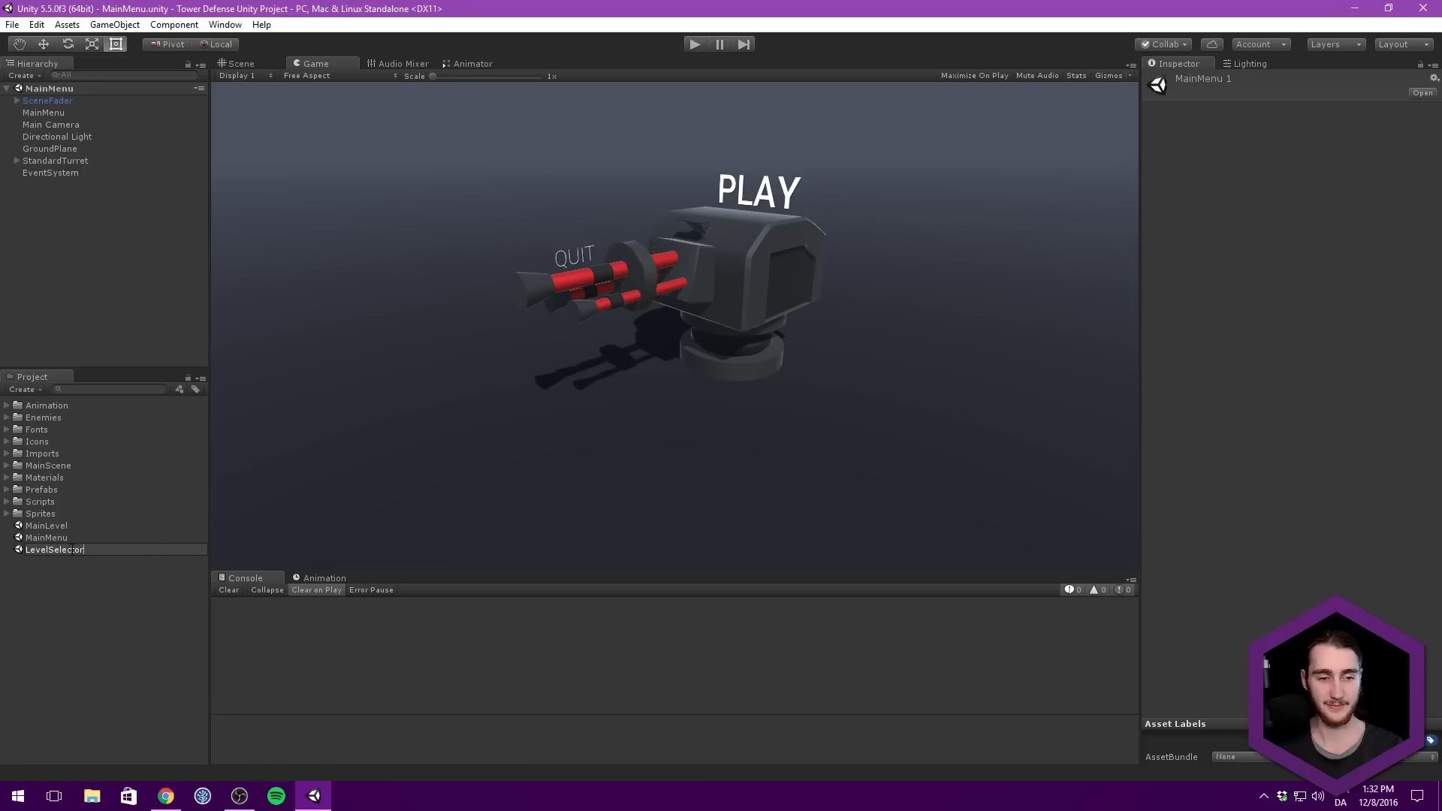
key(Return)
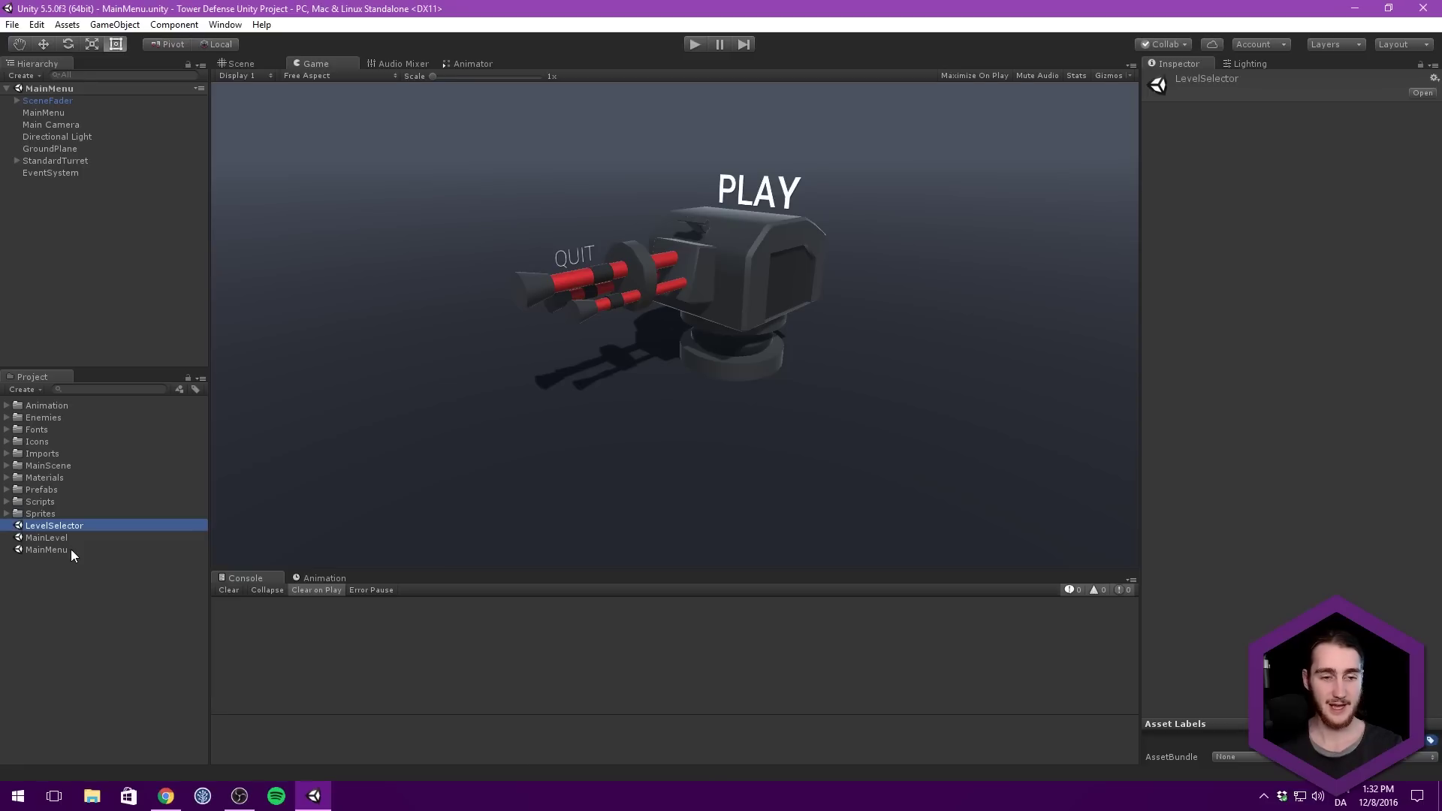
Shorten the name of the duplicated scene asset to LevelSelect.
click(79, 525)
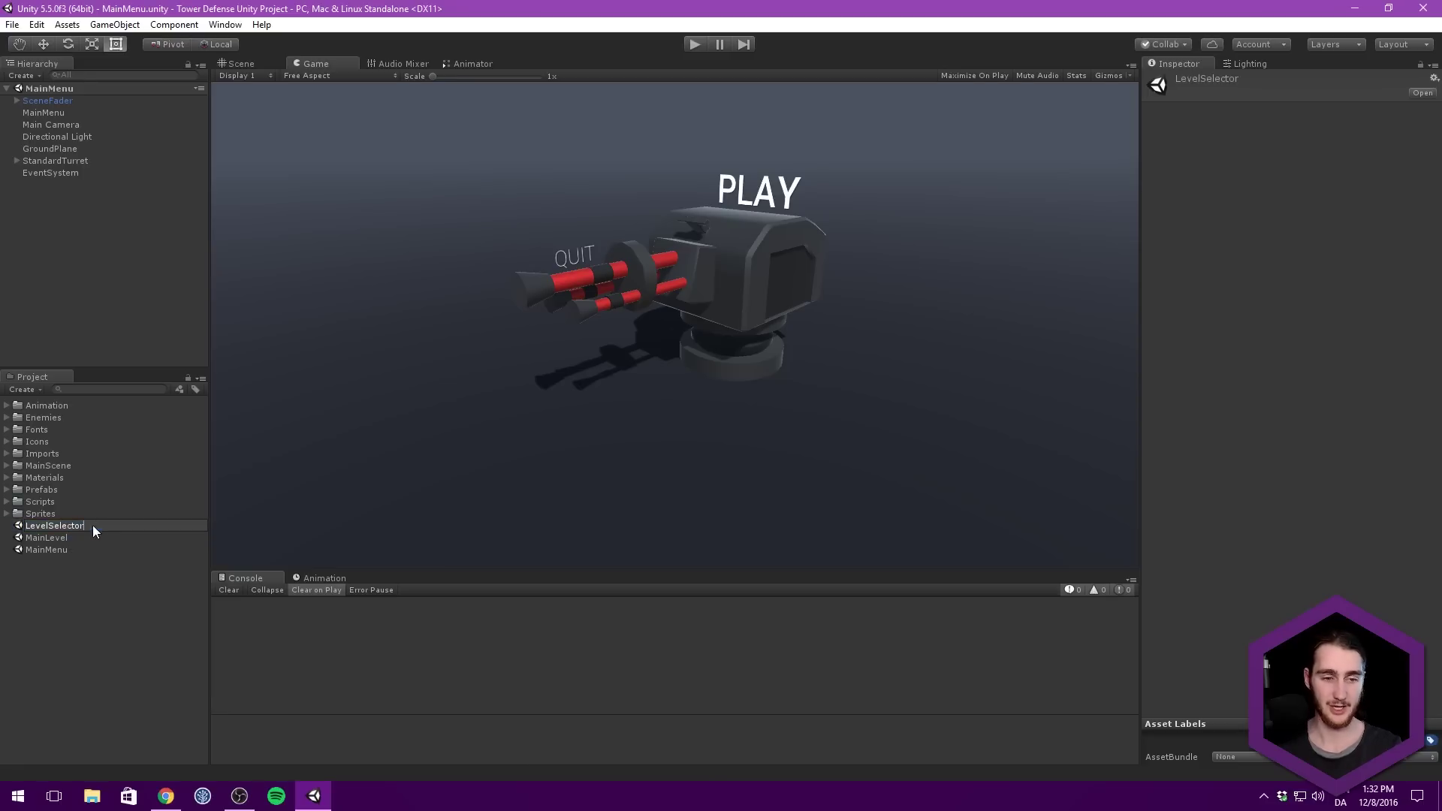
key(BackSpace)
key(BackSpace)
key(Return)
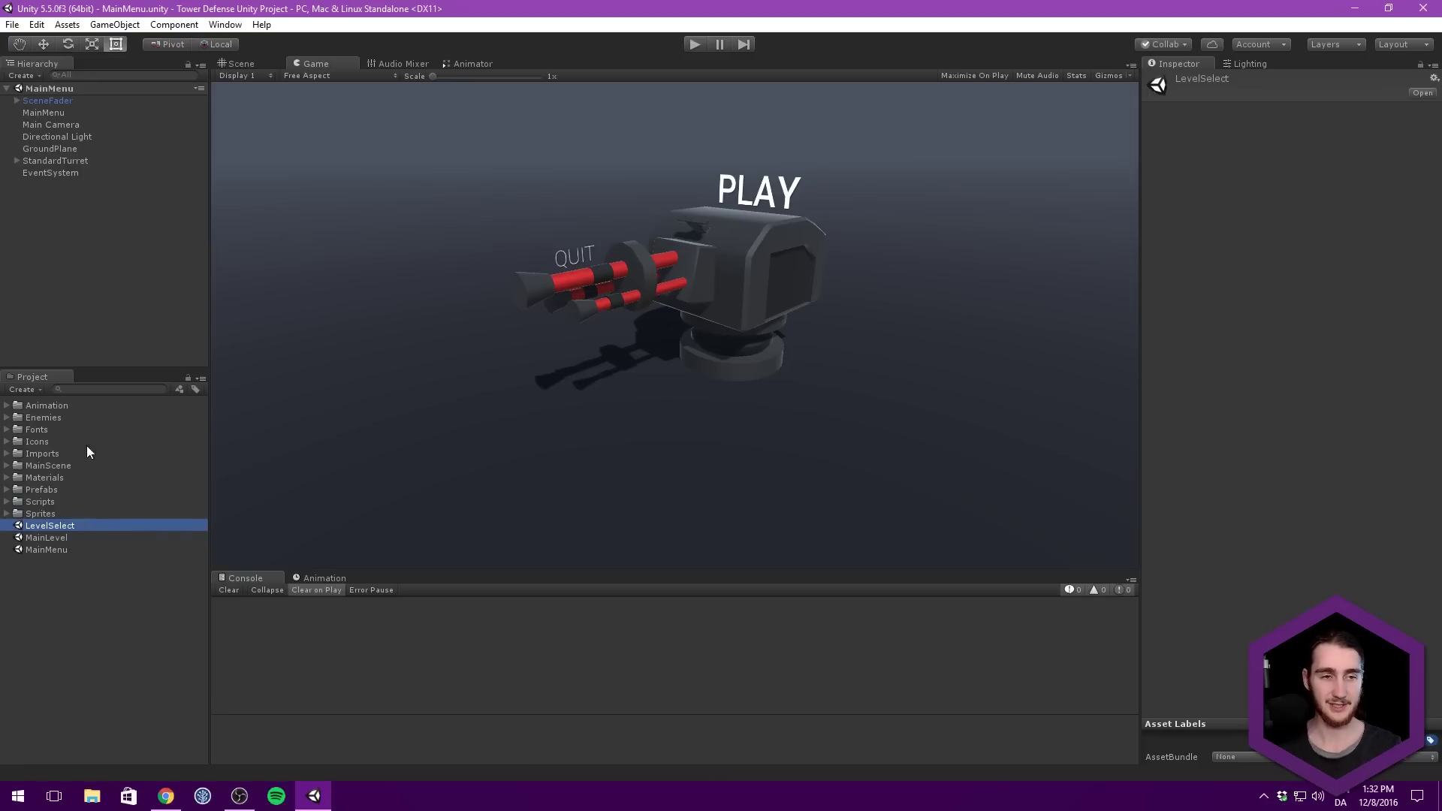
Open the LevelSelect scene and delete the StandardTurret object from it.
click(60, 332)
double_click(60, 526)
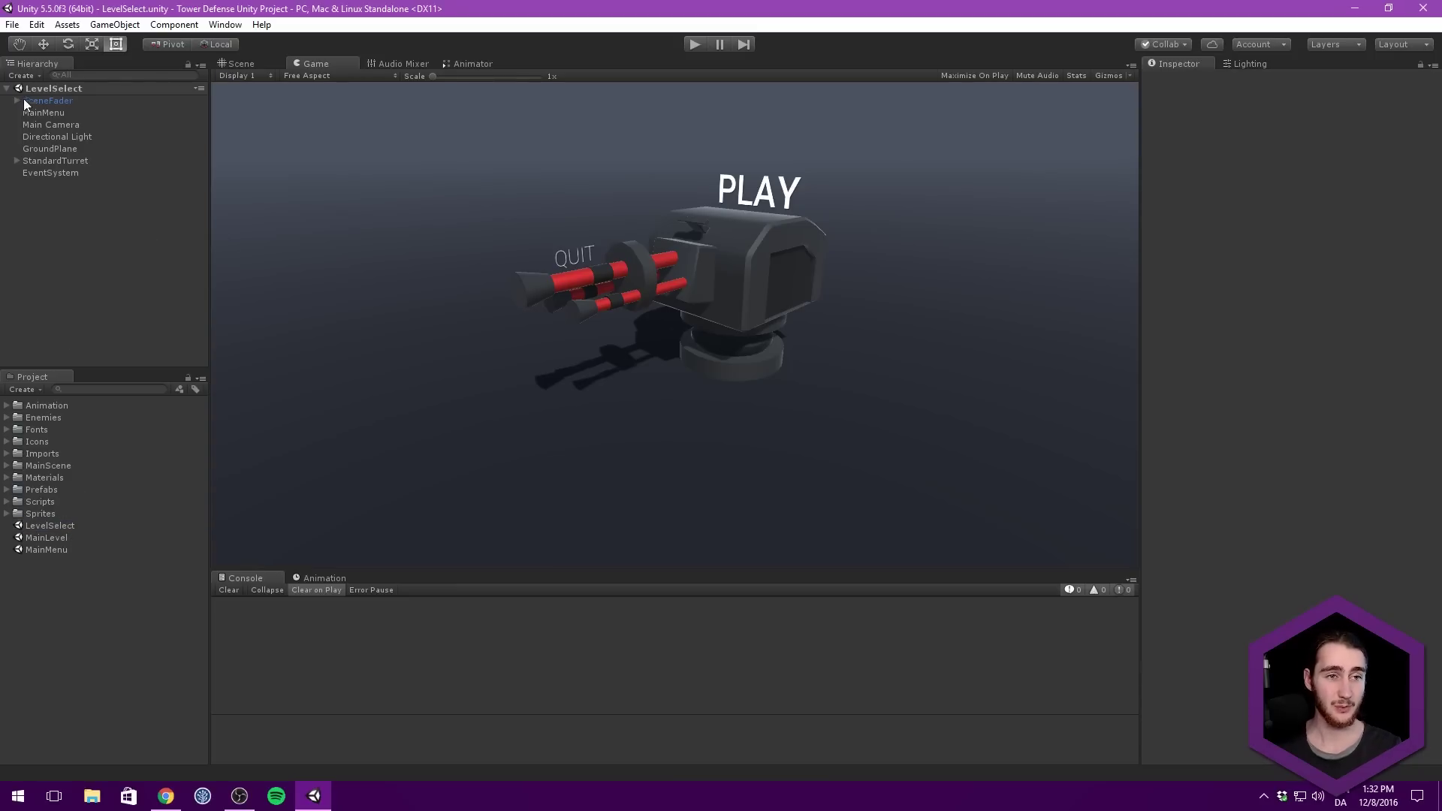
click(58, 161)
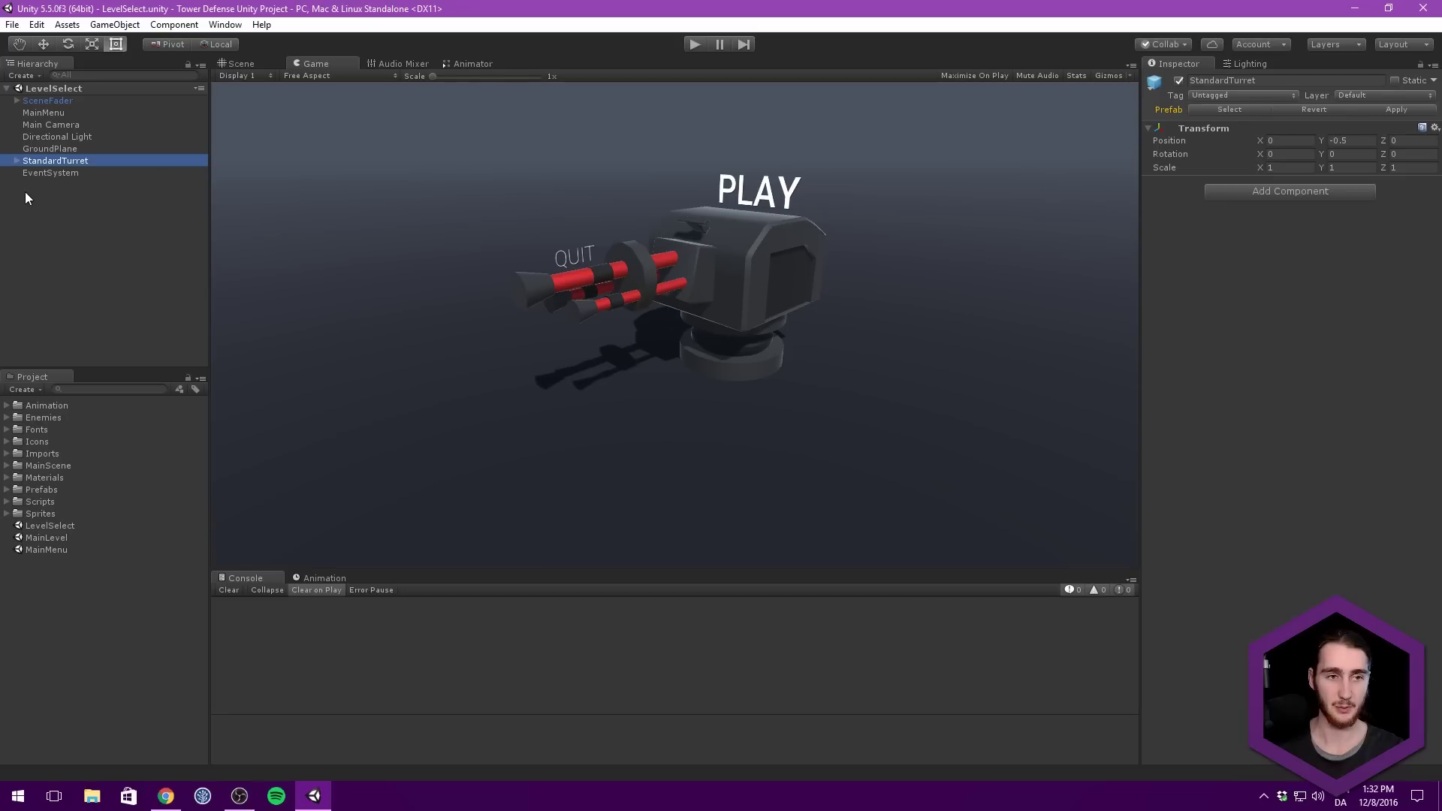
key(Delete)
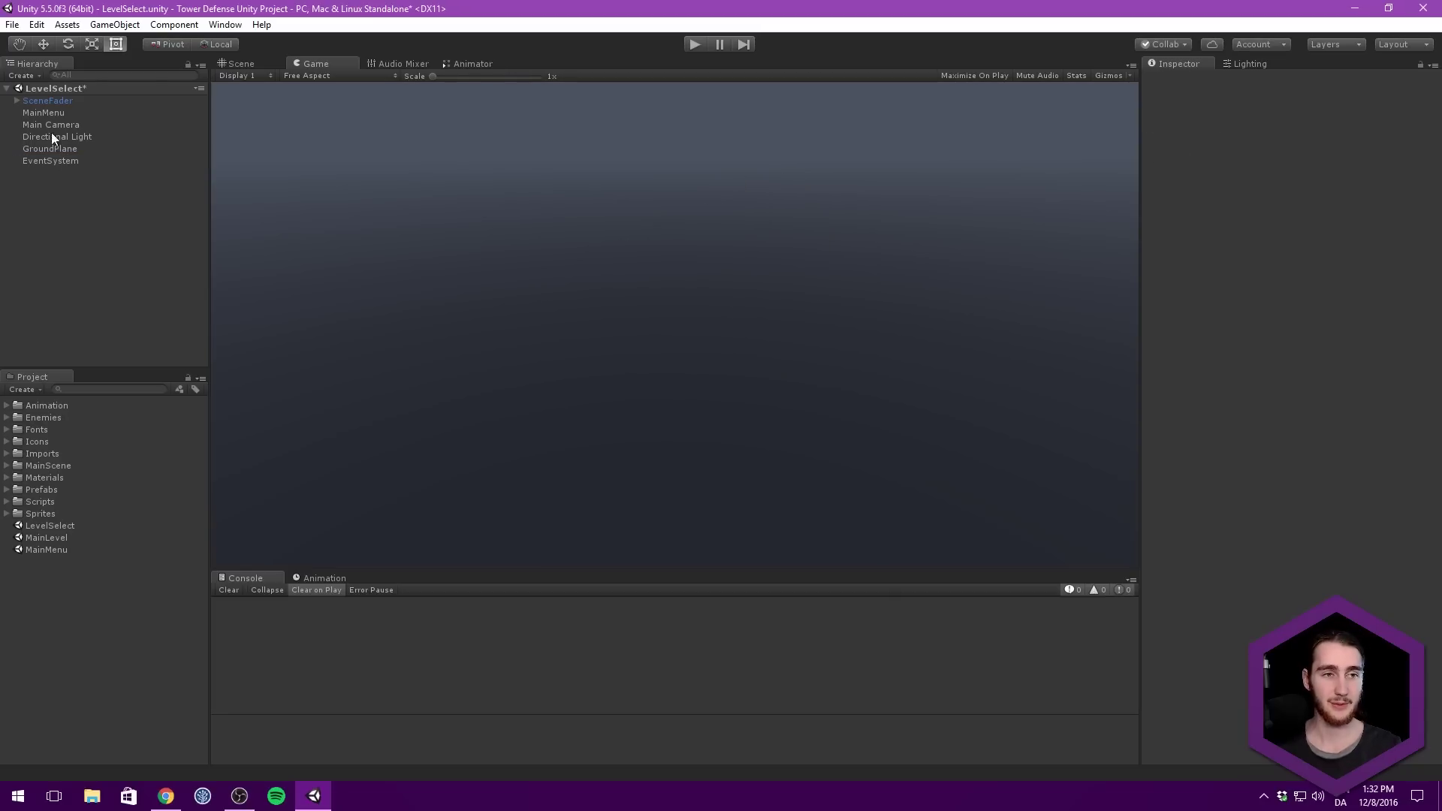
Delete the MainMenu object, keeping the light and ground plane, and save the LevelSelect scene.
click(81, 137)
click(69, 149)
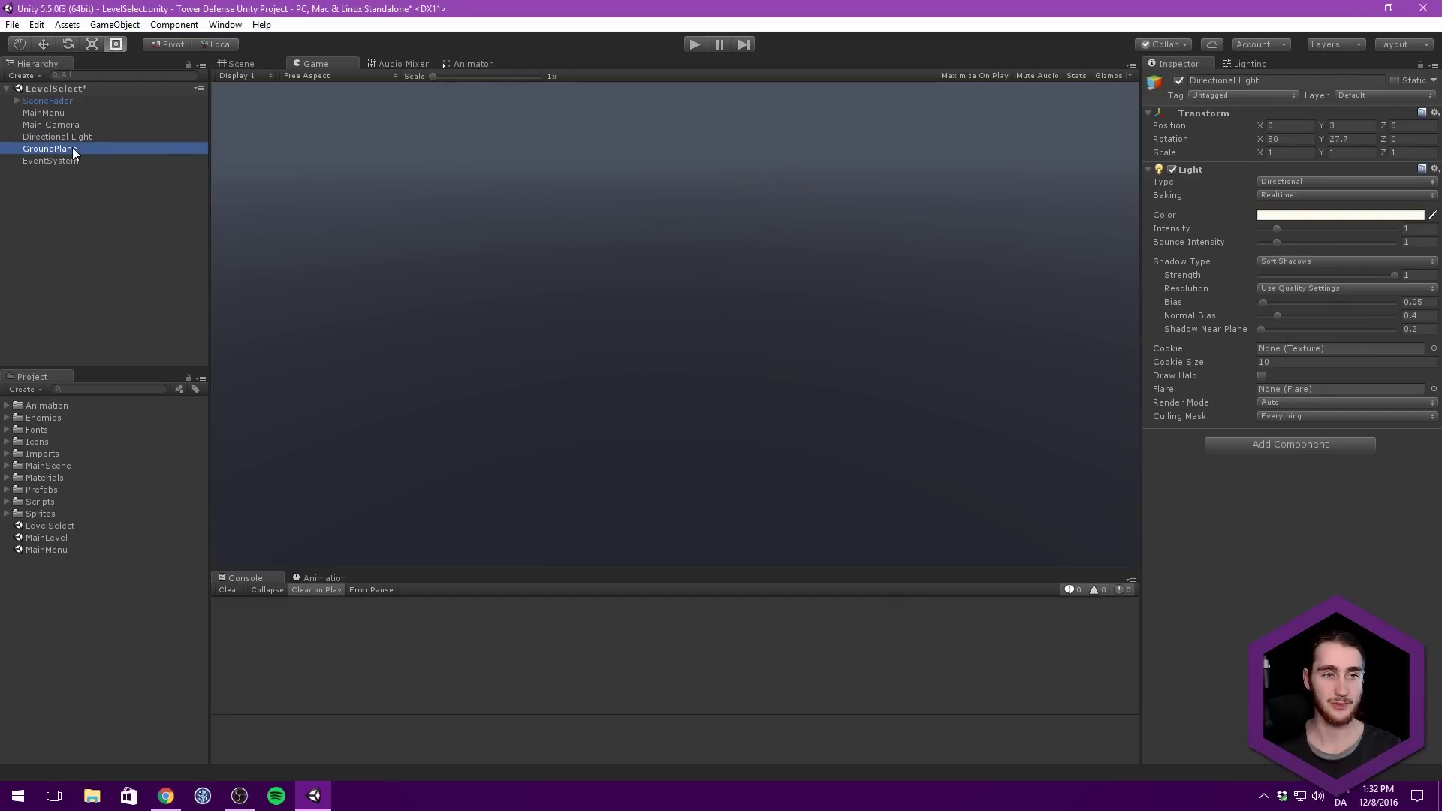
click(346, 148)
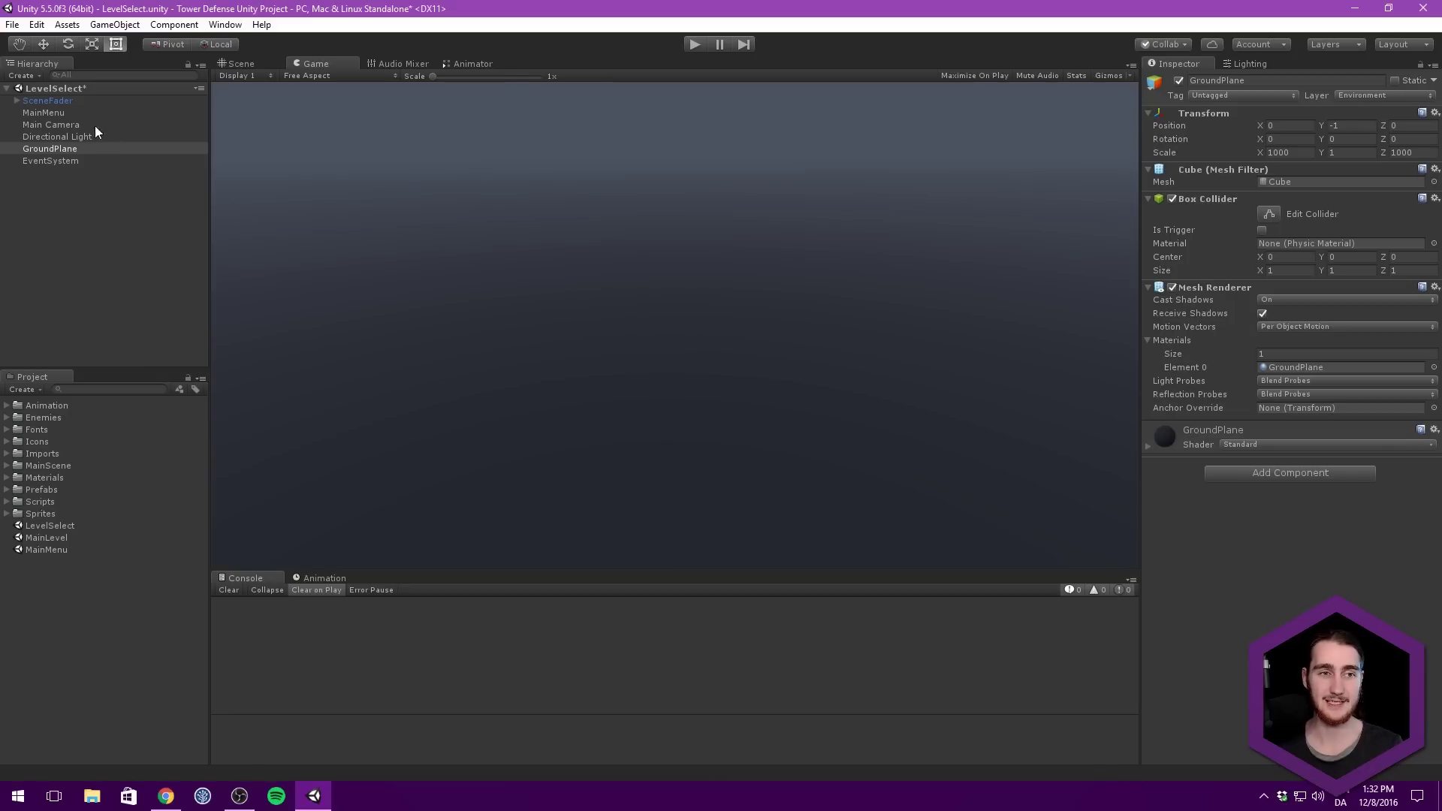
click(67, 112)
key(Delete)
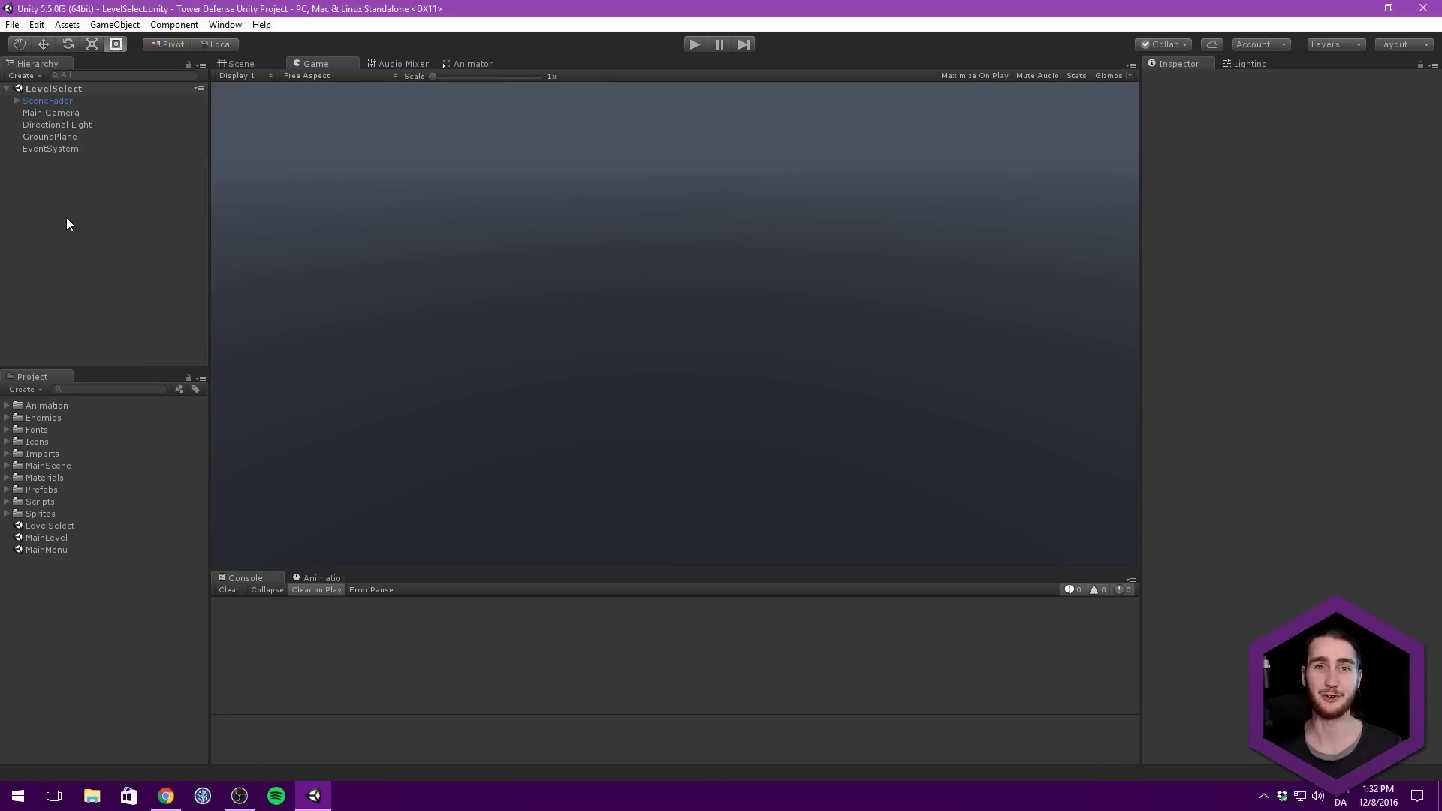
Add a UI canvas named UICanvas and set its UI Scale Mode to Scale With Screen Size.
right_click(101, 189)
mouse_move(195, 395)
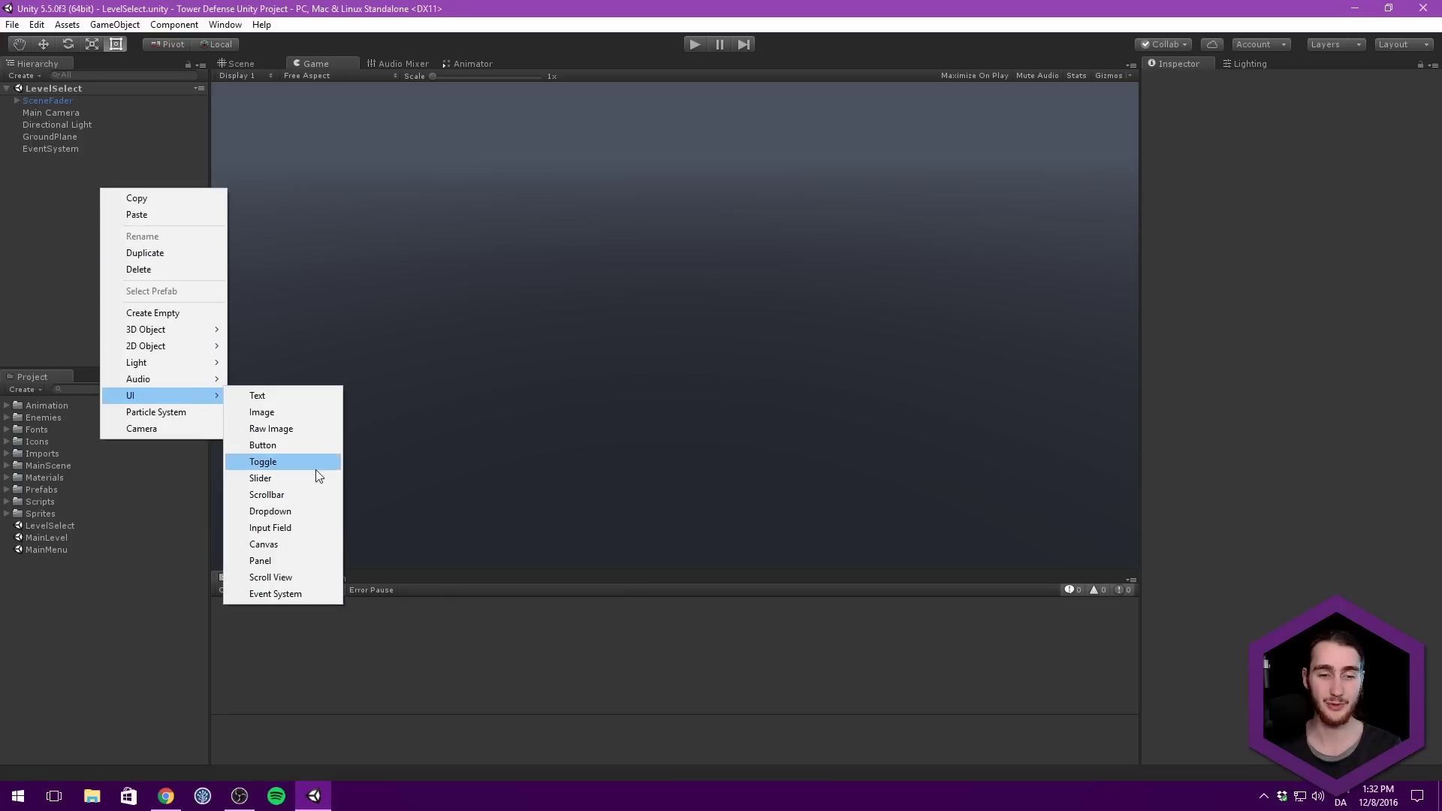
click(293, 543)
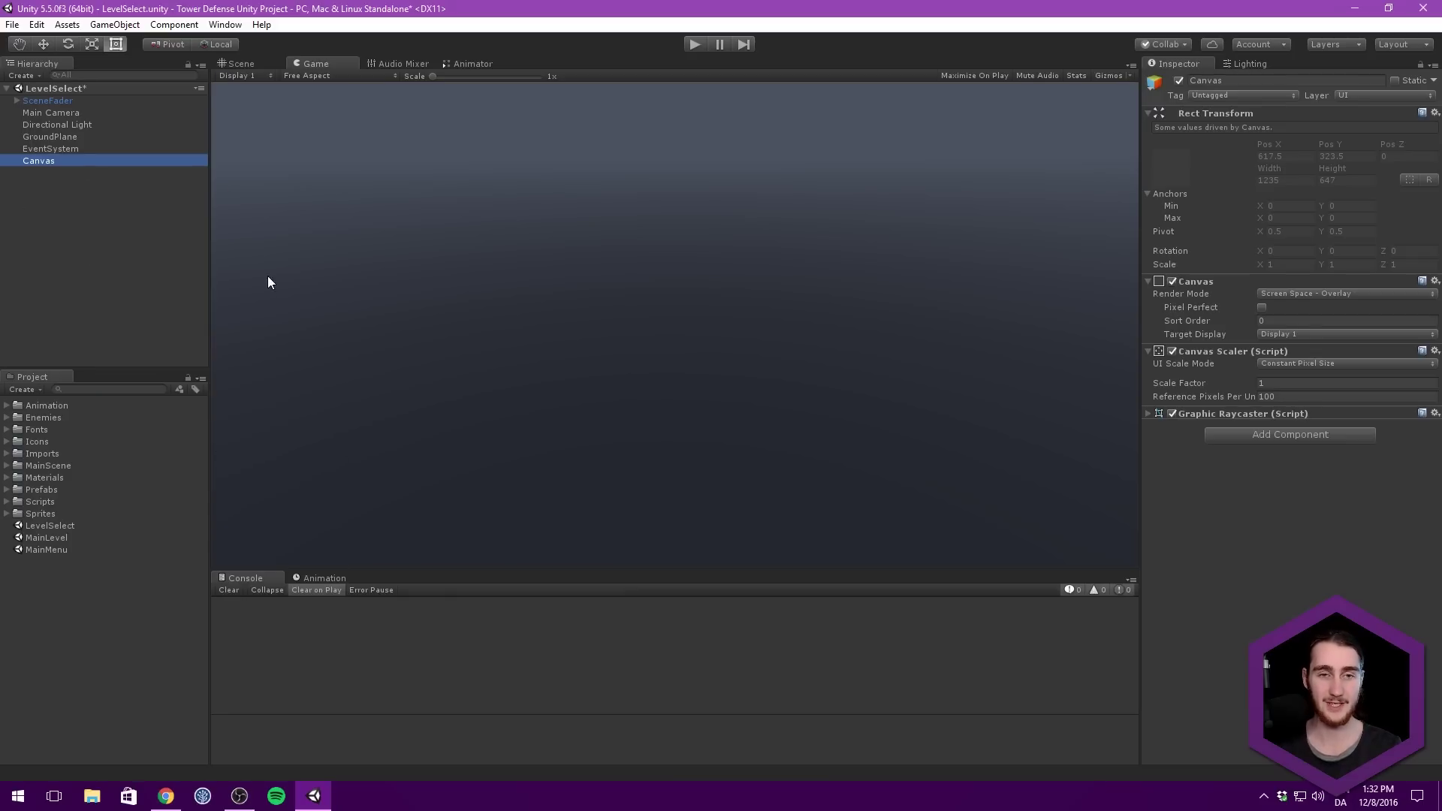
click(1229, 81)
text(UICanvas)
key(Return)
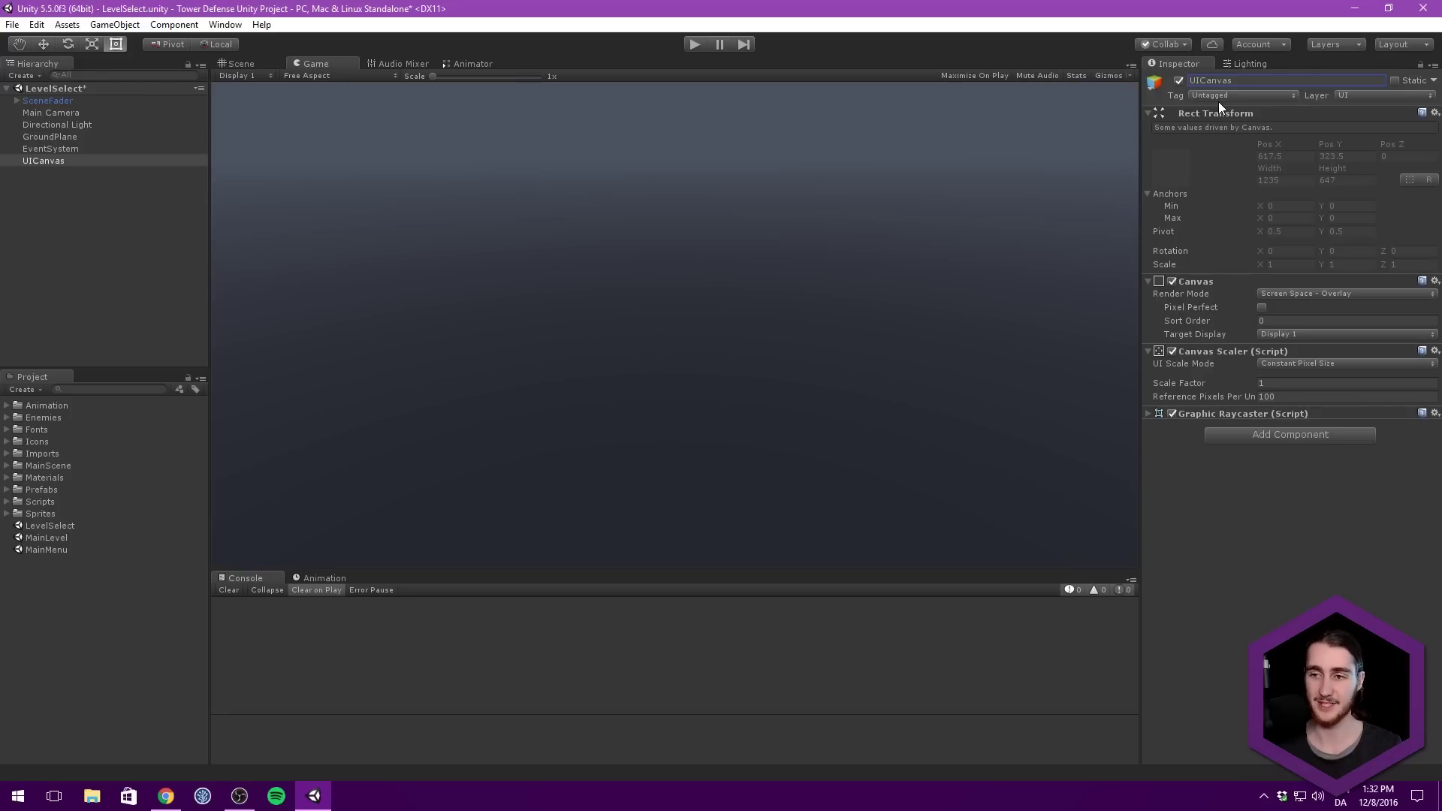
click(1294, 363)
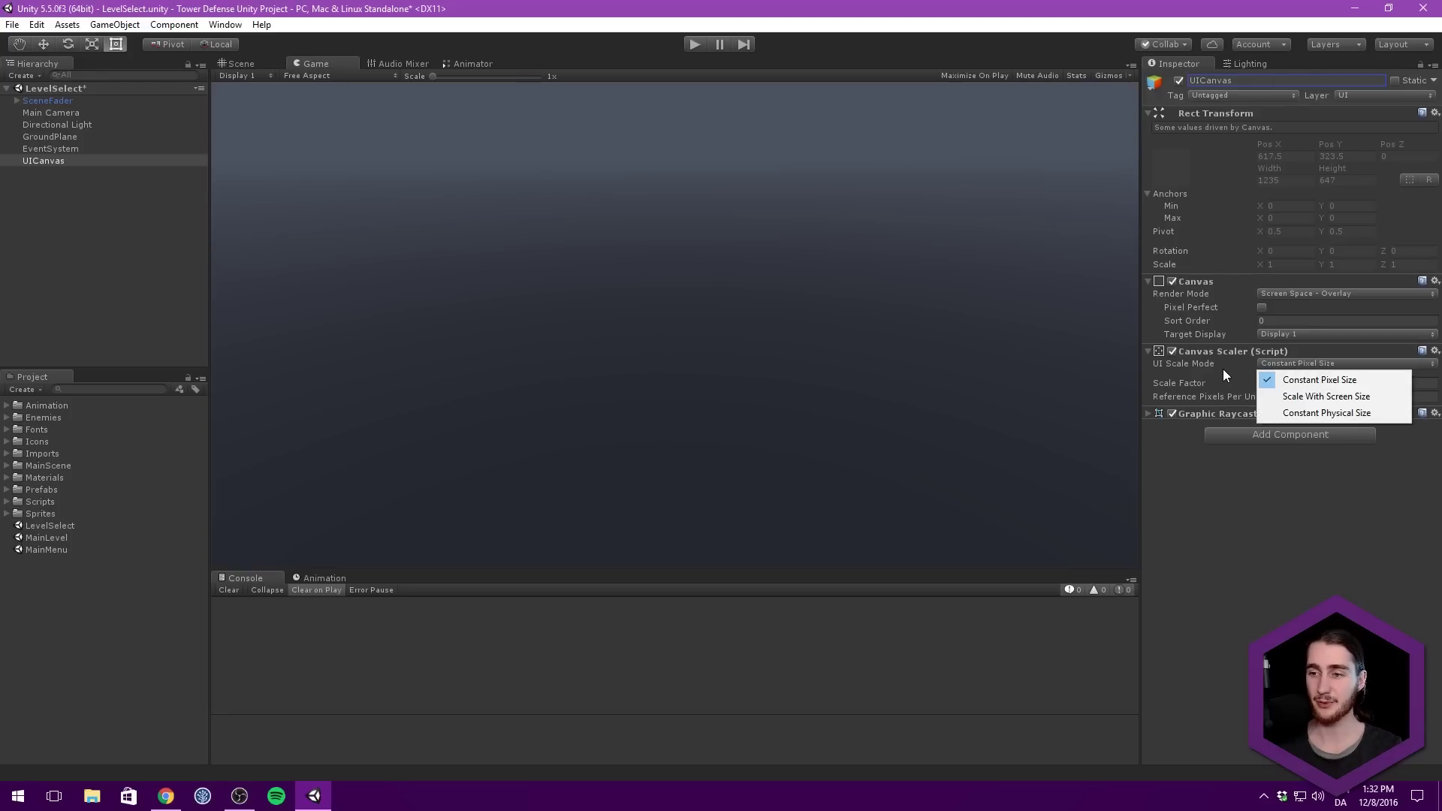
click(1326, 396)
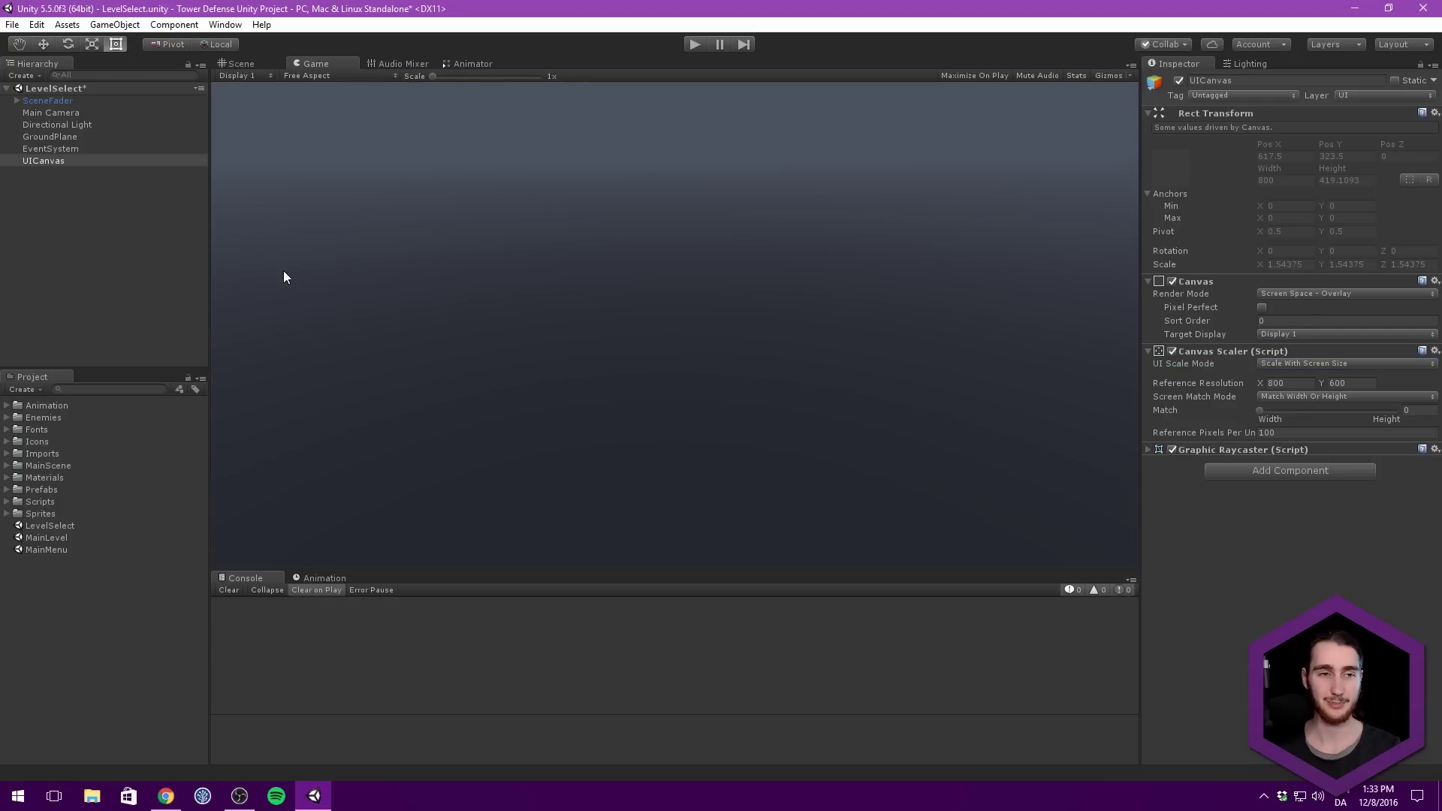
Add a UI Text element under UICanvas and move it above the canvas centre to about Pos Y 106.
click(109, 161)
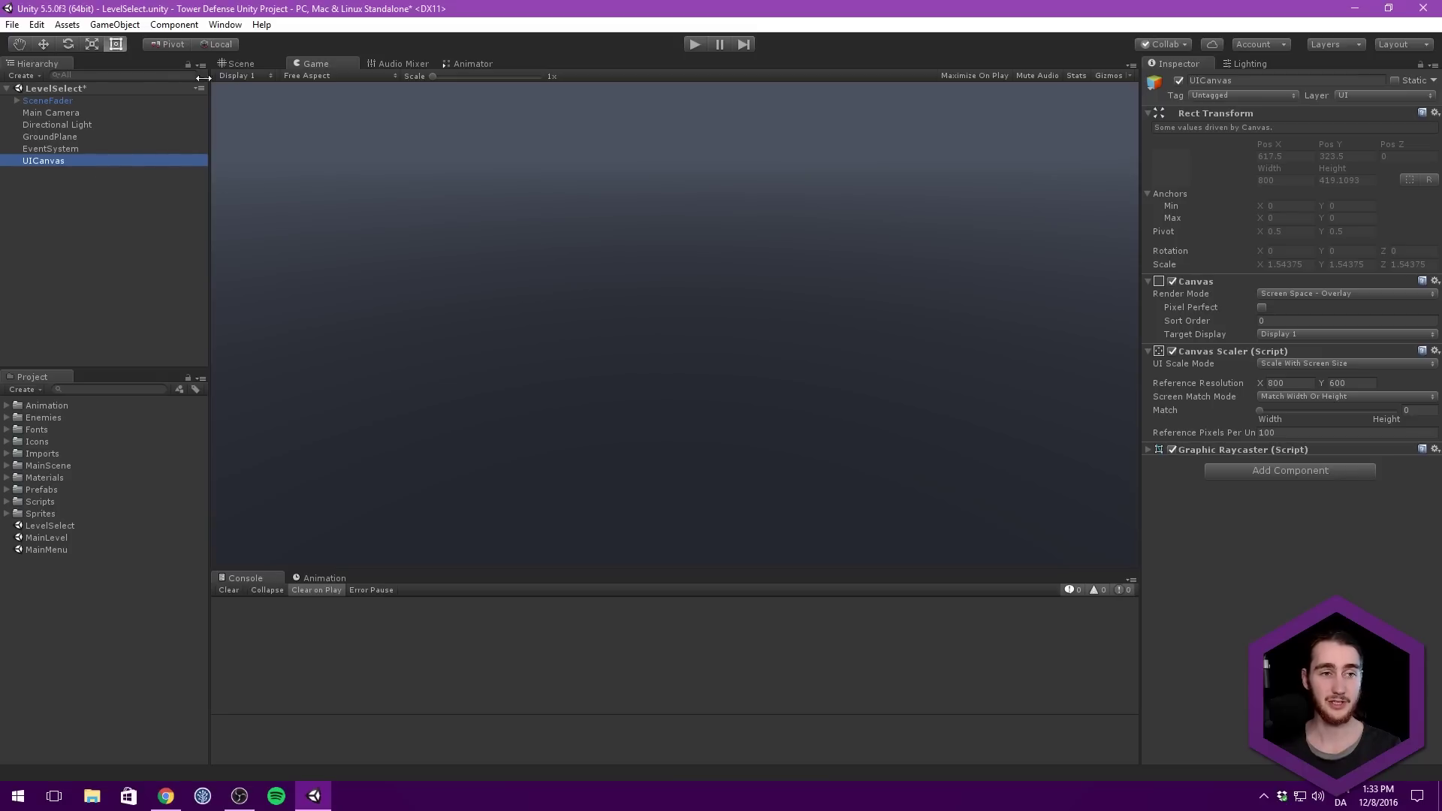
click(242, 63)
key(f)
scroll(650, 279, up, 4)
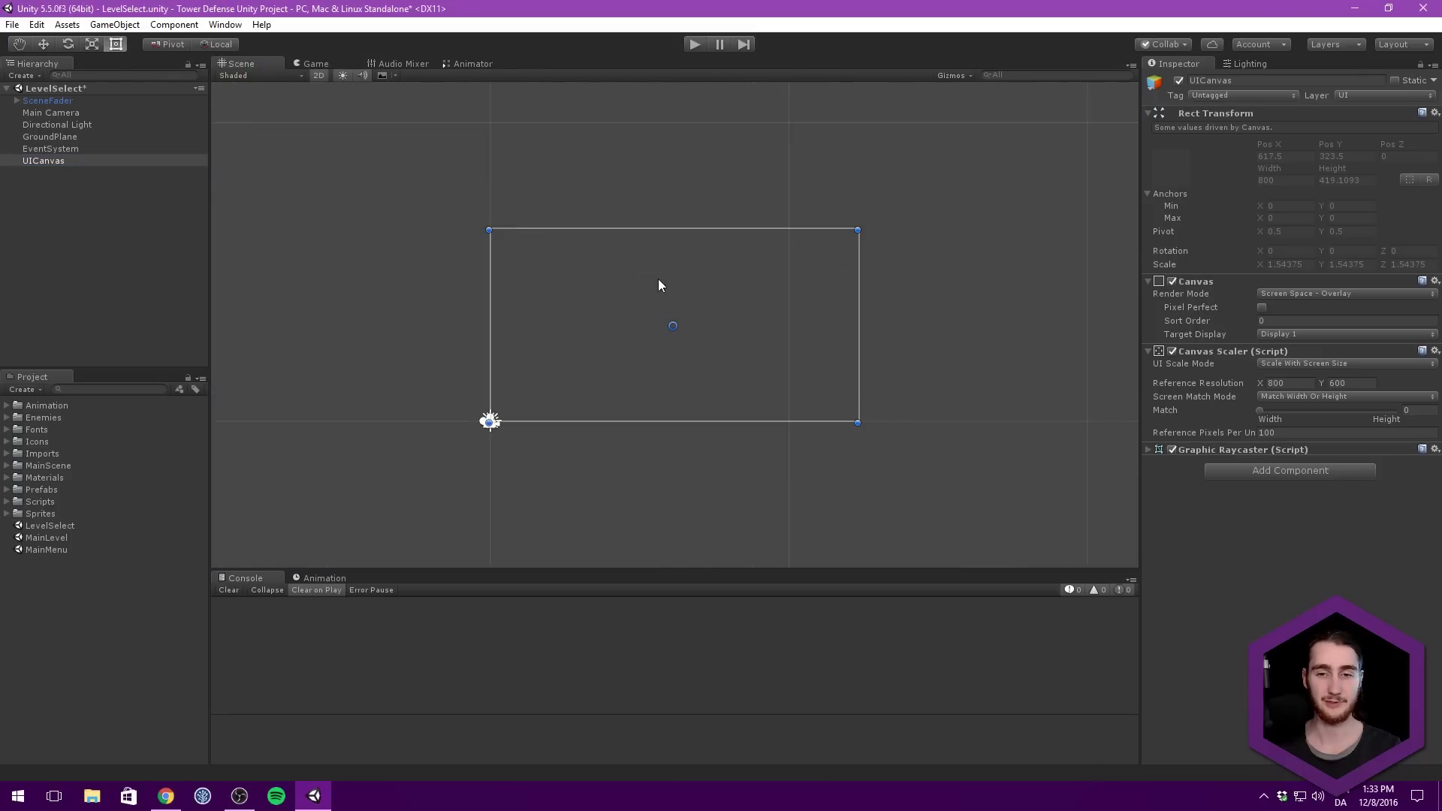
scroll(650, 283, up, 3)
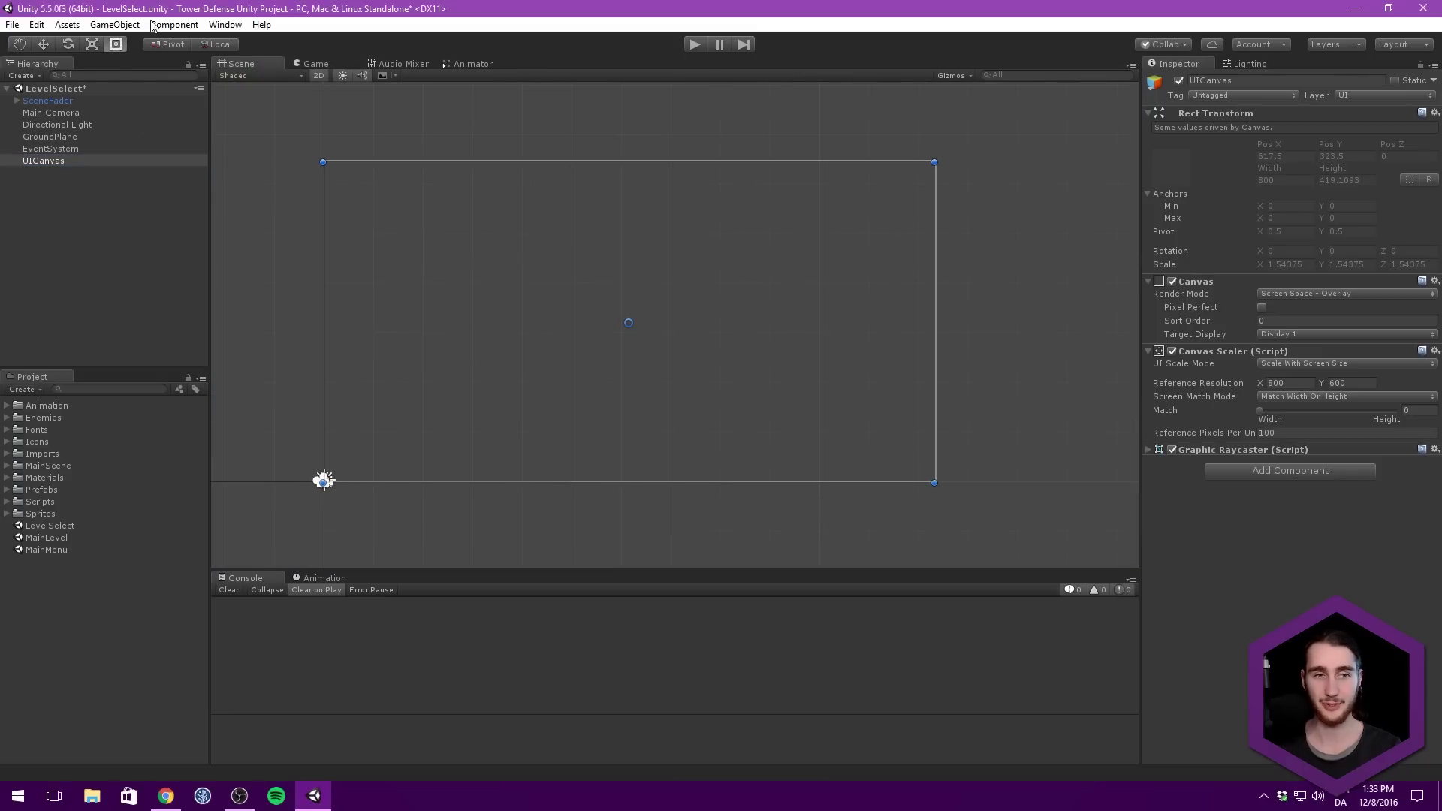
right_click(53, 160)
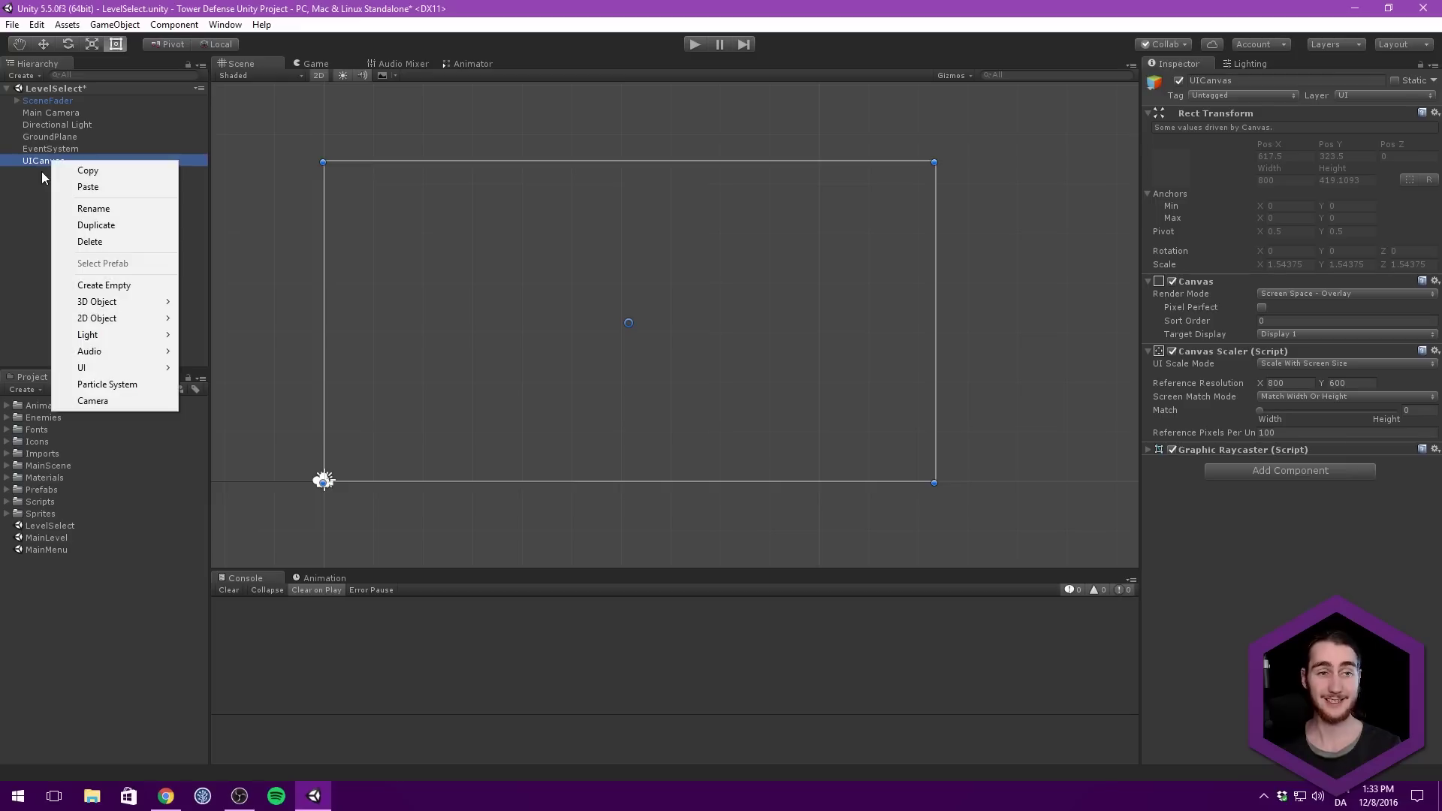
mouse_move(140, 363)
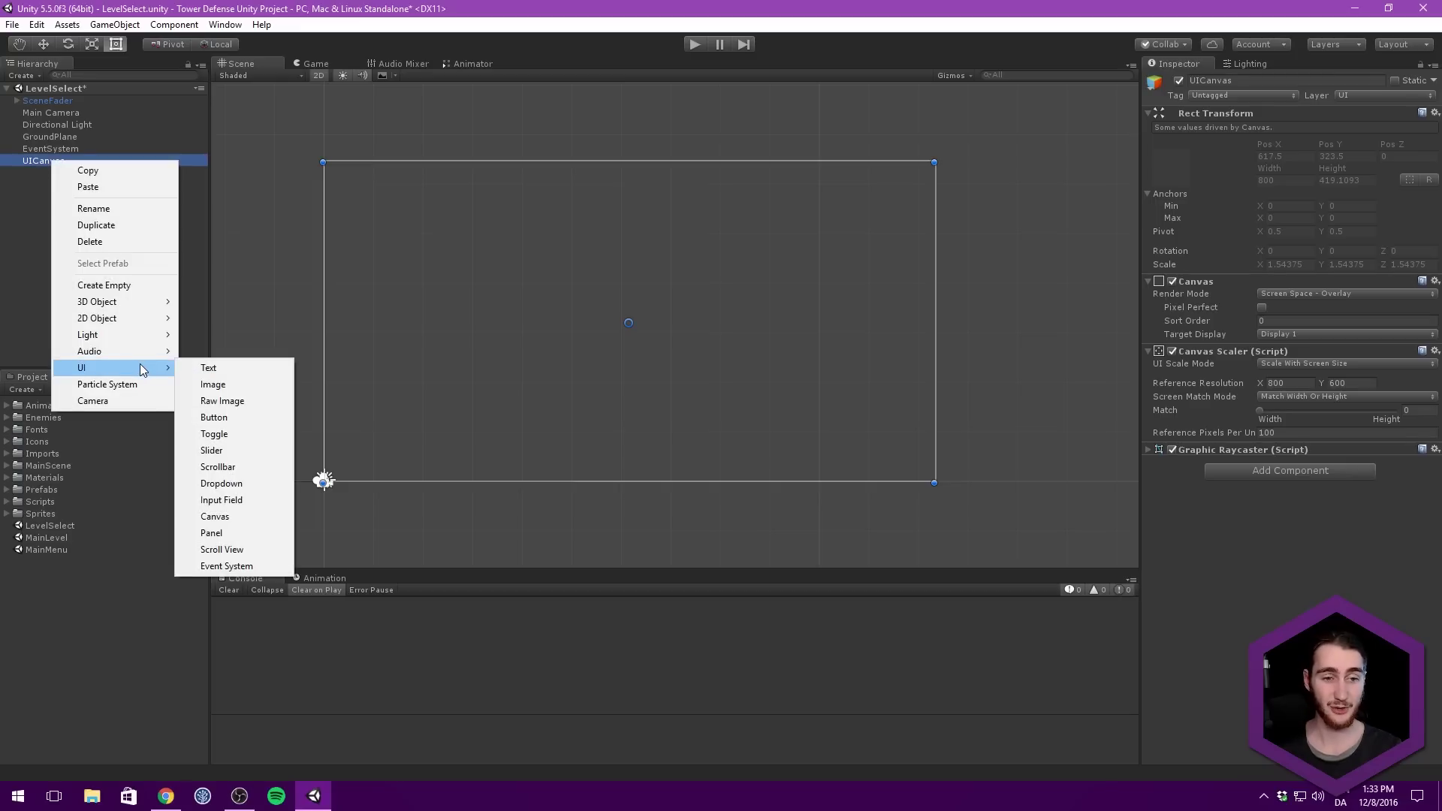
click(225, 371)
drag(644, 319, 652, 234)
Set the text element's content to "SELECT LEVEL" and its font to Roboto-Thin.
click(1228, 307)
text(SELECT LEVEL)
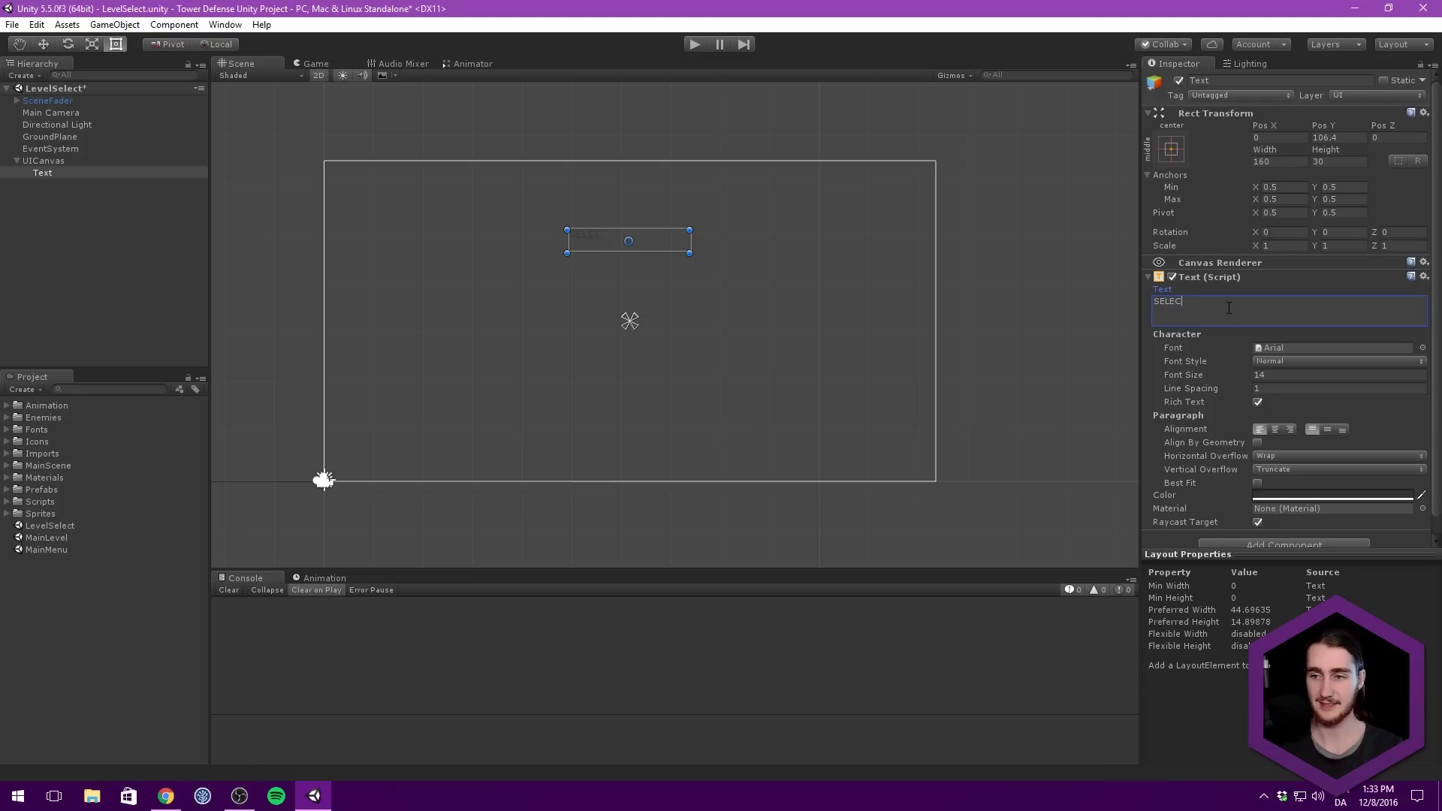
click(1421, 348)
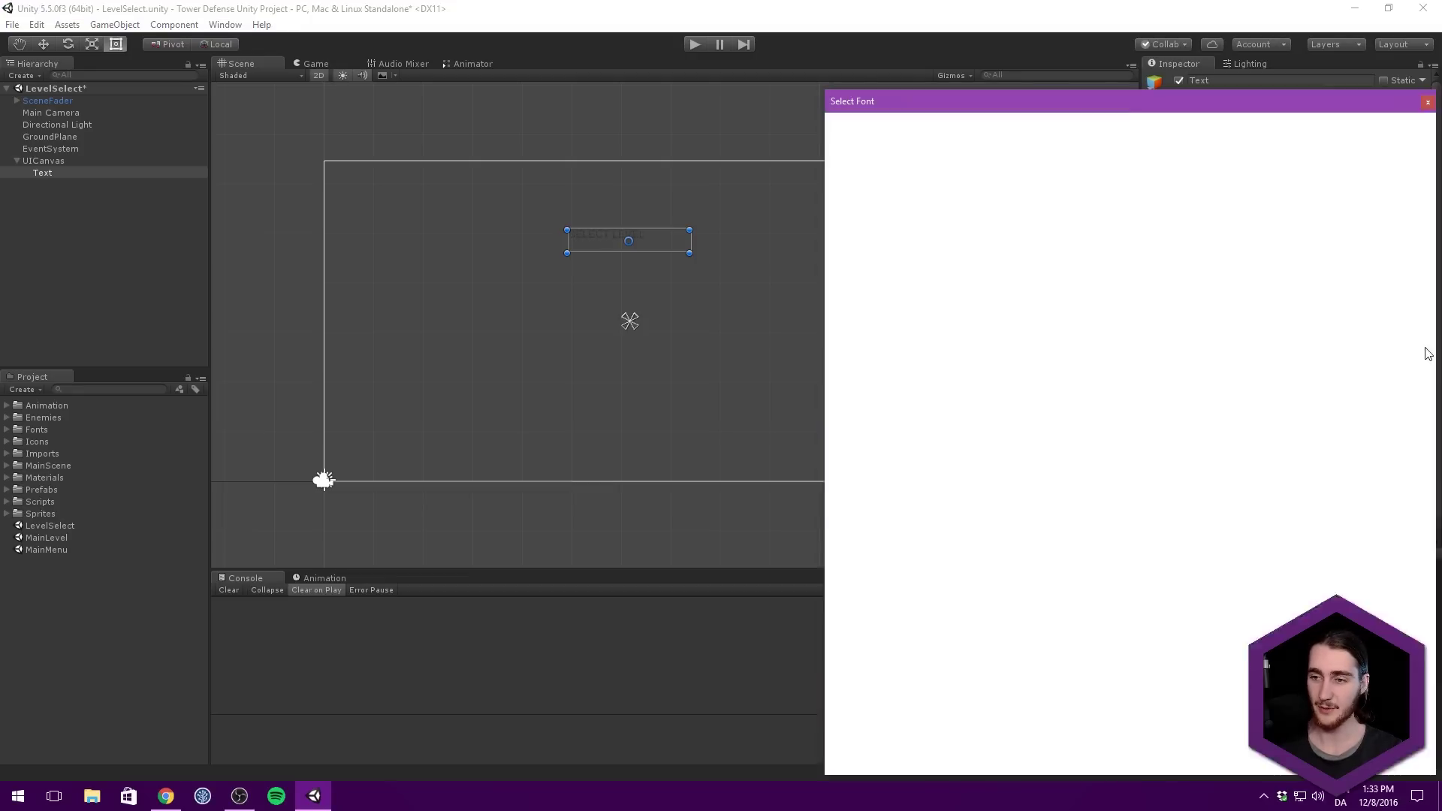
click(1000, 257)
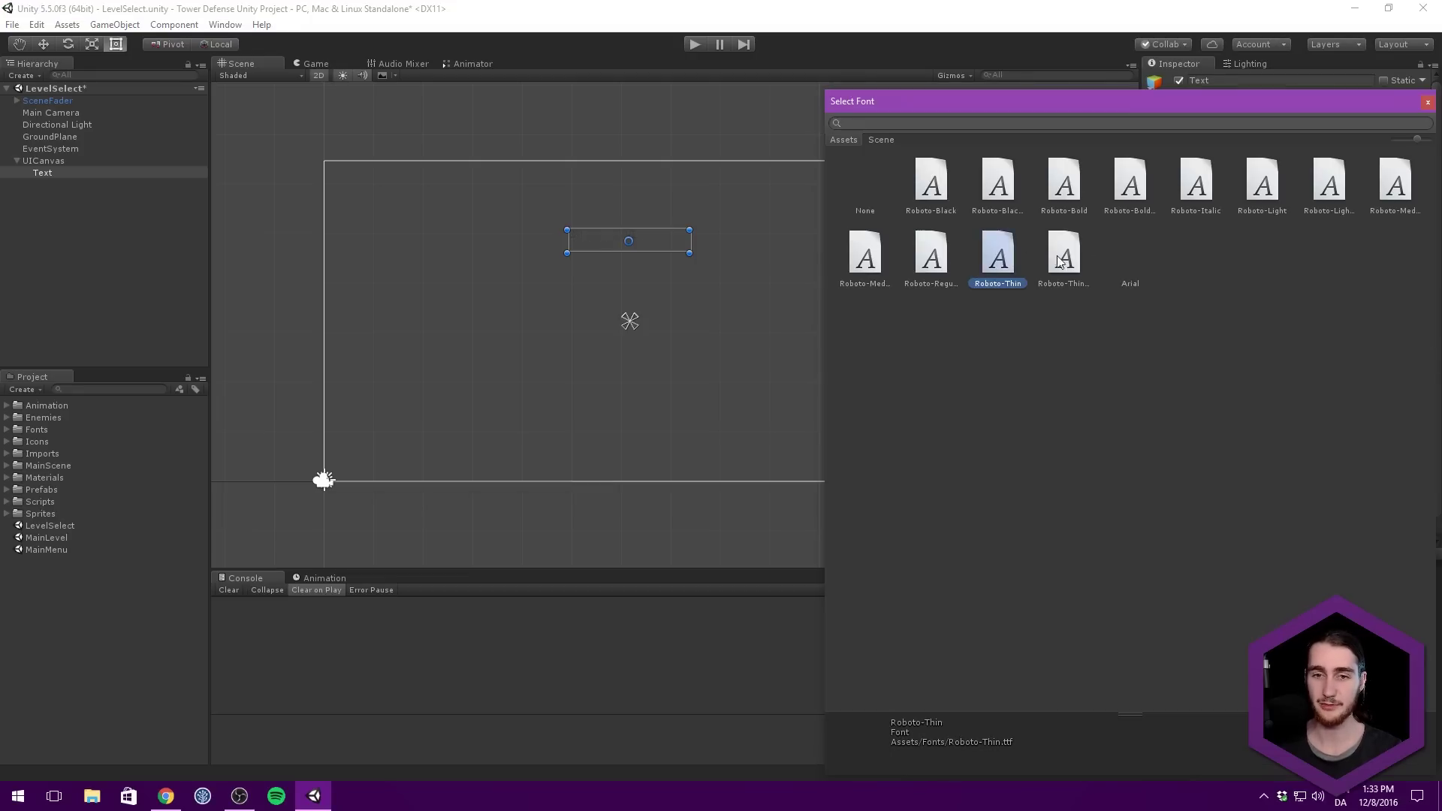
double_click(1006, 259)
Enlarge the text box symmetrically to about 584 by 110 and align its text to the bottom.
alt+drag(690, 255, 845, 315)
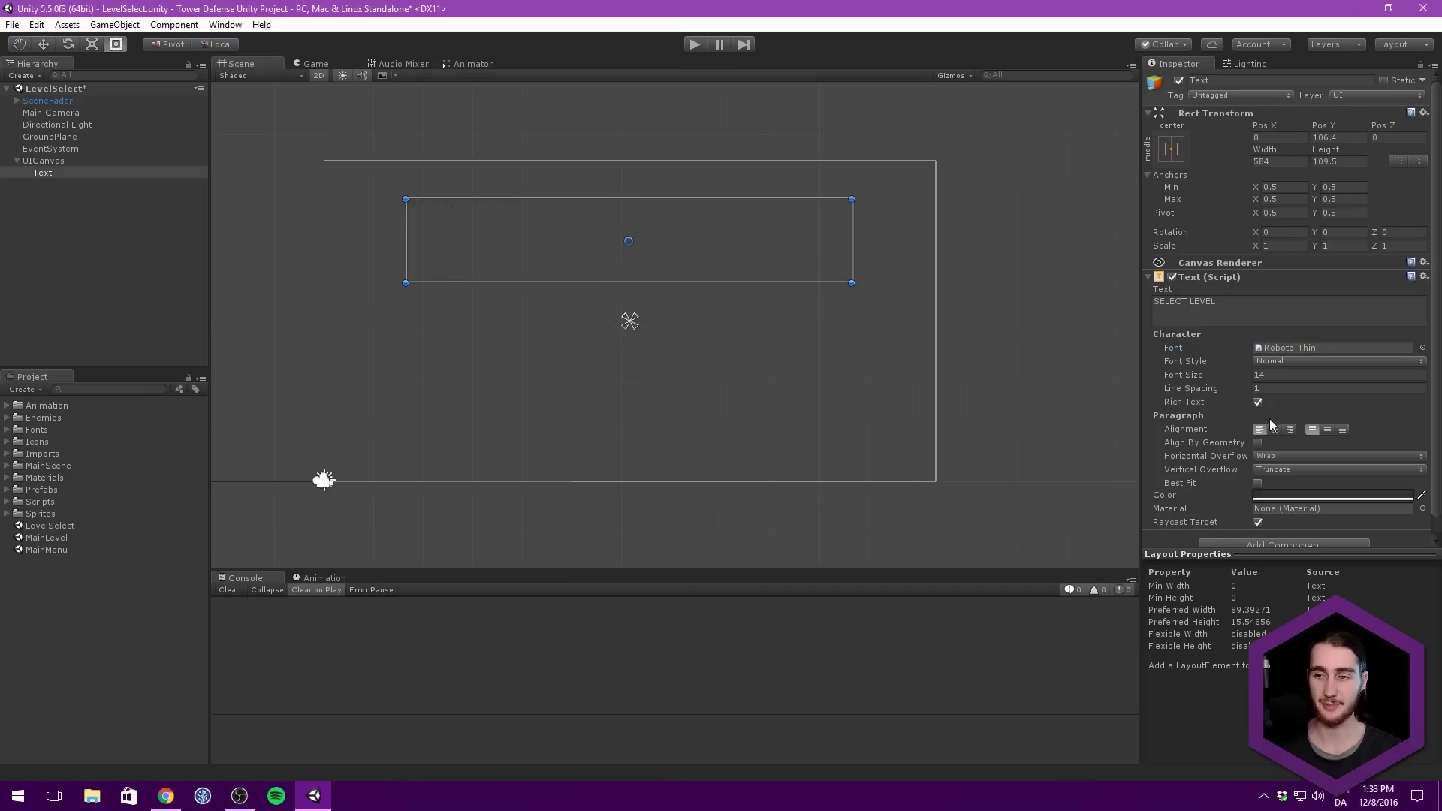
click(1343, 429)
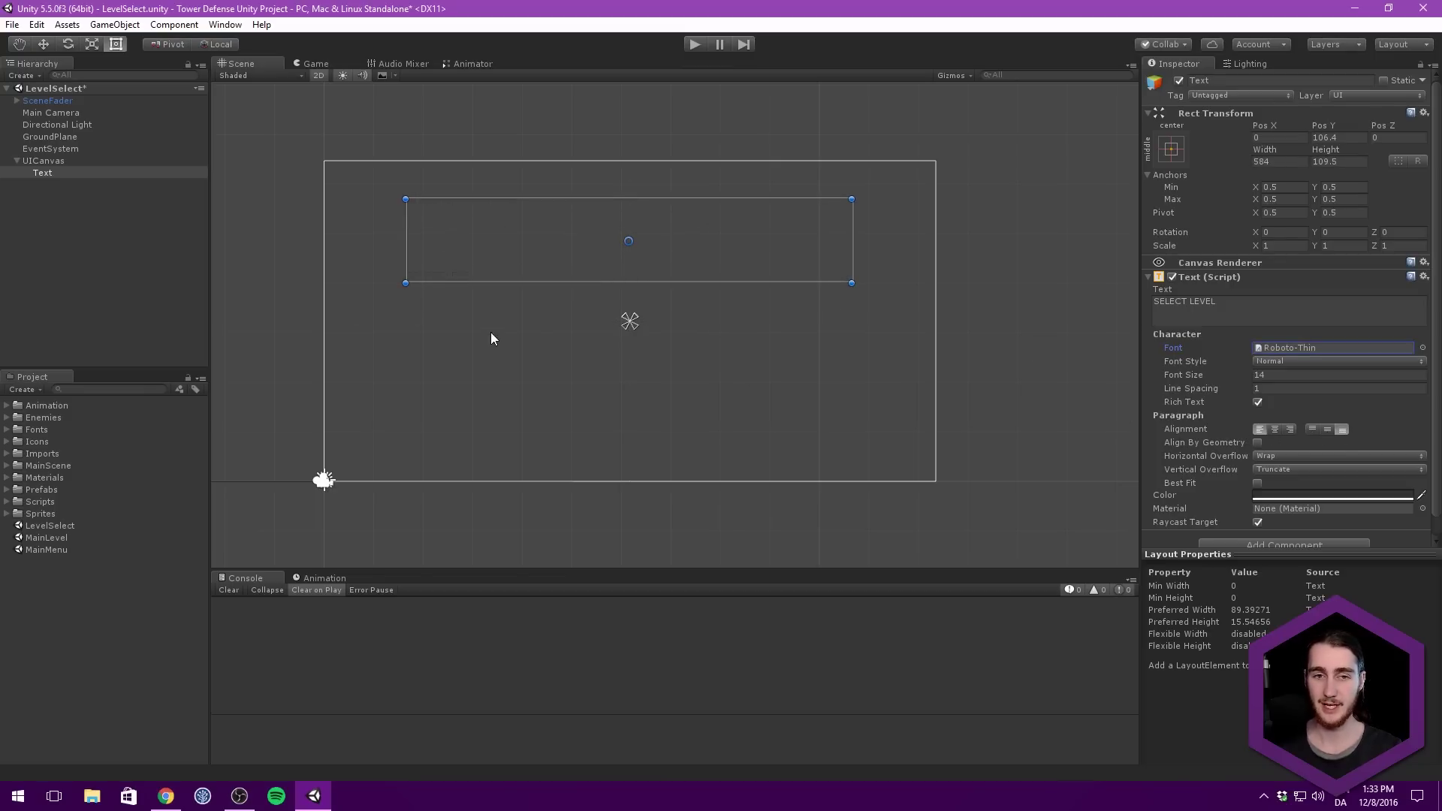
Increase the SELECT LEVEL text's font size to 61 and colour it white (FFFFFFFF).
middle_drag(505, 268, 473, 286)
mouse_move(1196, 372)
mouse_down()
mouse_move(1244, 366)
mouse_move(1224, 367)
mouse_up()
click(322, 65)
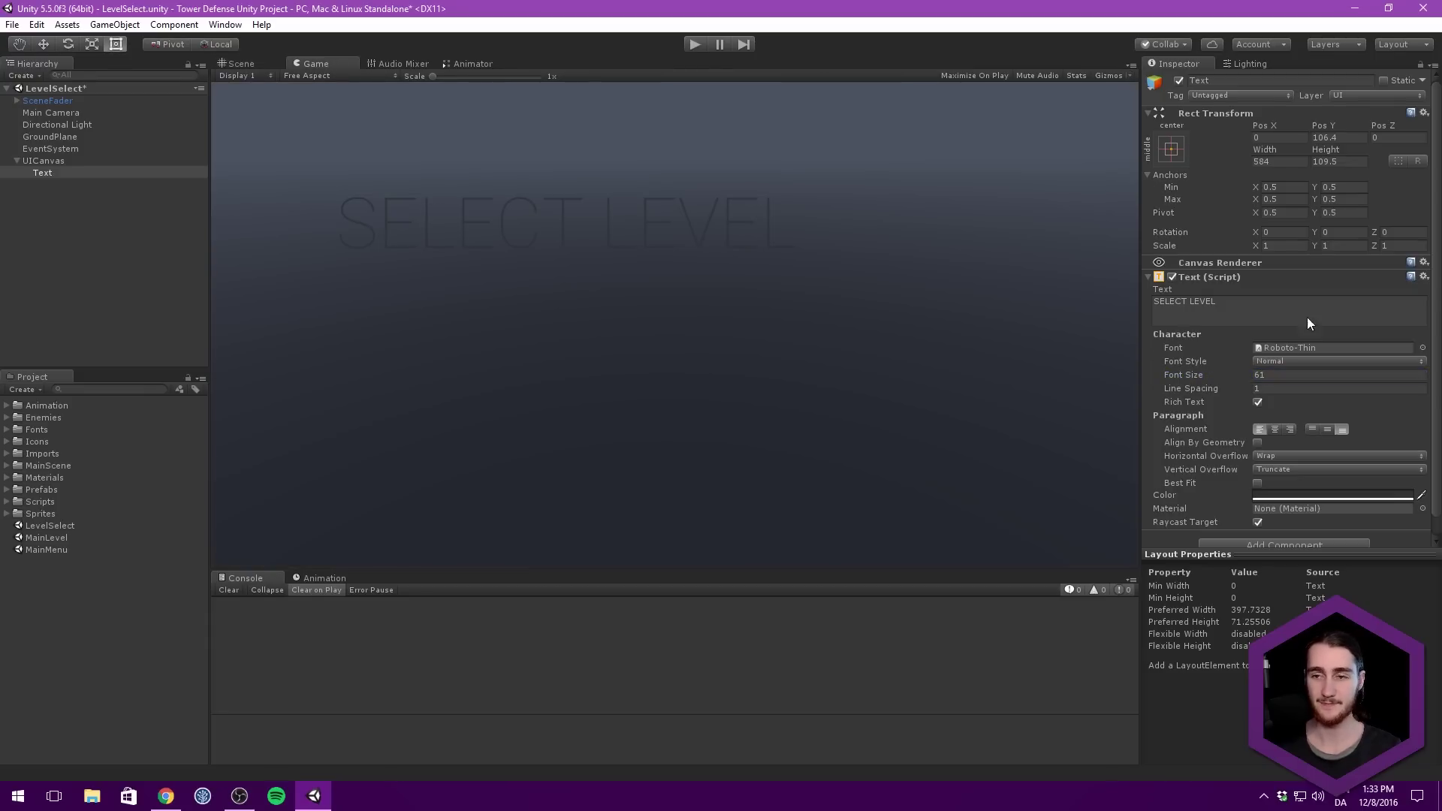
click(1291, 497)
drag(593, 297, 431, 219)
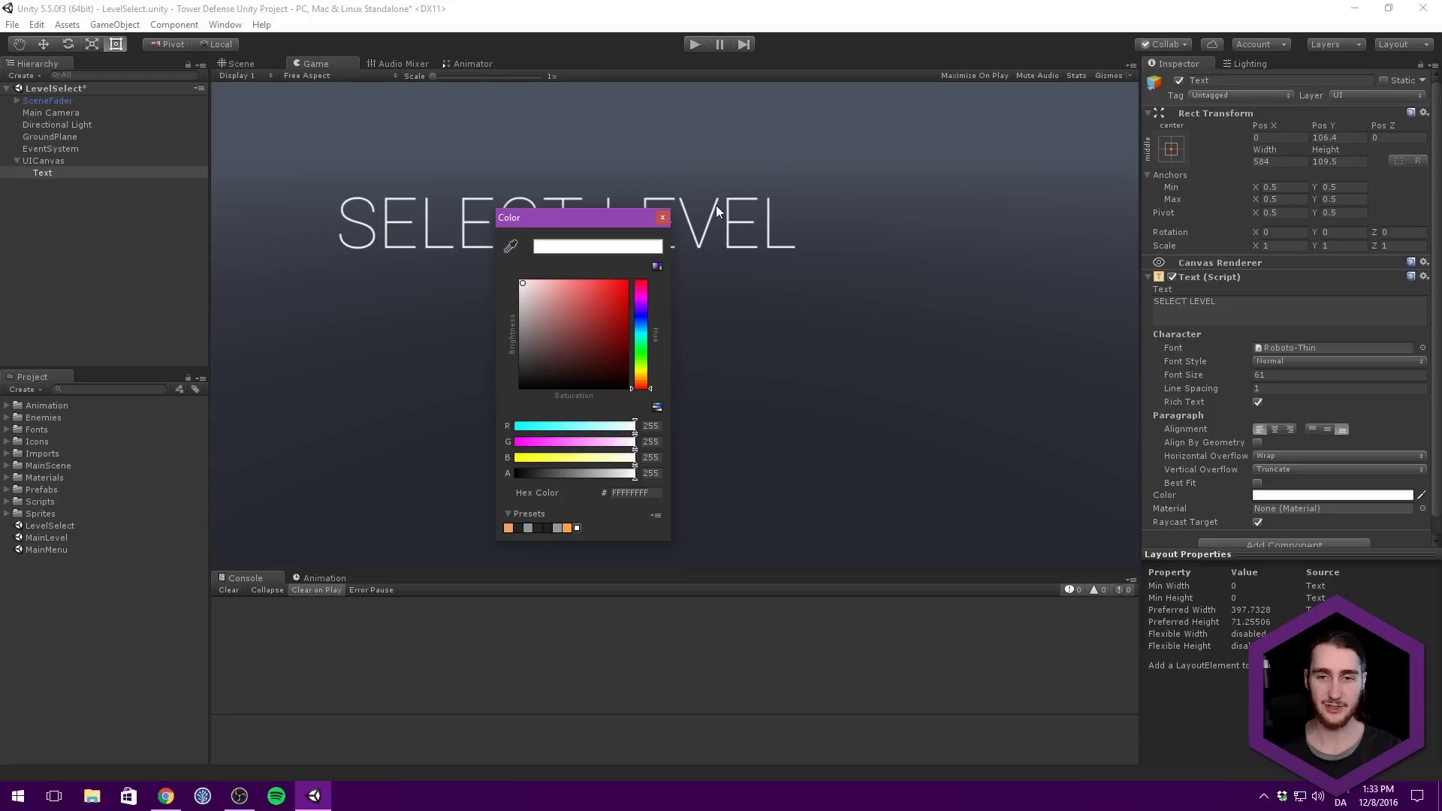
click(778, 300)
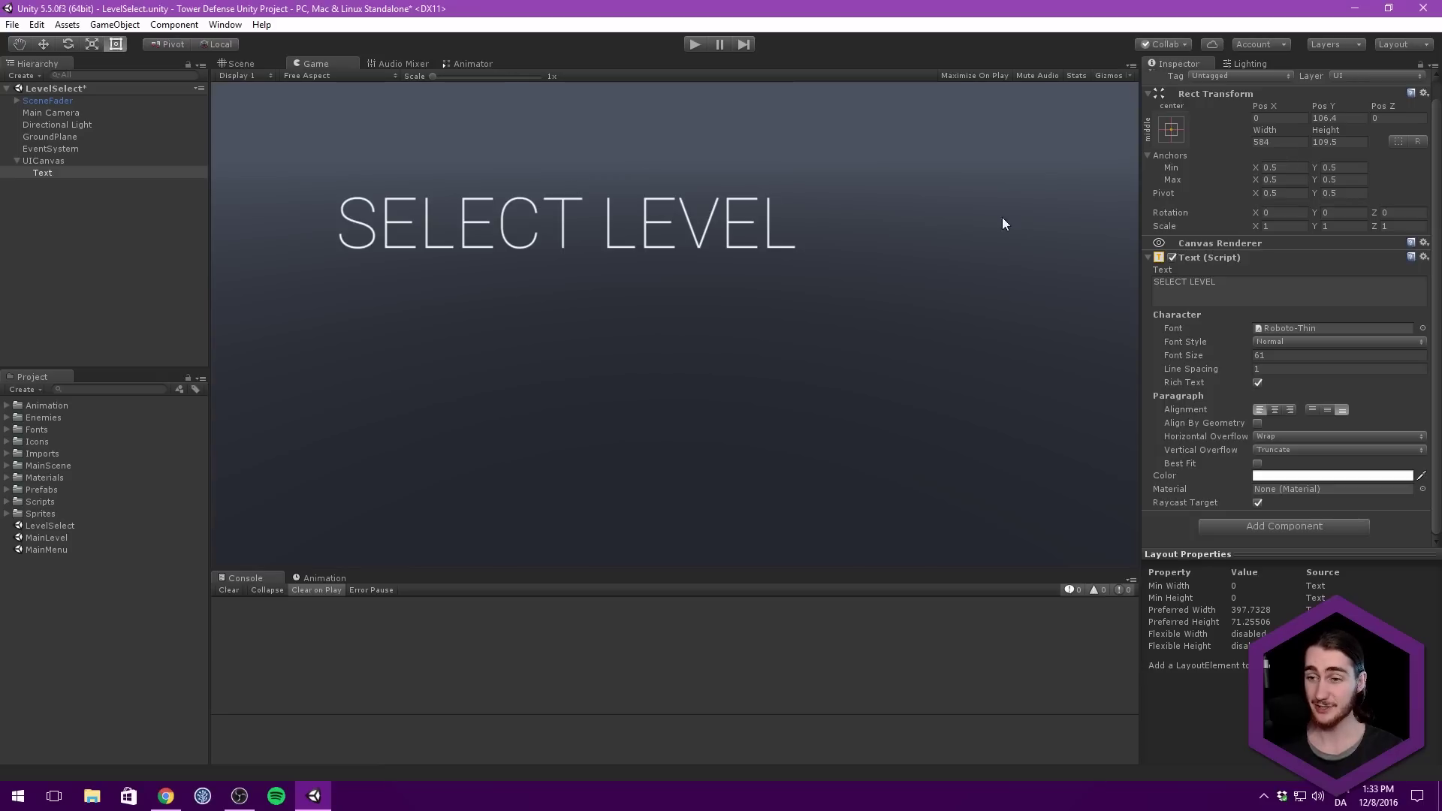
Move the SELECT LEVEL text box up near the canvas's upper edge and reduce its height to about 98.
click(269, 62)
drag(526, 251, 519, 218)
drag(520, 168, 513, 212)
Rename the text object under UICanvas as Title.
click(54, 173)
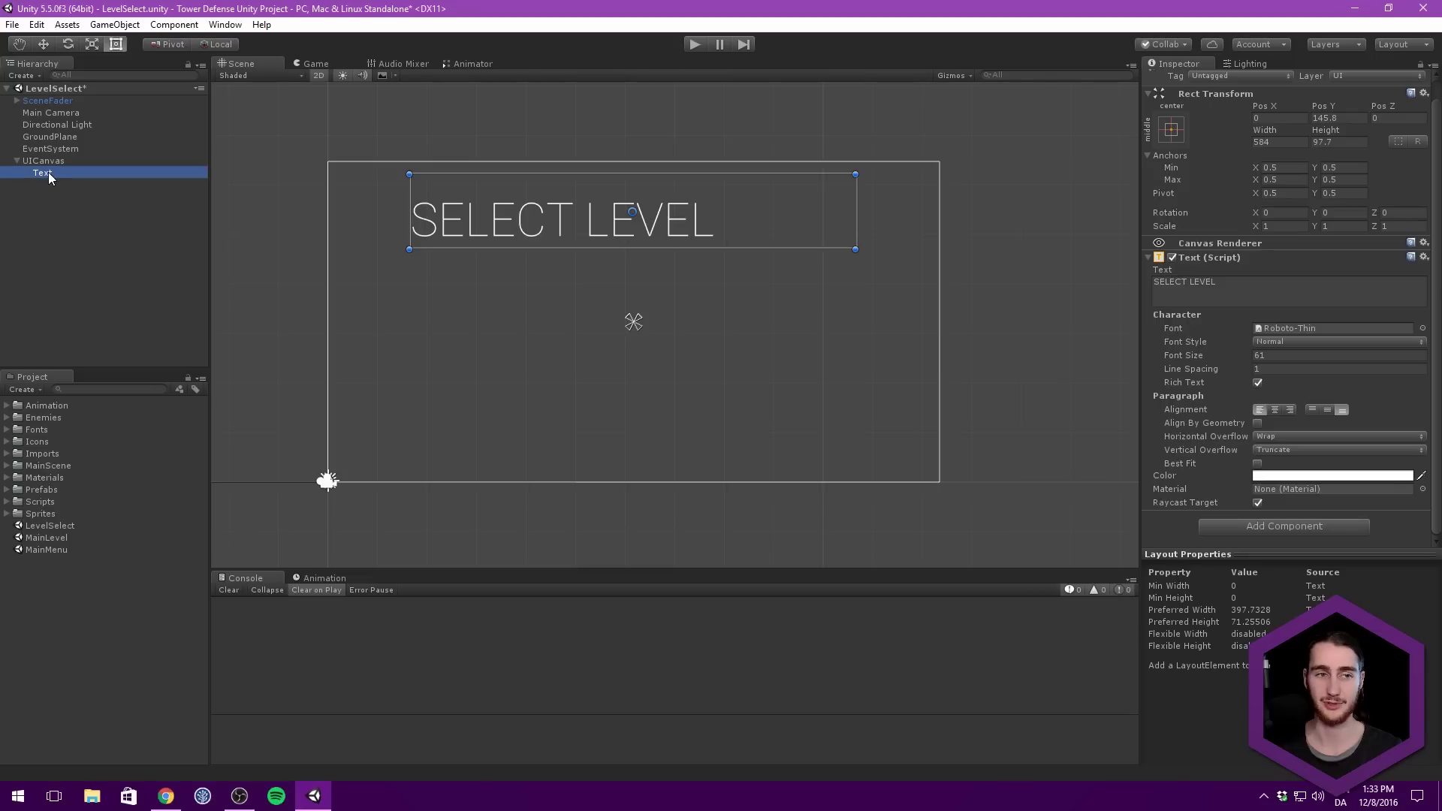
key(F2)
text(Title)
key(Return)
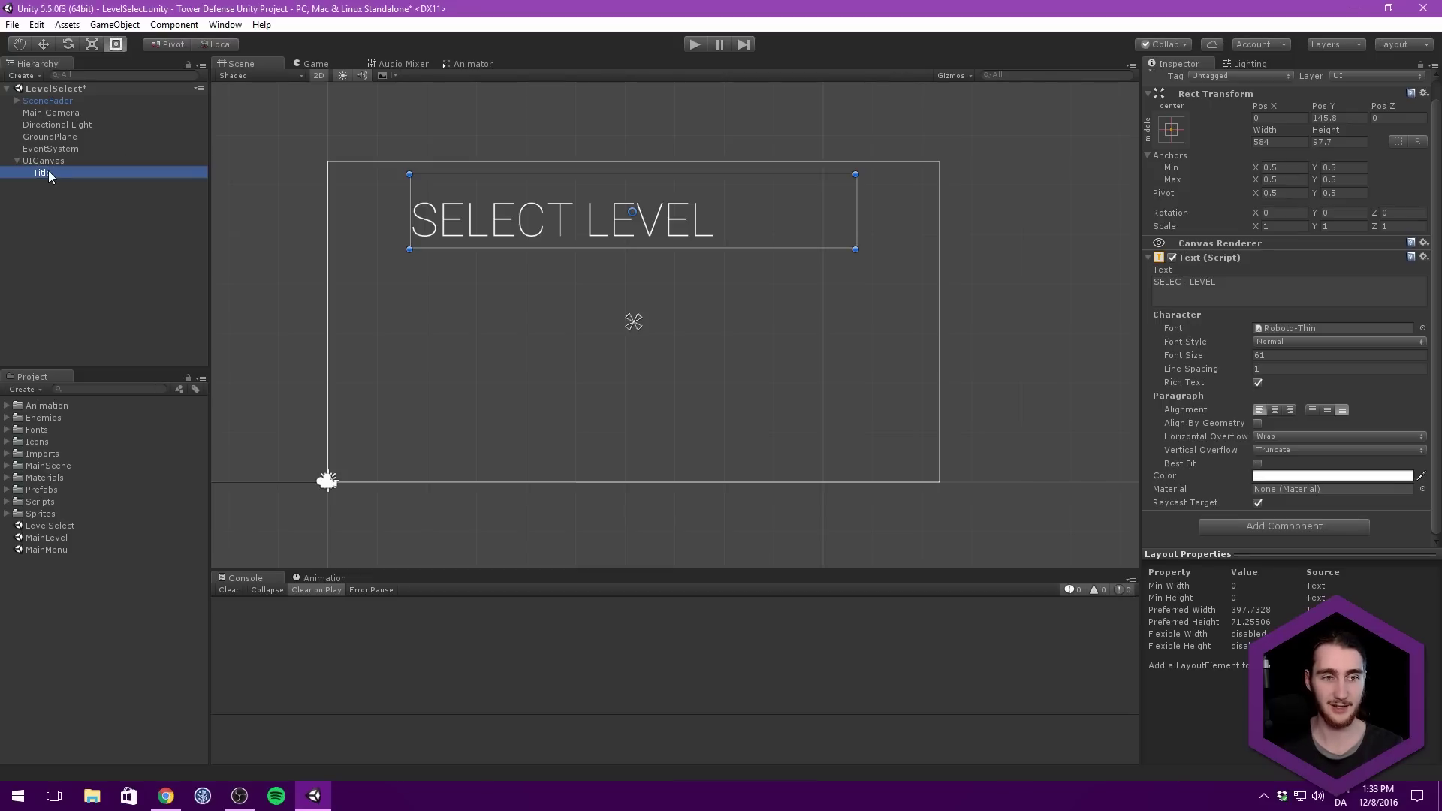
Add a UI Panel as a child of UICanvas.
right_click(54, 160)
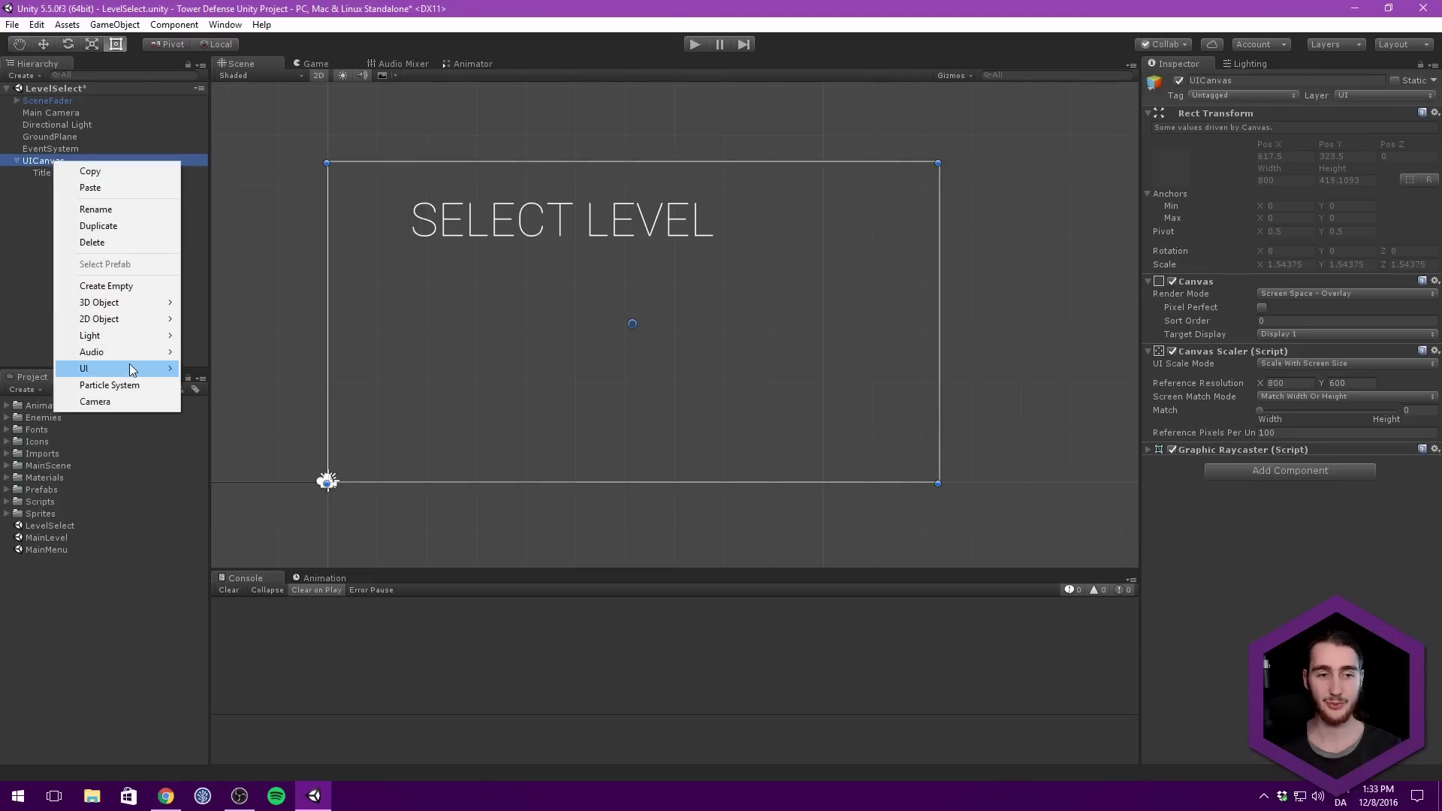
mouse_move(139, 373)
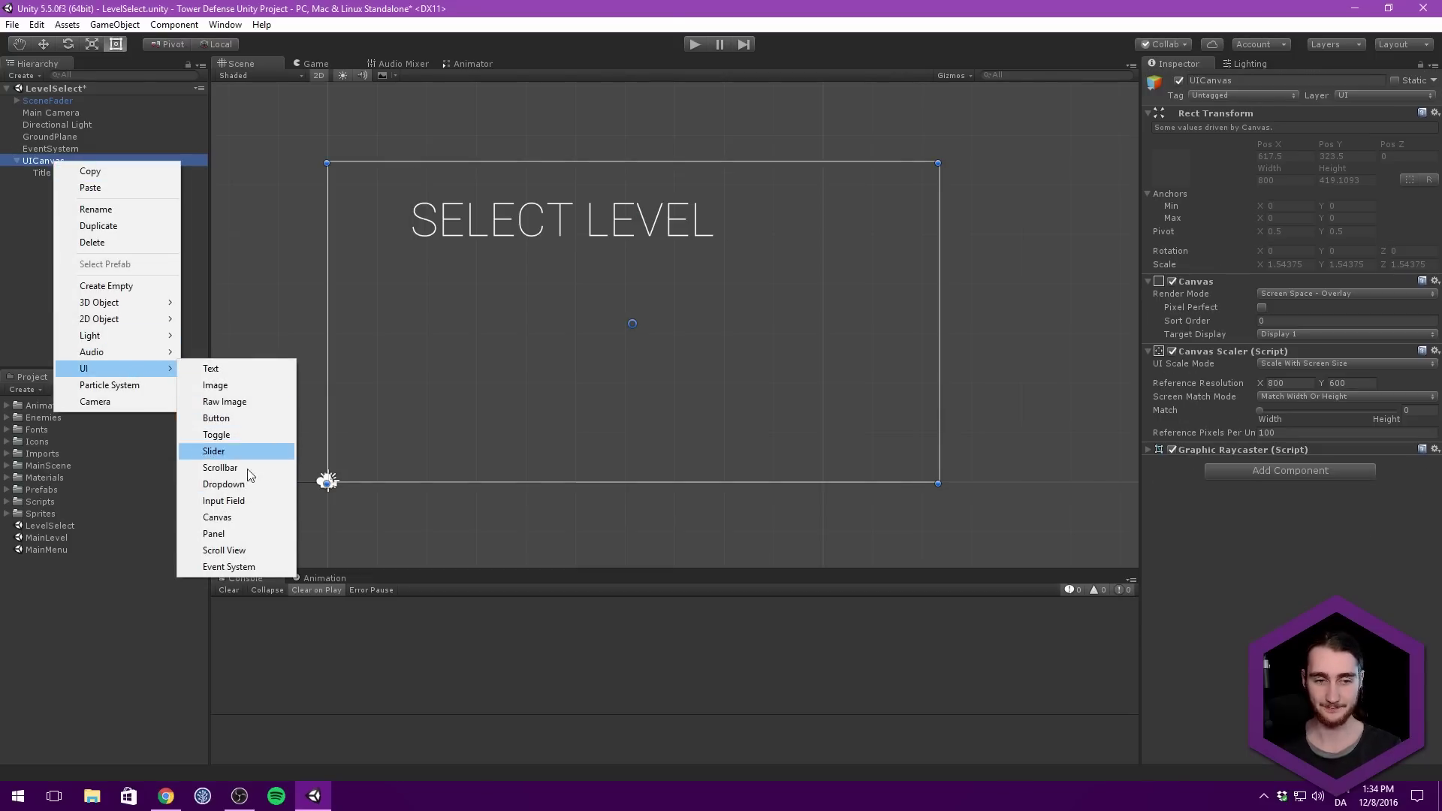
click(254, 540)
middle_drag(394, 268, 376, 238)
scroll(402, 222, down, 2)
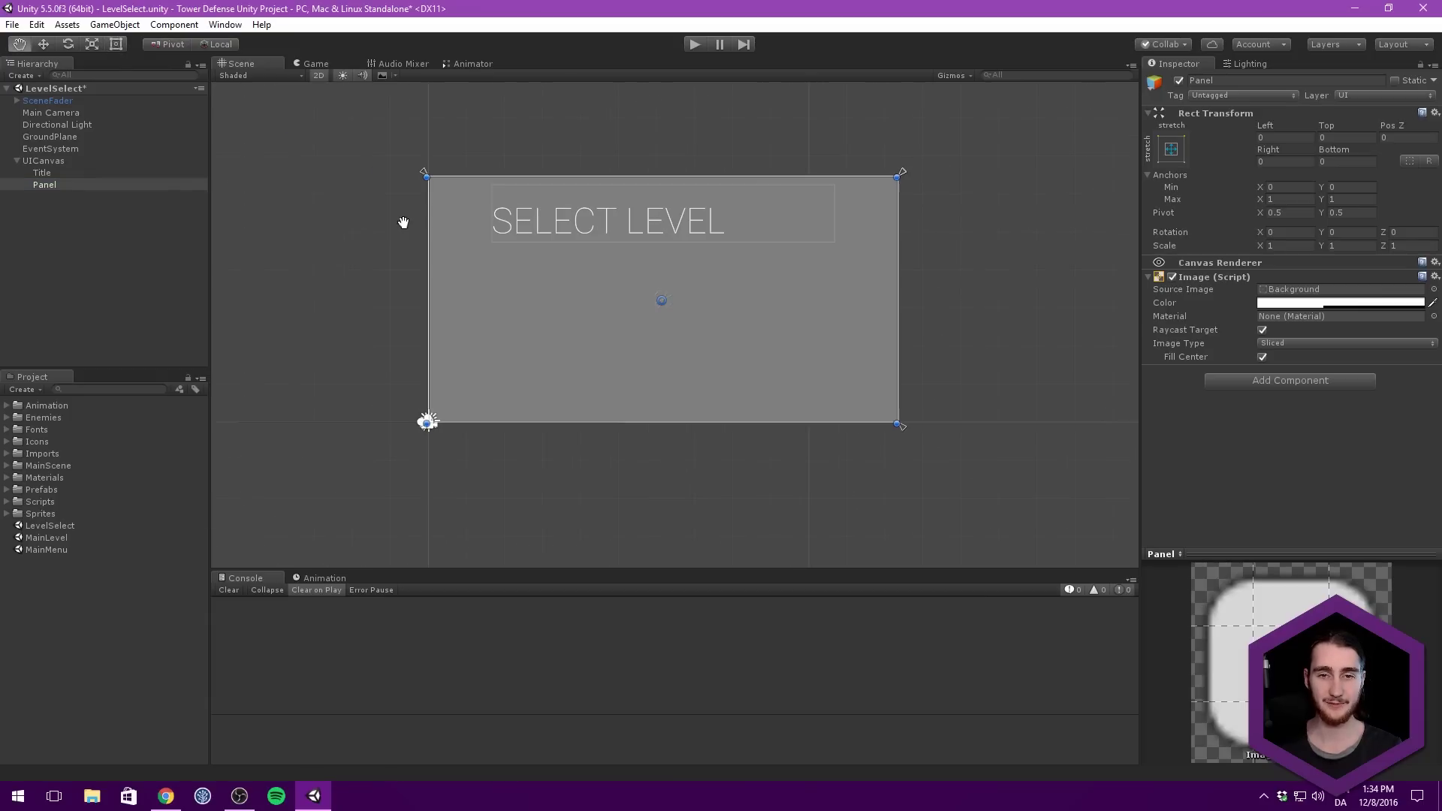
scroll(723, 219, up, 2)
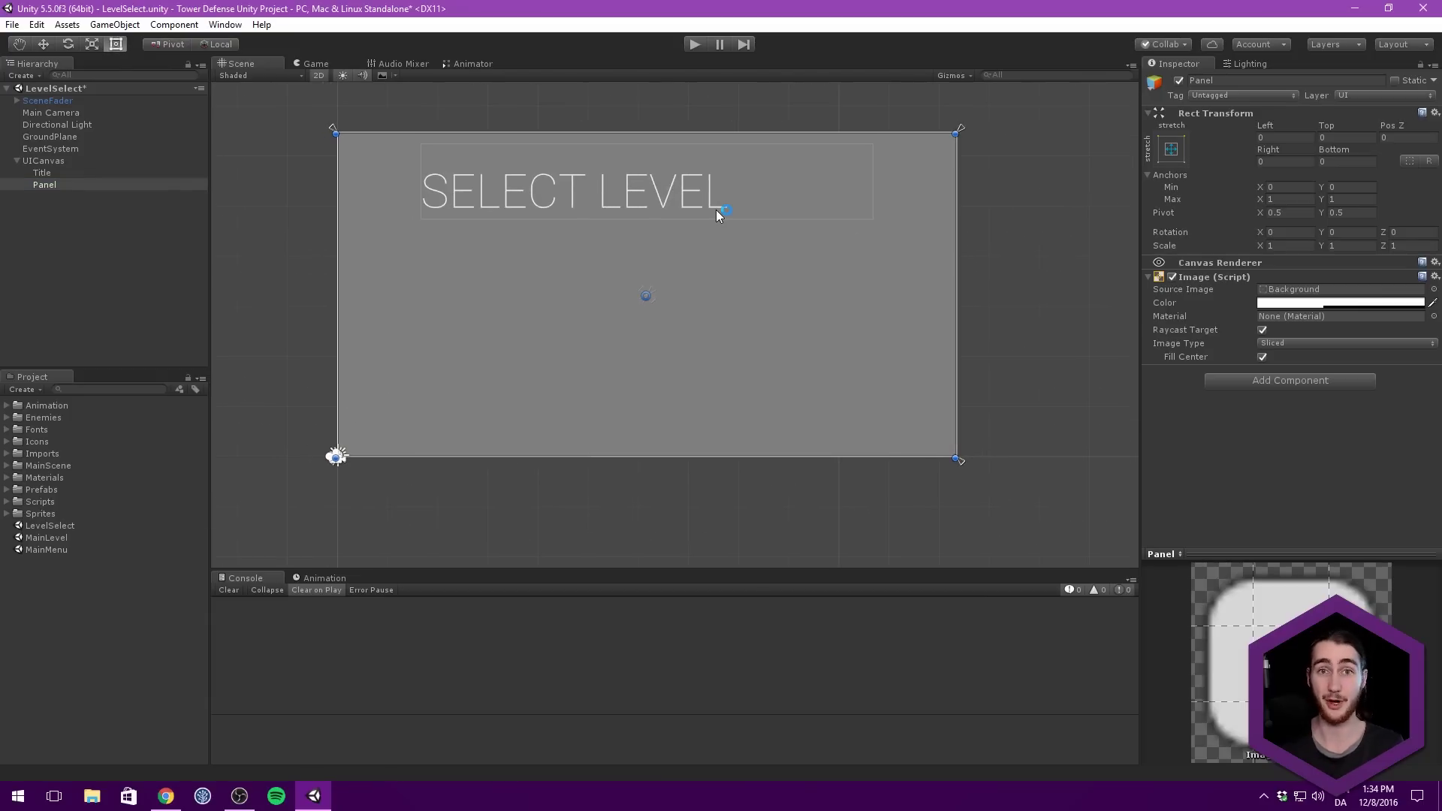
Change the panel's anchor preset from full stretch to middle center.
click(1173, 149)
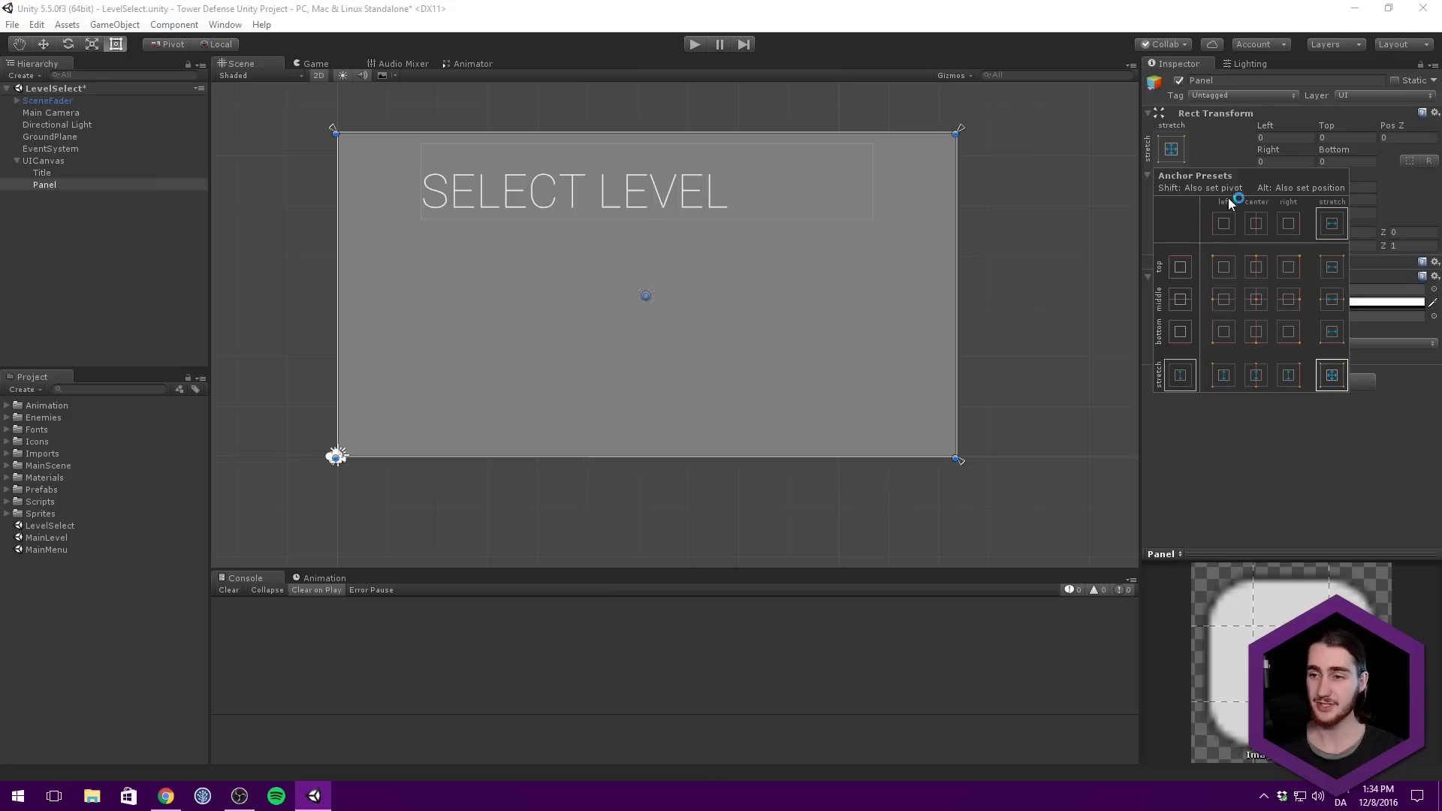
click(1257, 300)
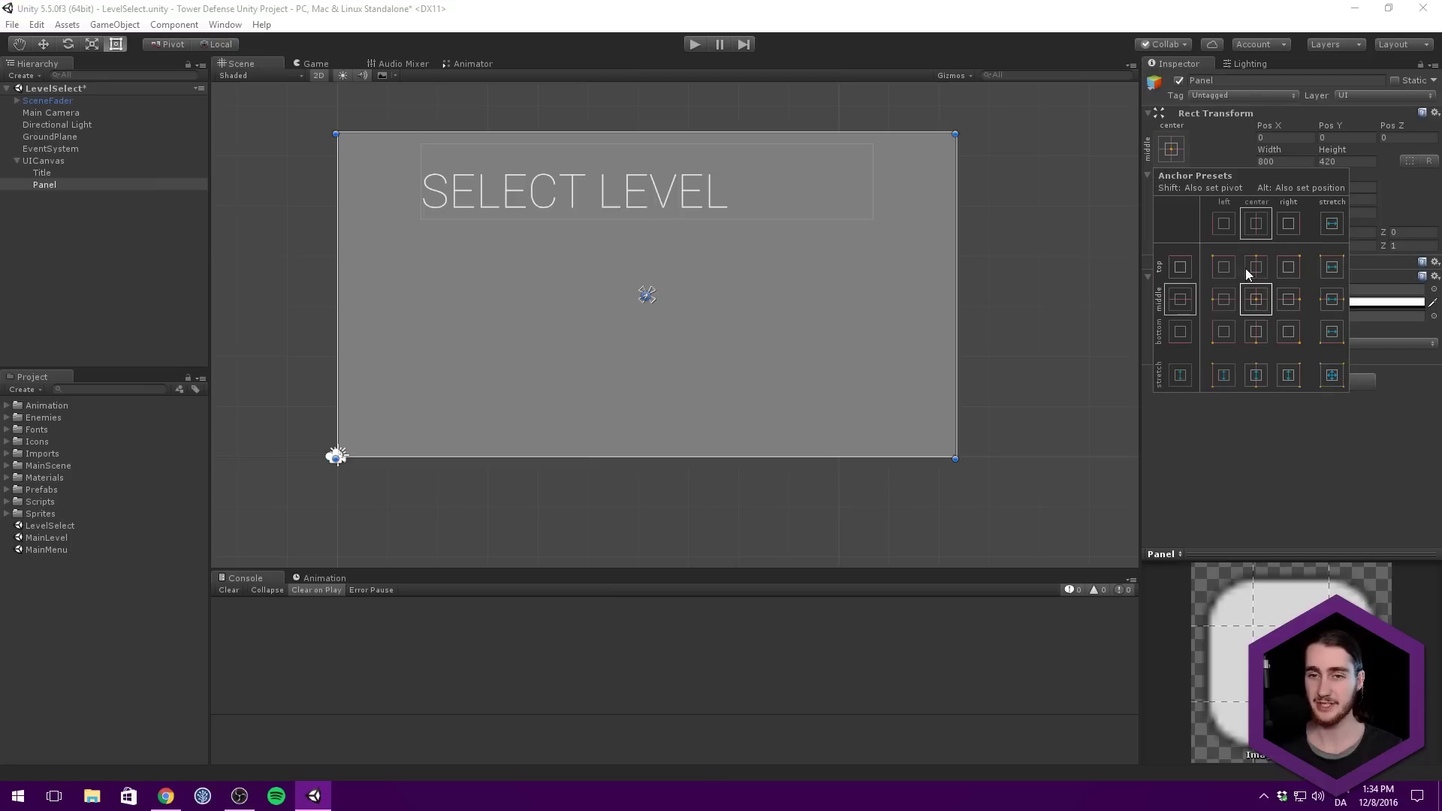
click(907, 206)
scroll(1002, 154, up, 2)
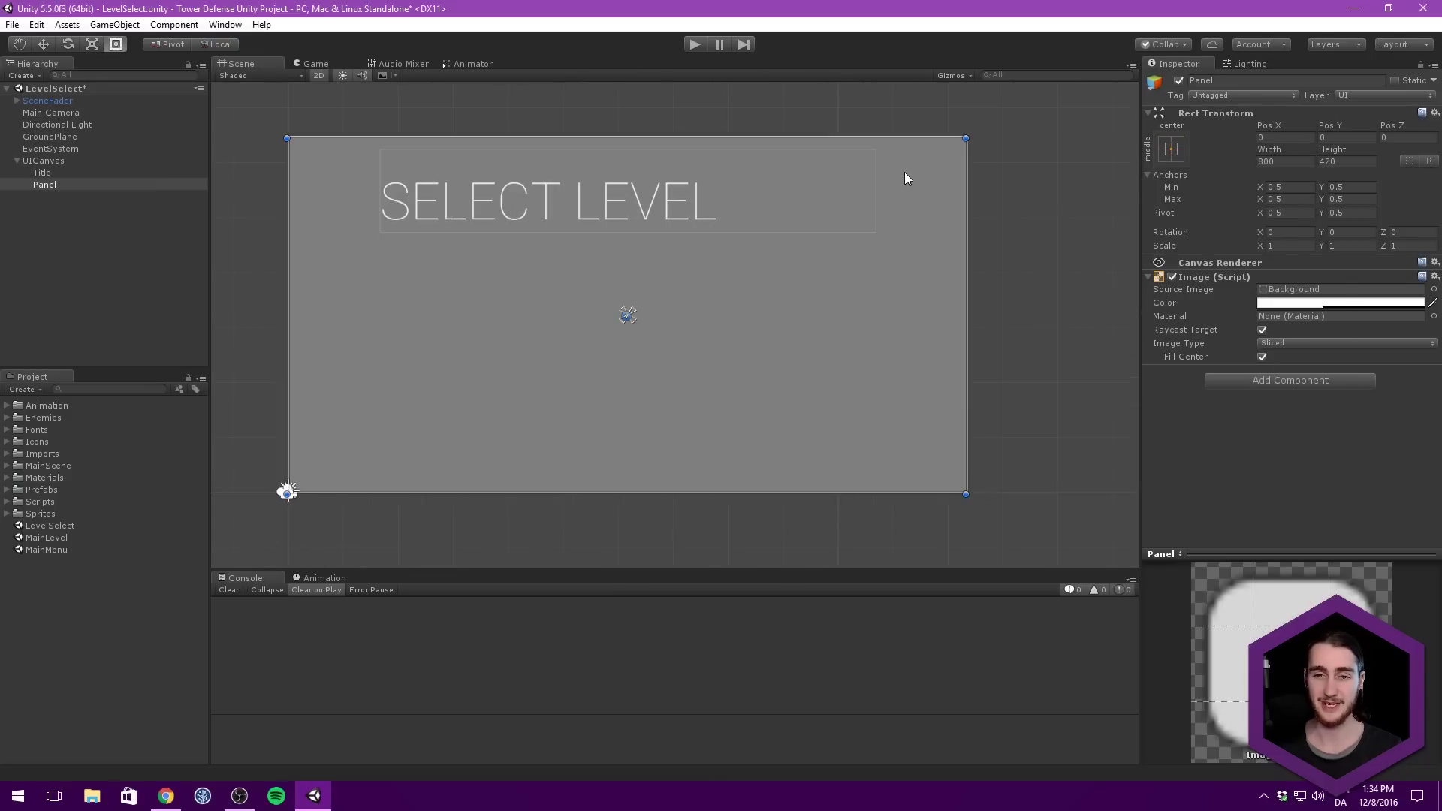
middle_drag(904, 177, 957, 145)
click(1169, 146)
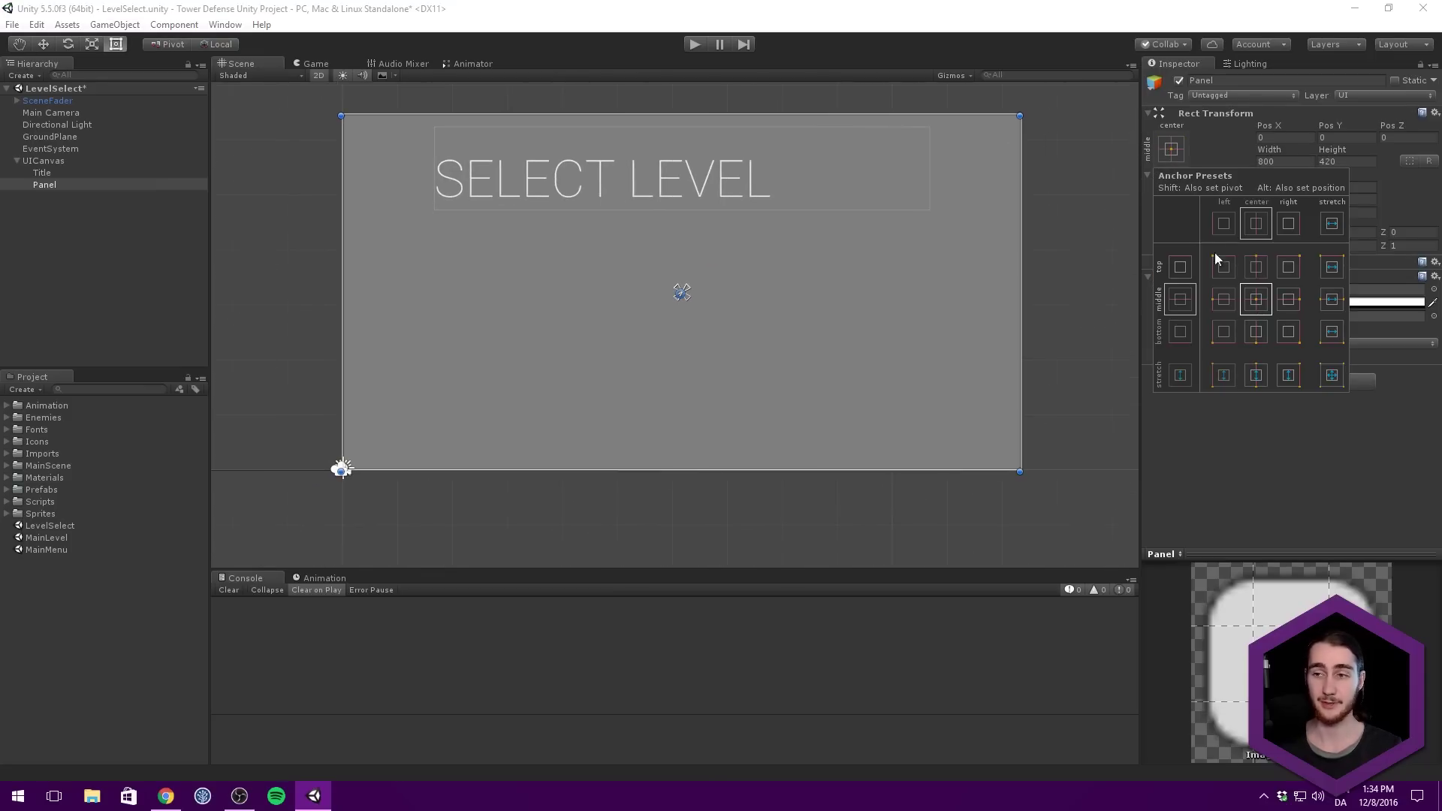
click(1210, 430)
mouse_move(814, 219)
middle_down()
mouse_move(836, 219)
mouse_move(830, 203)
middle_up()
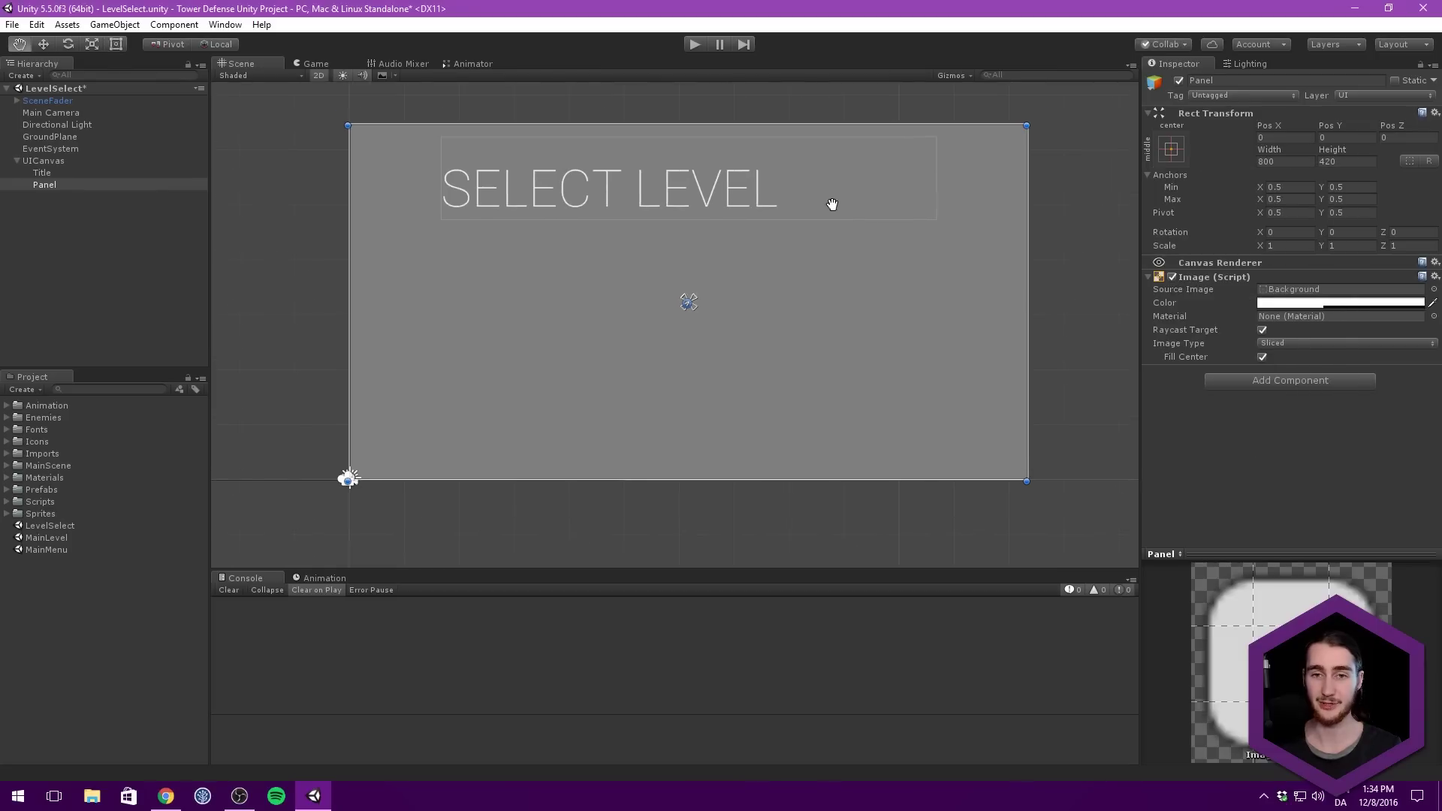
Resize the panel to about 584 by 262 so it matches the title's width and sits just below it.
alt+drag(1025, 129, 934, 177)
drag(561, 177, 561, 236)
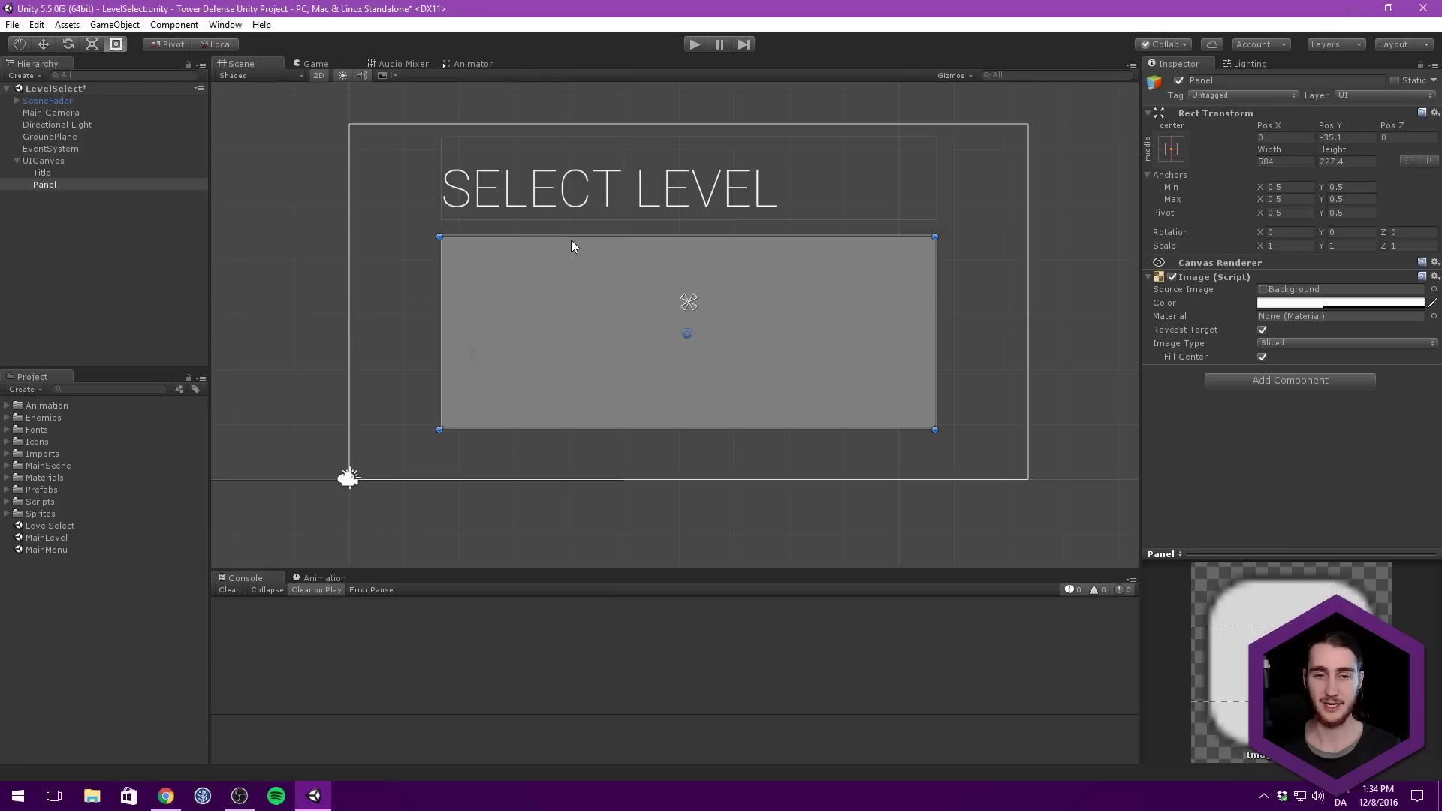
drag(640, 426, 640, 452)
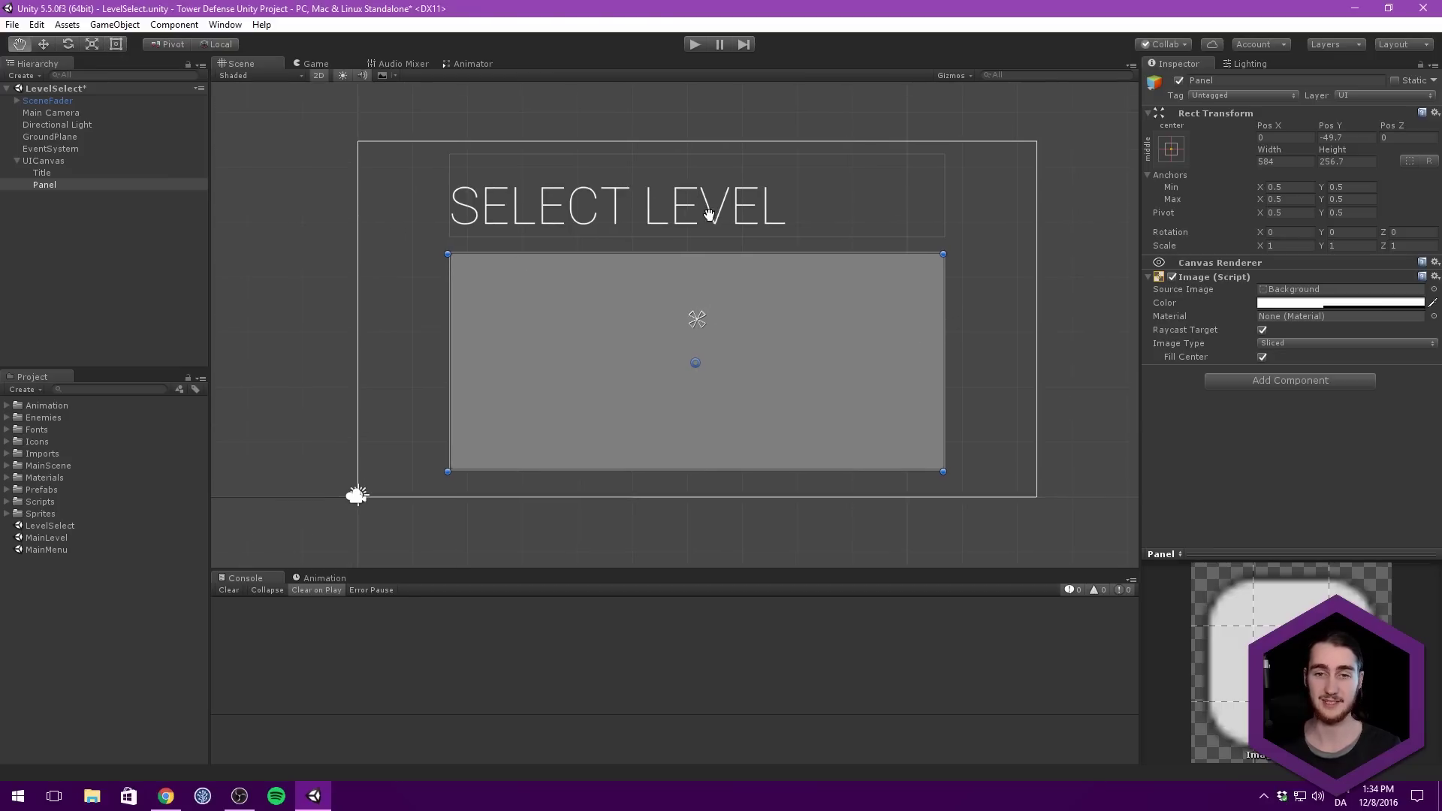
click(314, 63)
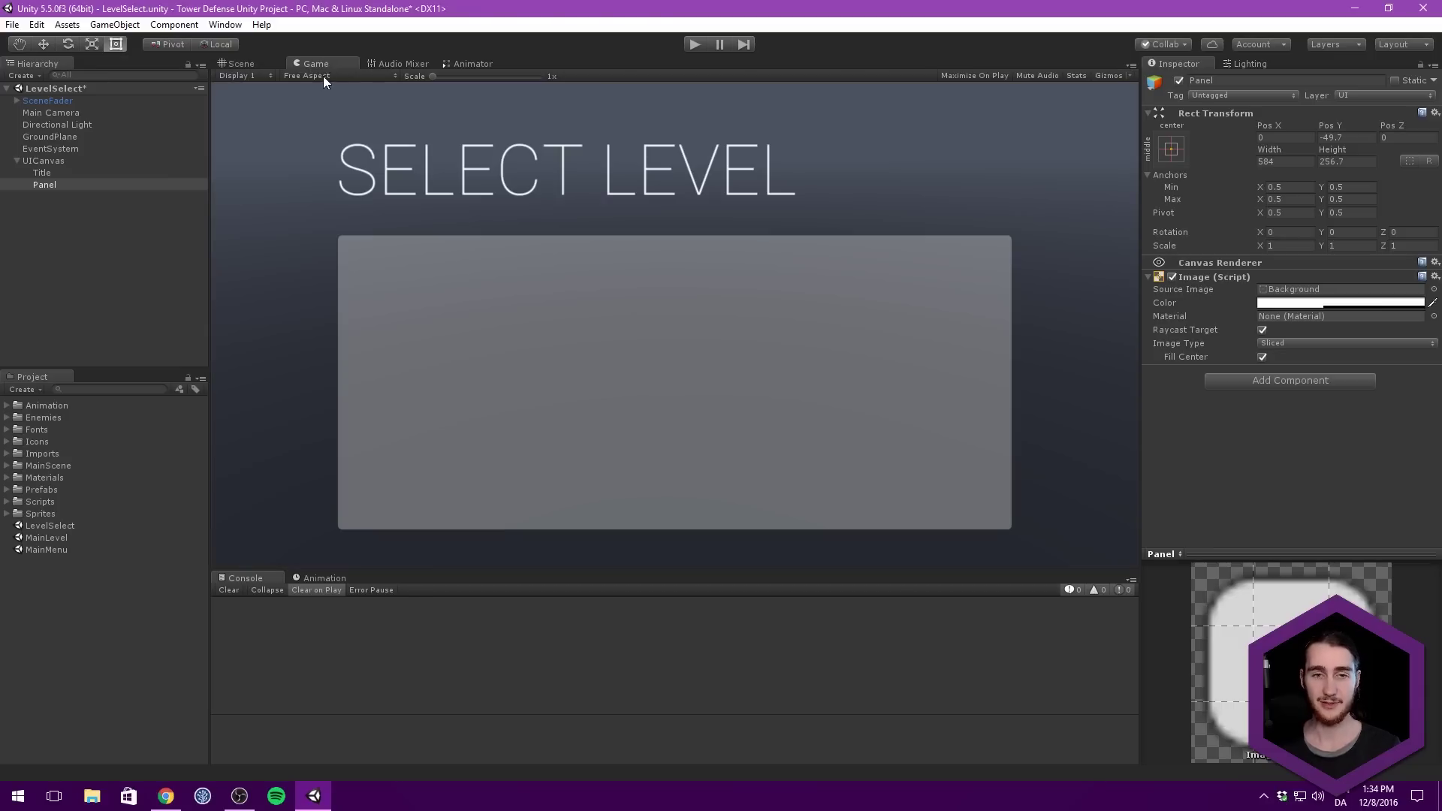
click(251, 63)
drag(601, 257, 601, 252)
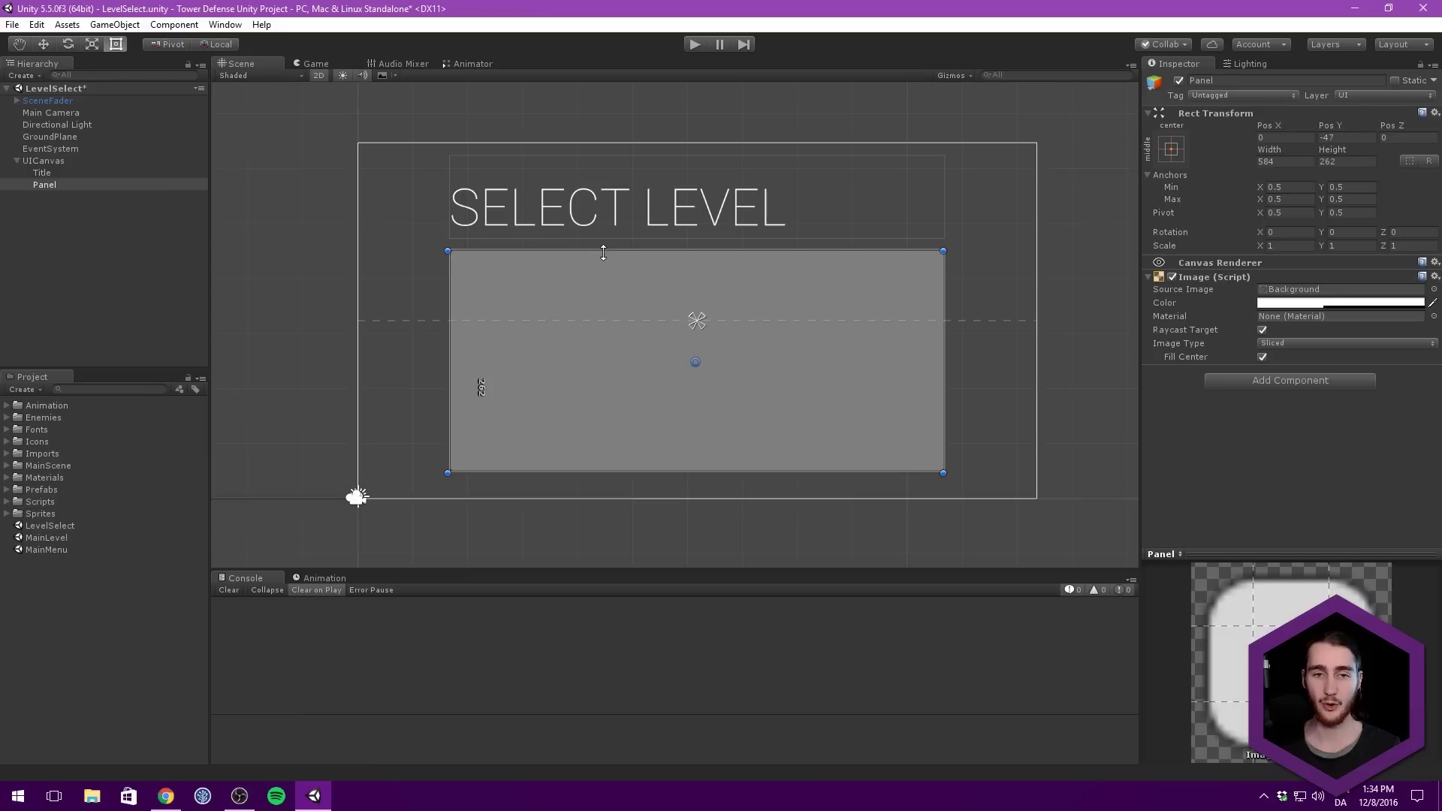
Colour the panel's image black and lower its alpha below 100 for a semi-transparent background, checking it in the game view.
click(1297, 302)
drag(589, 326, 497, 407)
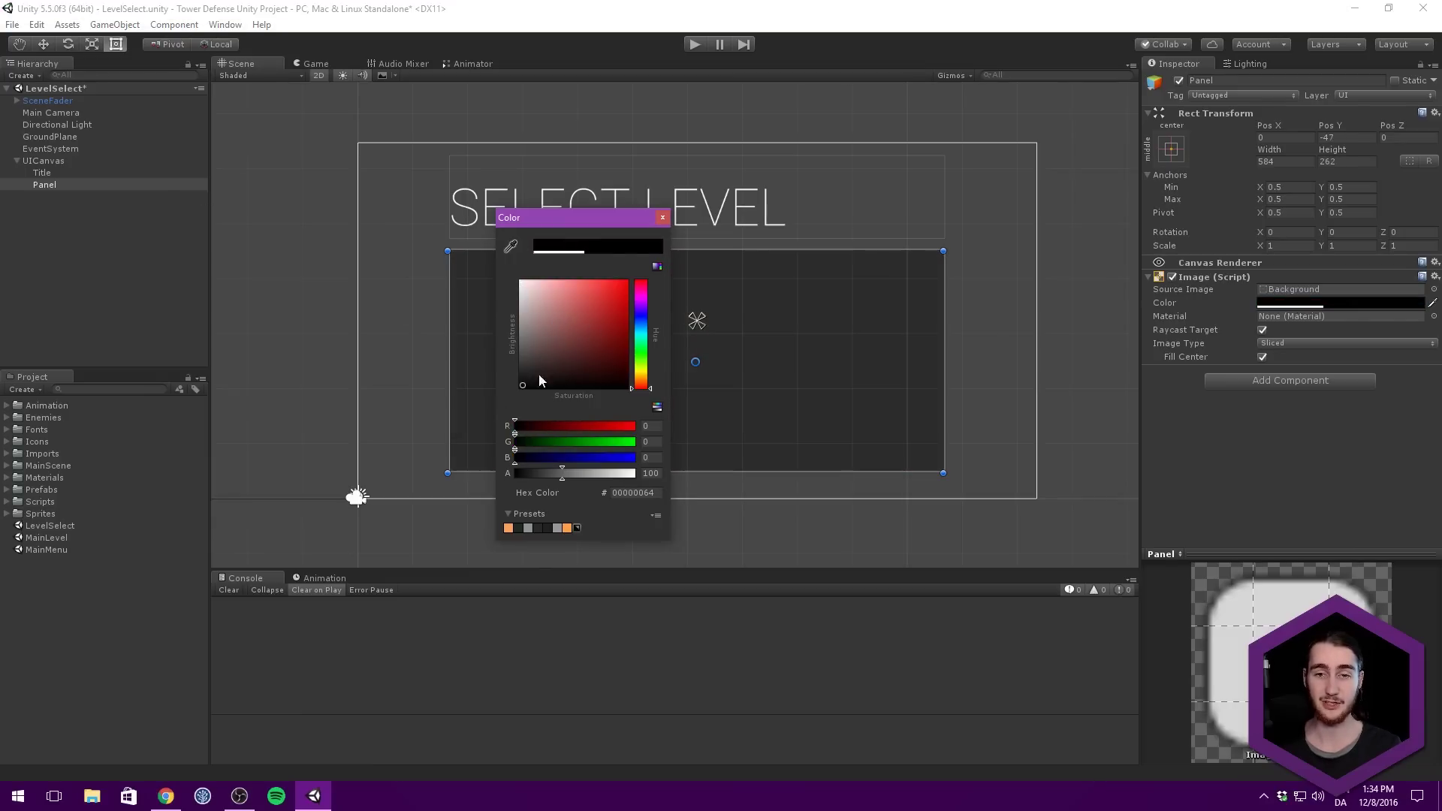
click(323, 66)
click(323, 66)
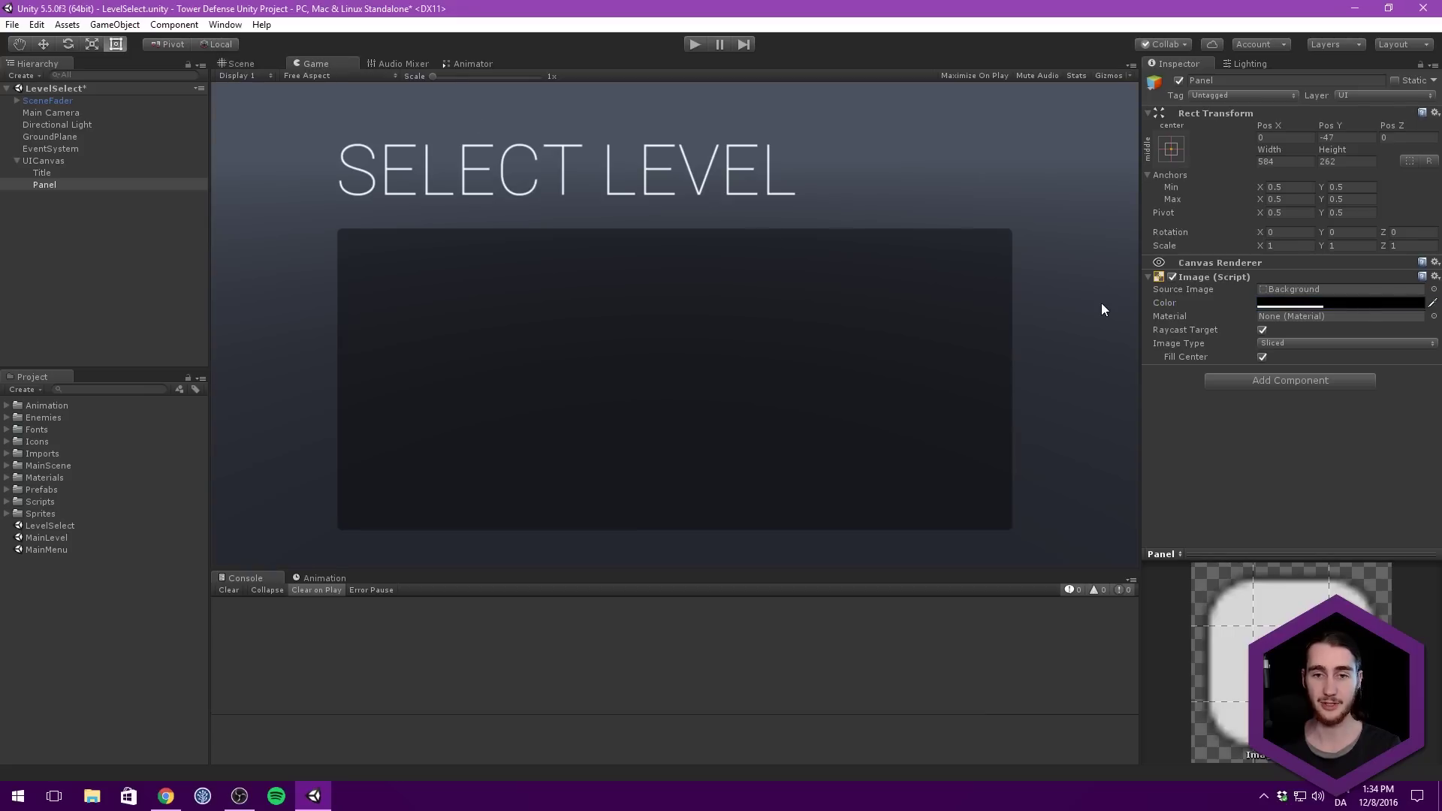
click(1359, 303)
drag(556, 476, 544, 476)
click(695, 387)
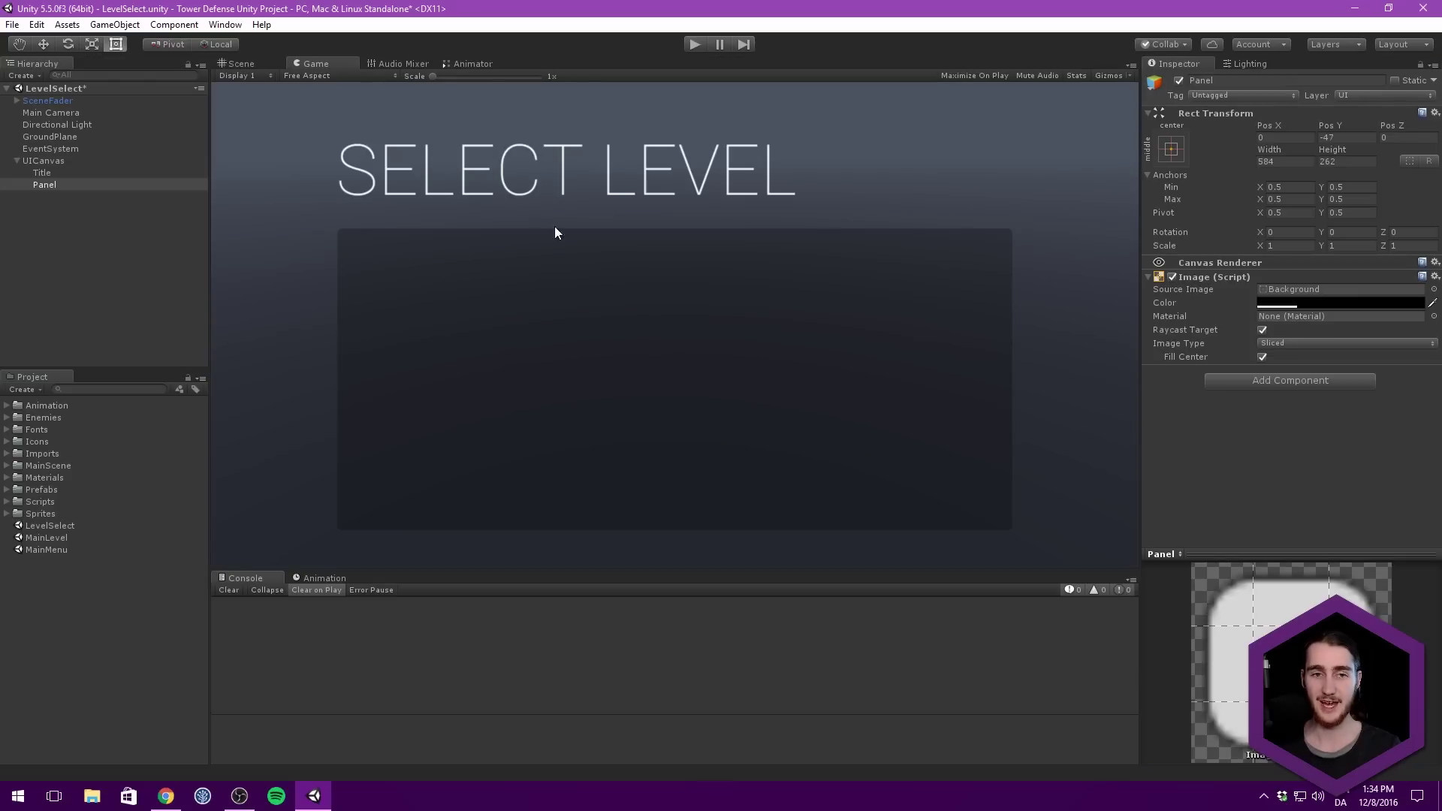
Extend the panel's upper edge slightly to a height of about 267 and save the scene.
click(242, 64)
drag(624, 250, 624, 246)
click(312, 63)
key(ctrl+s)
Rename the panel under UICanvas as Levels.
click(41, 186)
key(F2)
key(BackSpace)
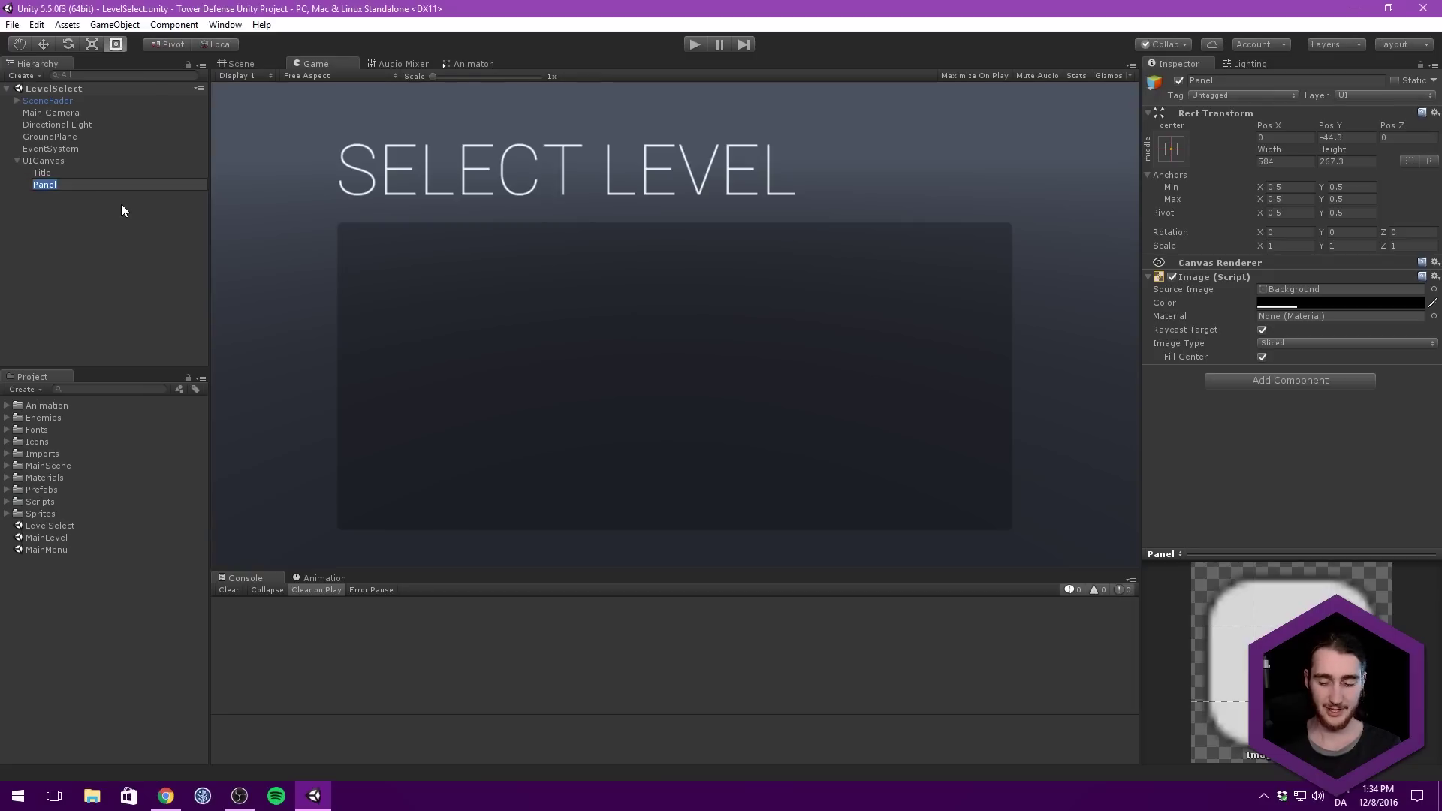
text(Levels)
key(Return)
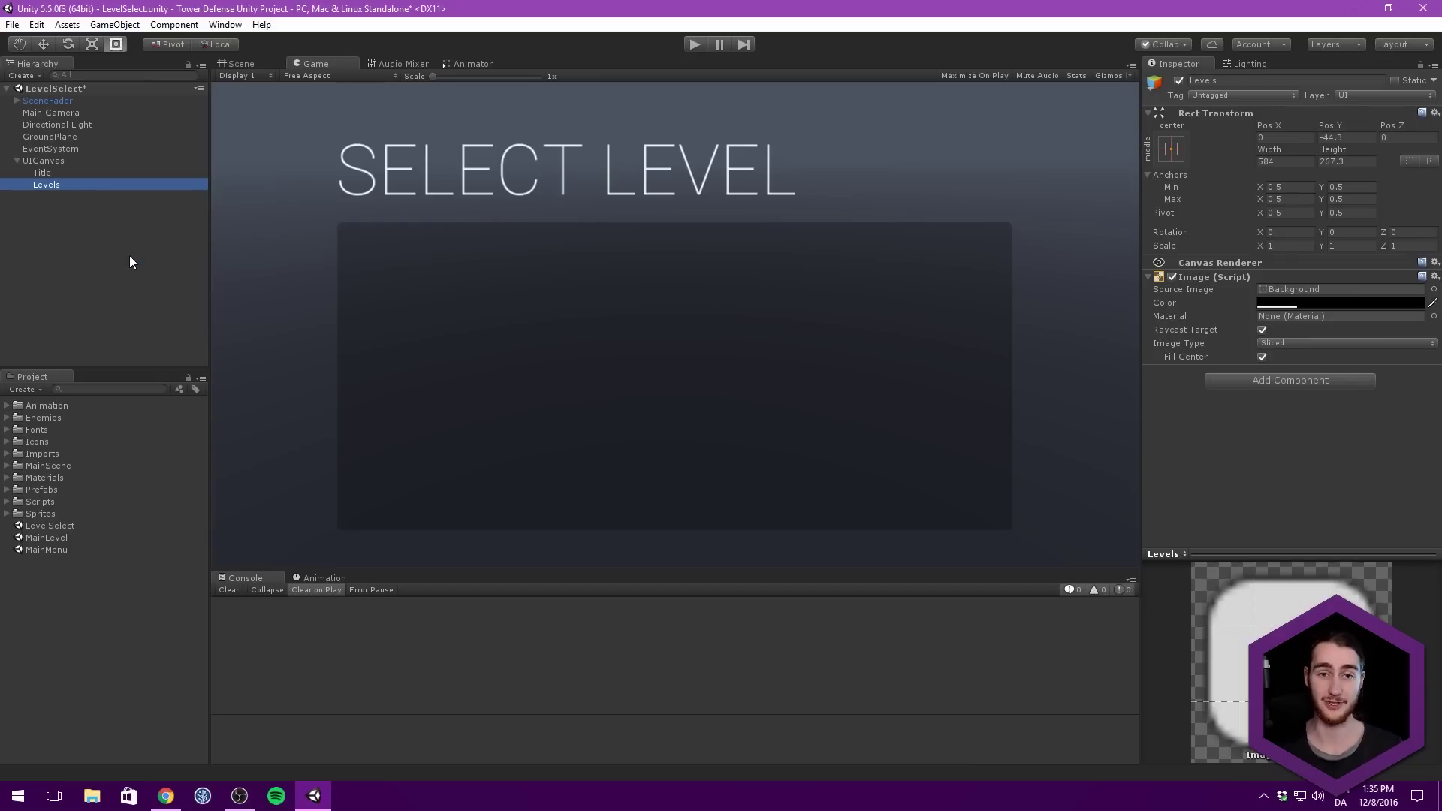
click(573, 308)
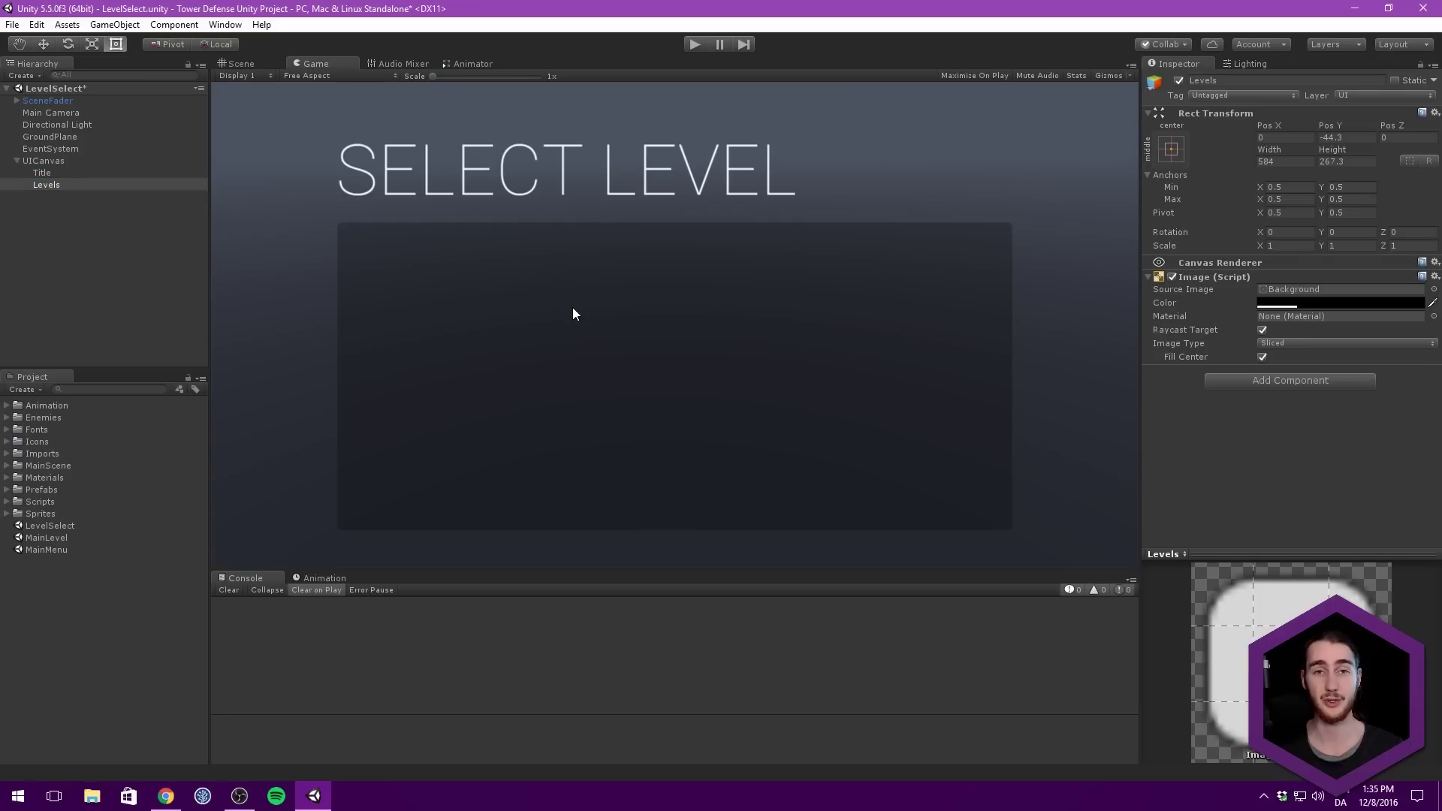
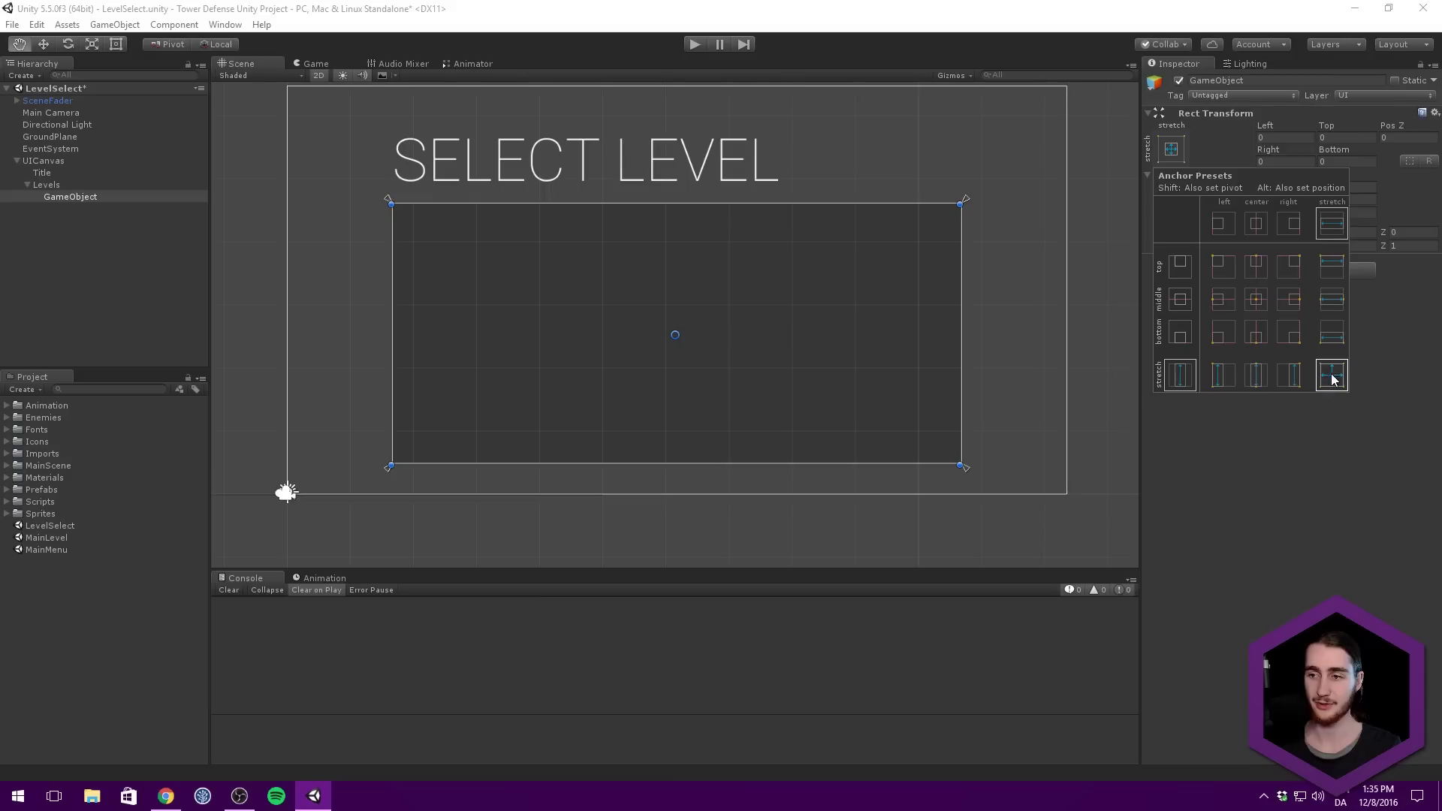
Rename the stretched empty object under Levels as ScrollRect.
key(t)
click(1291, 425)
scroll(823, 191, up, 5)
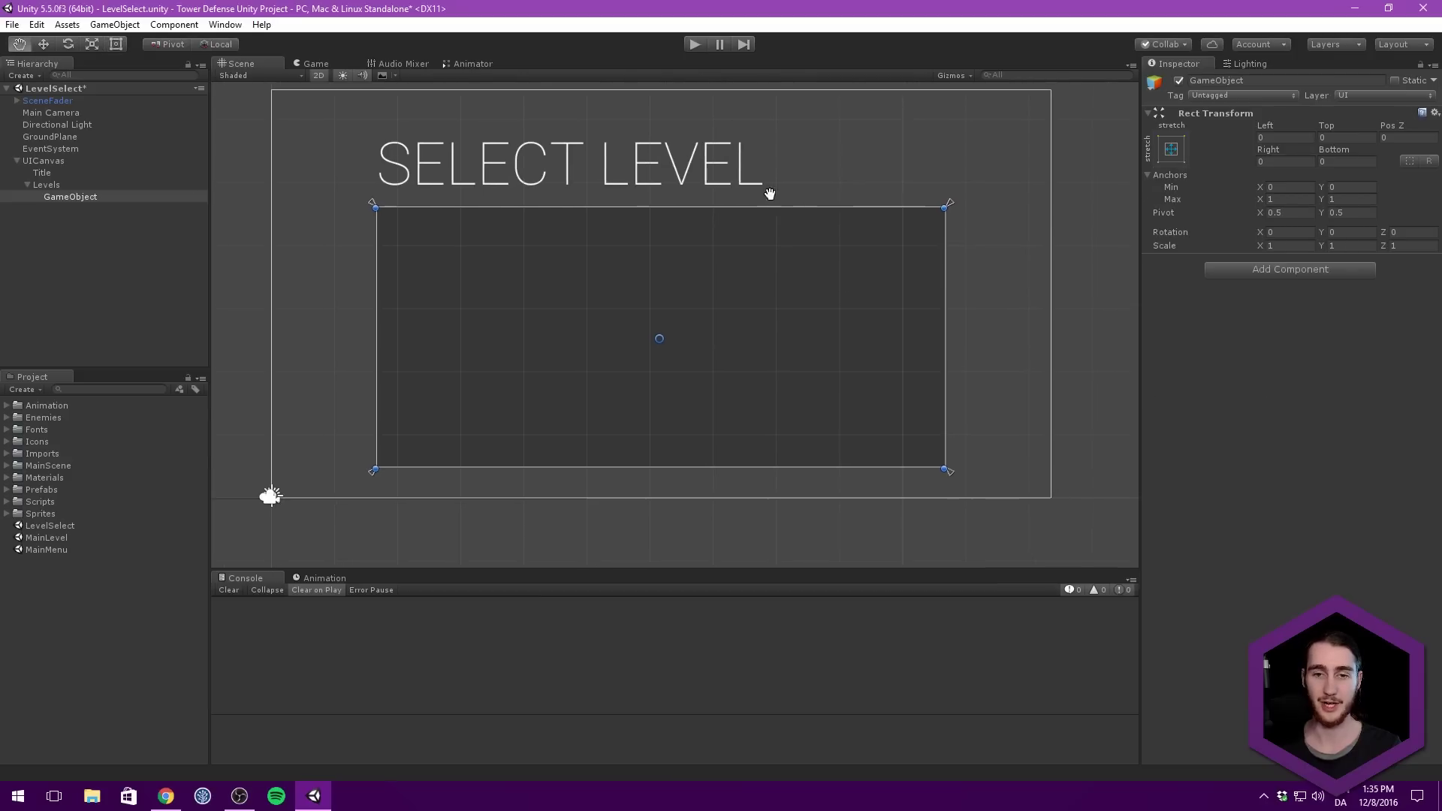
scroll(670, 194, up, 3)
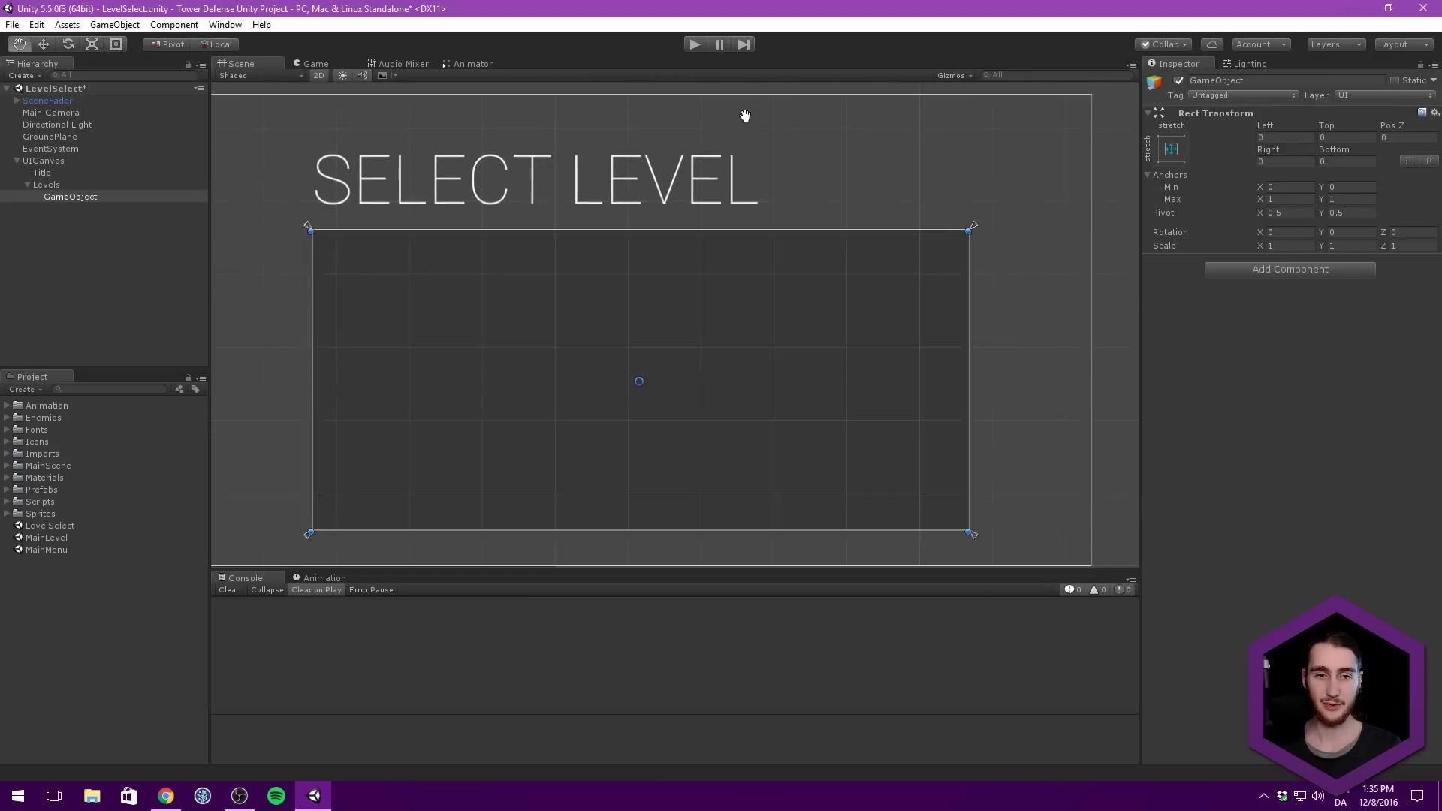
click(78, 197)
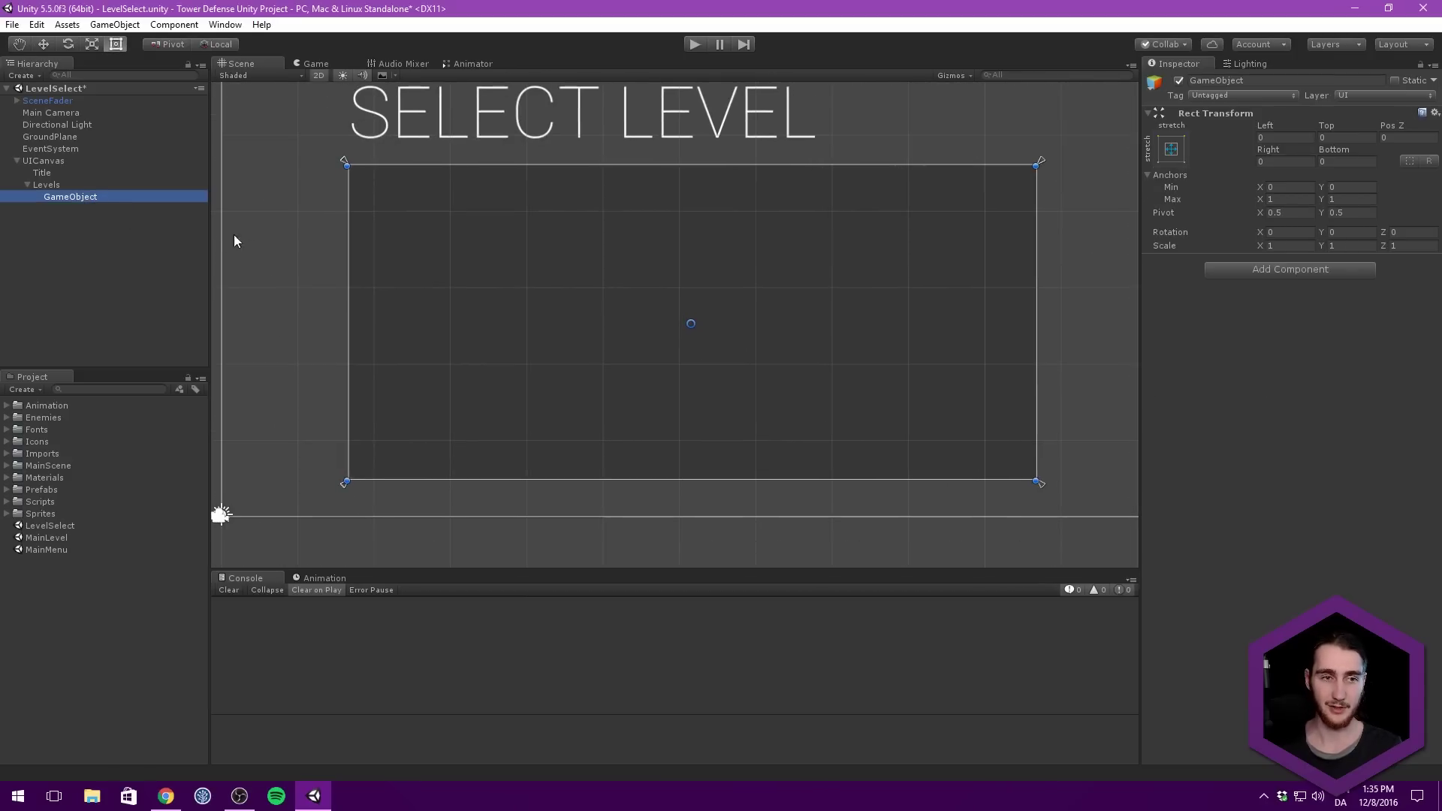
key(F2)
text(Scroll)
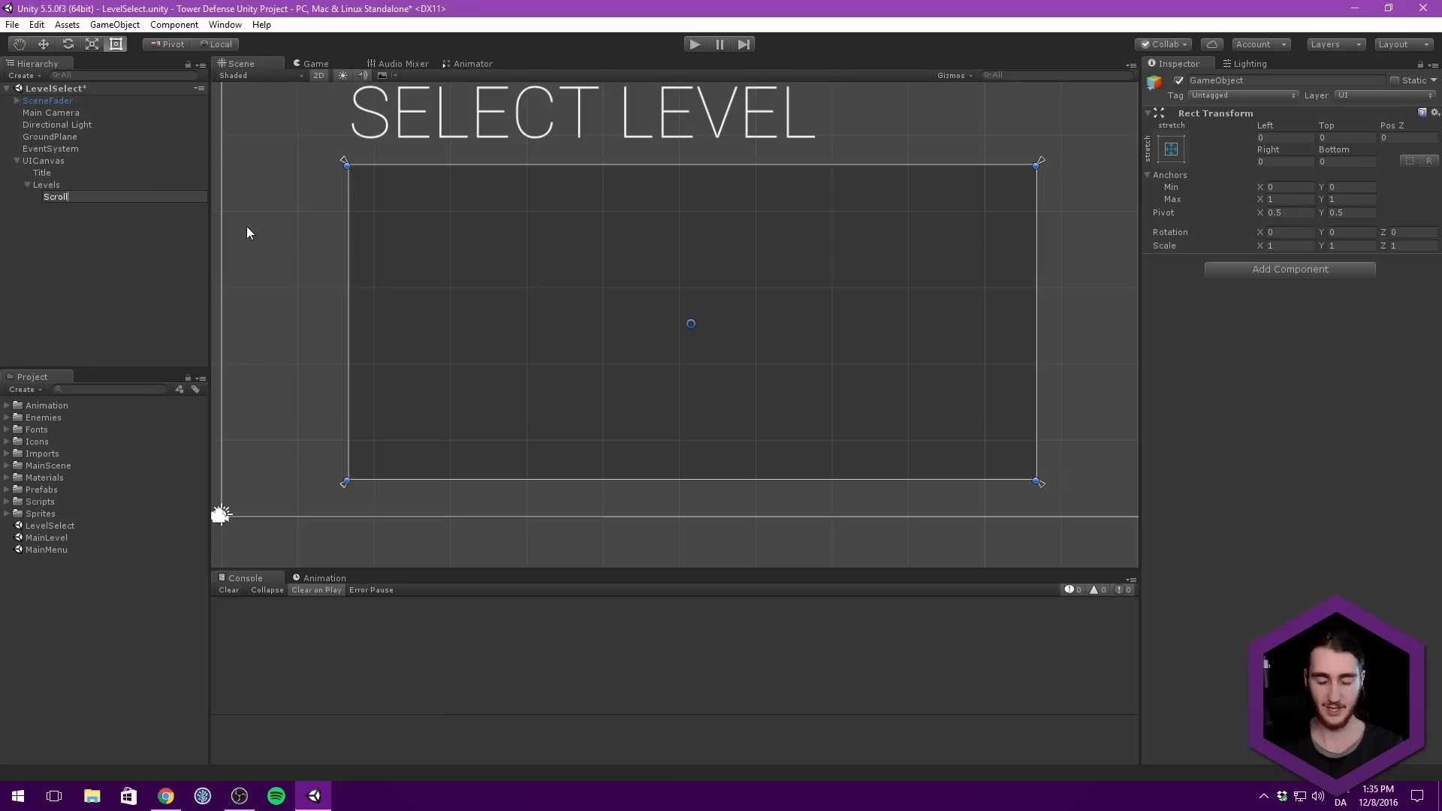
text(Rect)
key(Return)
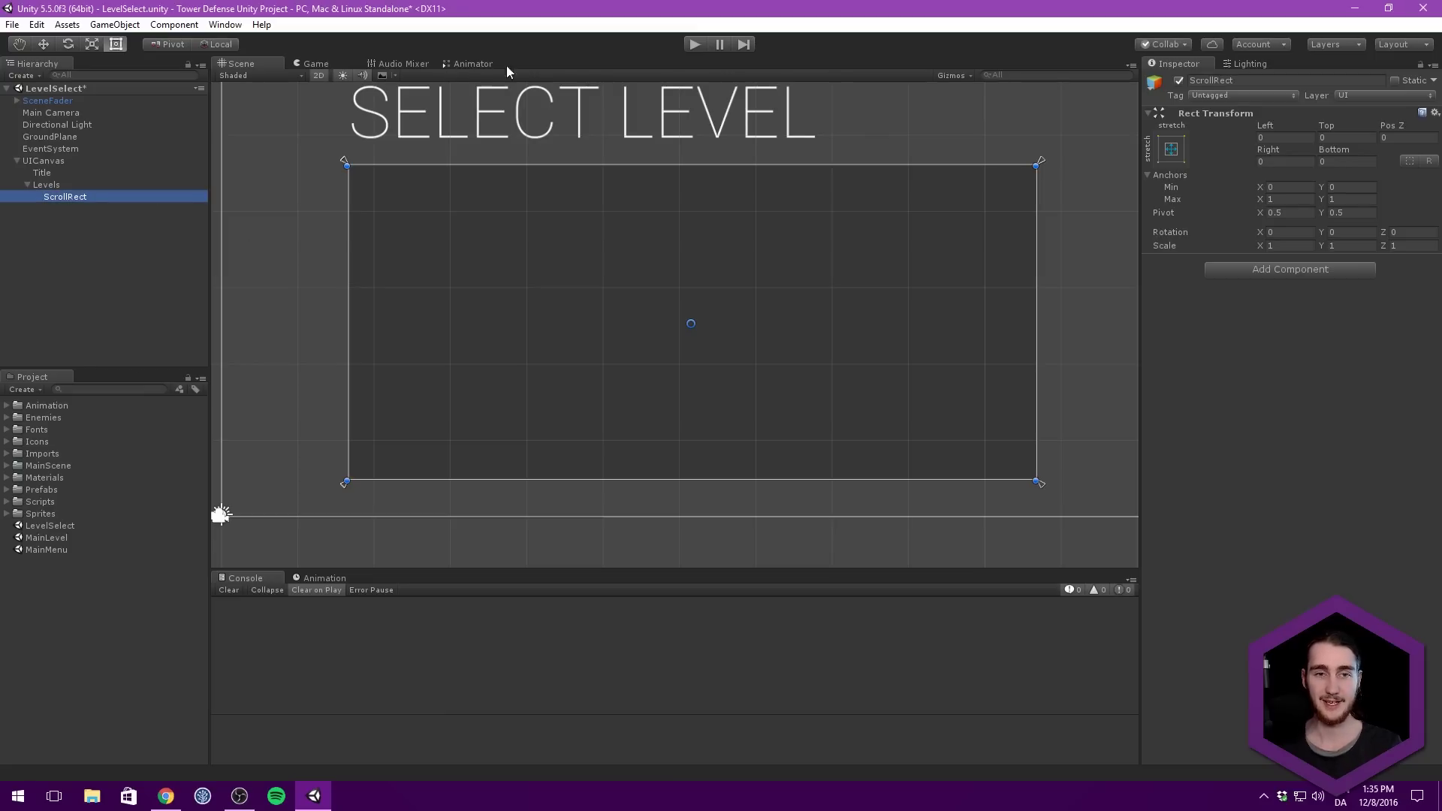
Set ScrollRect's left, top, right and bottom offsets to 20 each and compare the layout in the game view.
scroll(469, 138, down, 2)
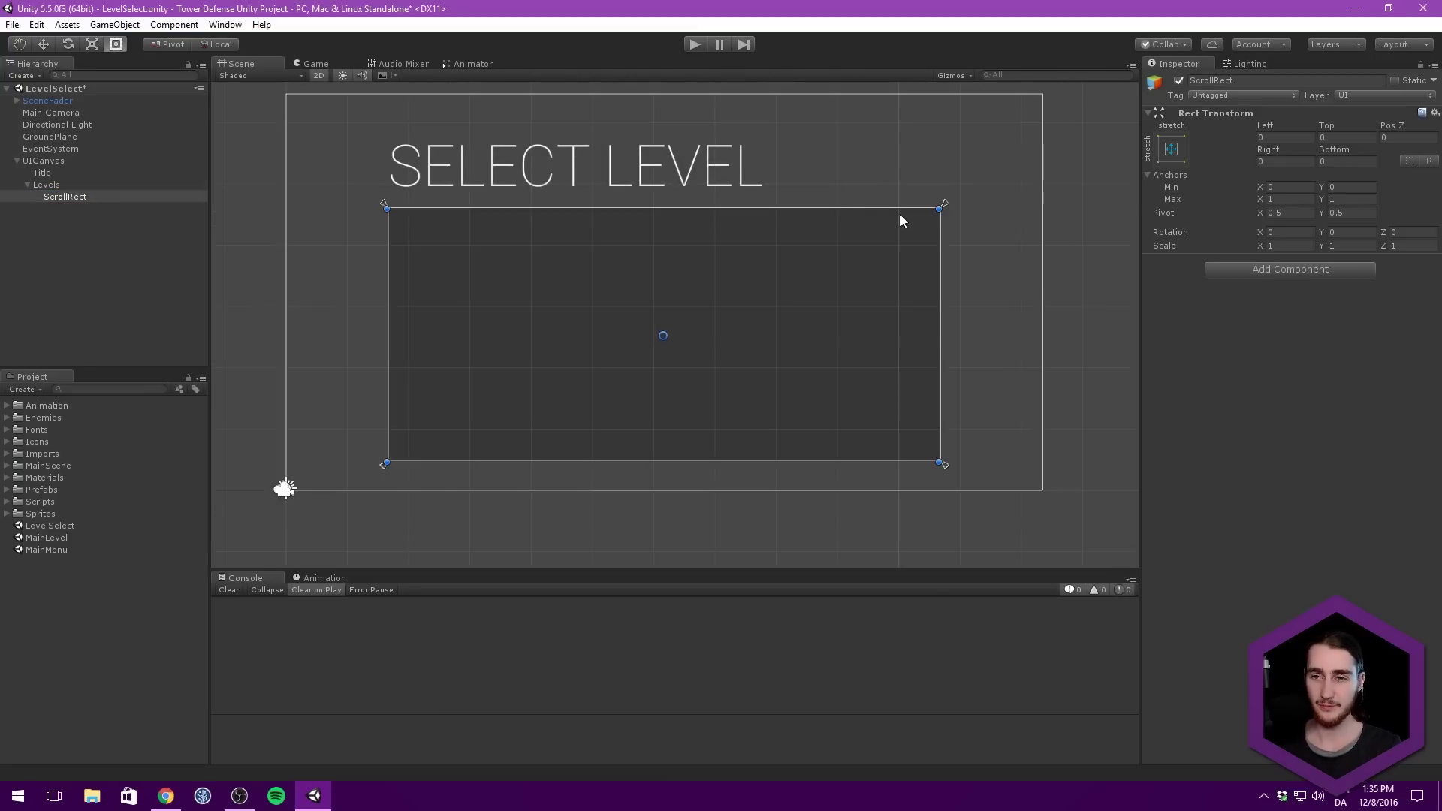
key(Tab)
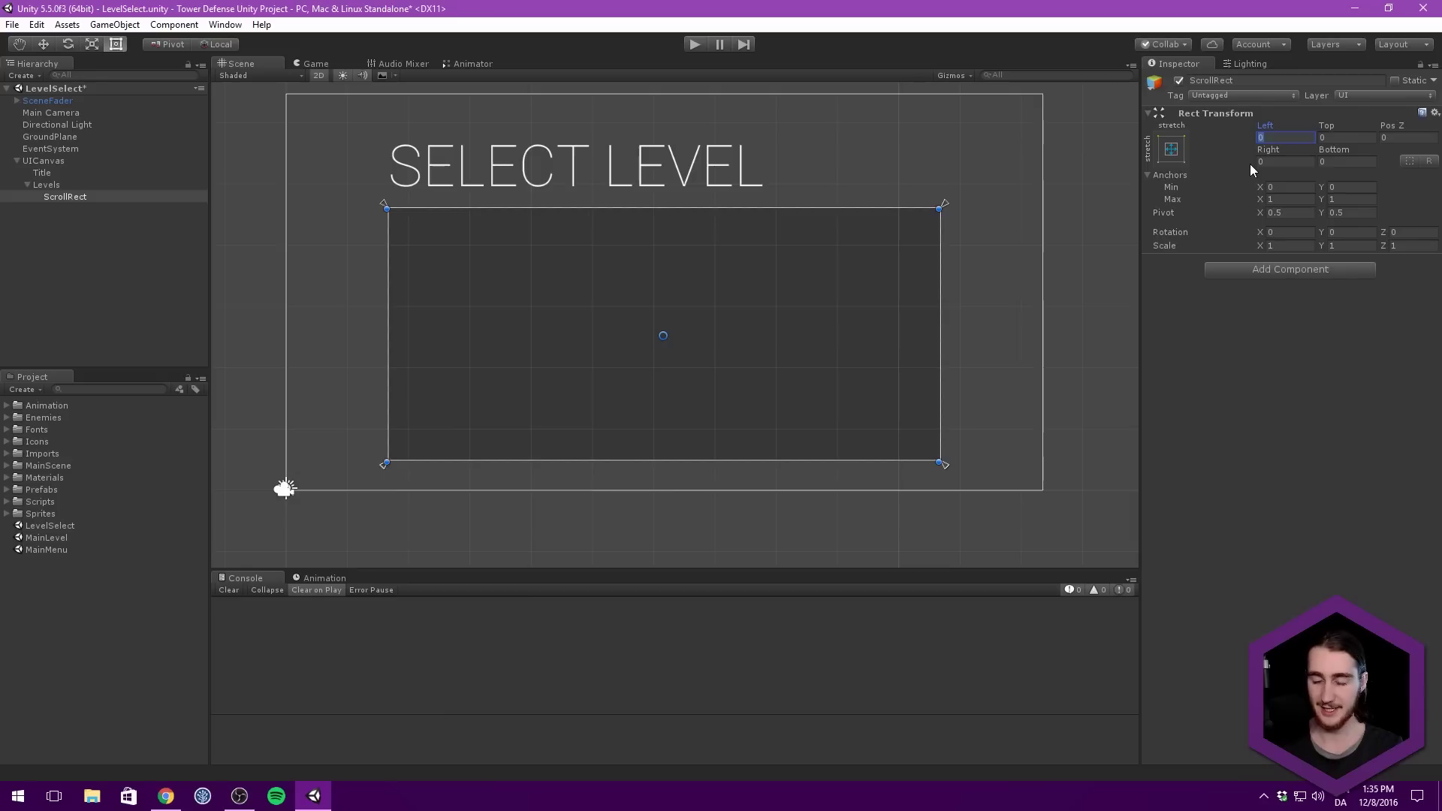
text(20)
key(Tab)
text(20)
key(Tab)
key(Tab)
text(20)
key(Tab)
text(20)
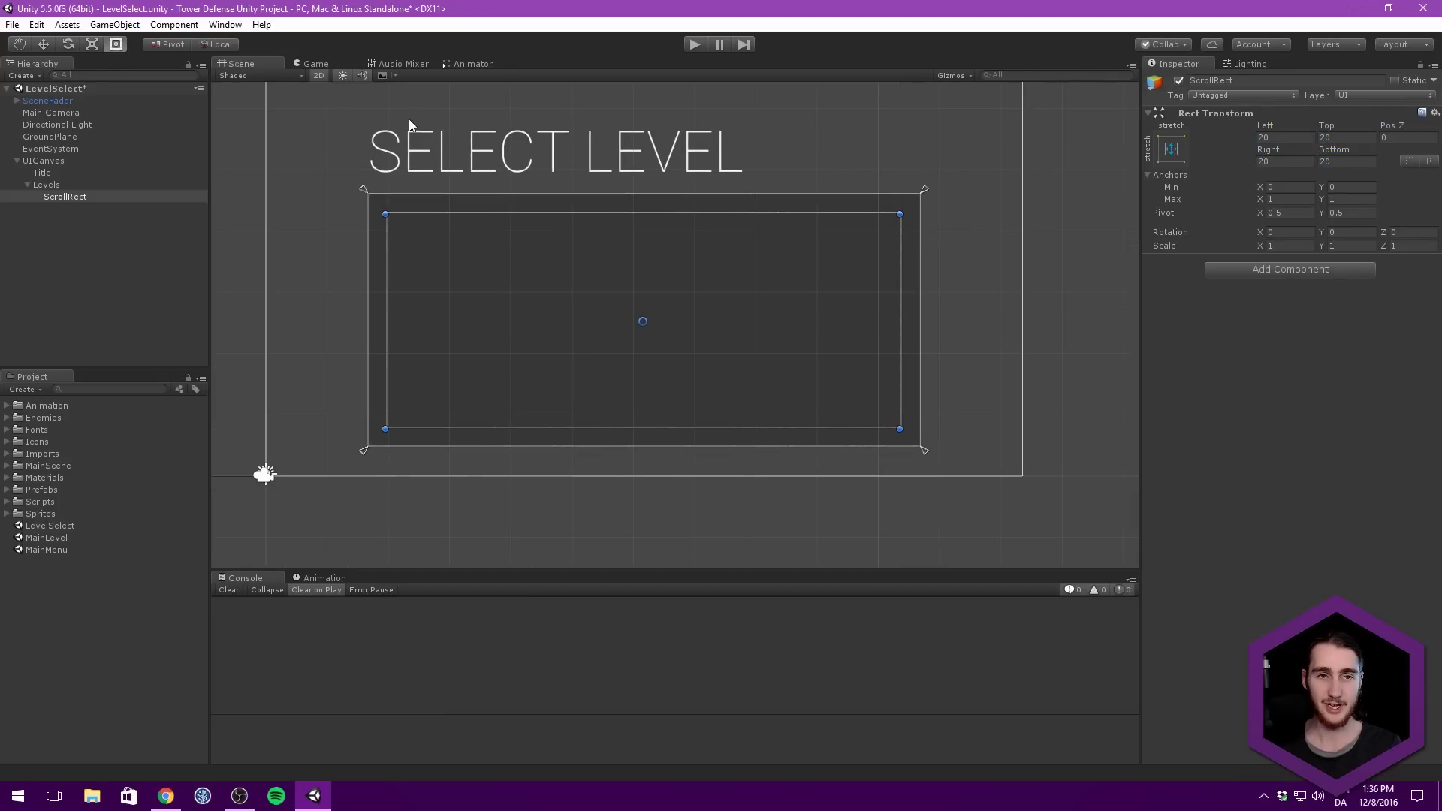
click(331, 64)
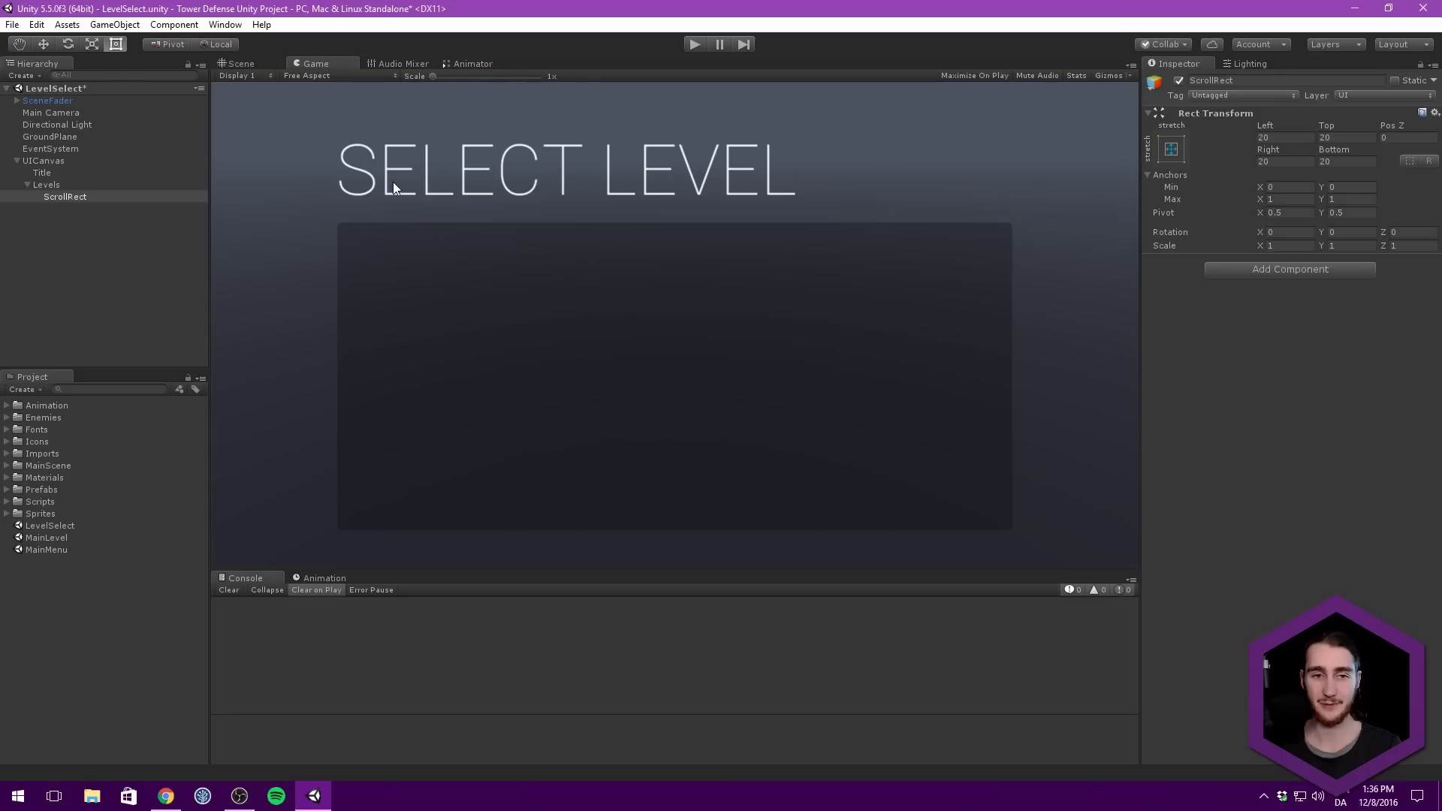
click(242, 64)
scroll(400, 120, down, 1)
scroll(485, 185, up, 2)
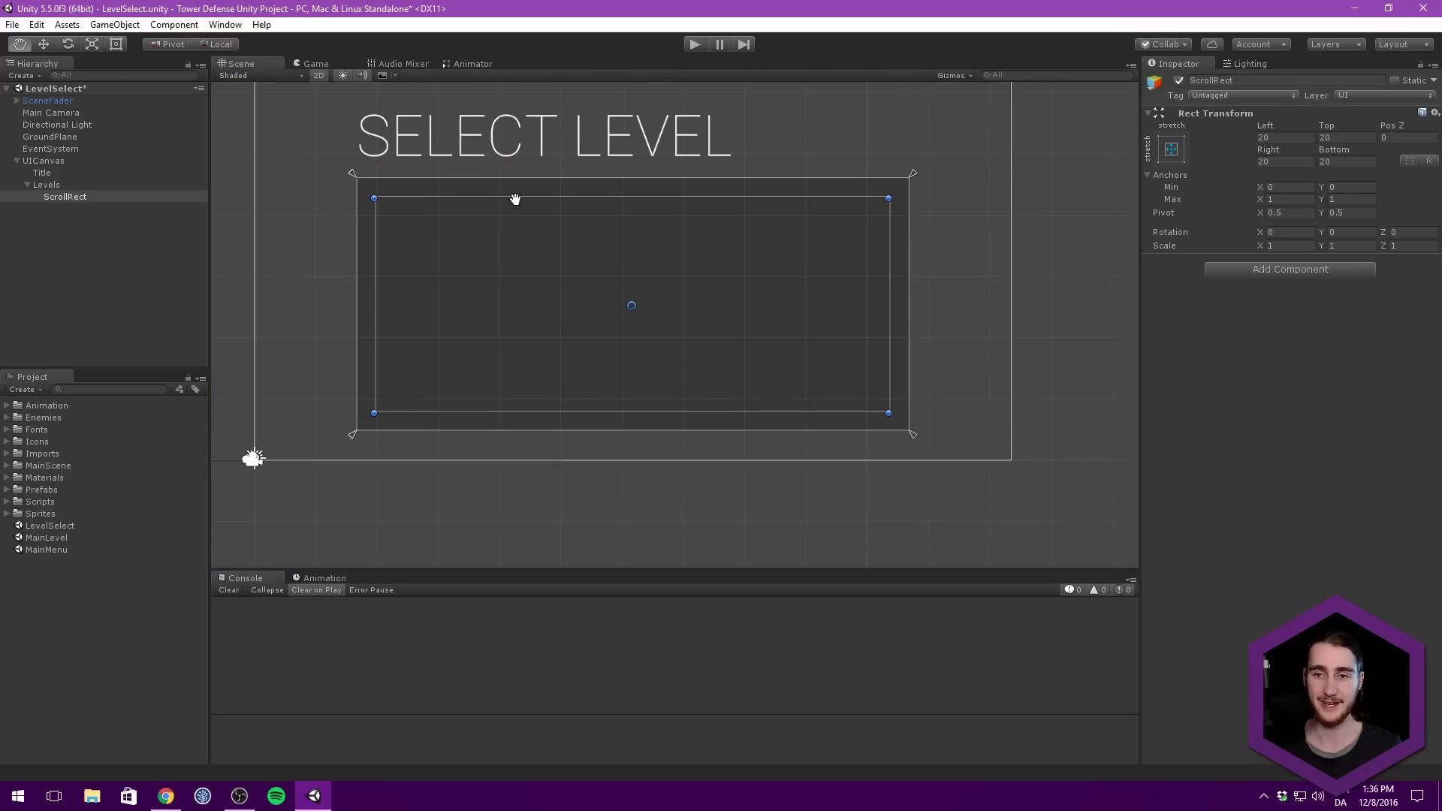
Create an empty child object under ScrollRect.
click(74, 196)
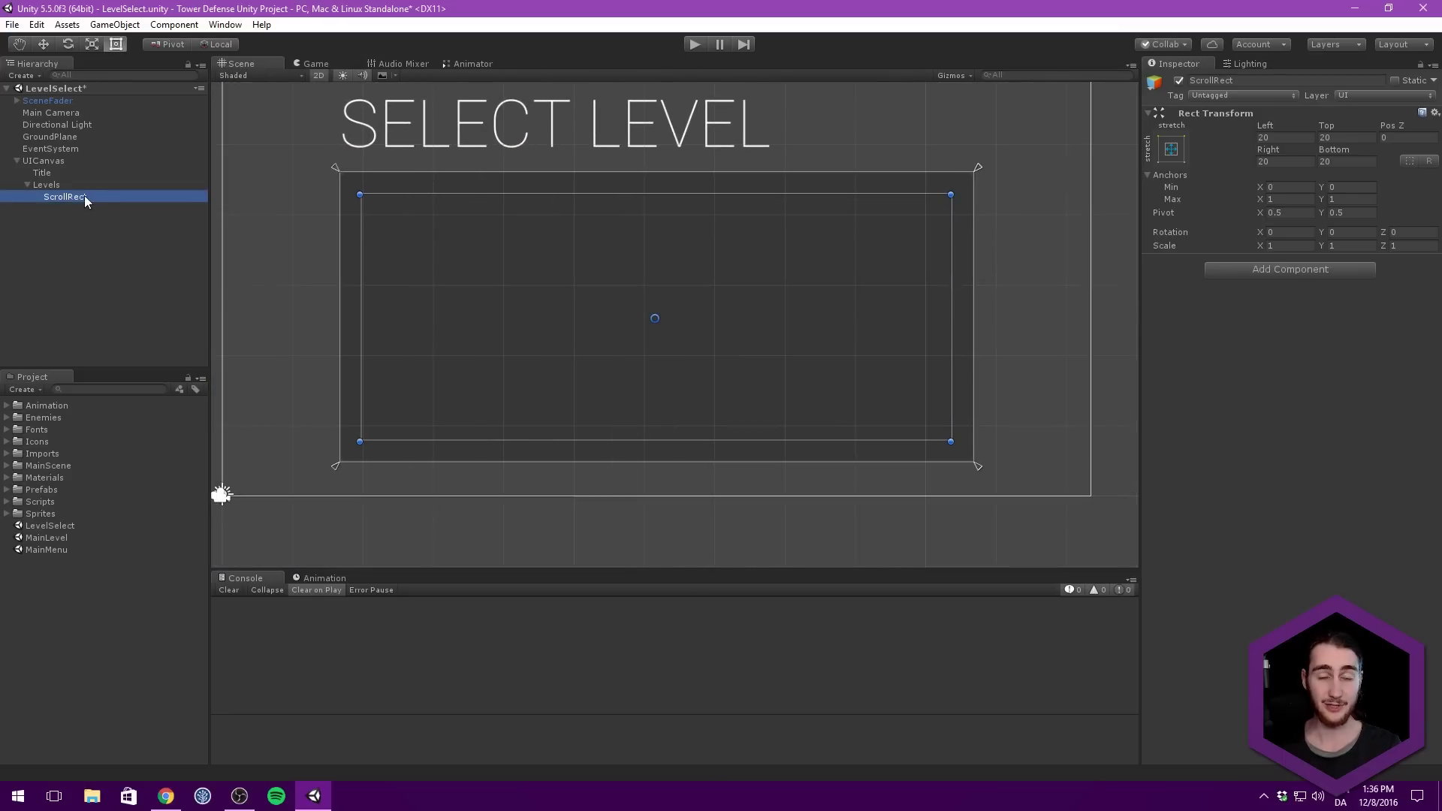
right_click(84, 195)
click(151, 320)
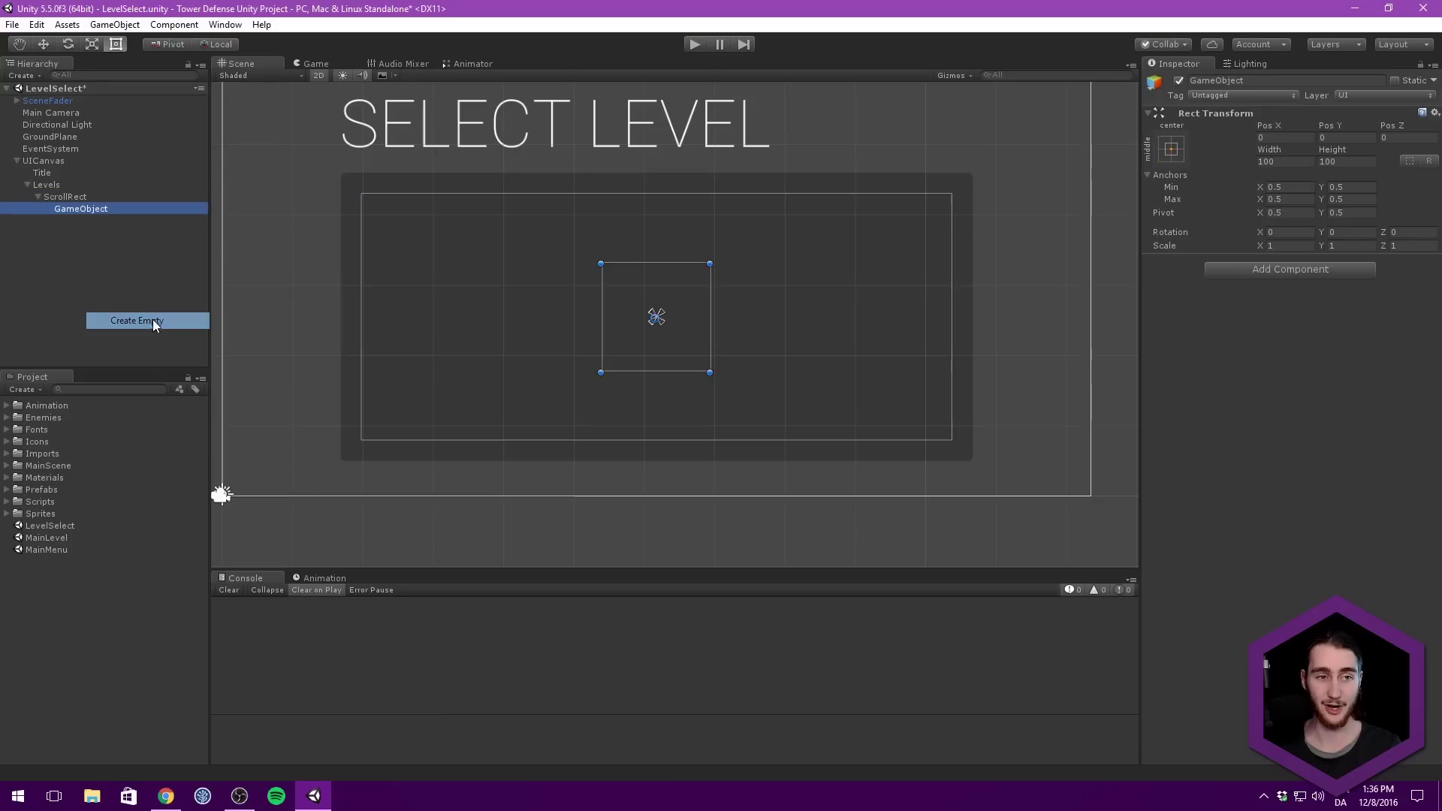
scroll(368, 226, down, 2)
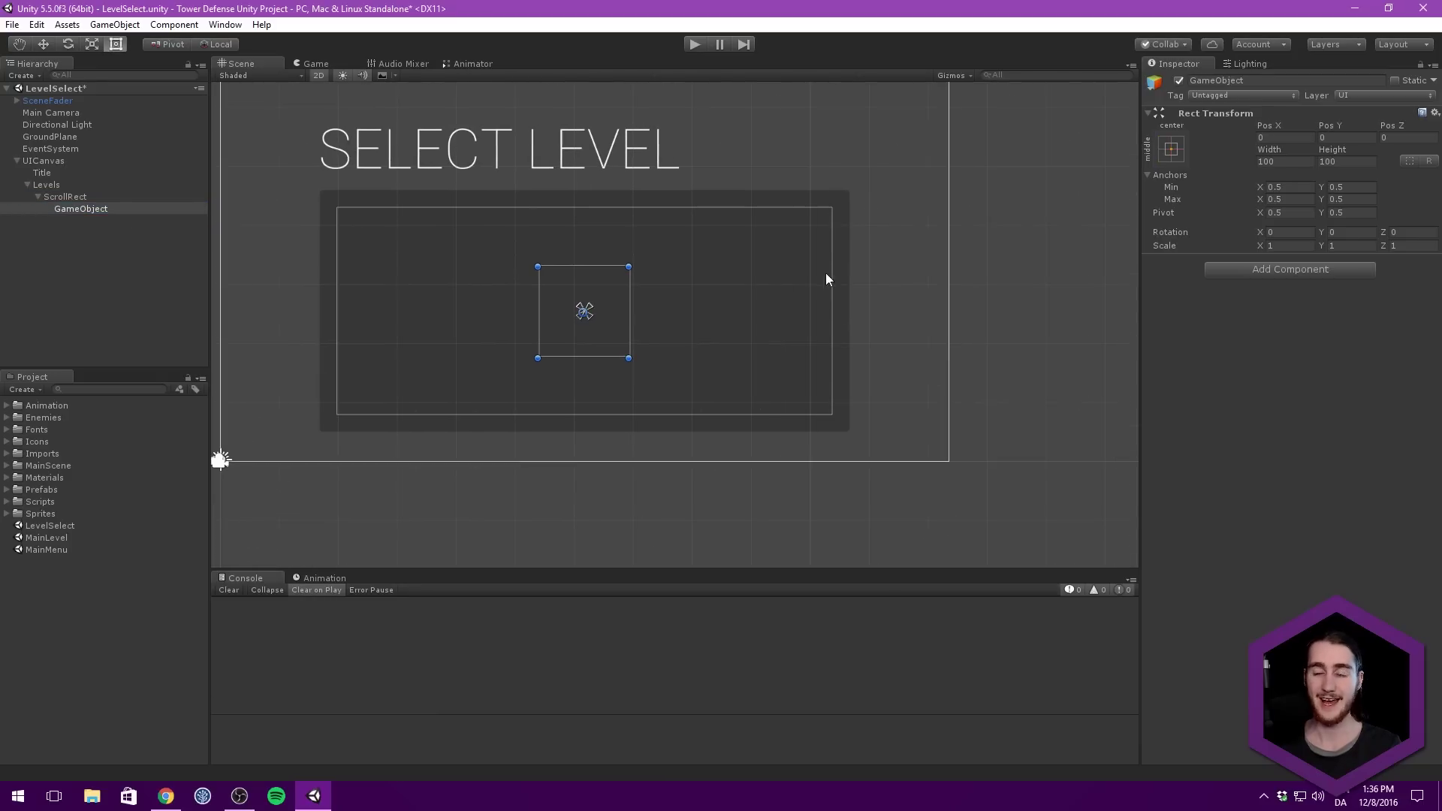
click(1261, 80)
text(Grid)
key(Return)
Name the empty object under ScrollRect Content.
click(1220, 82)
text(Content)
key(Return)
Examine how the Content rectangle sits inside the ScrollRect and Levels panel by inspecting each object's bounds.
scroll(746, 180, up, 2)
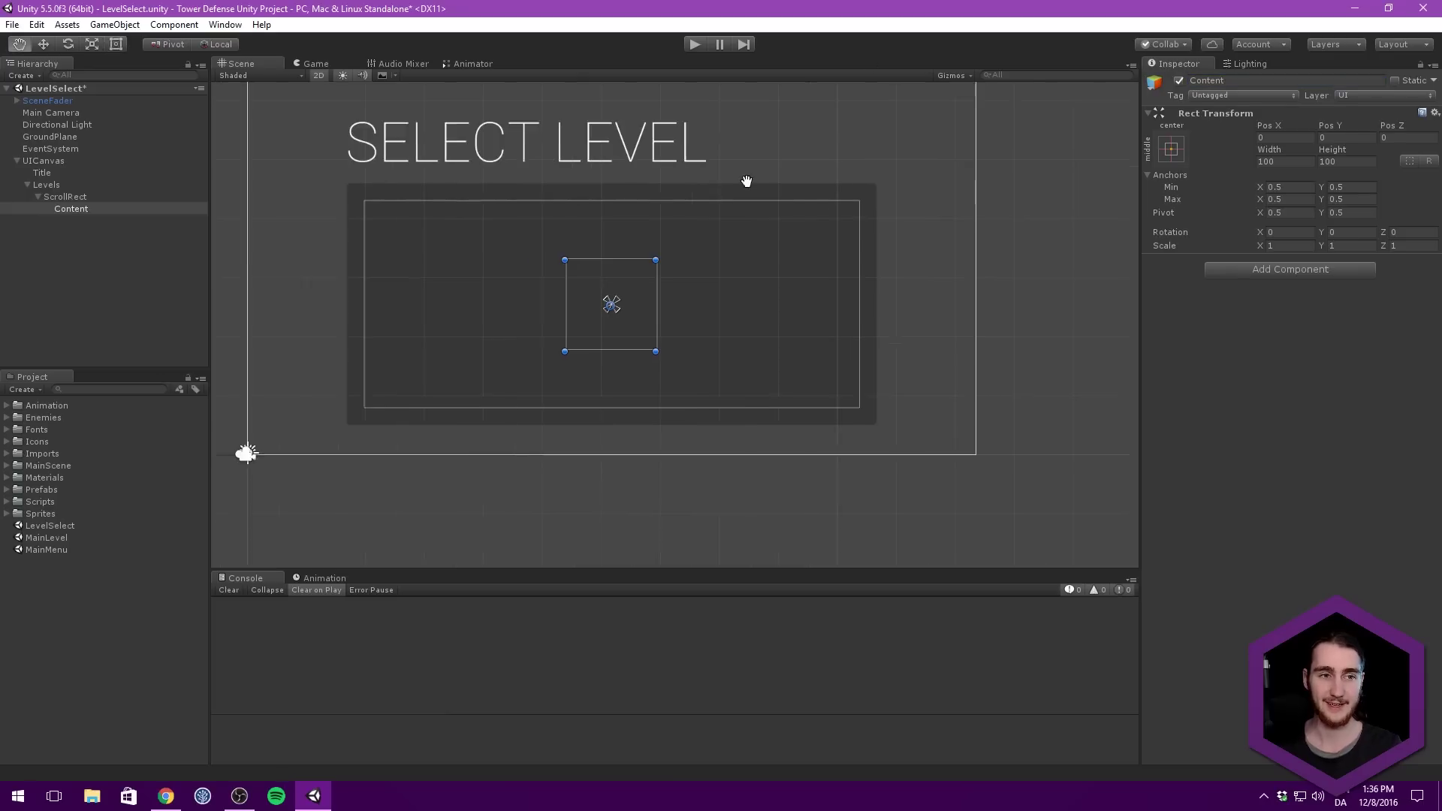
click(75, 197)
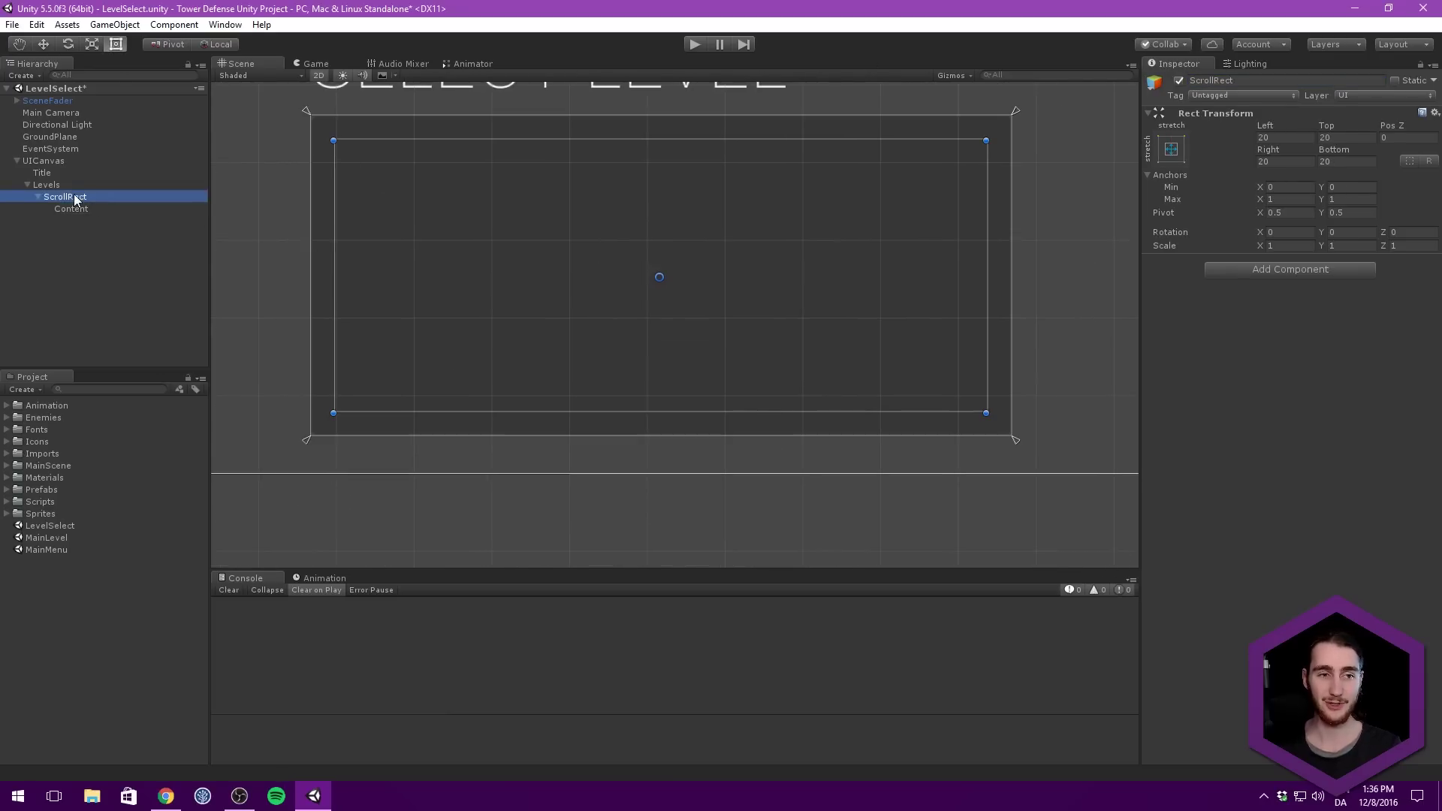
click(92, 224)
click(88, 212)
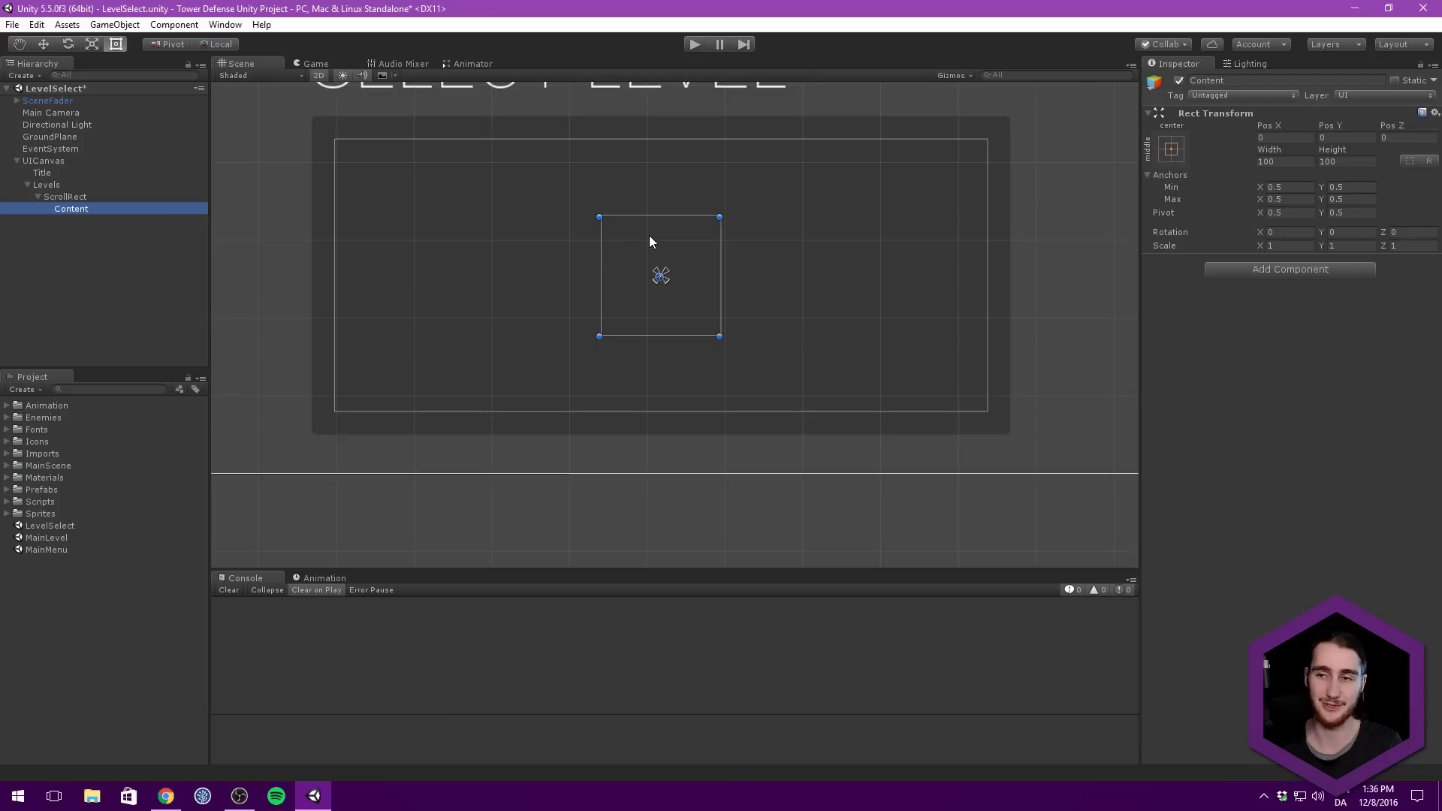
middle_drag(698, 236, 713, 252)
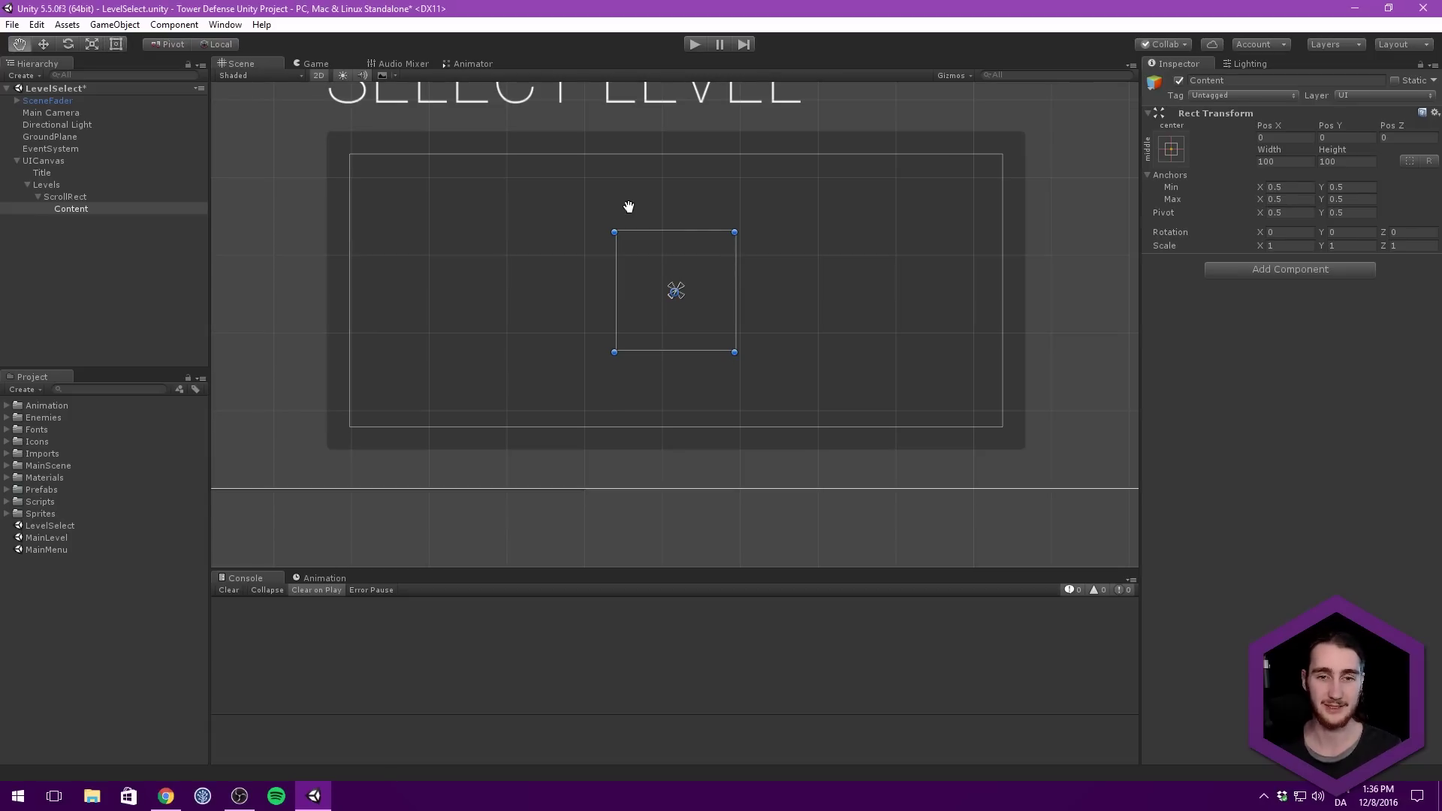
middle_drag(630, 206, 621, 235)
click(47, 185)
click(97, 196)
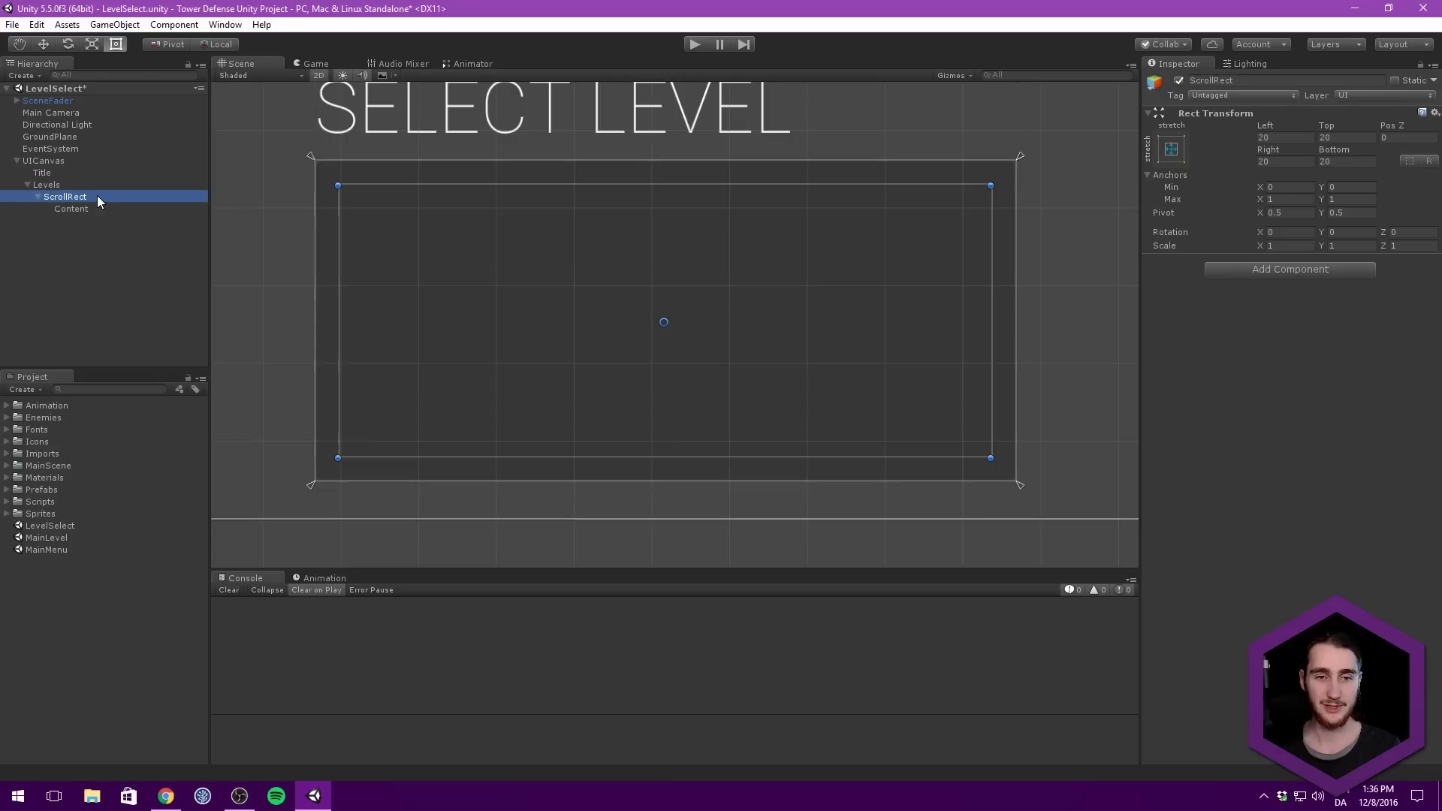
Enlarge Content around its centre to about 504 by 209 so it nearly fills ScrollRect.
click(49, 209)
middle_drag(394, 193, 339, 202)
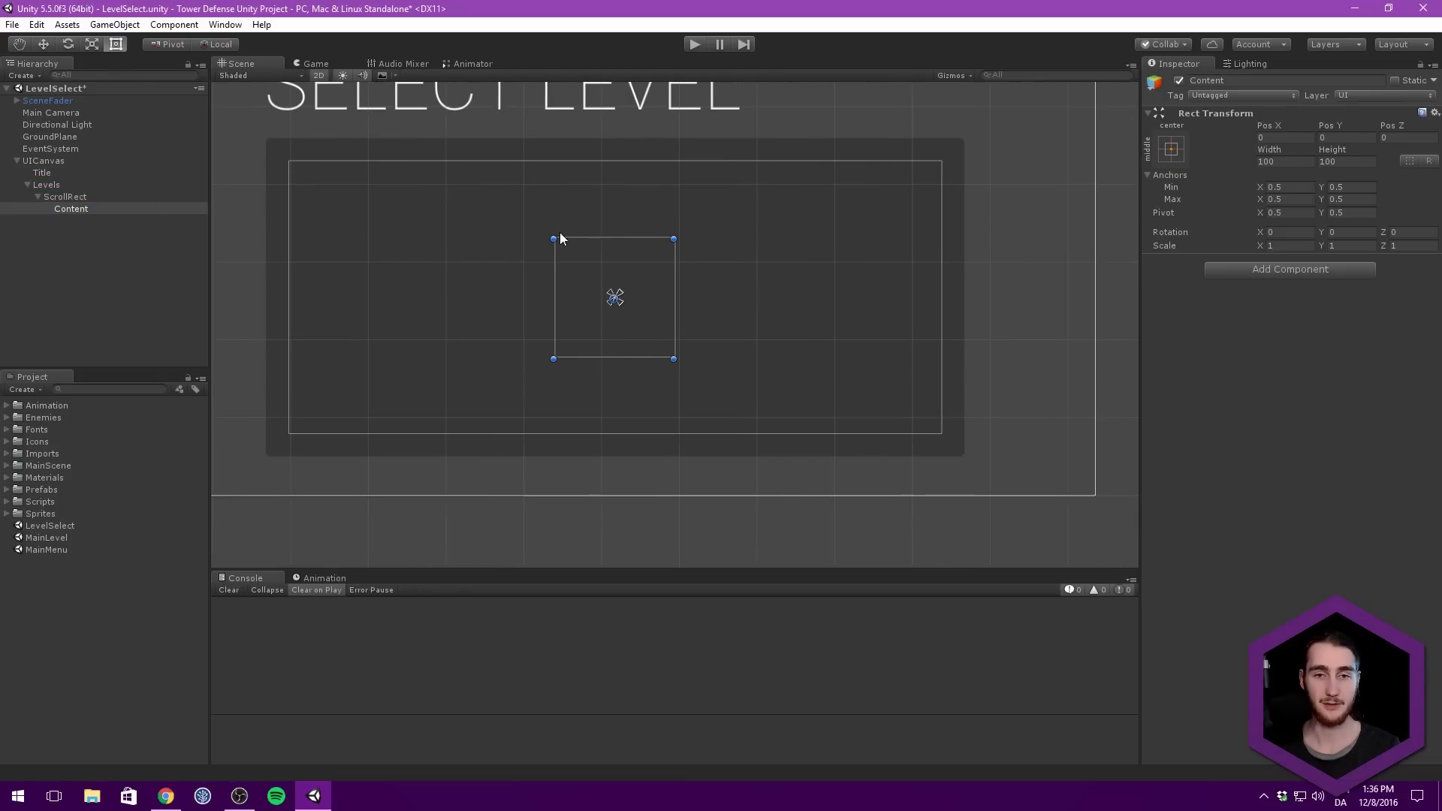
alt+drag(554, 237, 310, 173)
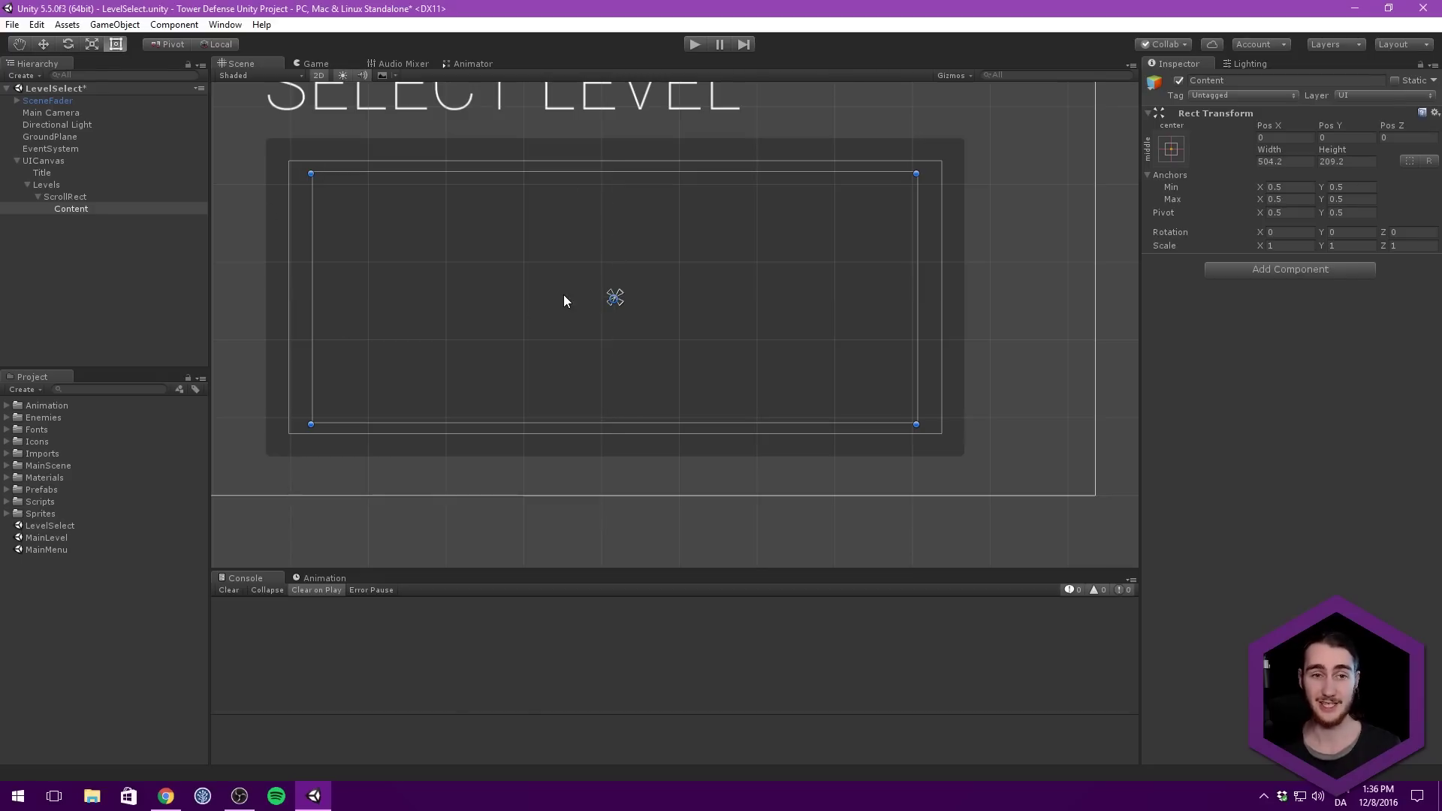
Create a UI Button as a child of Content.
click(101, 210)
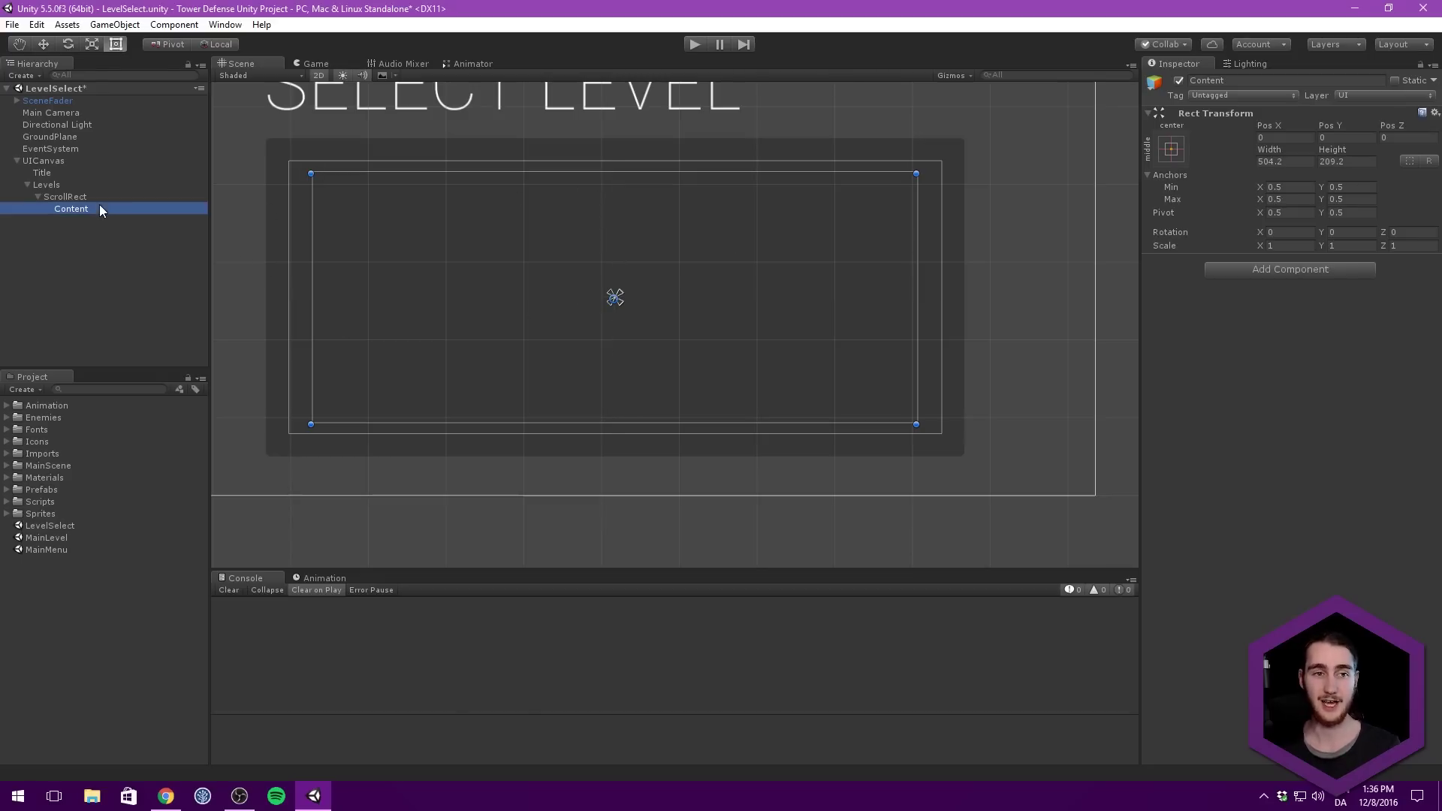
right_click(75, 209)
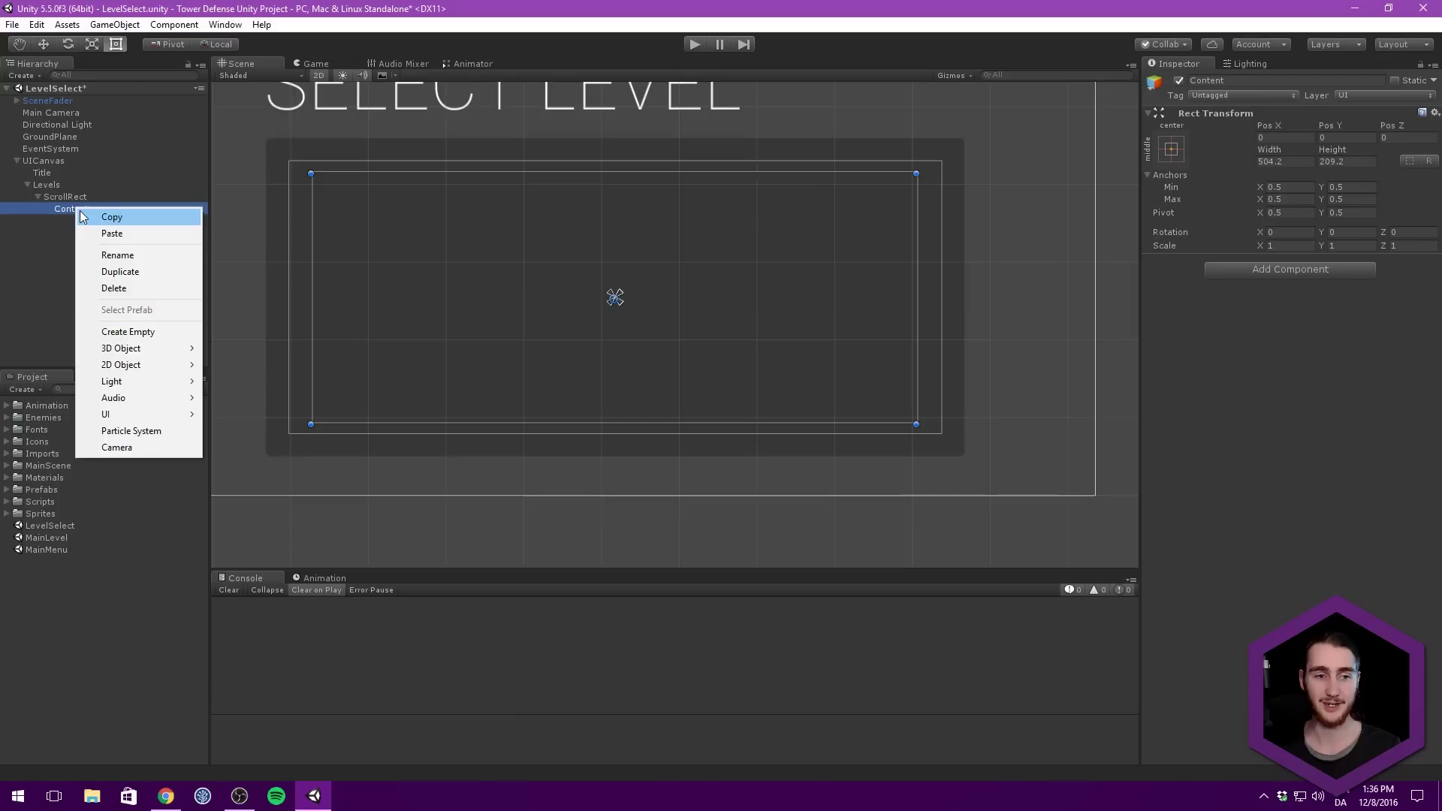
mouse_move(173, 419)
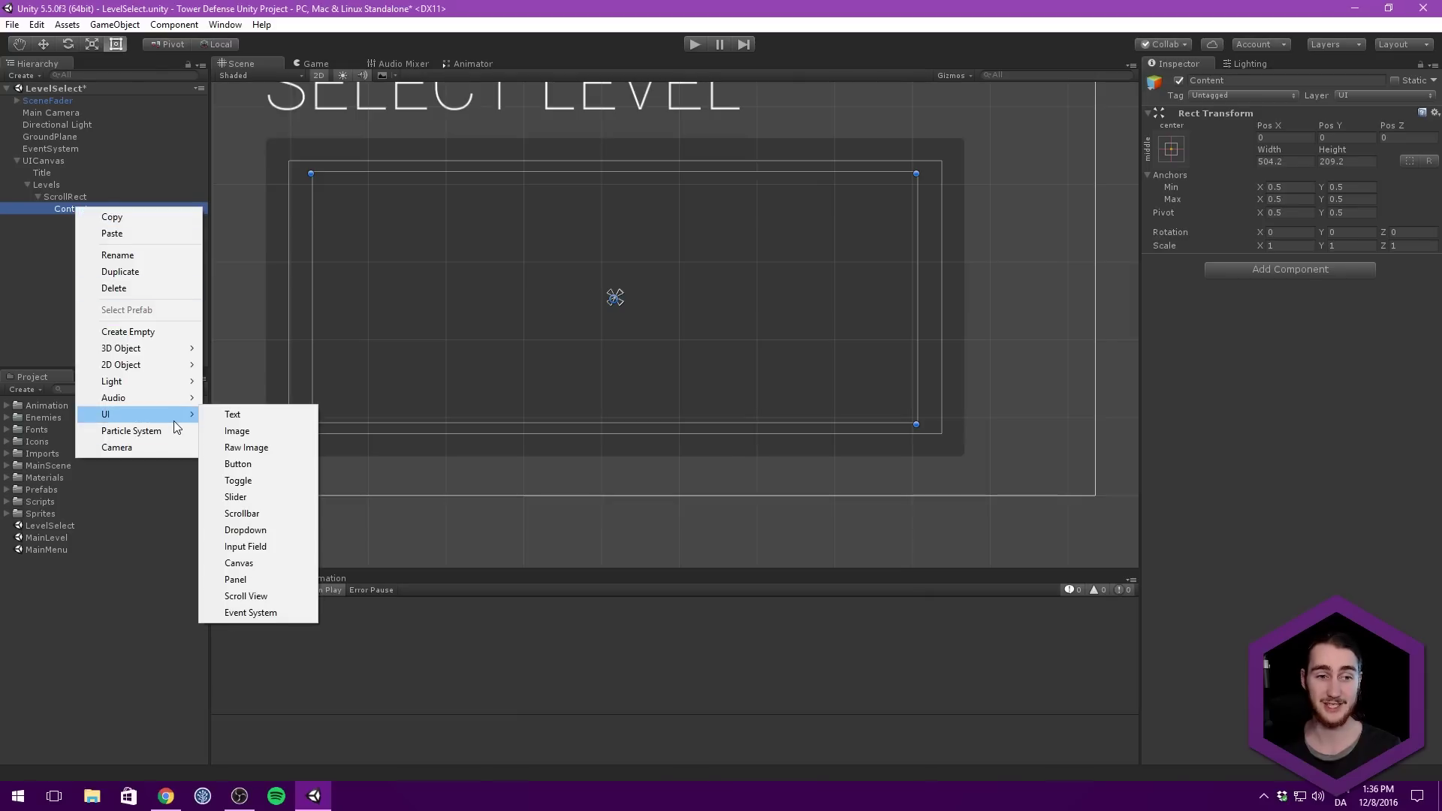
click(248, 464)
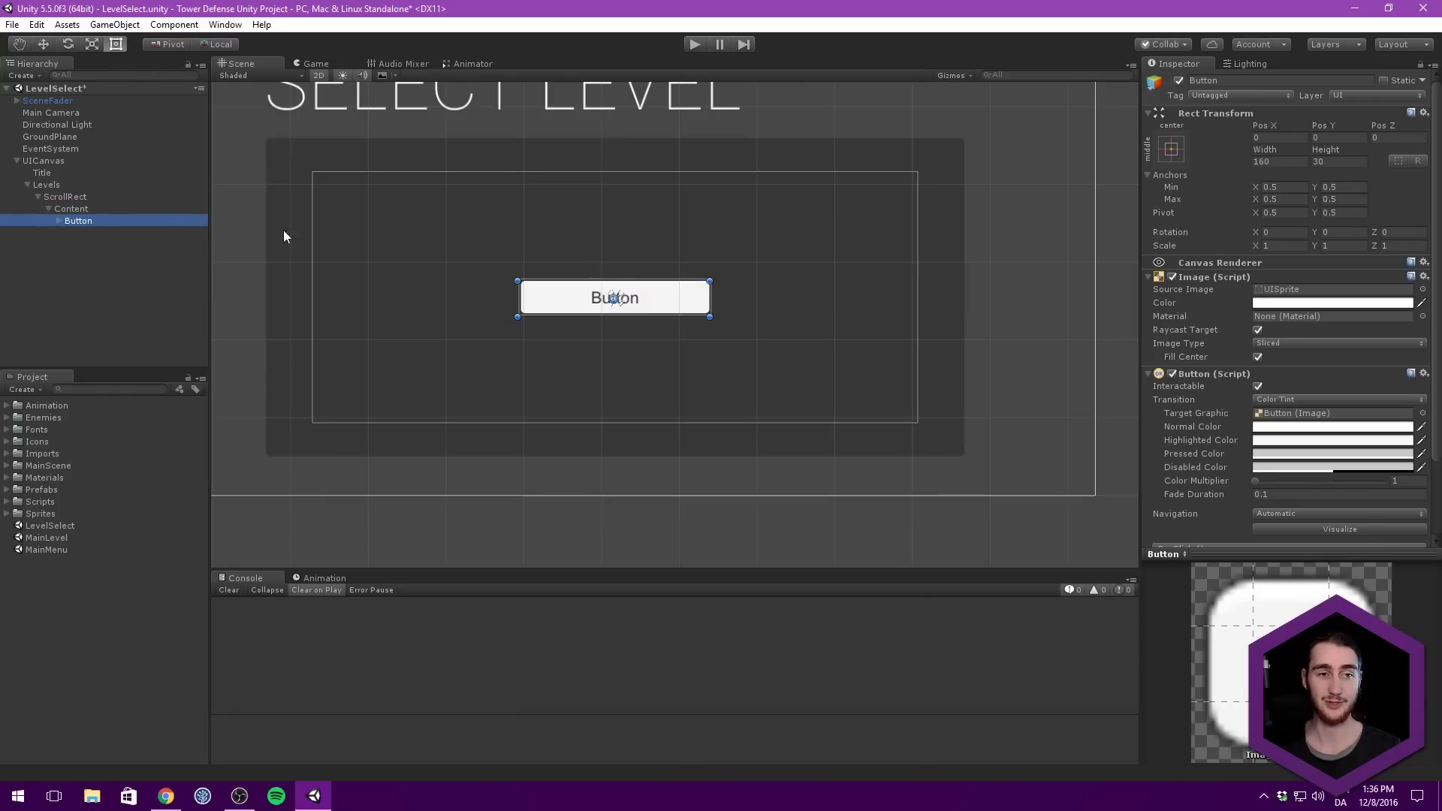
Set the button's width and height to 100 each.
scroll(354, 287, up, 2)
click(1303, 159)
text(100)
key(Tab)
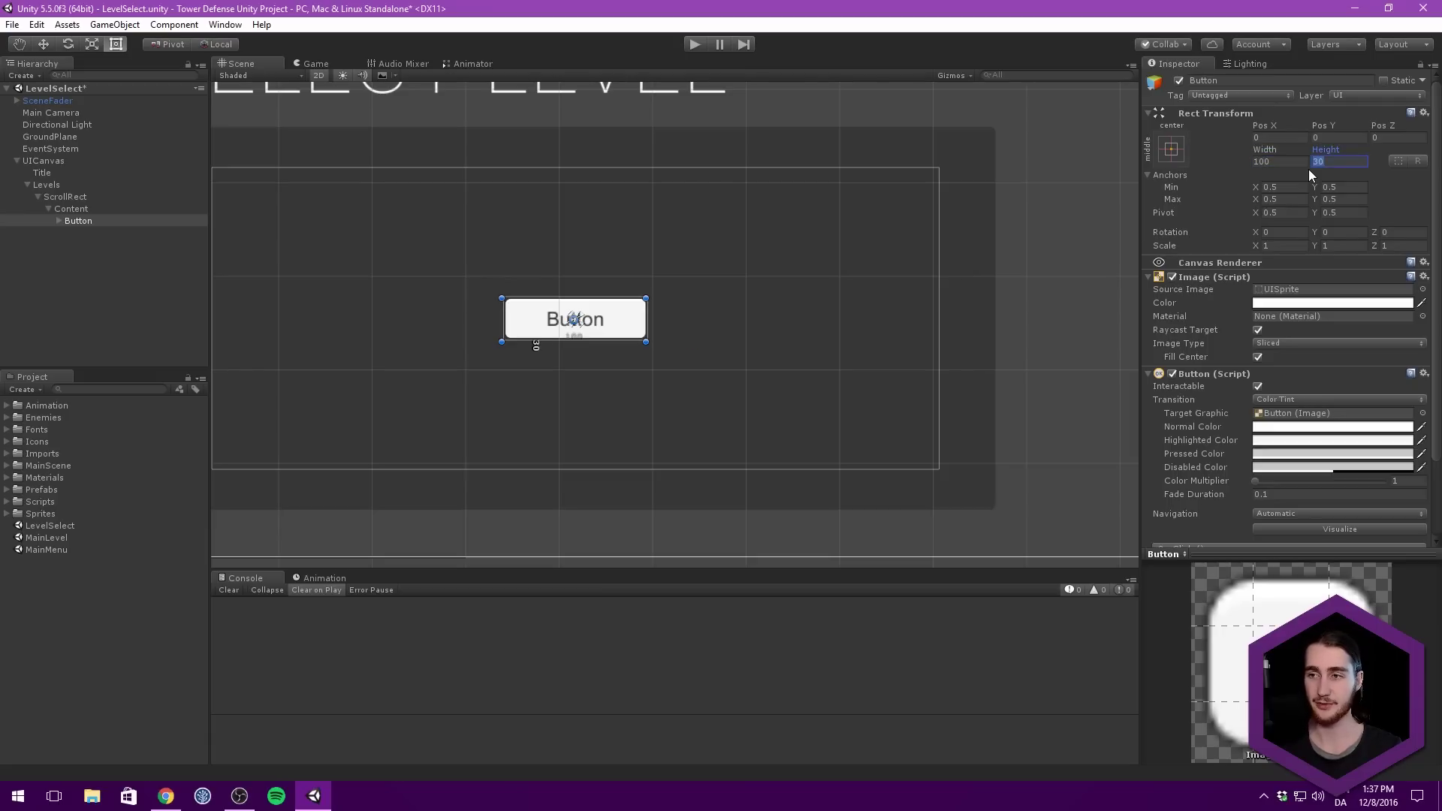
text(100)
key(Return)
scroll(954, 180, down, 3)
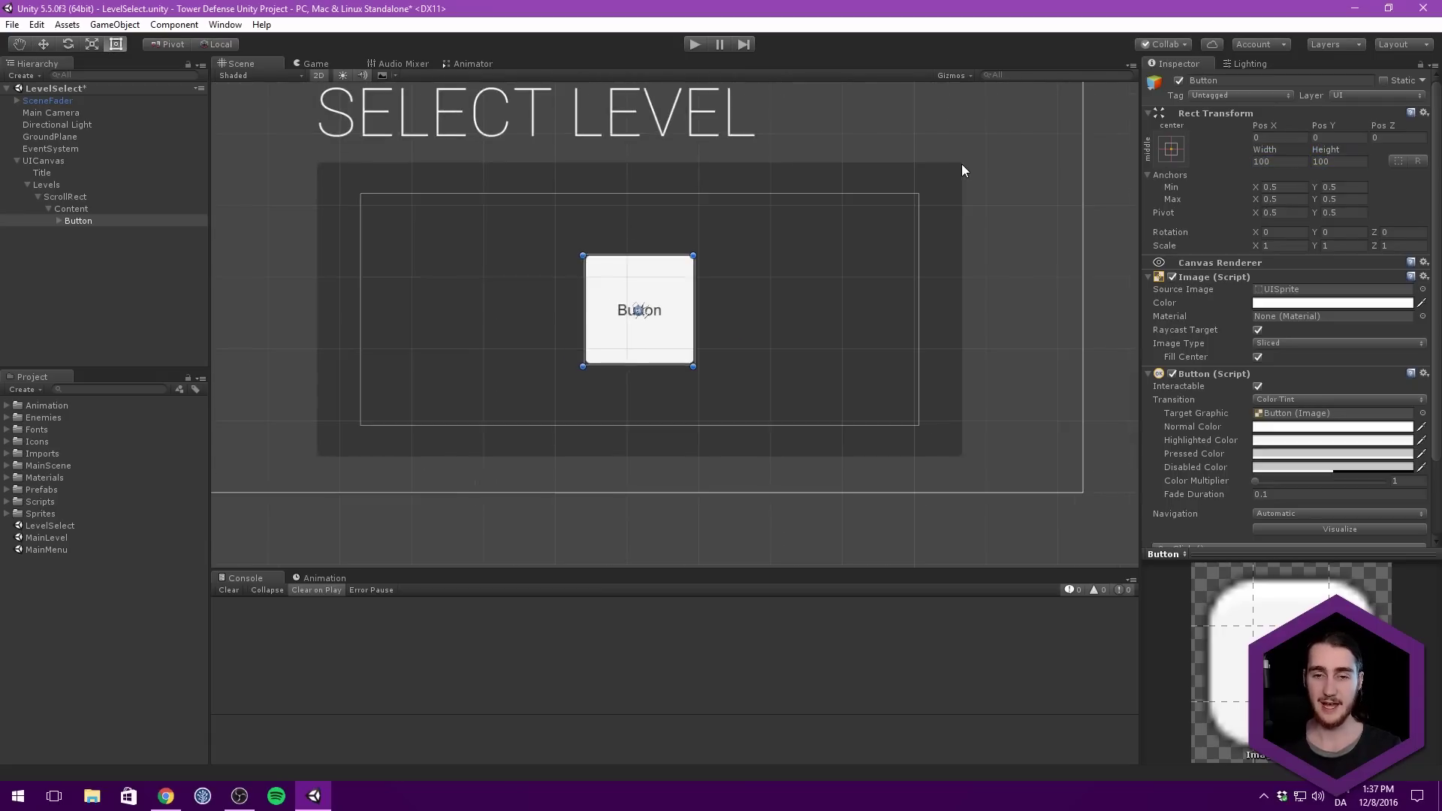
Add a Grid Layout Group component to the Content object.
click(72, 209)
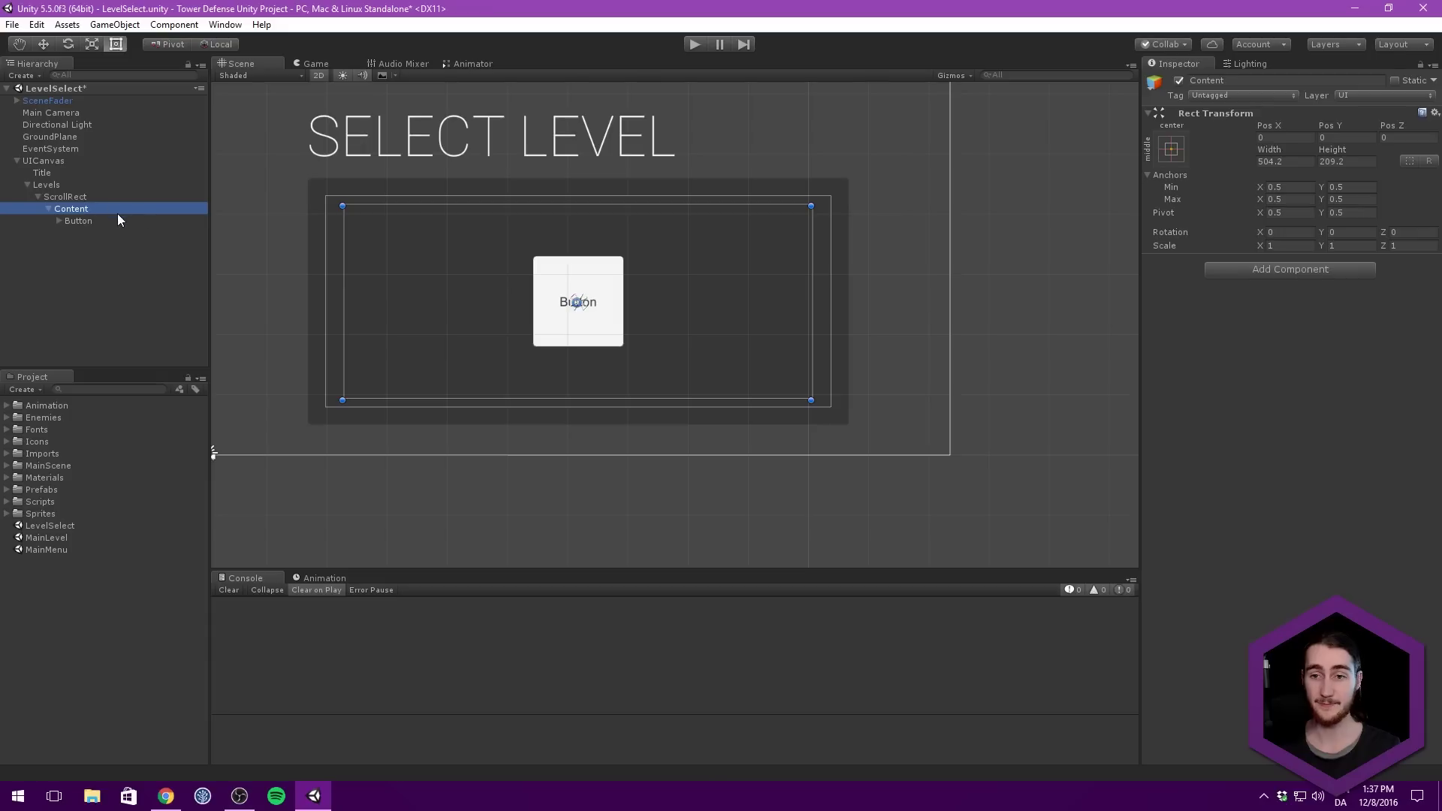
click(1289, 269)
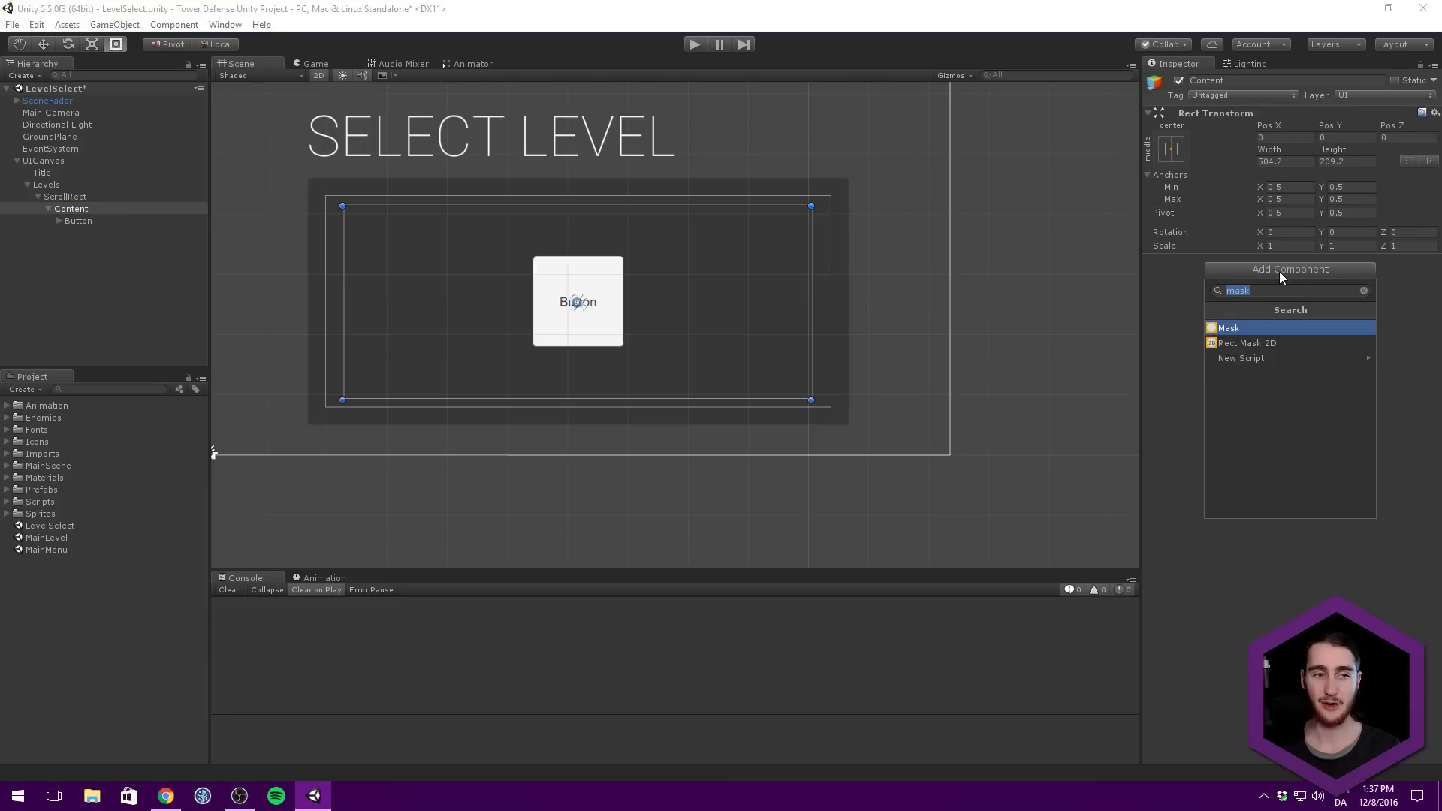
text(grid)
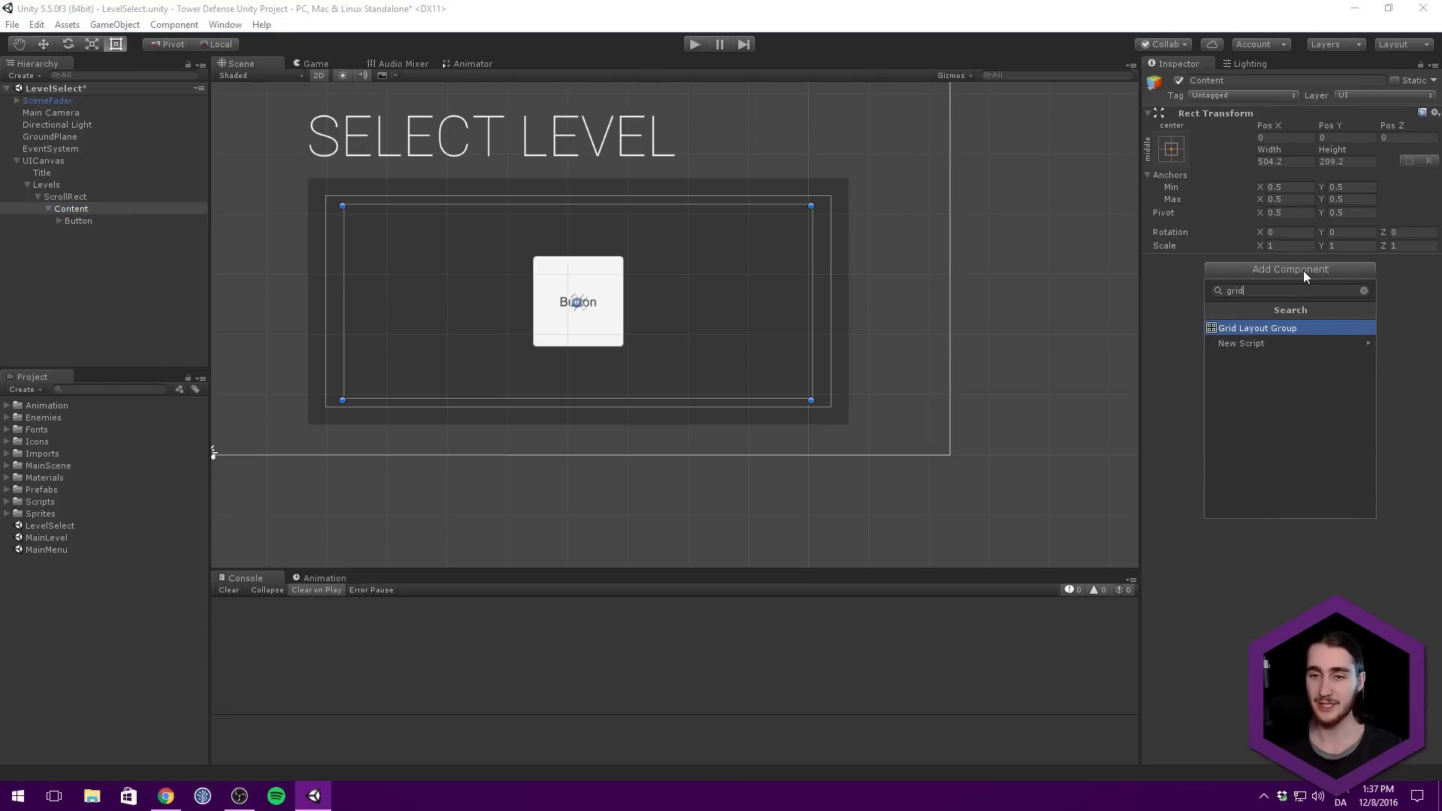
key(Return)
key(f)
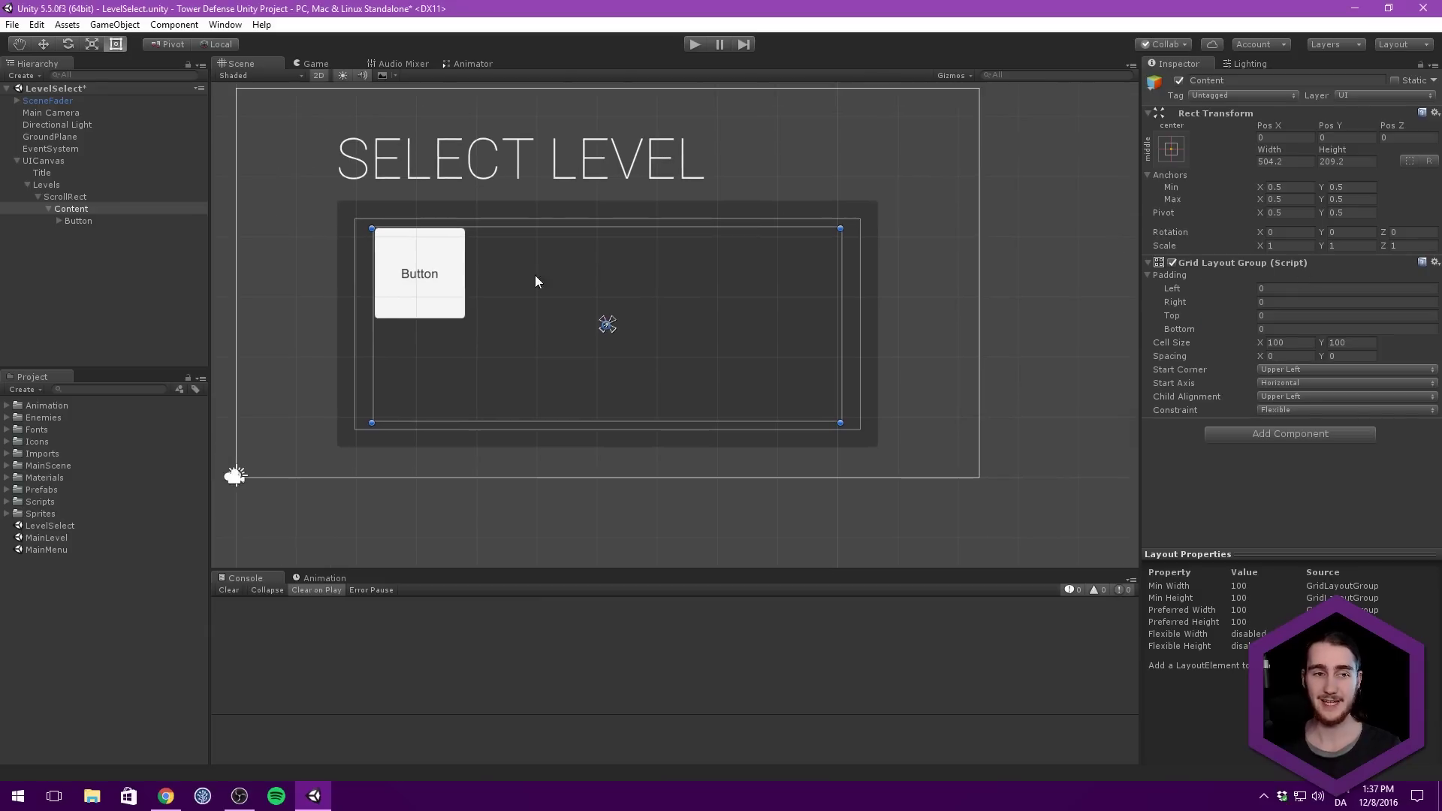
Duplicate the button under Content ten times so the copies run into a third row of the grid.
click(91, 220)
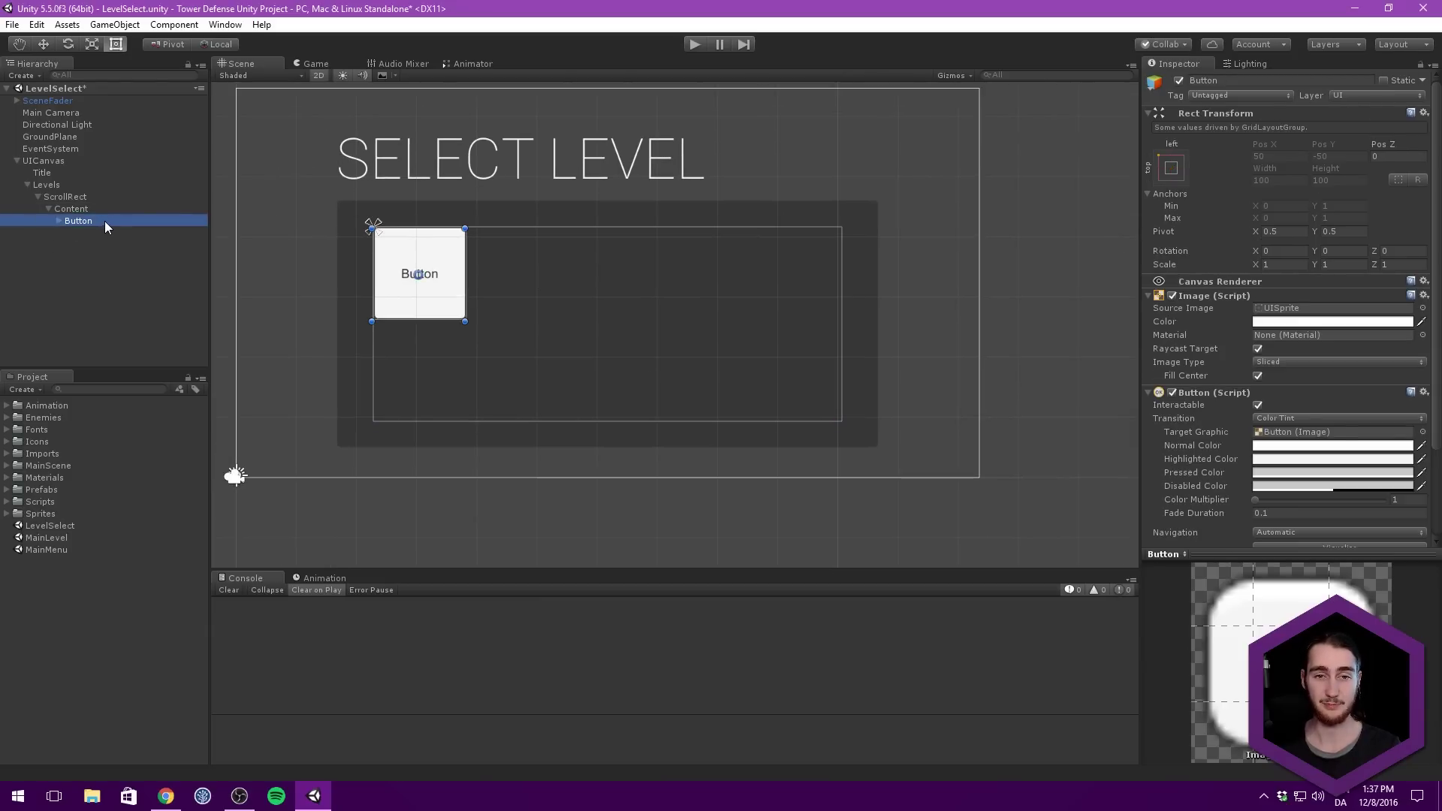
key(ctrl+d)
key(ctrl+d)
key(ctrl+d)
key(ctrl+d)
key(ctrl+d)
key(ctrl+d)
key(ctrl+d)
key(ctrl+d)
key(ctrl+d)
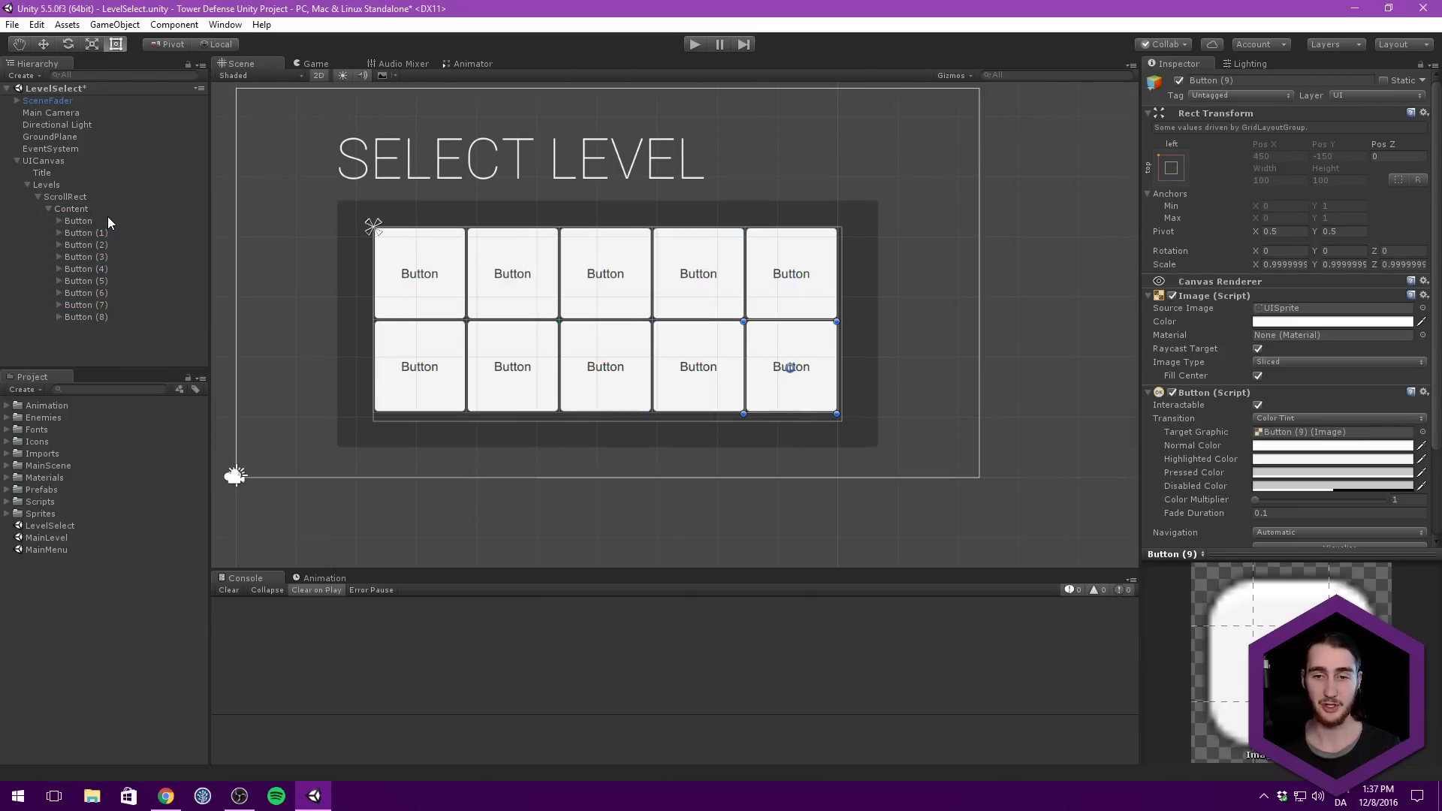
key(ctrl+d)
key(f)
click(78, 221)
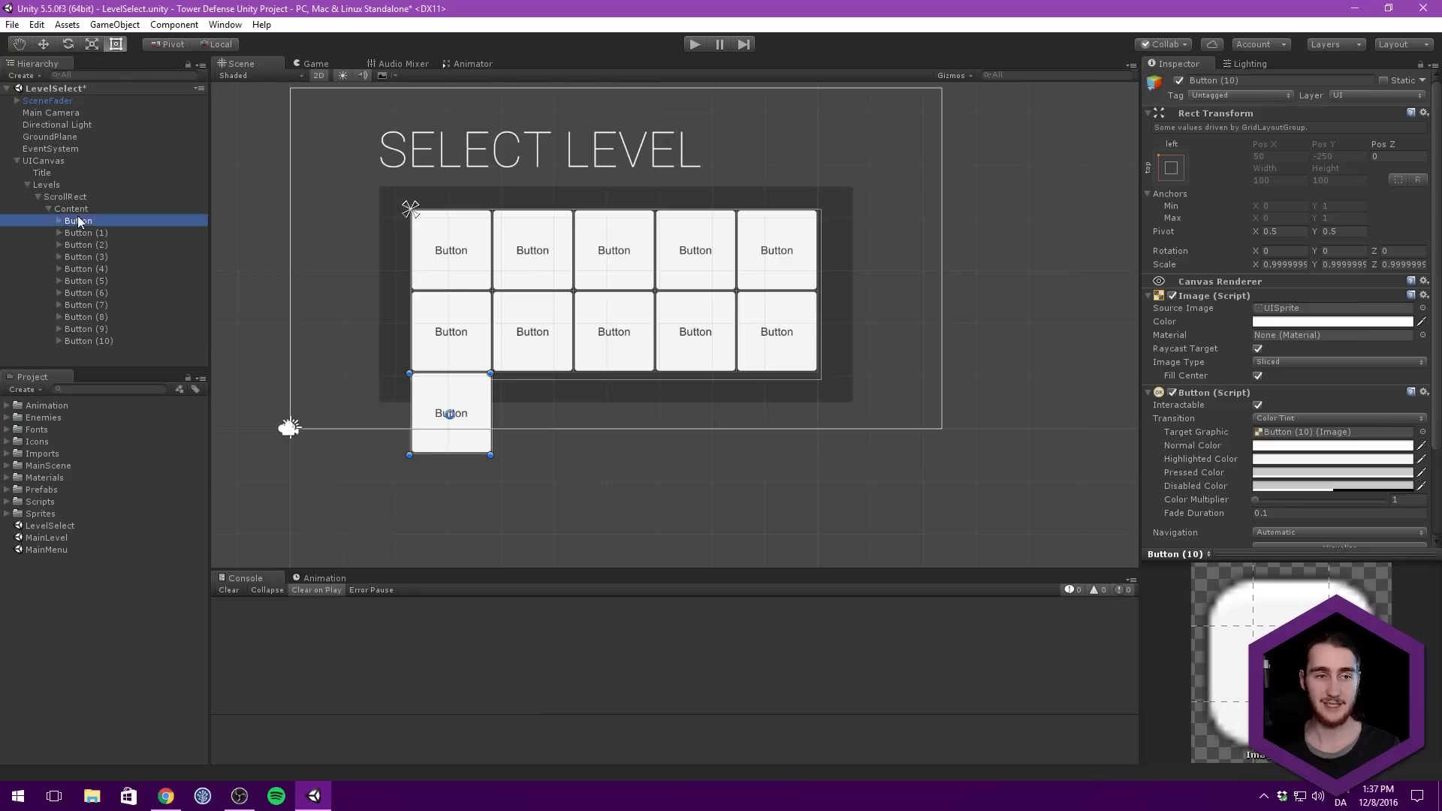
Anchor Content with the stretch preset in both directions, including its position, so it fills ScrollRect.
click(71, 209)
middle_drag(372, 244, 355, 262)
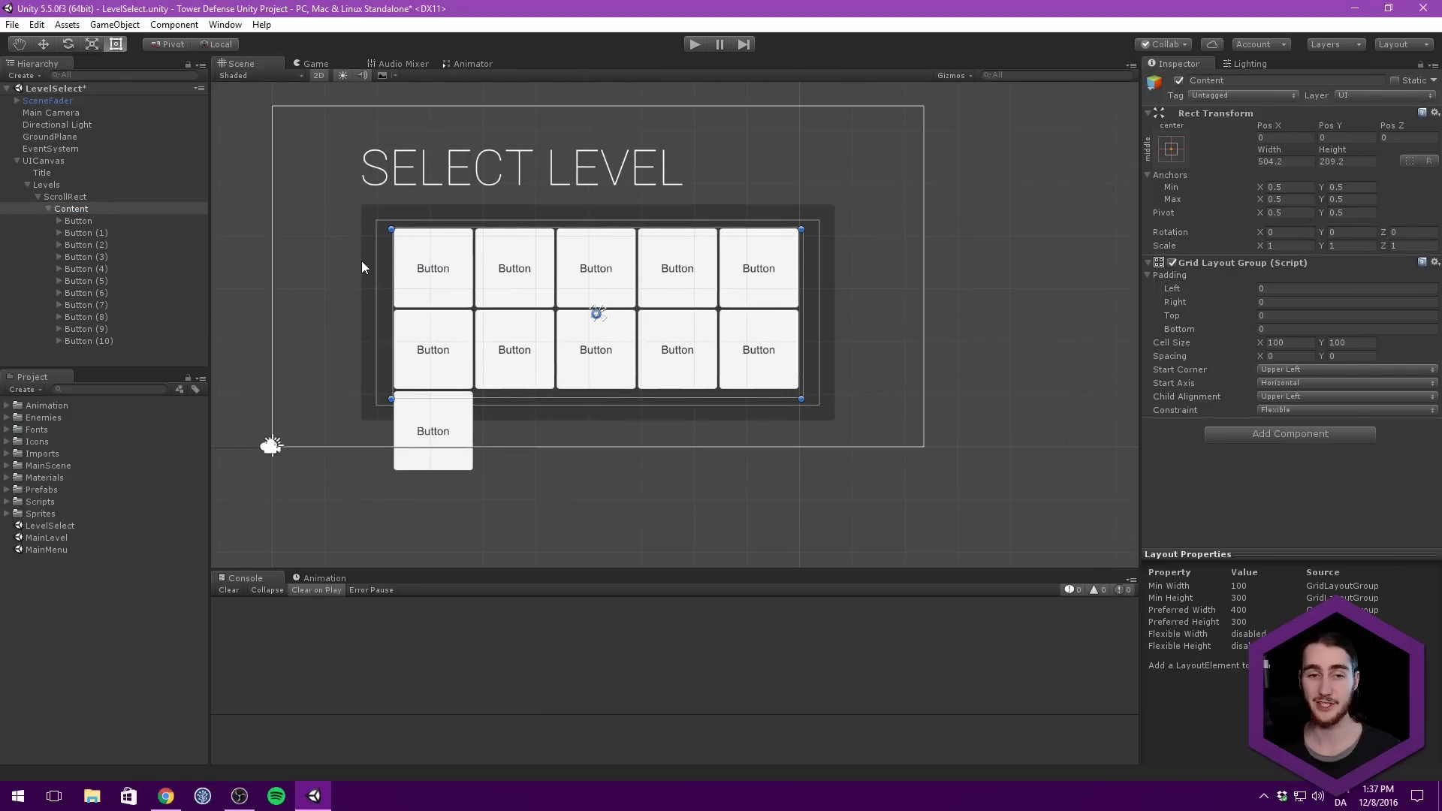
scroll(547, 193, up, 3)
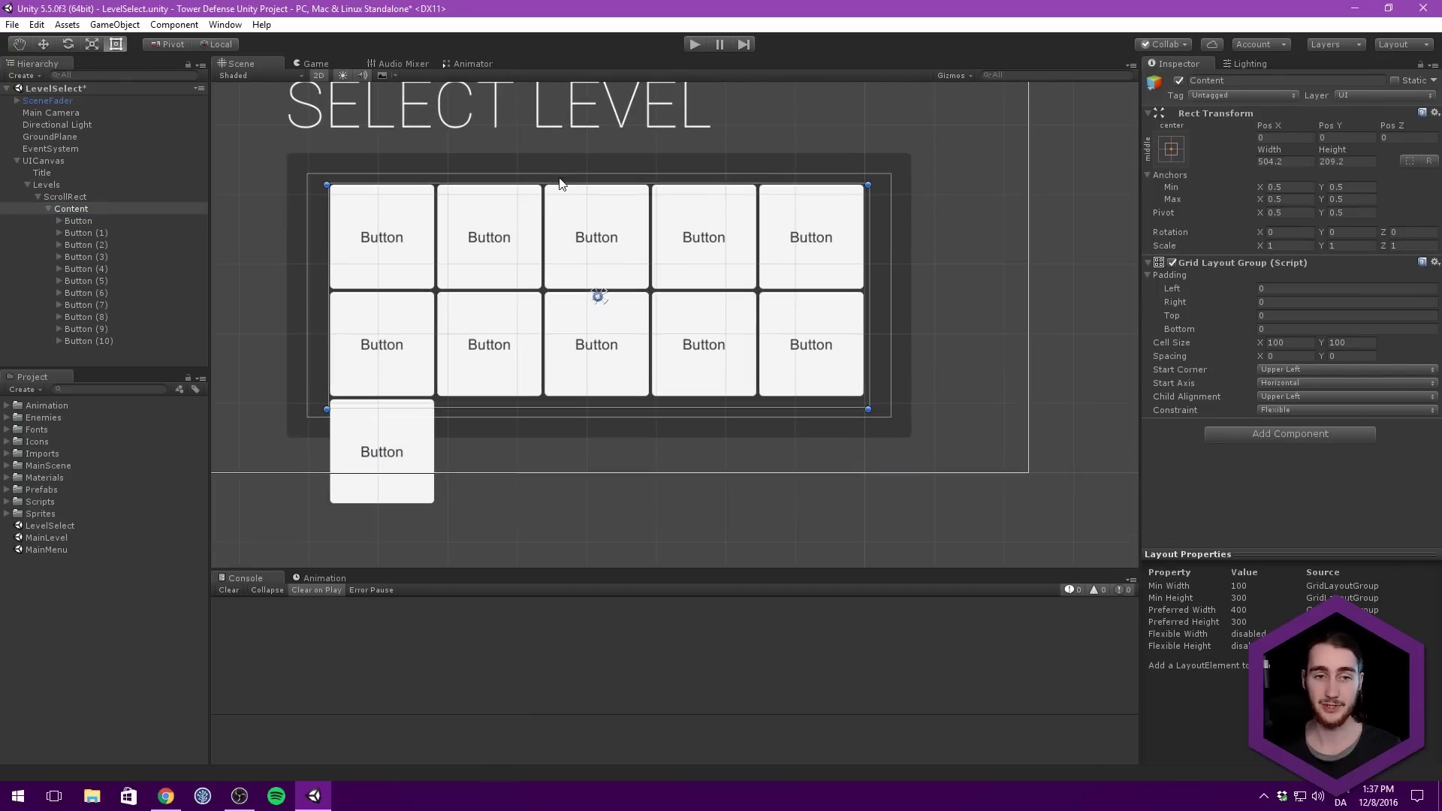
click(1171, 148)
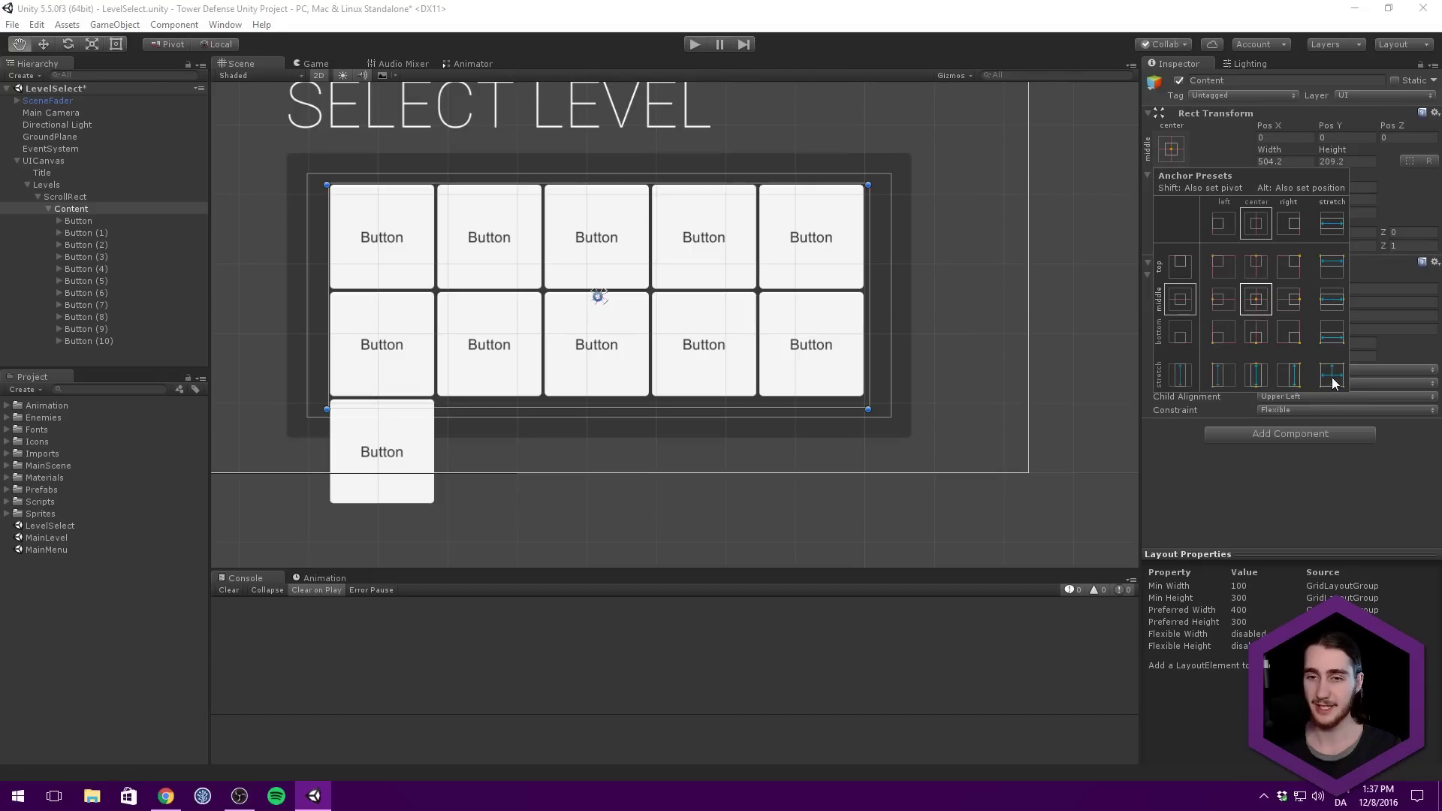
alt+click(1331, 375)
Compare Content's bounds with ScrollRect and inspect the button grid in the game view.
click(764, 202)
middle_drag(785, 168, 870, 200)
click(65, 197)
click(75, 209)
scroll(454, 204, up, 2)
scroll(454, 204, down, 2)
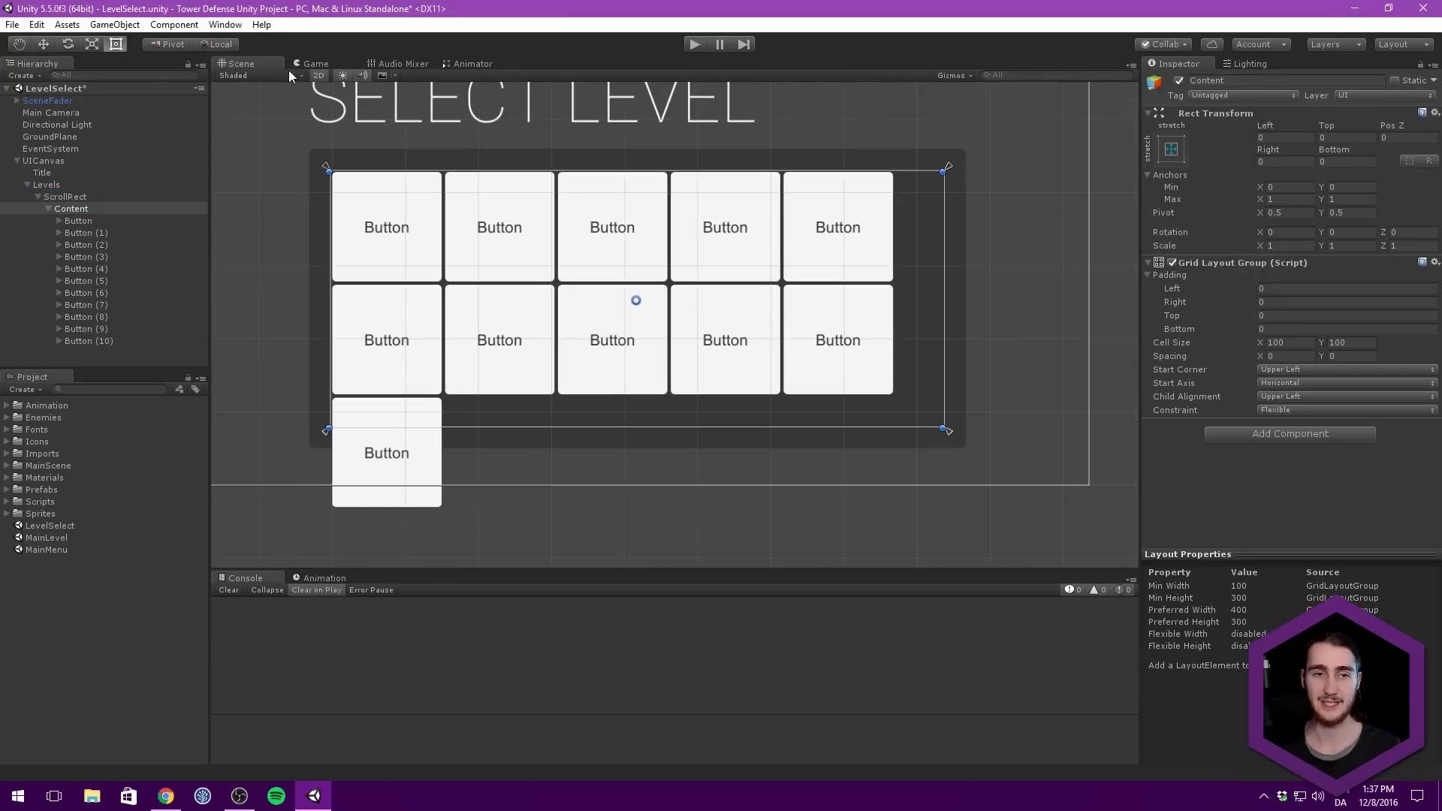
click(313, 64)
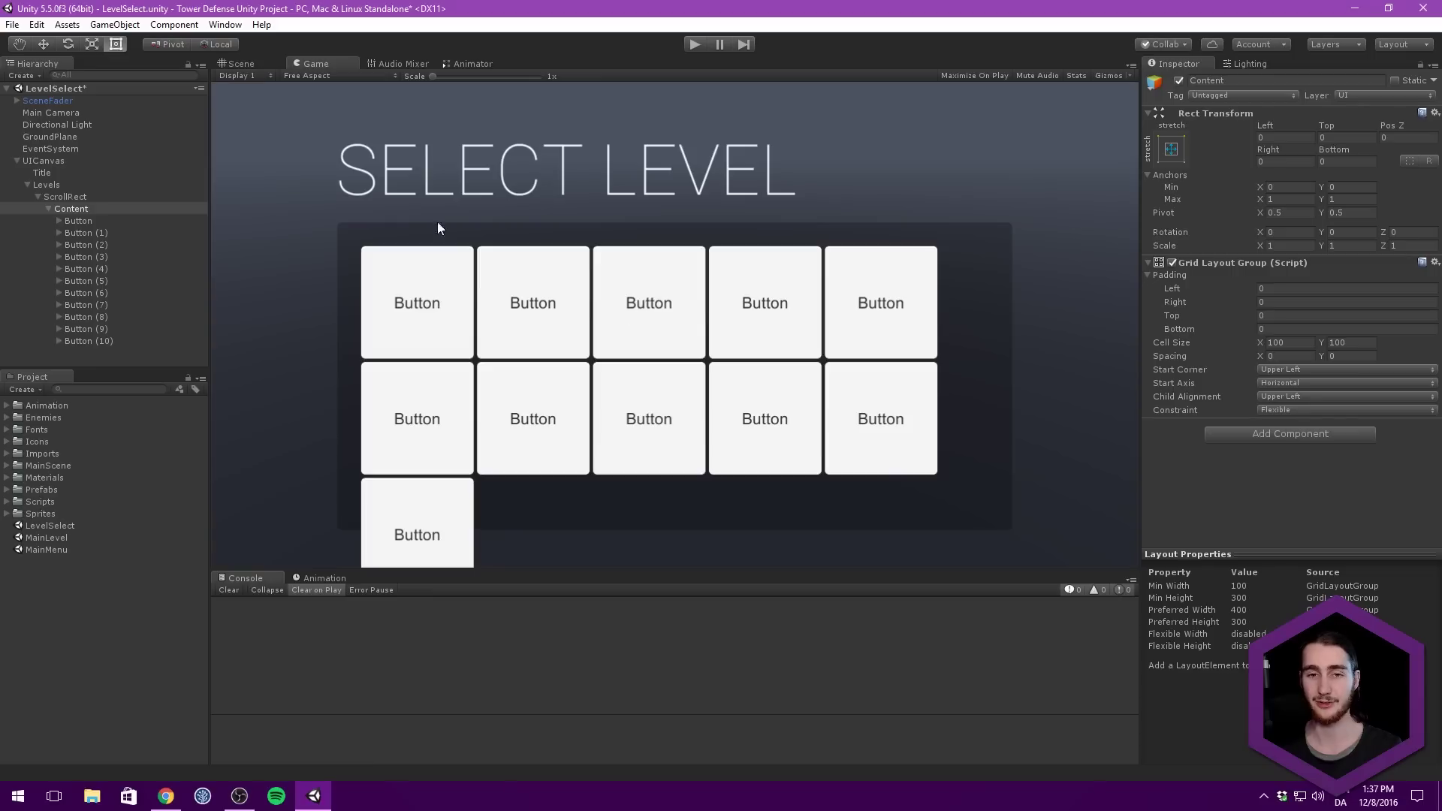
click(252, 63)
scroll(737, 178, down, 2)
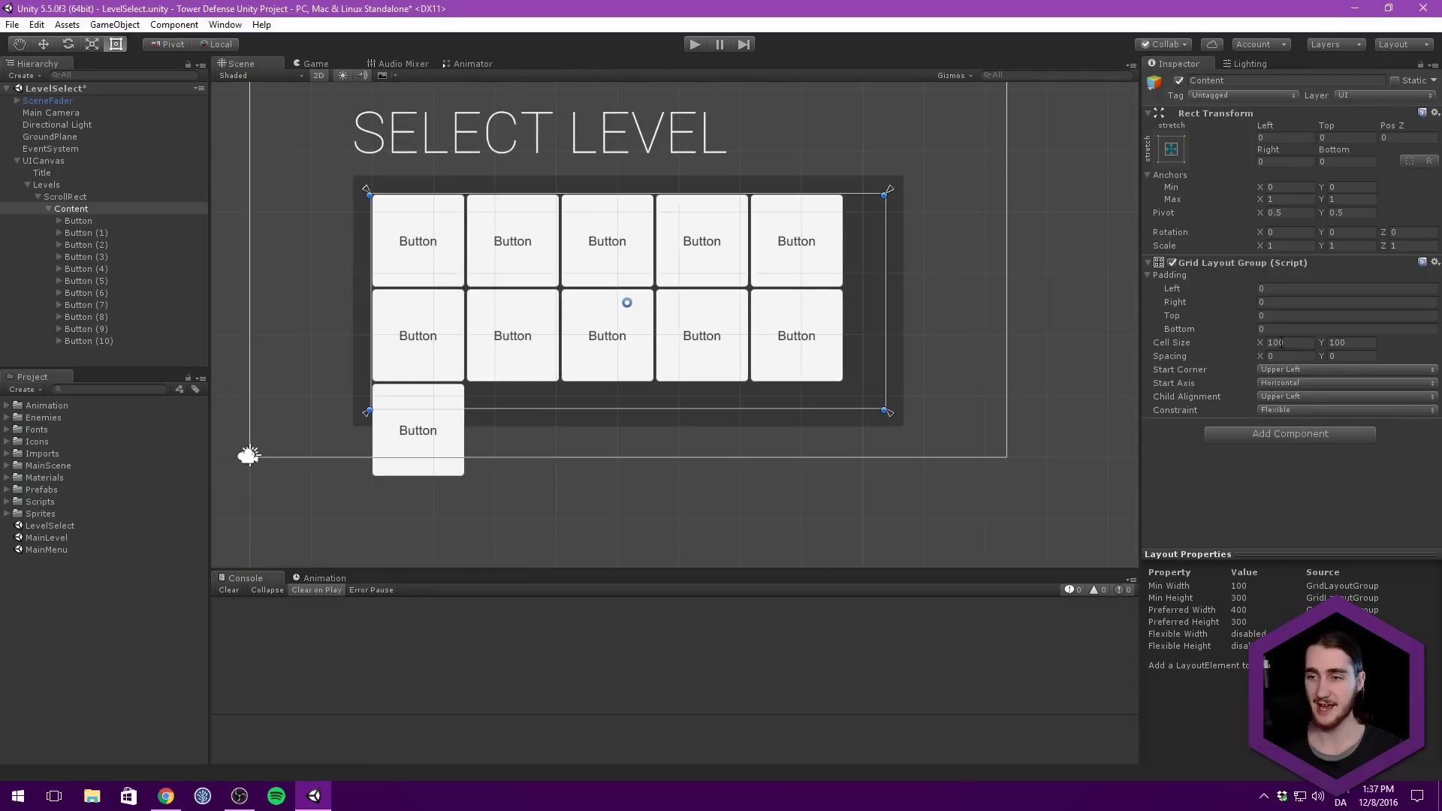
Set the Grid Layout Group's spacing to 11 on both X and Y and check the grid in the game view.
click(1305, 355)
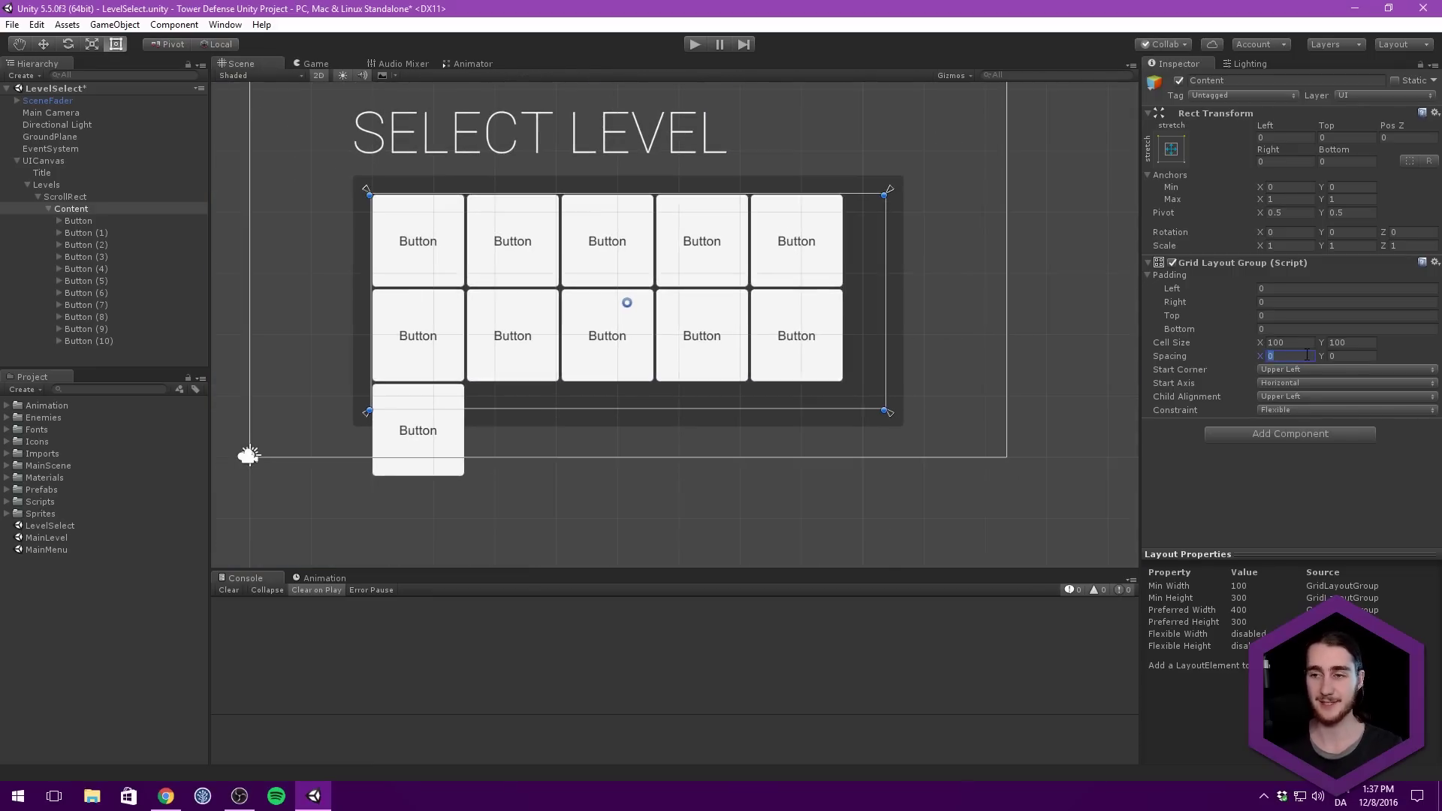
text(13)
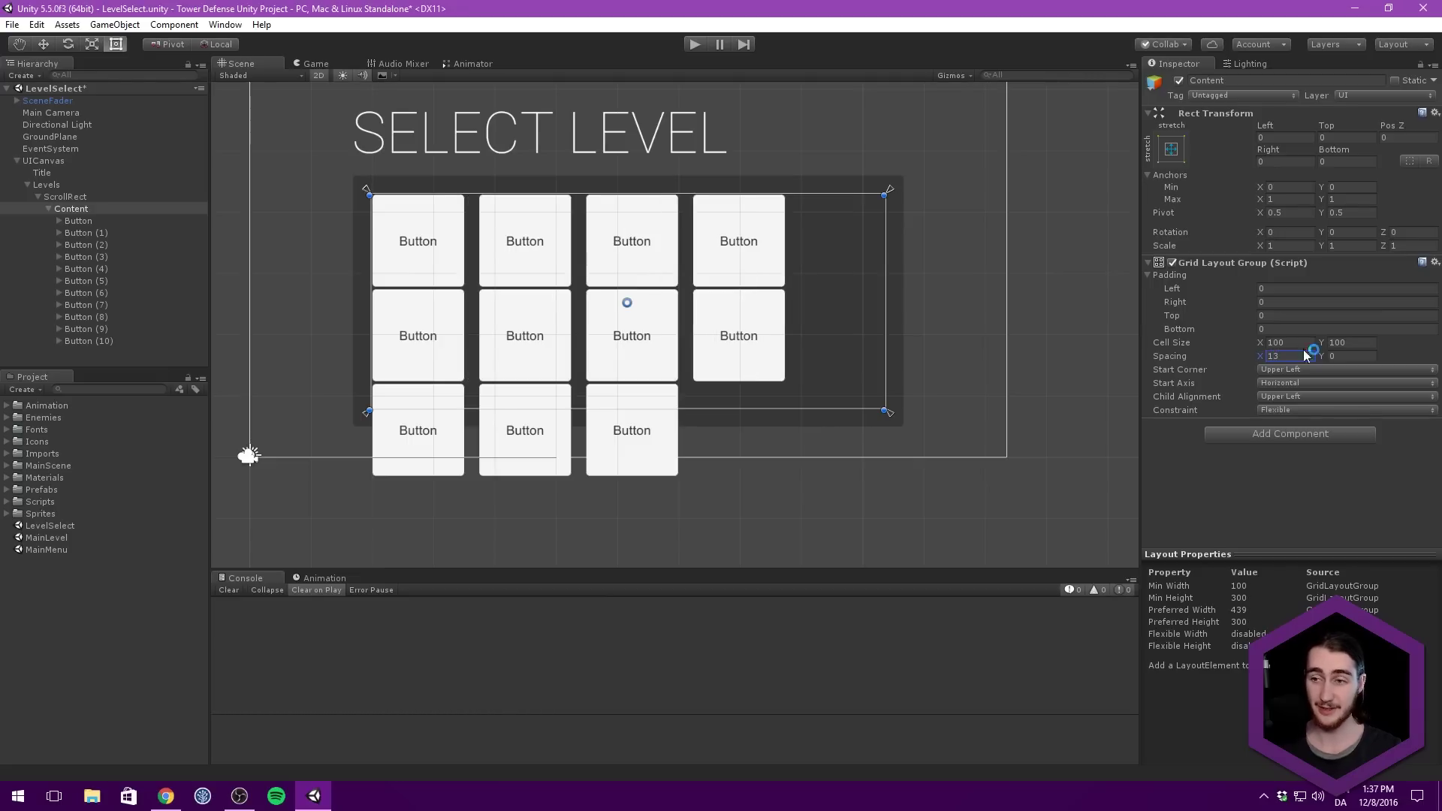
drag(1262, 362, 1246, 360)
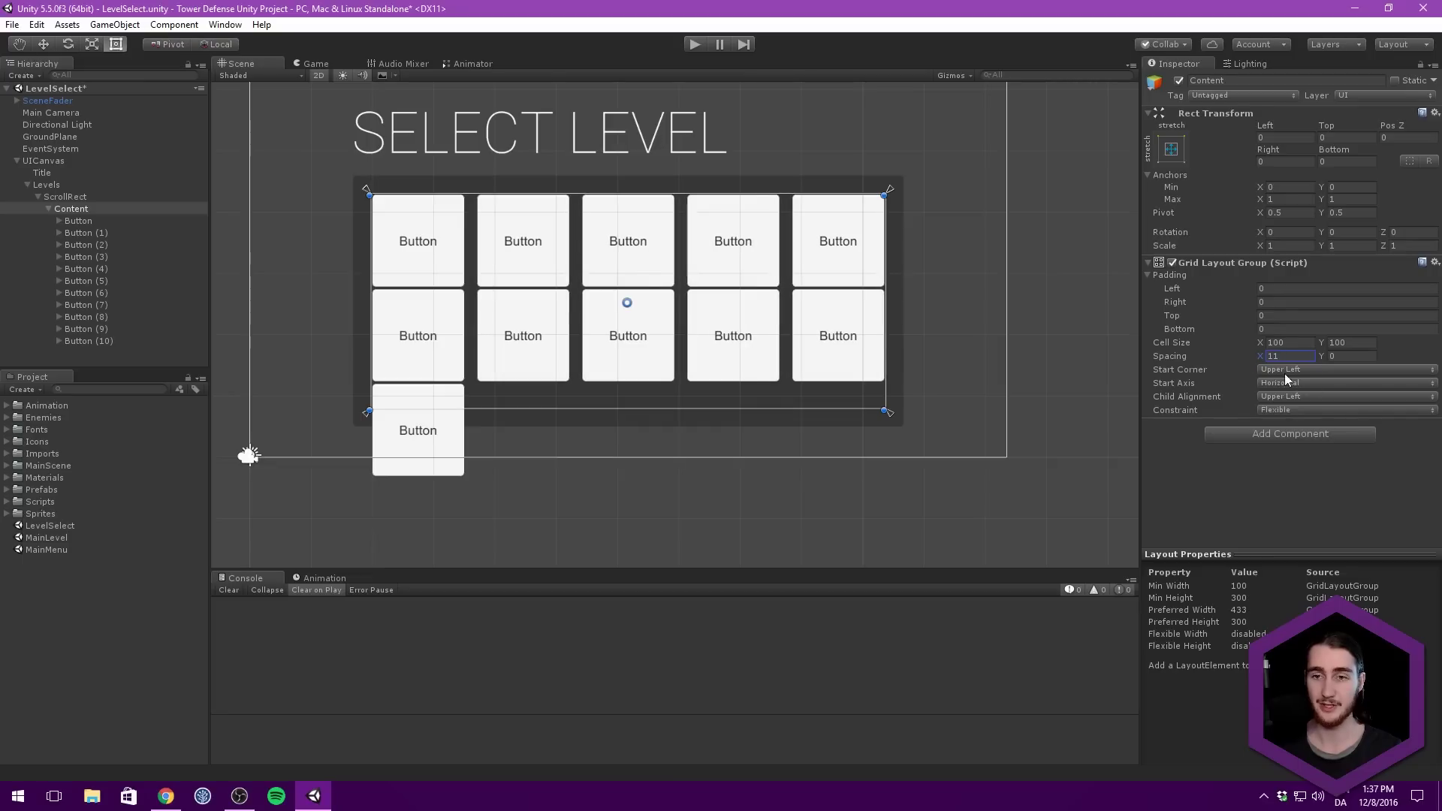
key(Tab)
text(11)
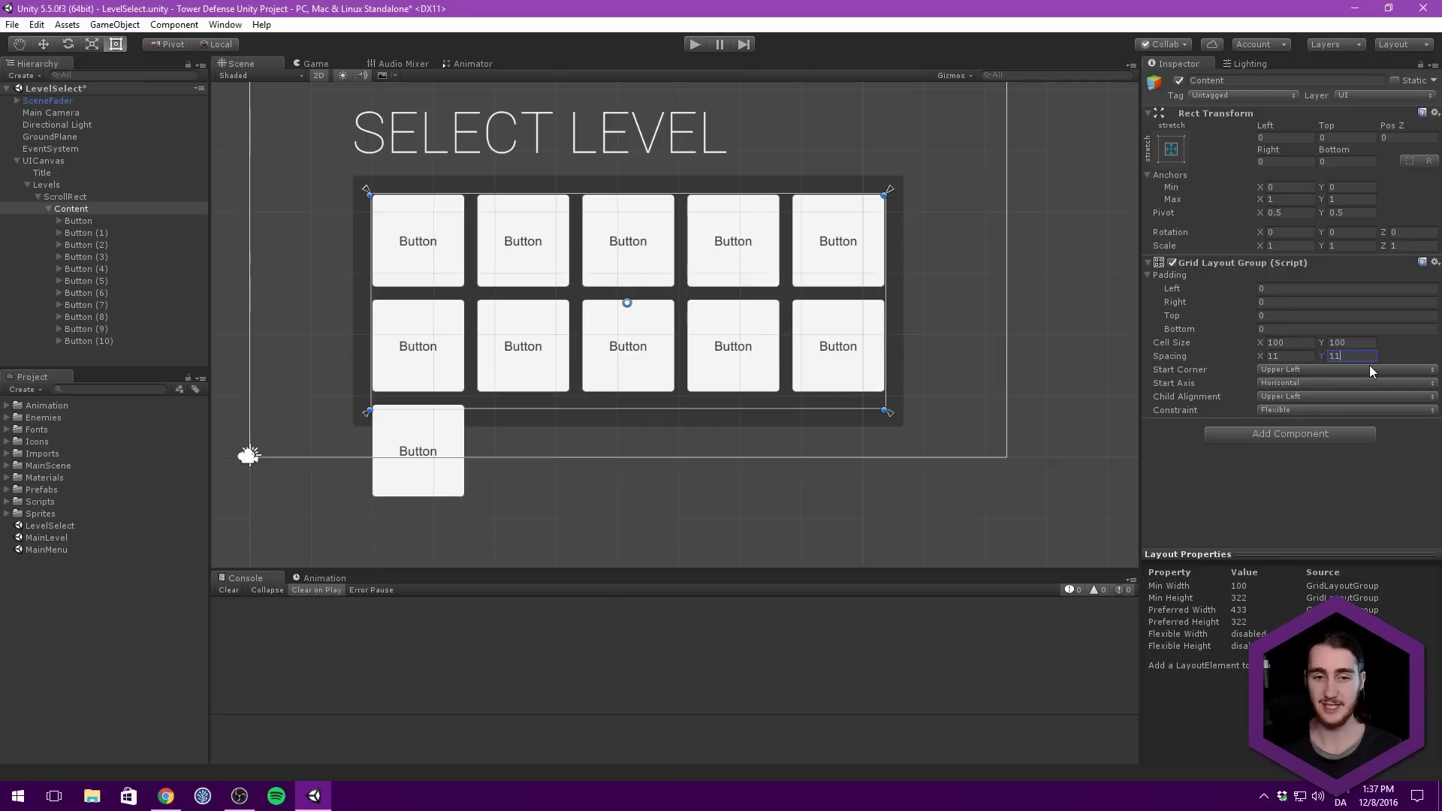
click(316, 64)
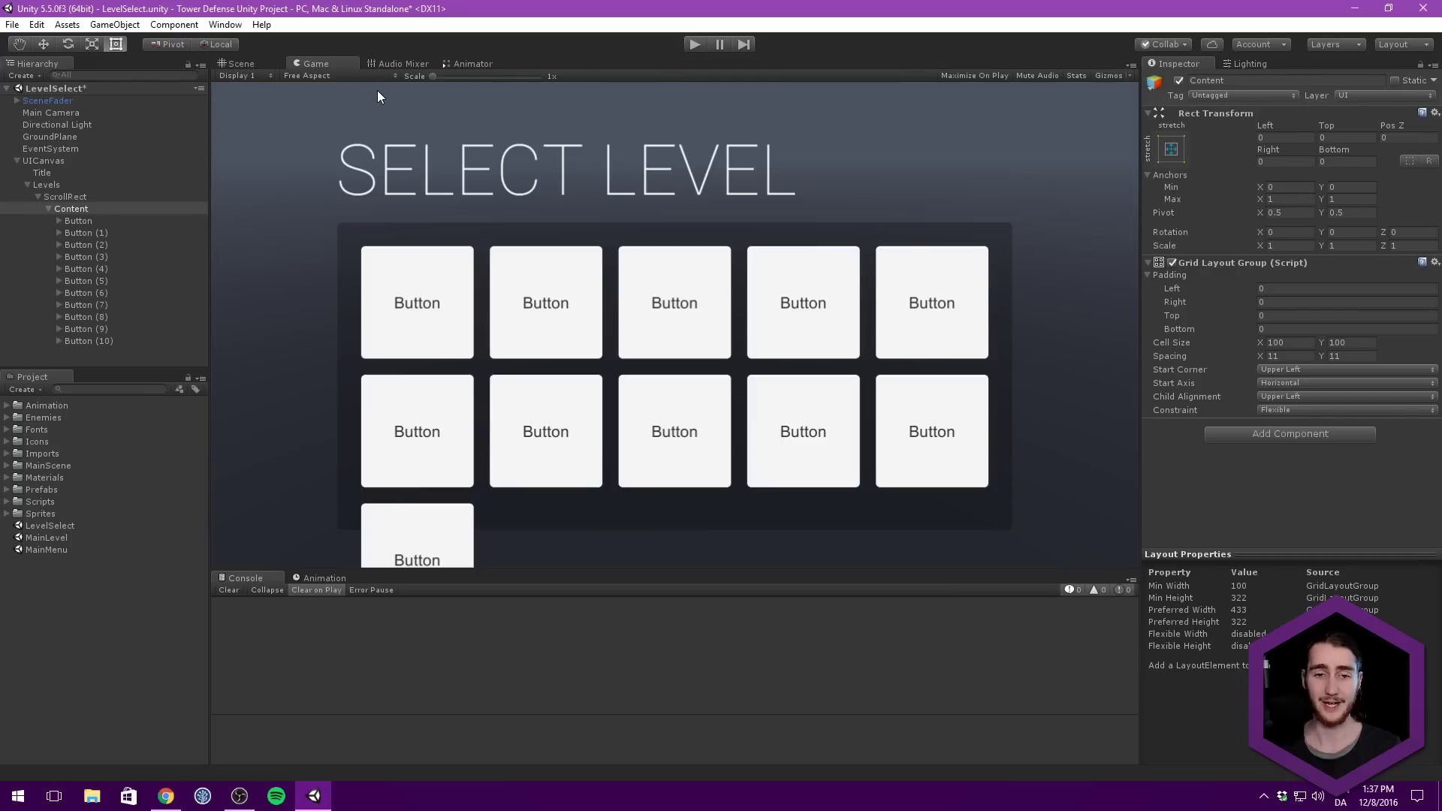
click(255, 64)
Add a Content Size Fitter component to the Content object.
scroll(490, 145, down, 2)
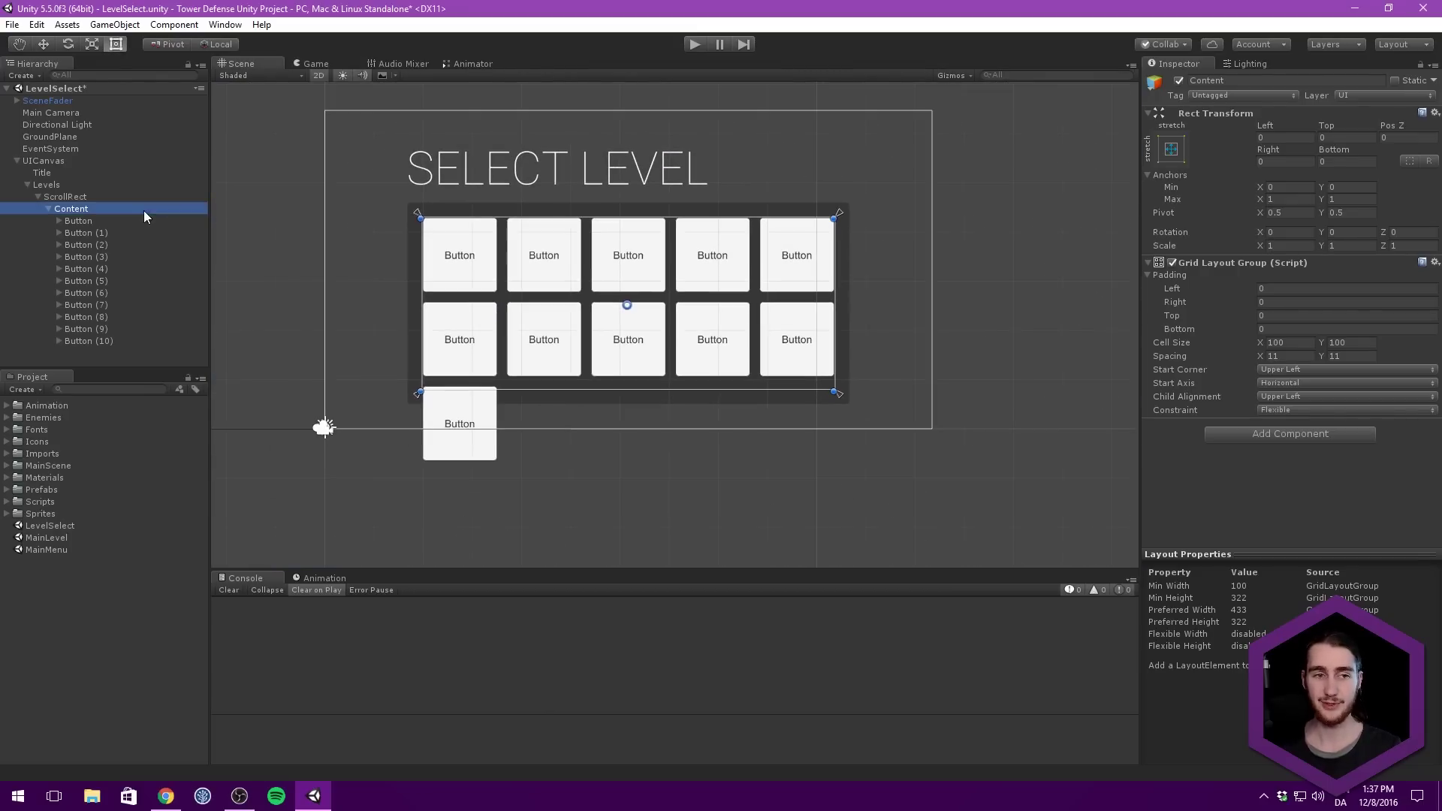
click(1308, 434)
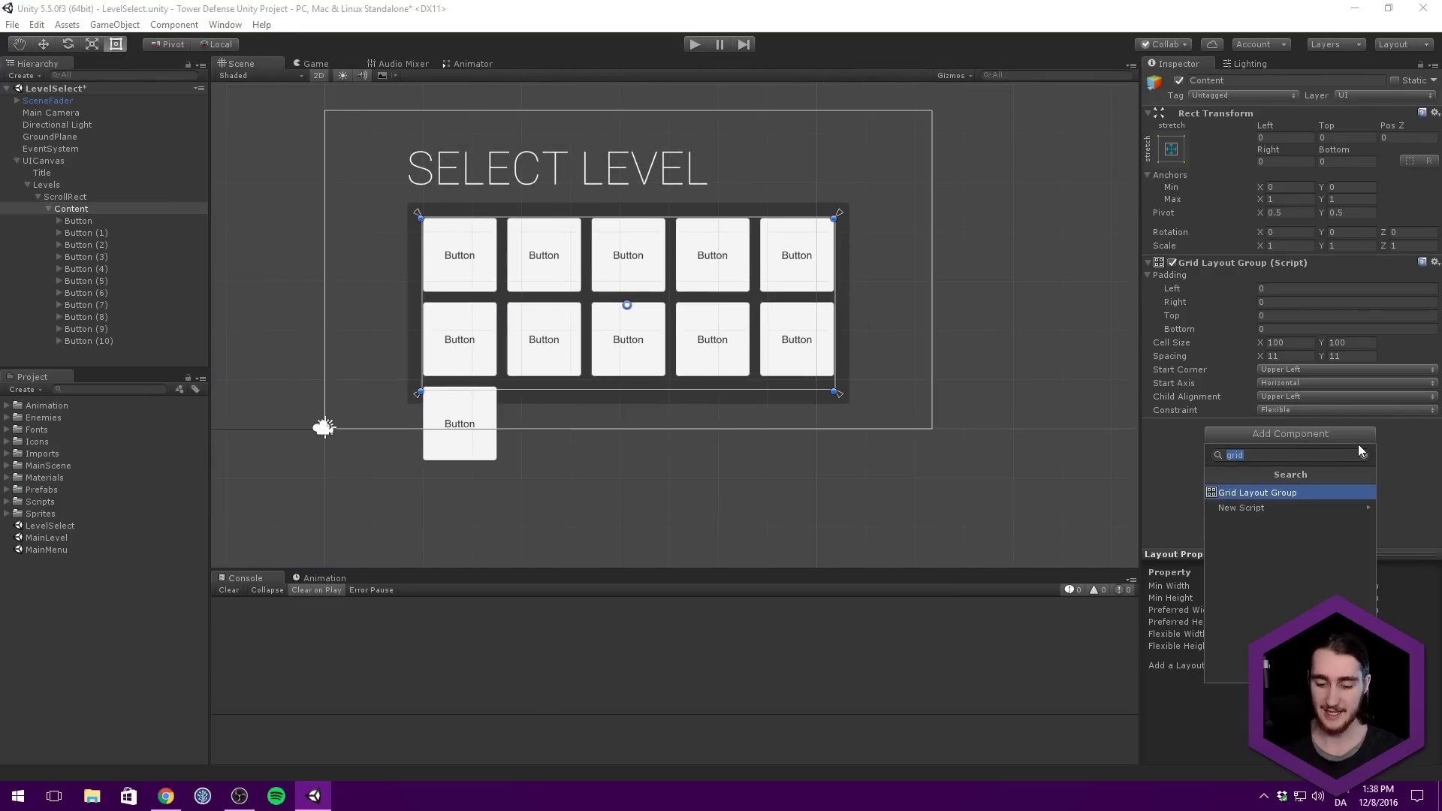
text(content)
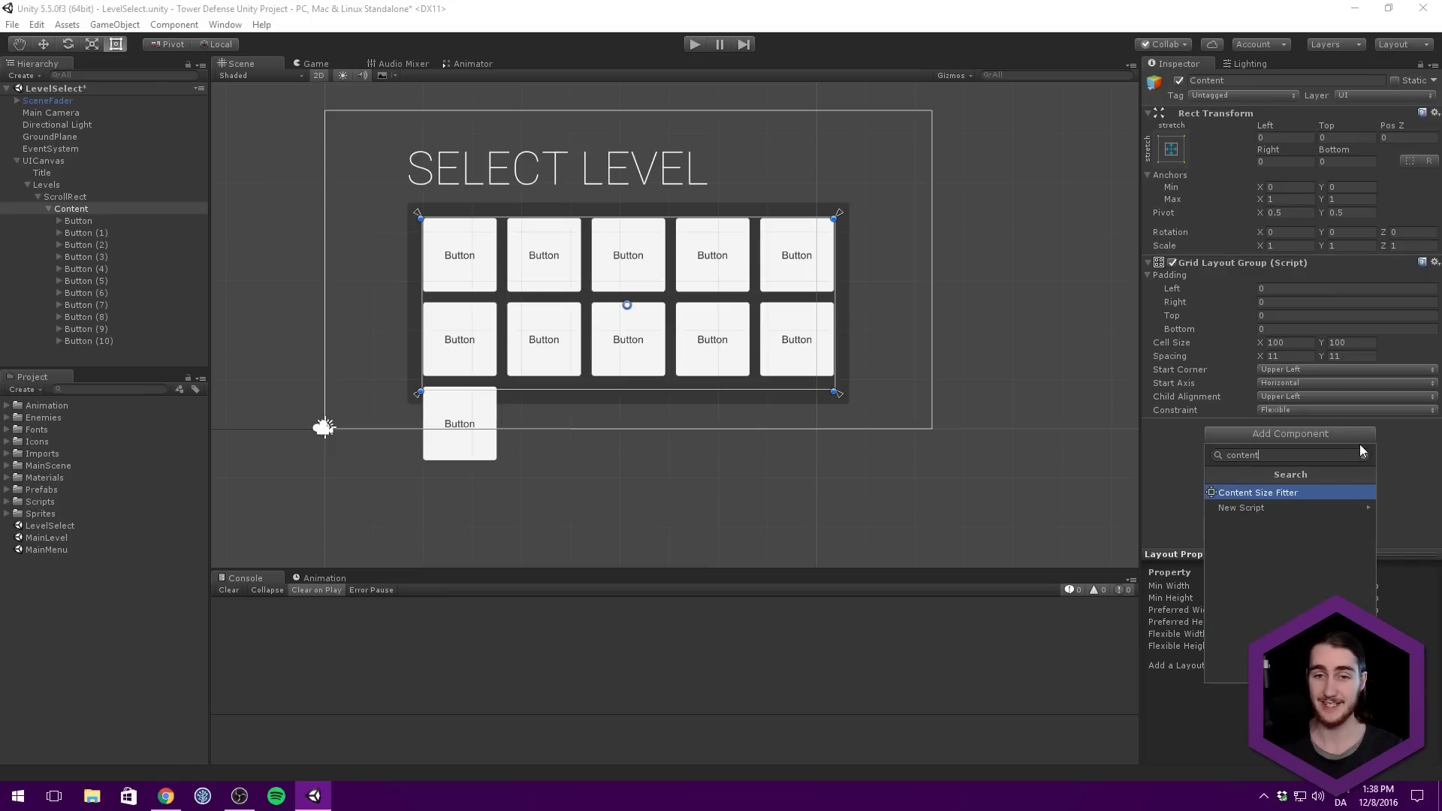
key(Return)
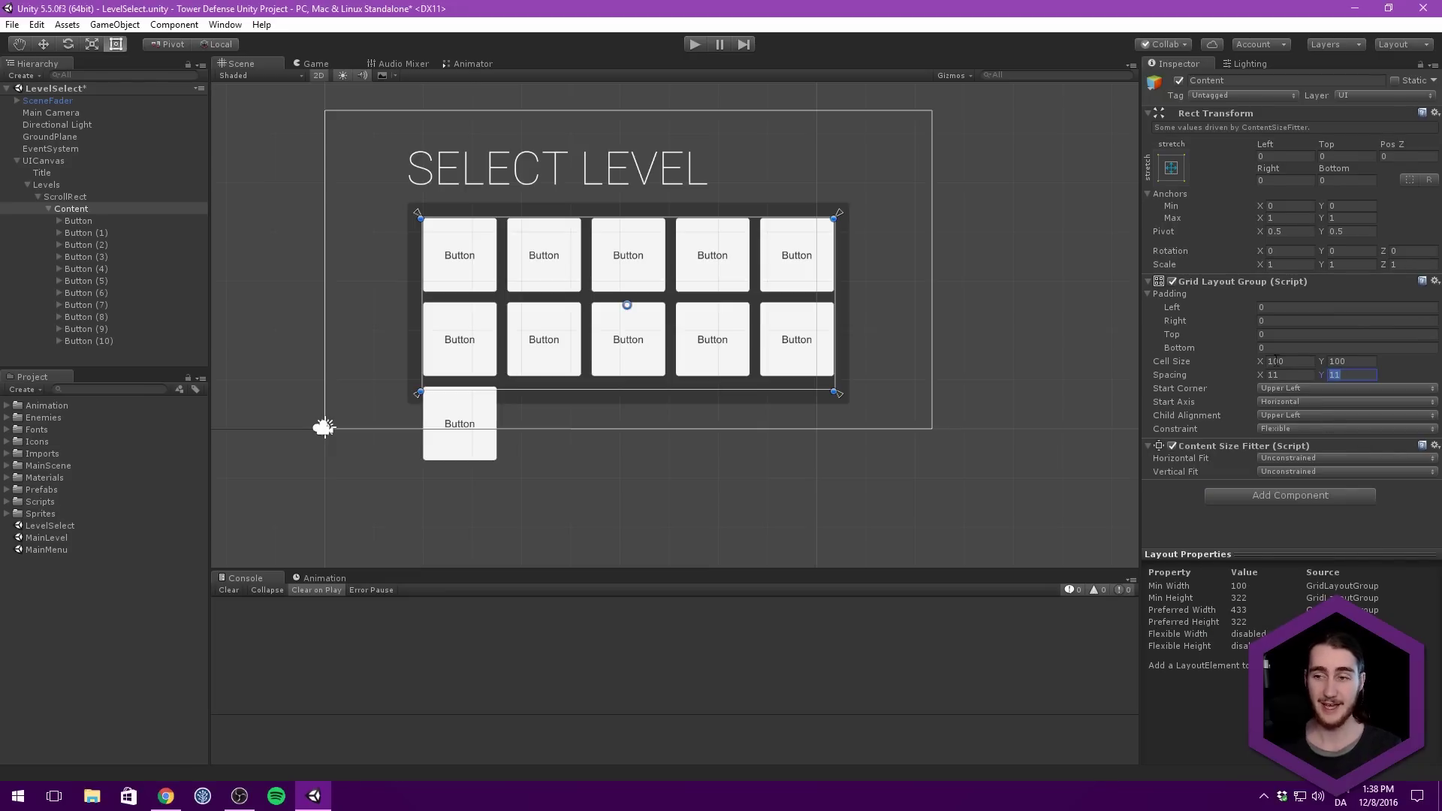
Extend Content's bottom offset to about -93 so its bounds enclose the third row of buttons.
key(f)
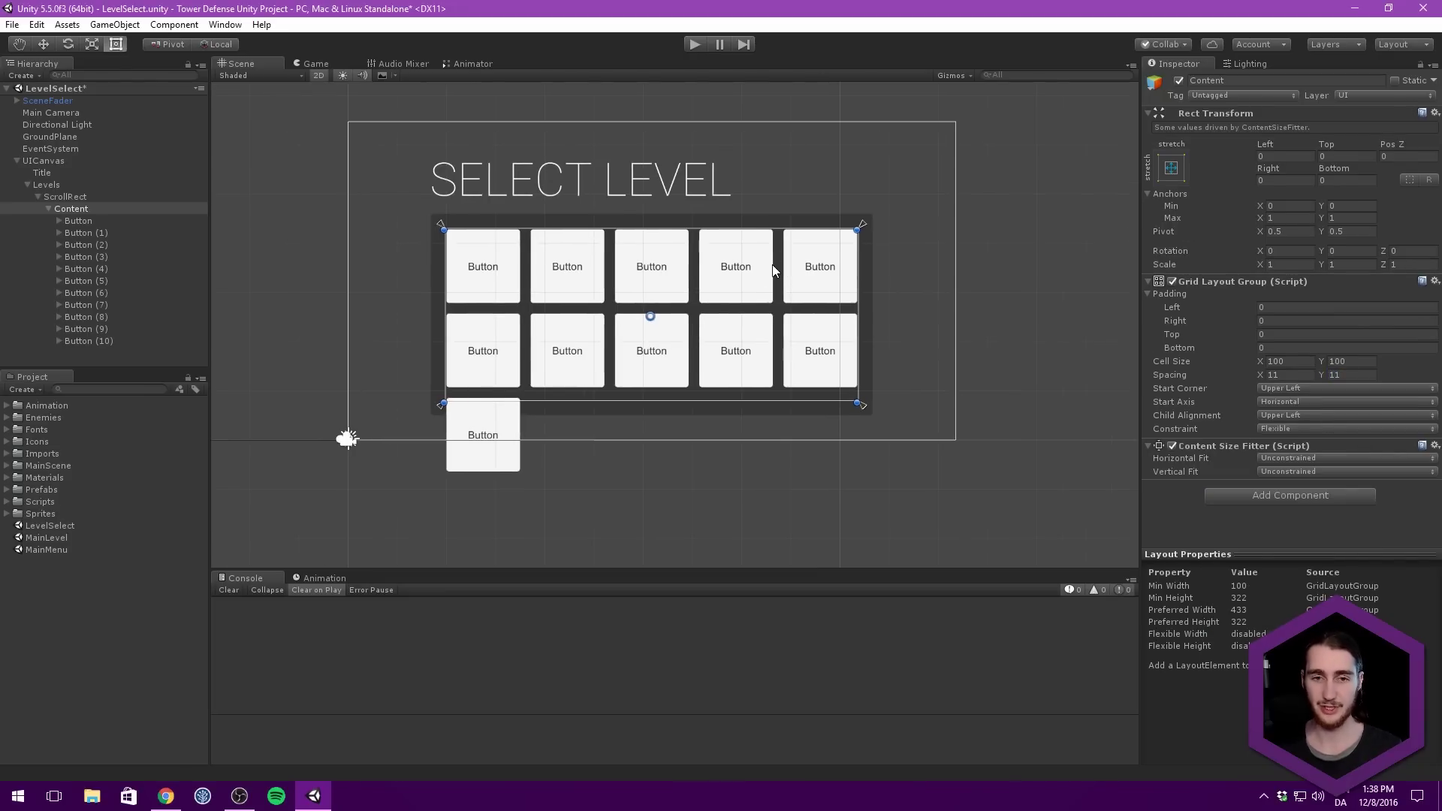
scroll(647, 248, up, 3)
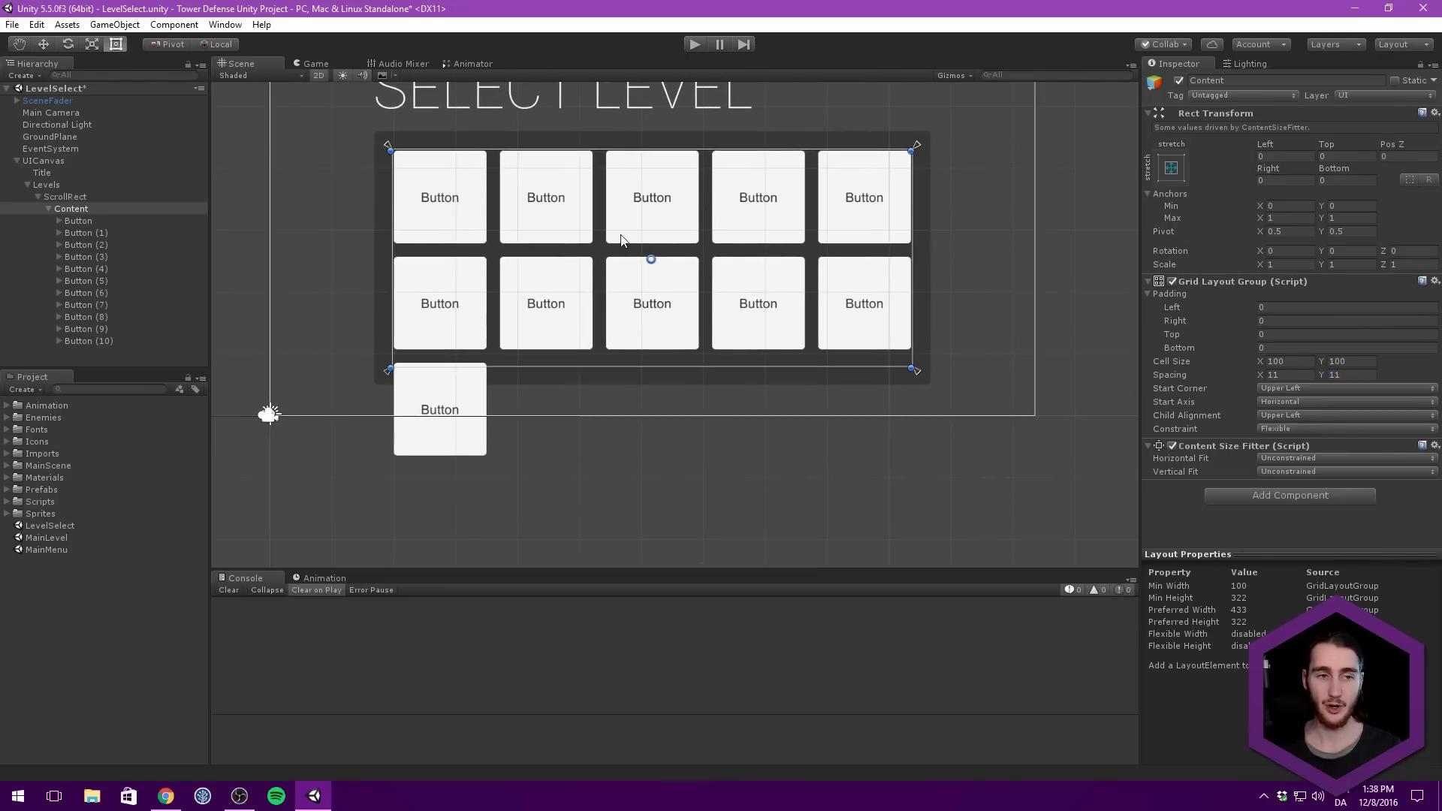
drag(628, 365, 617, 455)
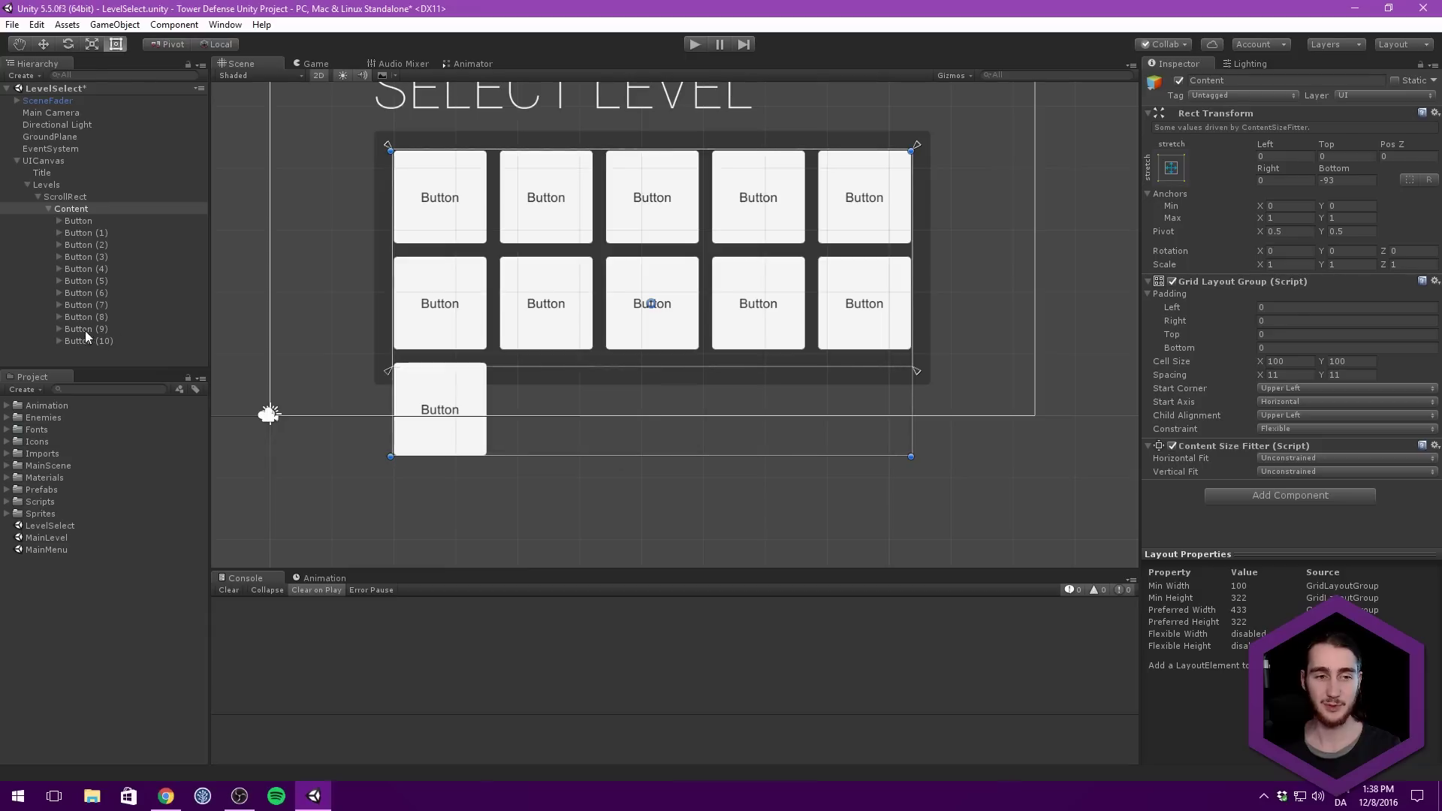
Delete Button (10) and shorten Content's lower edge to fit the two remaining rows.
click(125, 341)
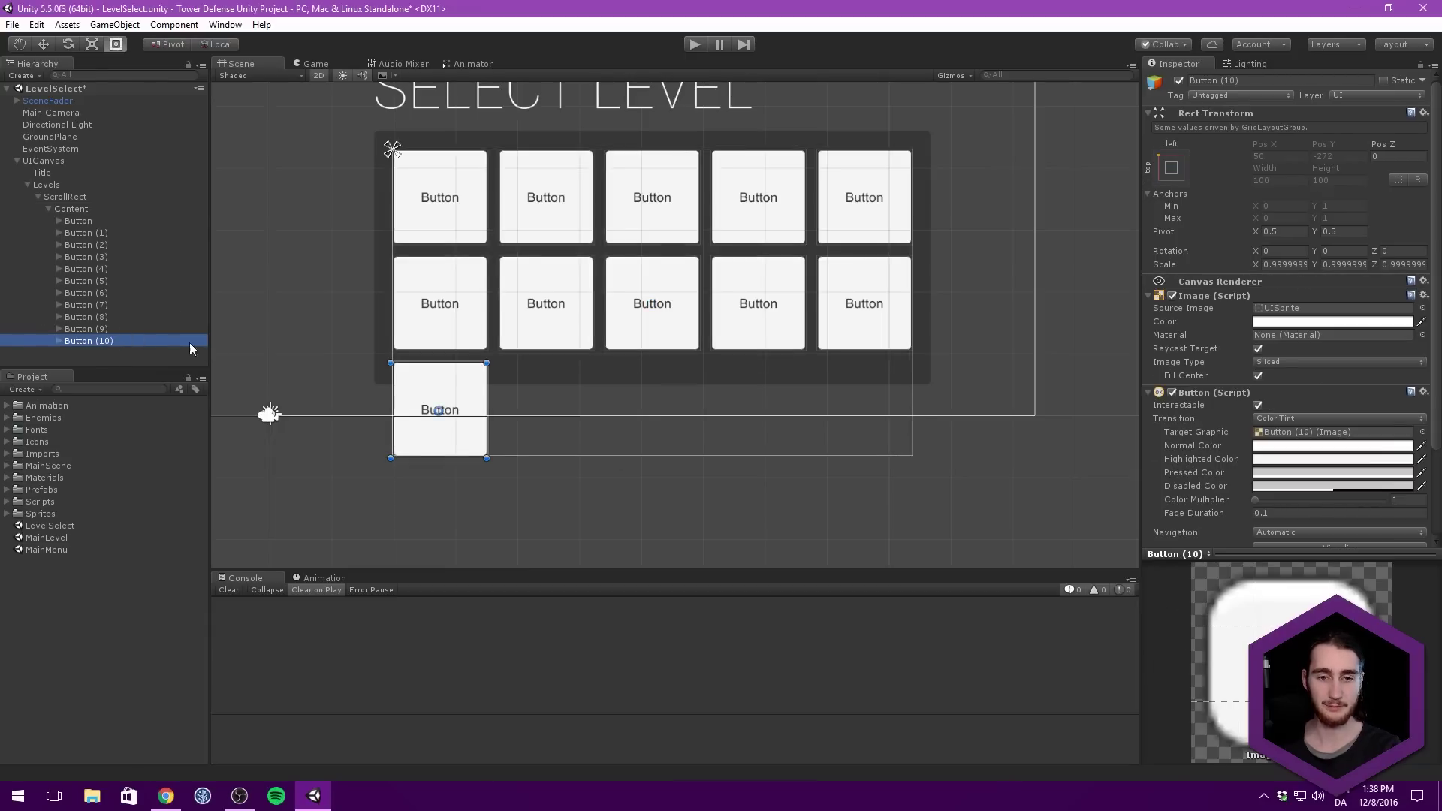
key(Delete)
click(70, 209)
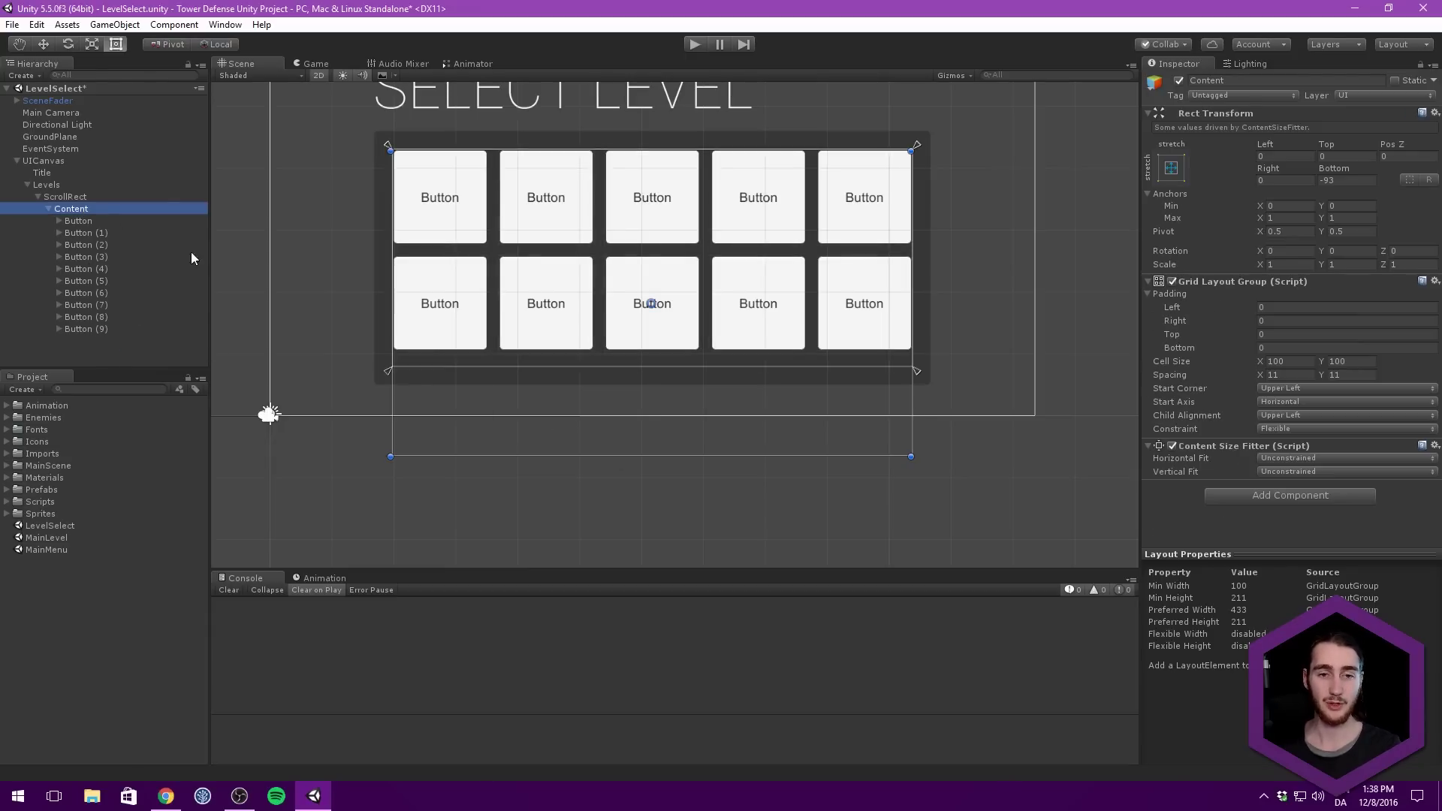
drag(576, 465, 572, 360)
Undo the shortening of Content and the deletion of Button (10).
key(ctrl+z)
key(ctrl+z)
key(ctrl+z)
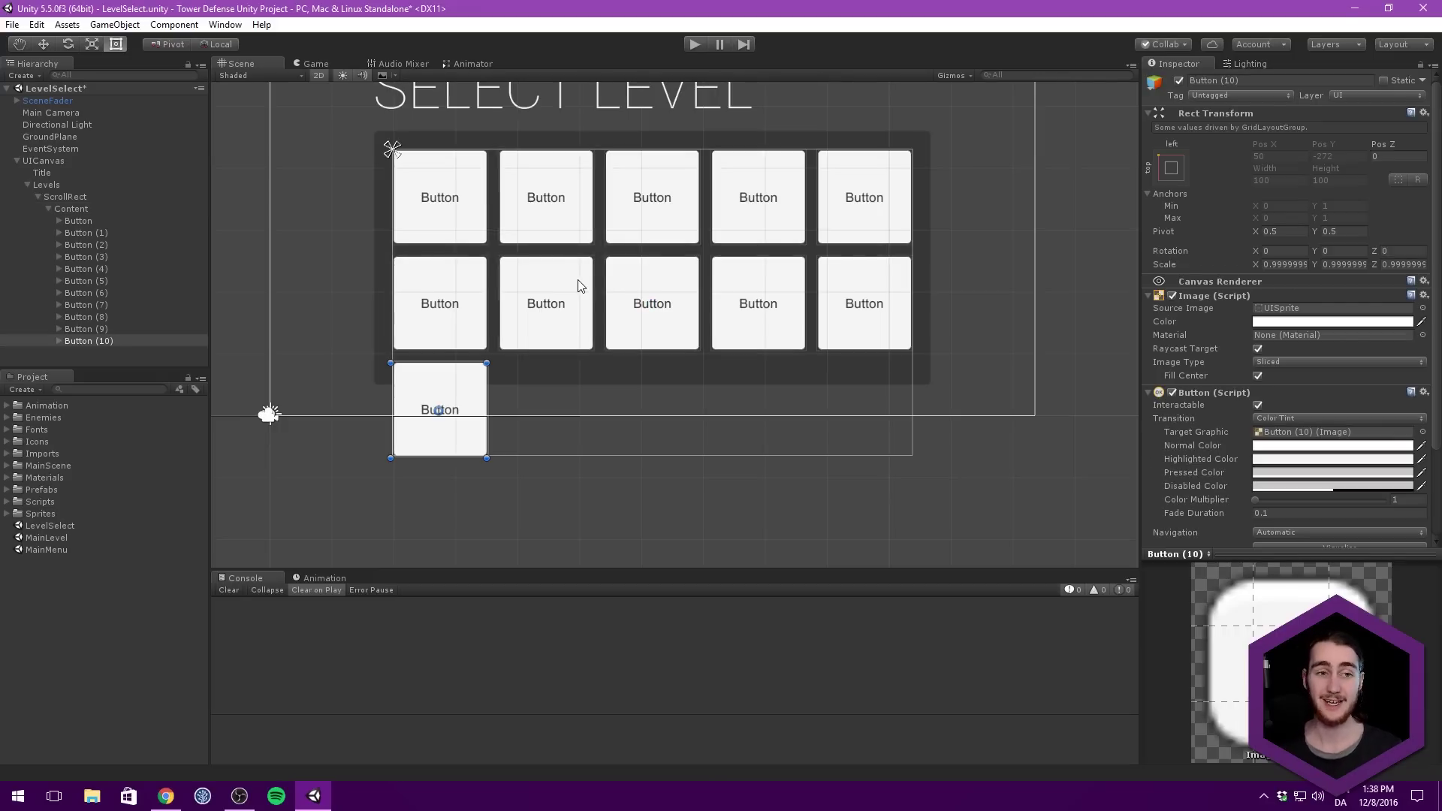
Compare Content's extended bounds with ScrollRect's bounds around the button grid.
click(71, 209)
middle_drag(555, 167, 526, 194)
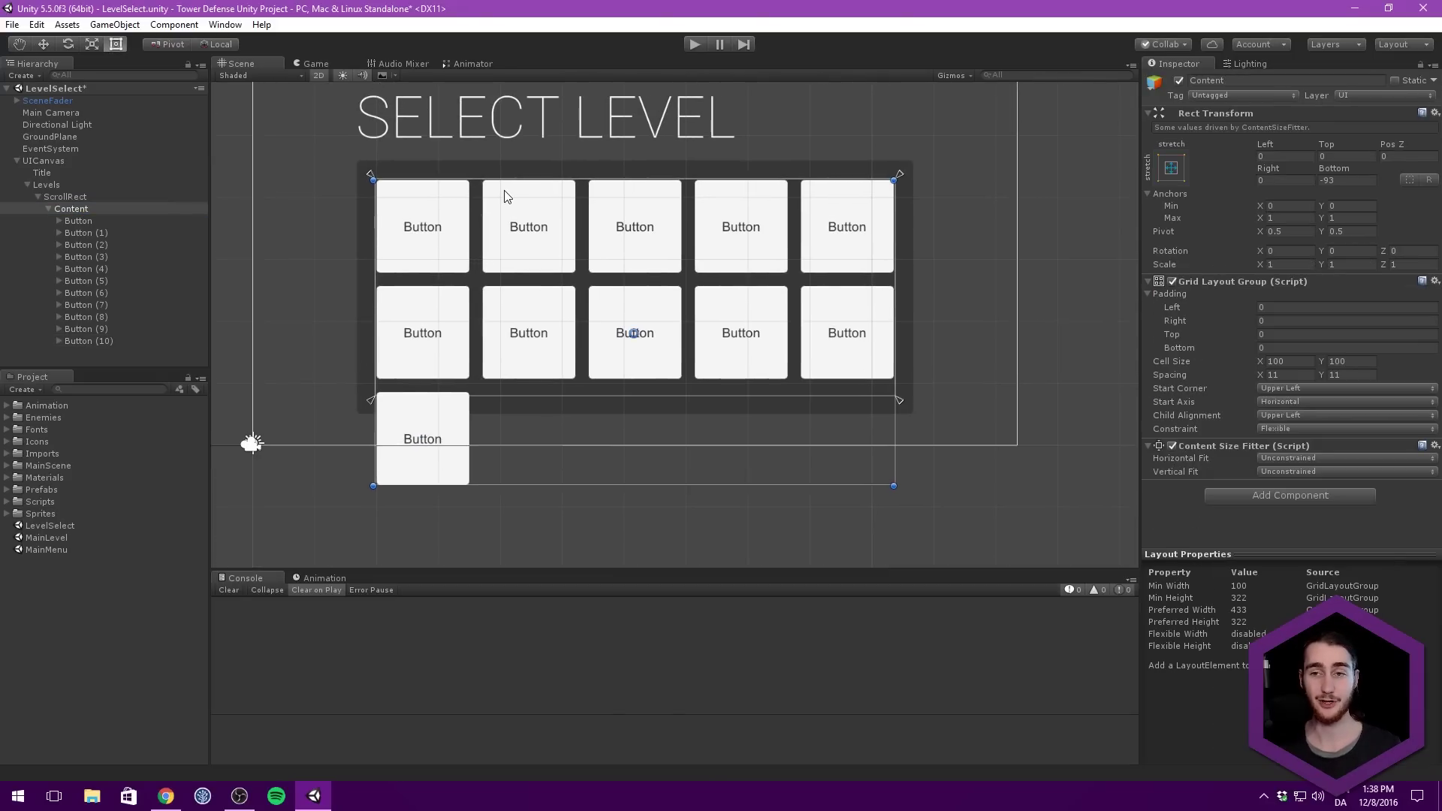
scroll(504, 196, down, 2)
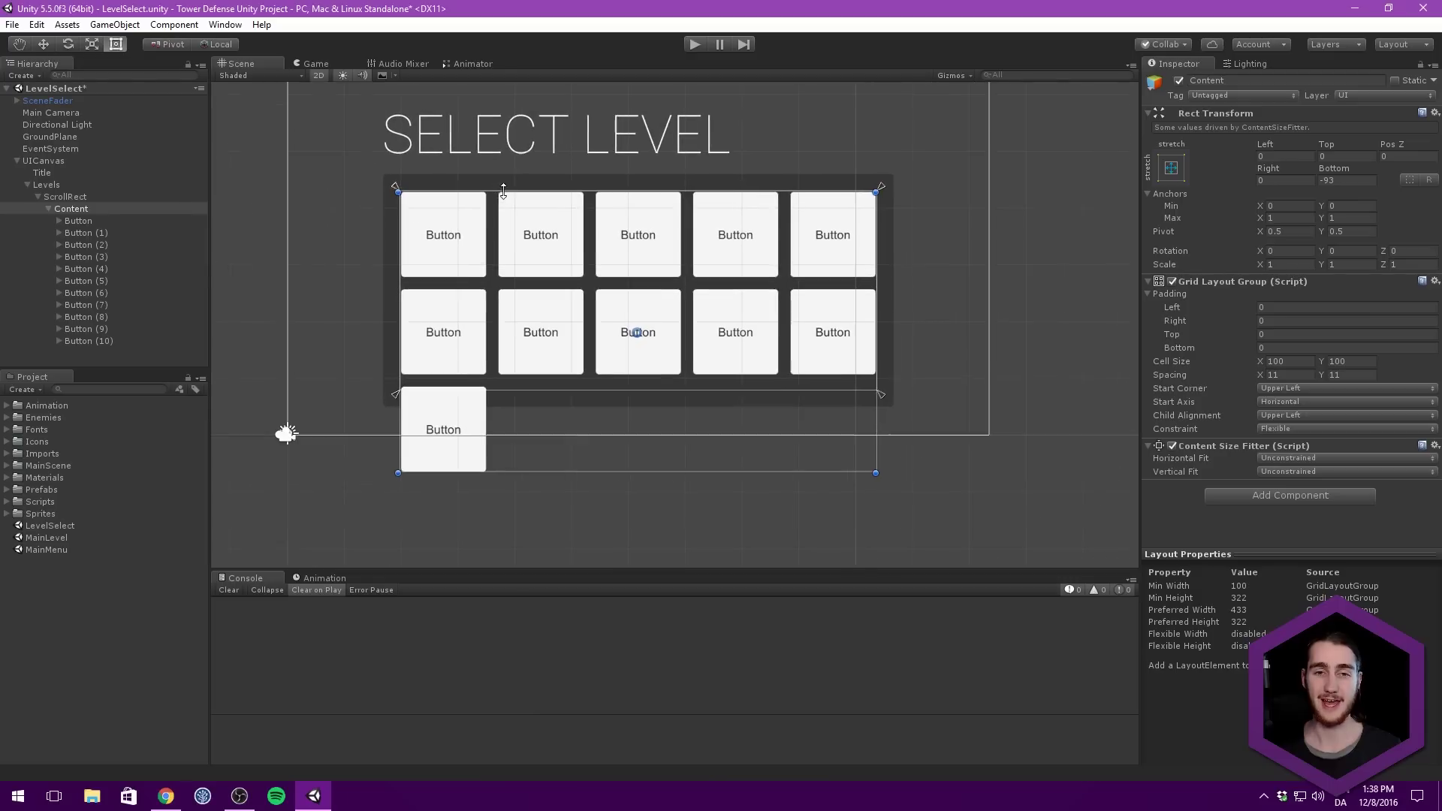
middle_drag(508, 187, 531, 197)
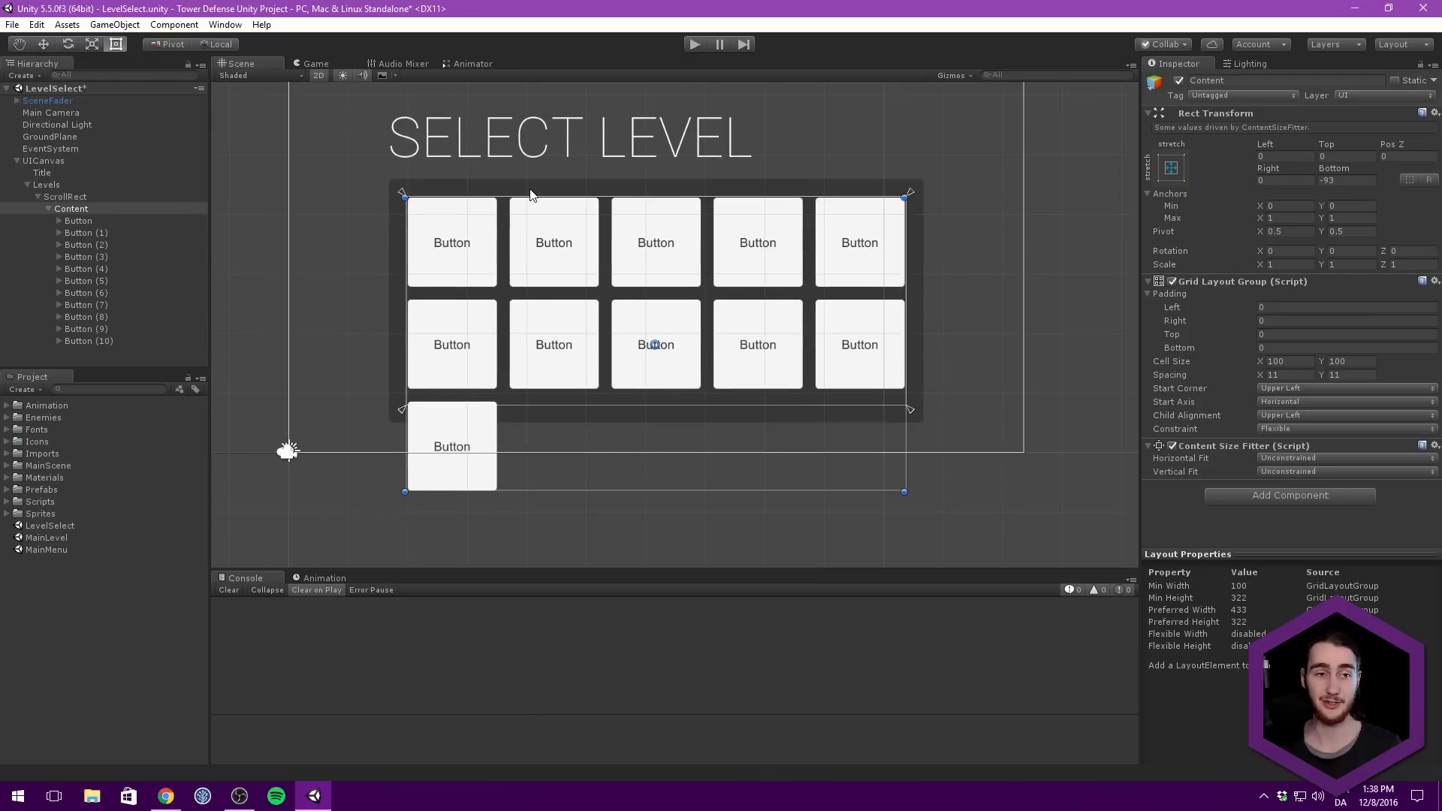
click(115, 196)
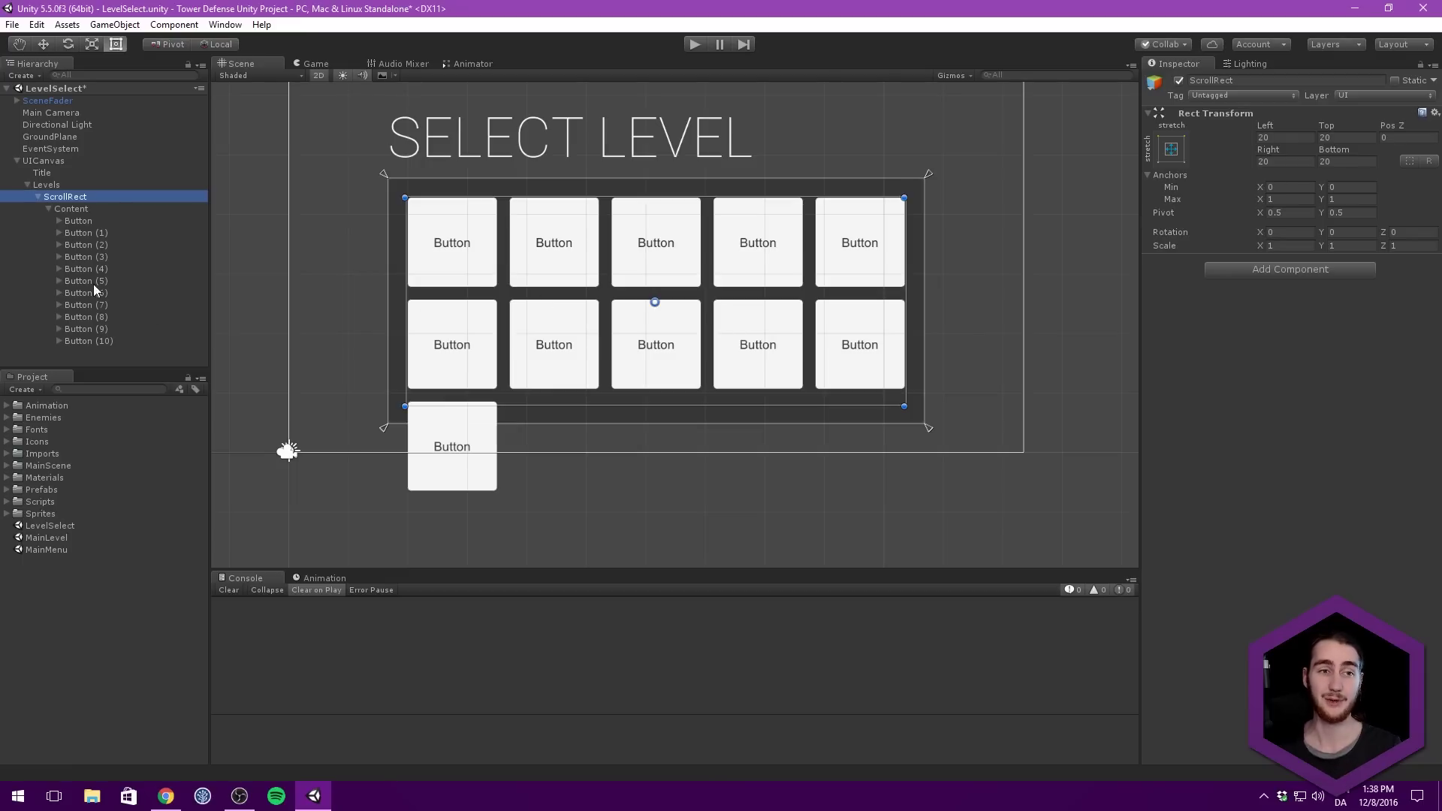
click(73, 208)
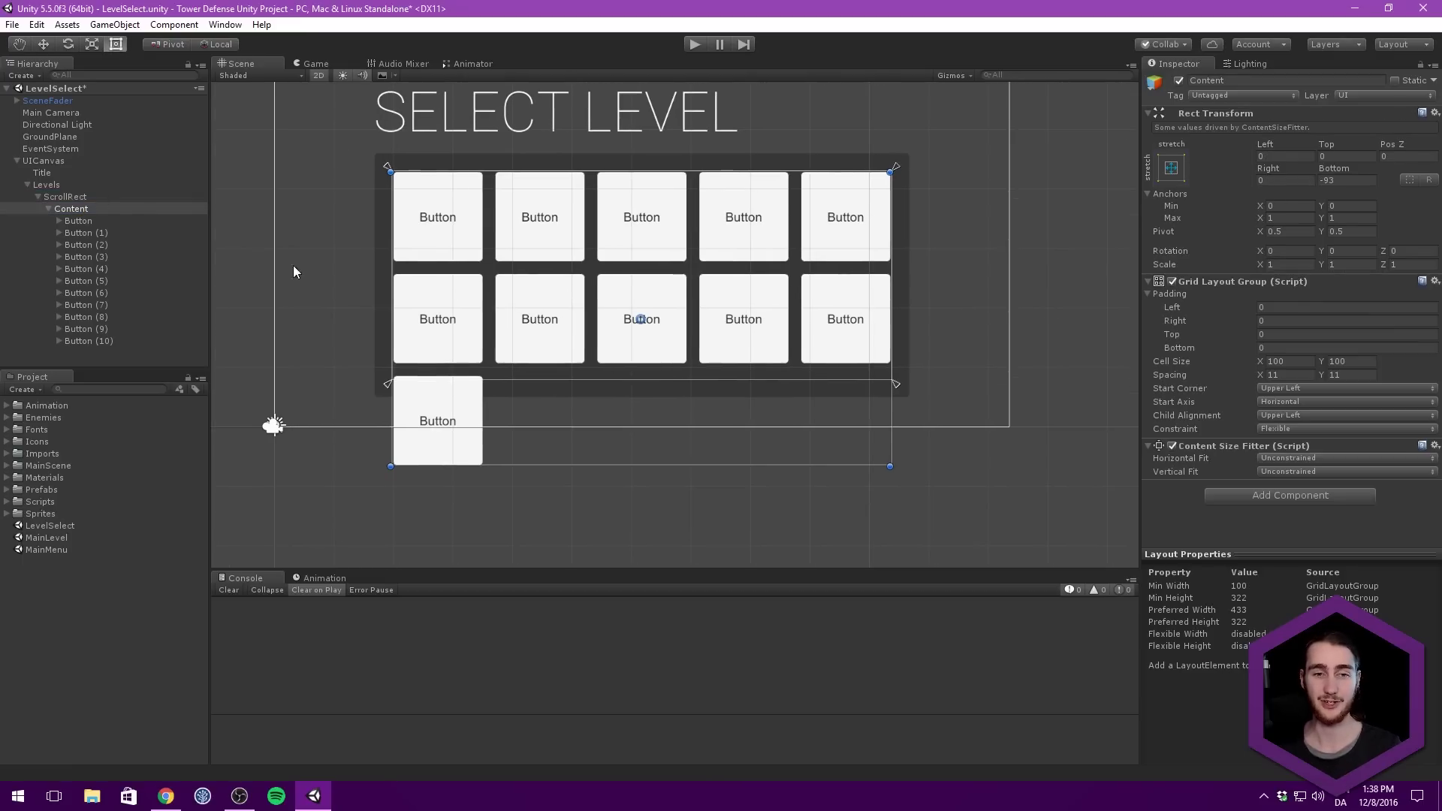
Extend Content's bottom offset to about -146 and set its pivot Y to 1, at its upper edge.
drag(529, 461, 529, 507)
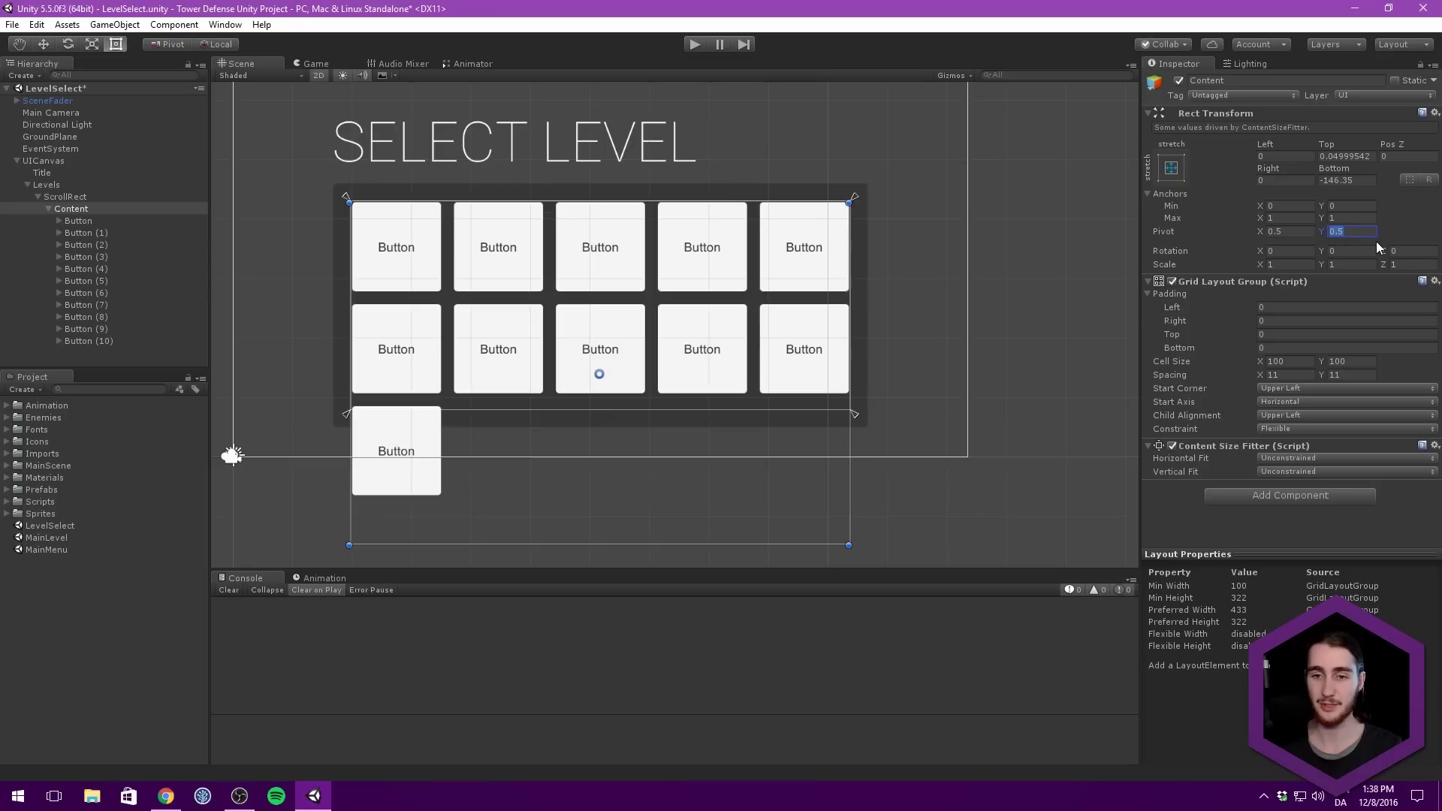
text(1)
key(Return)
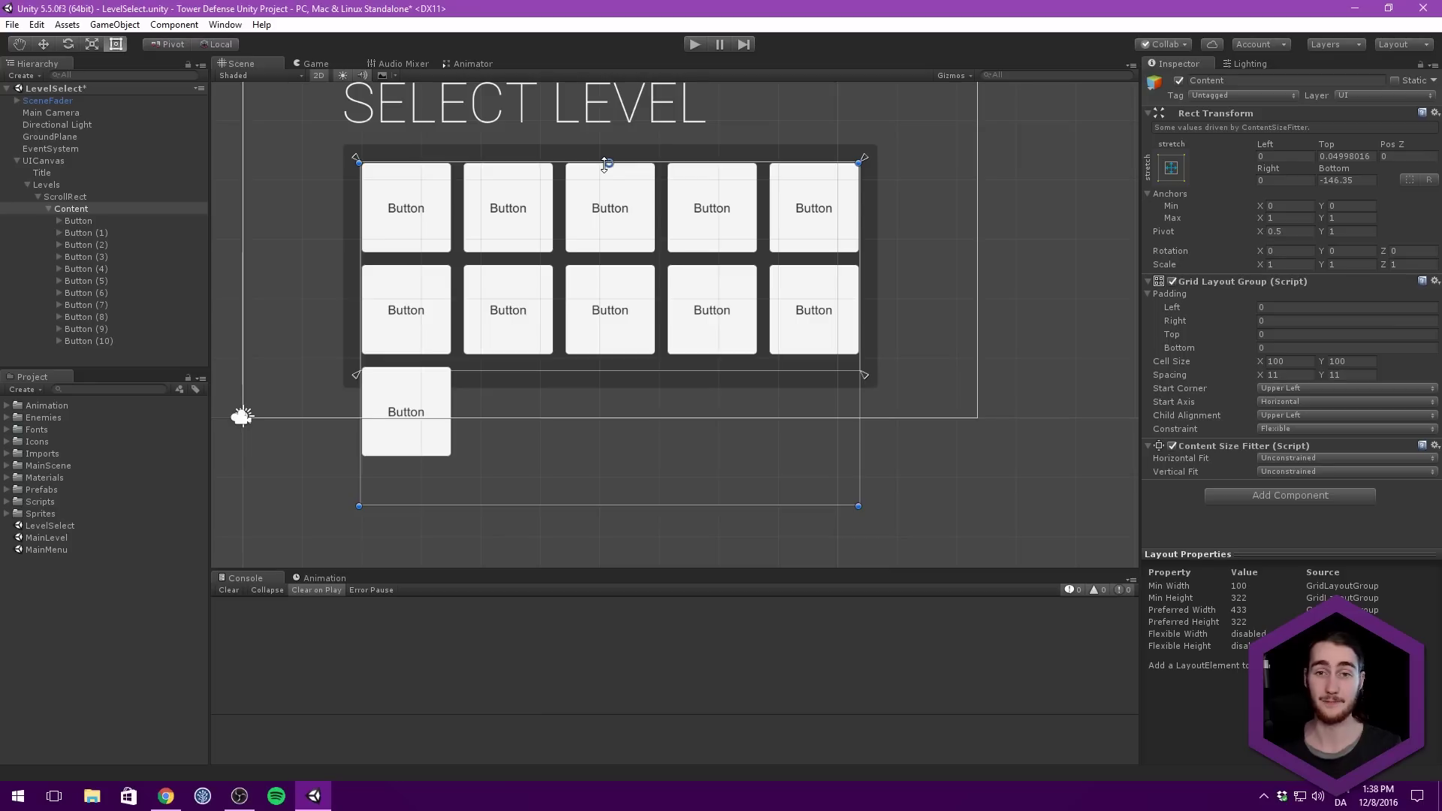
Try resizing Content from its lower and upper edges with the pivot at the upper edge.
middle_drag(605, 163, 612, 174)
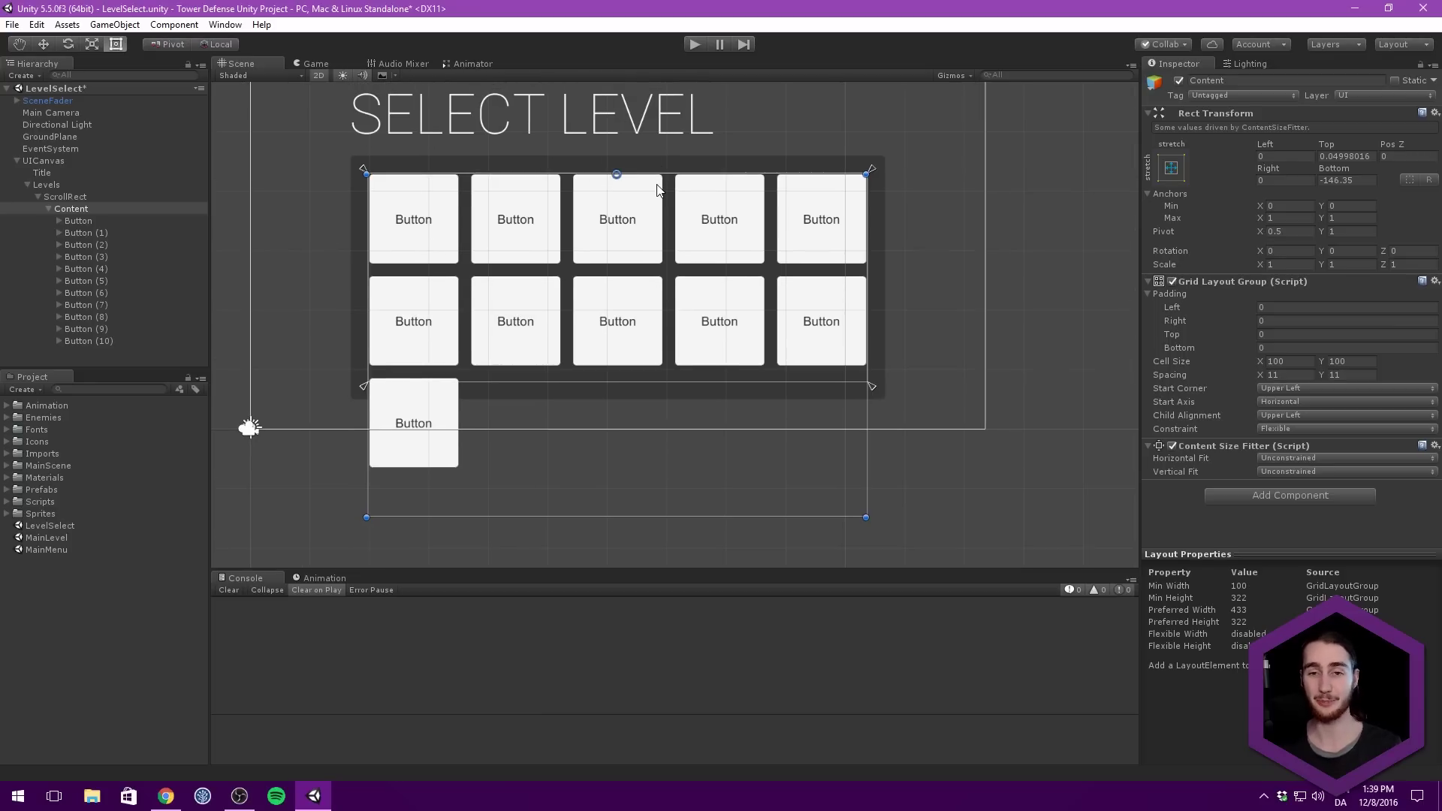
drag(704, 517, 721, 437)
drag(657, 177, 615, 320)
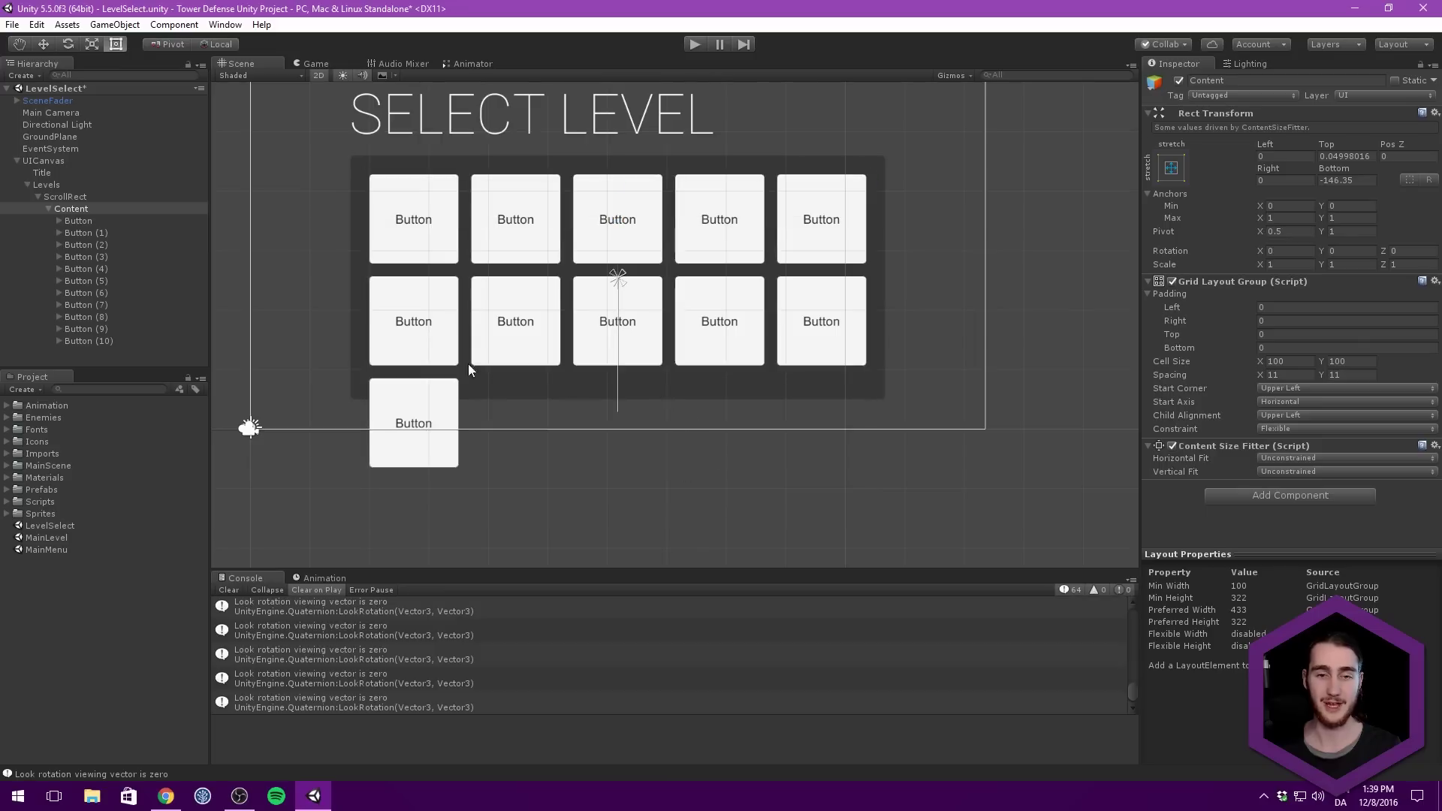
Clear the console and inspect Content, ScrollRect and individual buttons for the cause of the broken Content bounds.
click(113, 255)
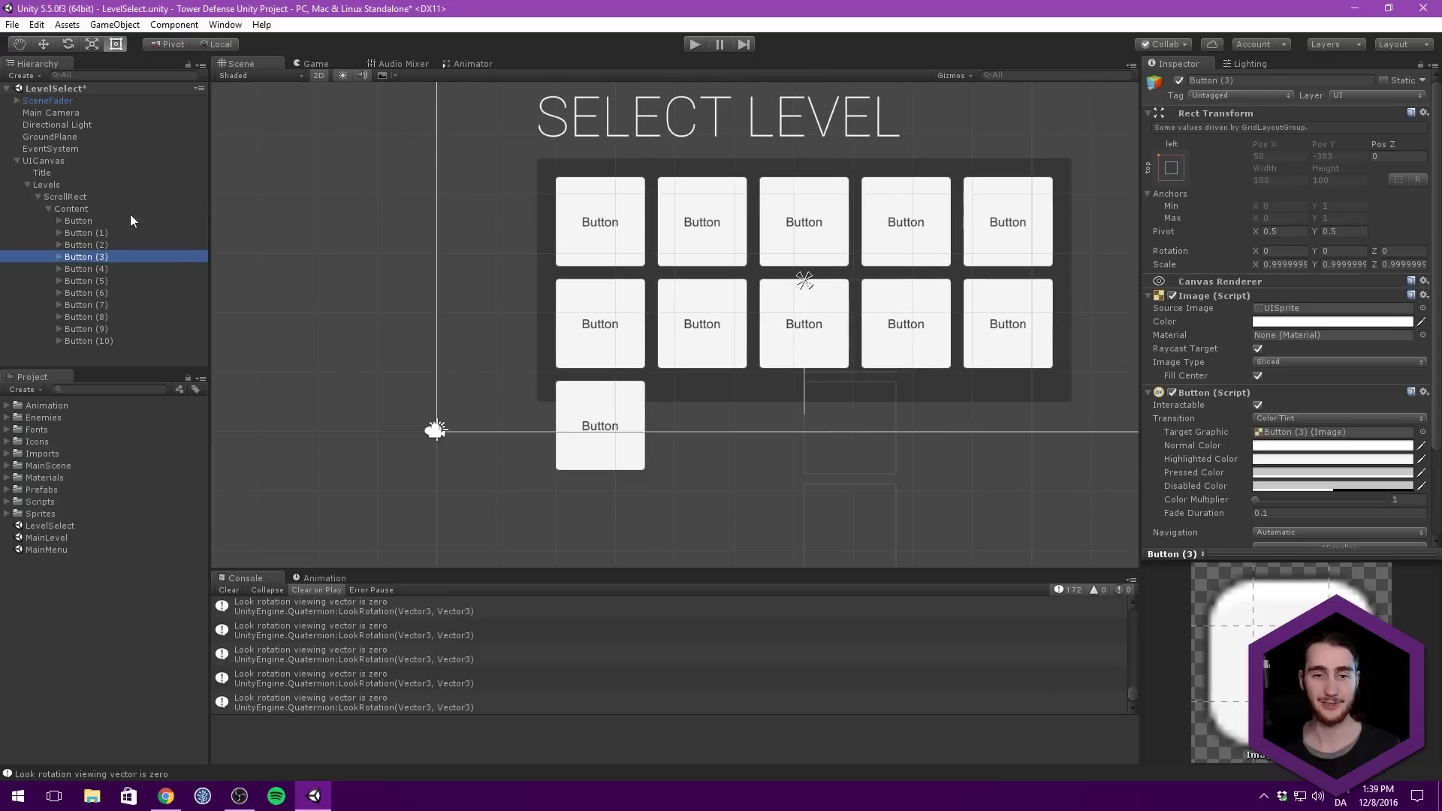
middle_drag(455, 203, 354, 257)
click(228, 589)
middle_drag(499, 318, 429, 298)
click(81, 233)
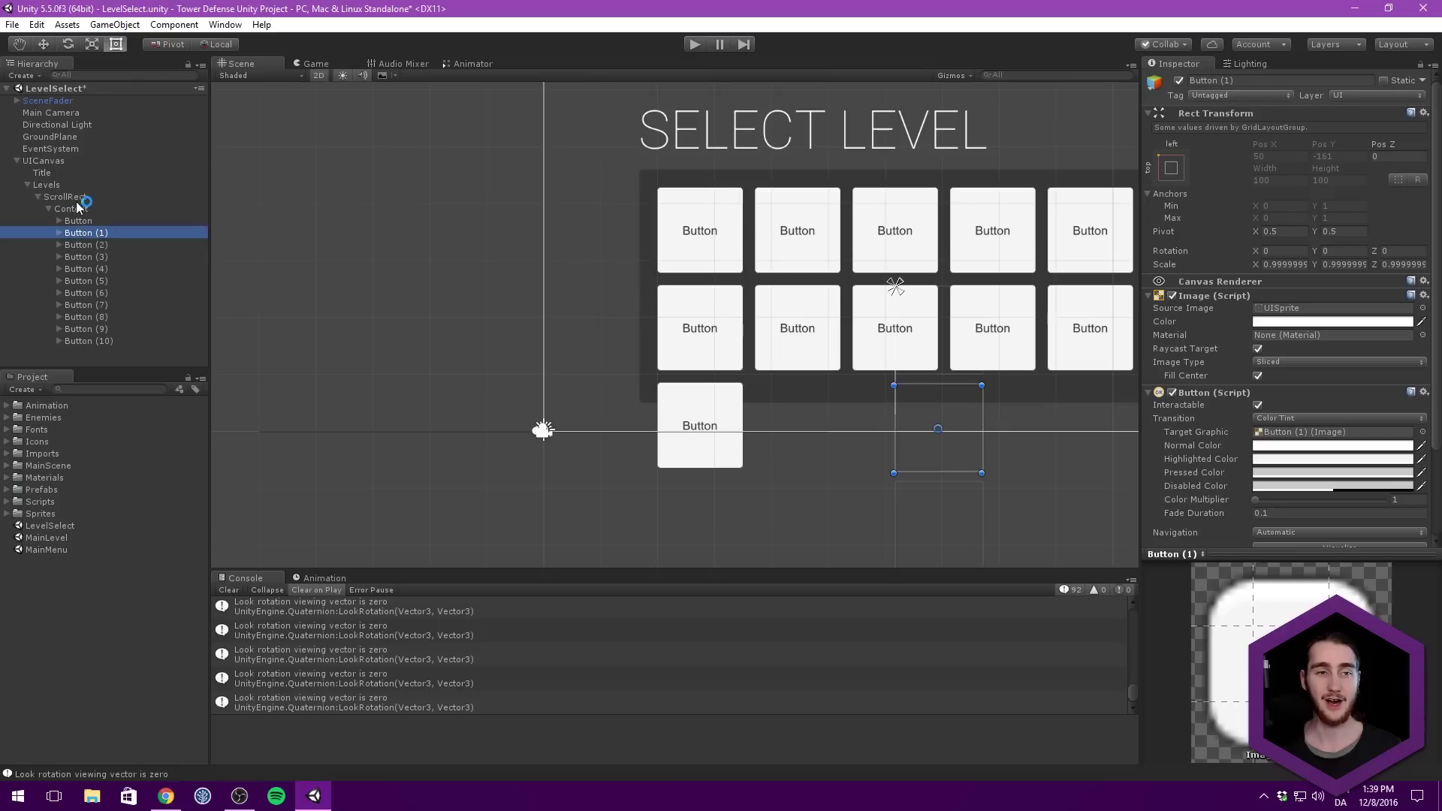
click(65, 196)
middle_drag(662, 246, 406, 258)
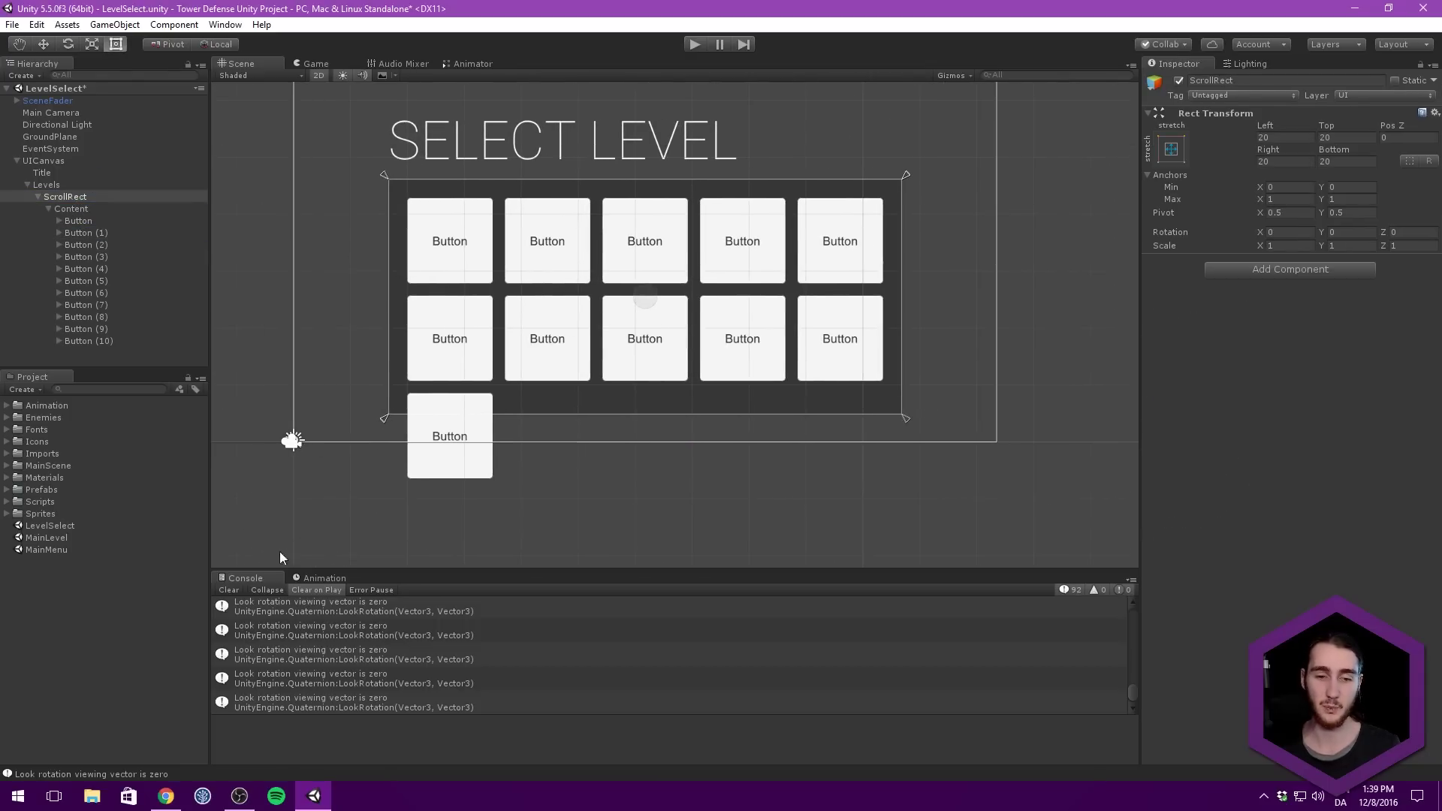
click(235, 588)
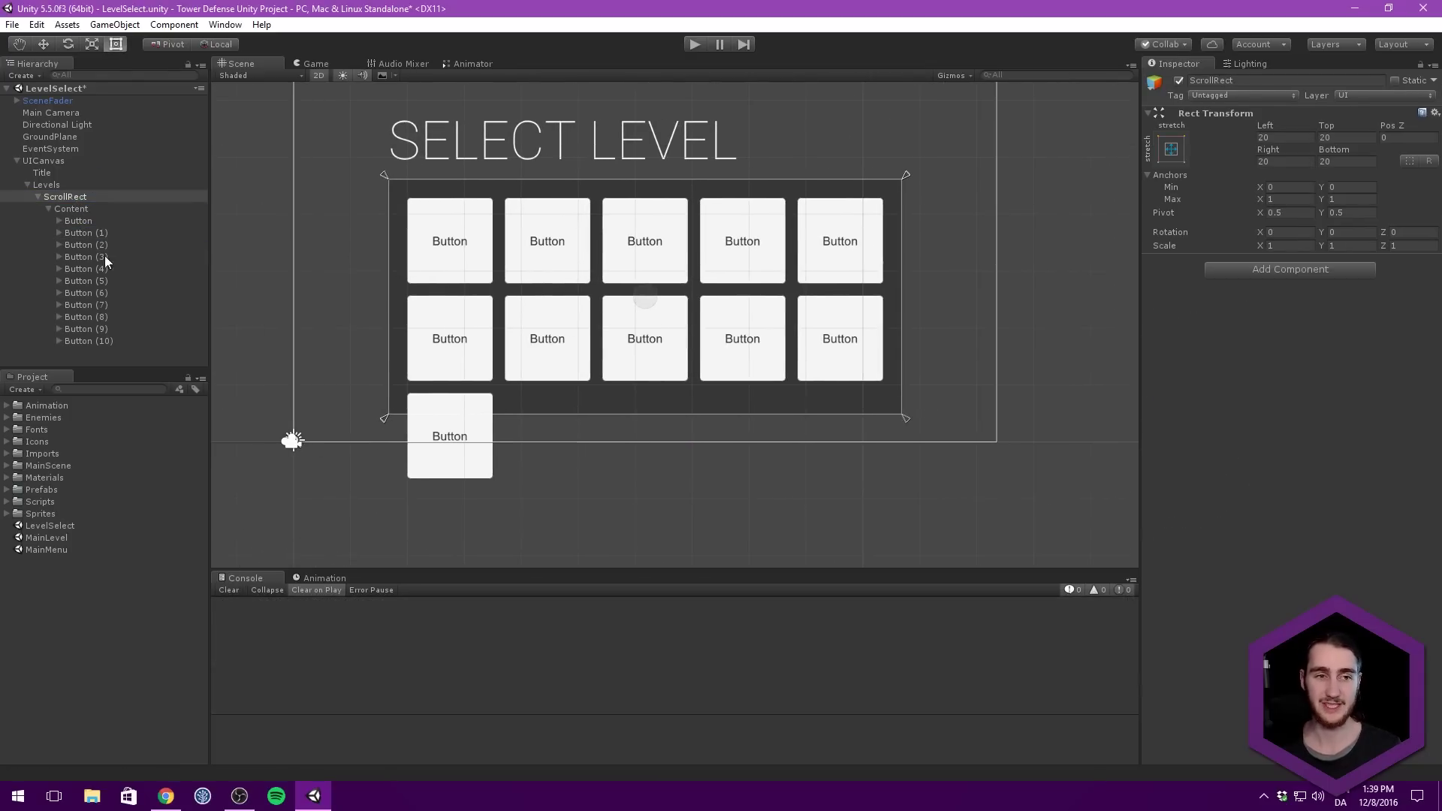
click(71, 208)
click(66, 196)
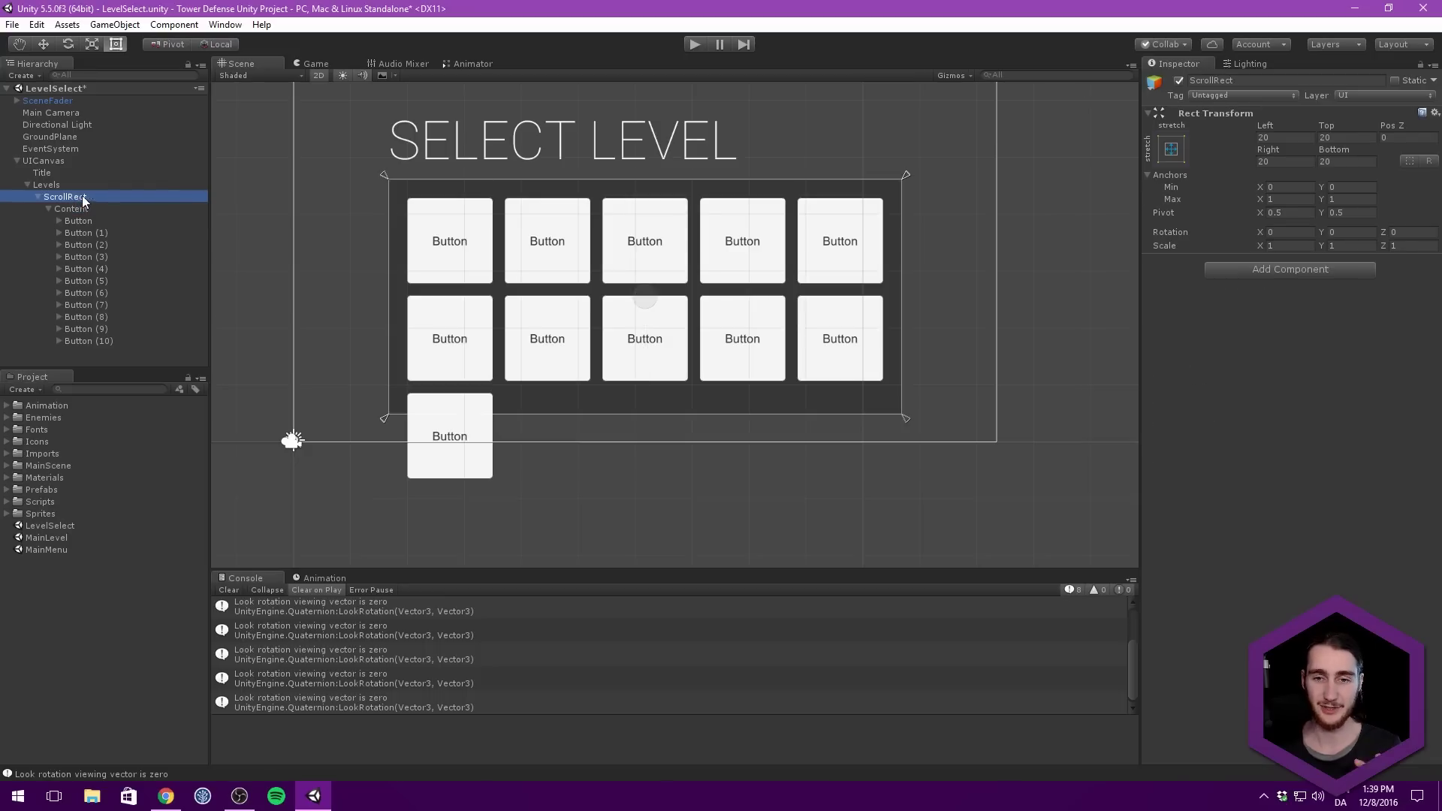
click(73, 208)
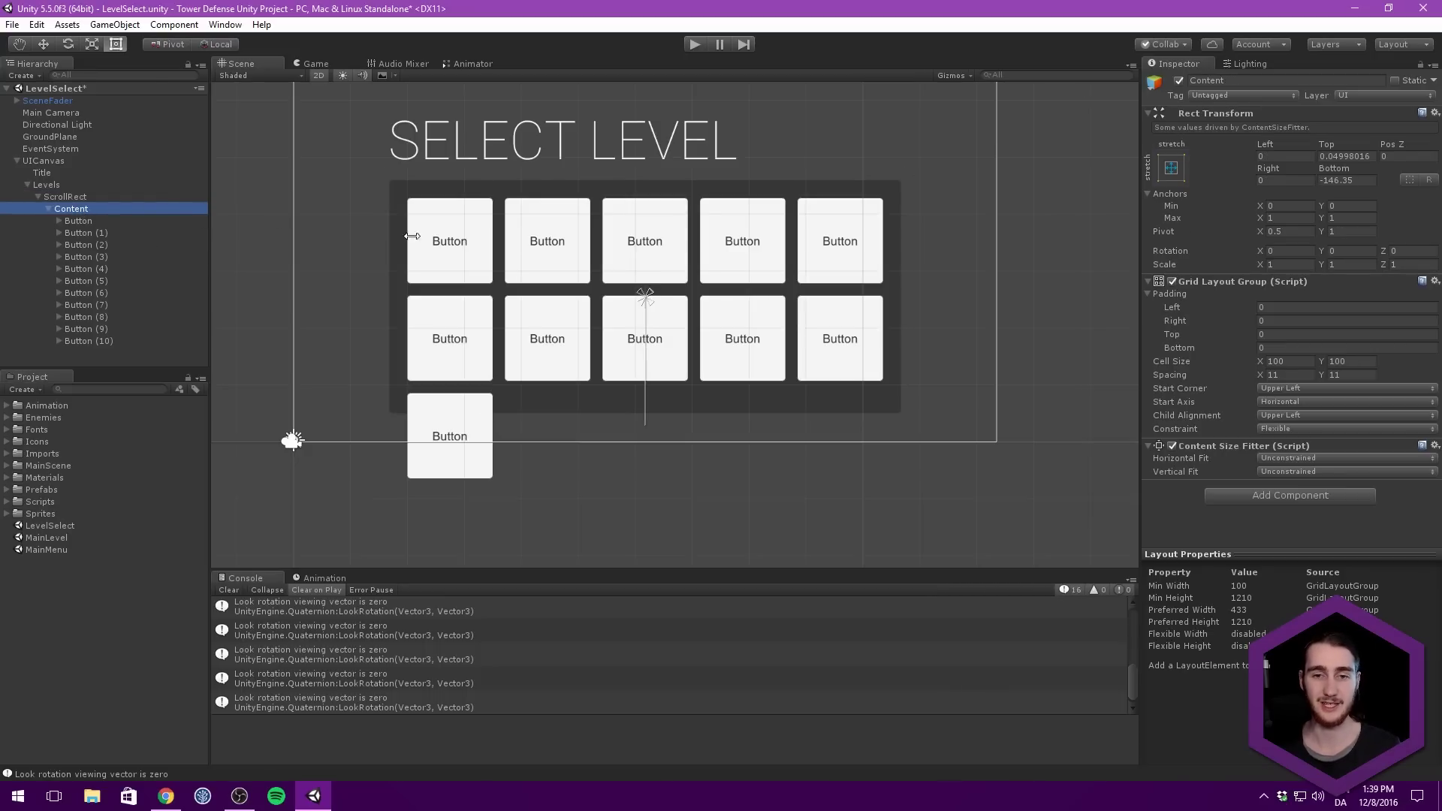
middle_drag(551, 246, 682, 331)
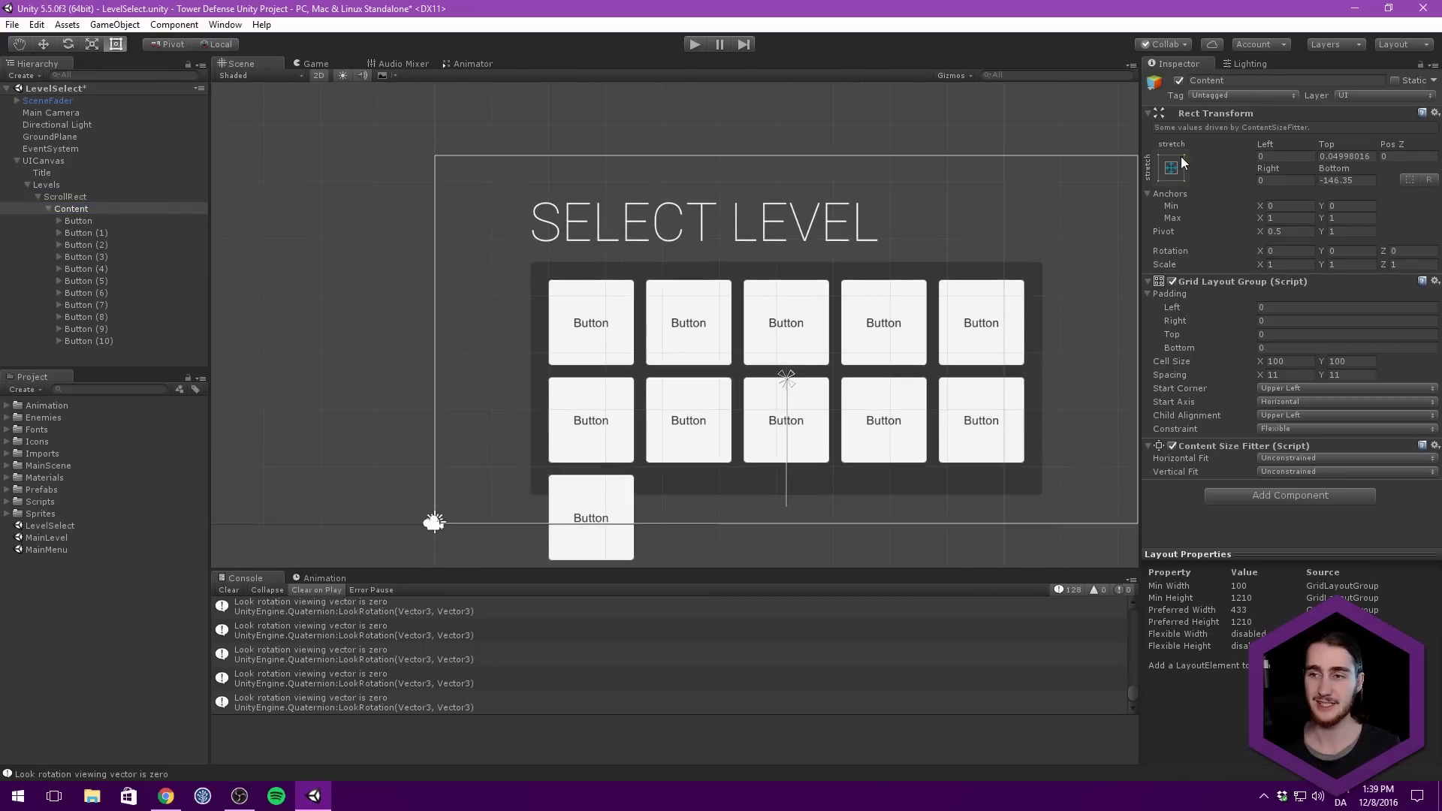
Disable Content's Content Size Fitter and reapply the stretch anchor preset in both directions.
click(1172, 446)
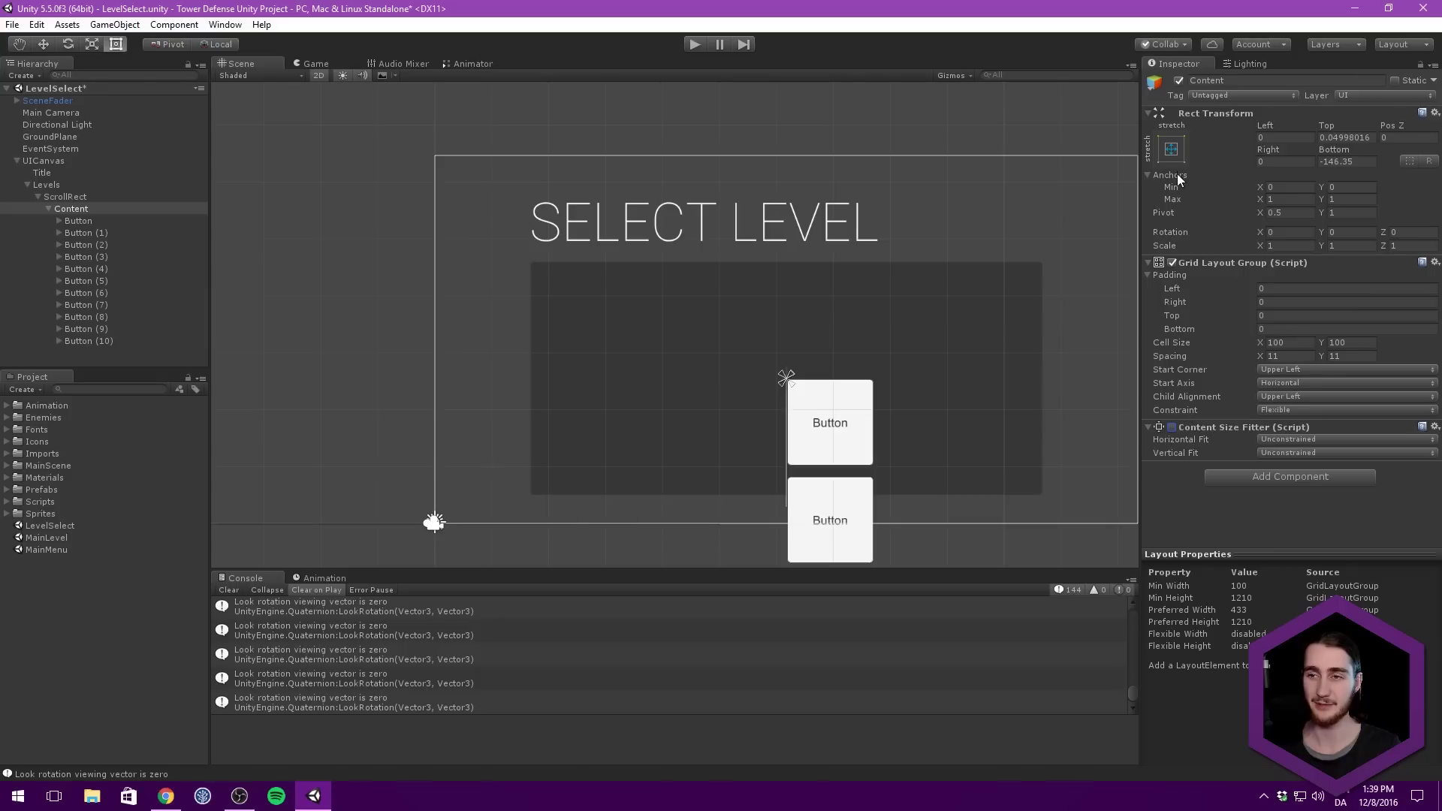
click(1170, 148)
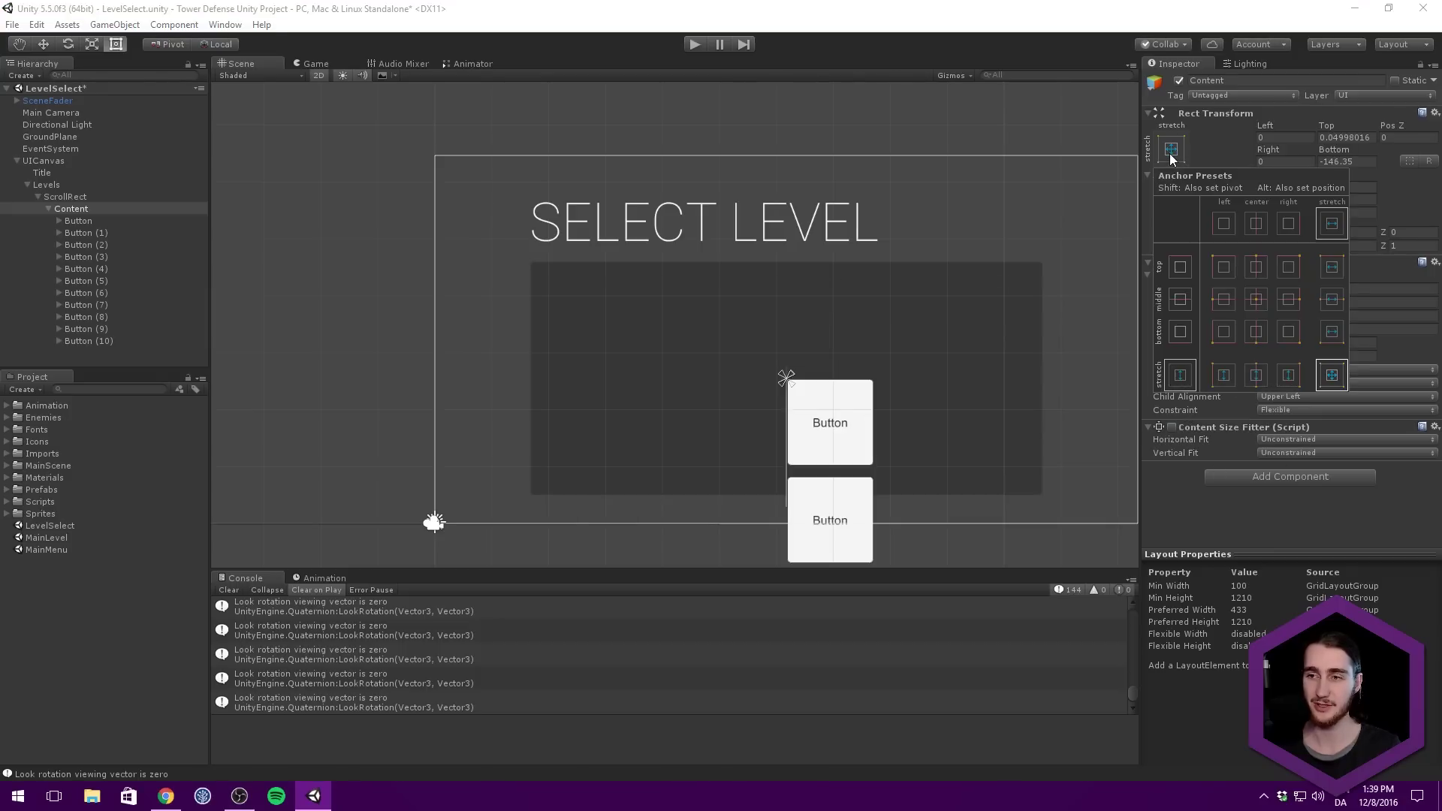
click(1331, 375)
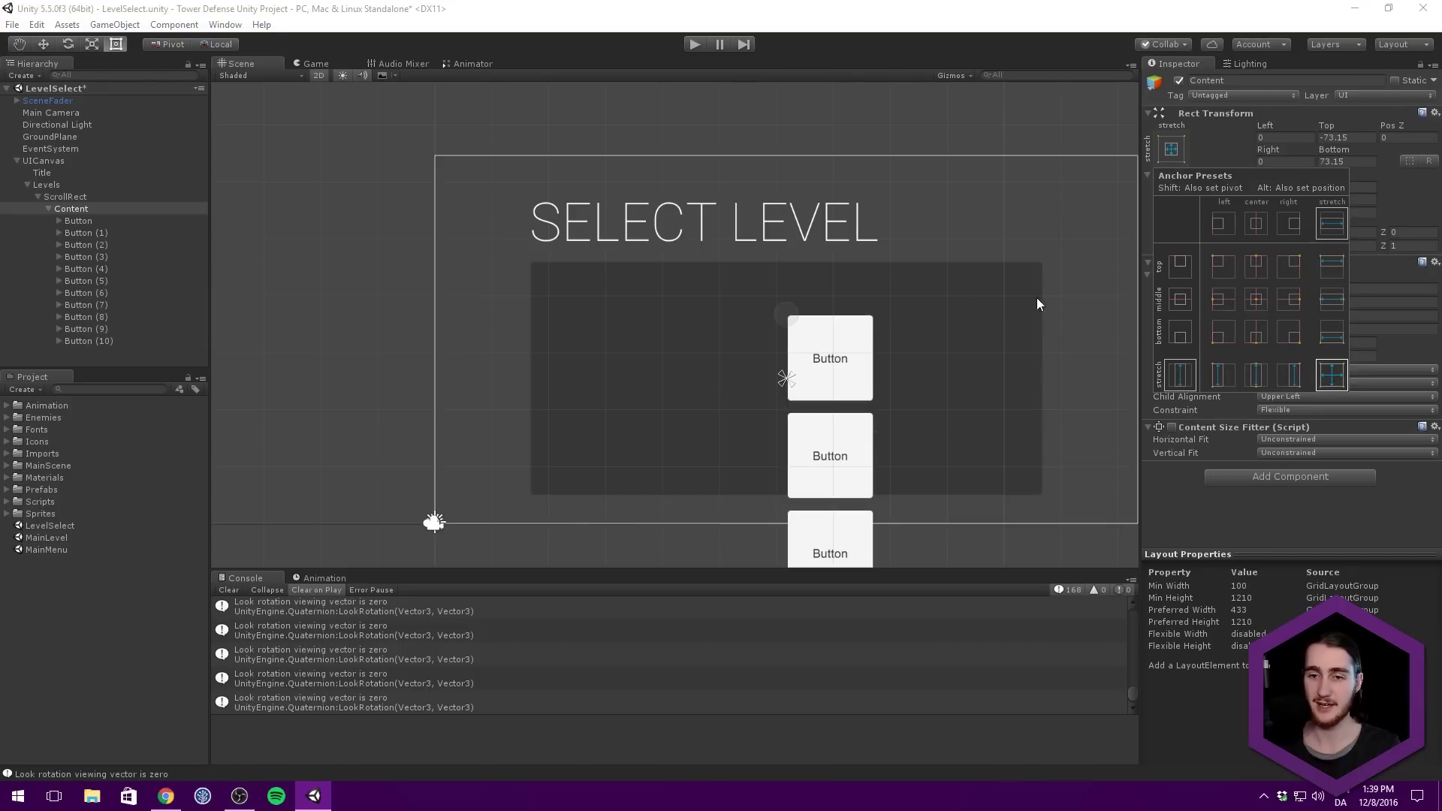
click(1036, 298)
Deactivate the Content object, frame ScrollRect in the scene, and reactivate Content to refresh its button grid.
double_click(82, 209)
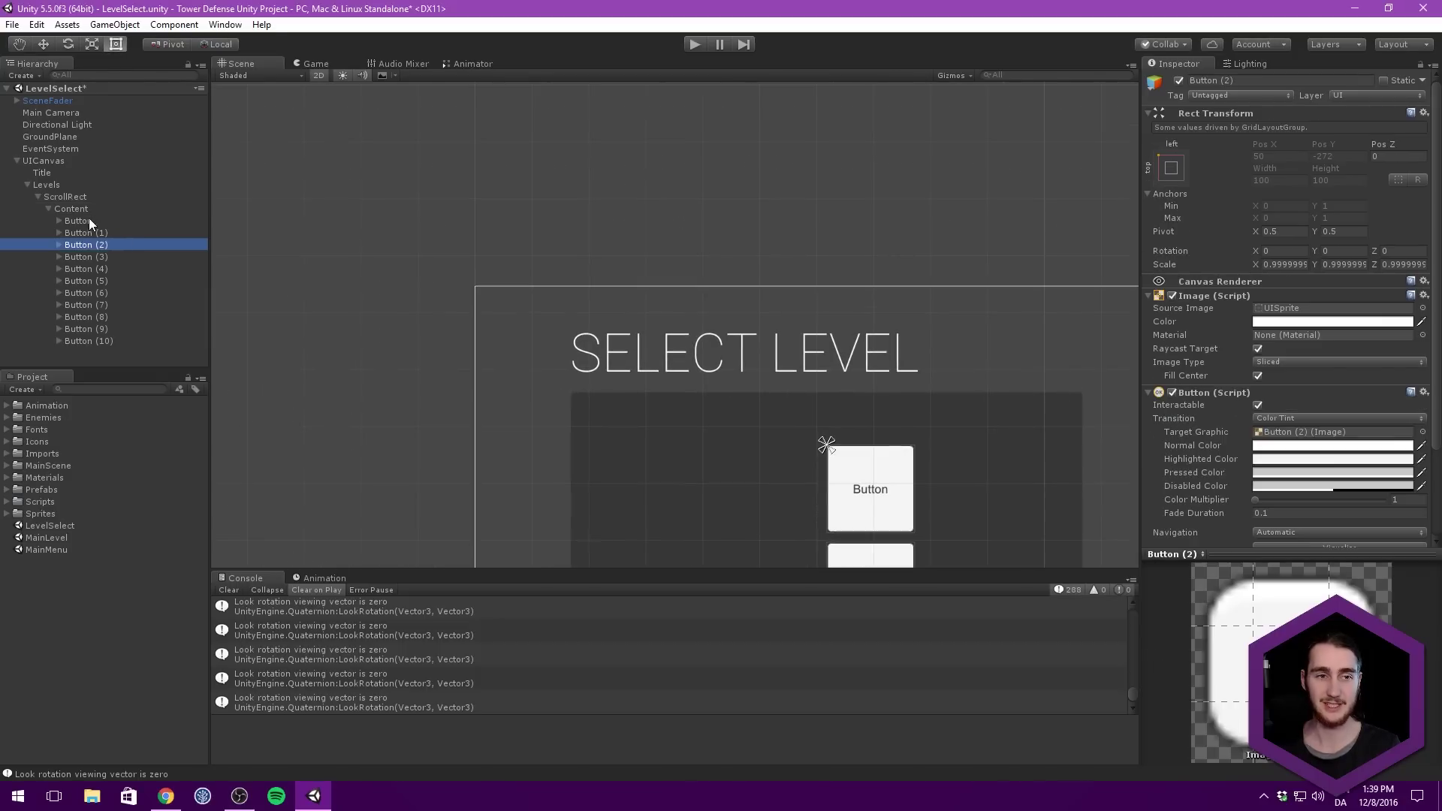
click(1179, 80)
click(1179, 80)
click(1179, 79)
click(54, 198)
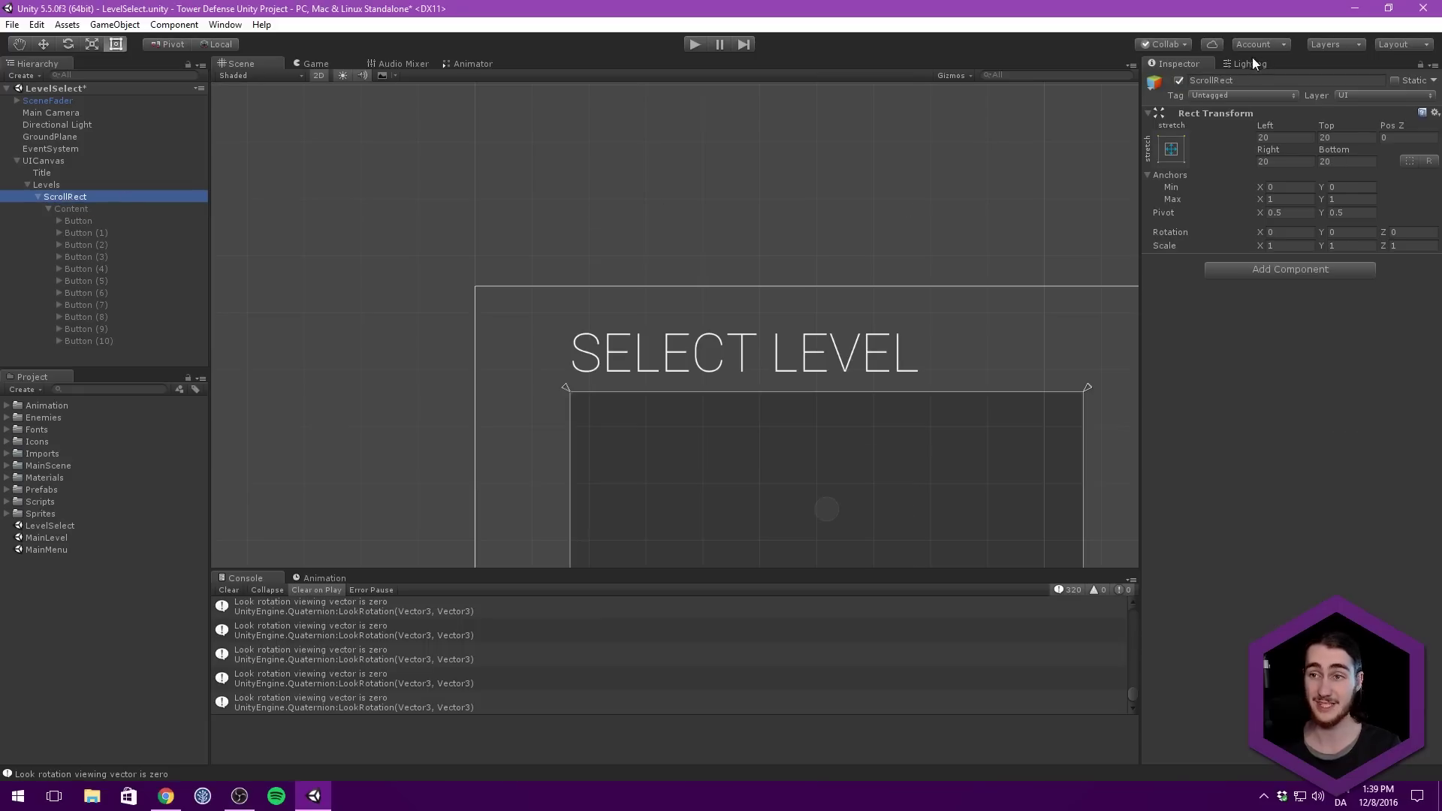
key(f)
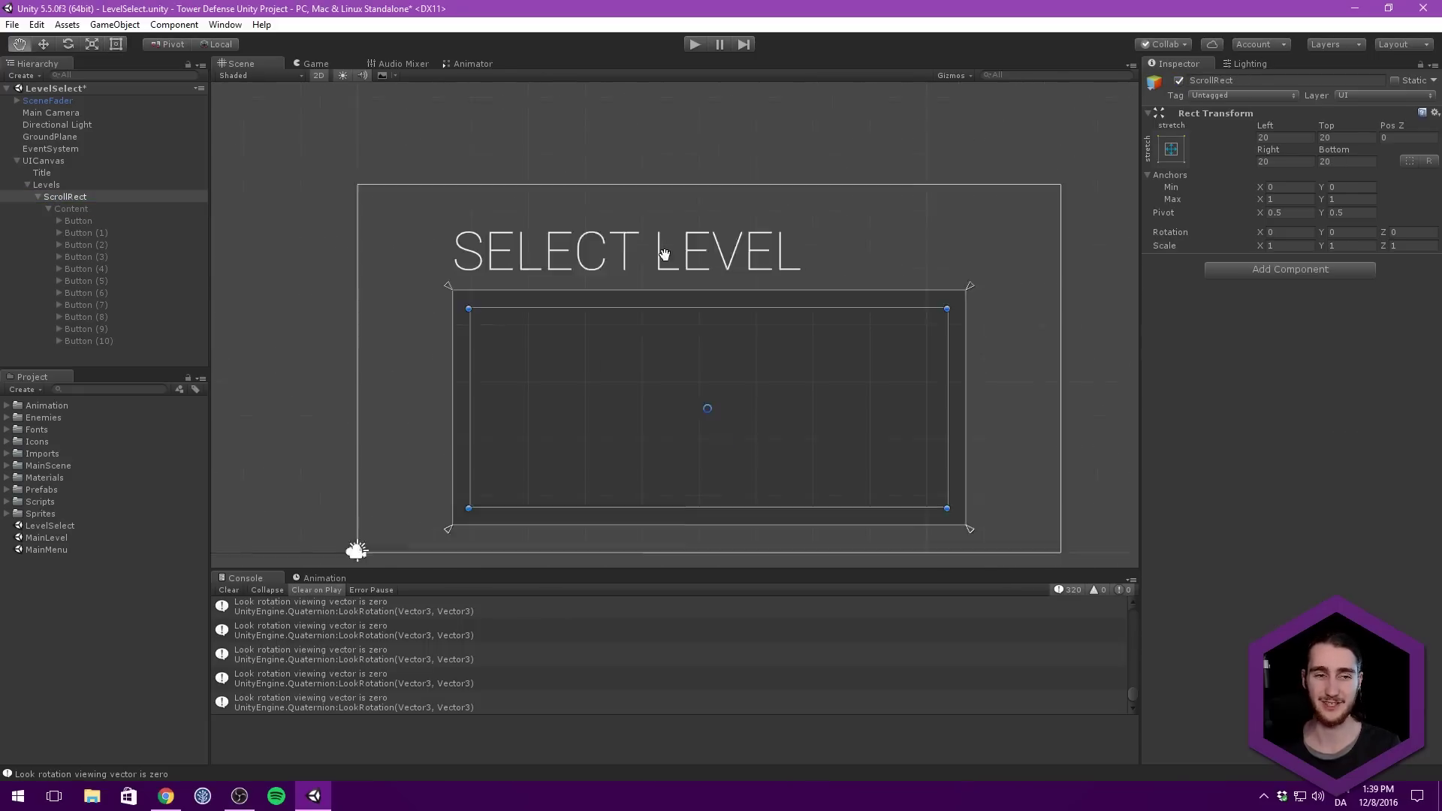
click(117, 209)
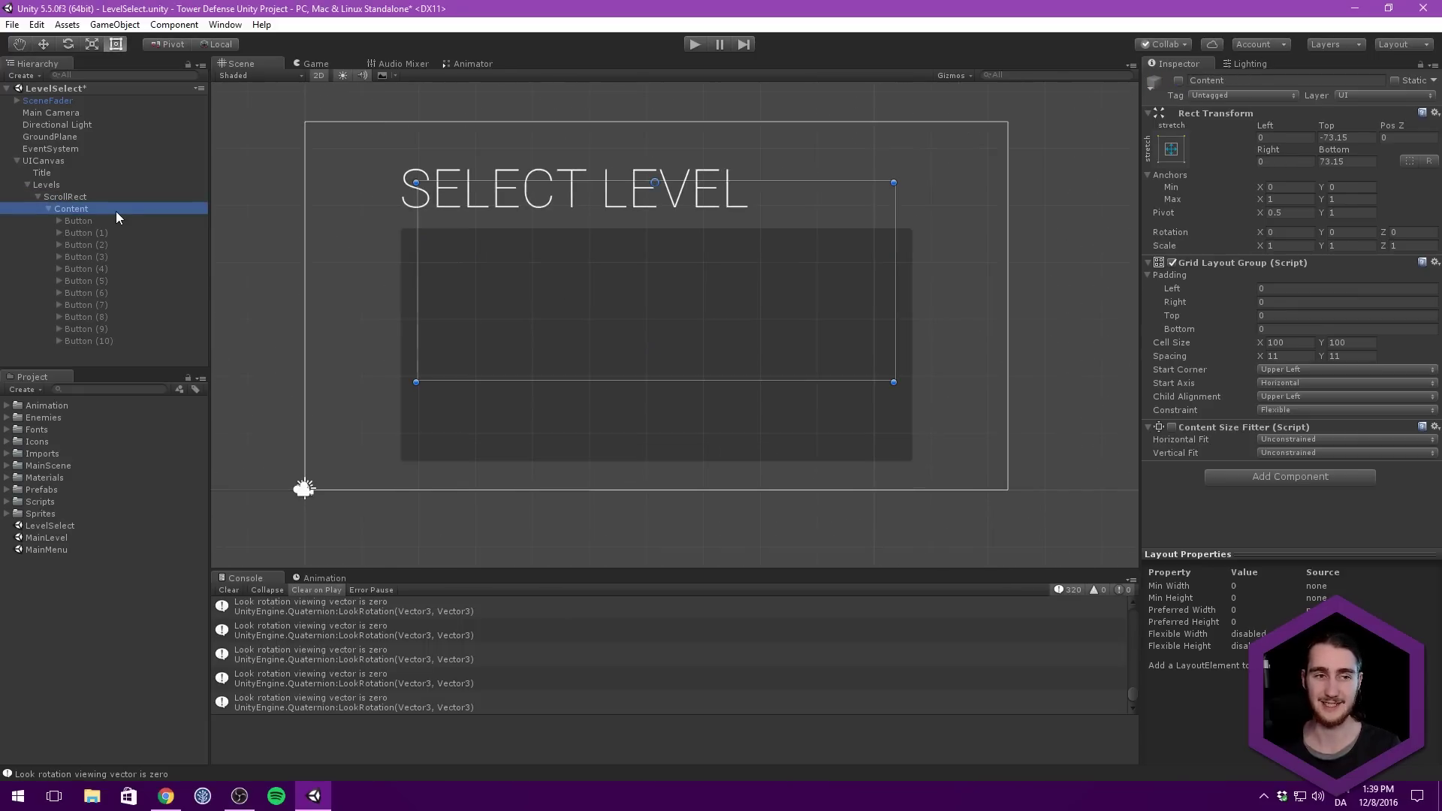
click(1179, 81)
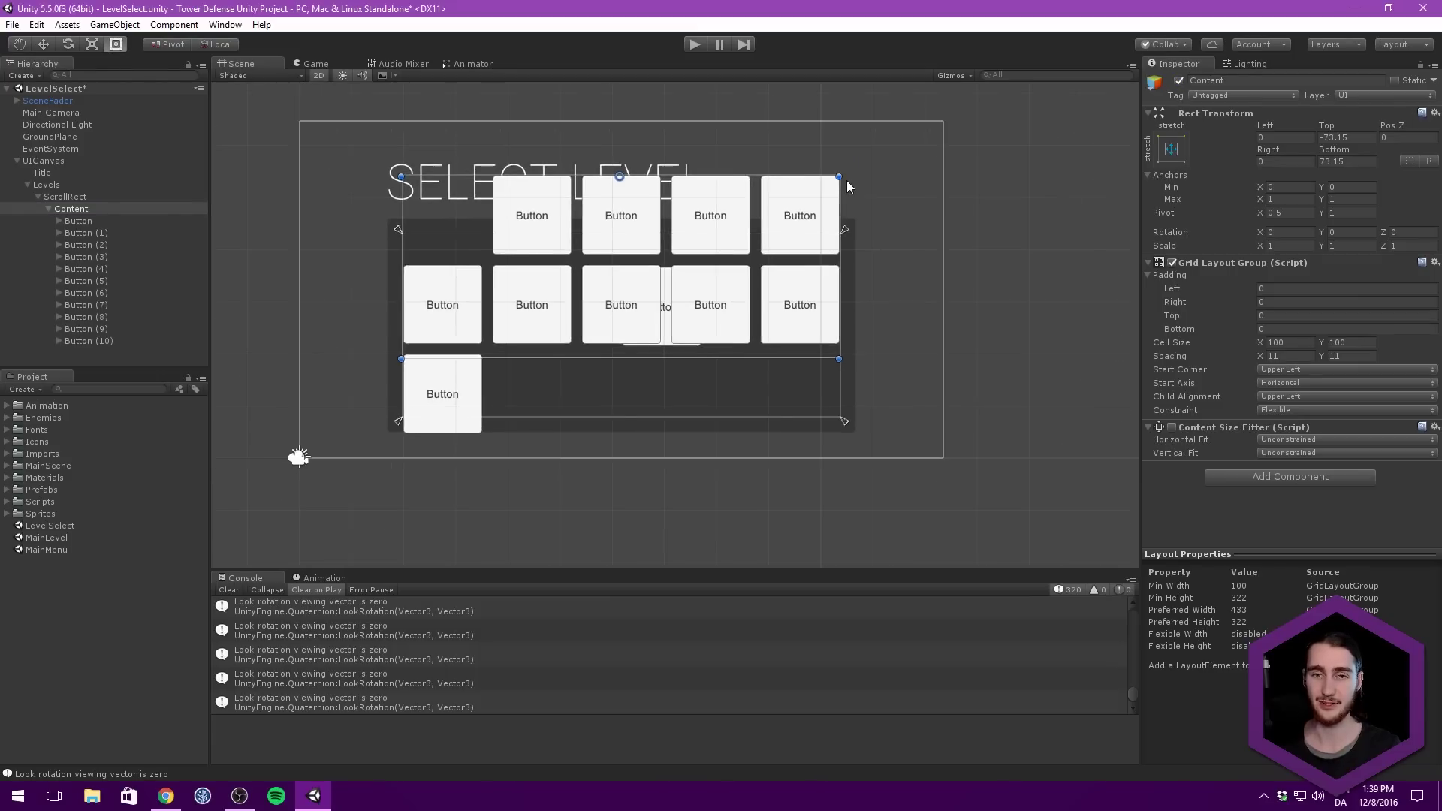
Anchor Content with the stretch preset in both directions, setting its position too, so it realigns with ScrollRect.
click(1170, 149)
alt+click(1325, 378)
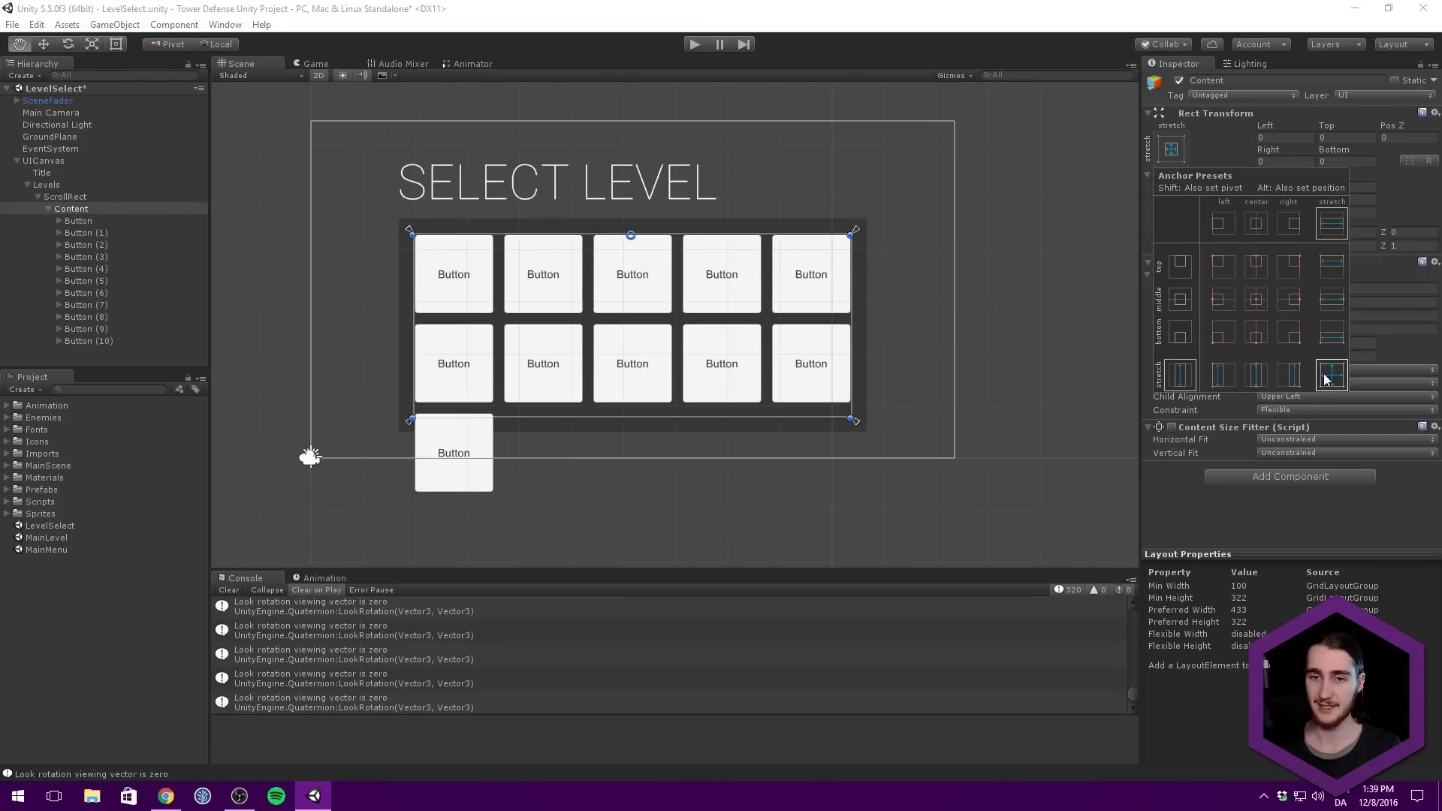
click(893, 227)
middle_drag(894, 227, 878, 243)
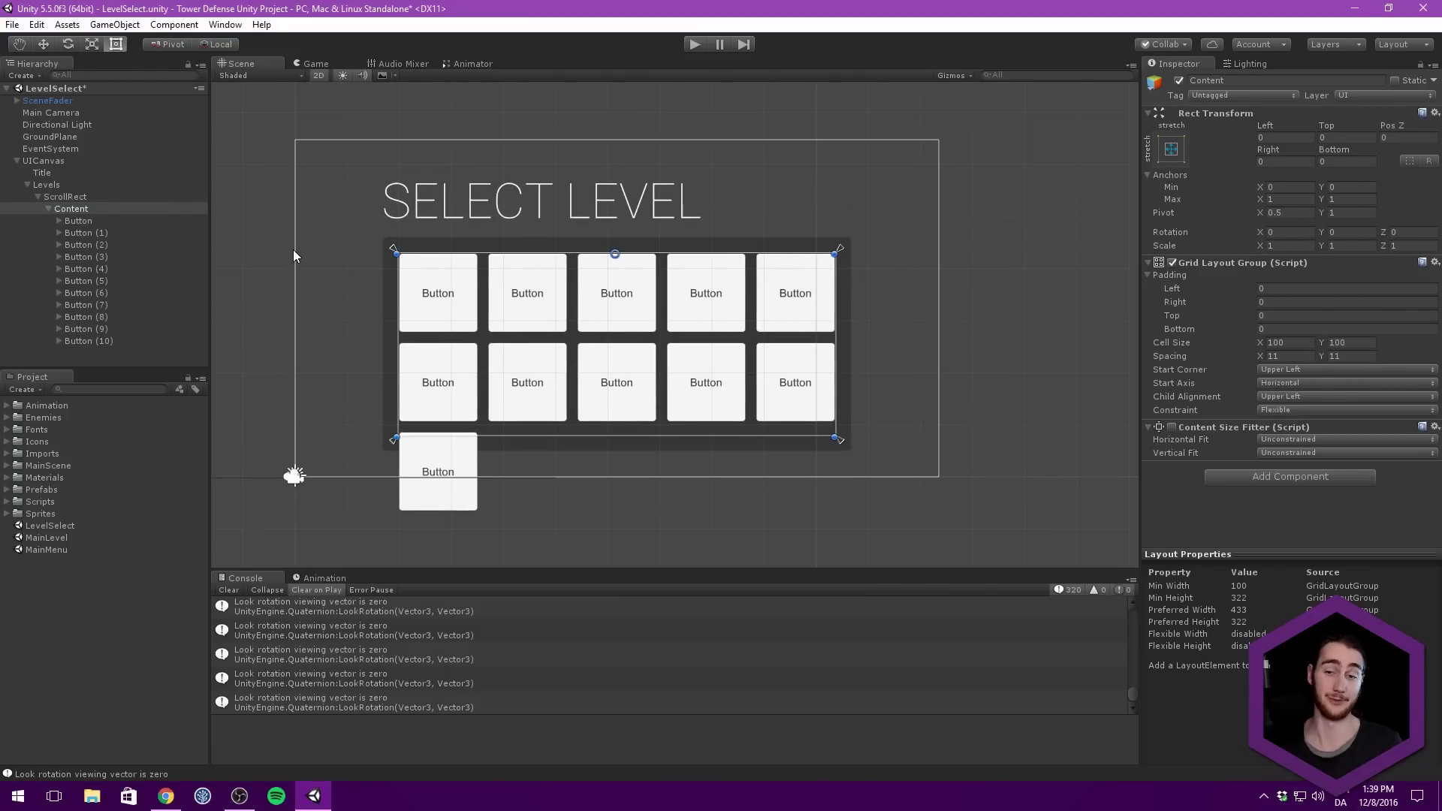
scroll(355, 228, up, 3)
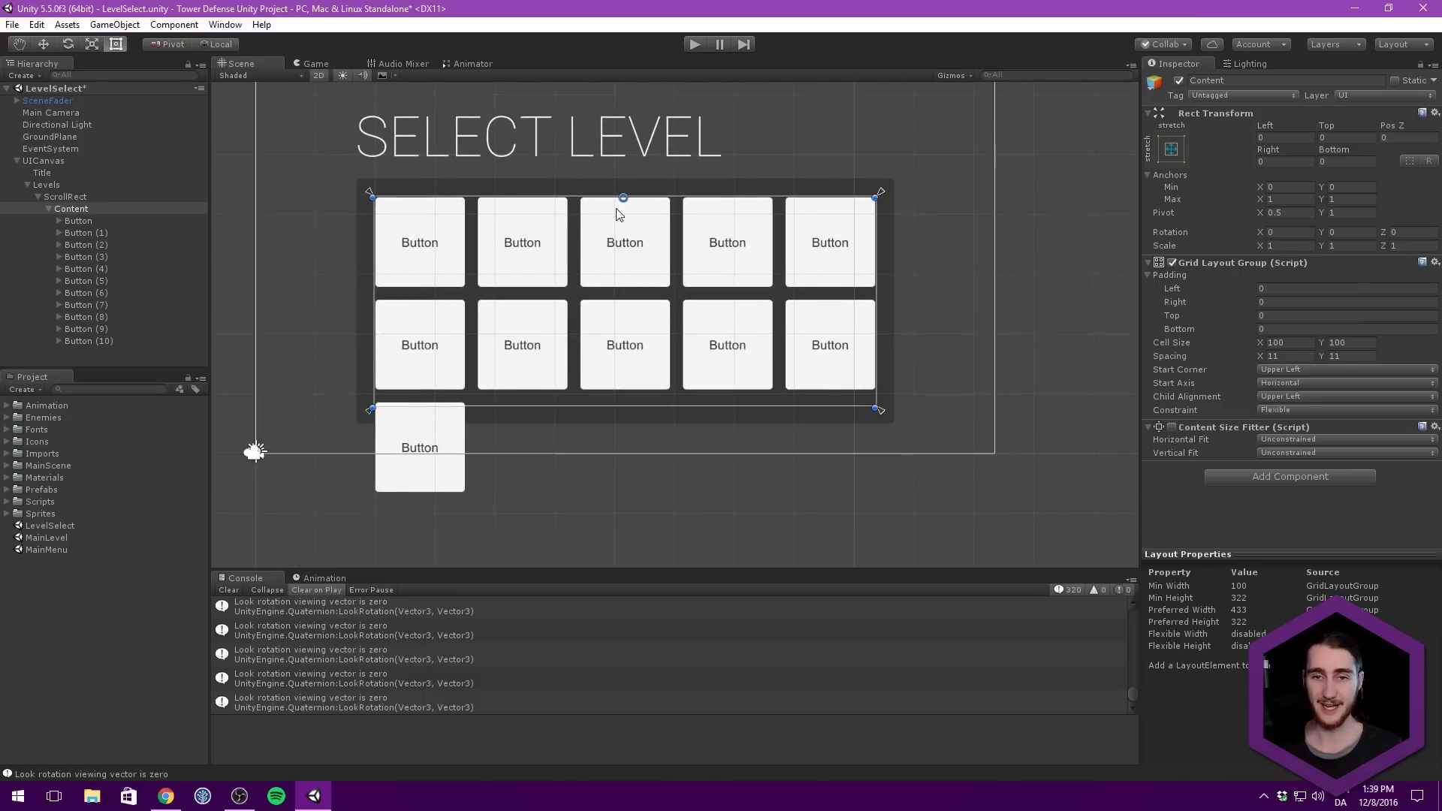
Enable Content's Content Size Fitter and set its Vertical Fit to Preferred Size.
click(1173, 426)
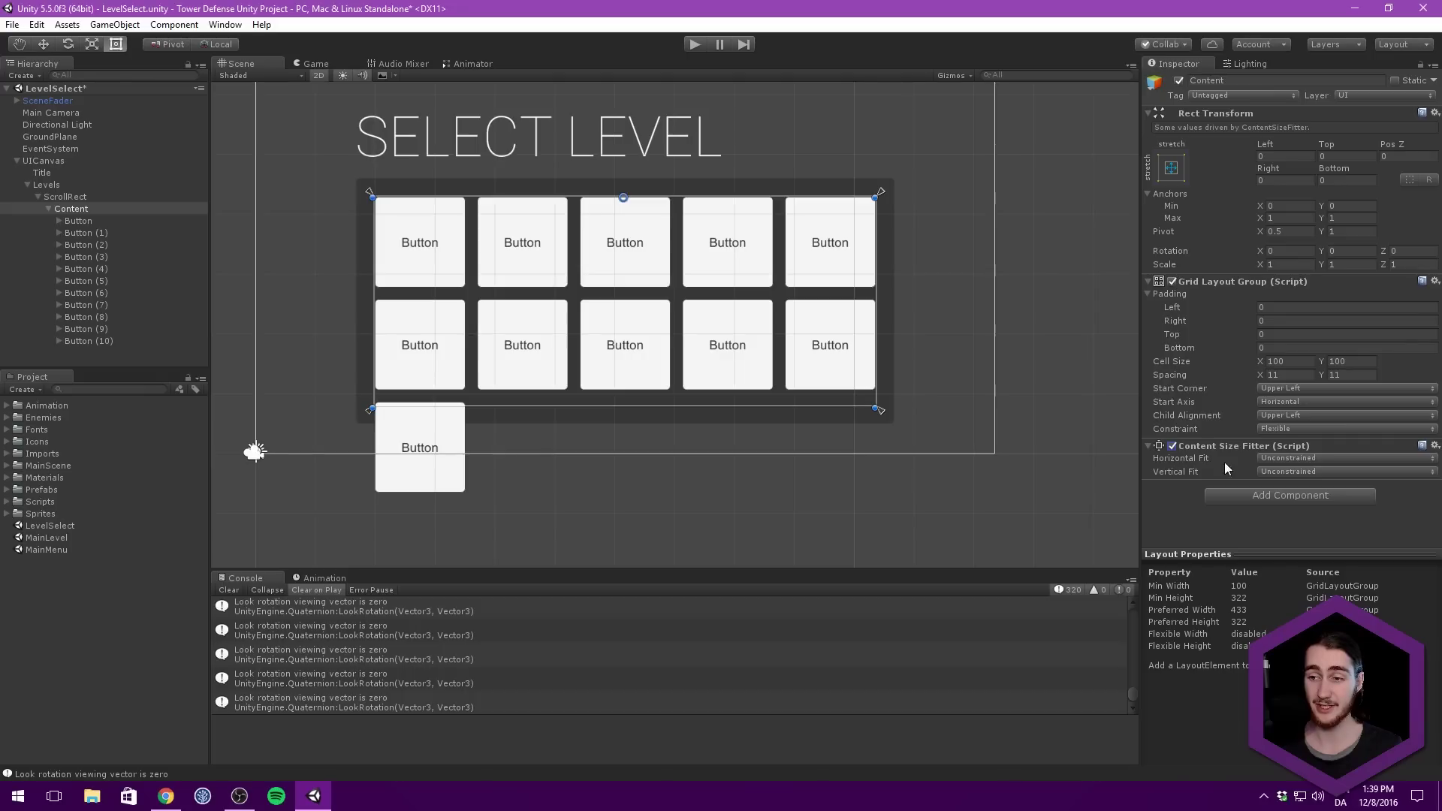
click(1283, 470)
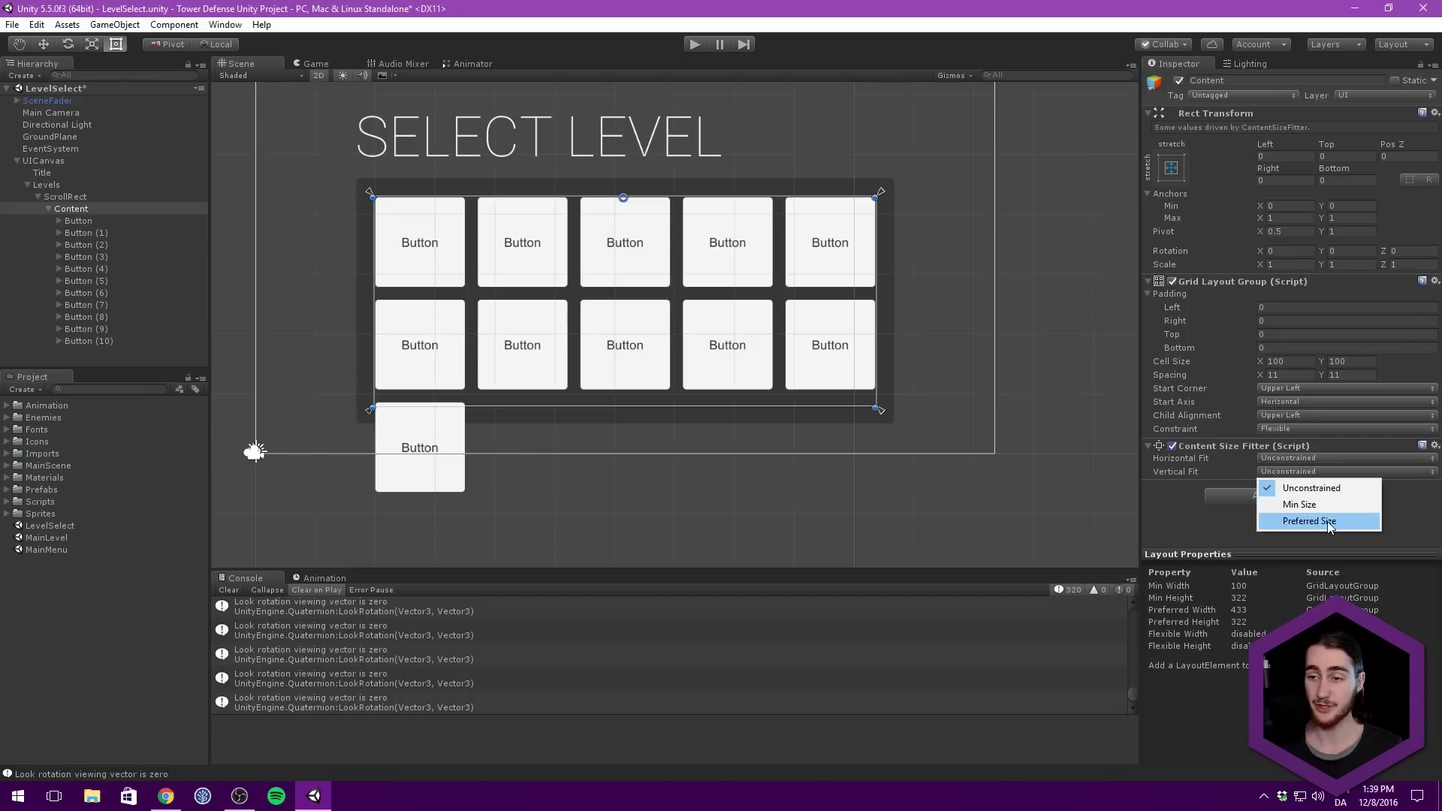
click(1309, 521)
middle_drag(621, 454, 629, 421)
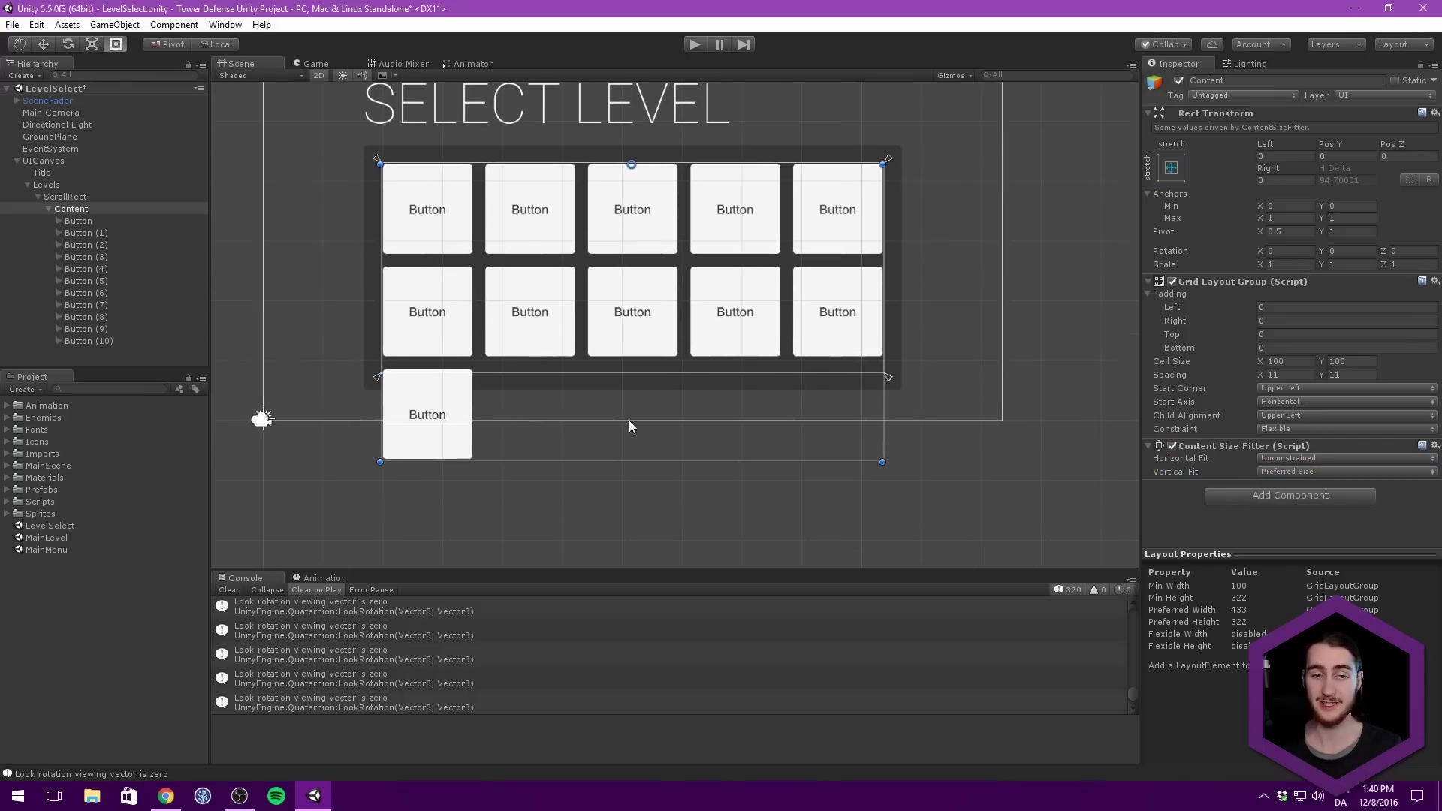
Delete Button (10) to test how Content's bounds adapt, and undo the deletion.
click(110, 341)
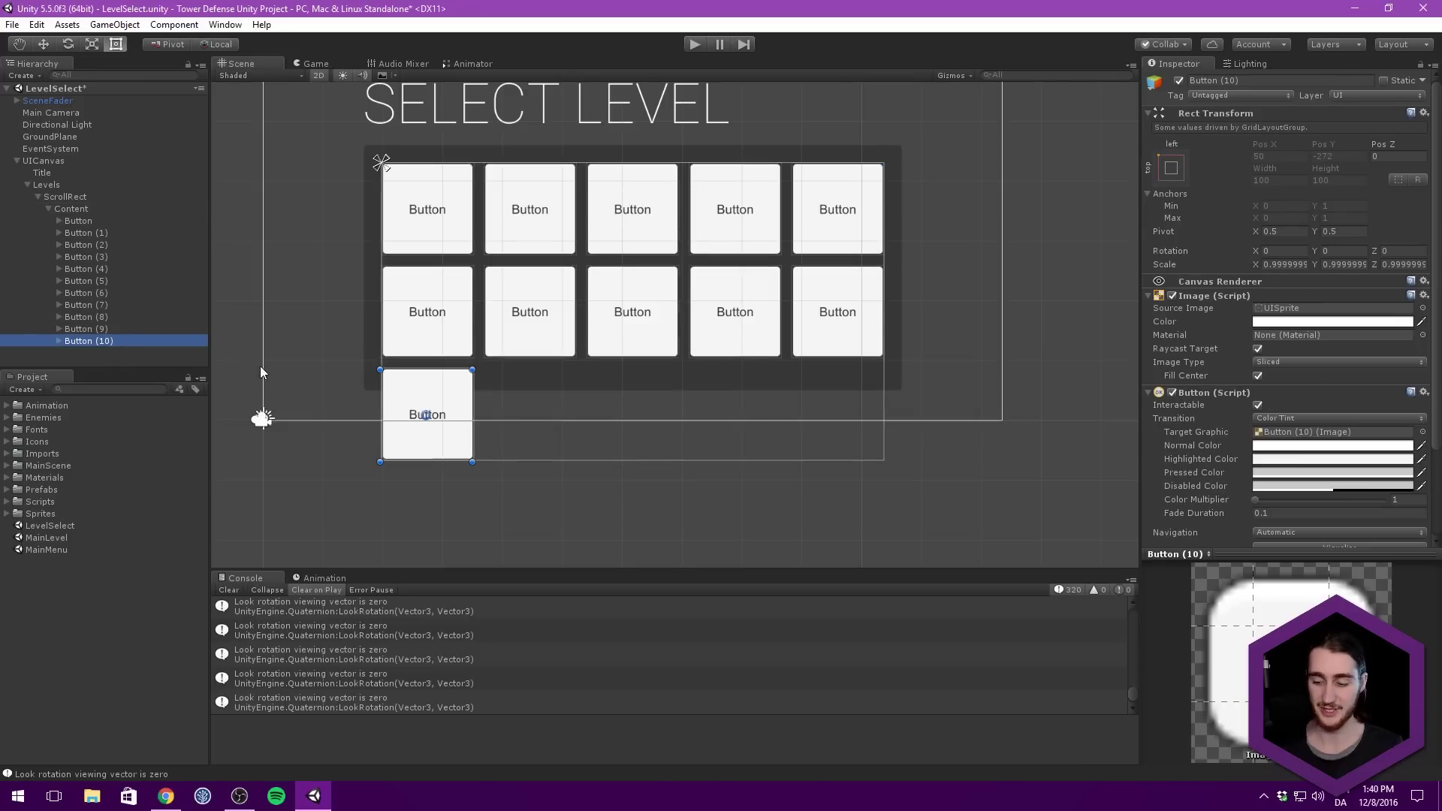
key(Delete)
click(102, 208)
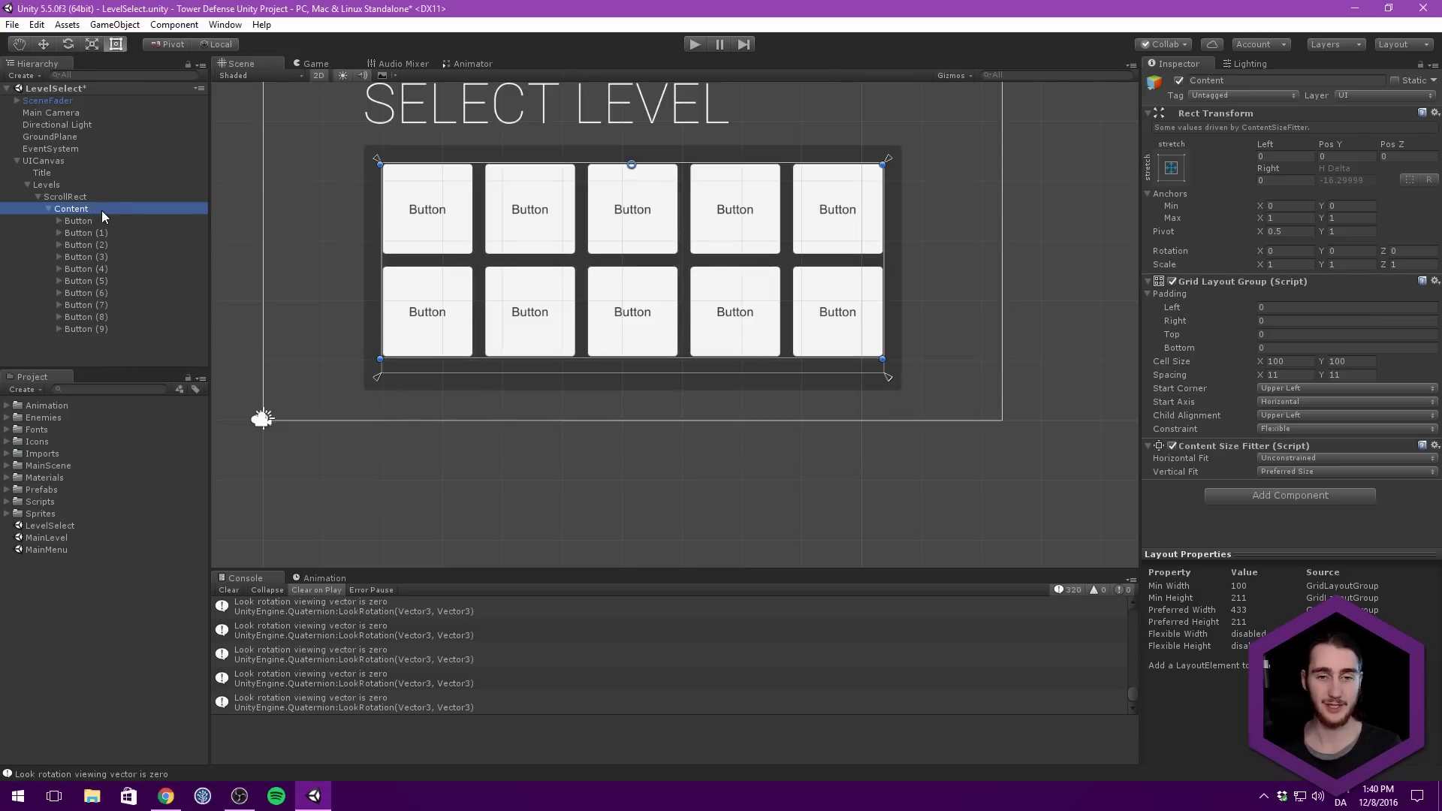
key(ctrl+z)
key(ctrl+z)
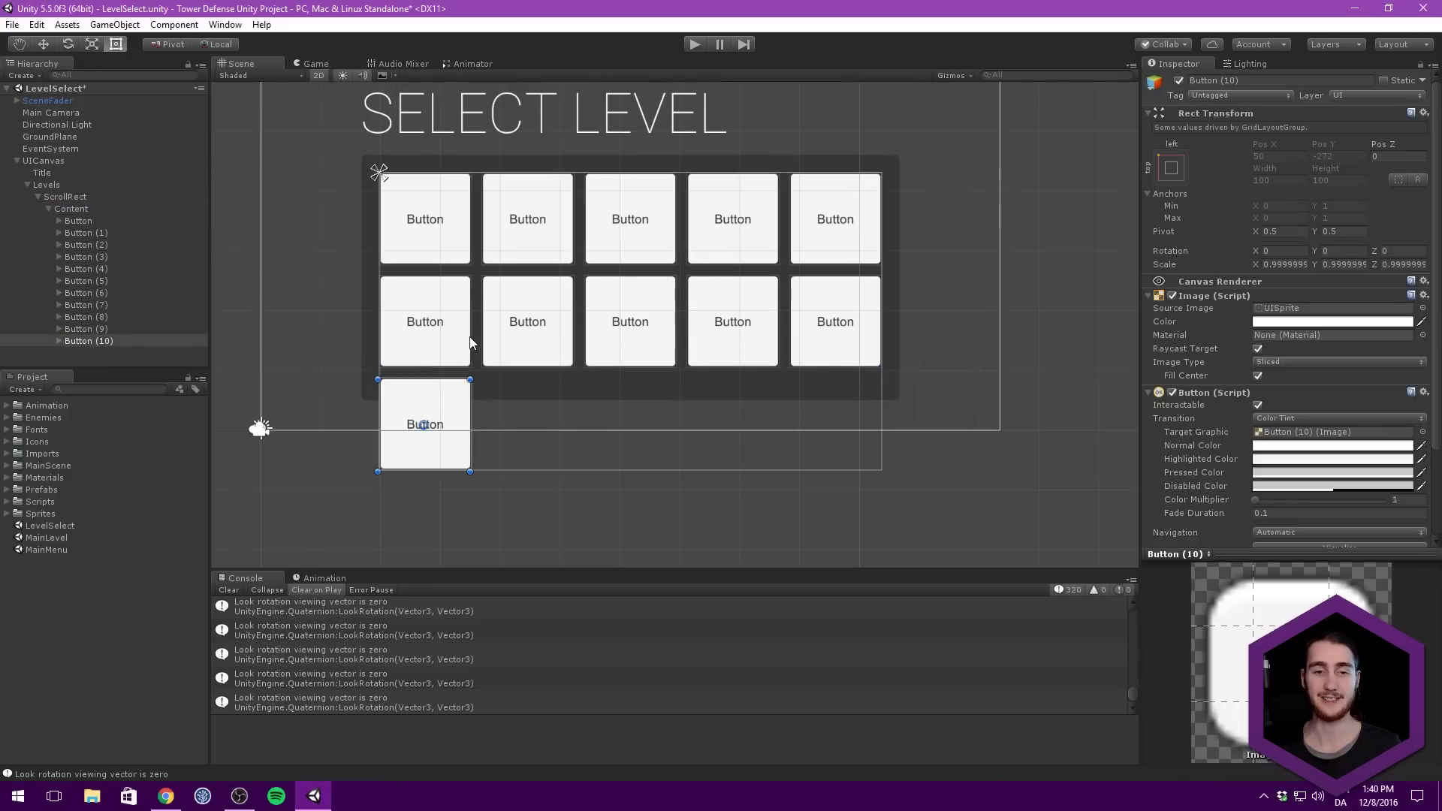
Delete Button (1) through Button (10) from Content, keeping only the first button.
click(104, 199)
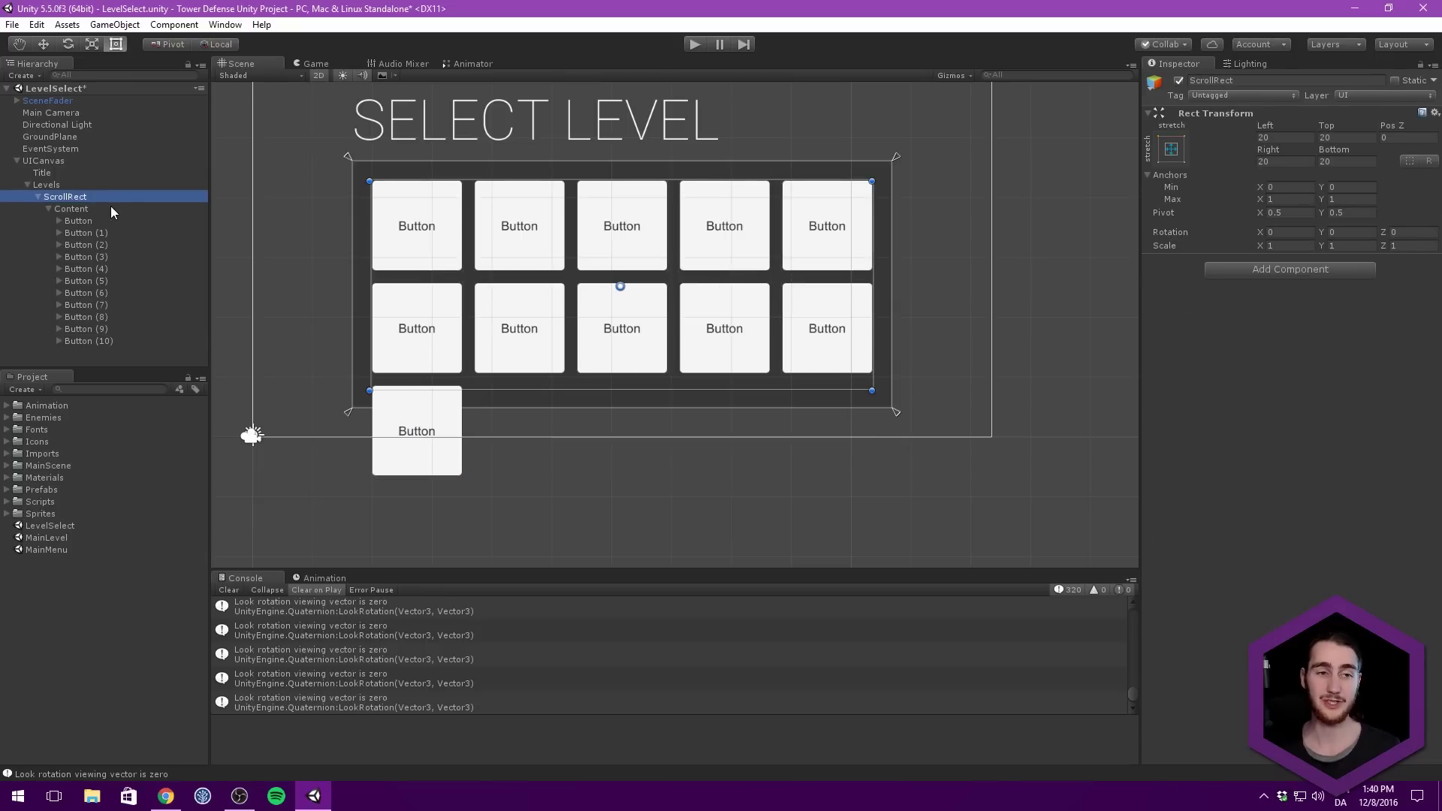
click(111, 218)
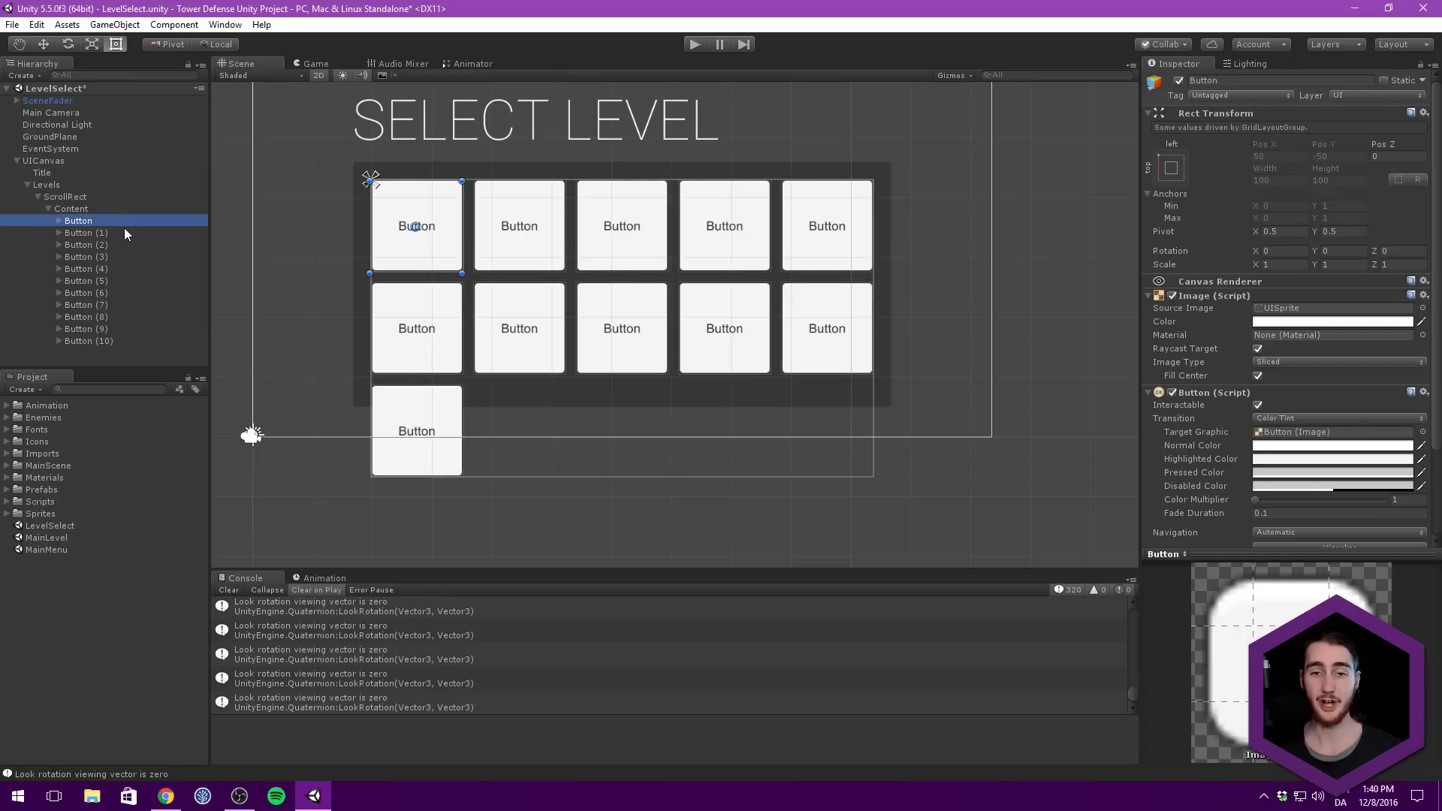
mouse_move(275, 239)
middle_down()
mouse_move(251, 255)
mouse_move(270, 253)
middle_up()
click(111, 232)
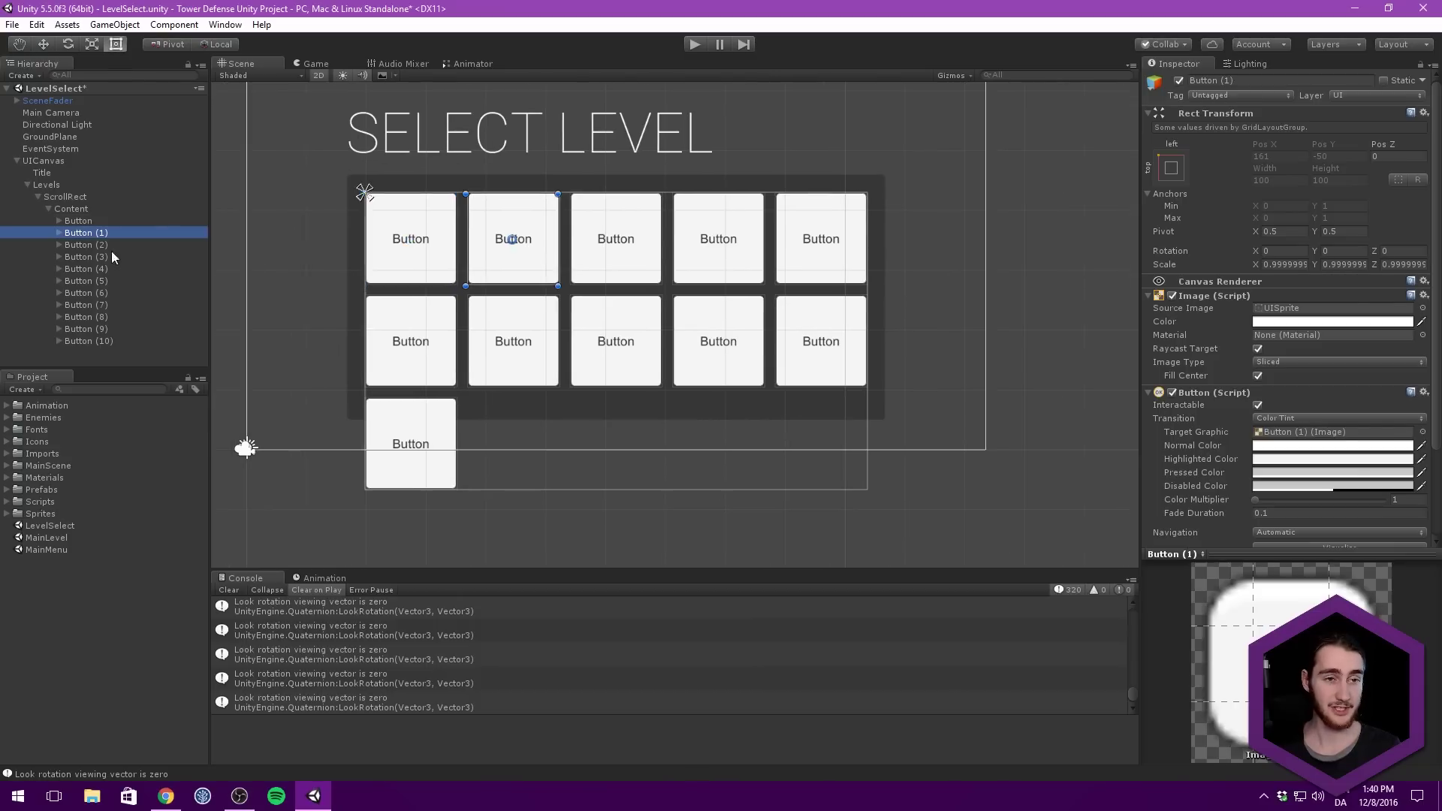
shift+click(129, 341)
key(Delete)
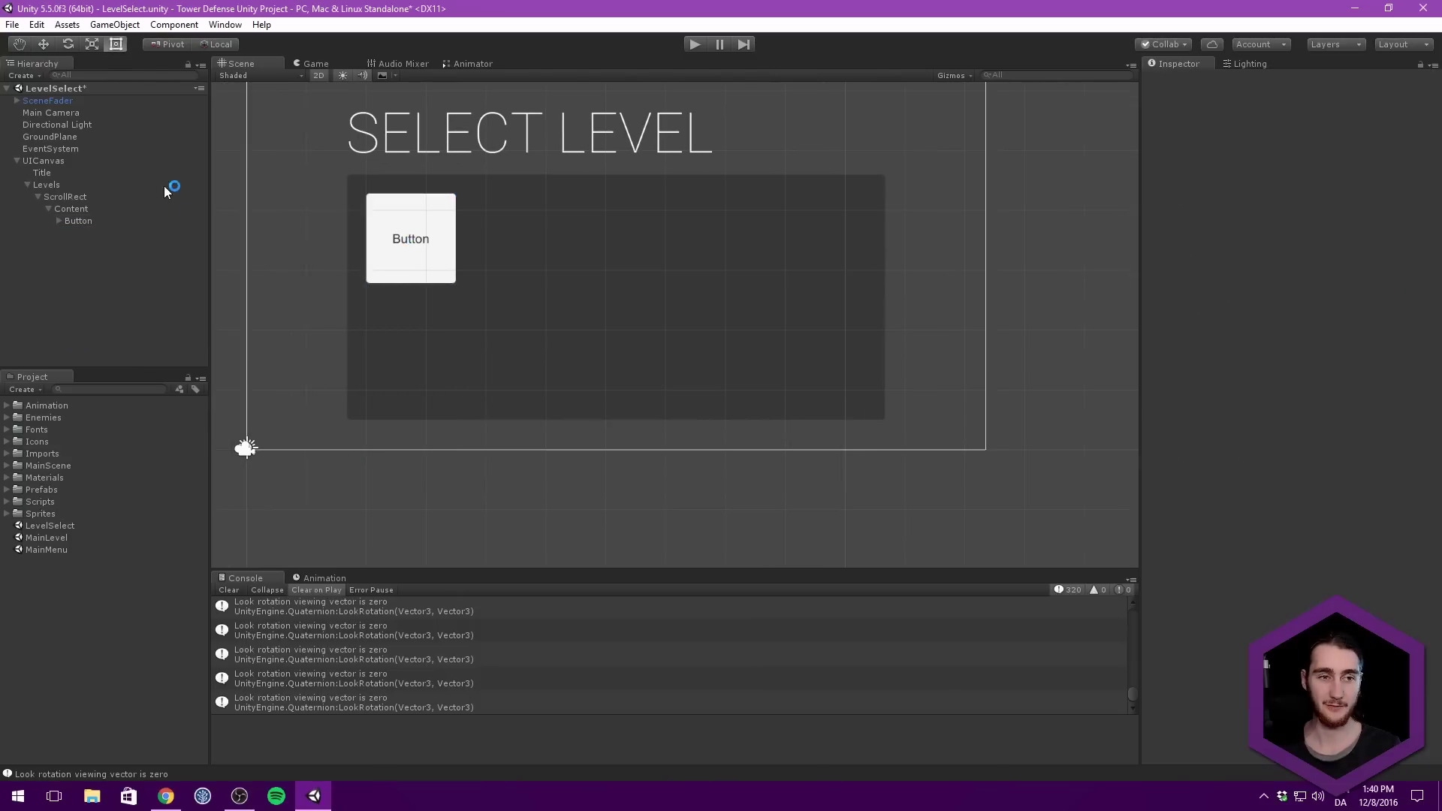
Rename the remaining button LevelButton and preview it in the Game view.
click(93, 222)
key(F2)
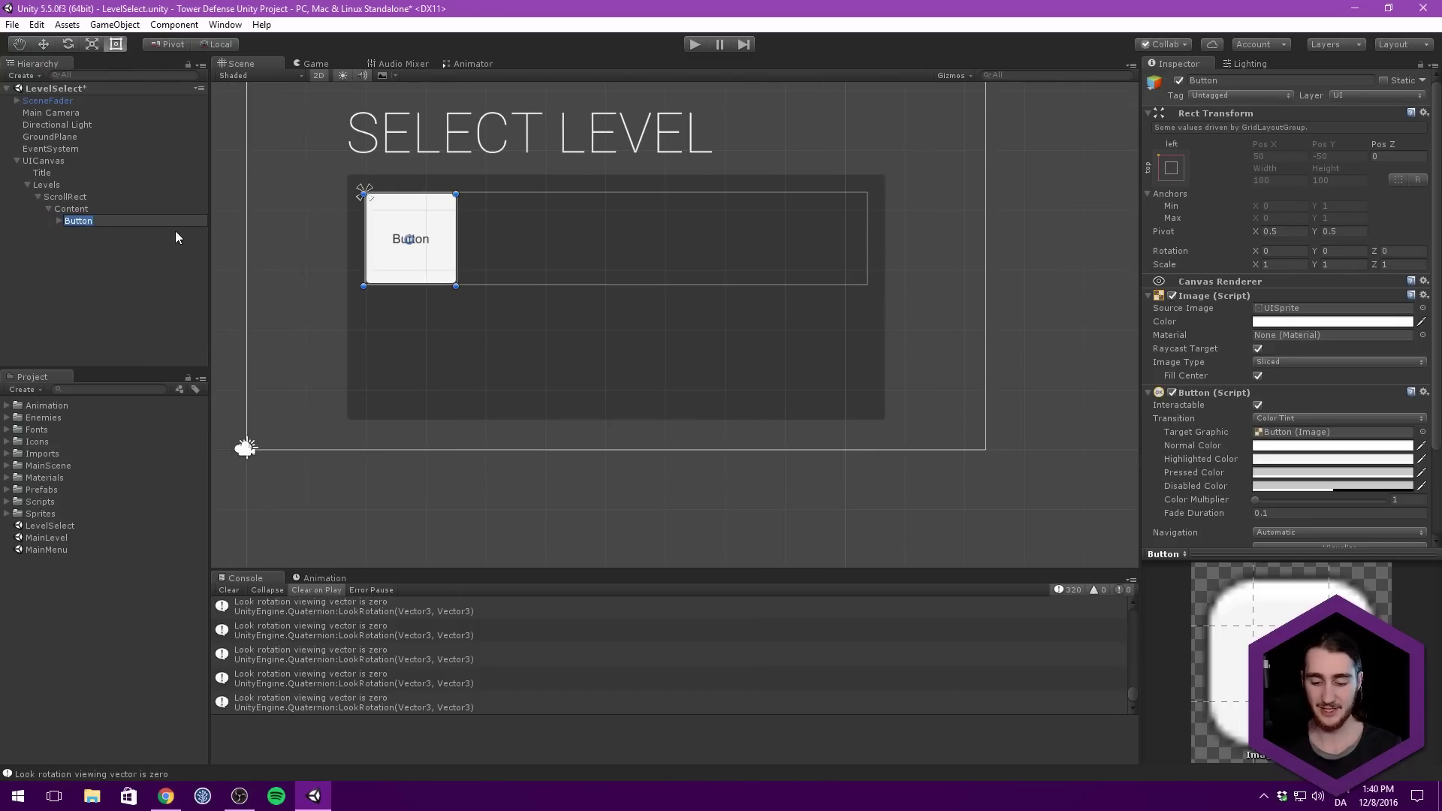
text(LevelButton)
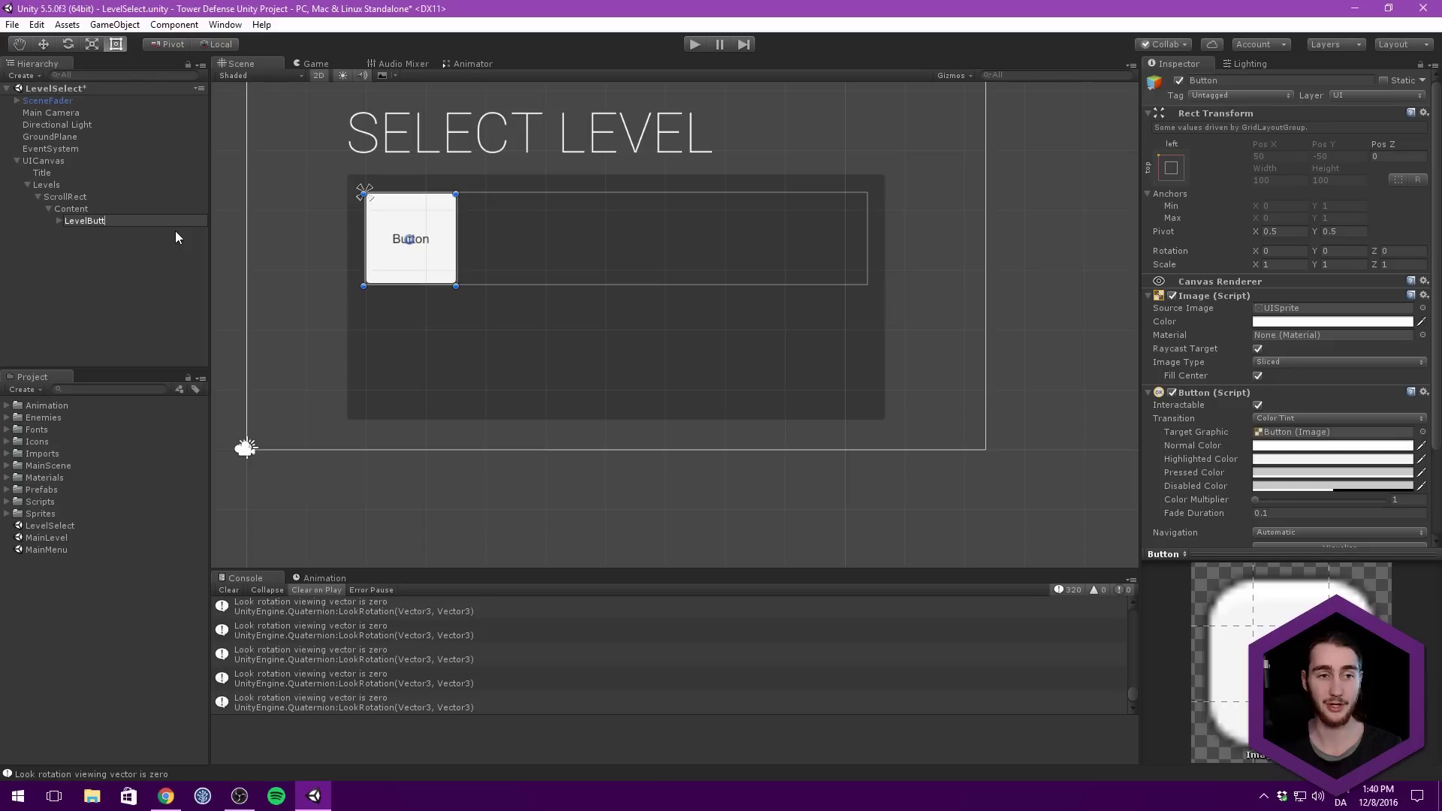
key(Return)
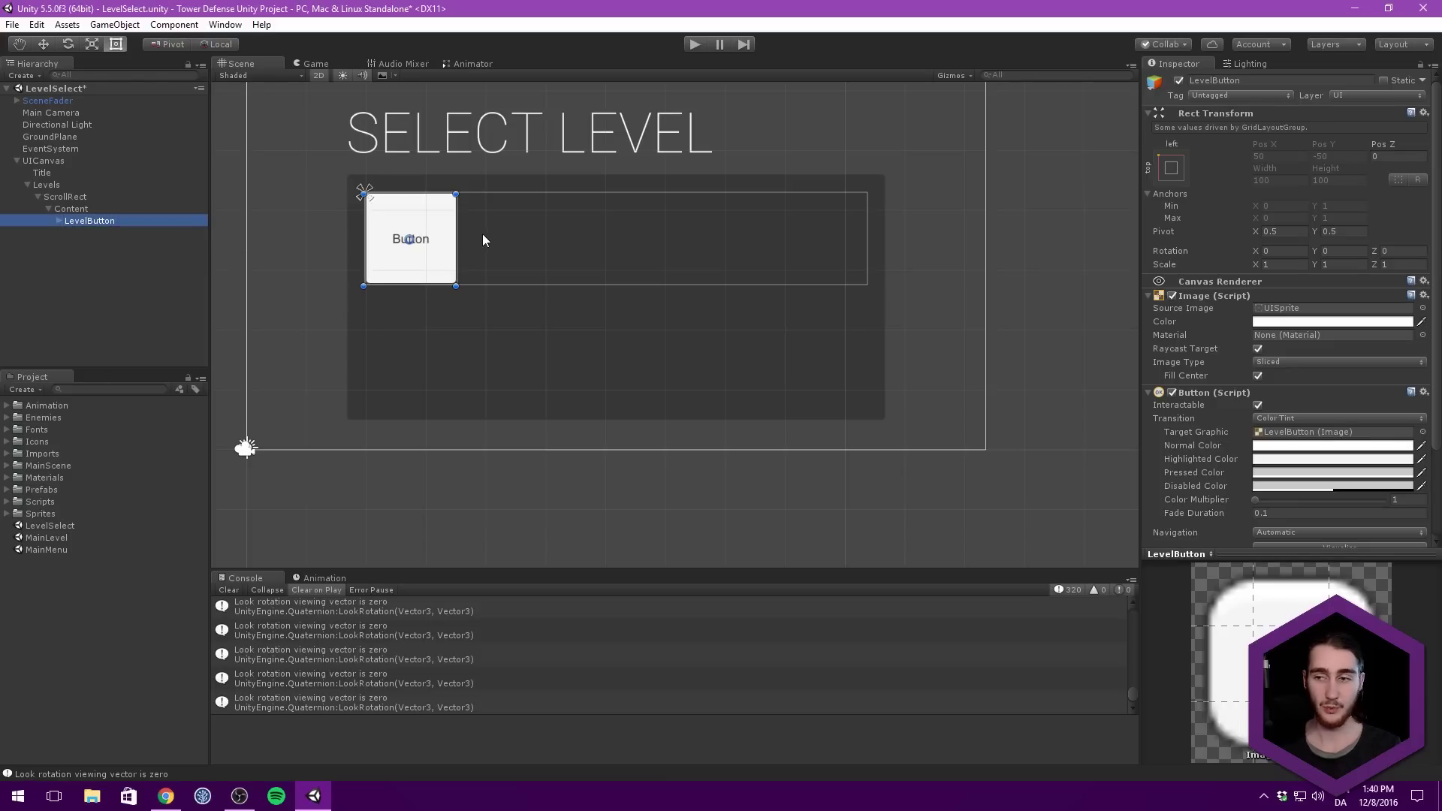
middle_drag(420, 269, 408, 290)
middle_drag(544, 240, 591, 238)
click(314, 64)
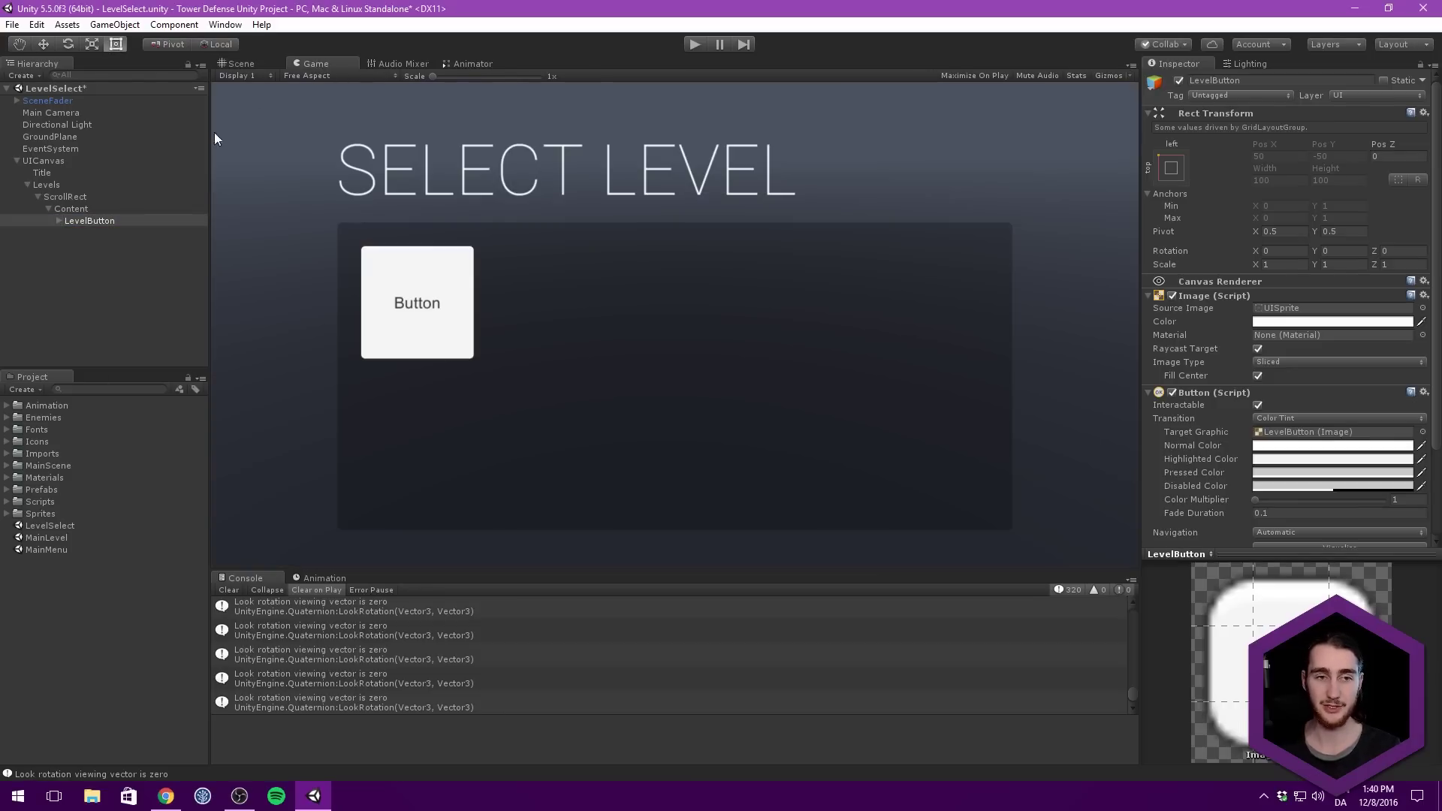
click(240, 64)
Change the label text of LevelButton to 1.
click(66, 221)
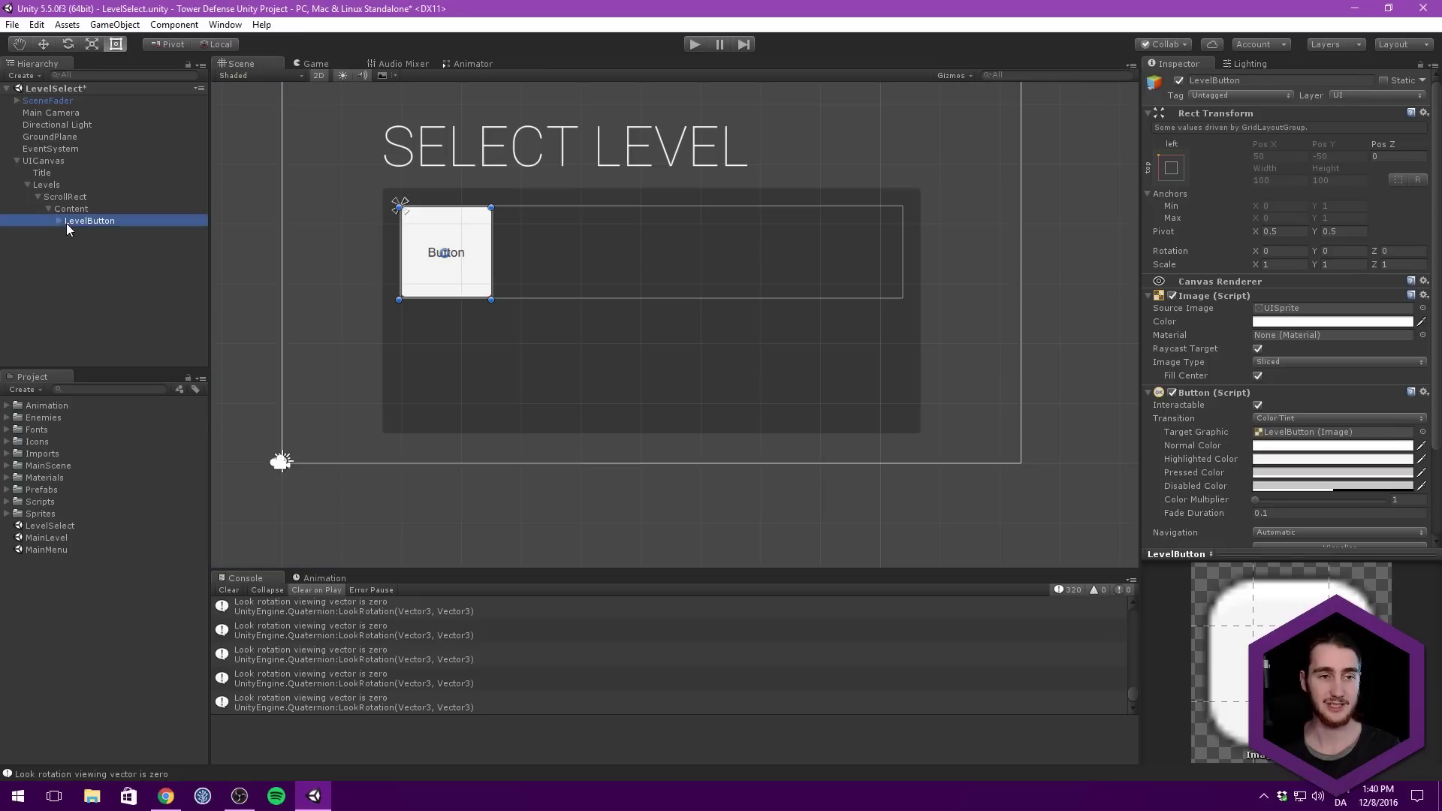
click(105, 233)
click(1290, 310)
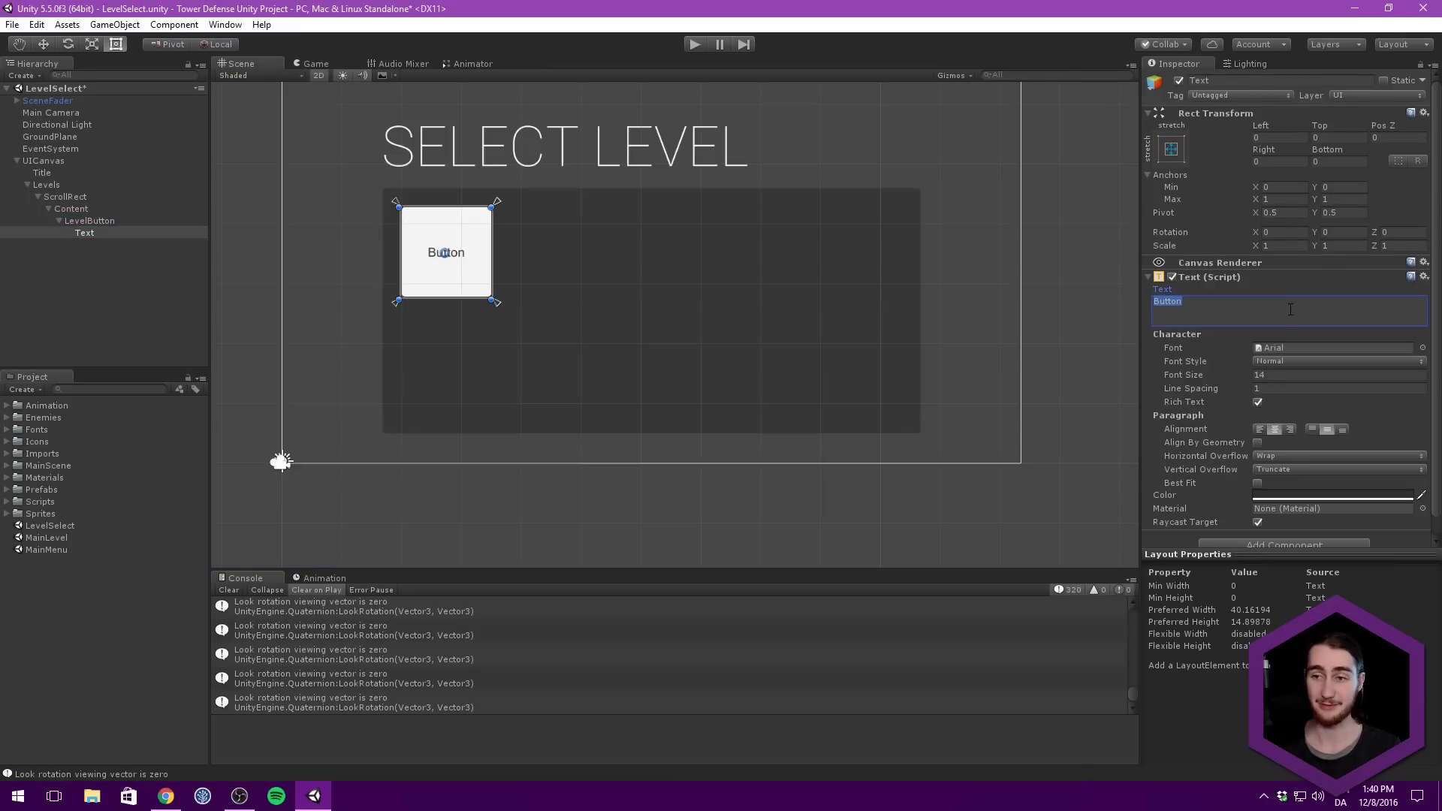
text(1)
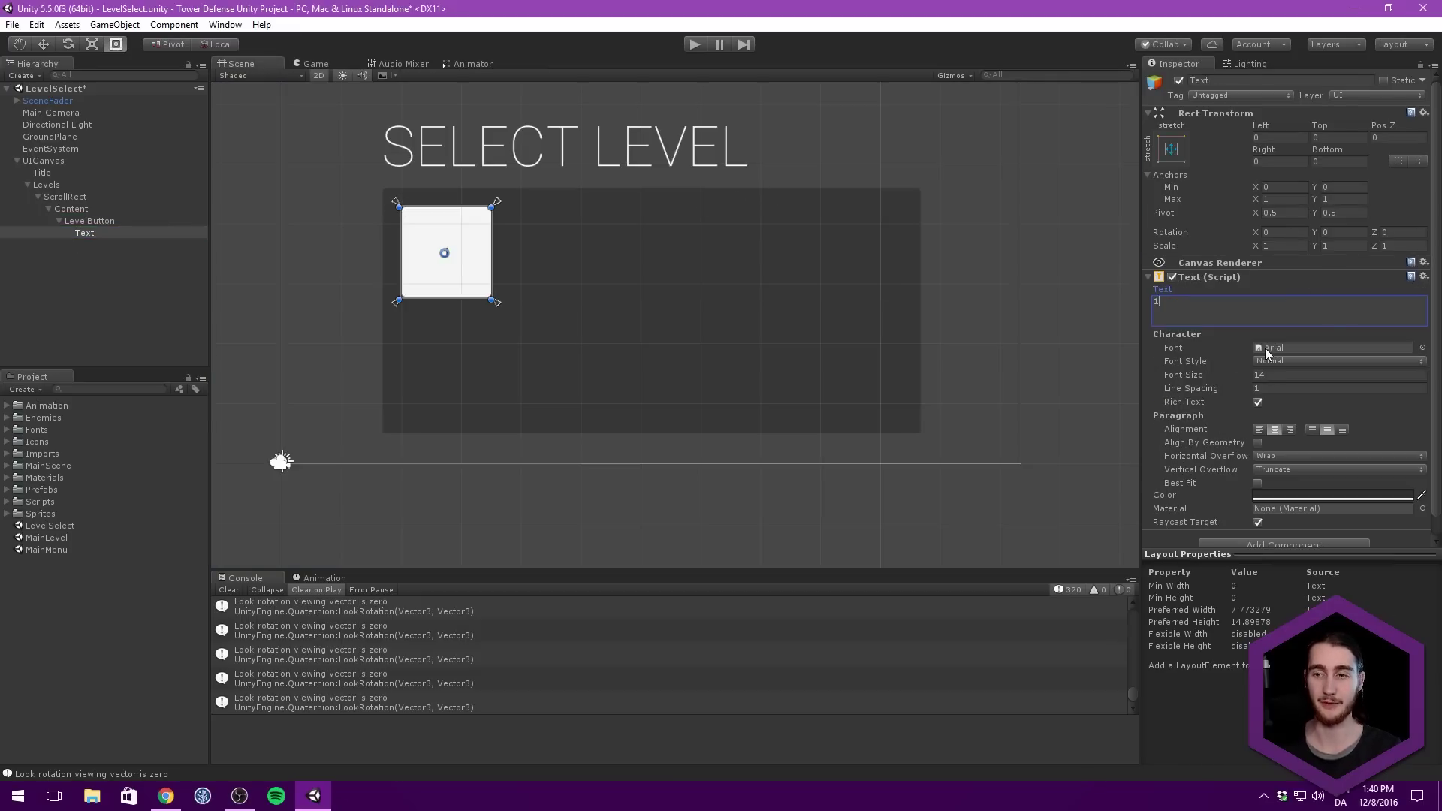
click(143, 233)
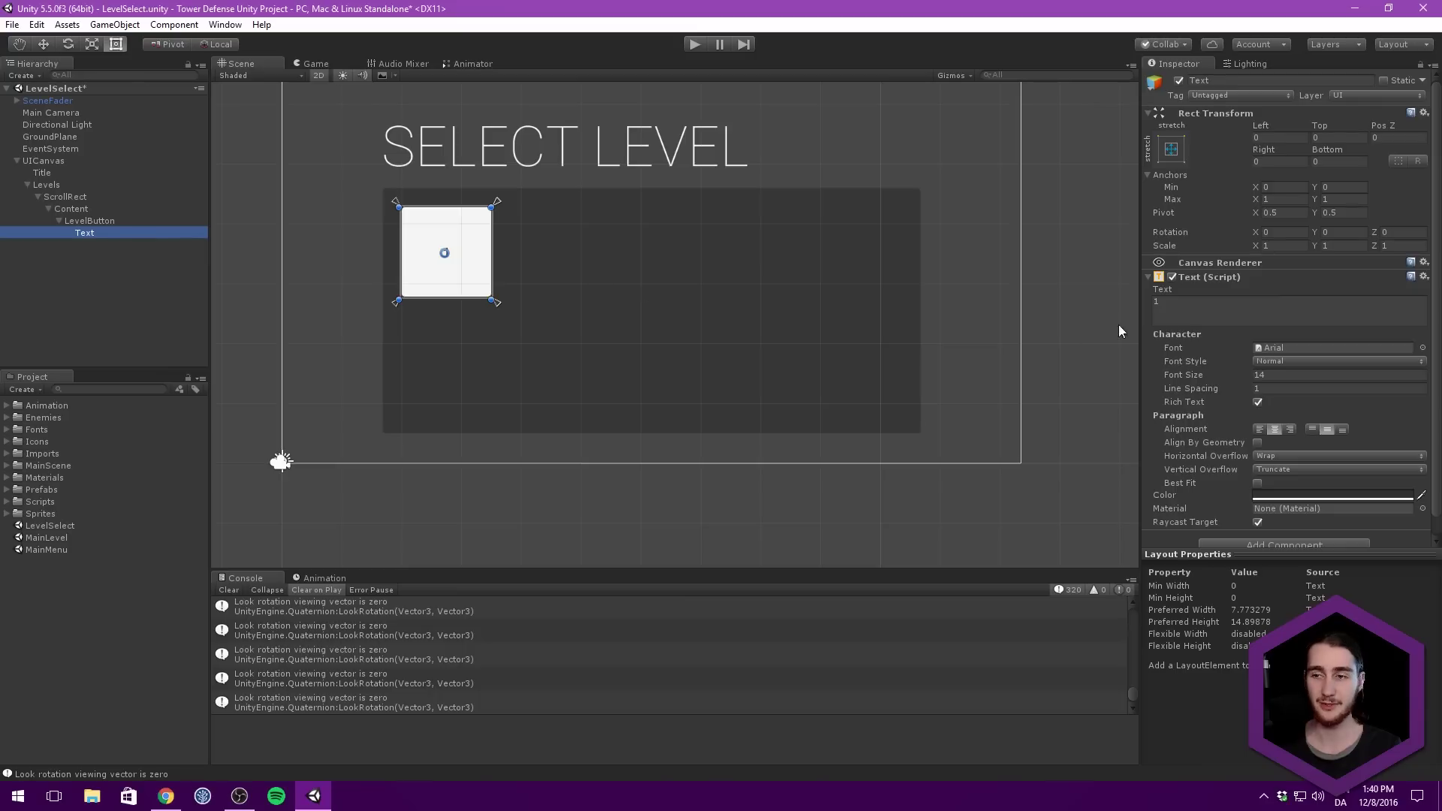
Set the label's font size to 51 and its font to Roboto-Thin, and preview it in the Game view.
click(1196, 374)
text(65)
drag(1235, 369, 1229, 376)
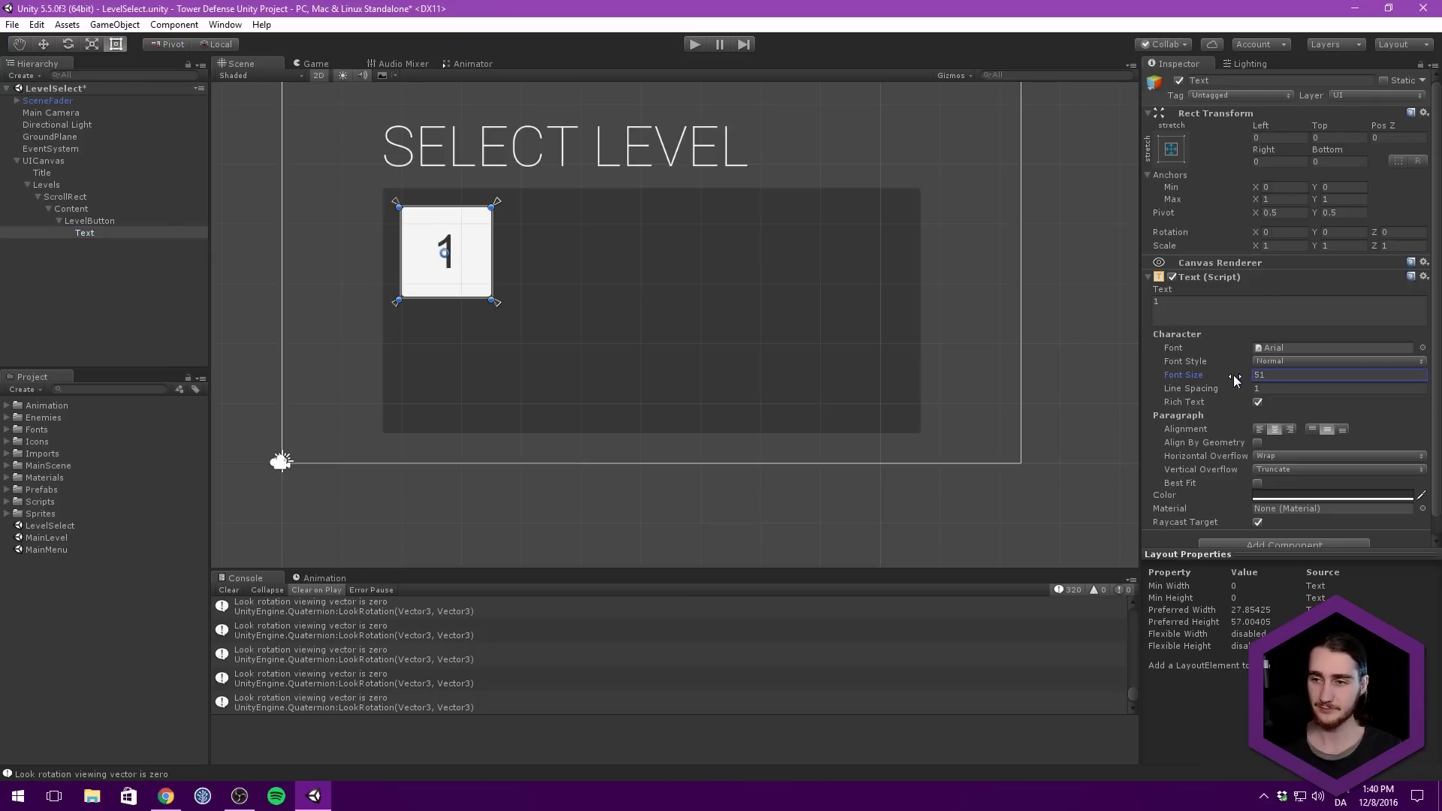
click(1419, 347)
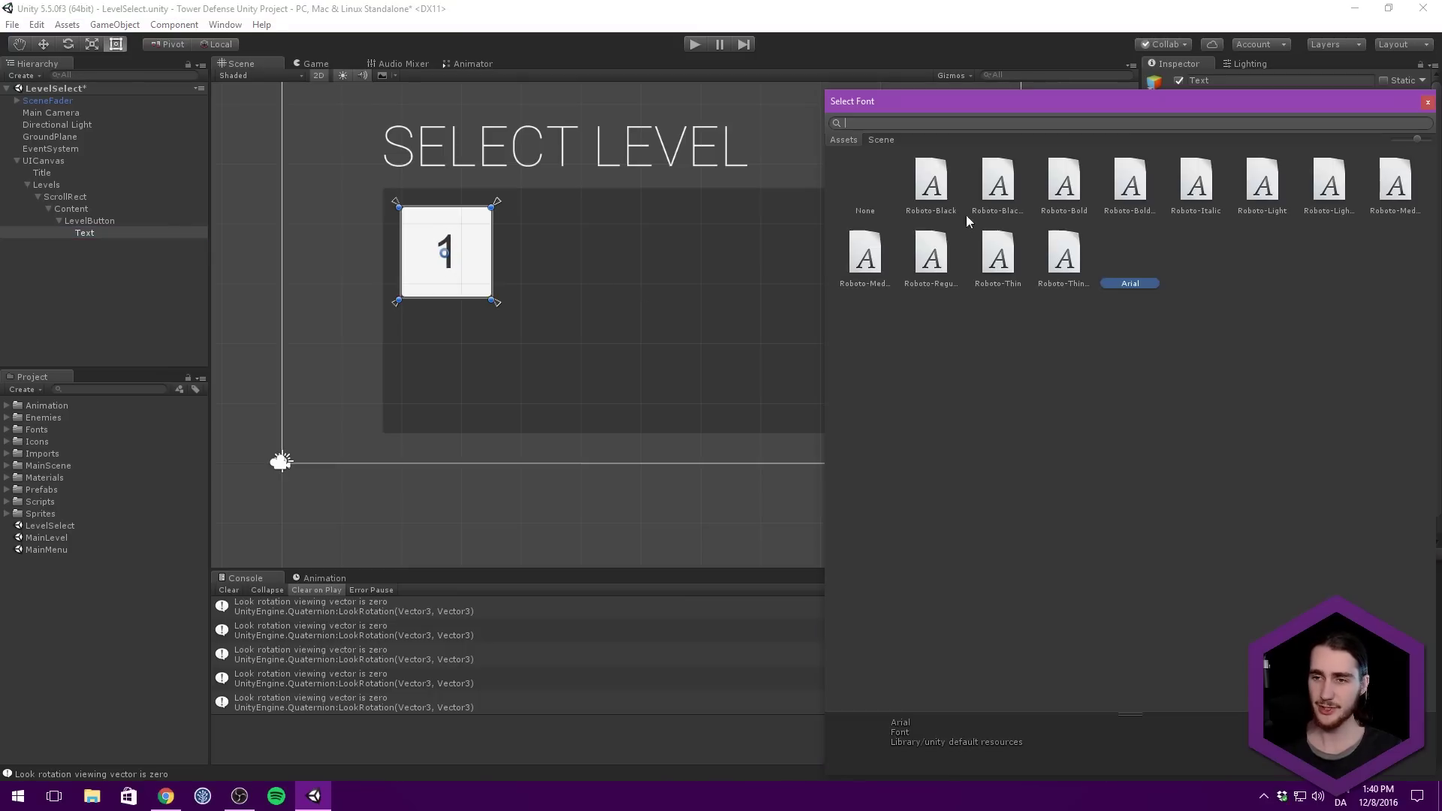
click(999, 255)
click(310, 64)
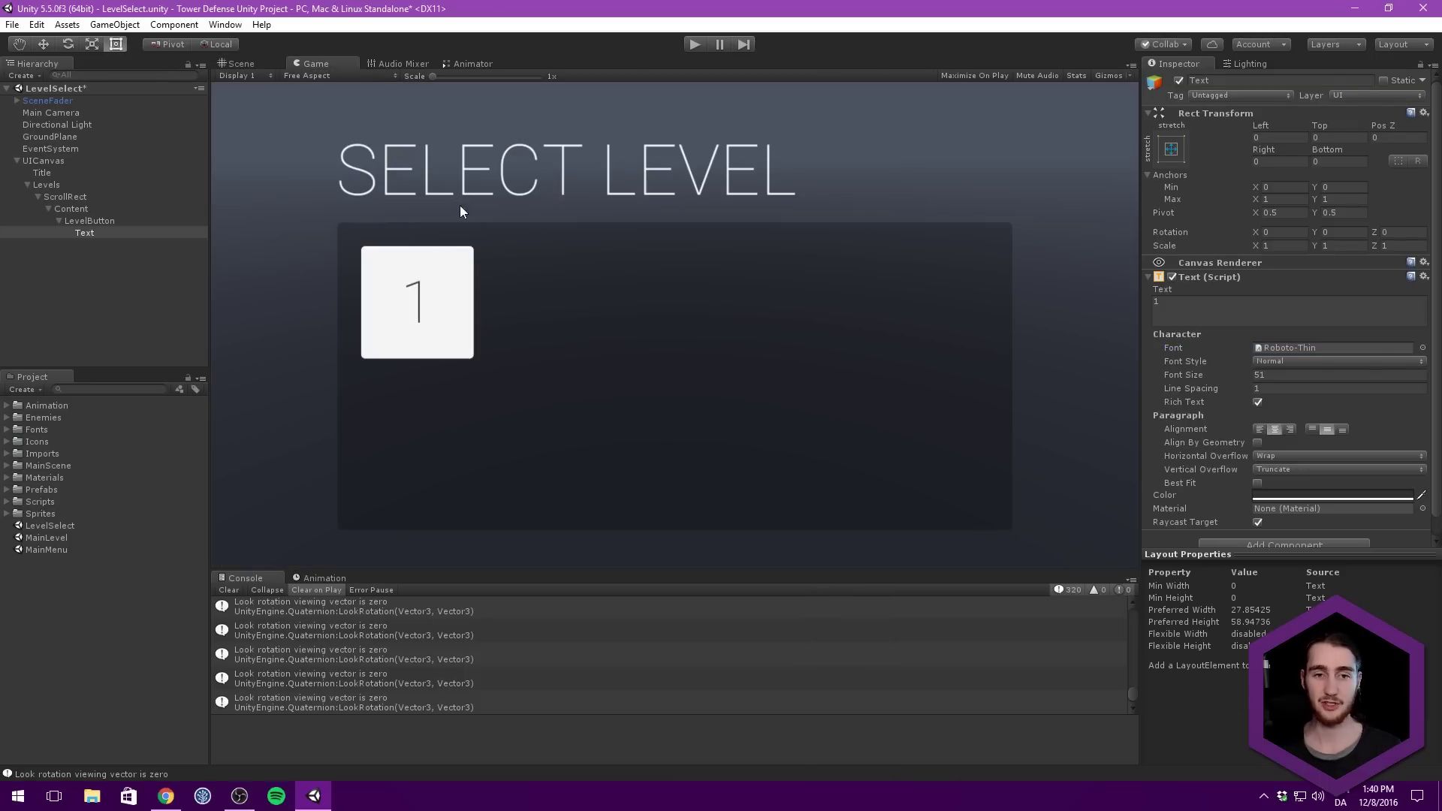
Try a light blue image color on LevelButton and undo it.
click(111, 220)
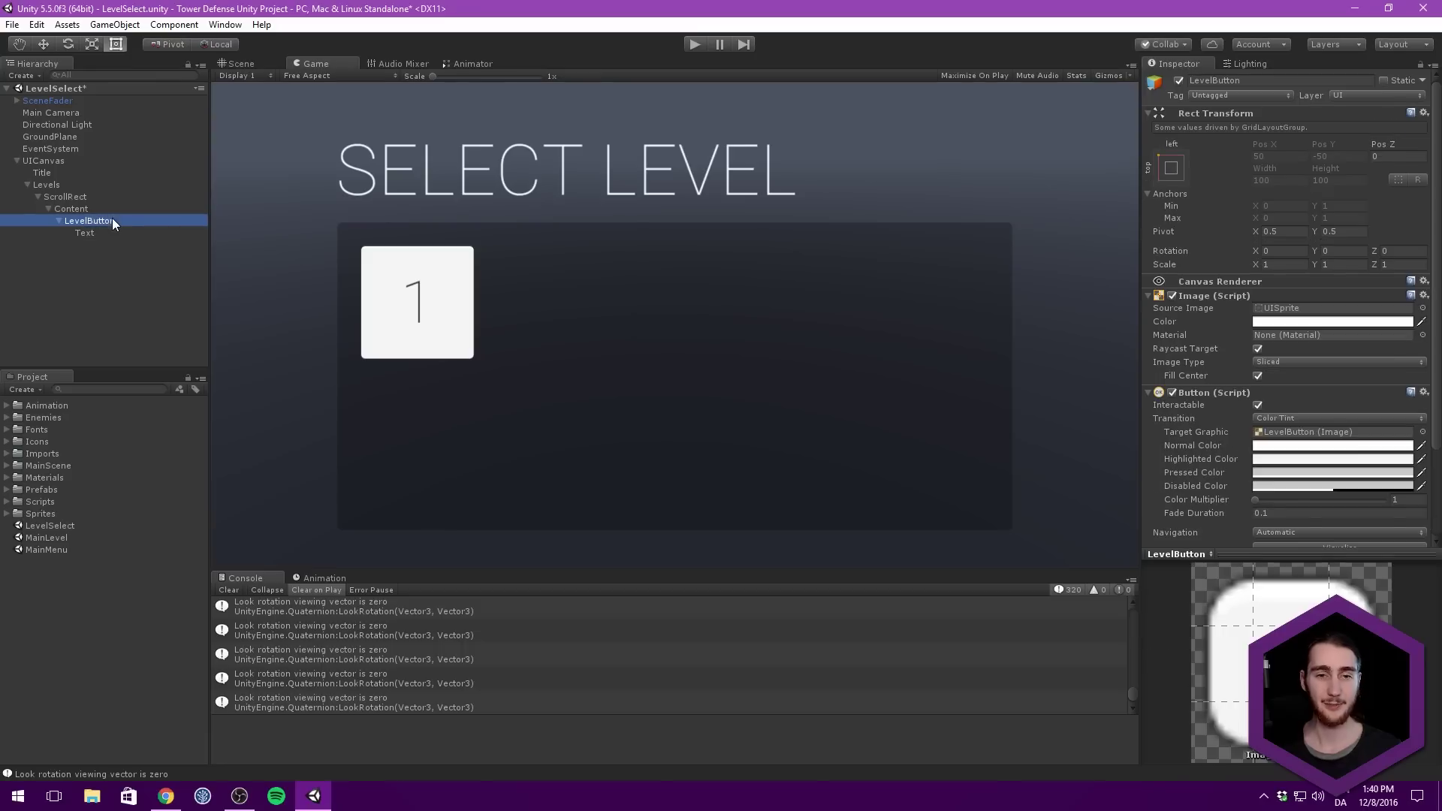
click(1342, 322)
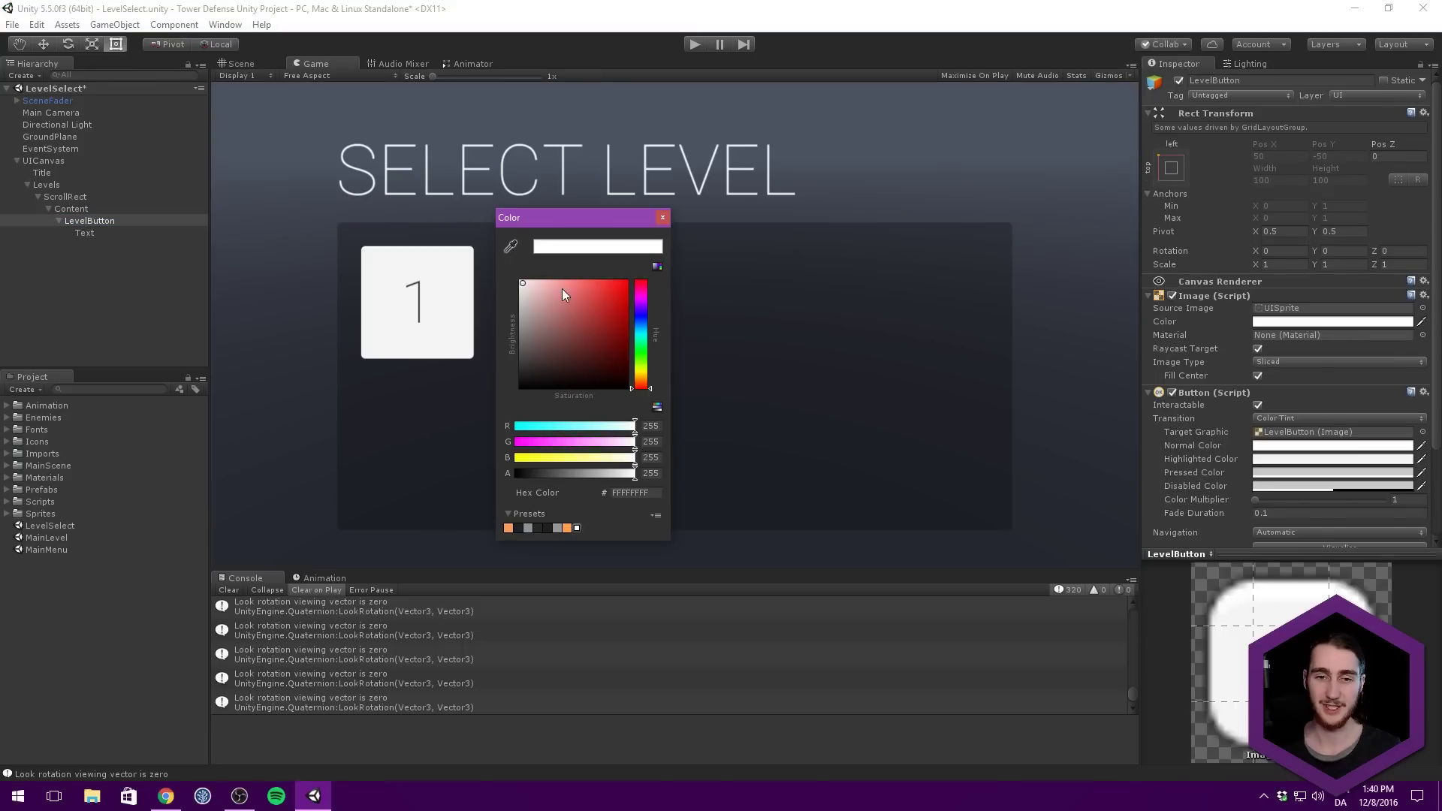
click(640, 331)
drag(596, 315, 590, 267)
click(662, 217)
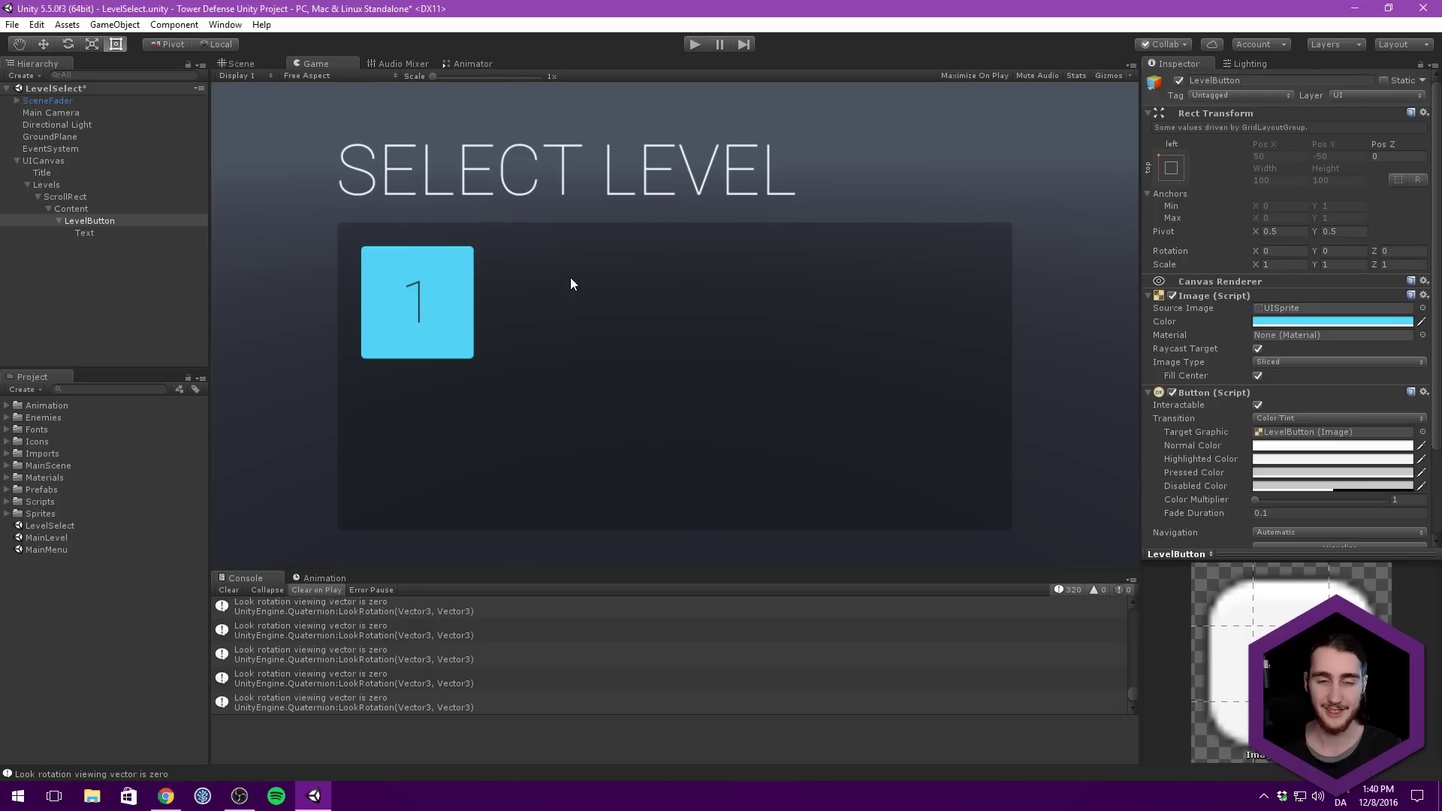
key(ctrl+z)
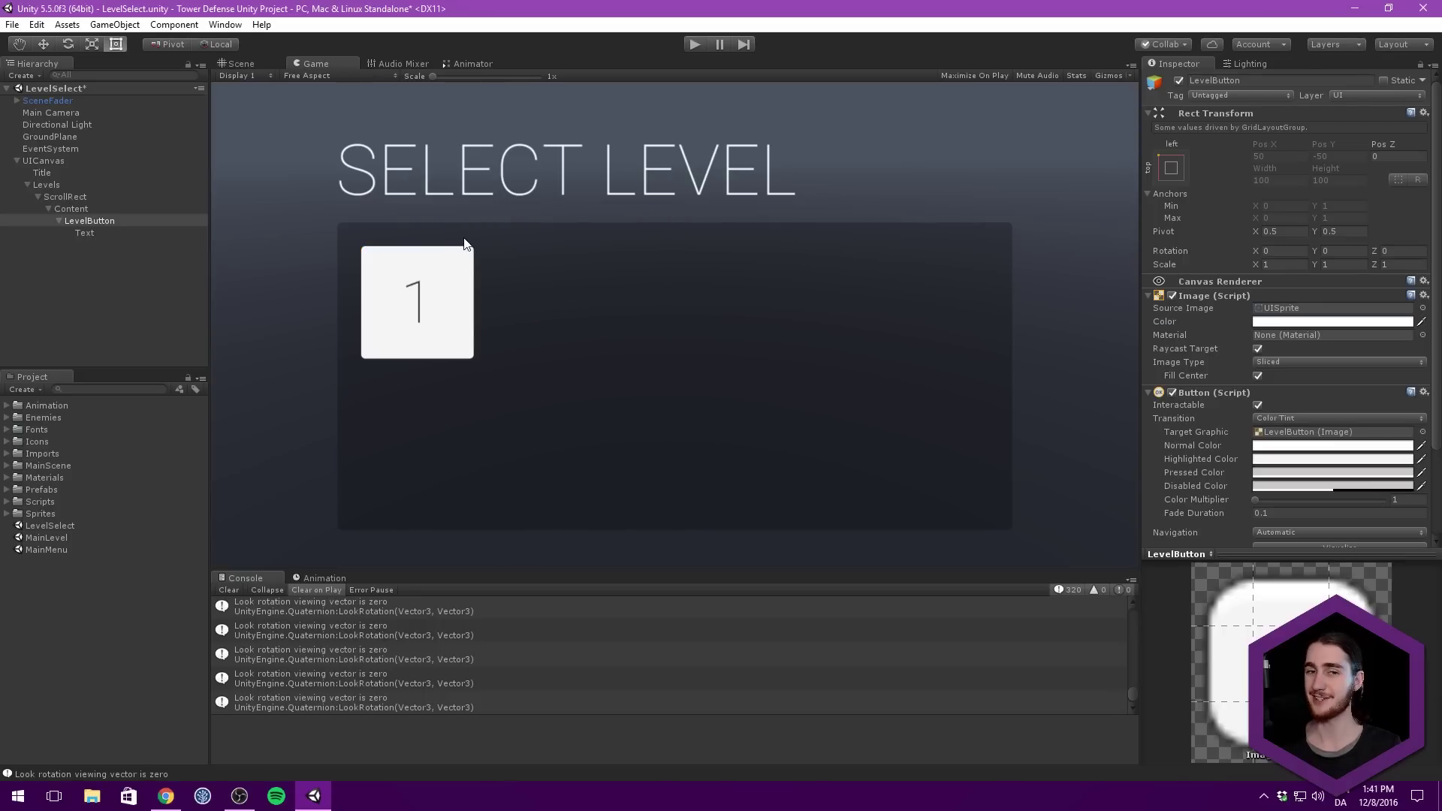
click(264, 65)
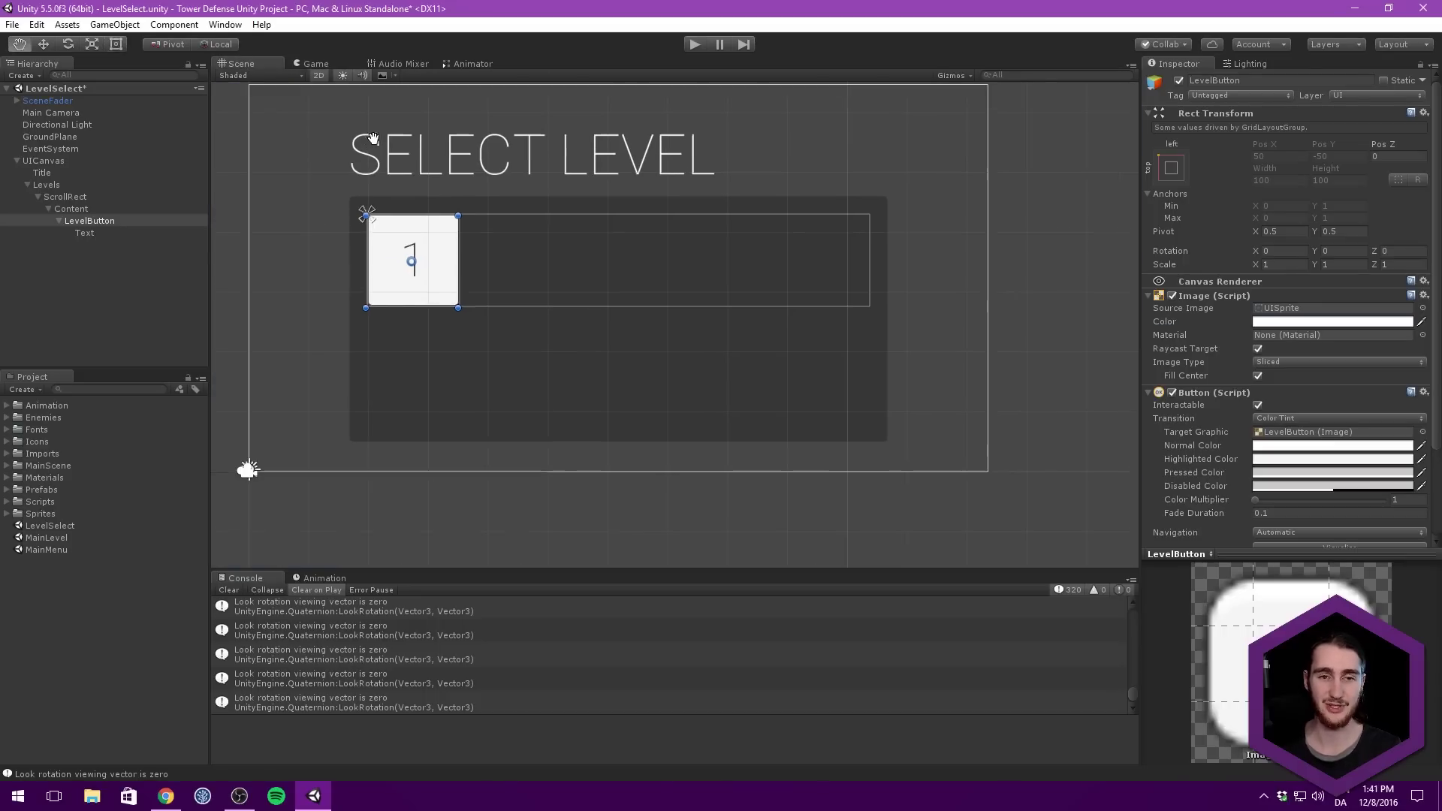
scroll(380, 145, up, 1)
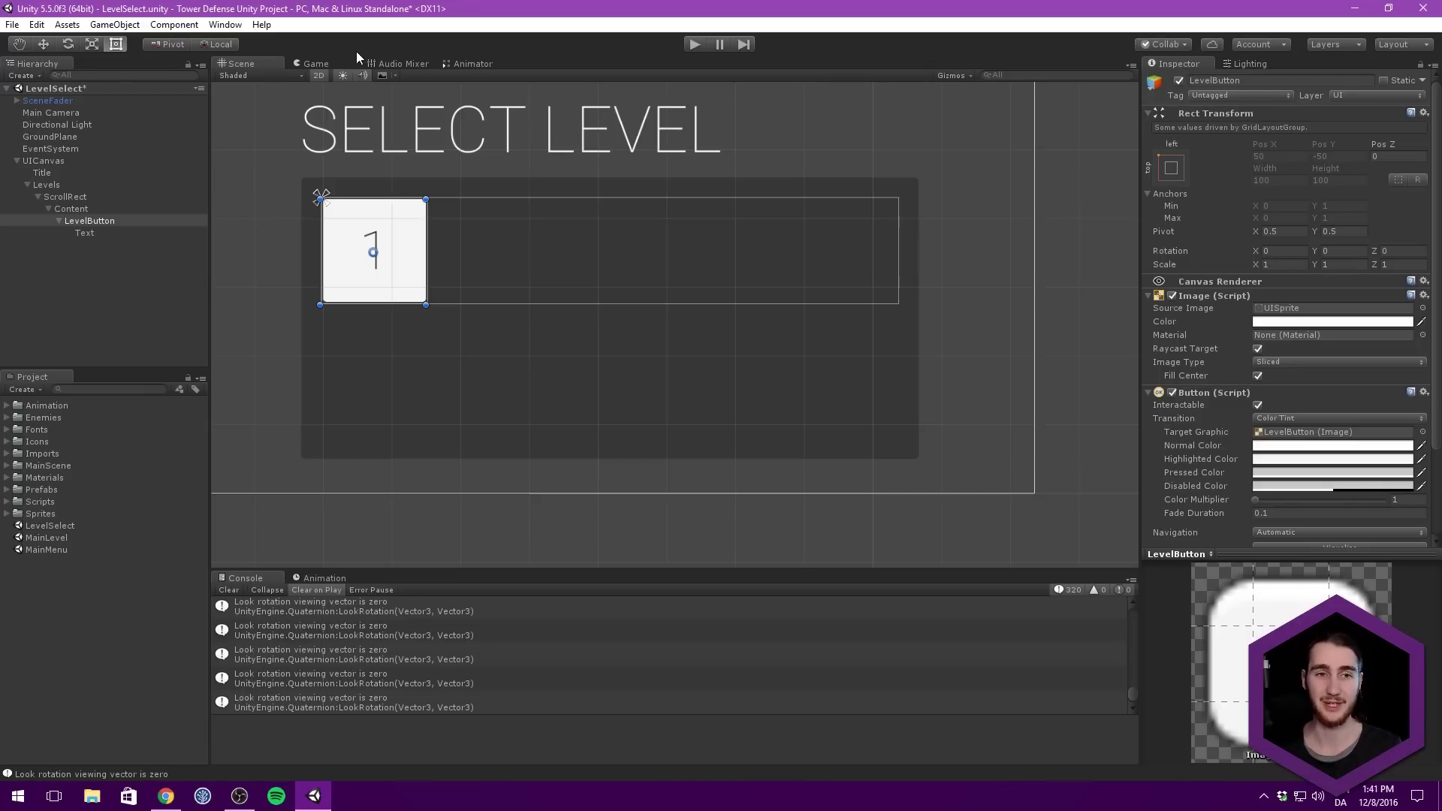
click(316, 65)
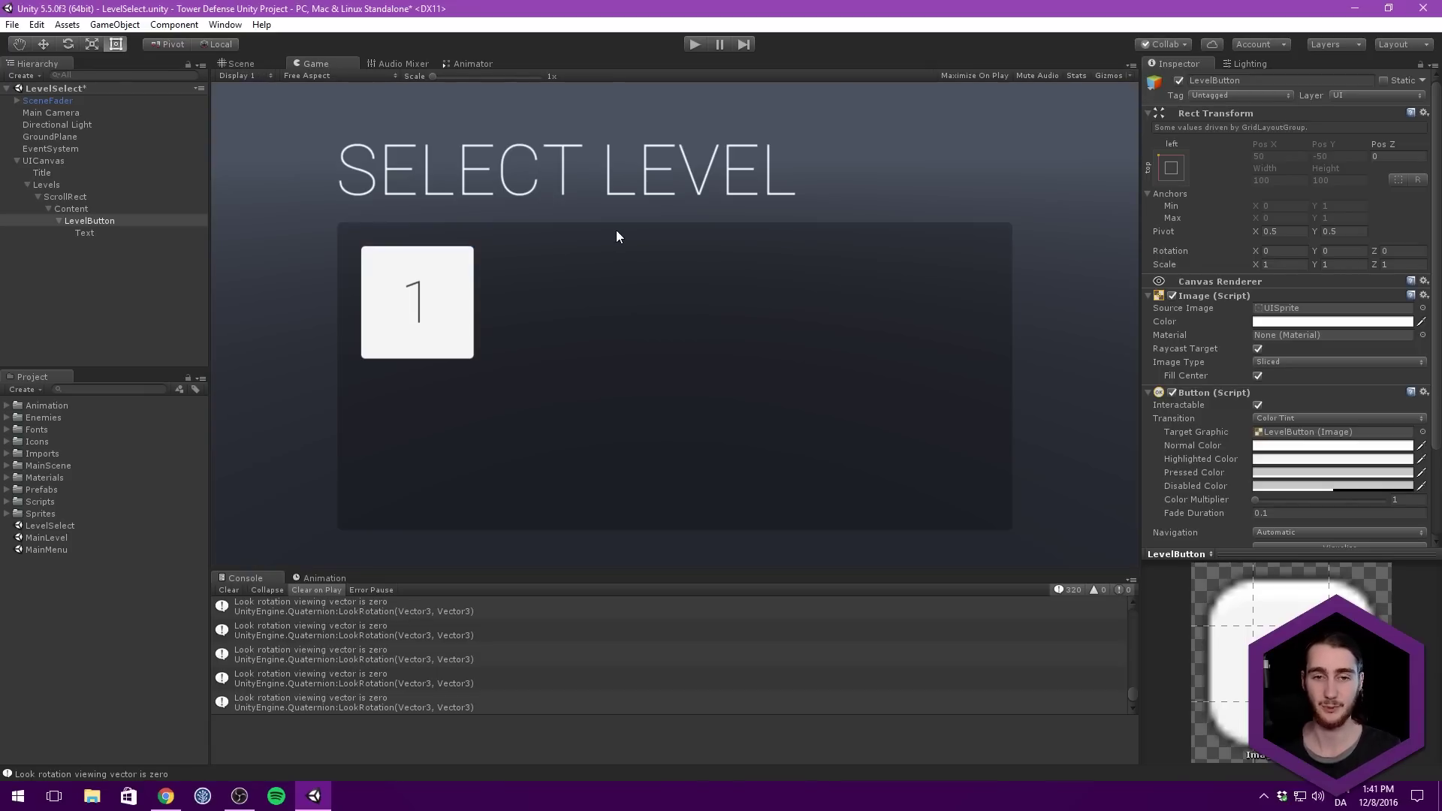
Add a Shadow component to LevelButton with an effect distance of X 2 and Y -2.
scroll(1210, 318, down, 3)
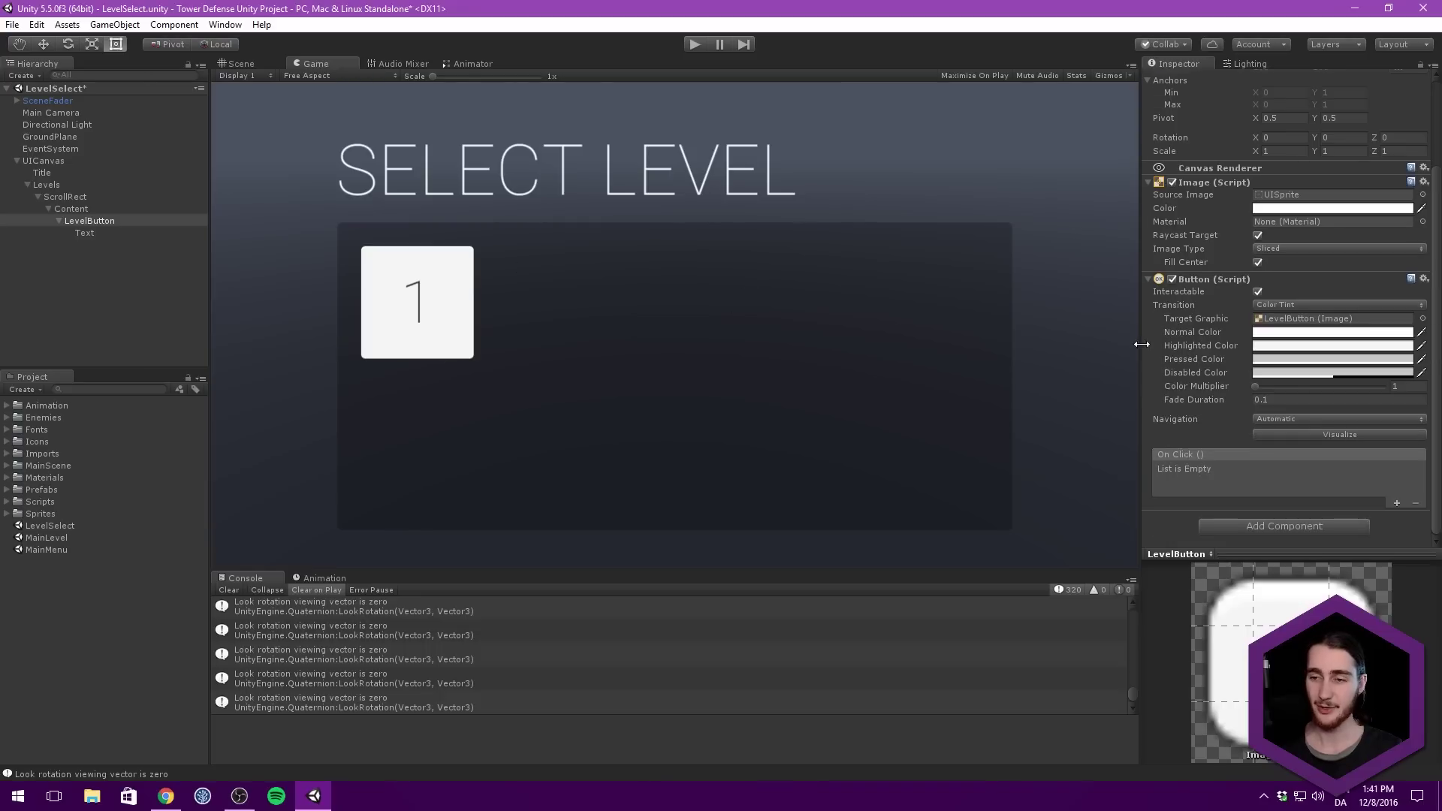
click(1291, 525)
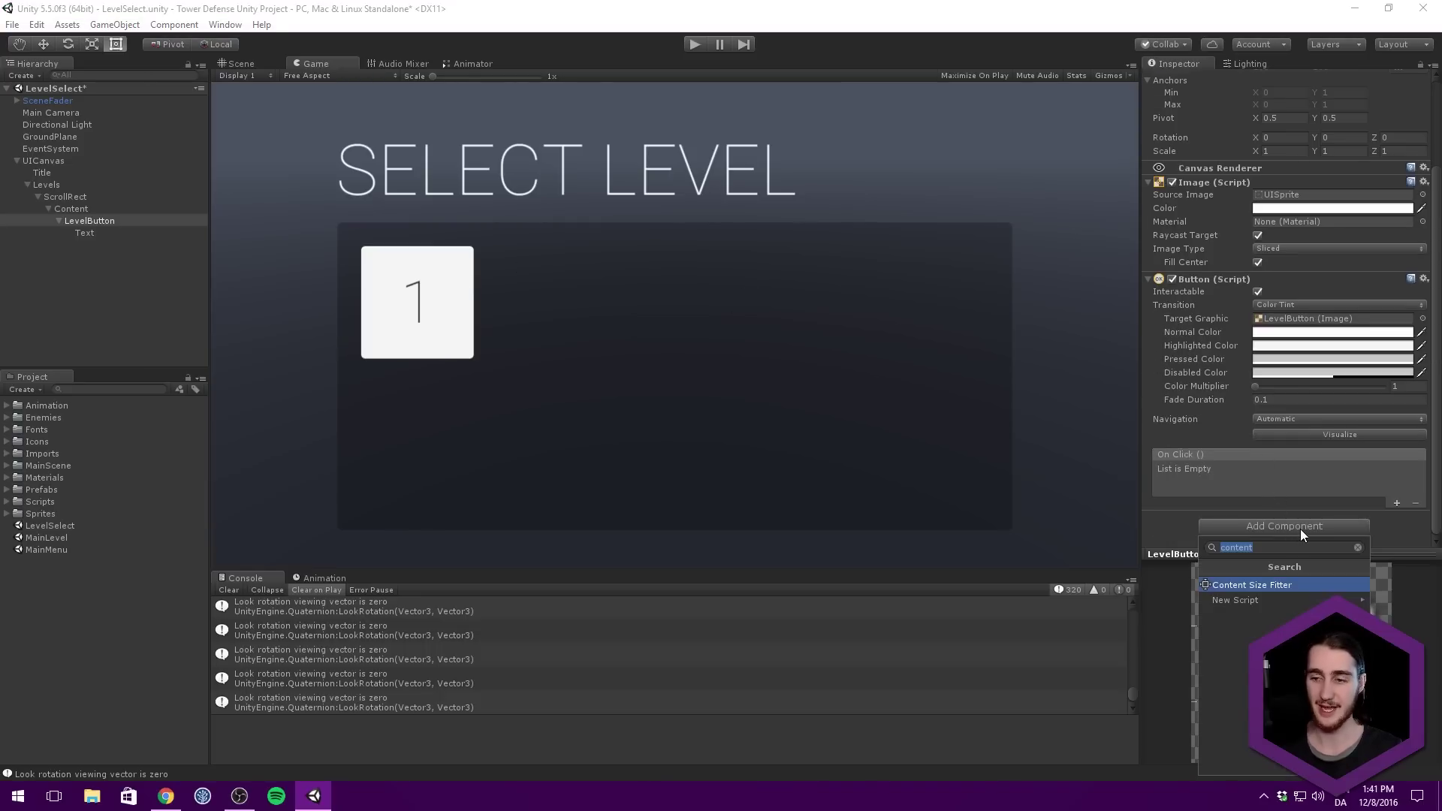
text(shad)
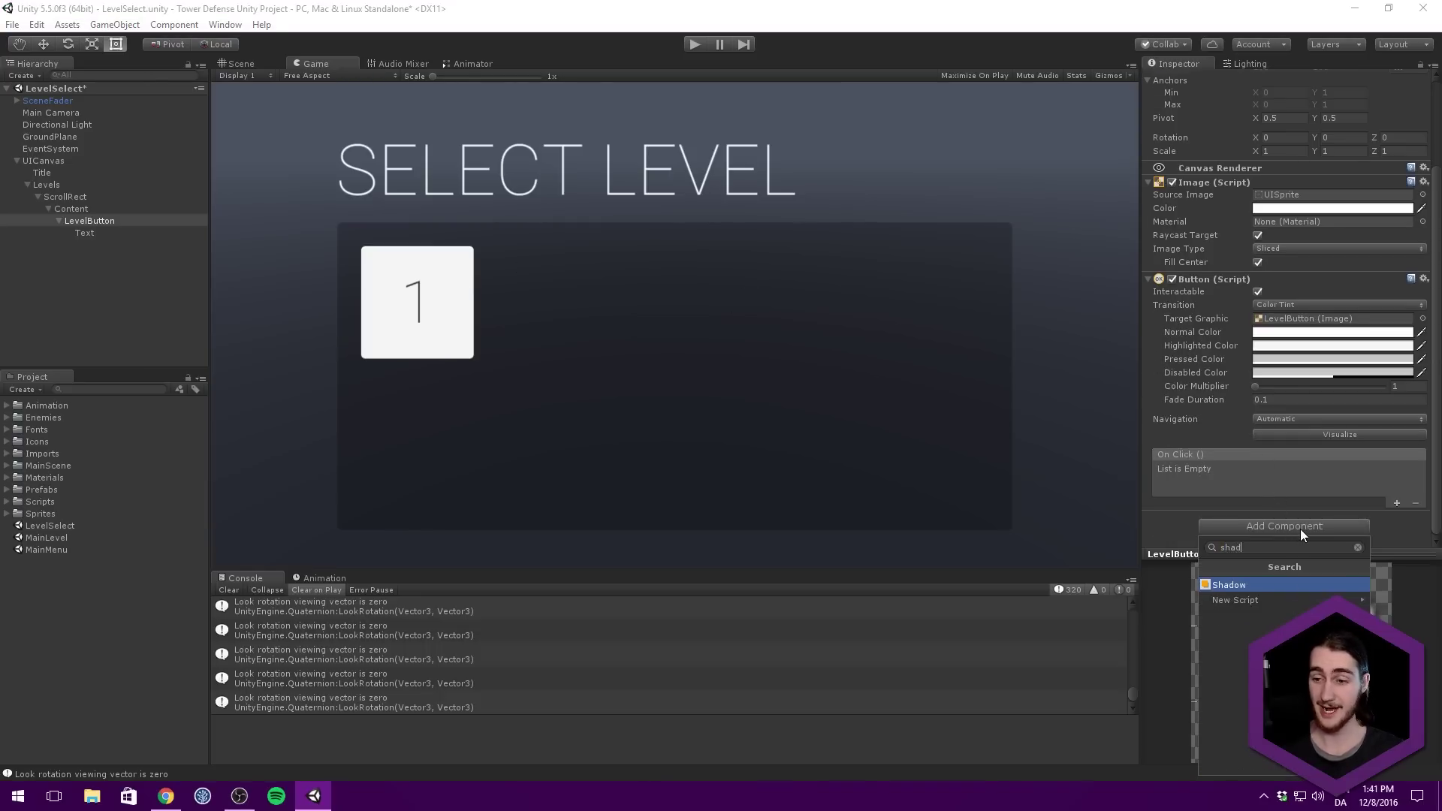
key(Return)
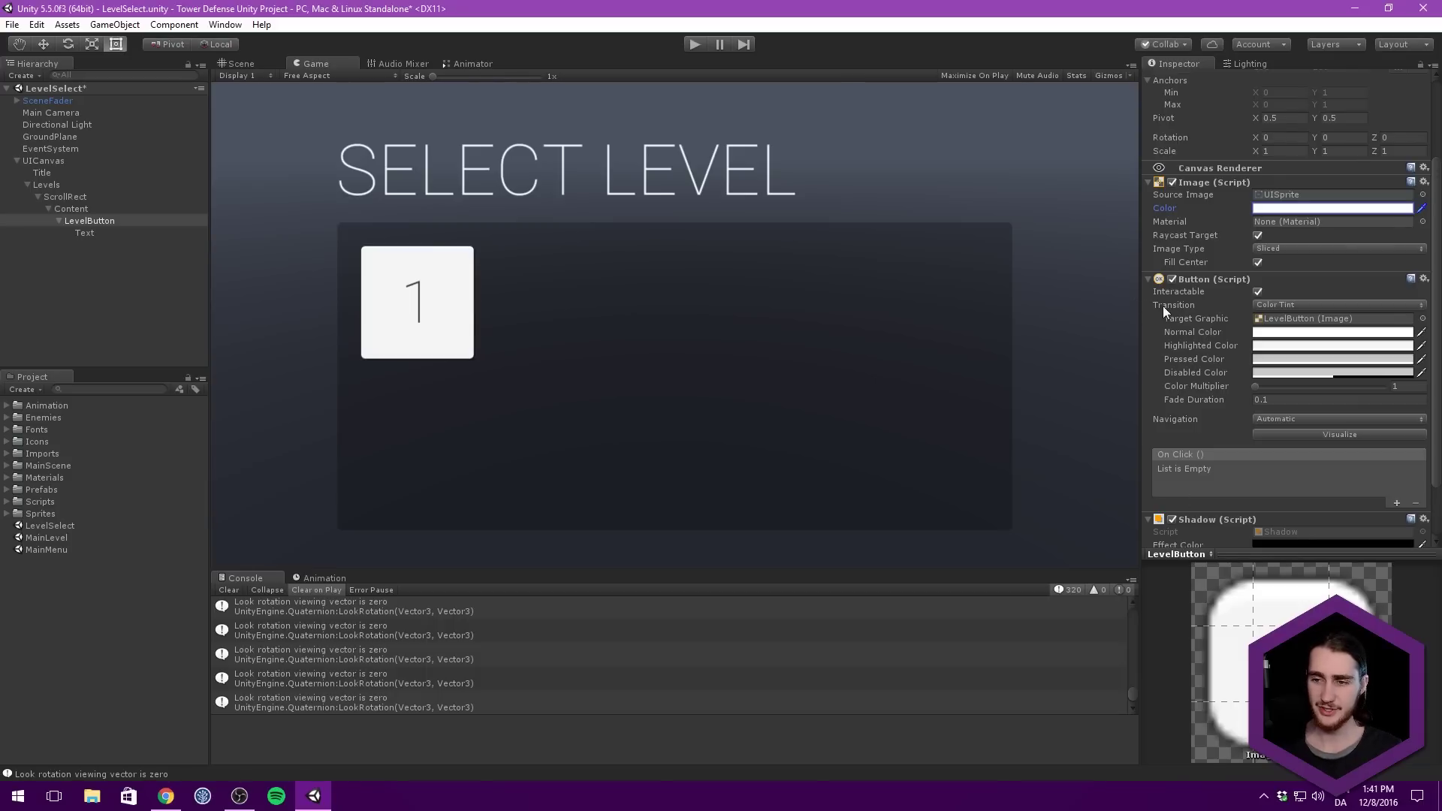
scroll(1162, 304, down, 3)
click(1277, 489)
text(2)
click(1344, 489)
text(-2)
Lower the shadow effect color's alpha to about a quarter and check the button in the maximized Game view.
click(1356, 475)
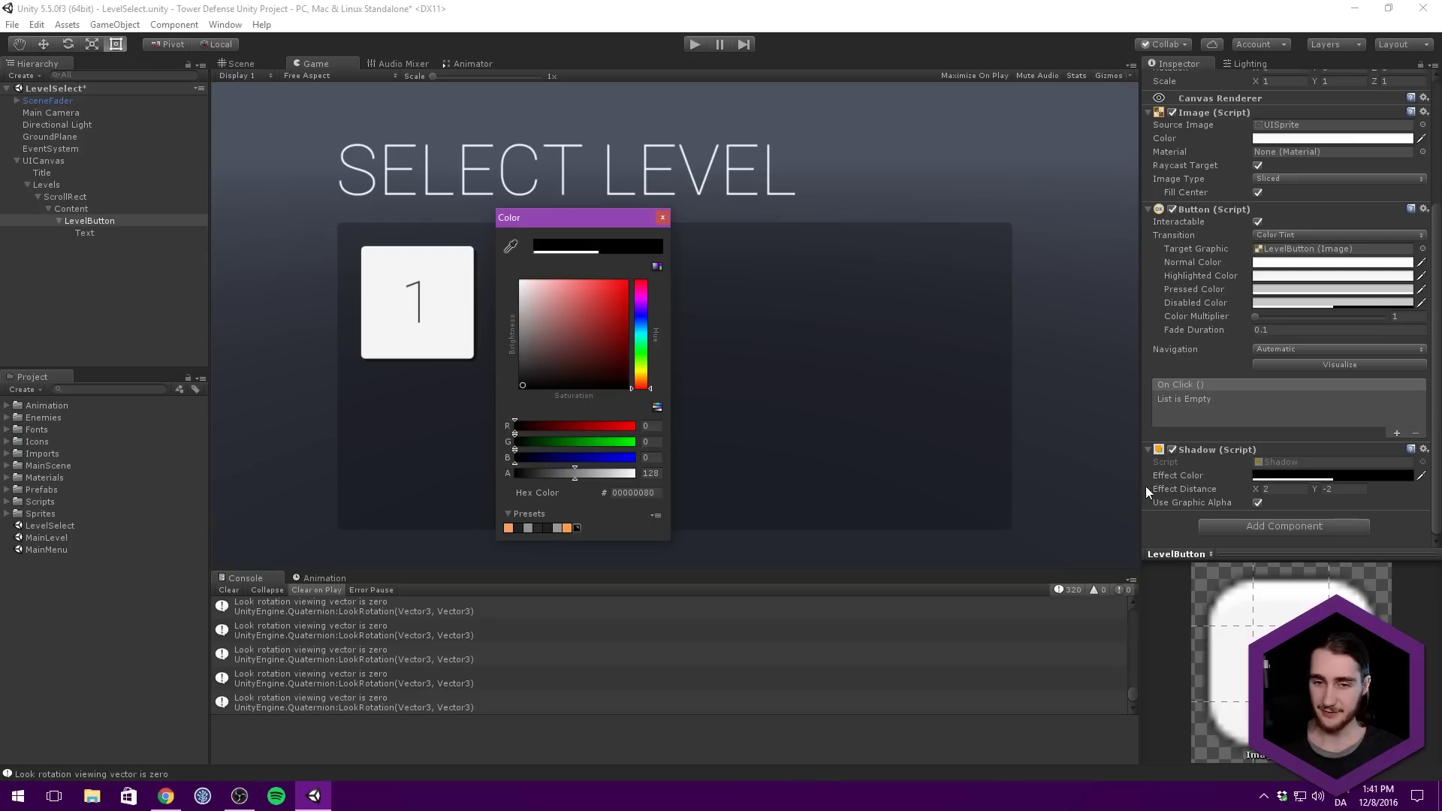
click(548, 473)
drag(548, 473, 543, 473)
click(661, 217)
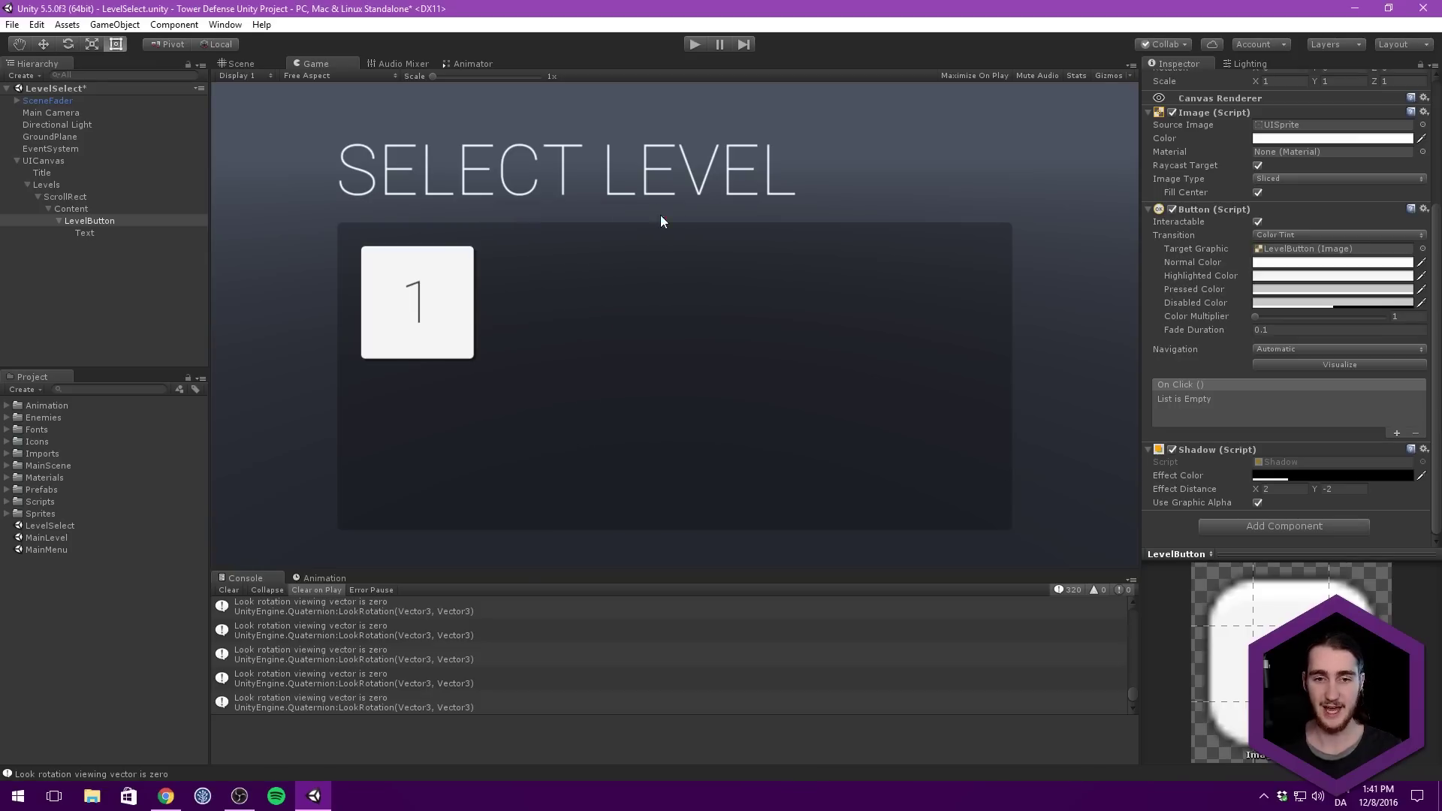
key(shift+space)
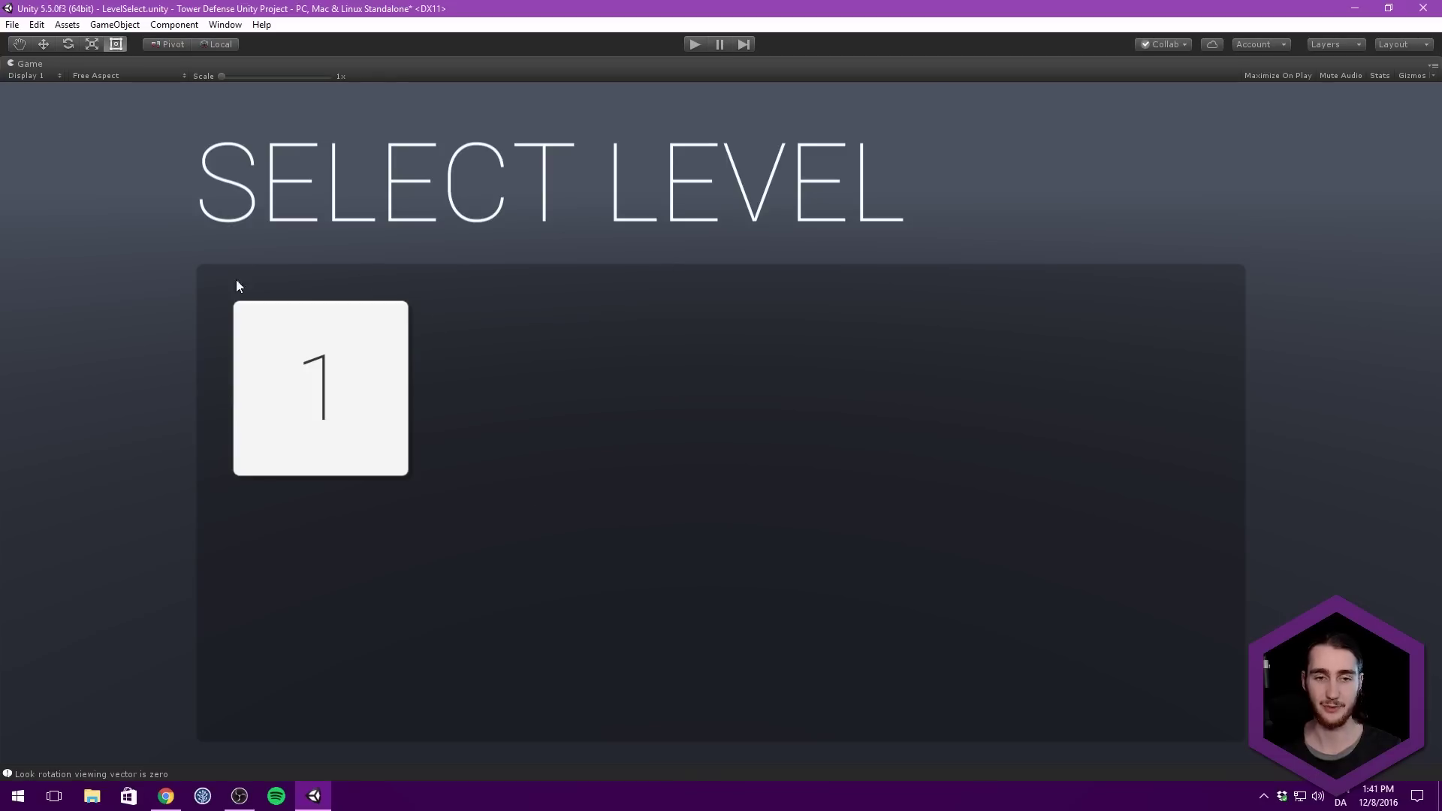
Lower the alpha of LevelButton's shadow effect color to 53.
key(shift+space)
click(1276, 475)
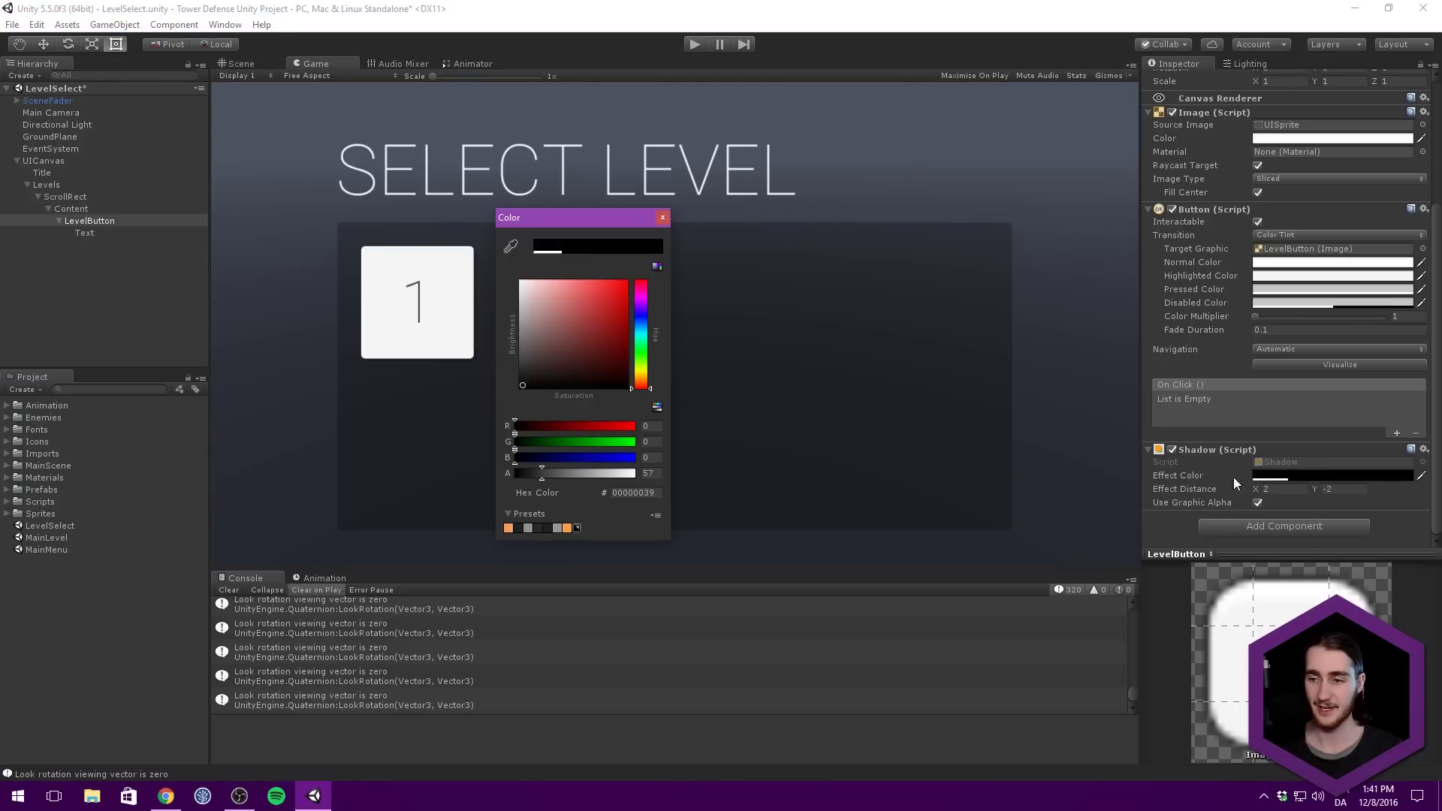
drag(541, 473, 539, 473)
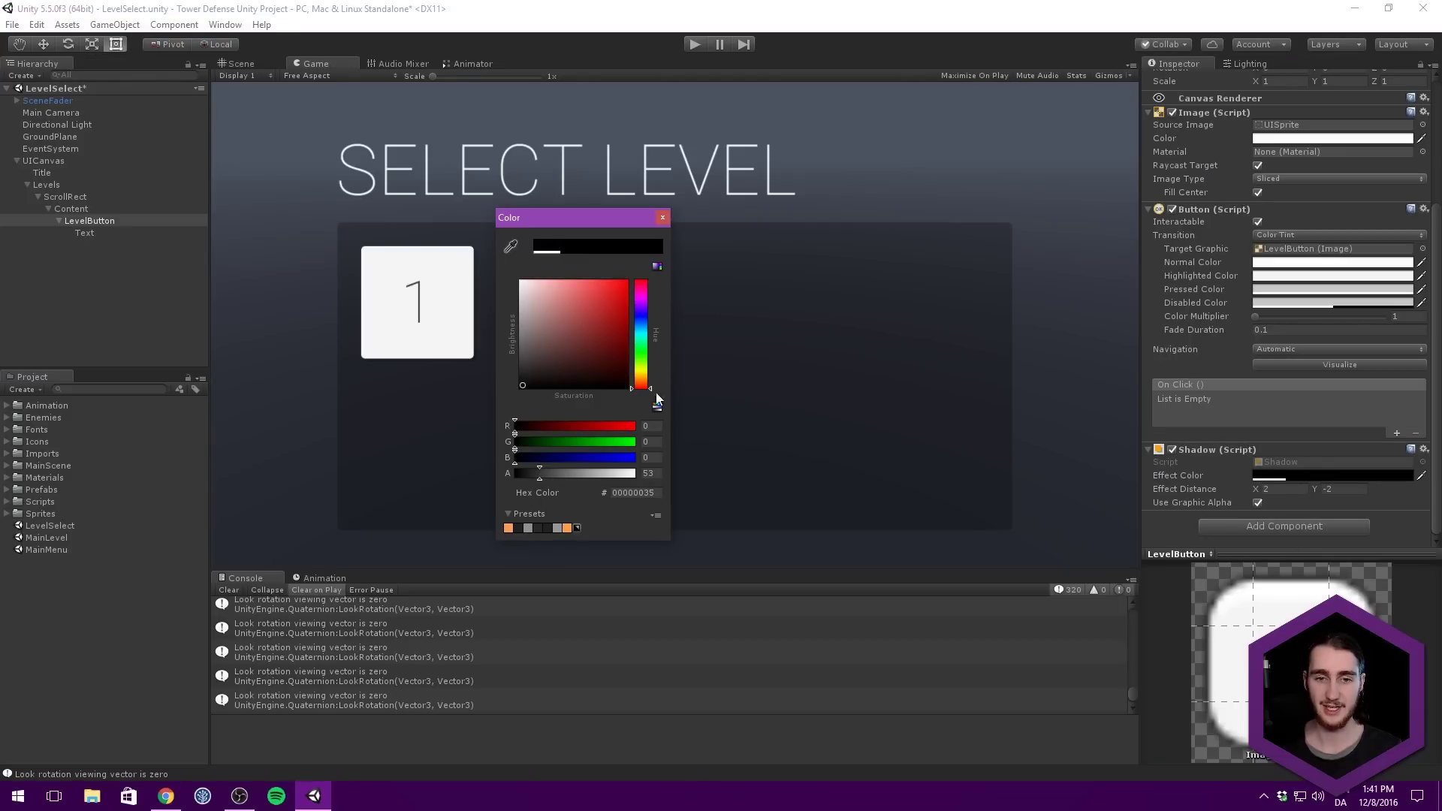
click(664, 217)
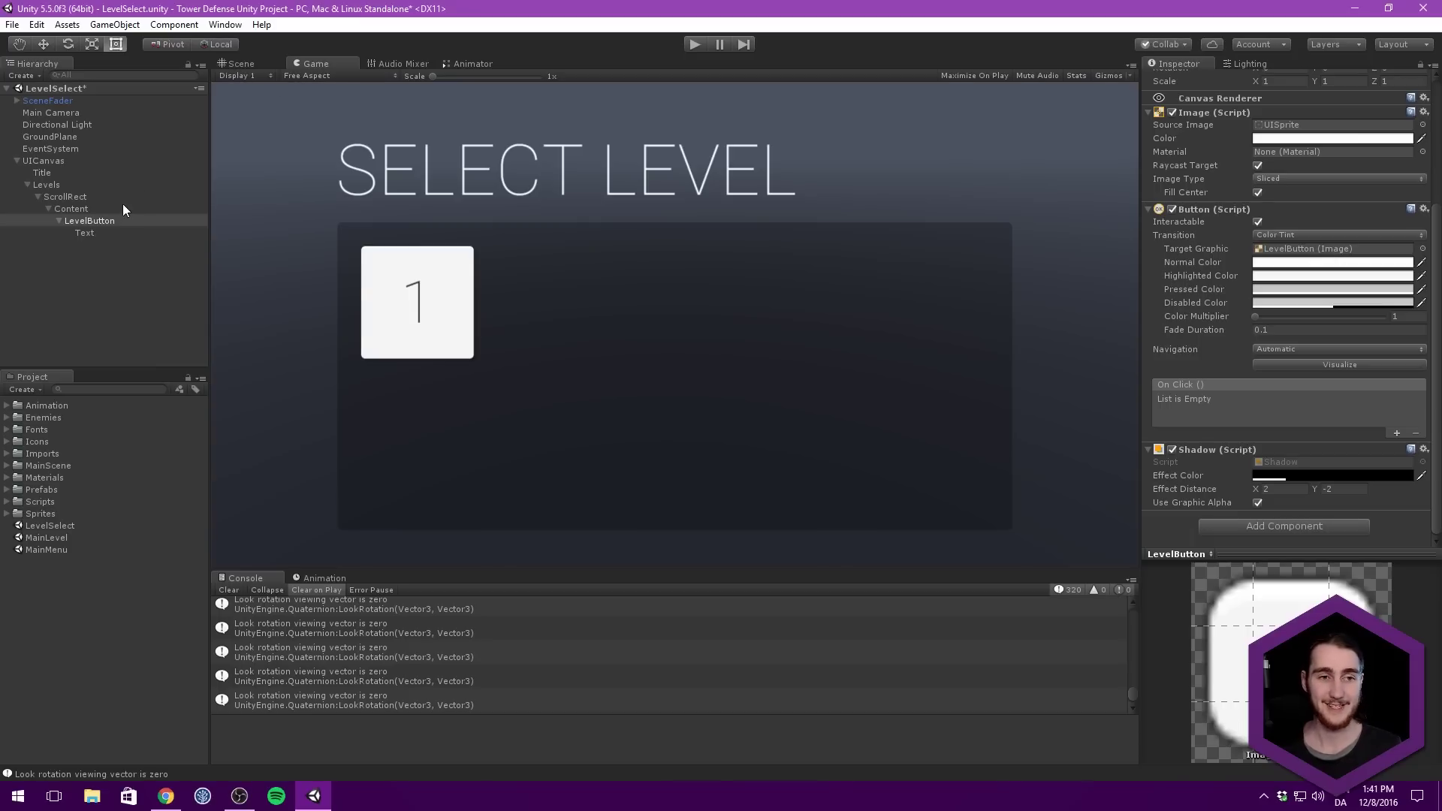
Clear the console messages and save LevelButton as a prefab in the Prefabs folder.
click(97, 220)
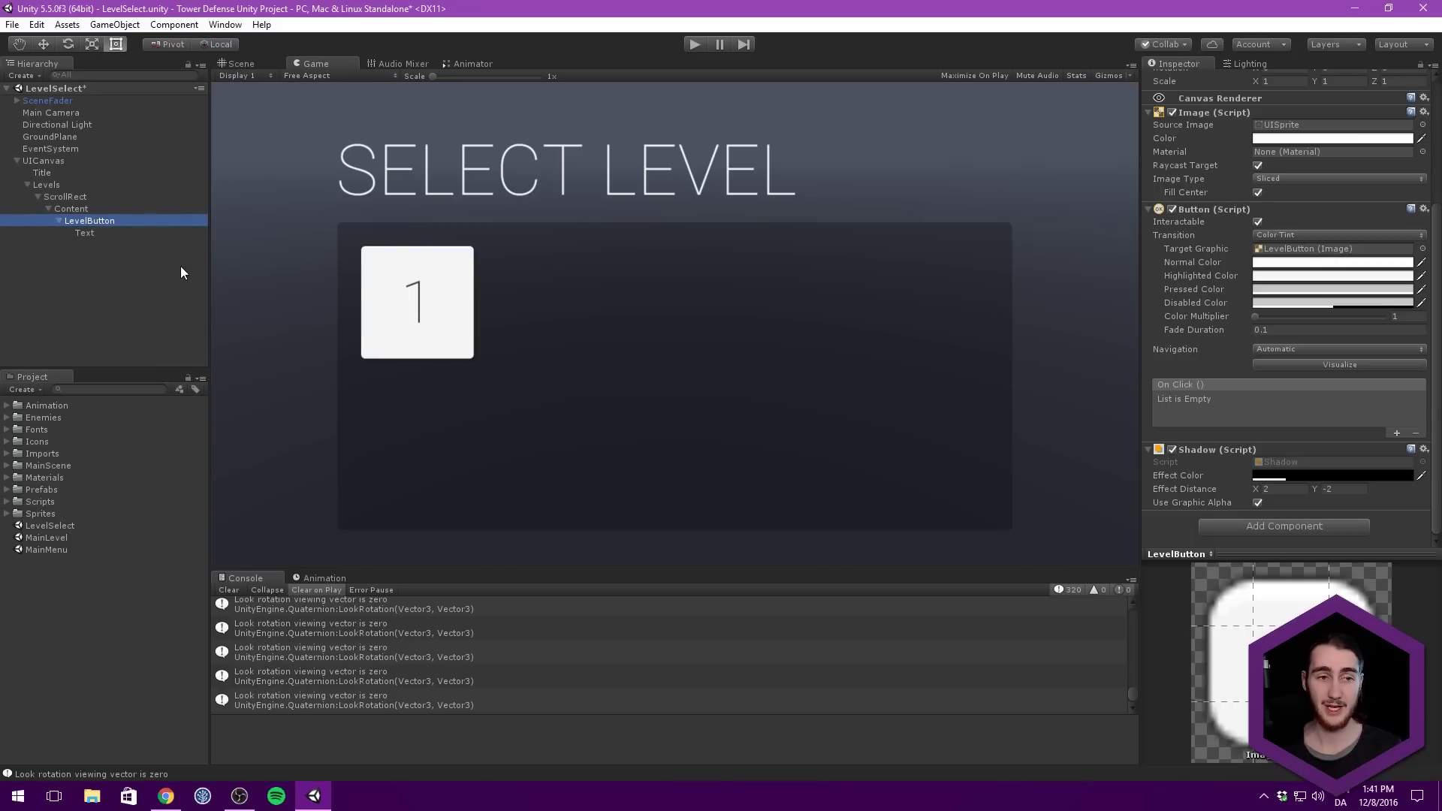
click(248, 63)
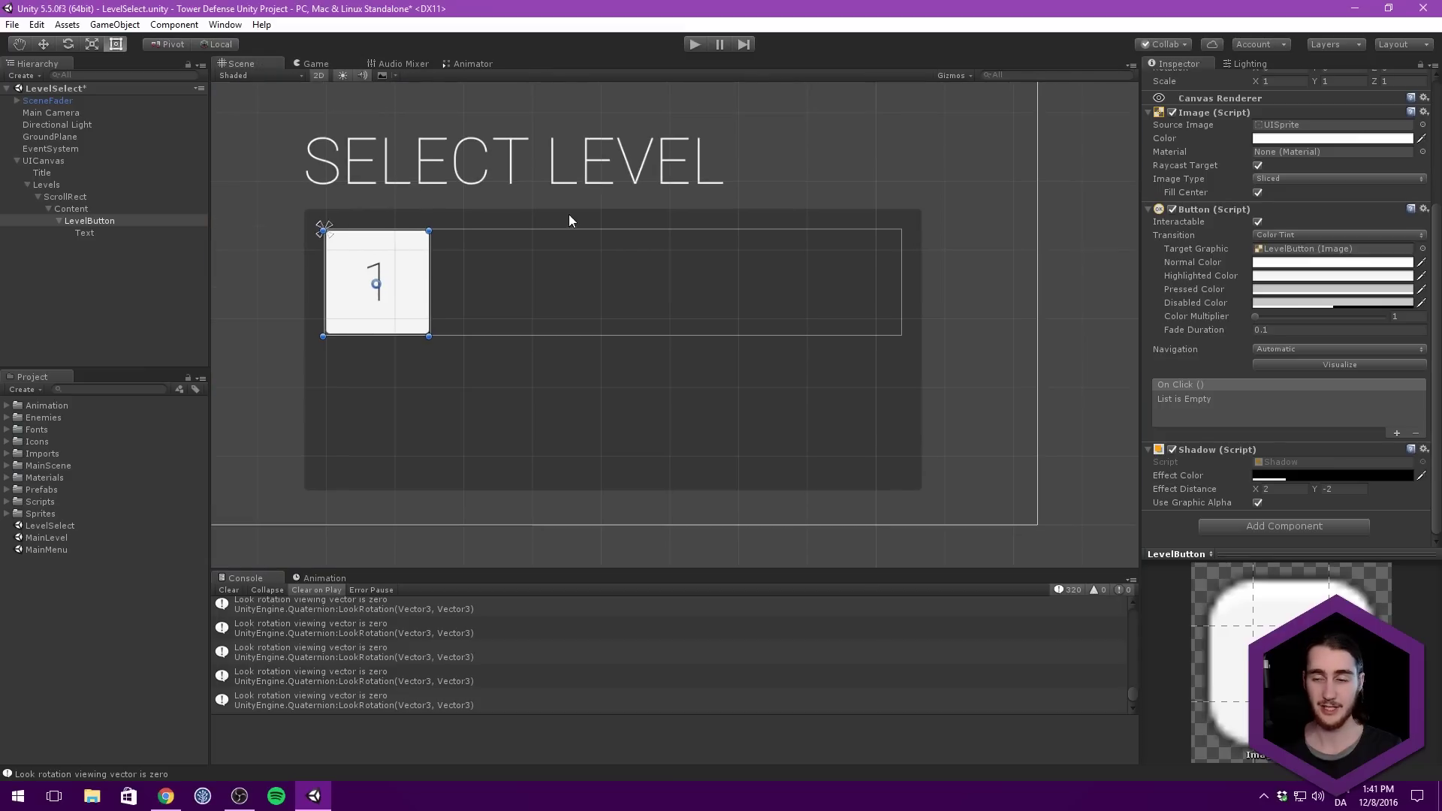
scroll(1201, 241, up, 3)
scroll(1198, 239, down, 3)
middle_drag(478, 286, 521, 314)
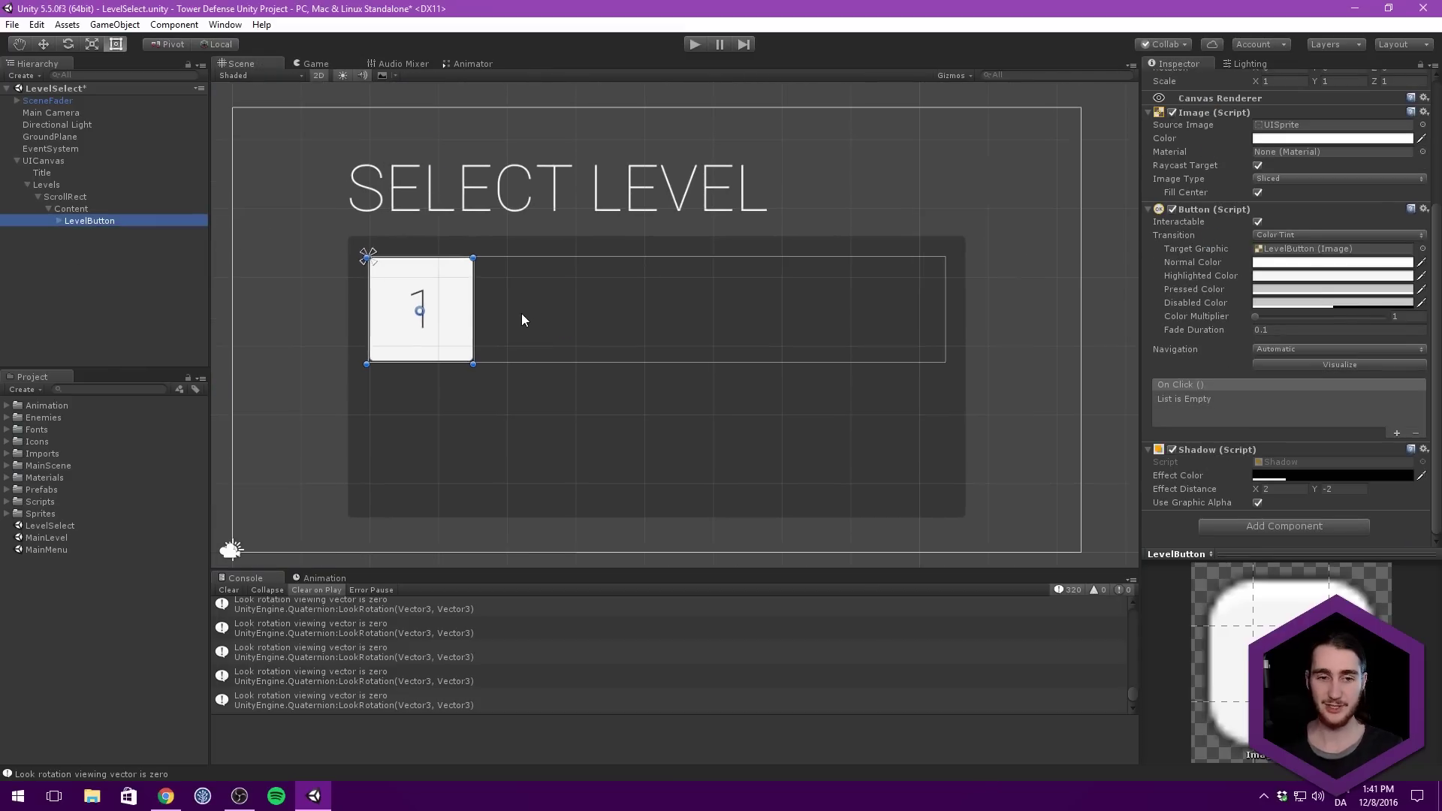
click(228, 590)
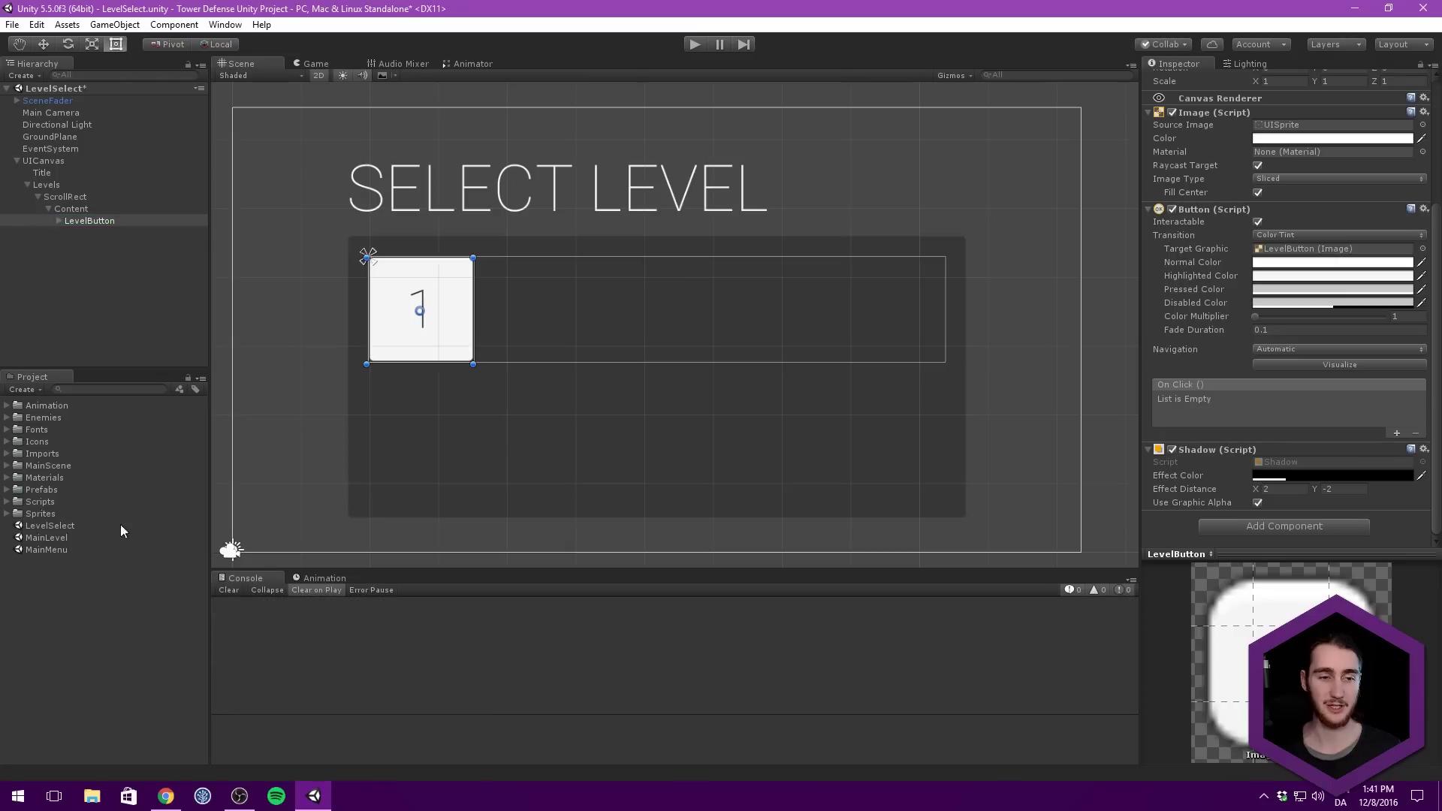
click(7, 490)
drag(102, 222, 45, 497)
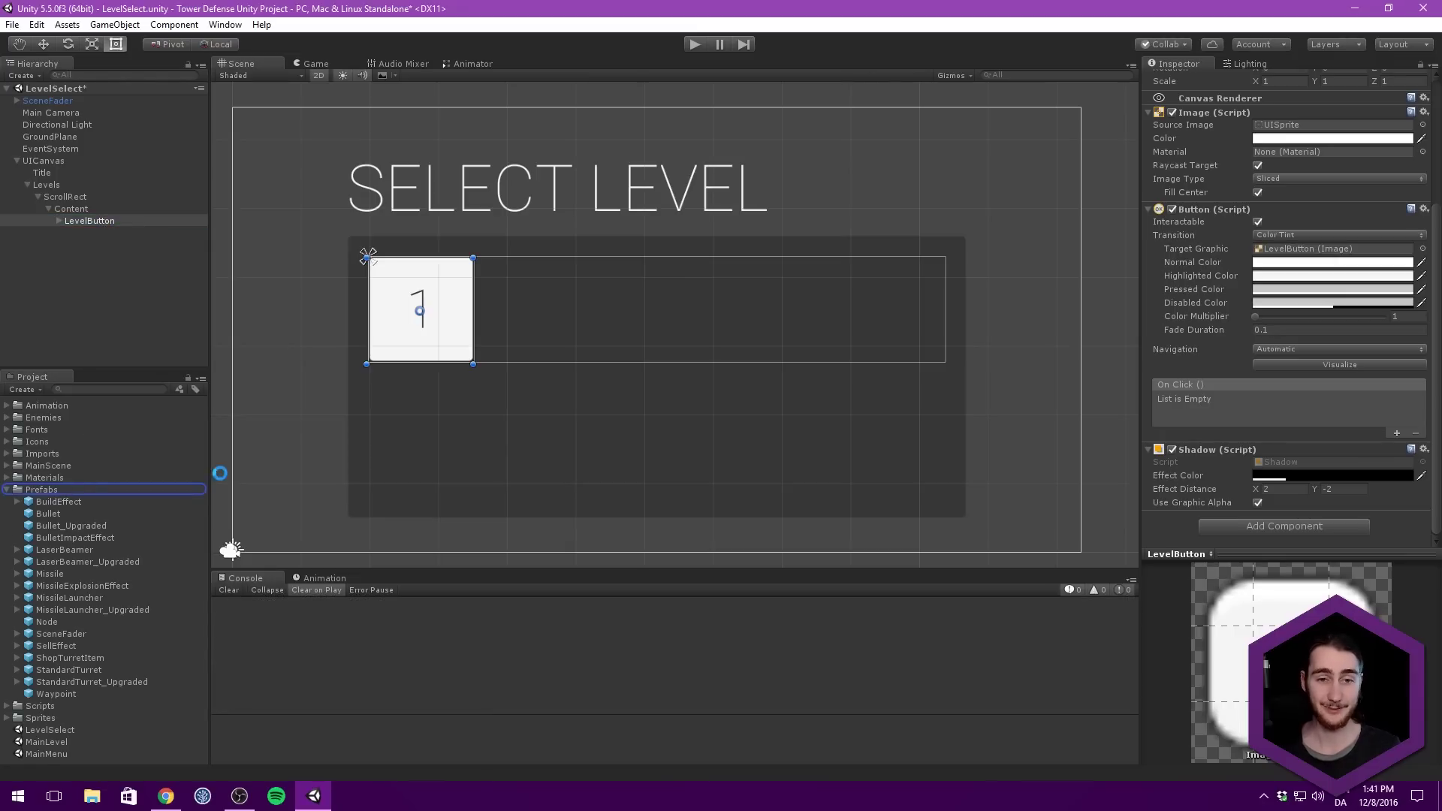
Duplicate LevelButton eleven times inside Content so the grid overflows the Levels panel.
click(379, 297)
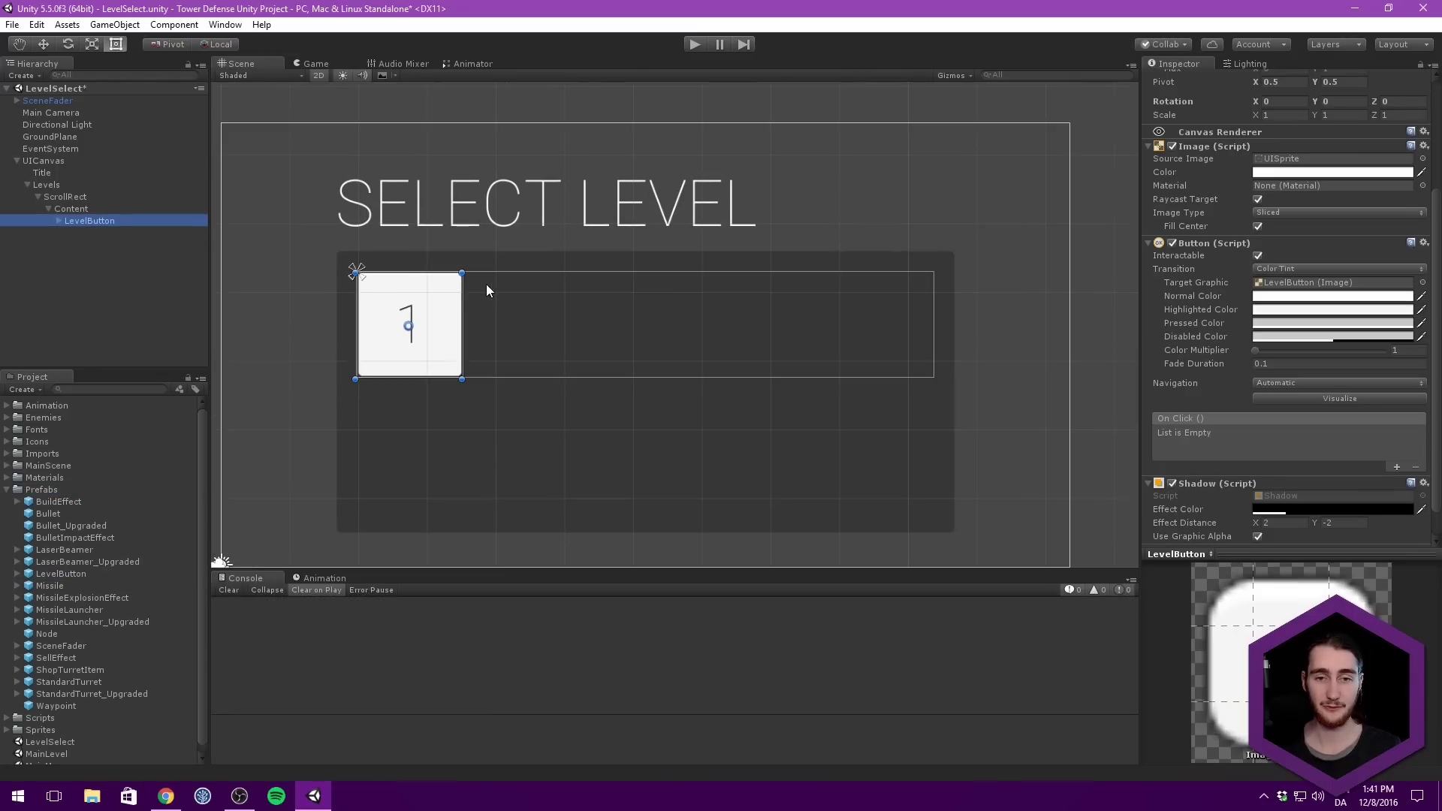
key(ctrl+d)
key(ctrl+d)
key(ctrl+d)
key(ctrl+d)
key(ctrl+d)
key(ctrl+d)
key(ctrl+d)
key(ctrl+d)
key(ctrl+d)
key(ctrl+d)
key(ctrl+d)
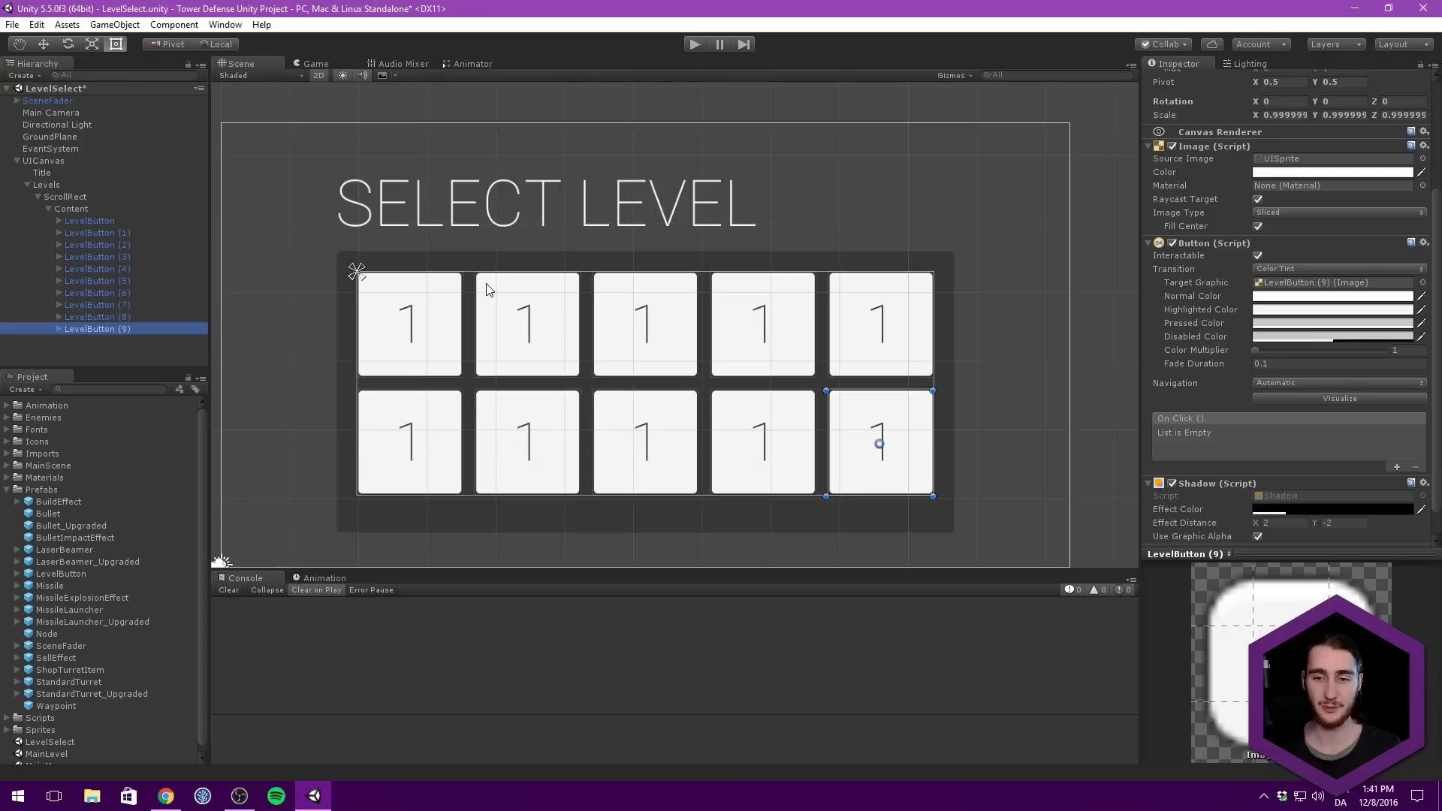
scroll(517, 264, down, 3)
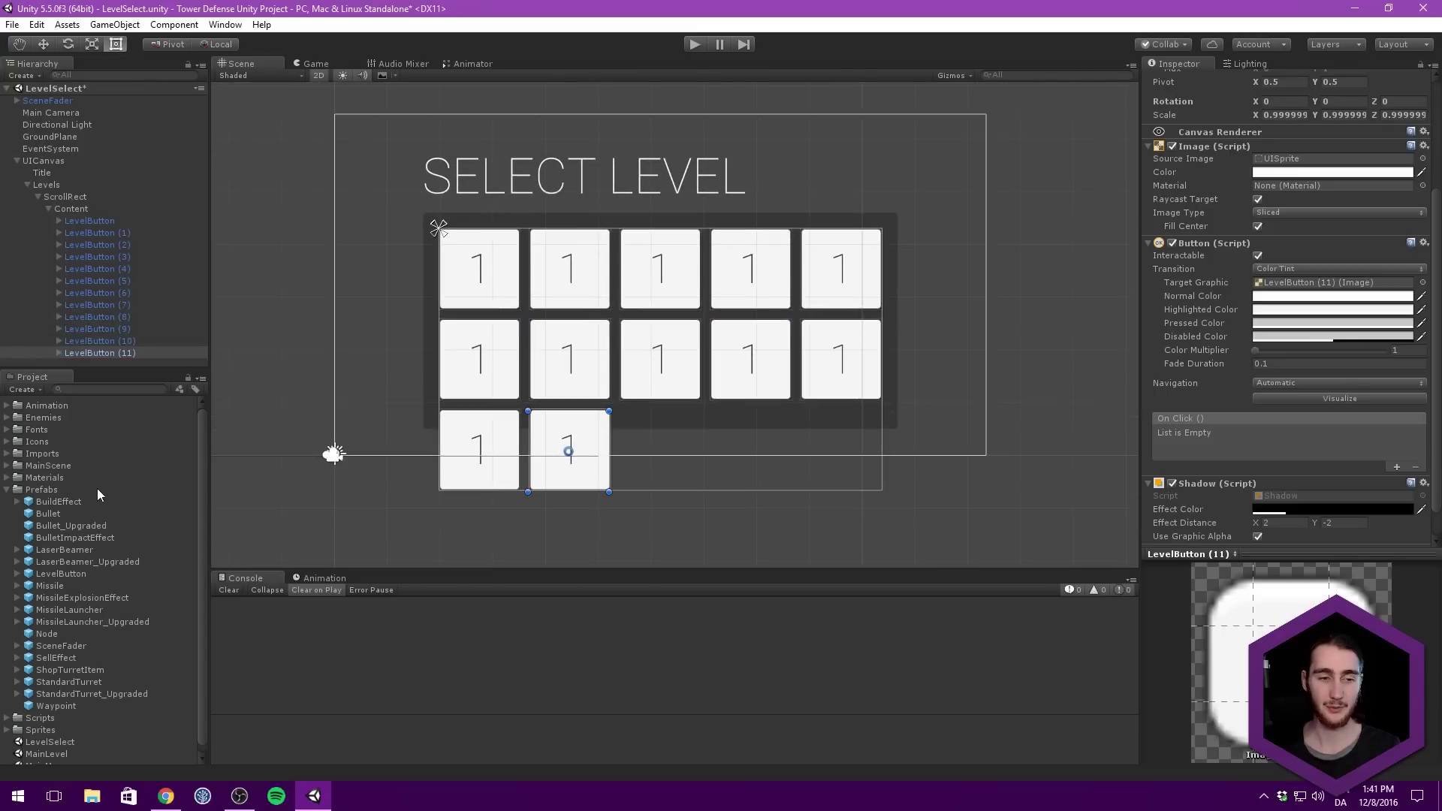
Try a red image color on the LevelButton prefab and undo it.
click(90, 548)
click(61, 572)
key(q)
scroll(509, 264, down, 2)
key(t)
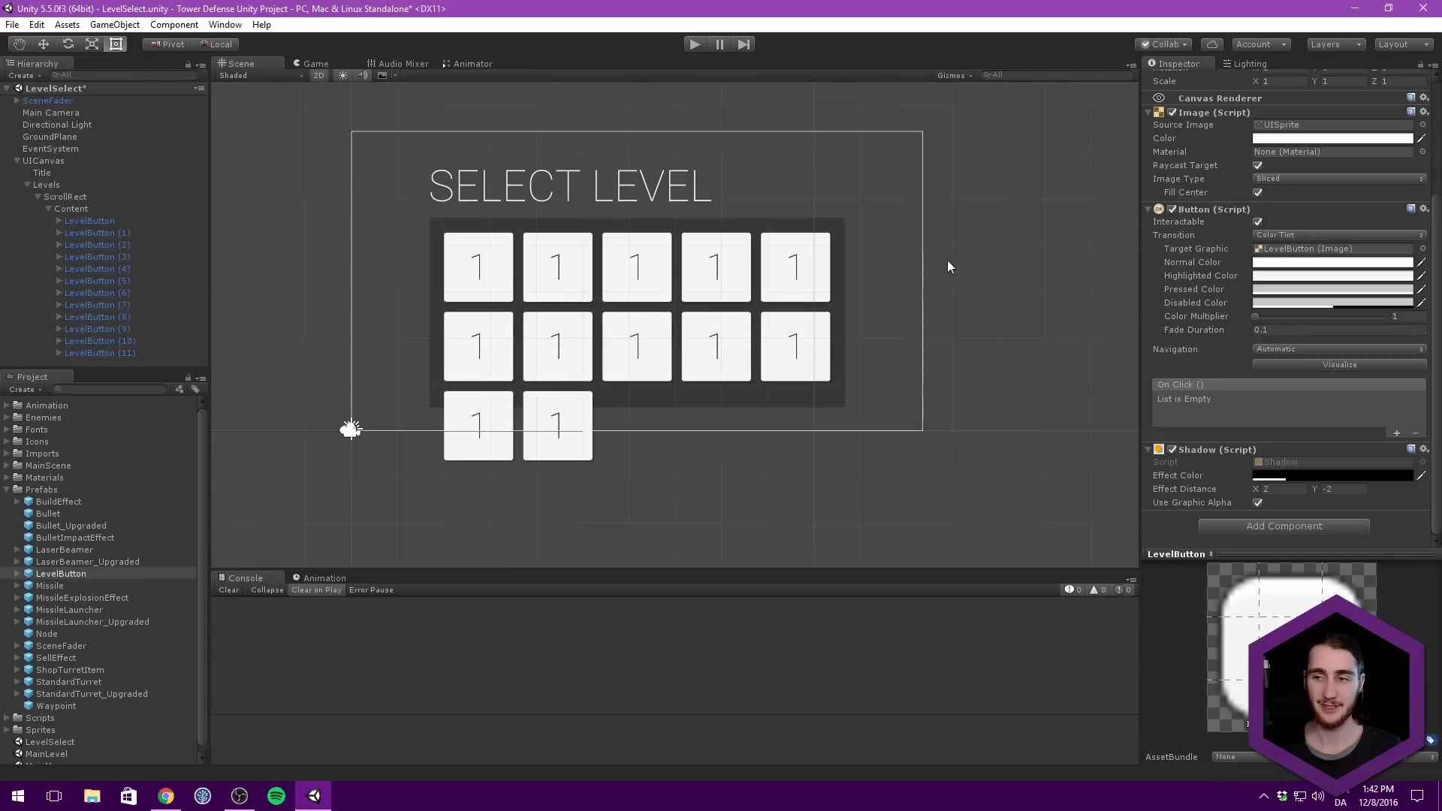
click(1329, 138)
click(598, 291)
click(662, 217)
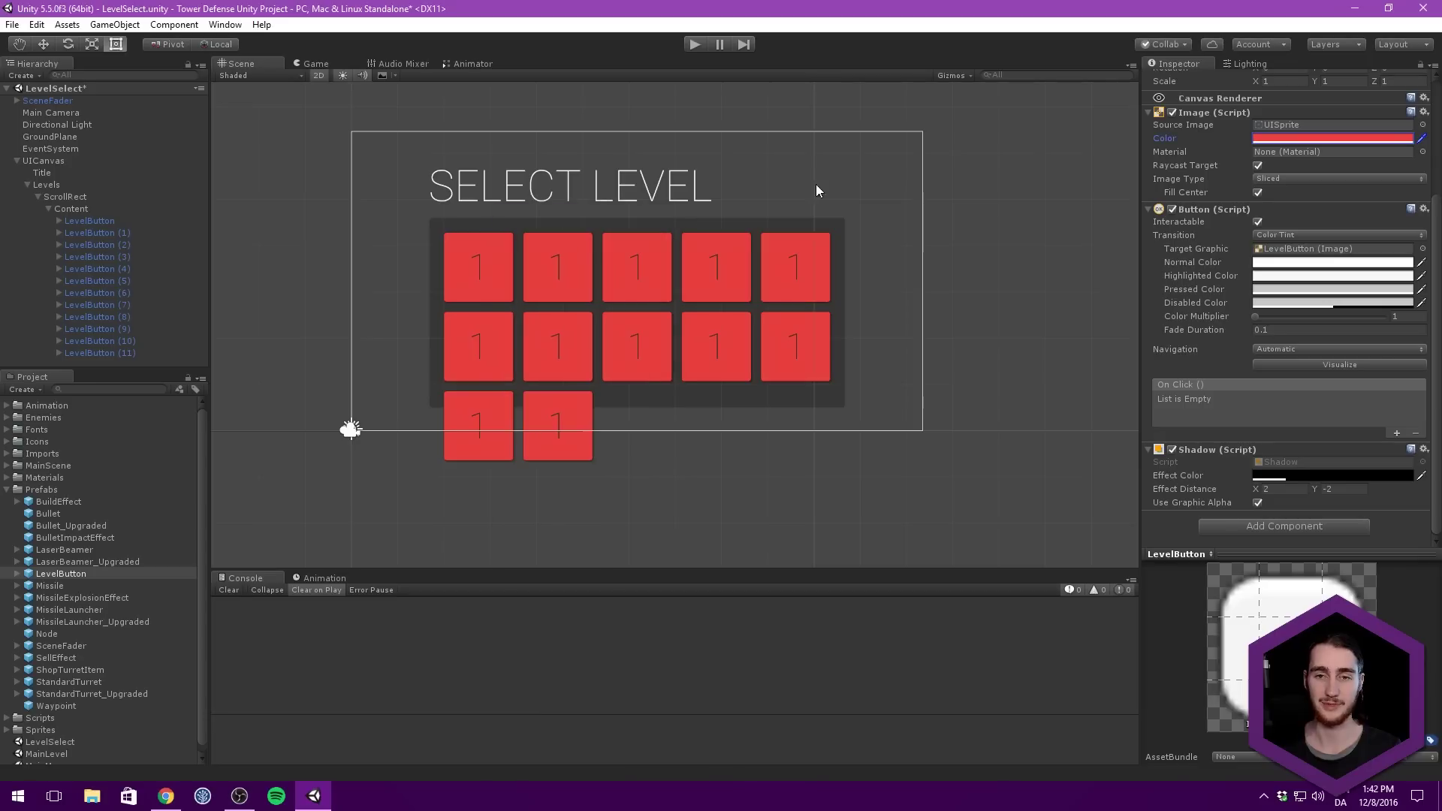
key(ctrl+z)
scroll(708, 192, up, 3)
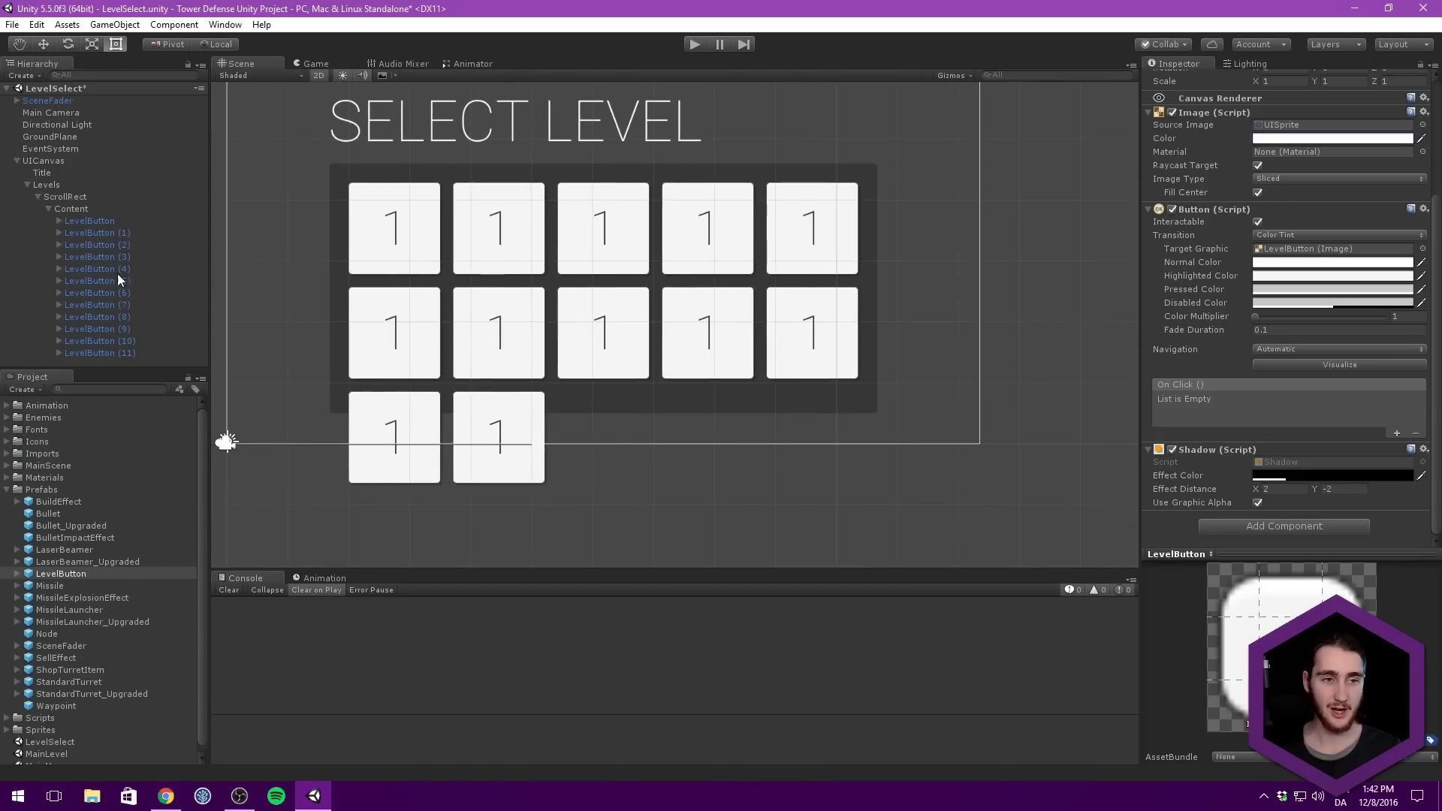
Save the scene and test the level button grid in Play mode.
click(71, 208)
click(322, 63)
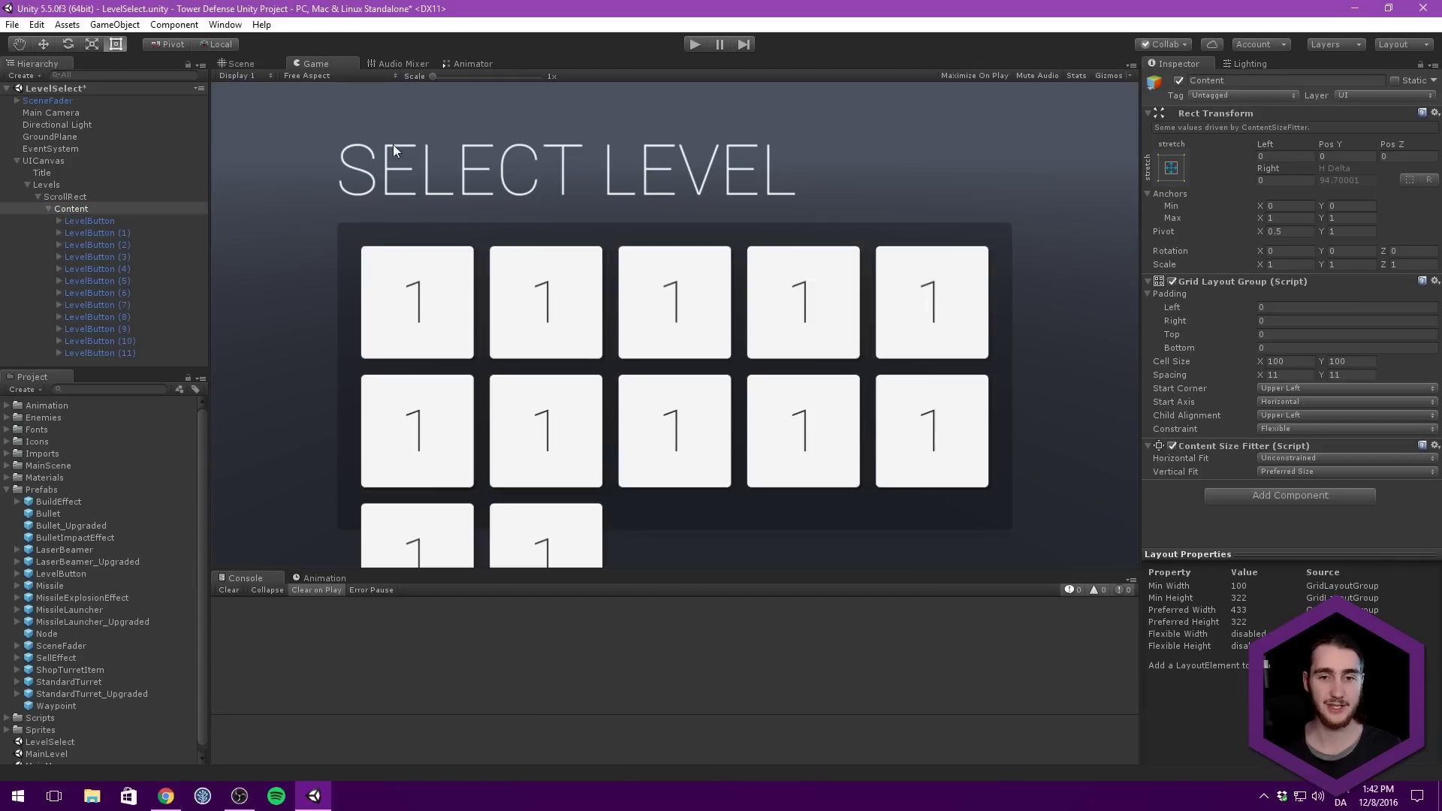
key(ctrl+s)
click(695, 45)
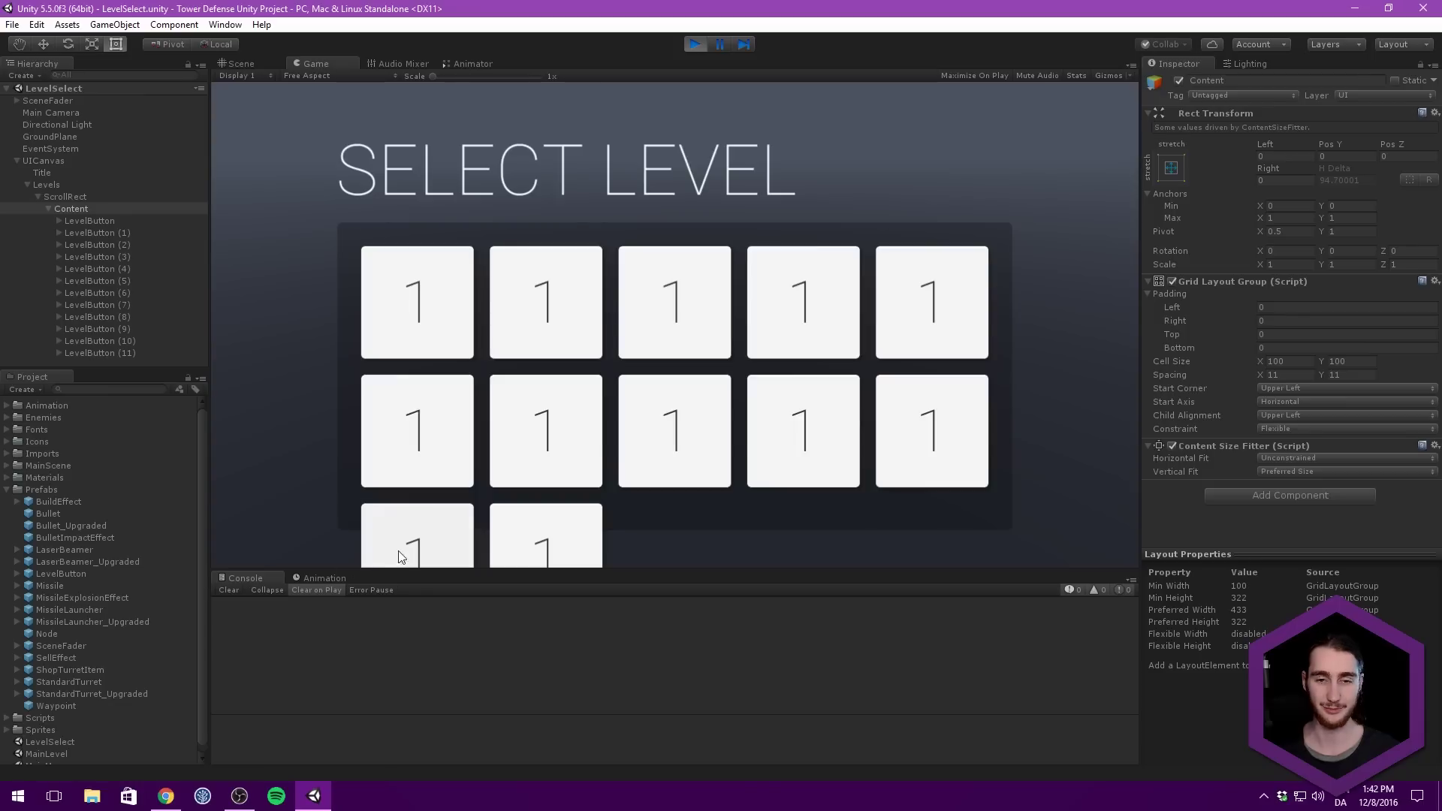
click(696, 45)
Add a Rect Mask 2D component to the ScrollRect object.
click(127, 220)
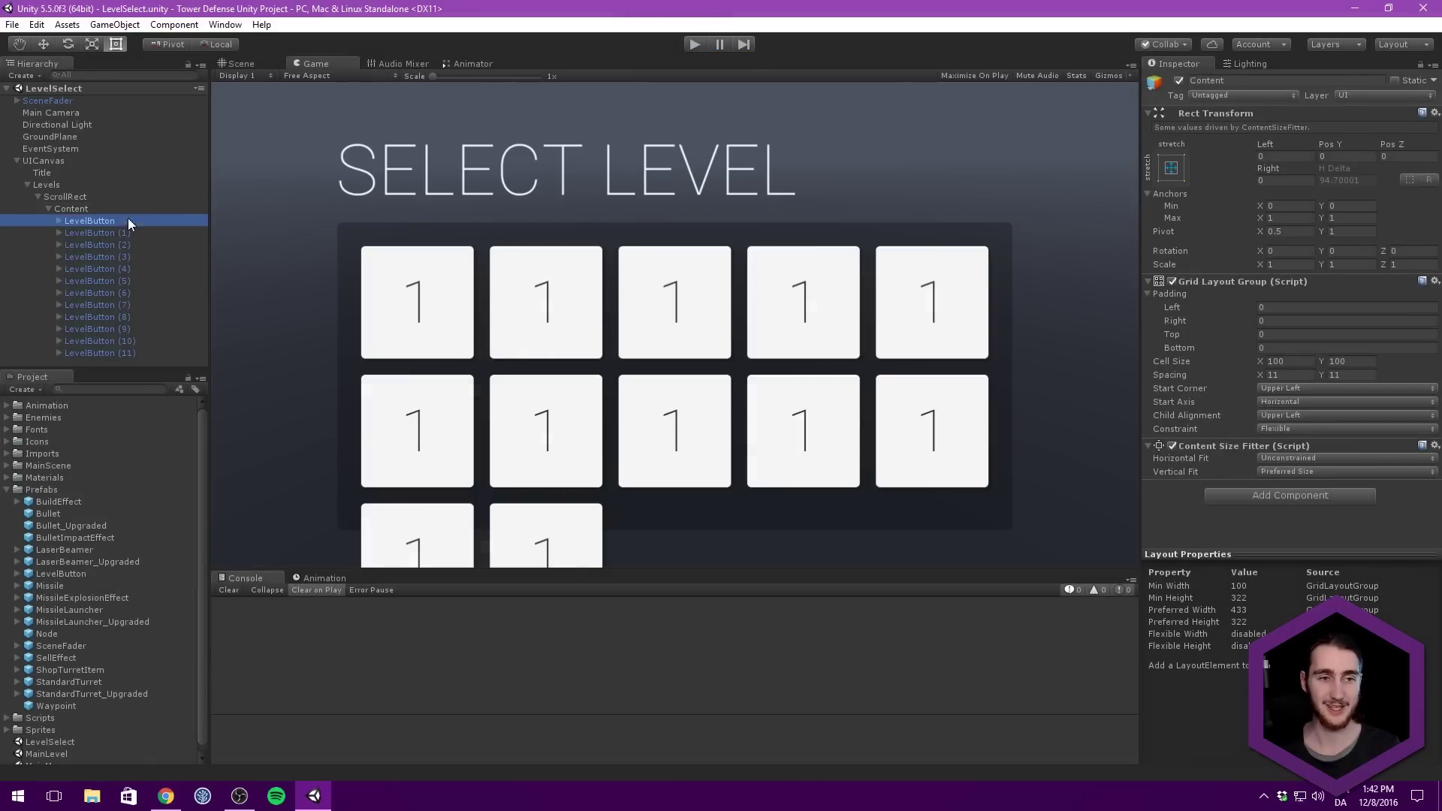
click(161, 209)
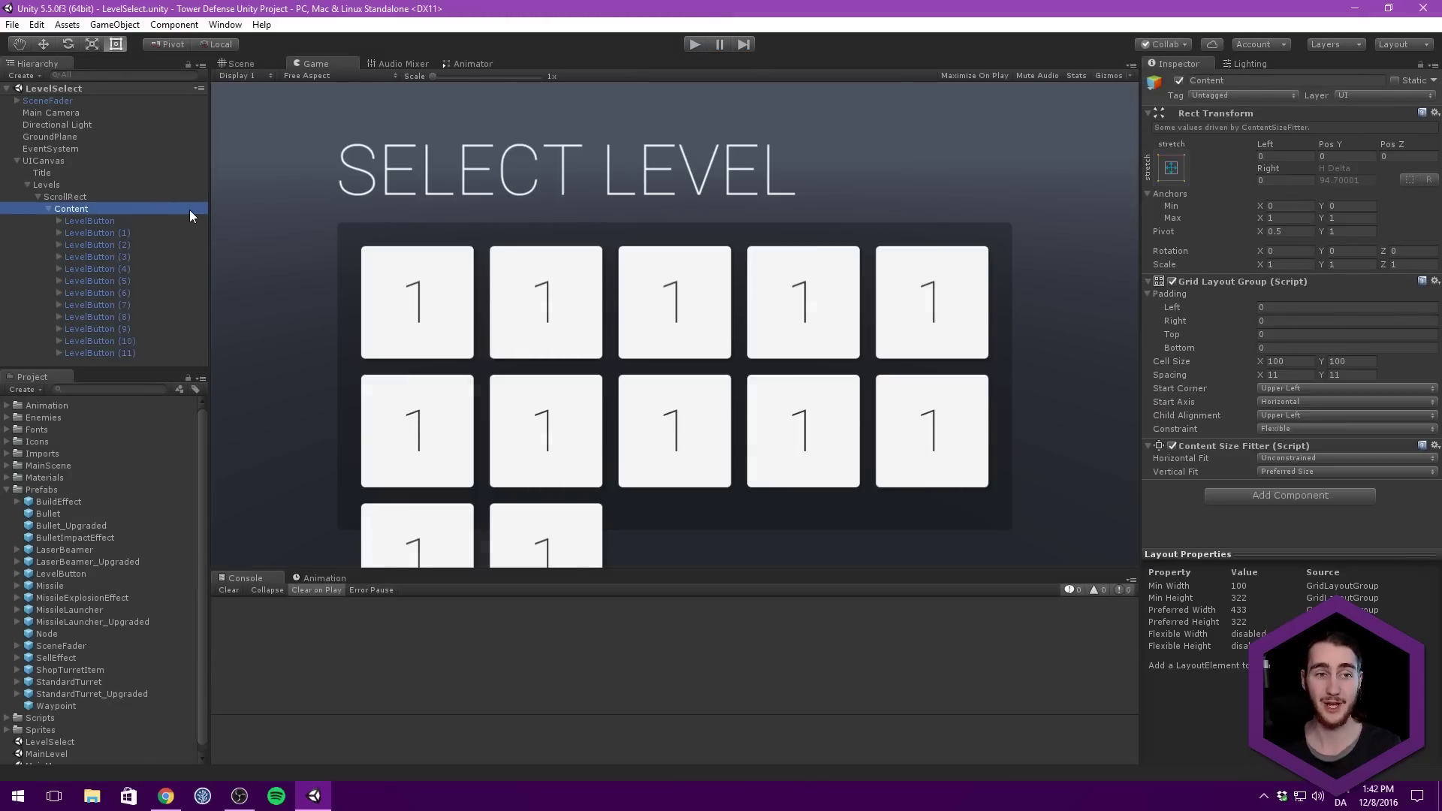
click(128, 198)
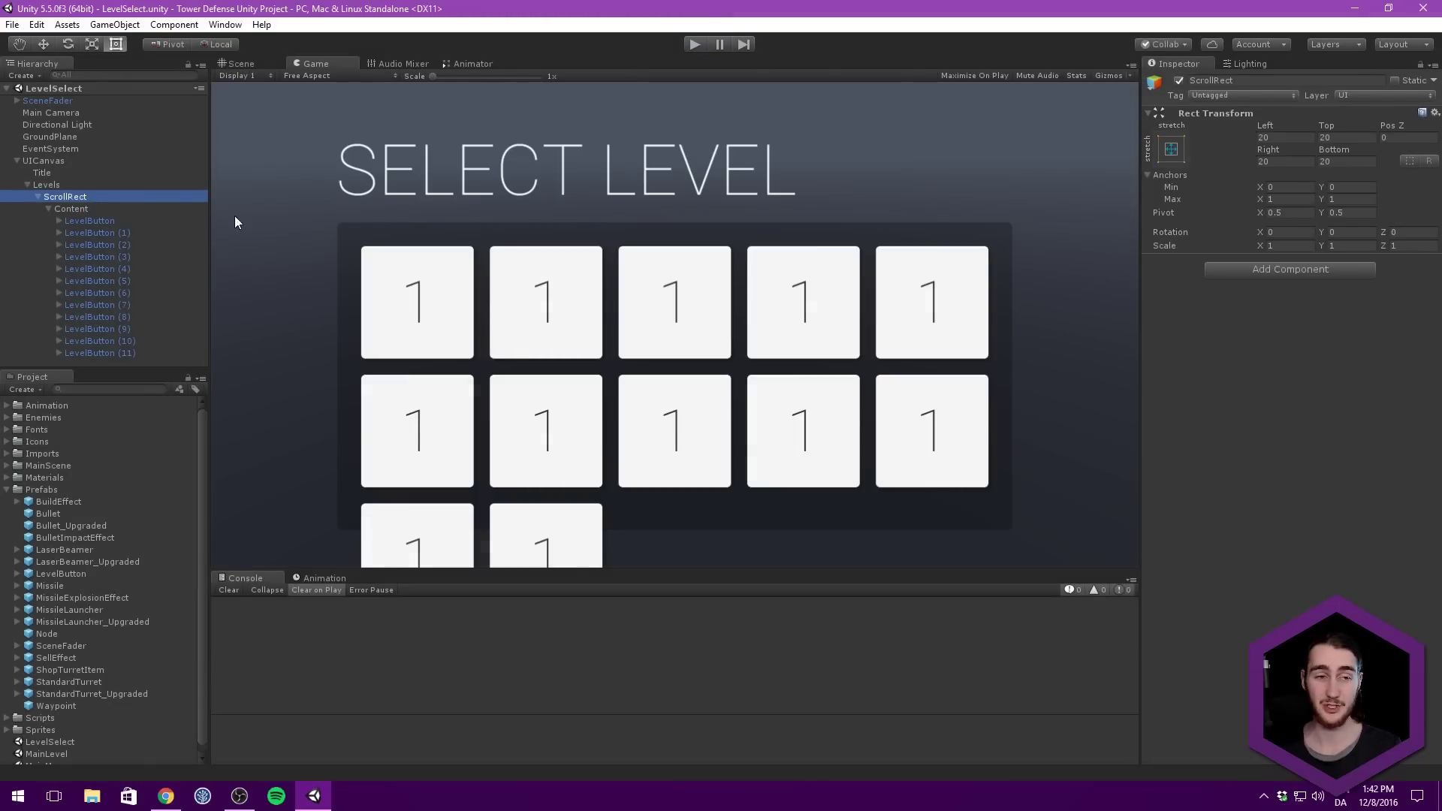
click(1331, 270)
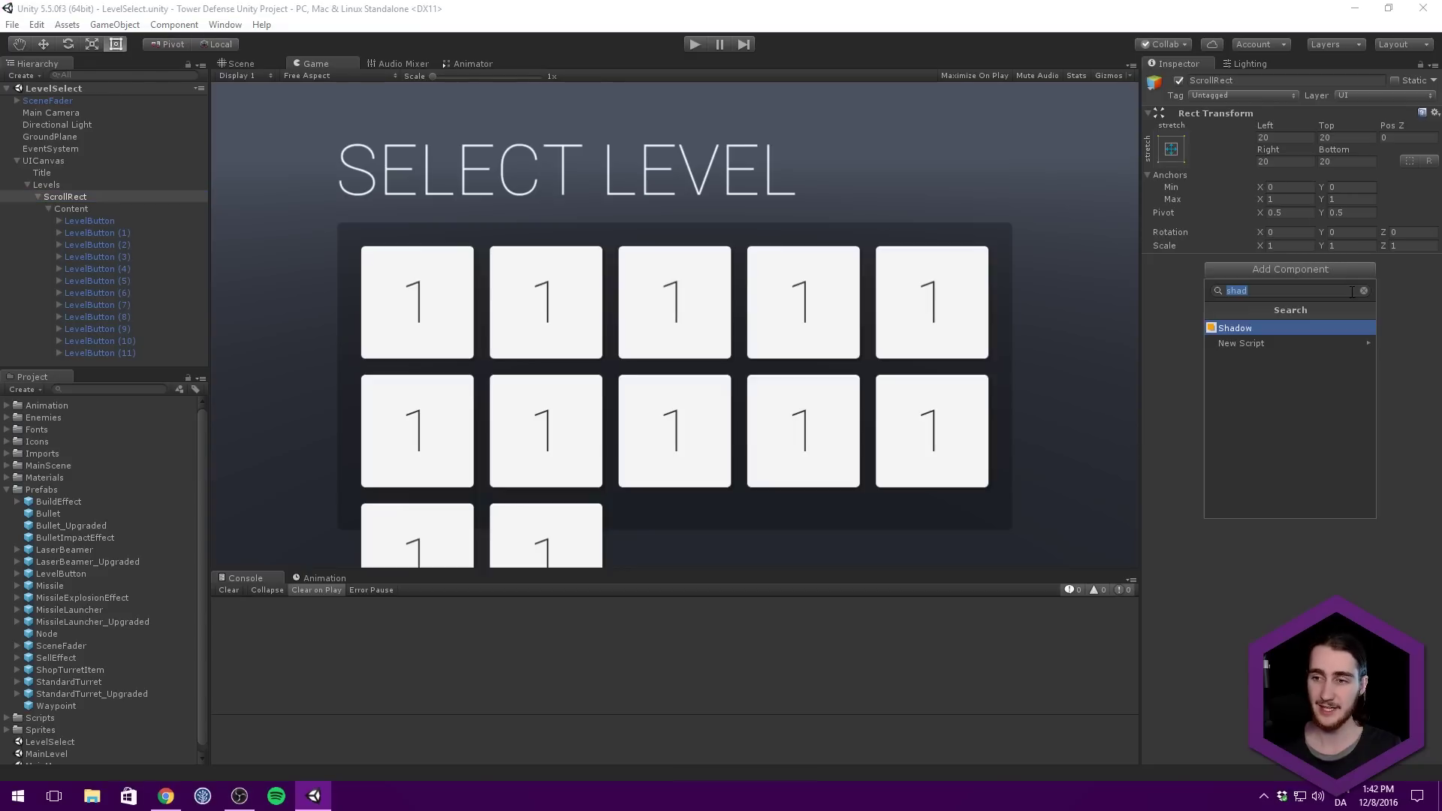
text(mask)
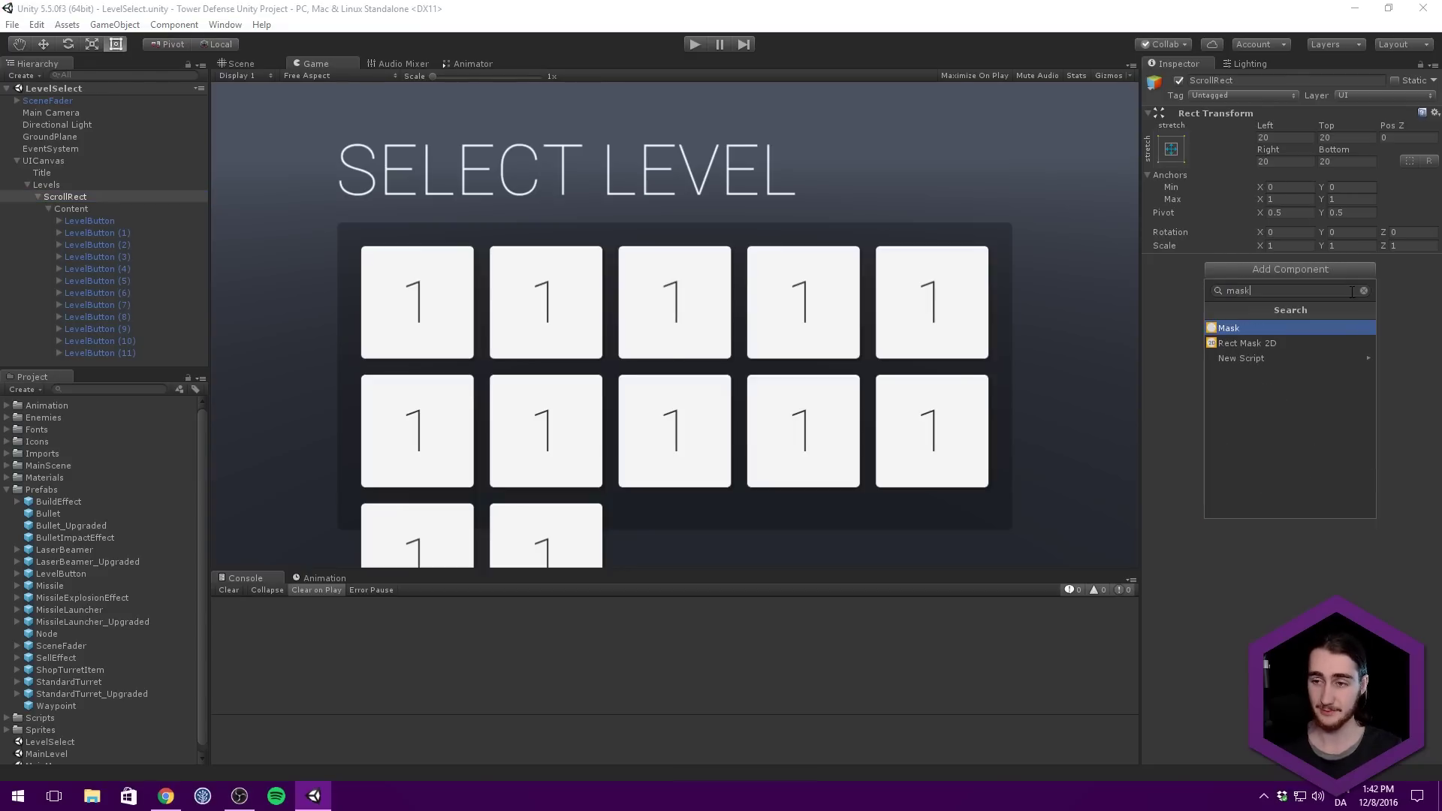
key(Down)
key(Up)
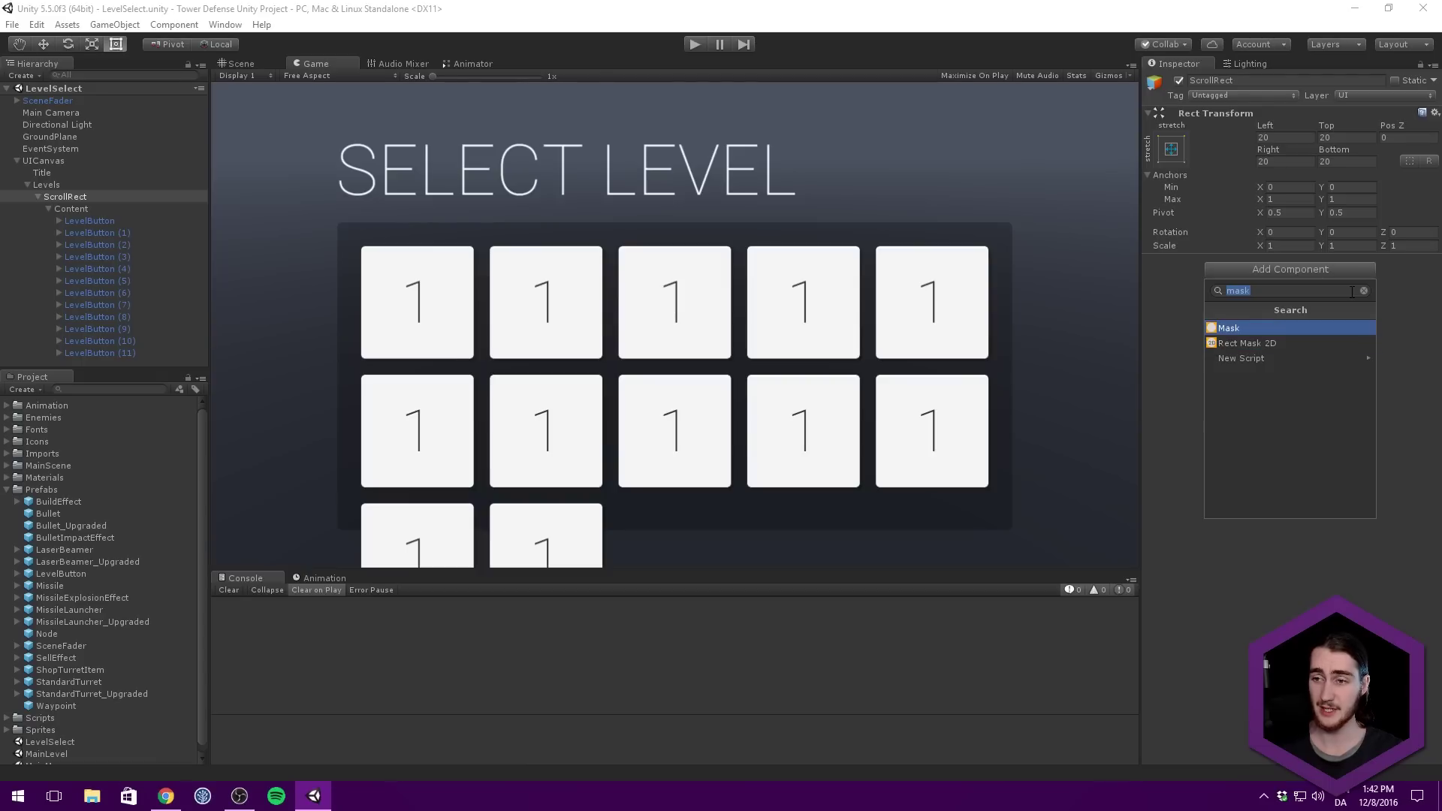
key(Down)
key(Return)
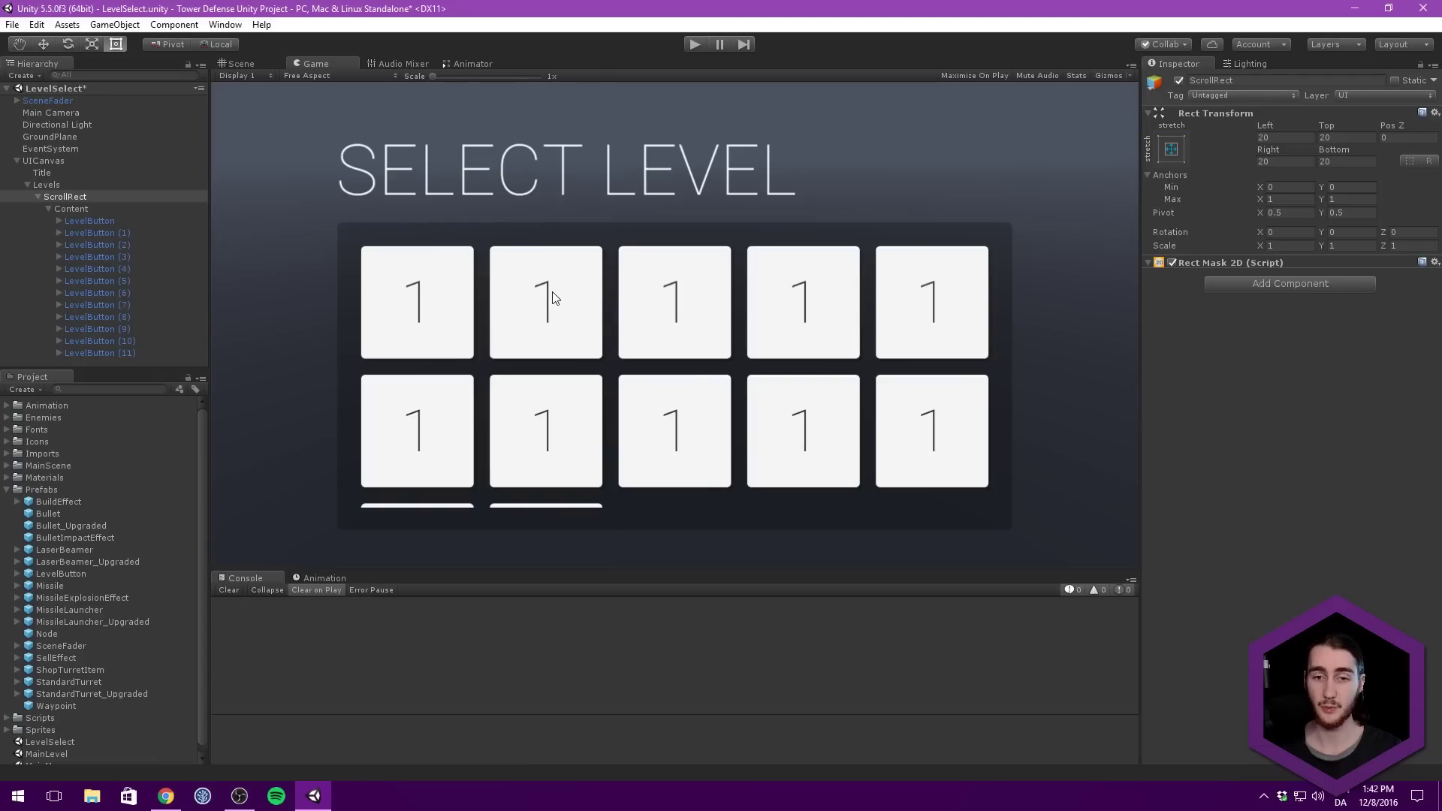
Run the scene briefly and inspect how the mask clips the button grid in the Scene view.
click(695, 46)
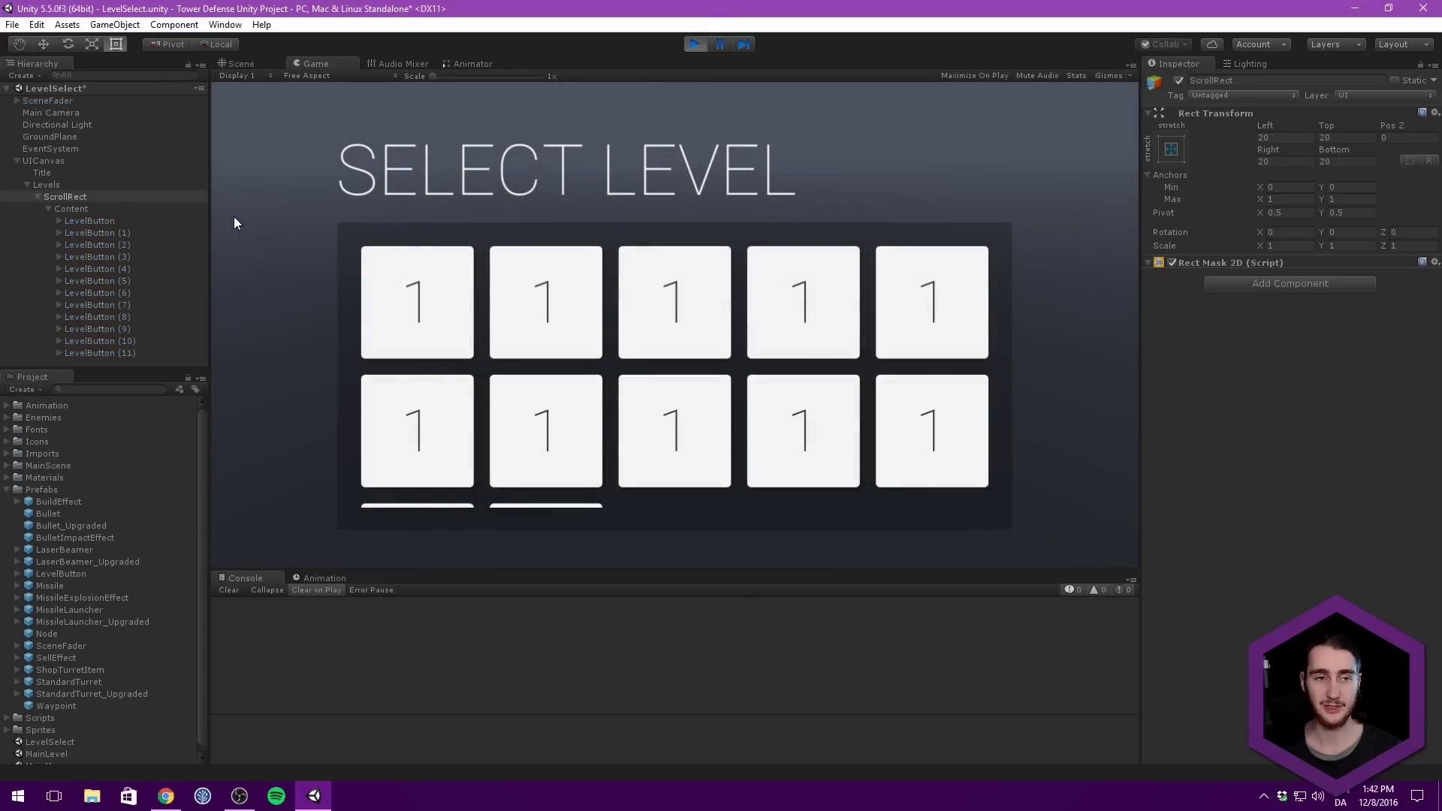
click(695, 44)
click(242, 63)
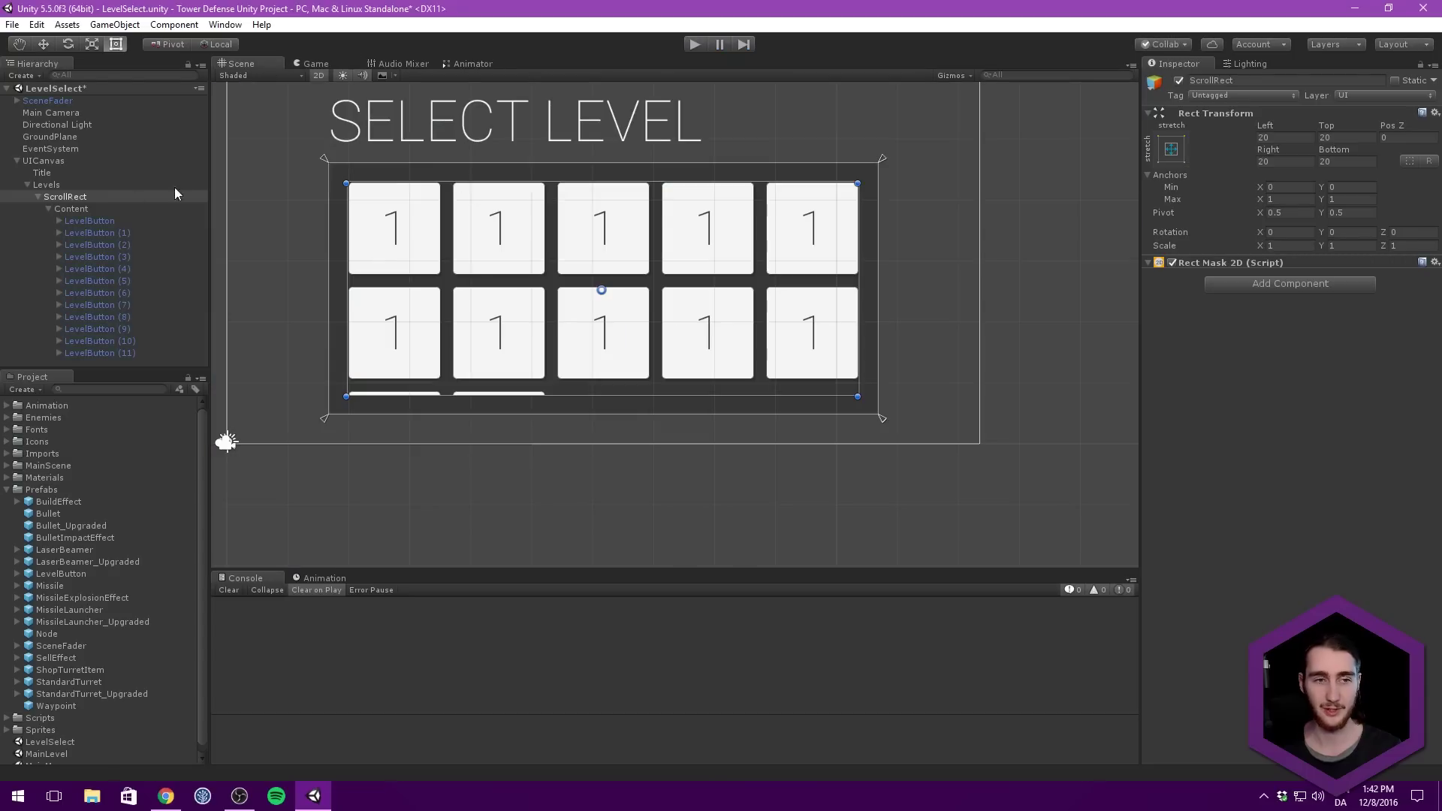
scroll(426, 246, down, 2)
scroll(406, 443, up, 4)
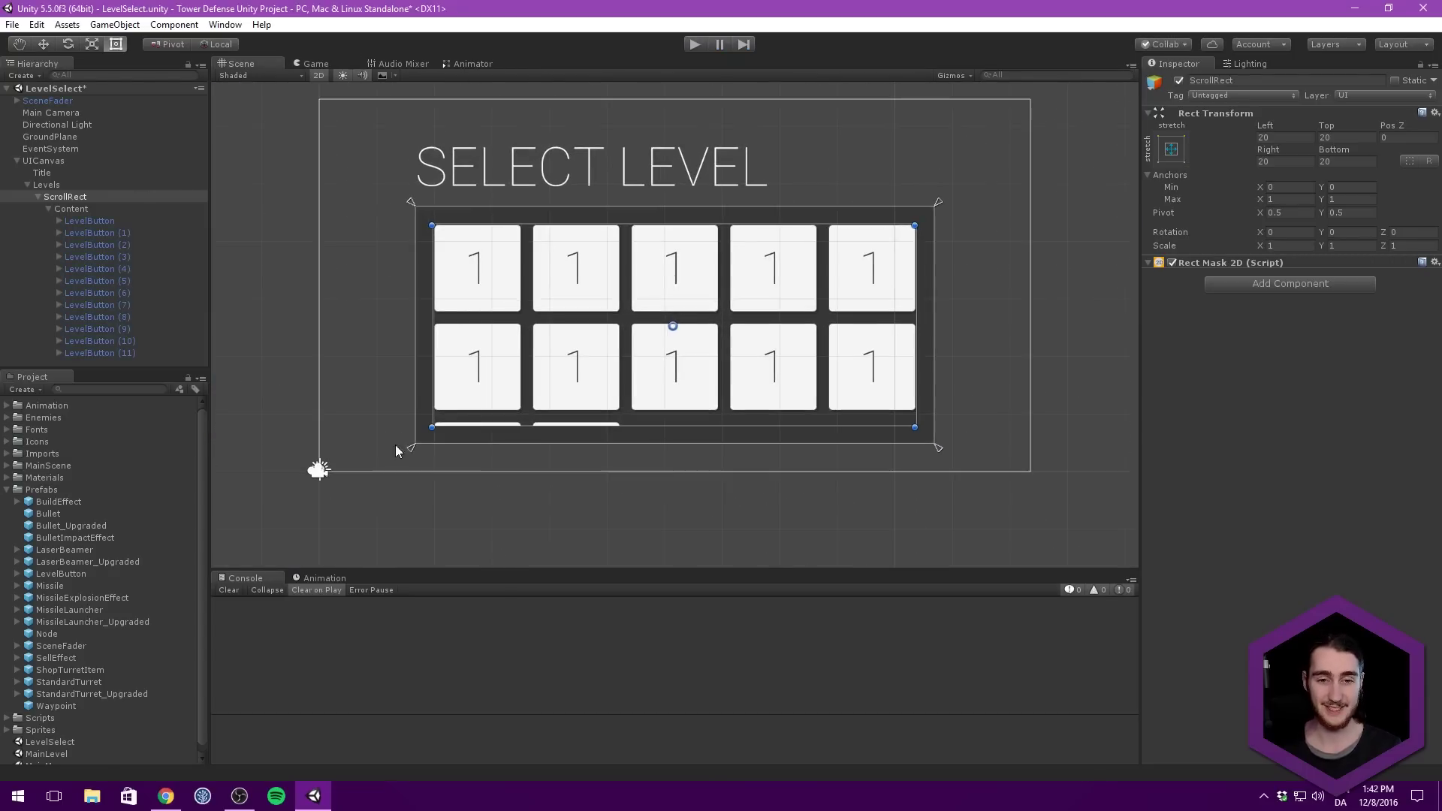
scroll(548, 315, up, 2)
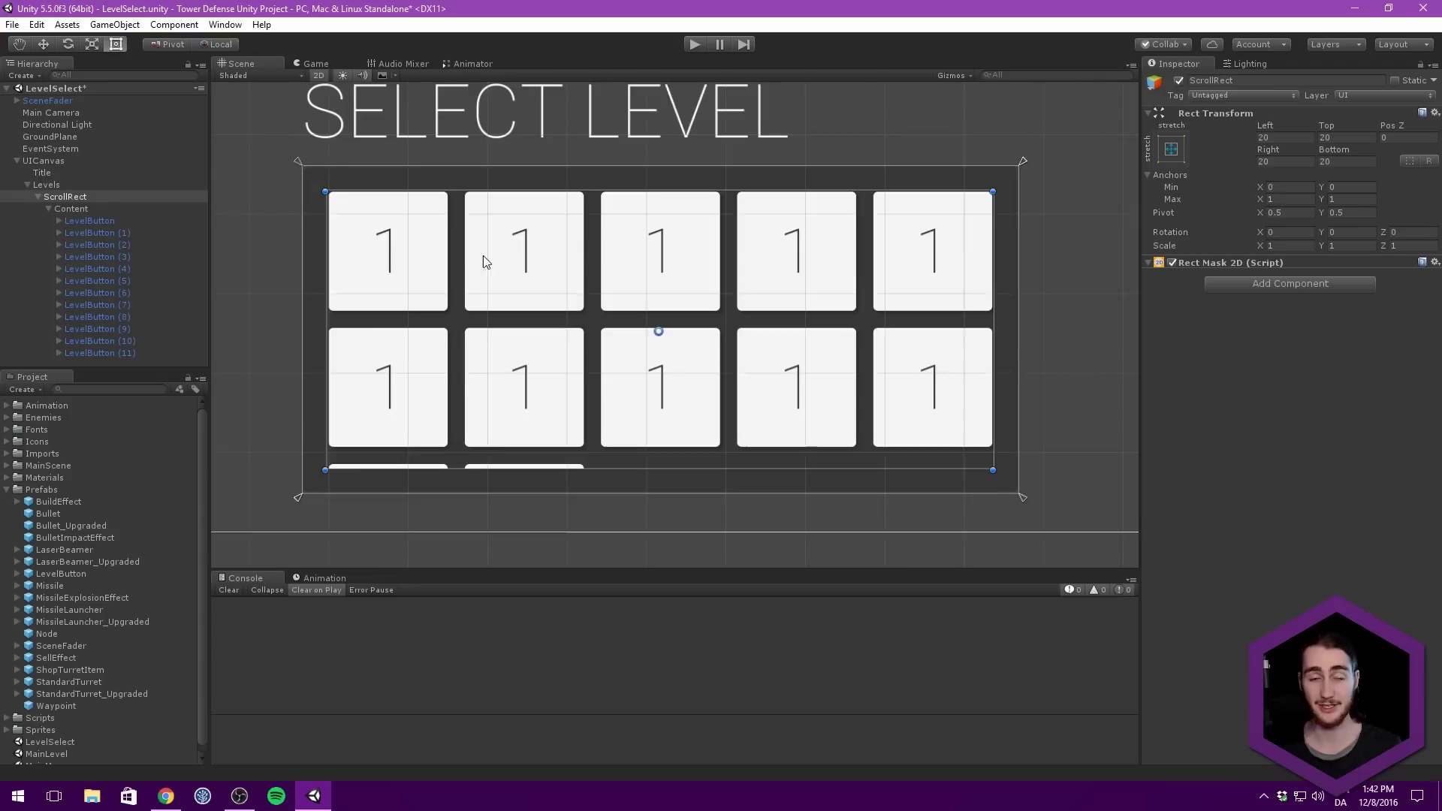
Collapse the Content object's children in the hierarchy and save the scene.
scroll(483, 258, down, 2)
click(308, 64)
click(276, 66)
middle_drag(370, 186, 338, 197)
click(49, 210)
key(ctrl+s)
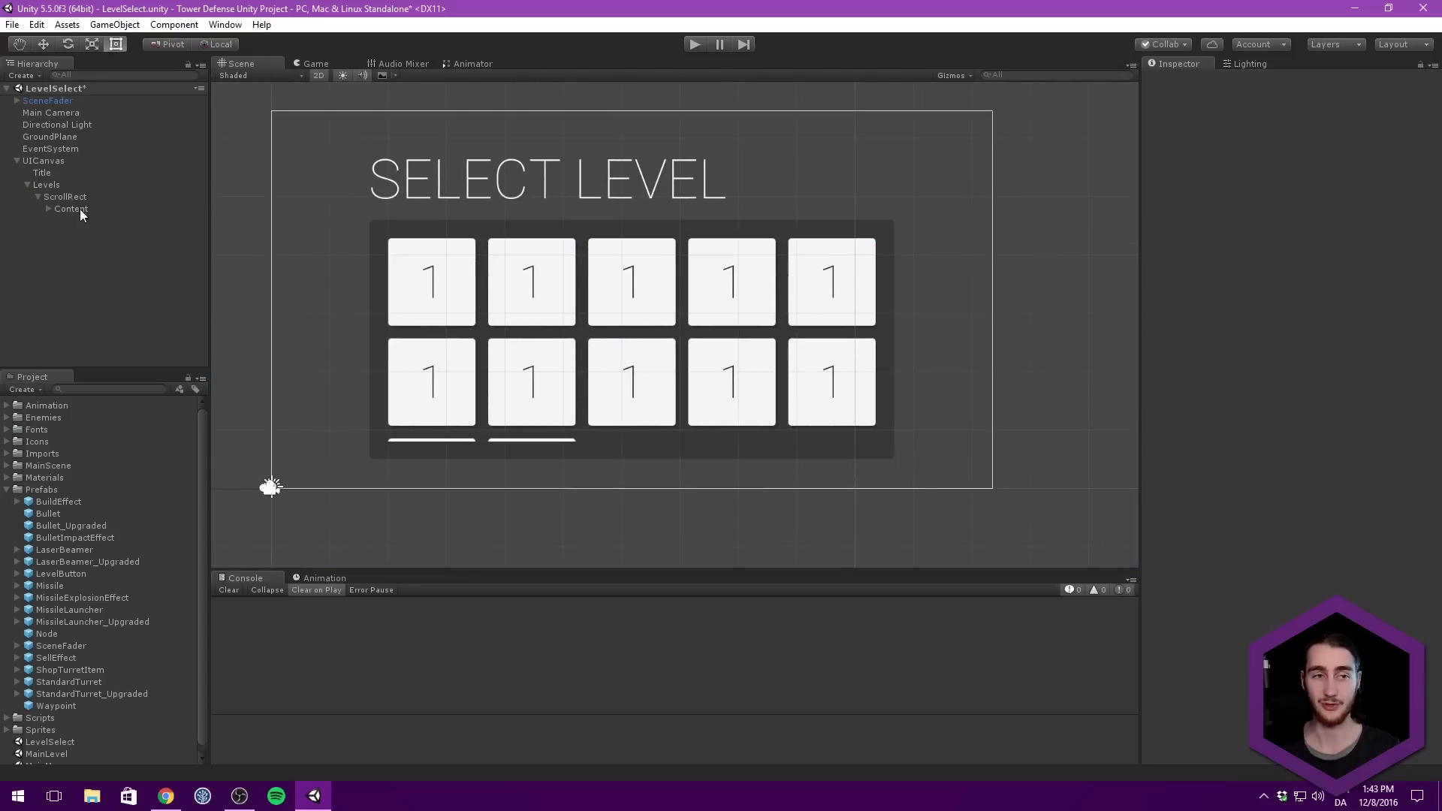
Add a Scroll Rect component to the ScrollRect object.
click(1339, 284)
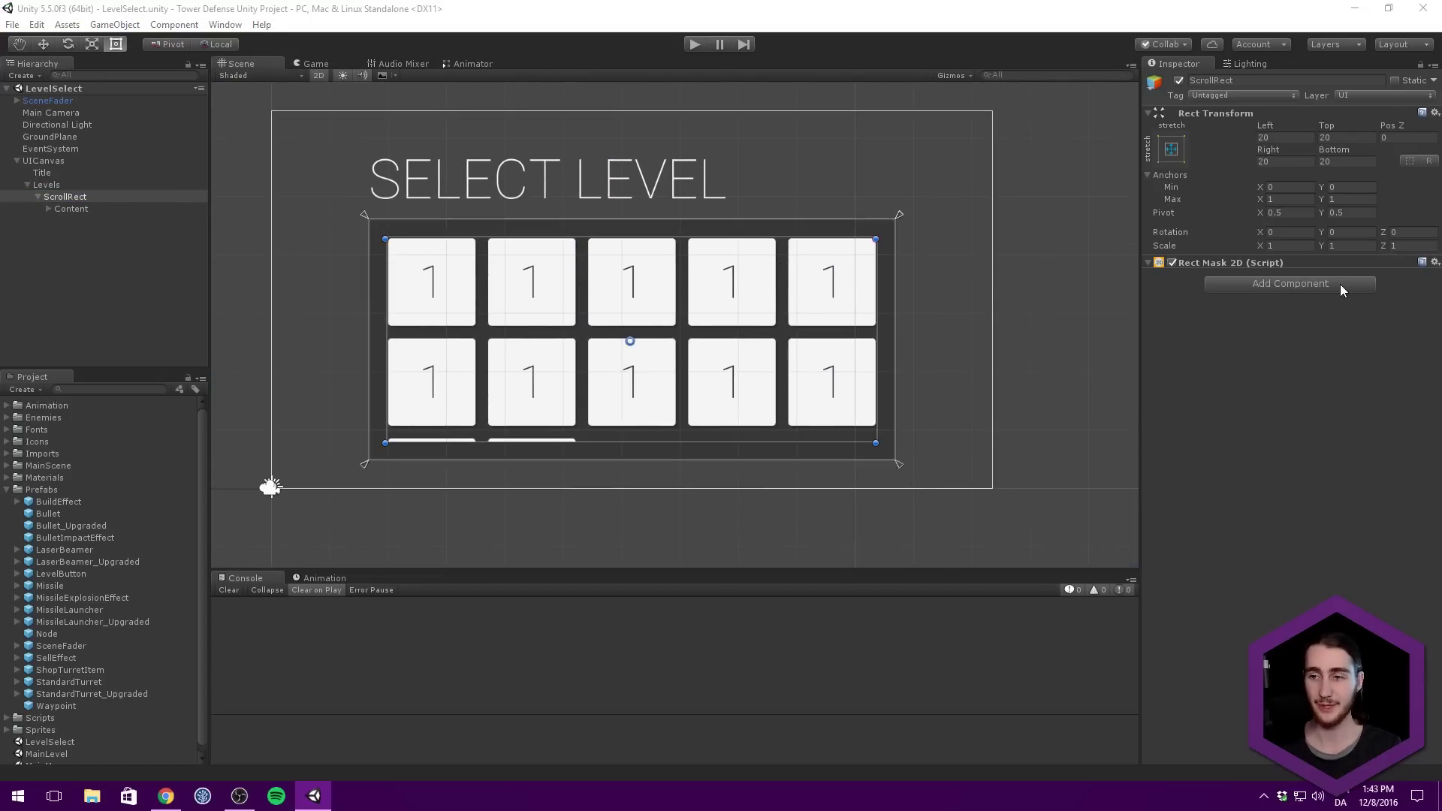
text(scroll)
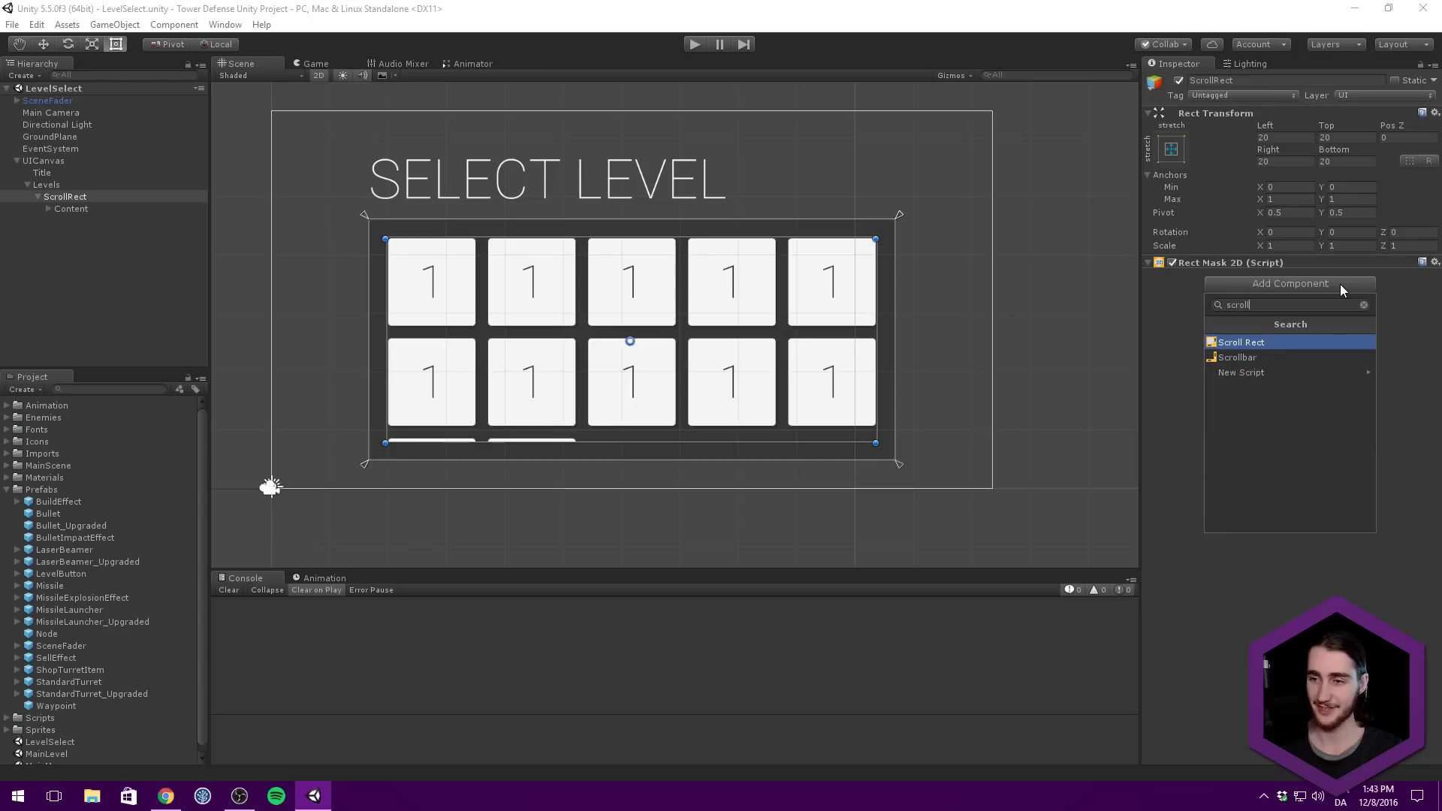
key(Return)
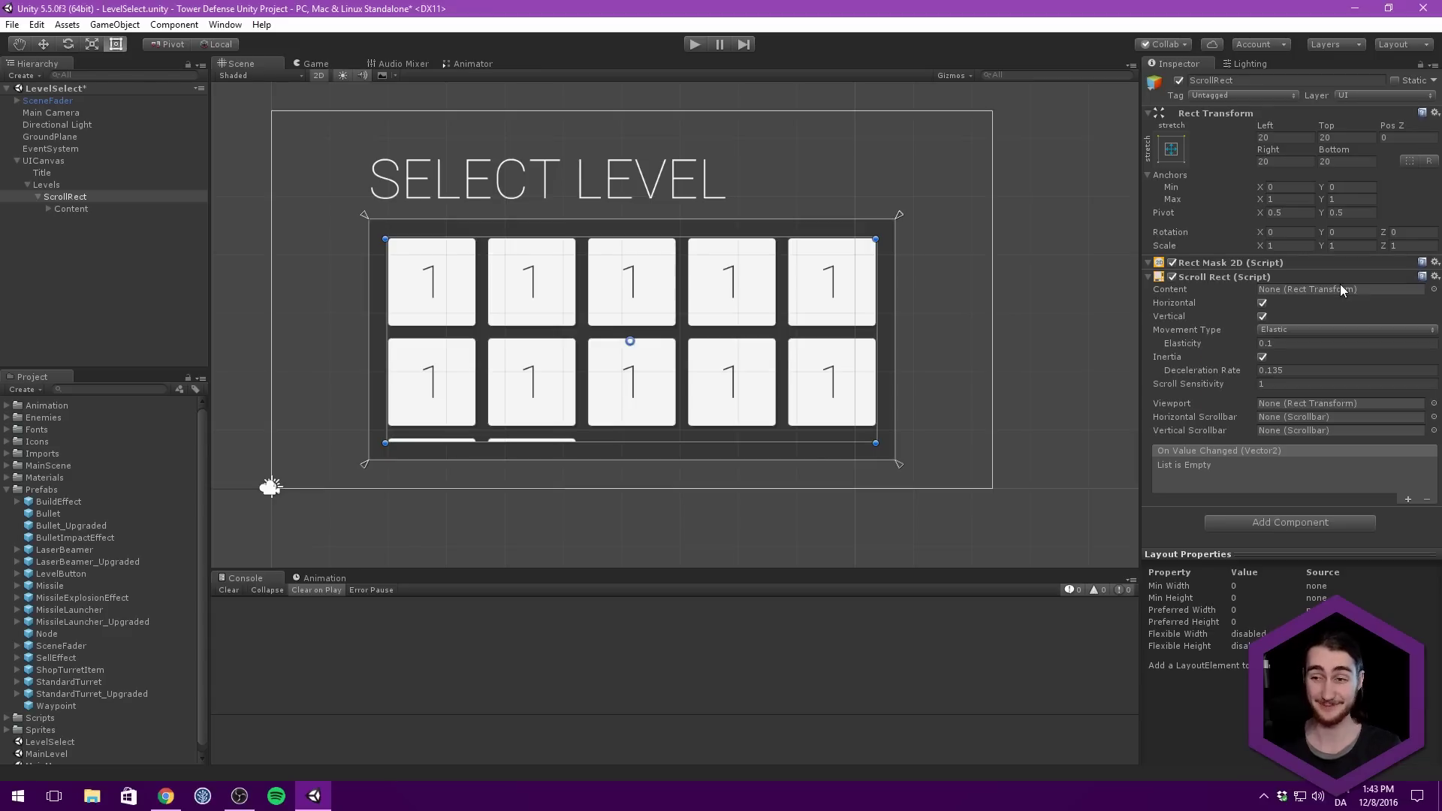
key(f)
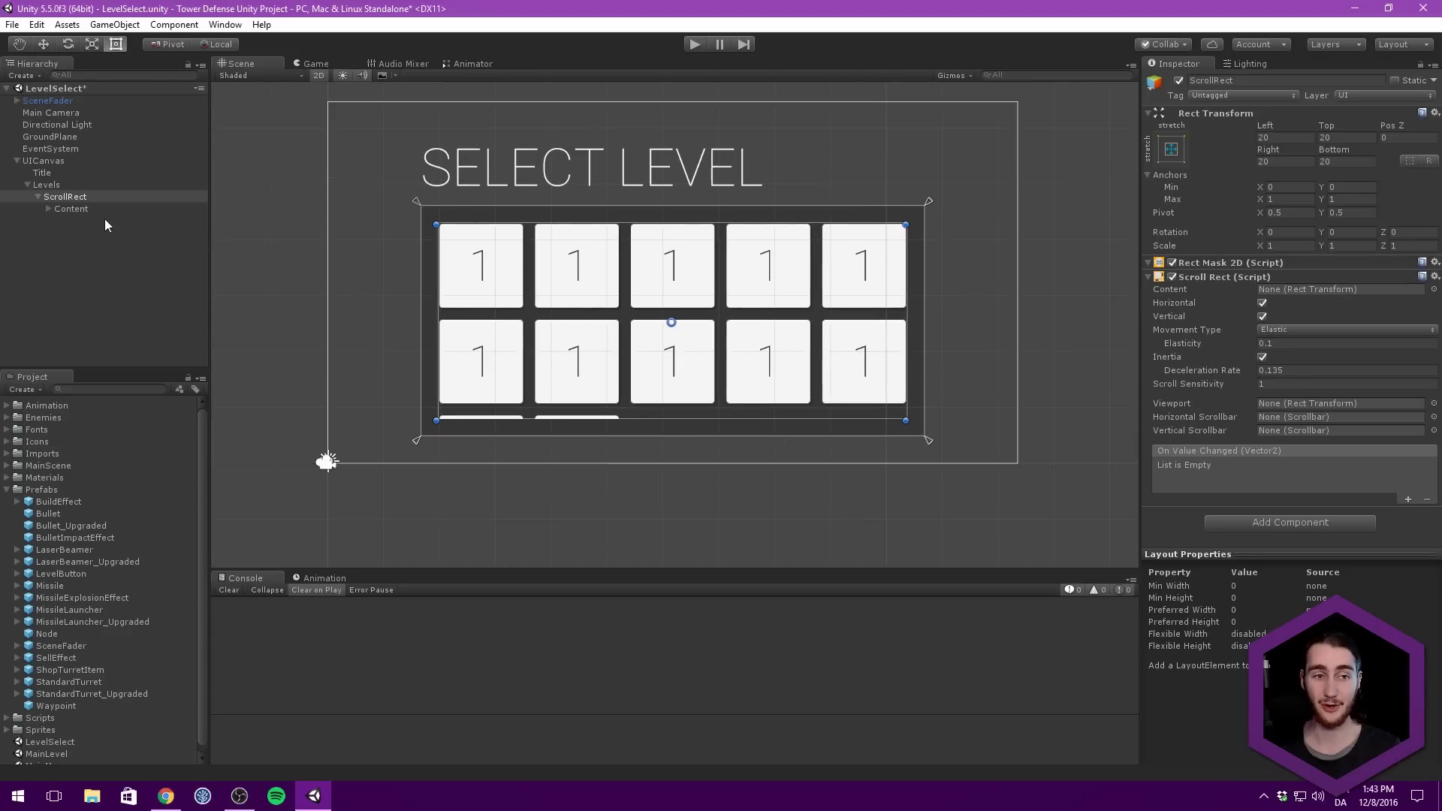
Assign the Content object as the Scroll Rect's content and the ScrollRect object as its viewport.
drag(1254, 284, 1275, 294)
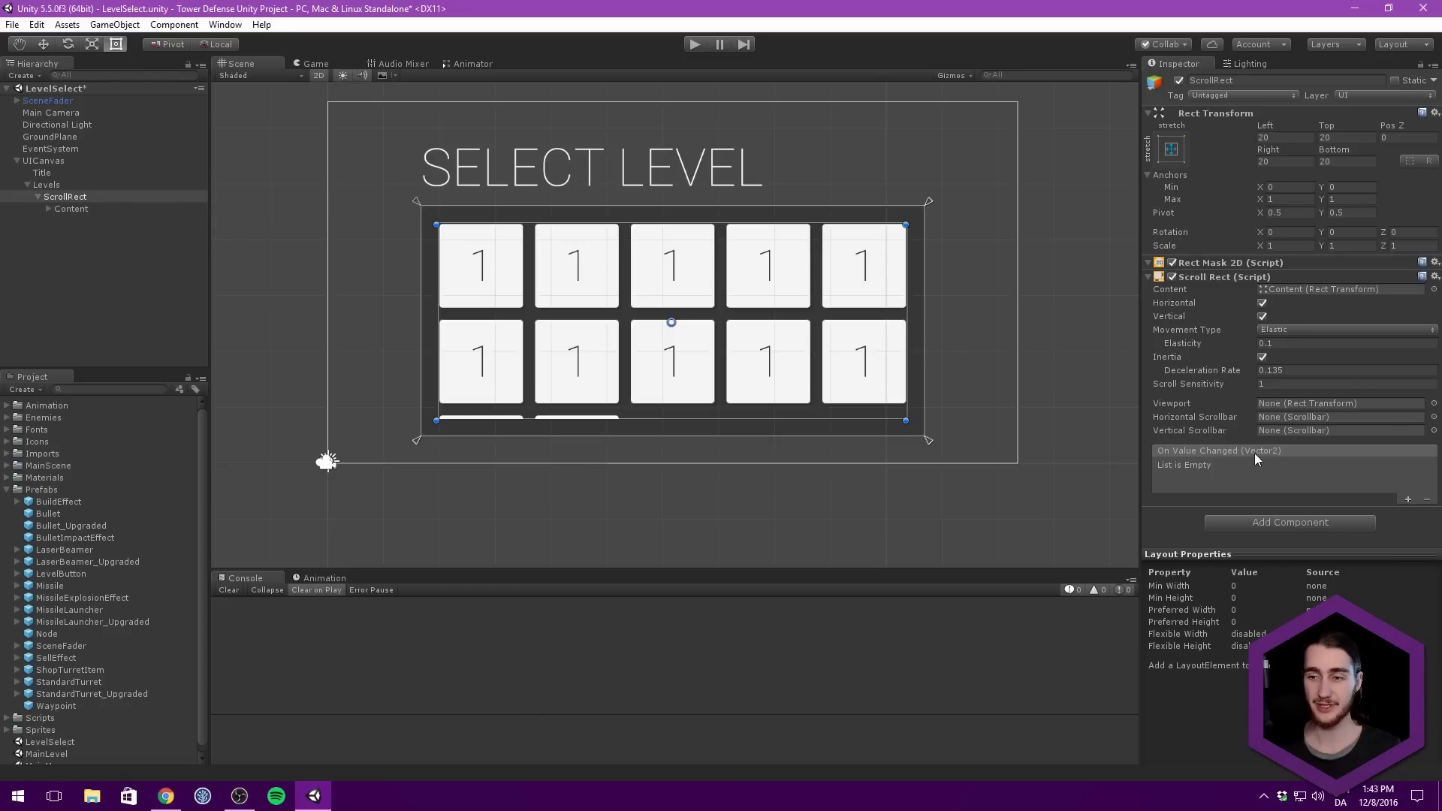
drag(64, 200, 1289, 409)
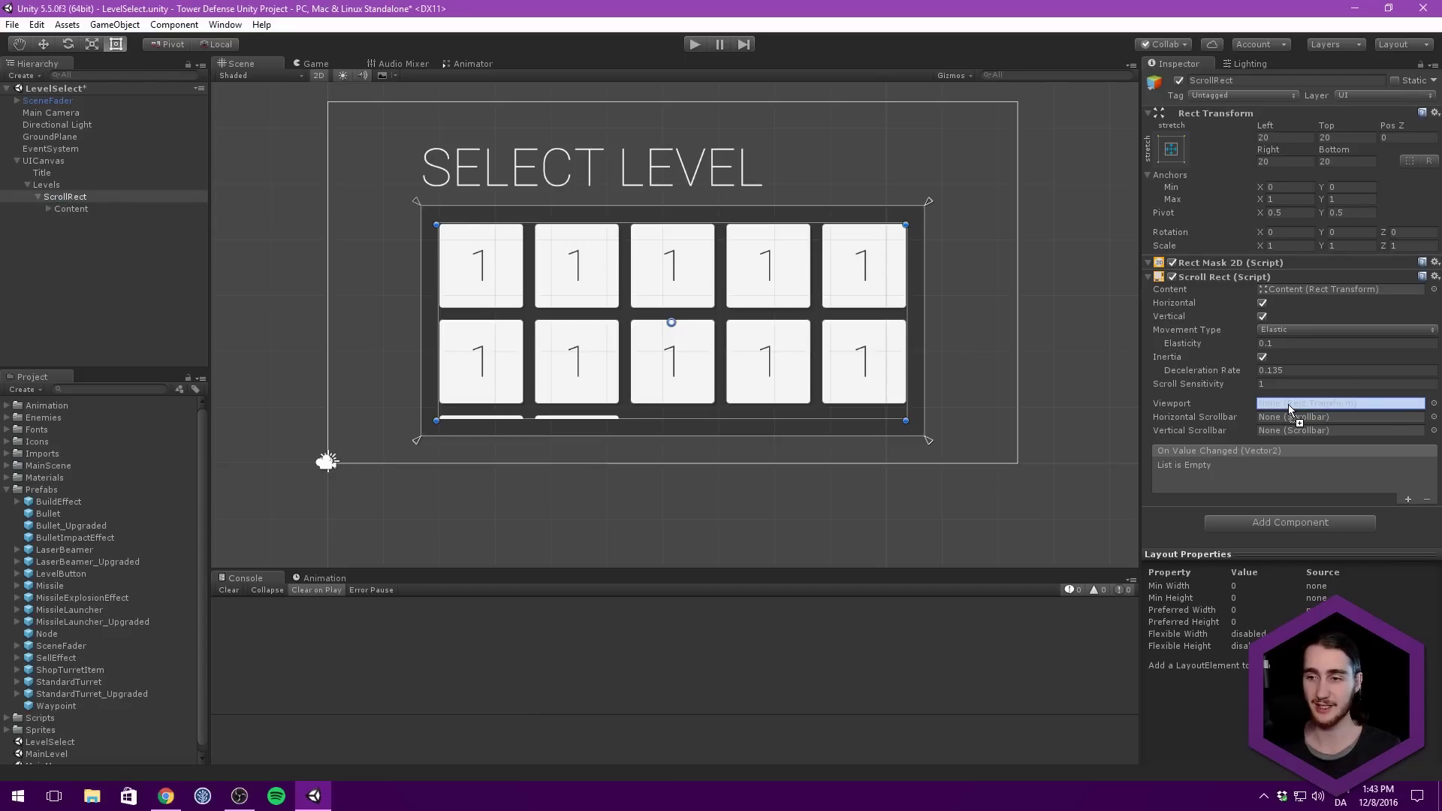
middle_drag(827, 248, 772, 247)
scroll(762, 240, up, 2)
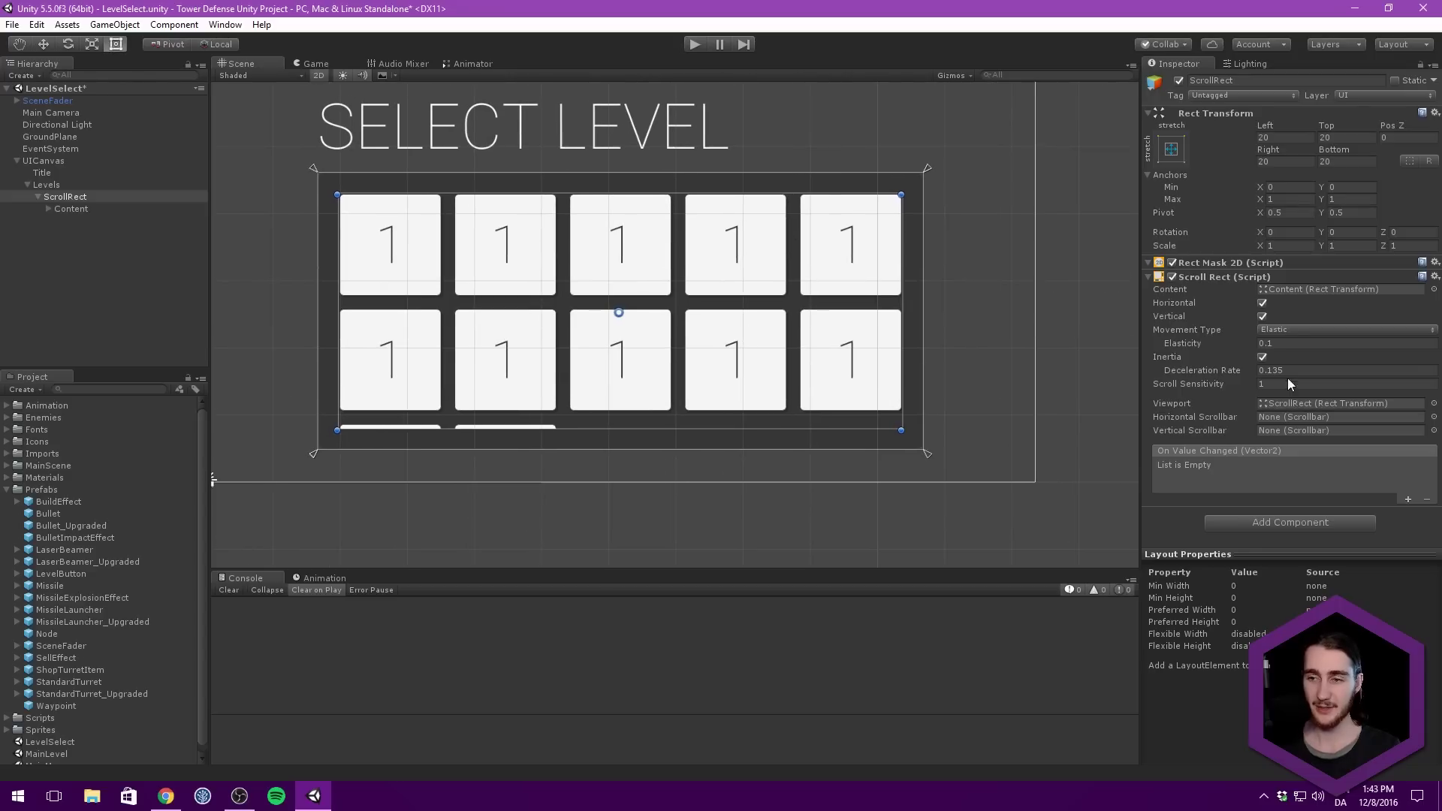
Disable horizontal scrolling in the ScrollRect object's Scroll Rect component.
click(1264, 305)
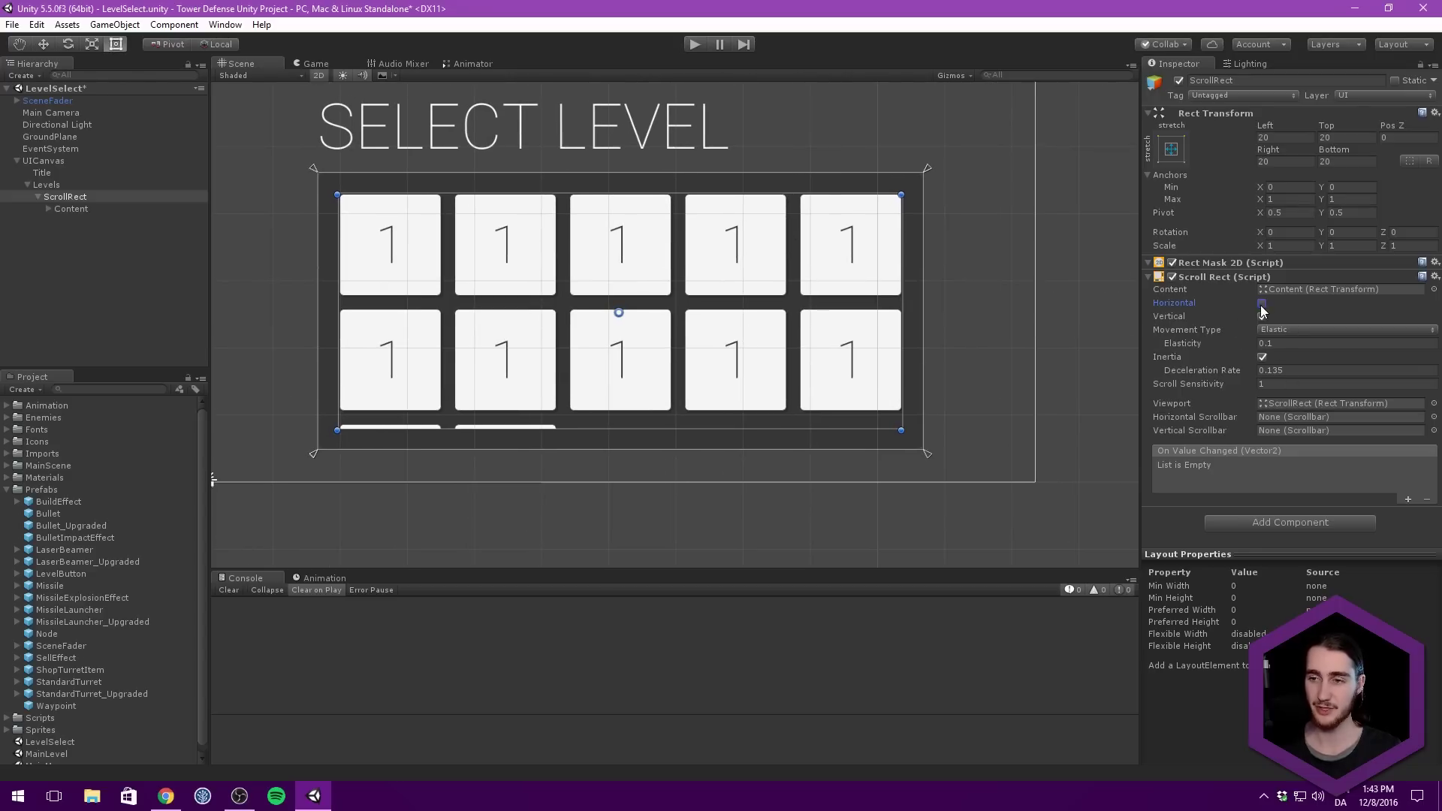
middle_drag(588, 255, 629, 225)
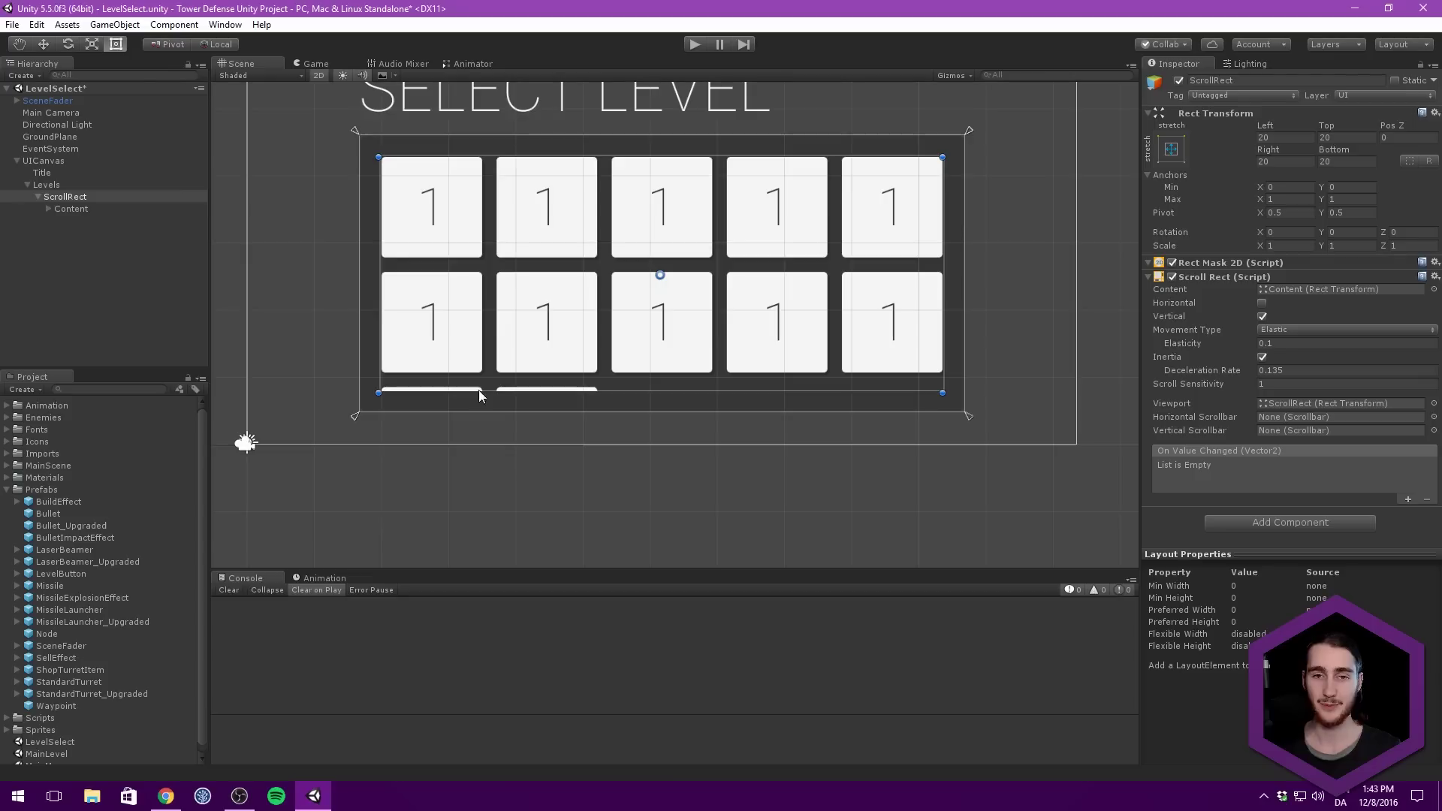
Run the scene, scroll the level button grid up and down to test its vertical-only movement, and stop the game.
click(695, 45)
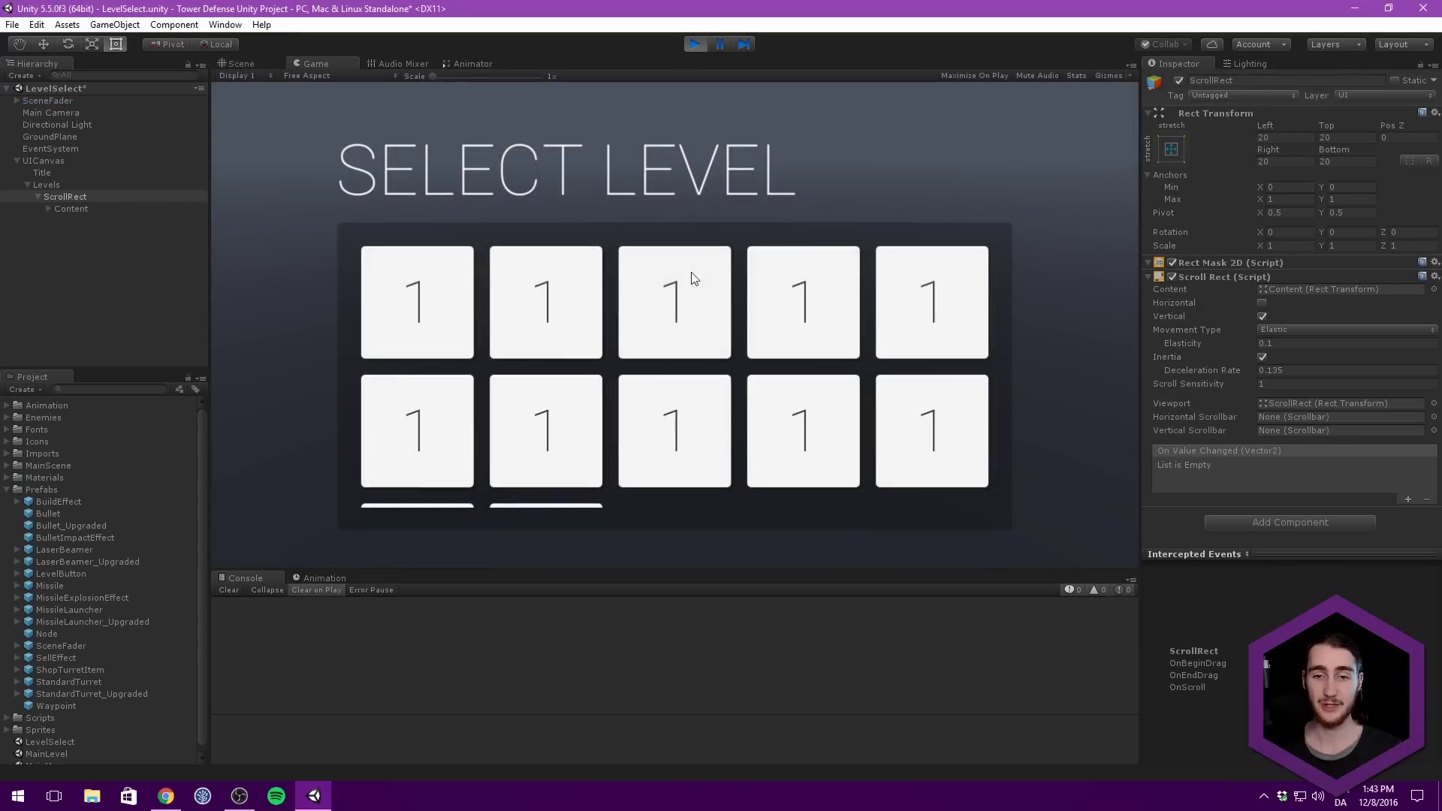
drag(691, 280, 668, 211)
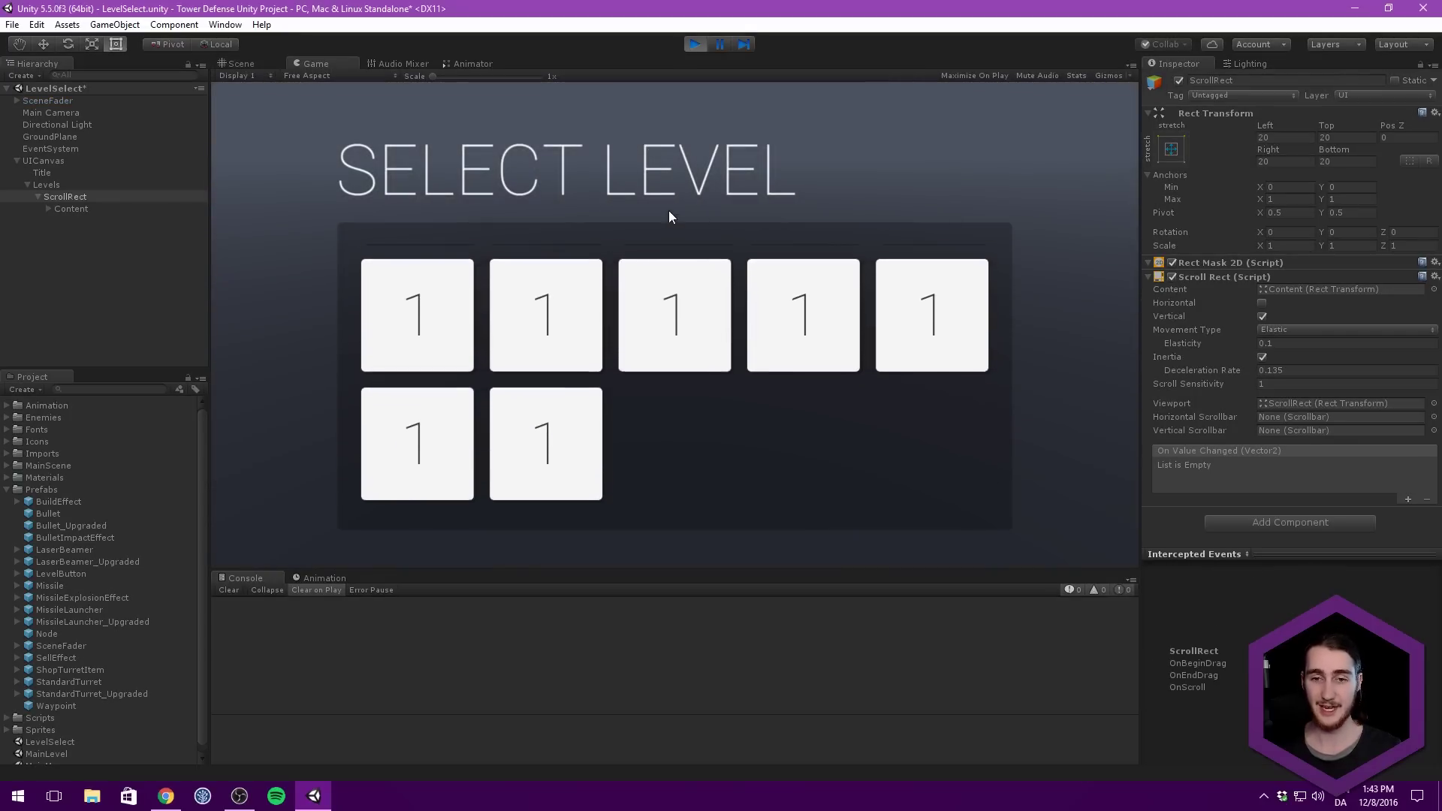
drag(670, 314, 700, 438)
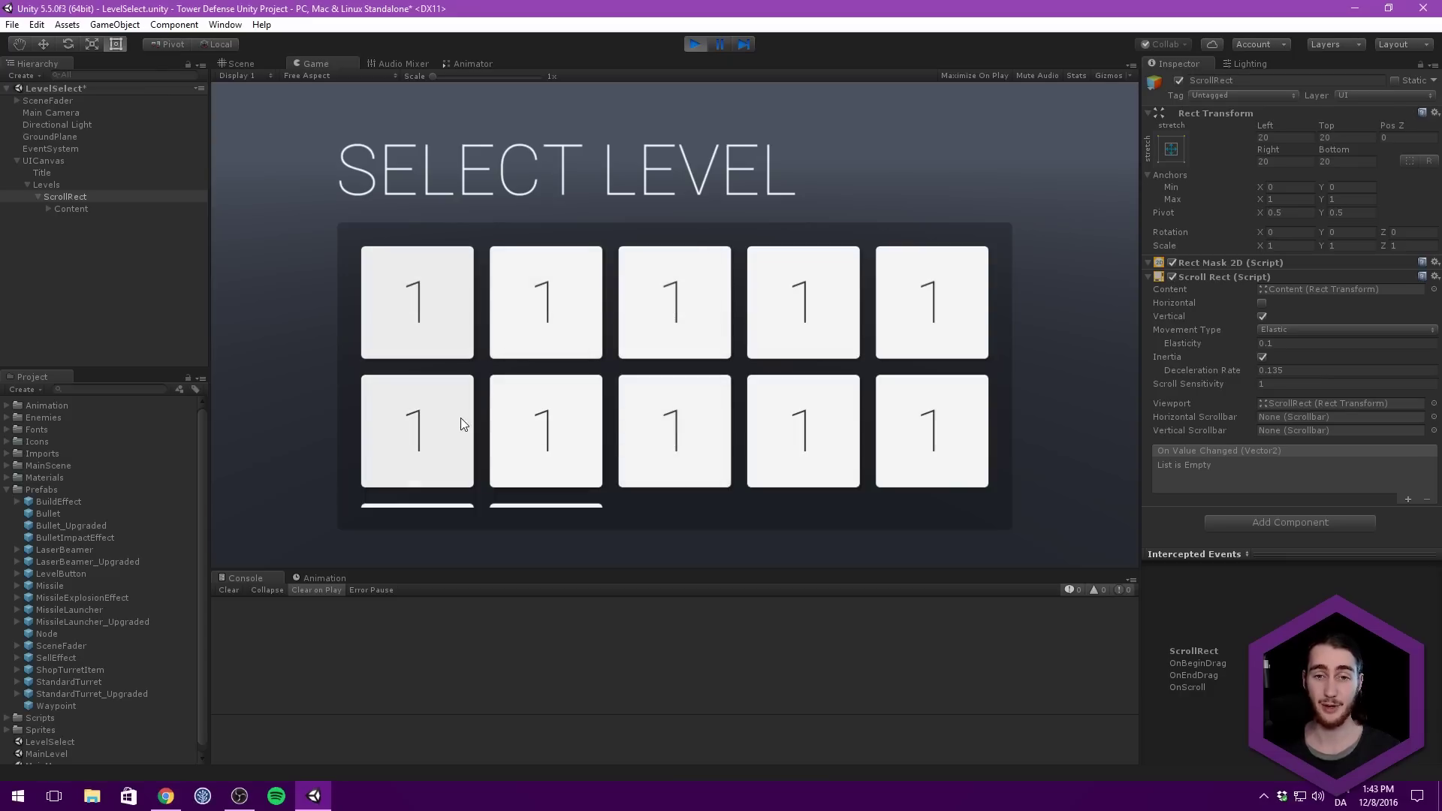
drag(653, 345, 521, 270)
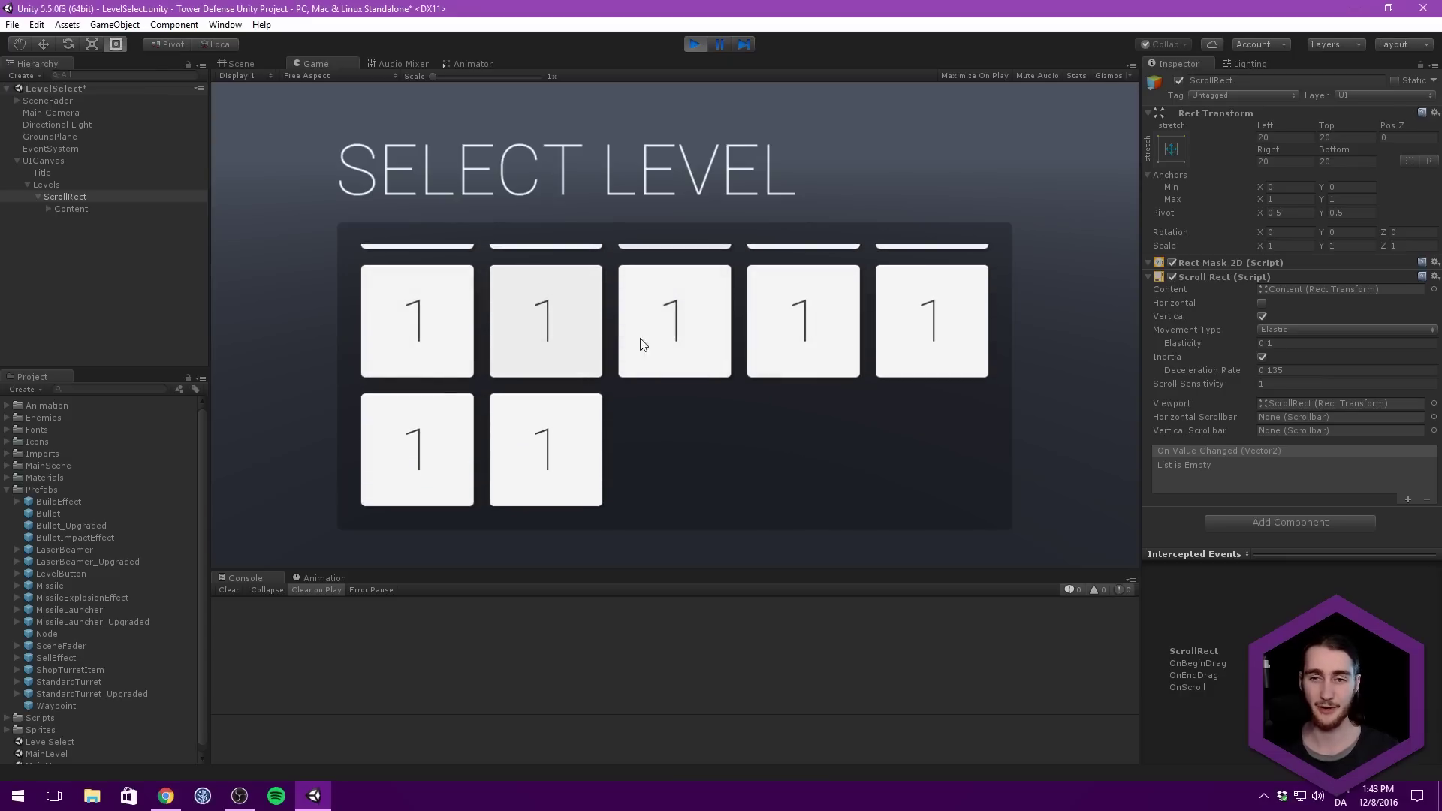
drag(642, 345, 775, 434)
click(694, 45)
Collapse the ScrollRect object in the hierarchy and save the scene.
click(110, 207)
click(136, 197)
key(ctrl+s)
key(Left)
middle_drag(446, 170, 440, 198)
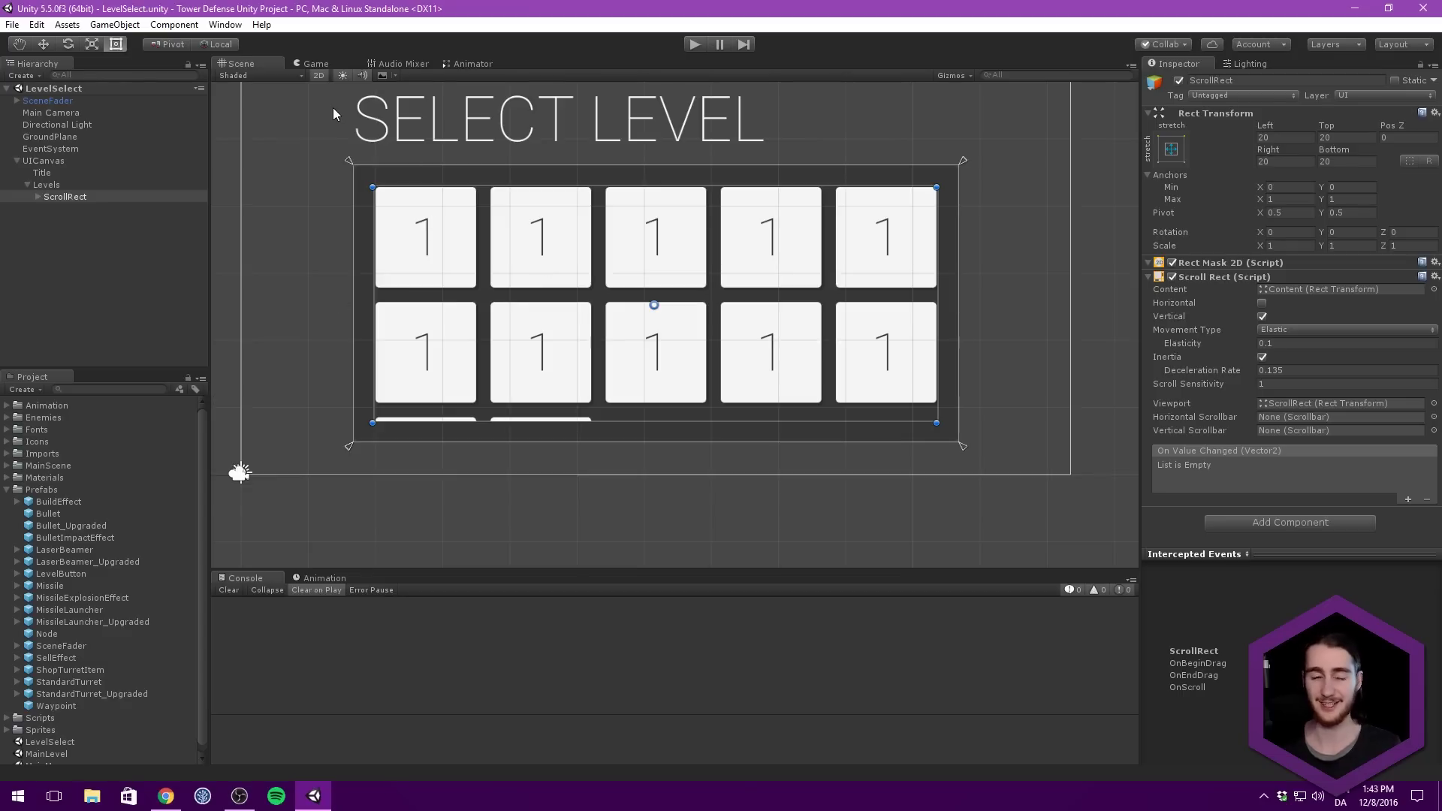
Set the LevelButton prefab's button transition to Animation and its navigation to None.
click(61, 572)
scroll(689, 253, down, 2)
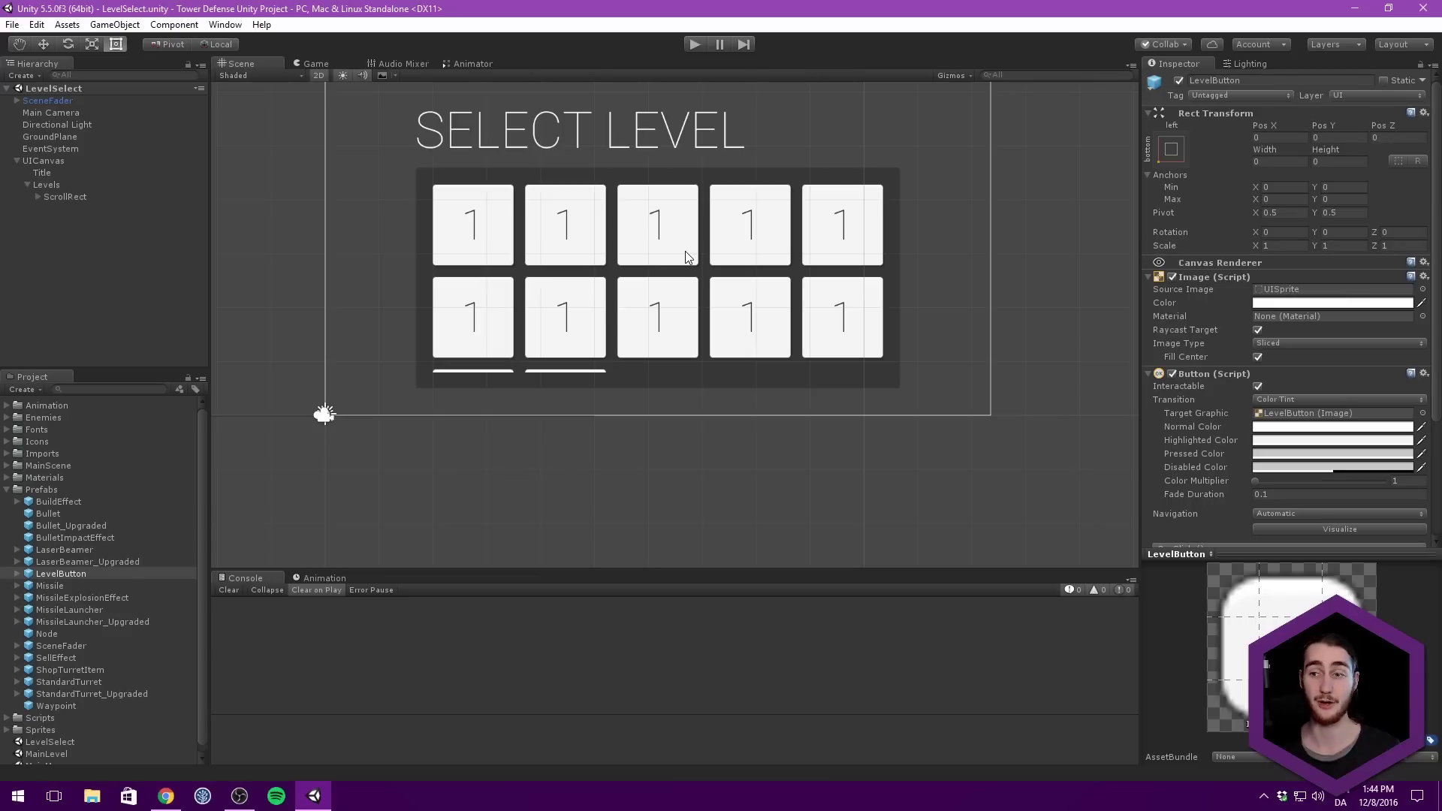
click(1291, 399)
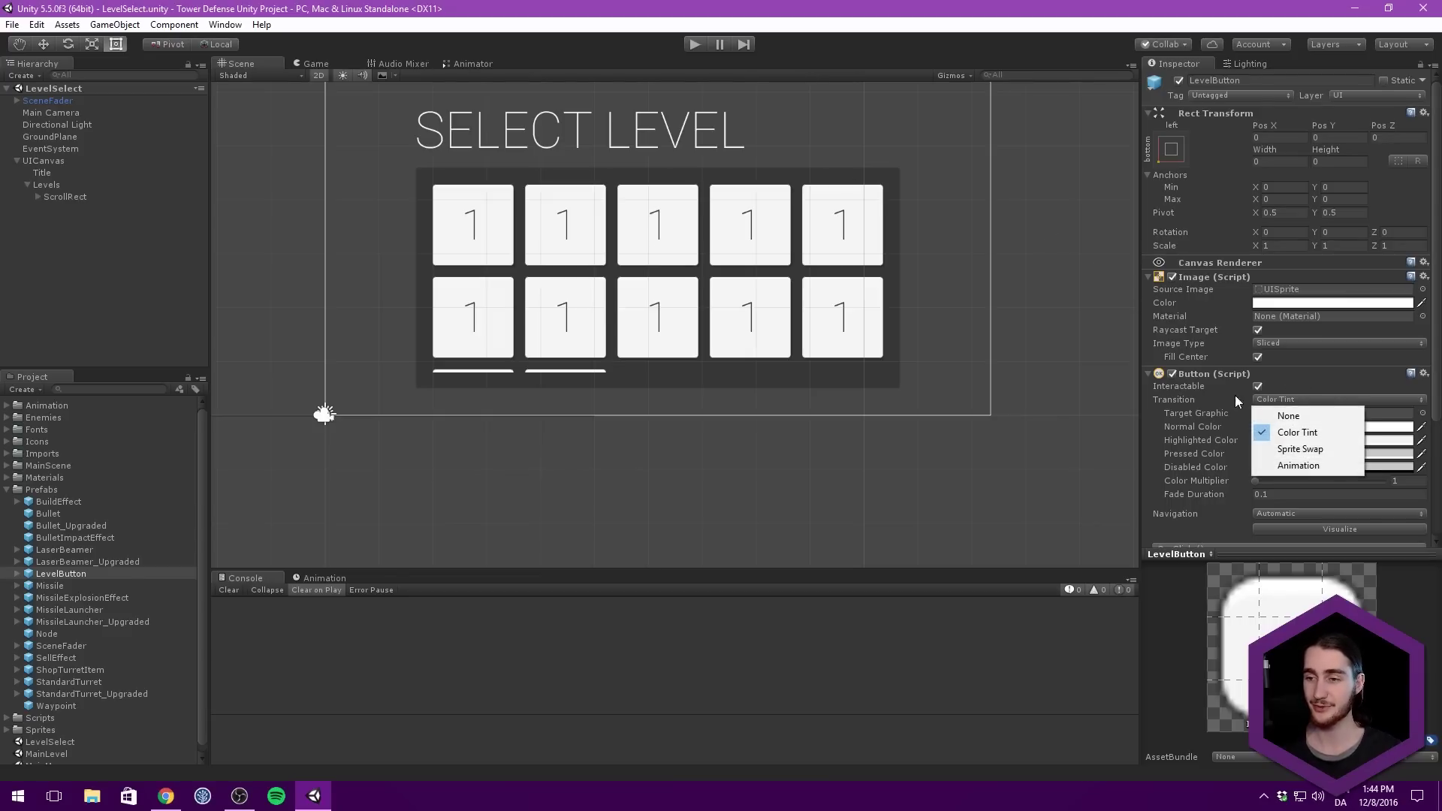
click(83, 573)
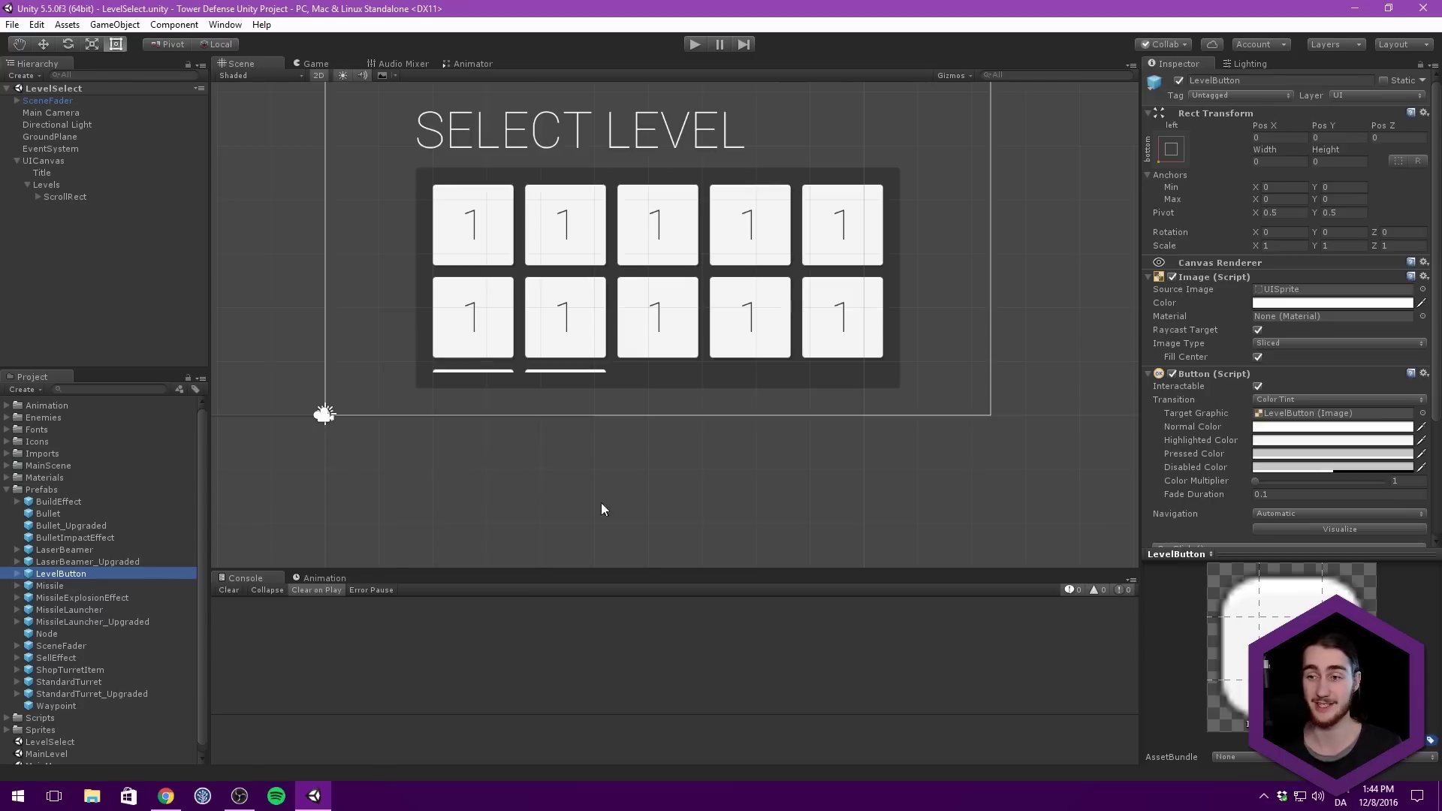
click(1292, 398)
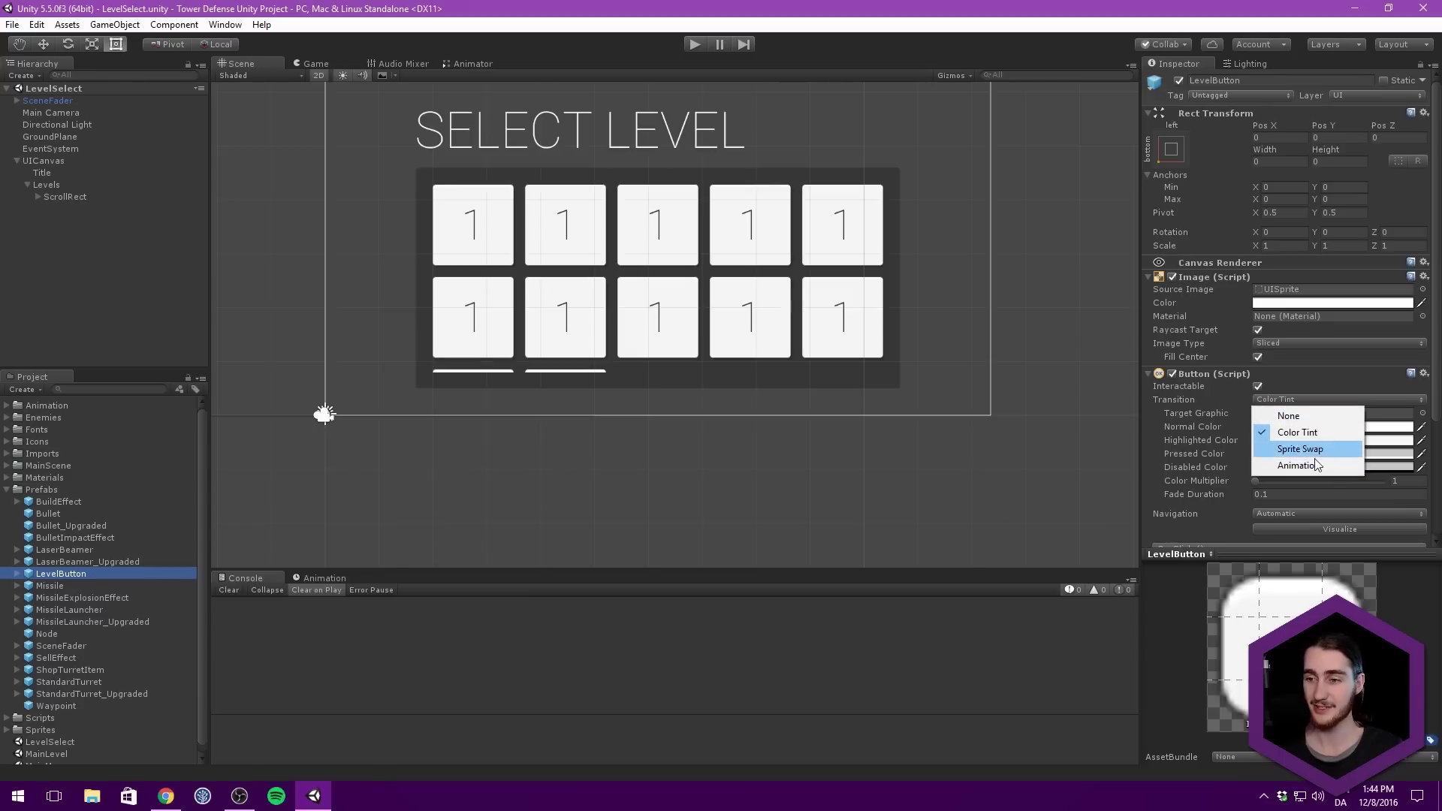
click(1310, 465)
scroll(1223, 417, down, 1)
scroll(1223, 417, down, 1)
click(1308, 396)
click(1280, 413)
scroll(1224, 409, down, 1)
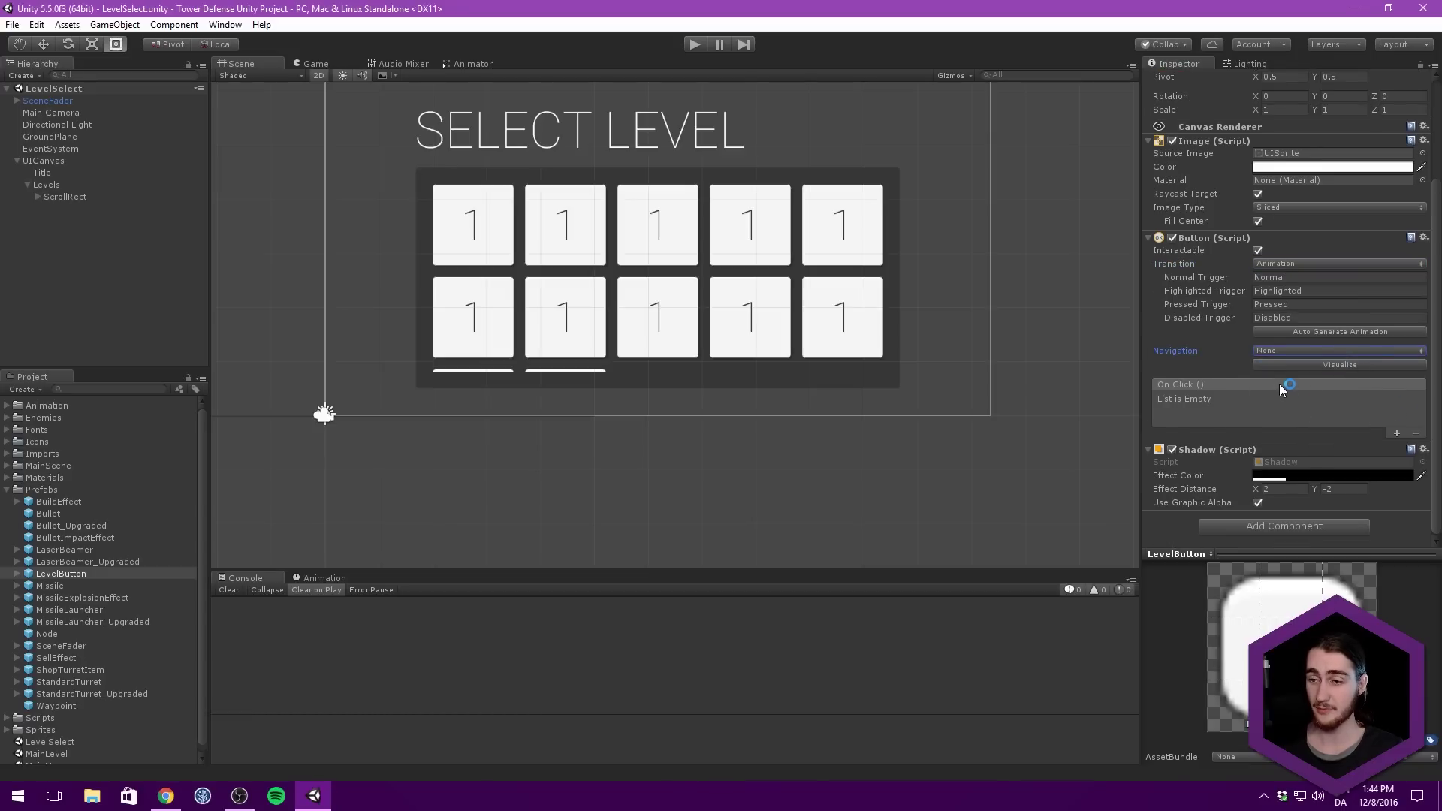
Add an Animator component to the LevelButton prefab and assign the Button controller to it.
click(1286, 526)
text(anim)
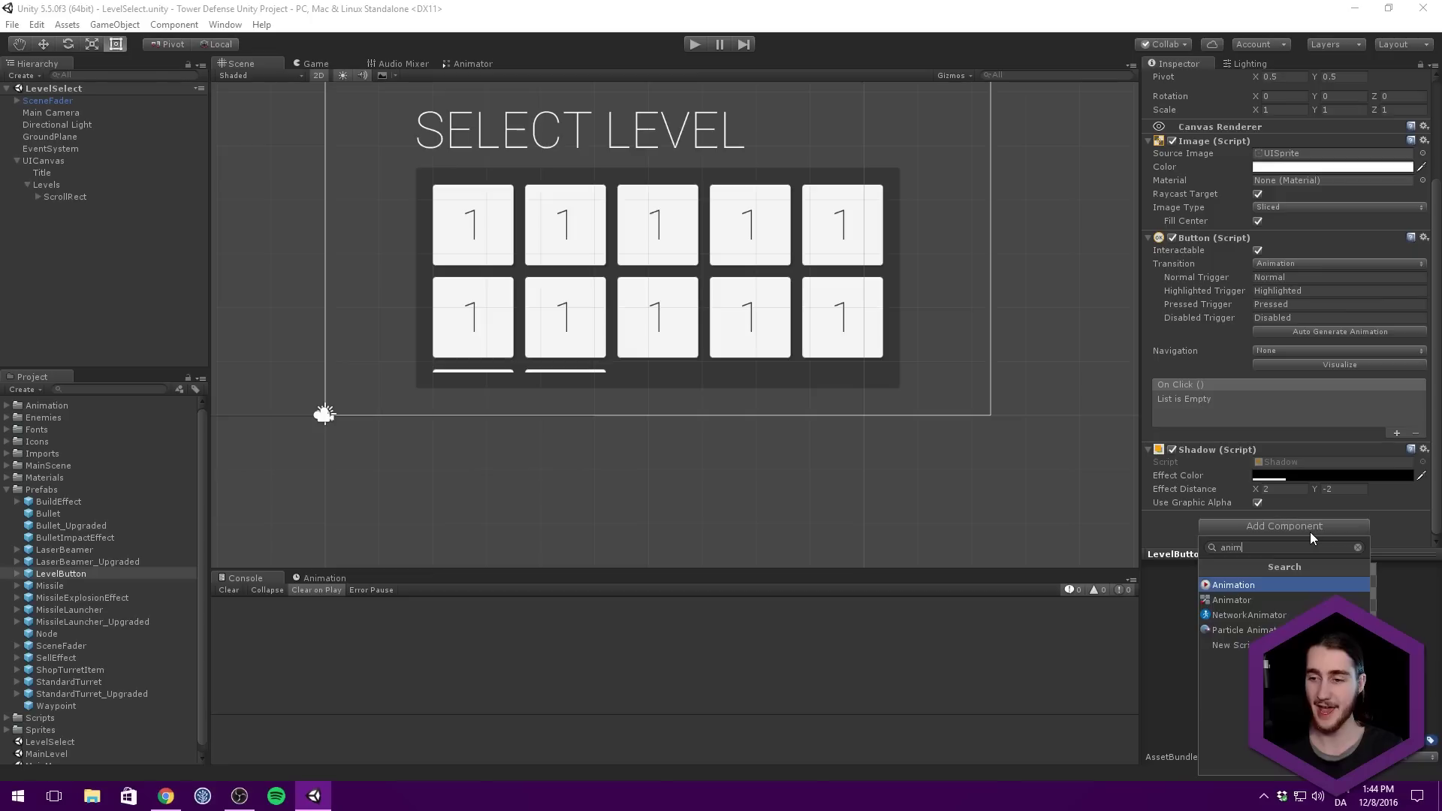
key(Down)
key(Return)
click(1423, 415)
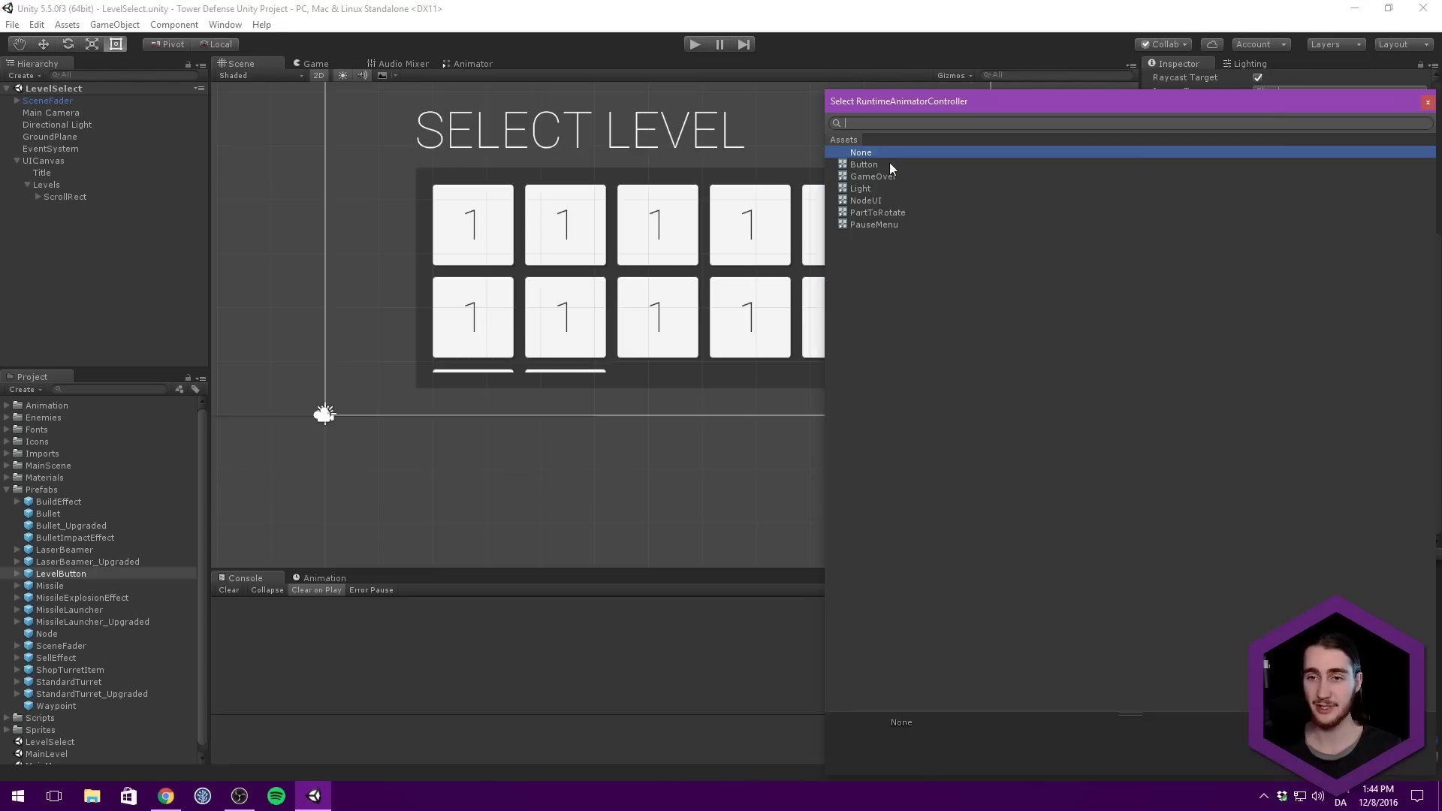
double_click(885, 164)
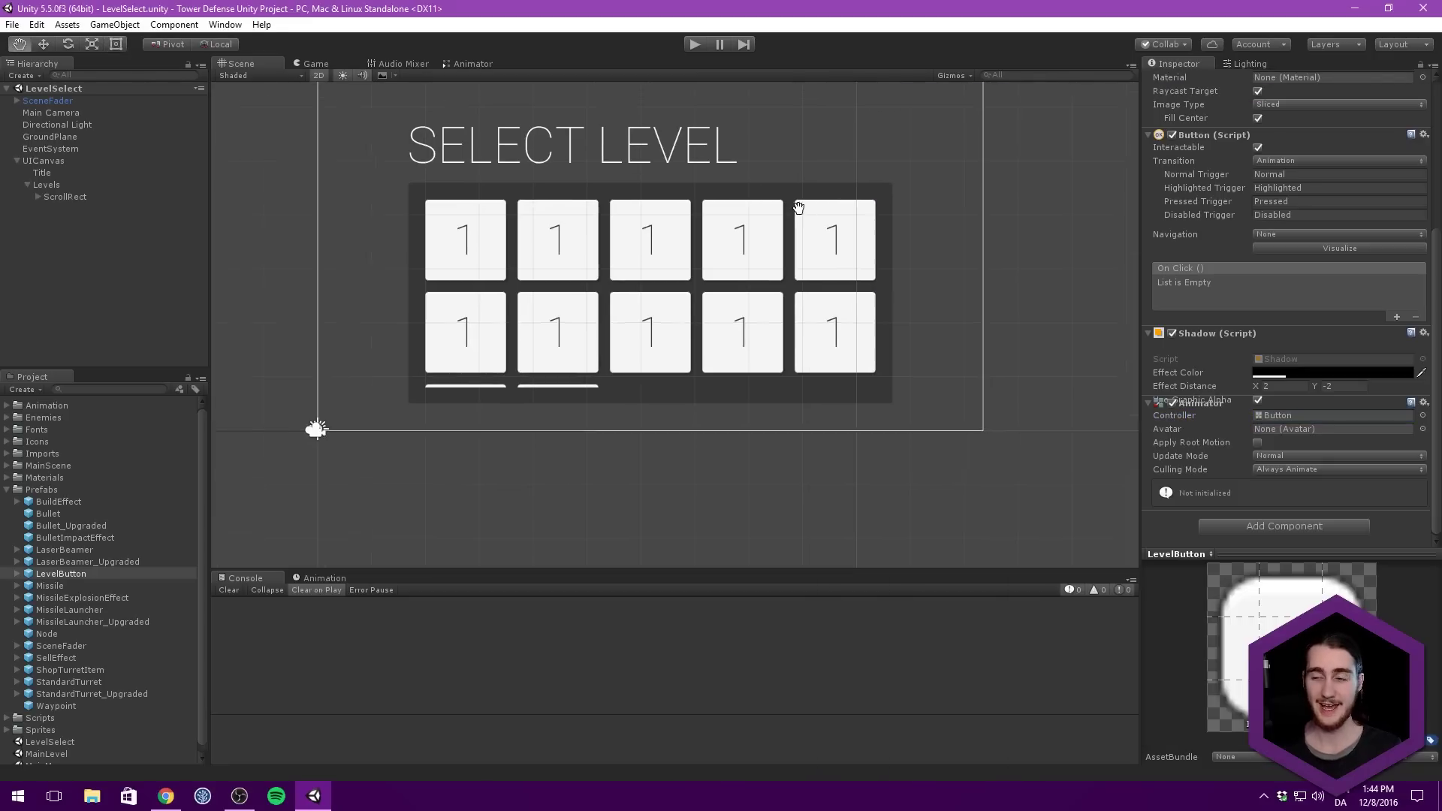
drag(798, 207, 756, 238)
key(t)
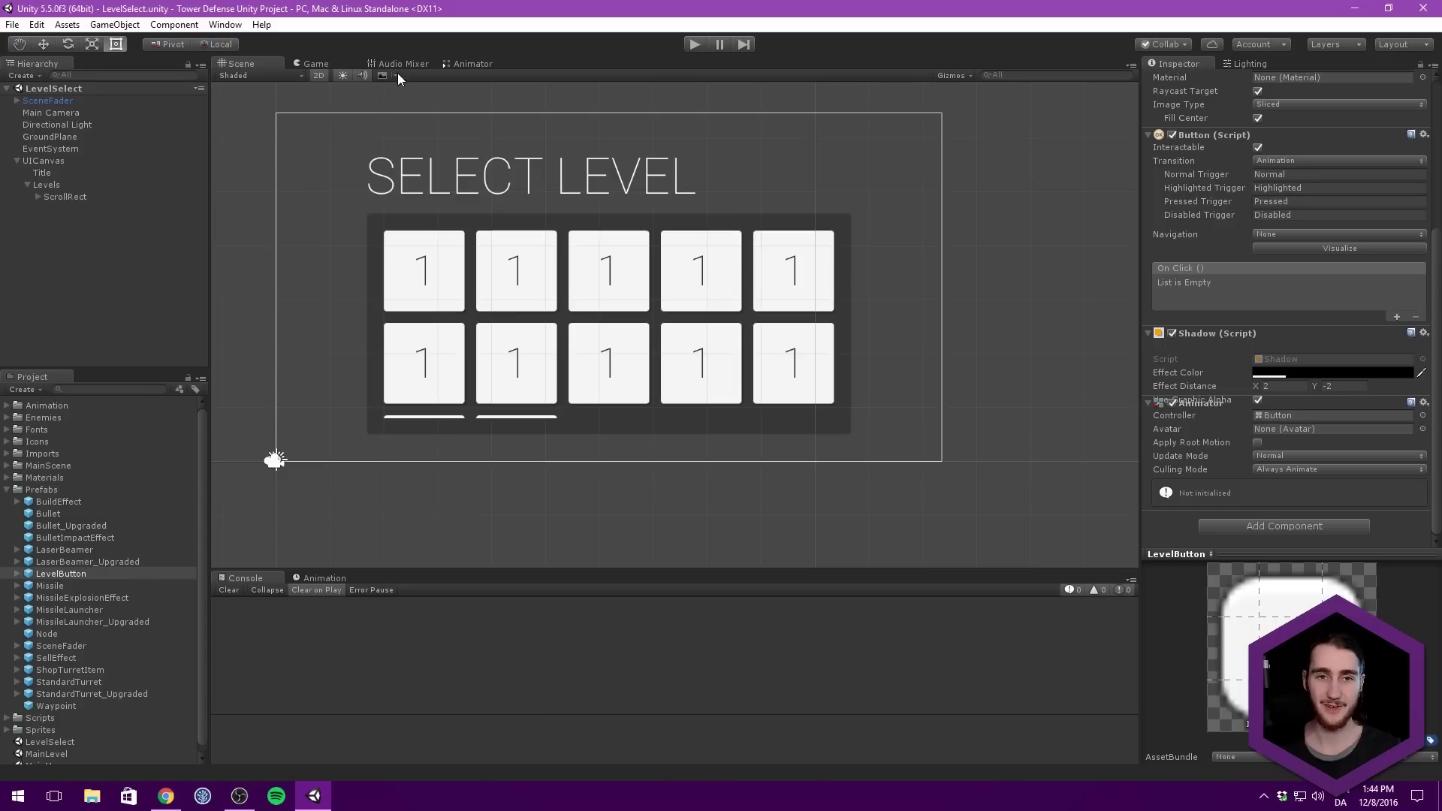
Examine the scale keyframes in the level button's Normal, Highlighted and Pressed animation clips.
click(328, 578)
click(266, 602)
click(312, 645)
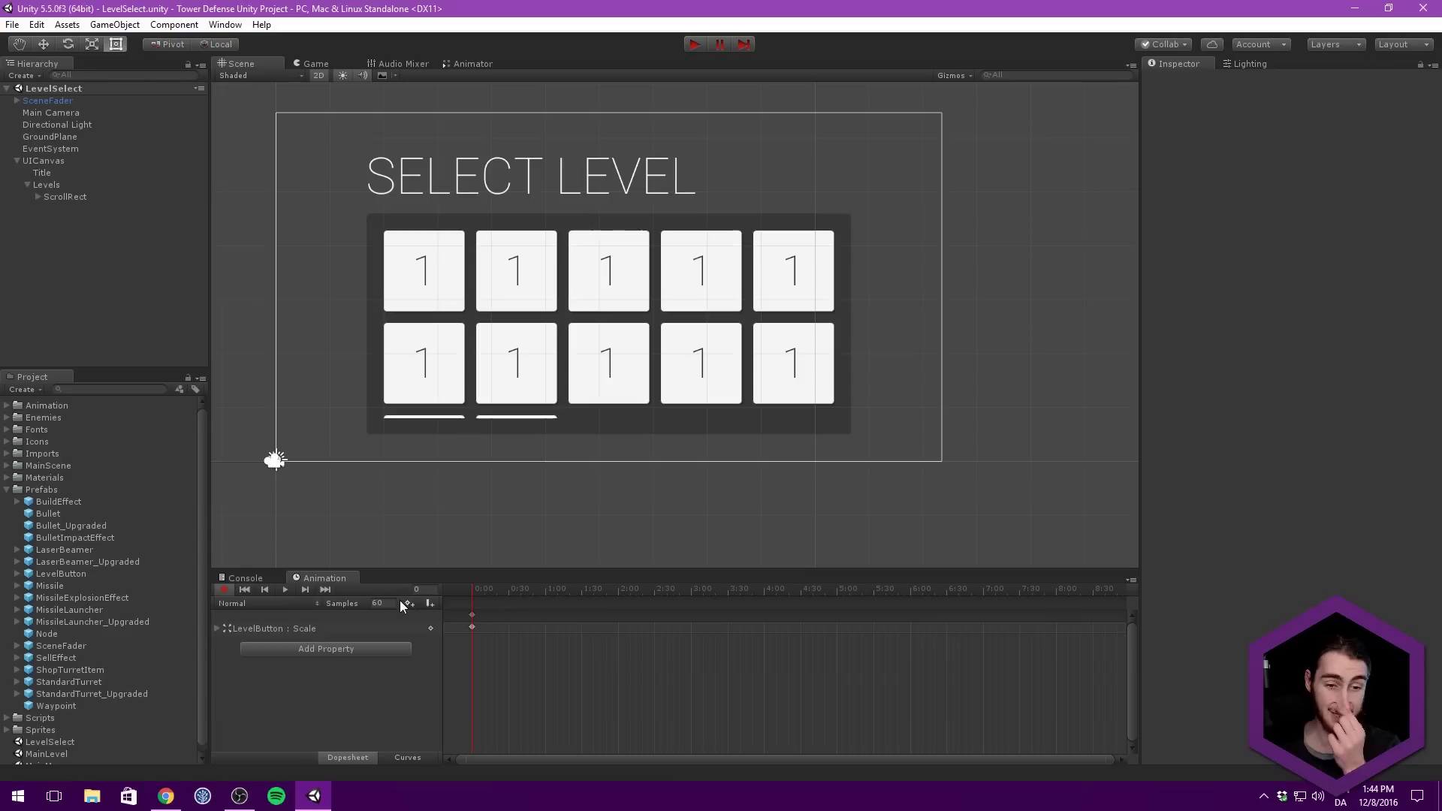
click(325, 628)
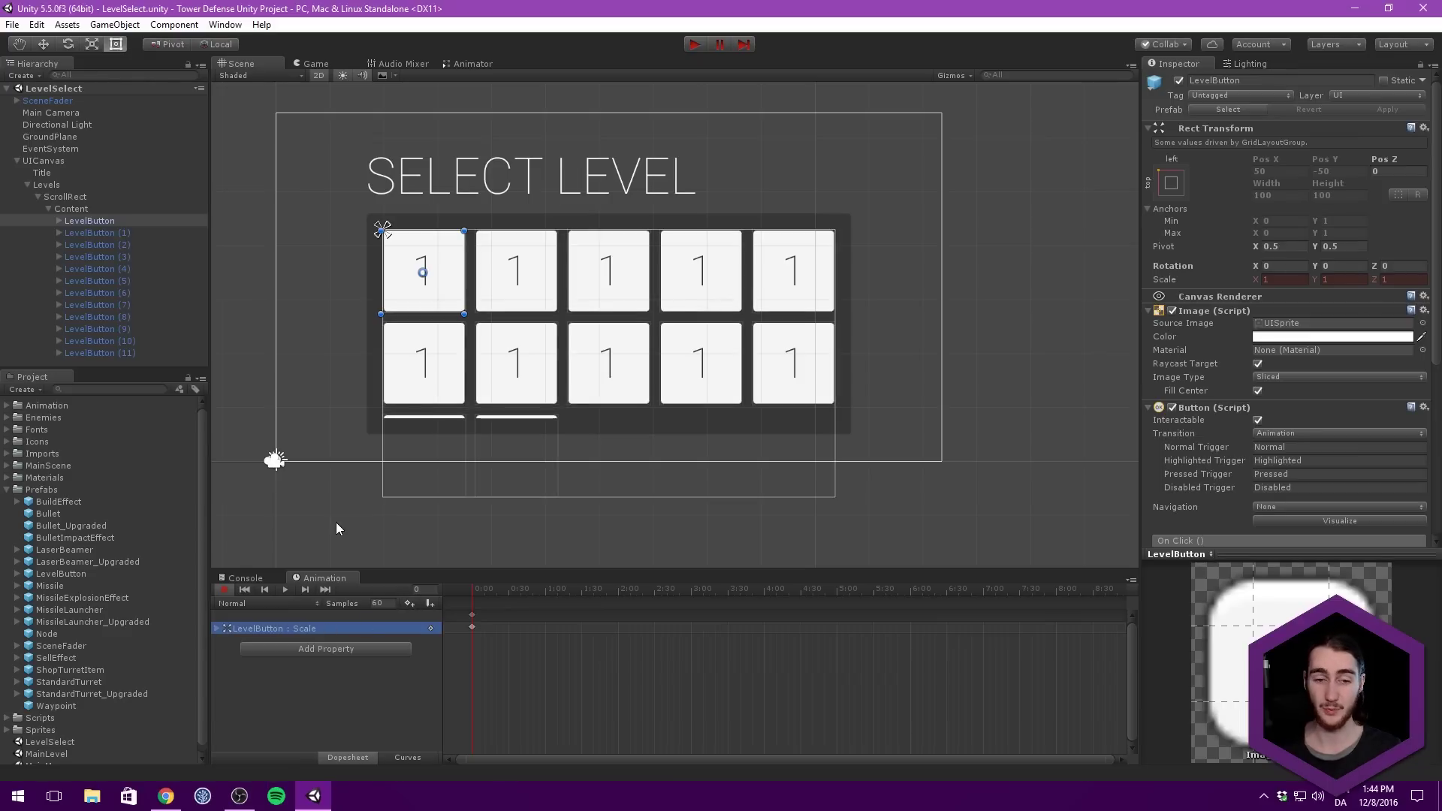
click(249, 603)
click(281, 635)
click(538, 592)
drag(538, 591, 460, 598)
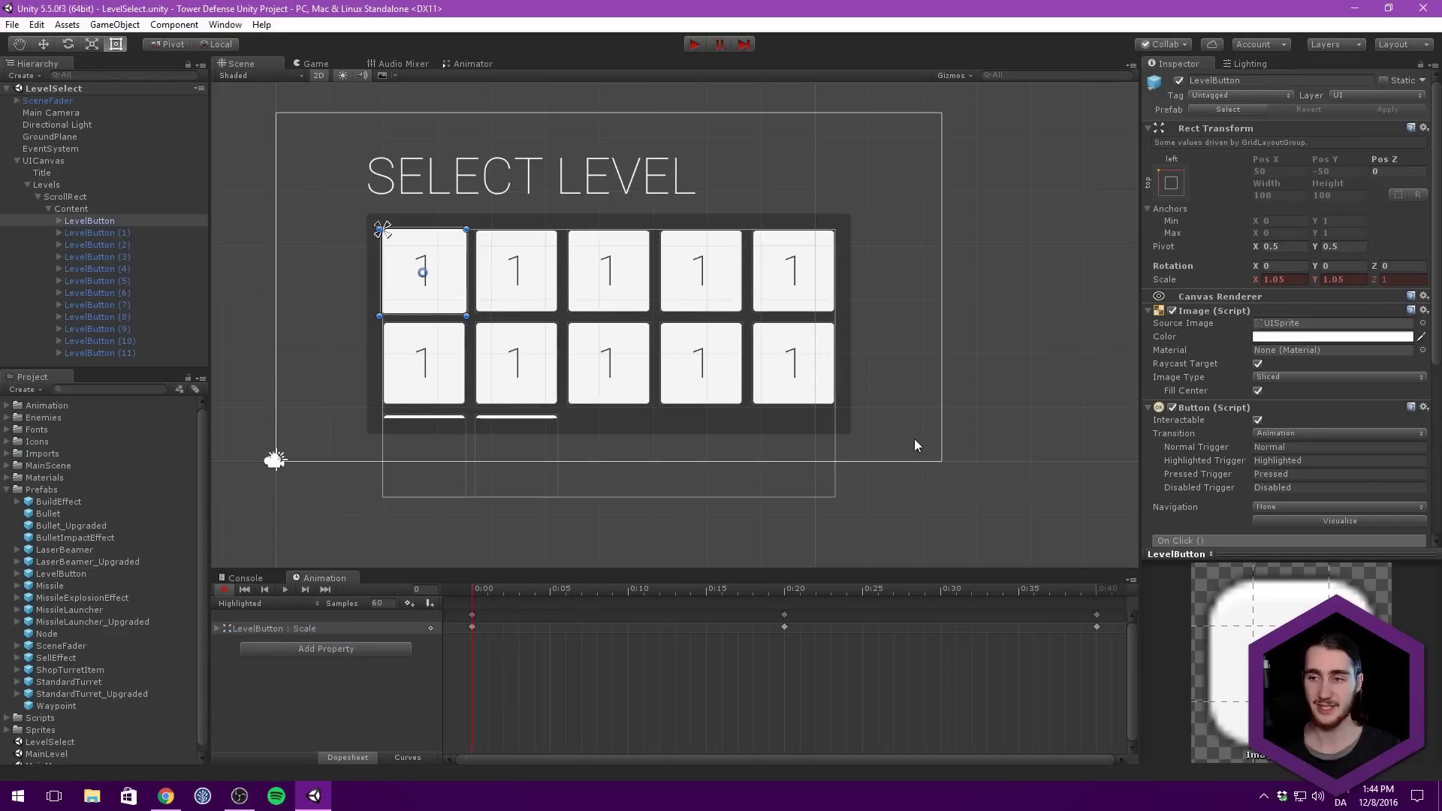
scroll(809, 659, down, 6)
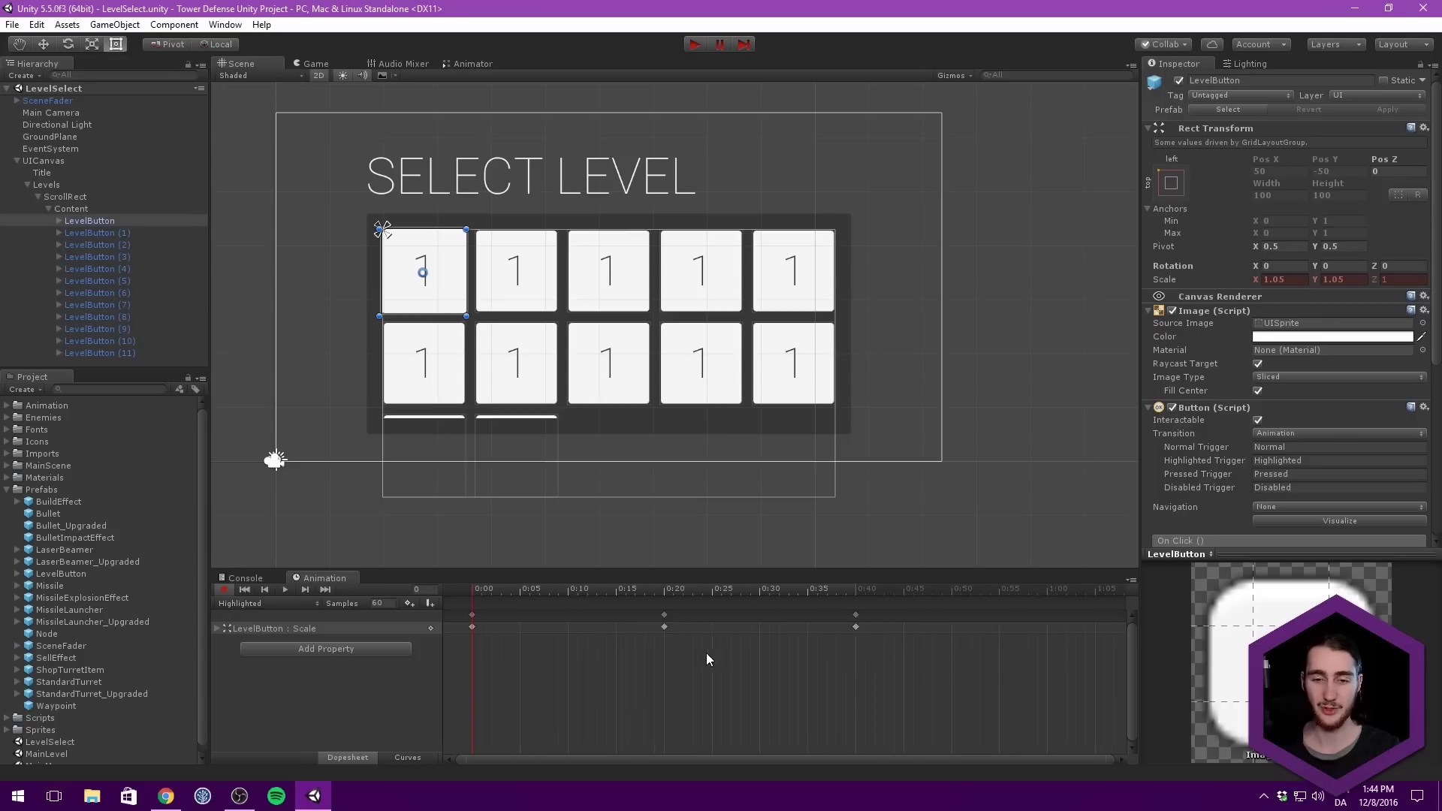
drag(497, 589, 336, 597)
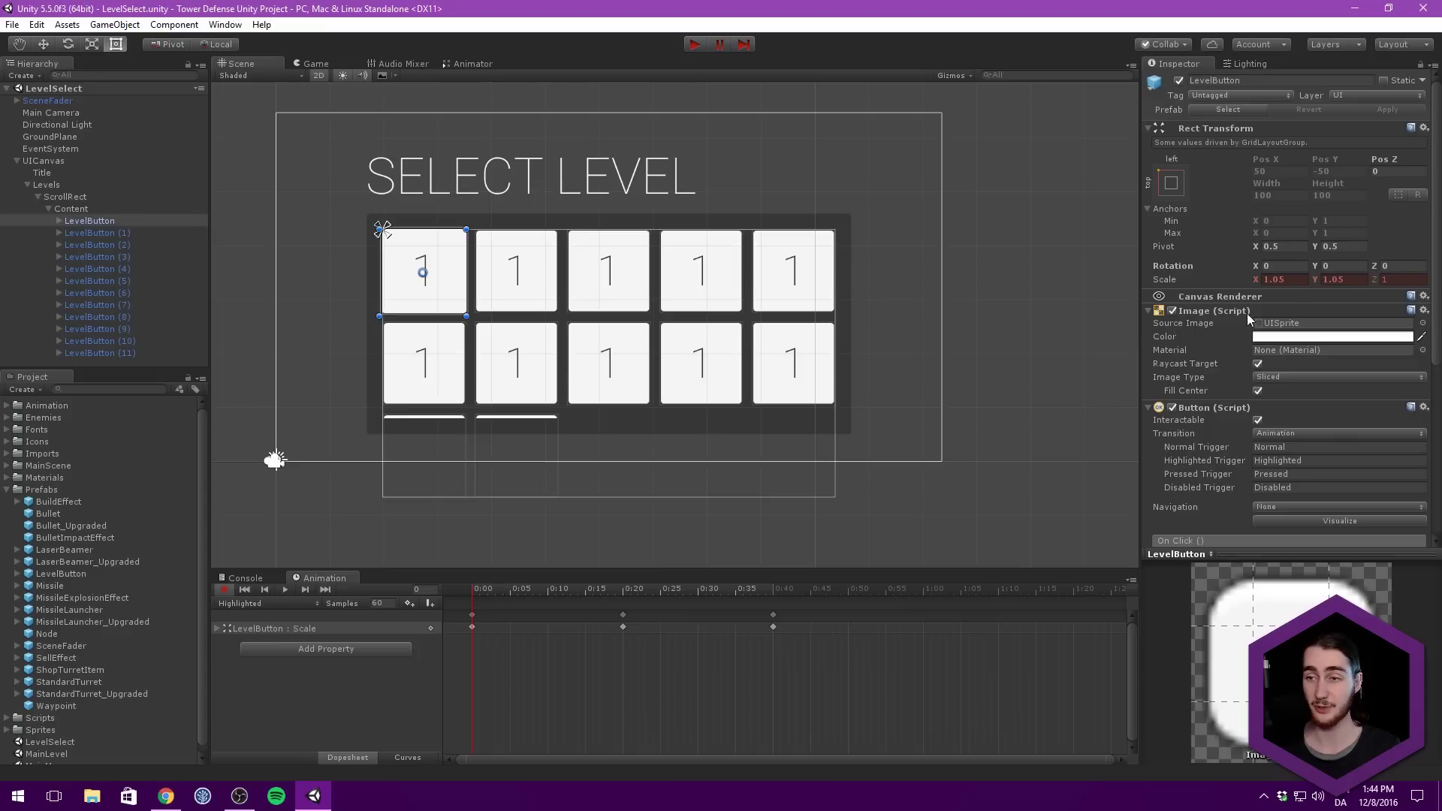
click(258, 603)
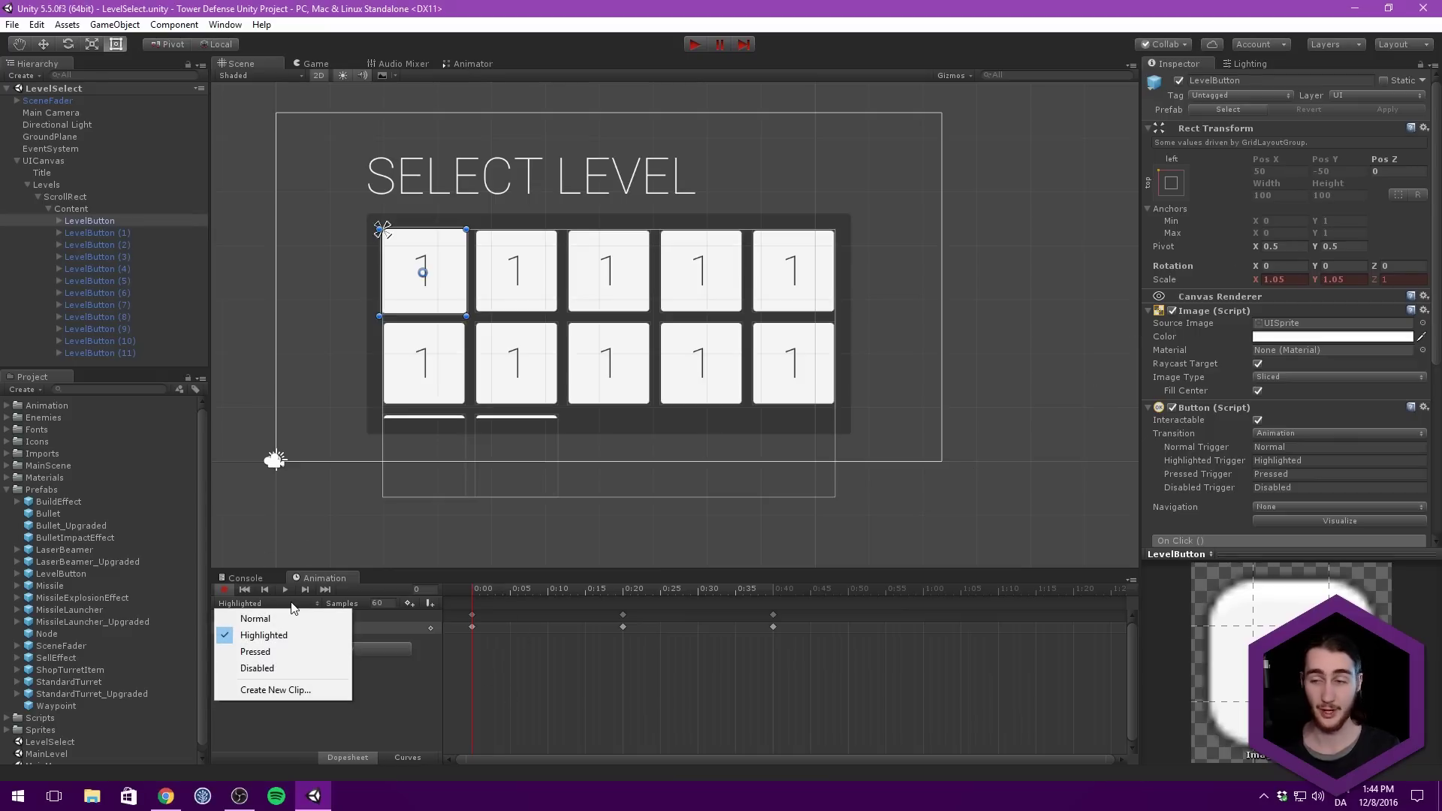
click(268, 651)
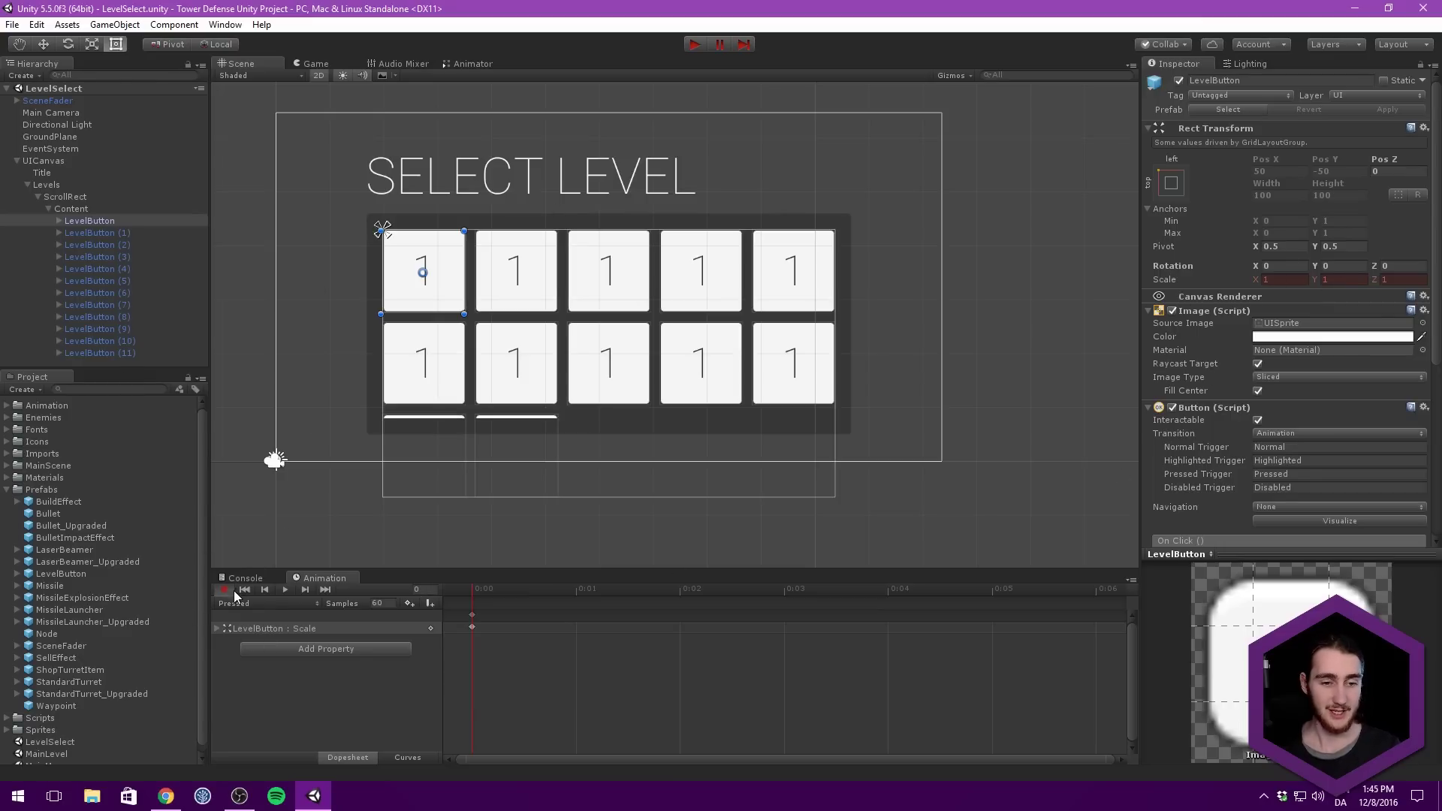
Leave the animation preview, run the scene to test the level buttons' highlight animation, and stop the game.
click(103, 524)
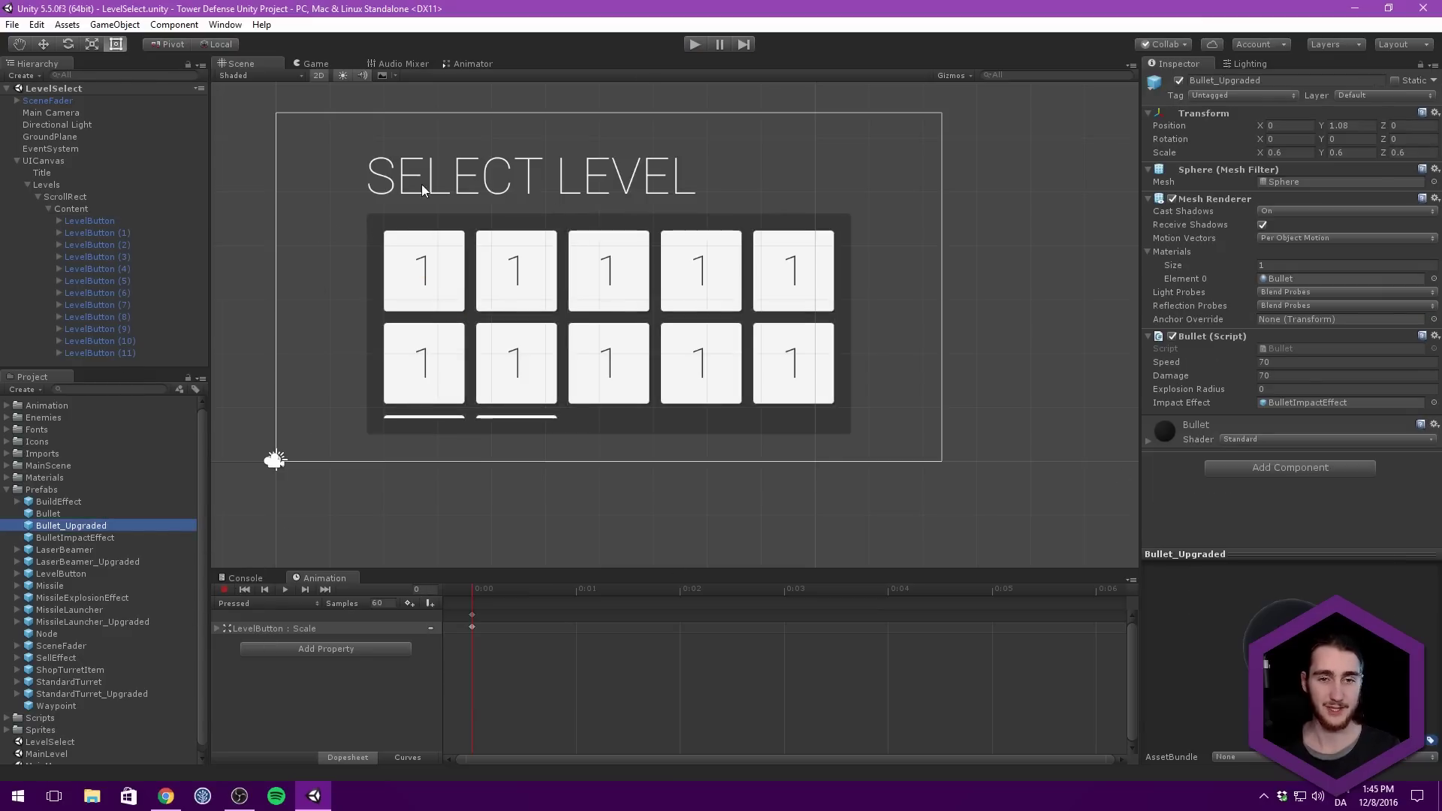
click(692, 45)
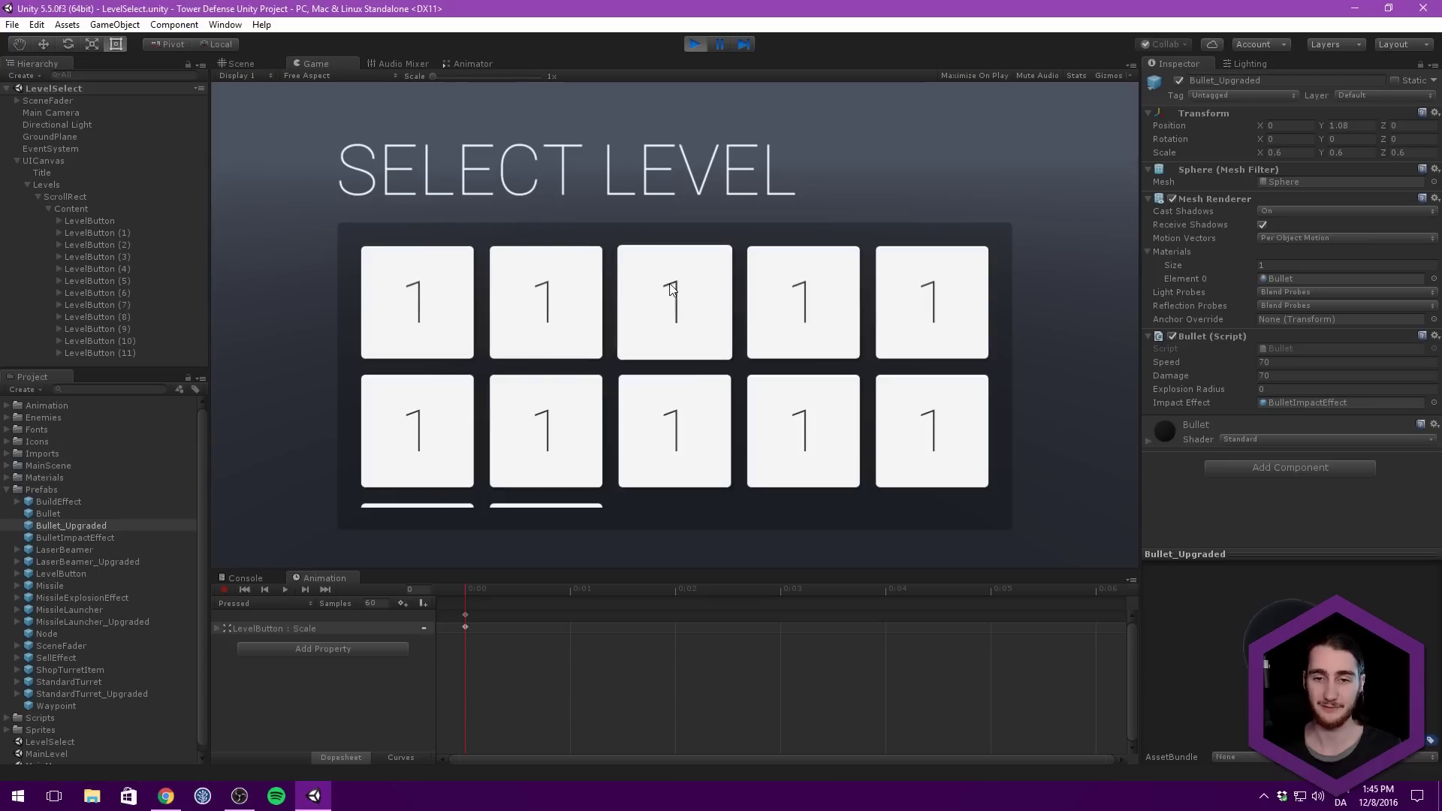
click(695, 45)
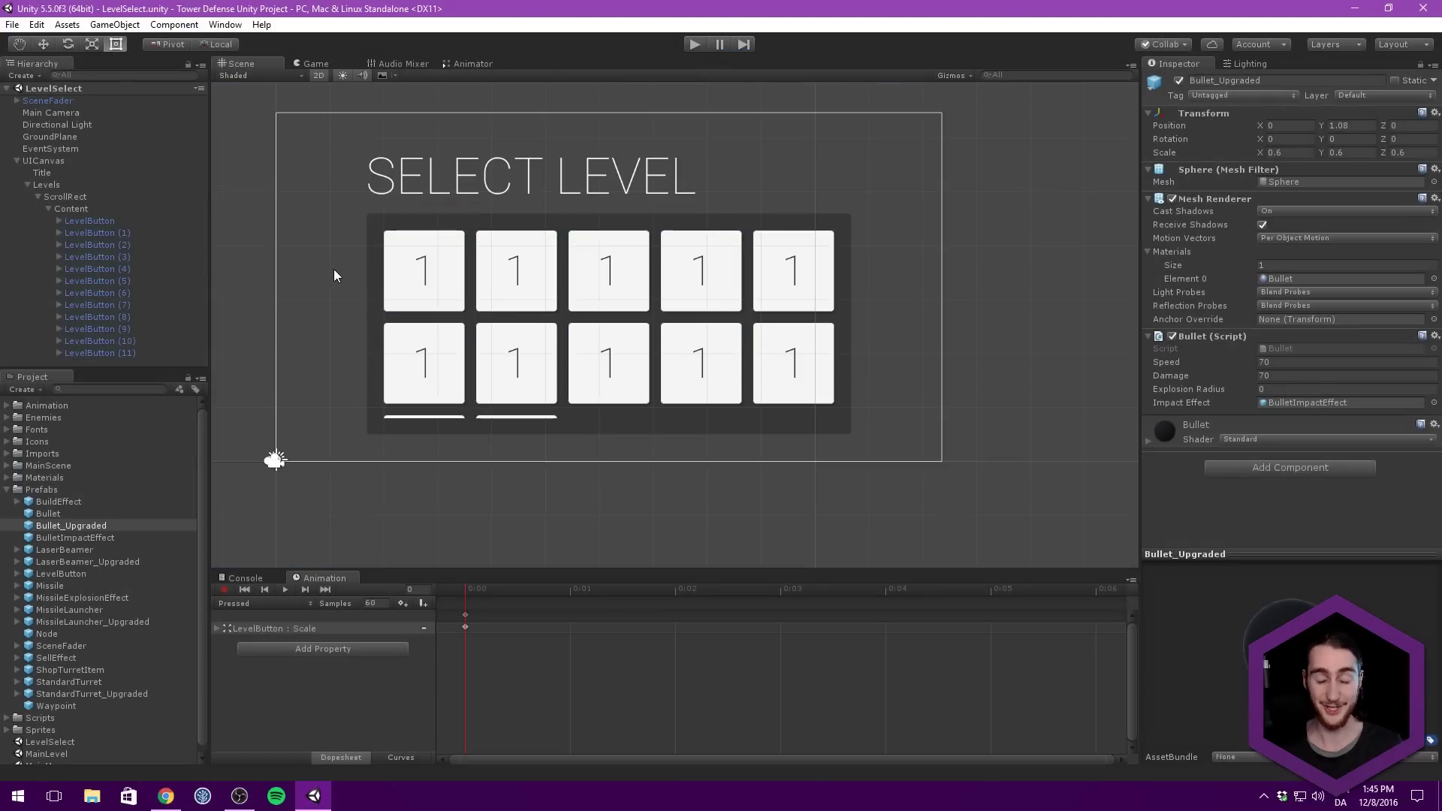
Collapse the Prefabs folder in the project files.
click(50, 499)
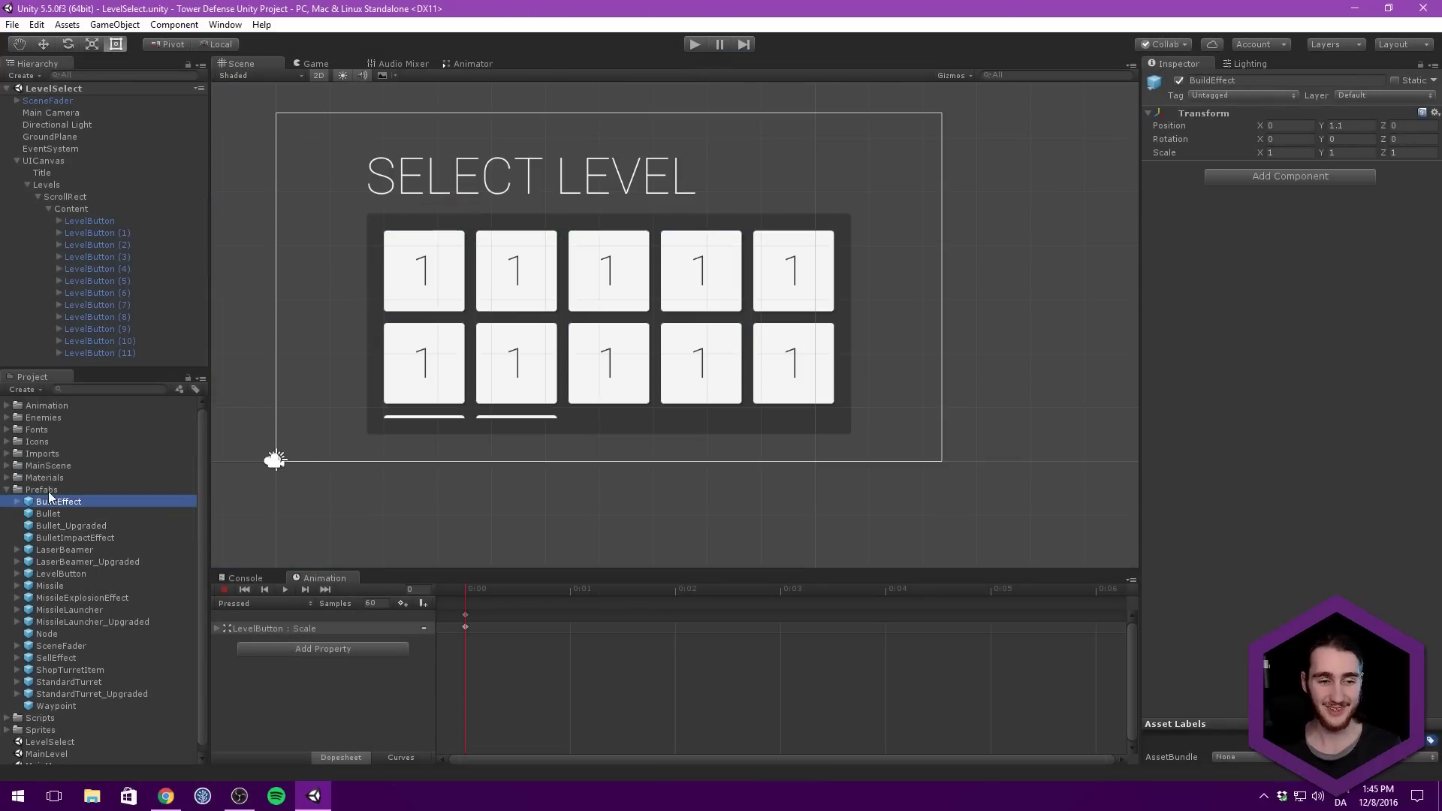
click(73, 489)
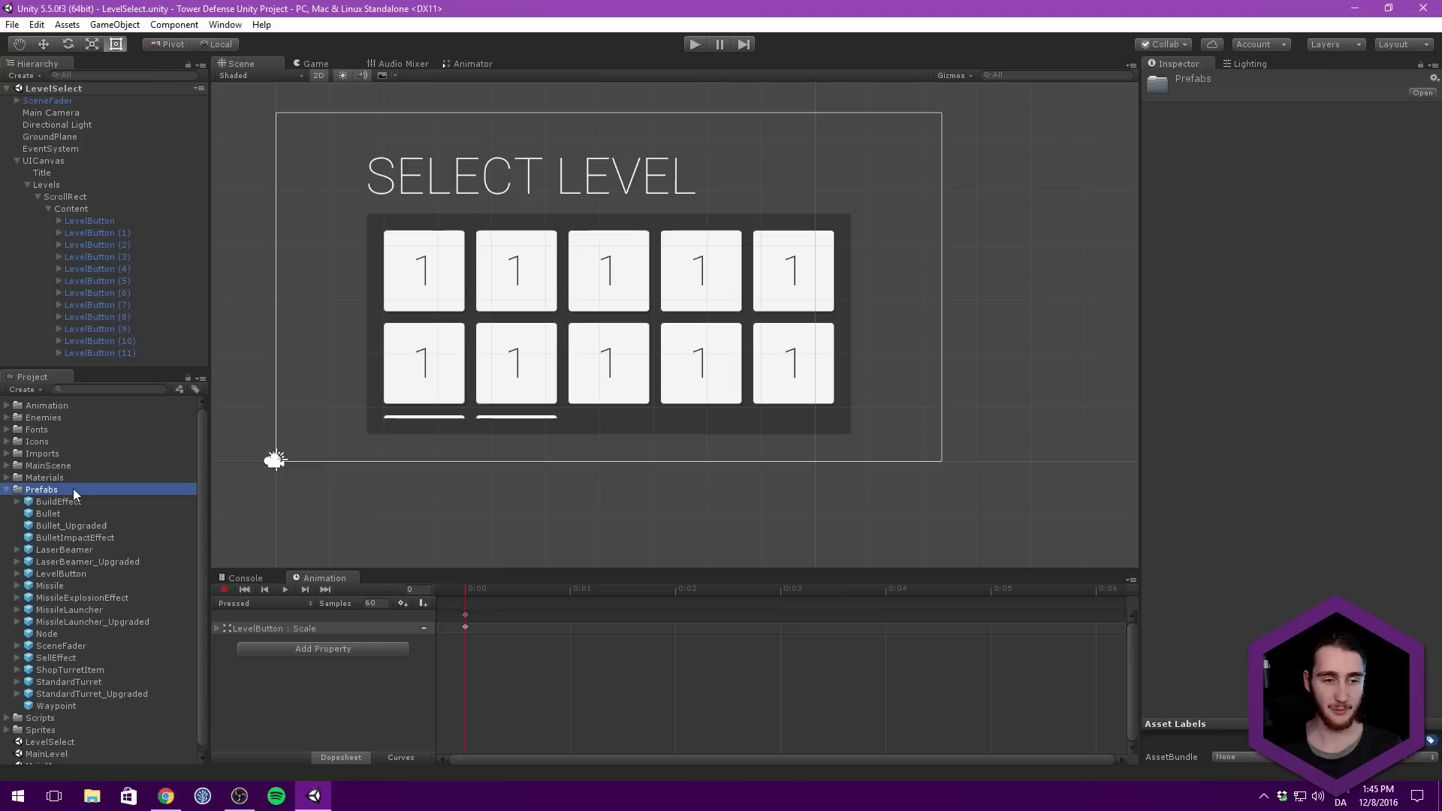
key(Left)
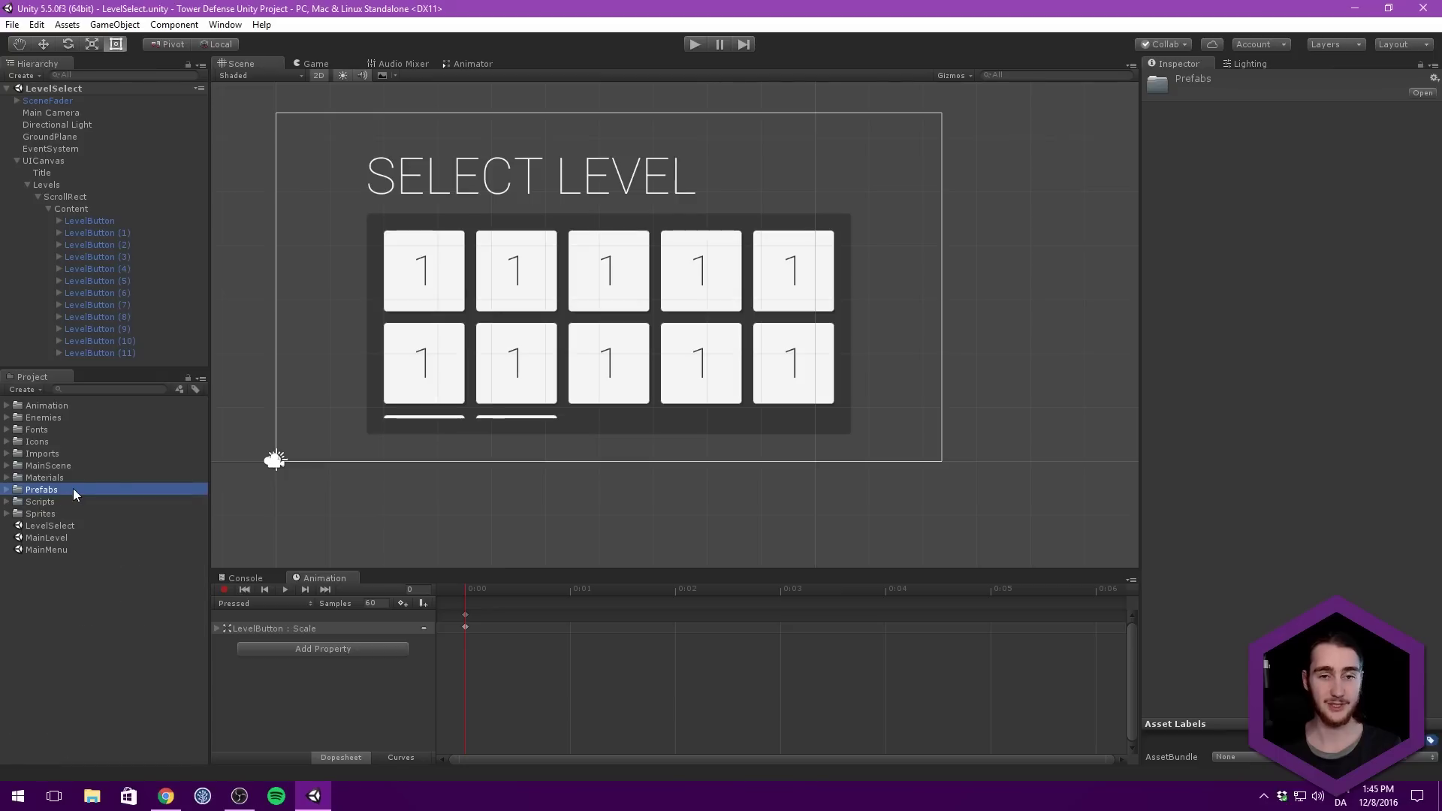
Review the first LevelButton's Button and Animator components, and collapse the UICanvas object in the hierarchy.
click(106, 220)
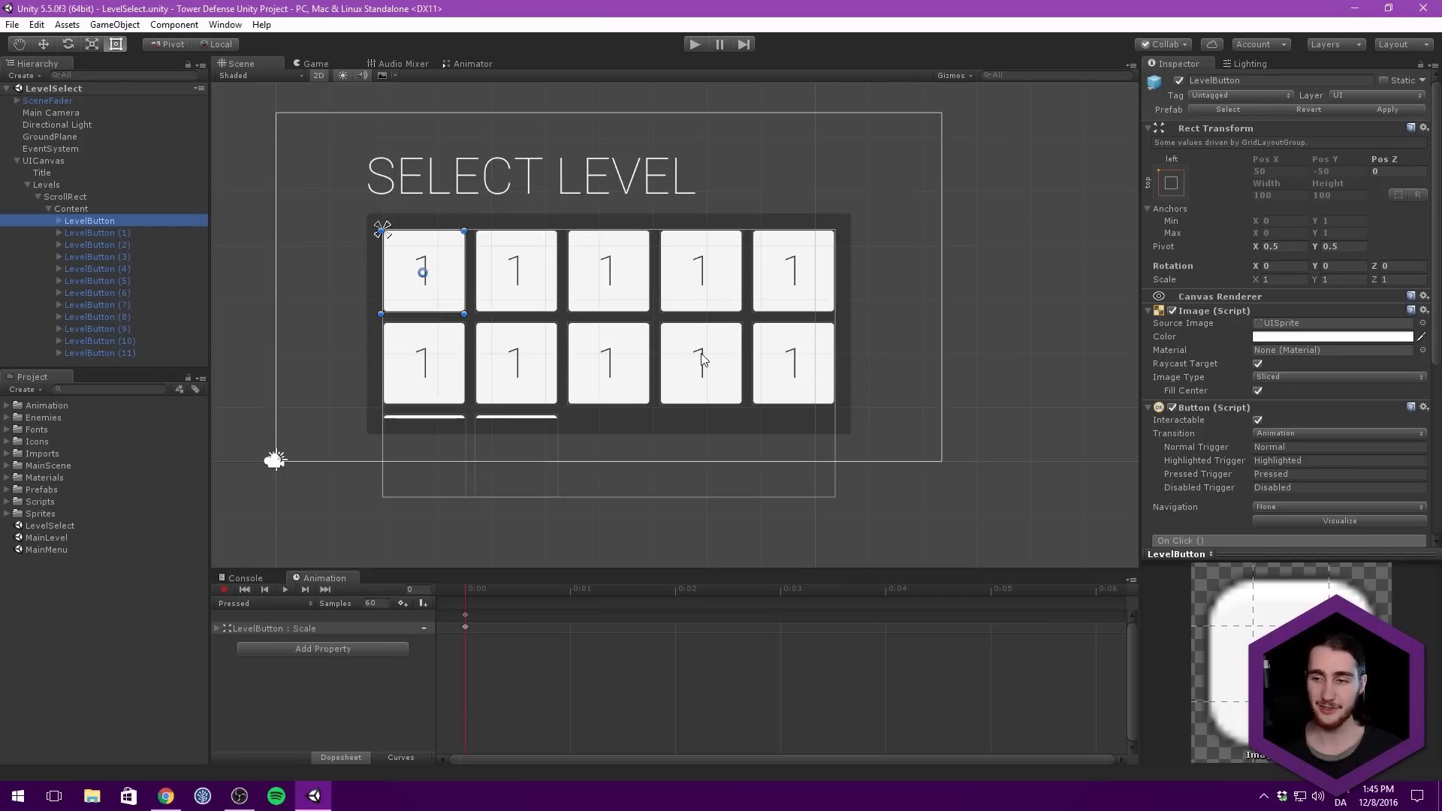
scroll(1193, 311, down, 5)
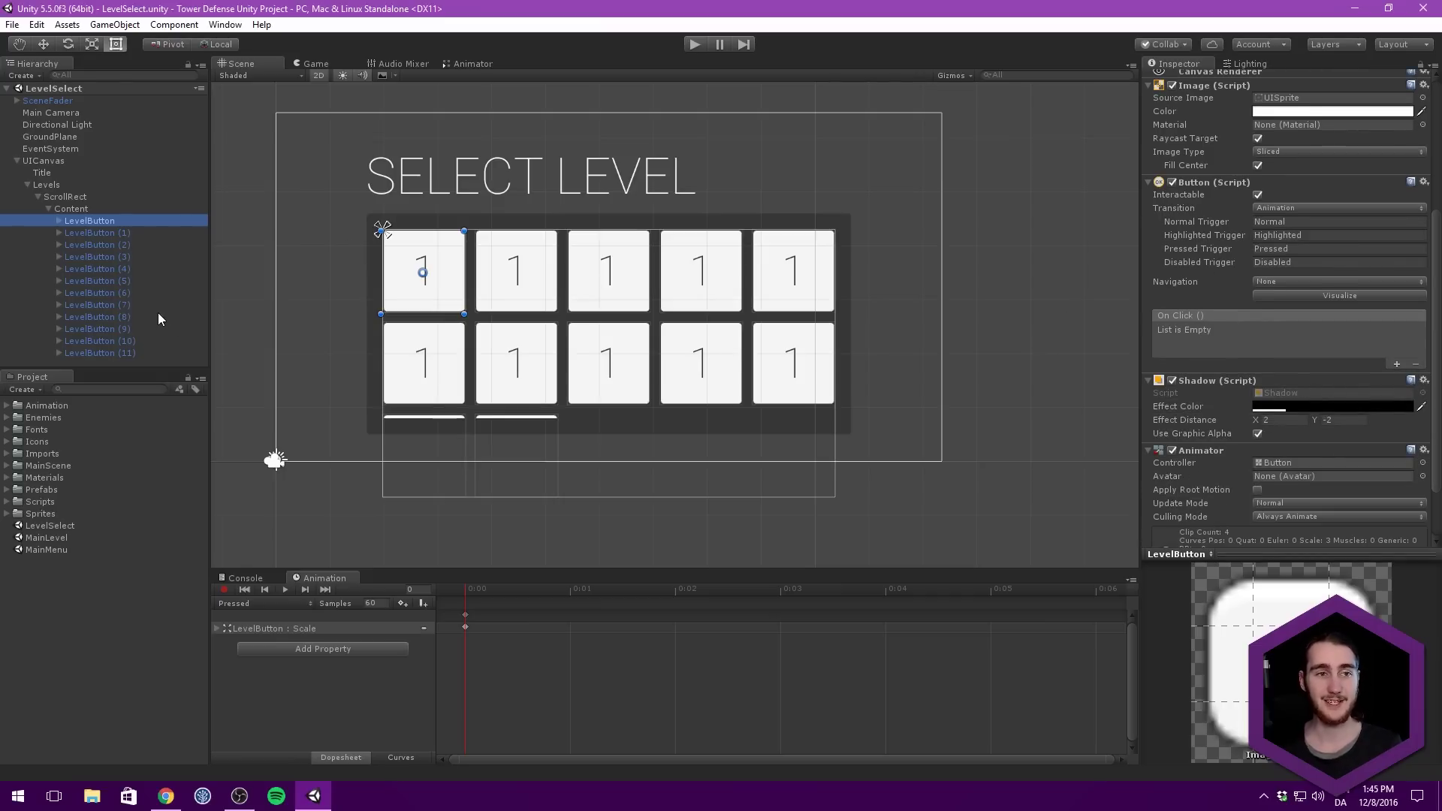
click(17, 162)
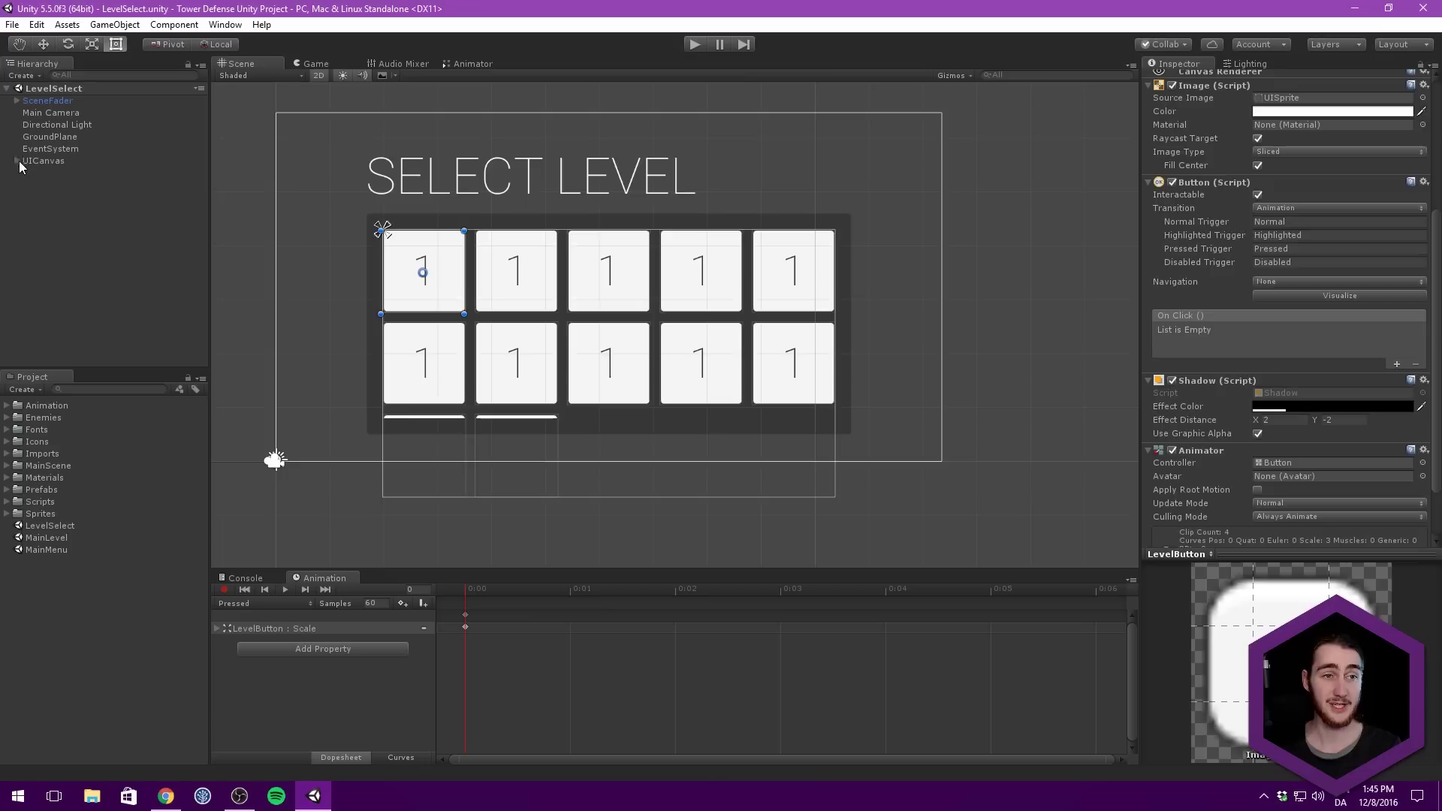
click(99, 246)
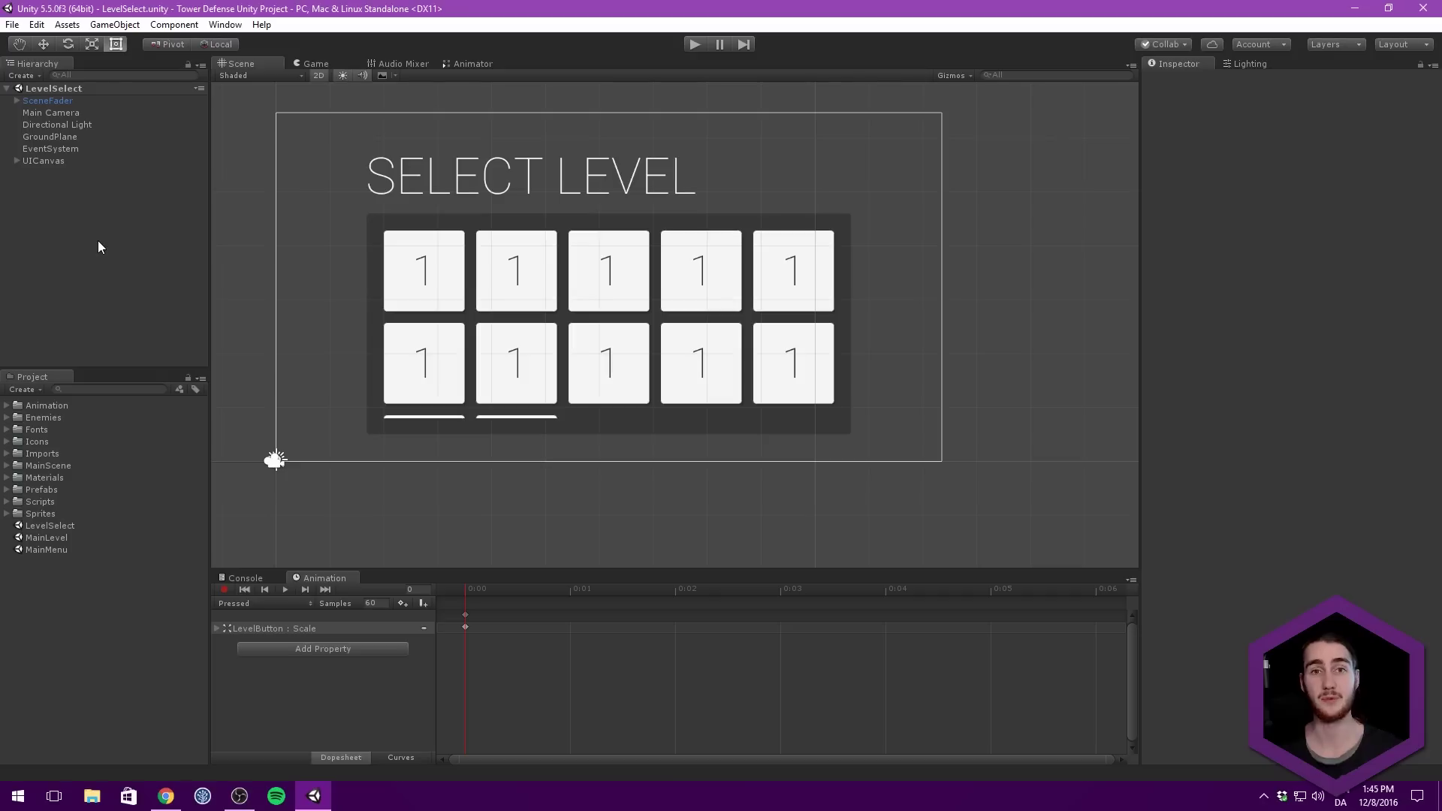
Select the SceneFader object and examine its Scene Fader script settings.
click(75, 100)
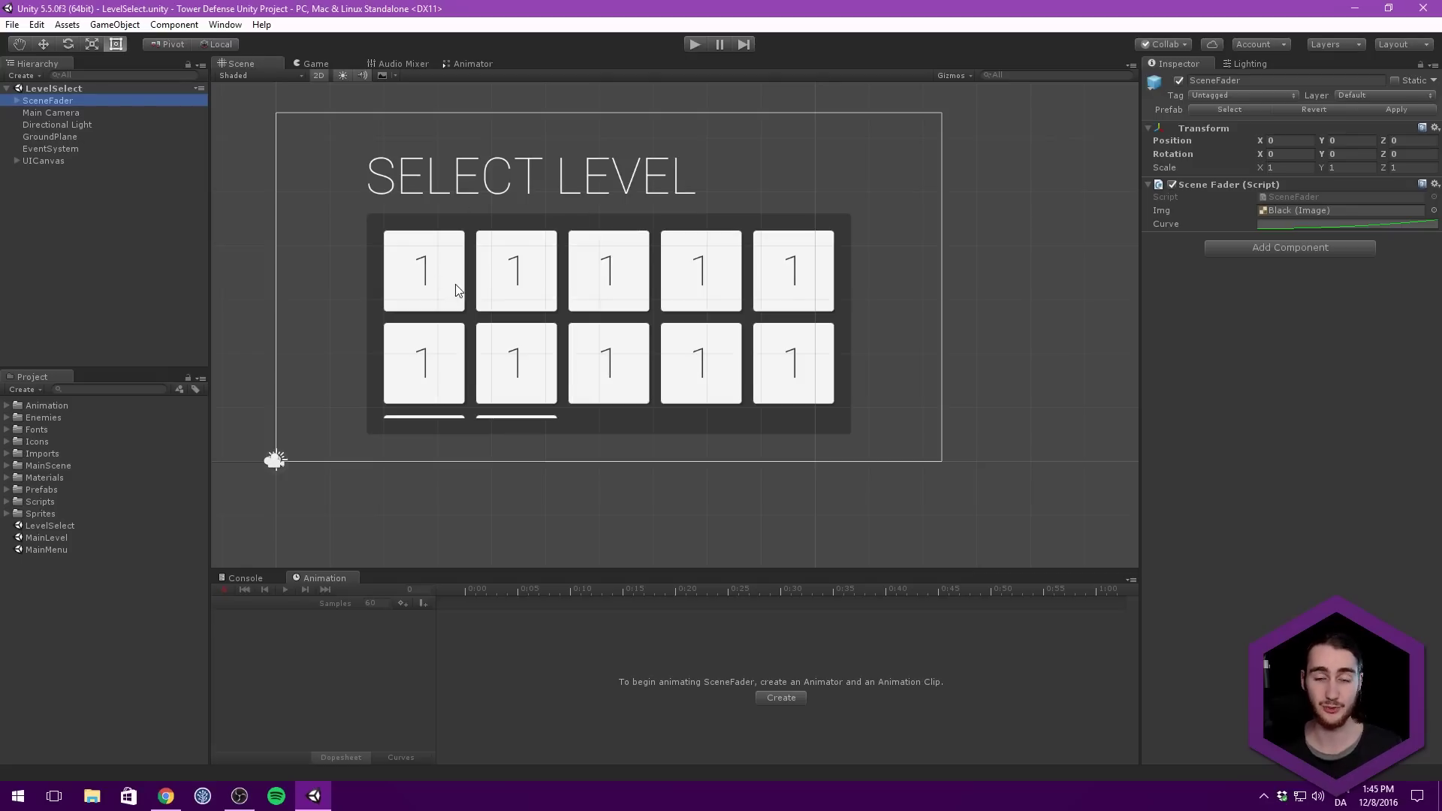
middle_drag(451, 276, 456, 280)
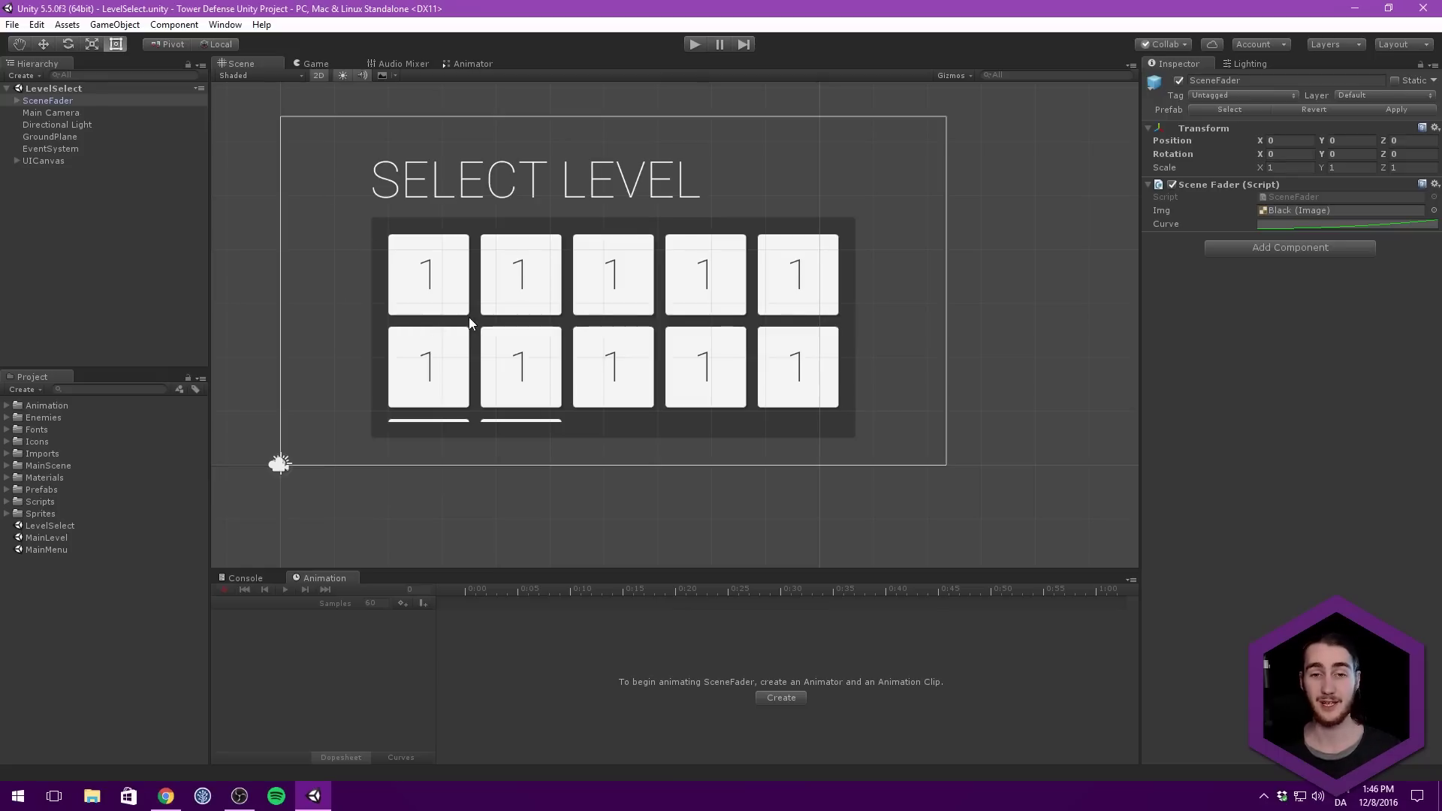
middle_drag(459, 306, 477, 293)
scroll(477, 293, up, 3)
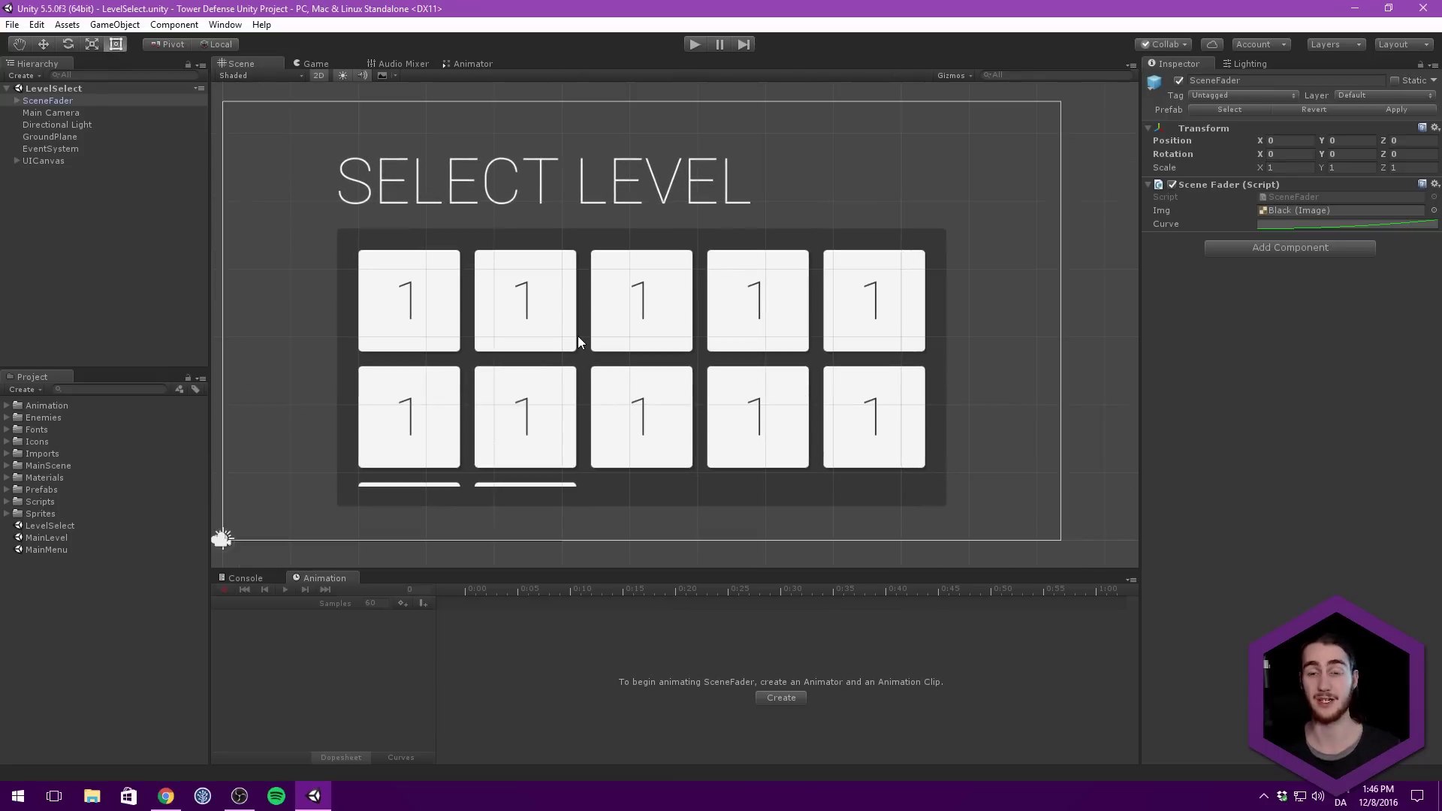
middle_drag(548, 294, 557, 292)
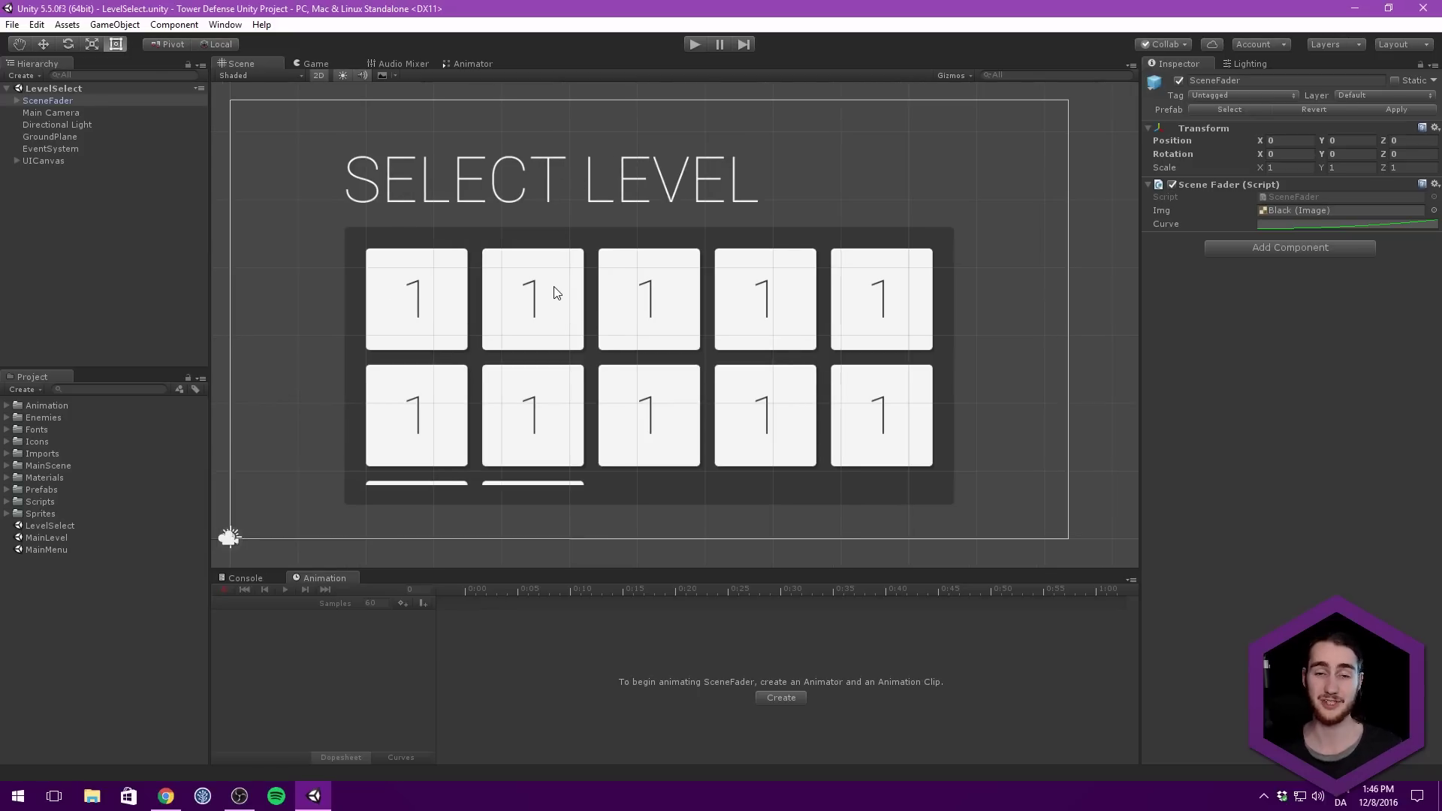
Create an empty game object in the LevelSelect scene, reset its transform, and name it LevelSelector.
right_click(67, 262)
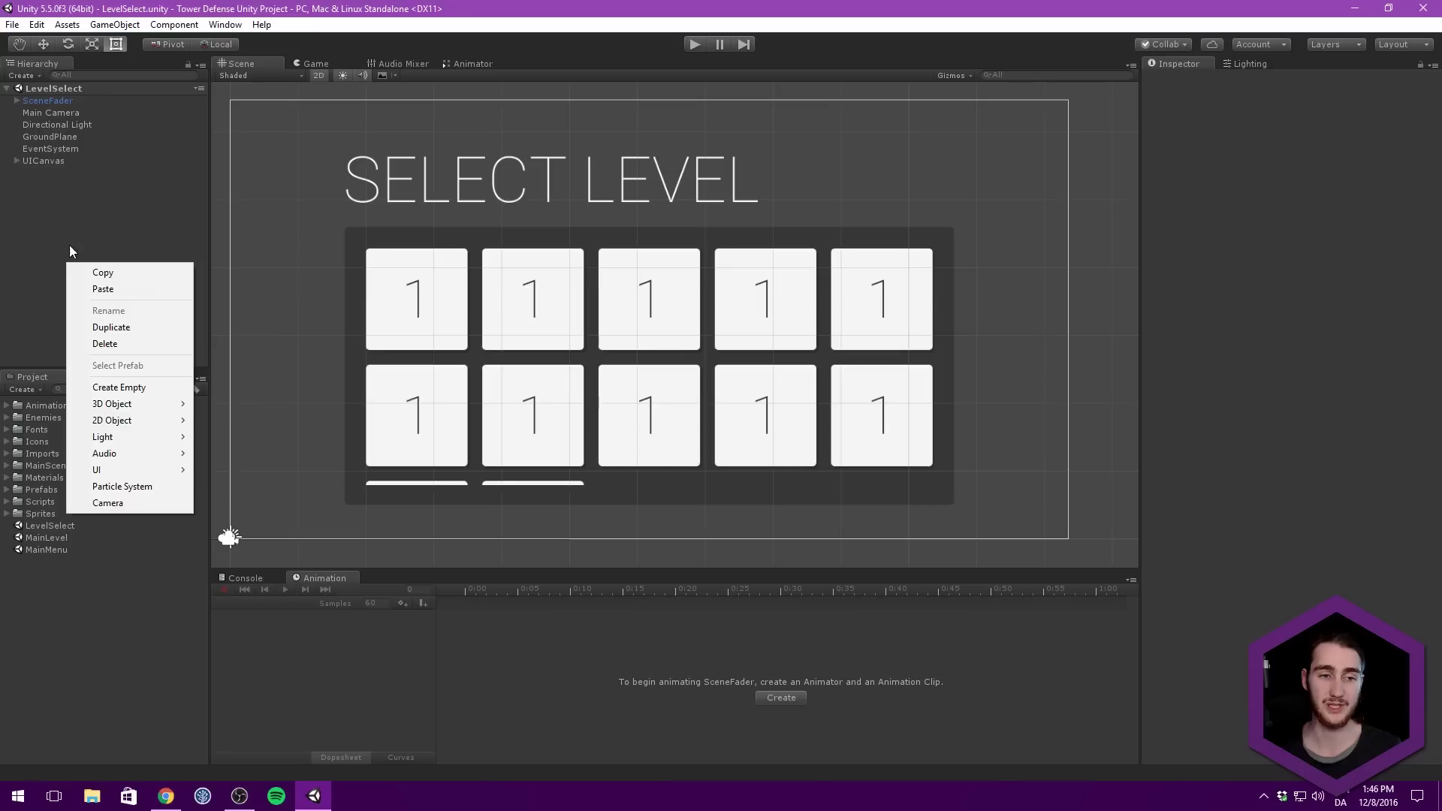
click(120, 386)
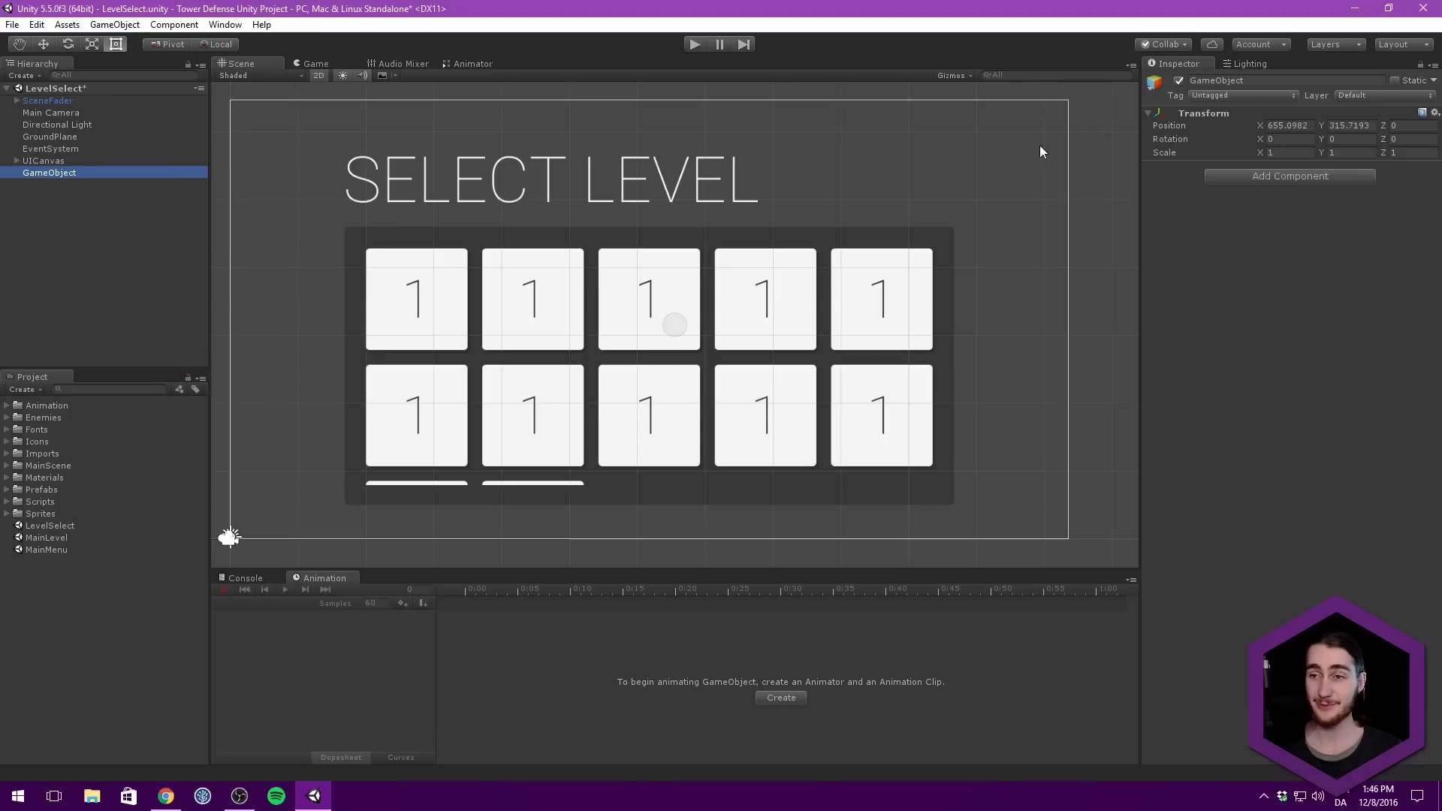
right_click(1231, 115)
click(1224, 120)
click(1250, 80)
key(BackSpace)
text(Level)
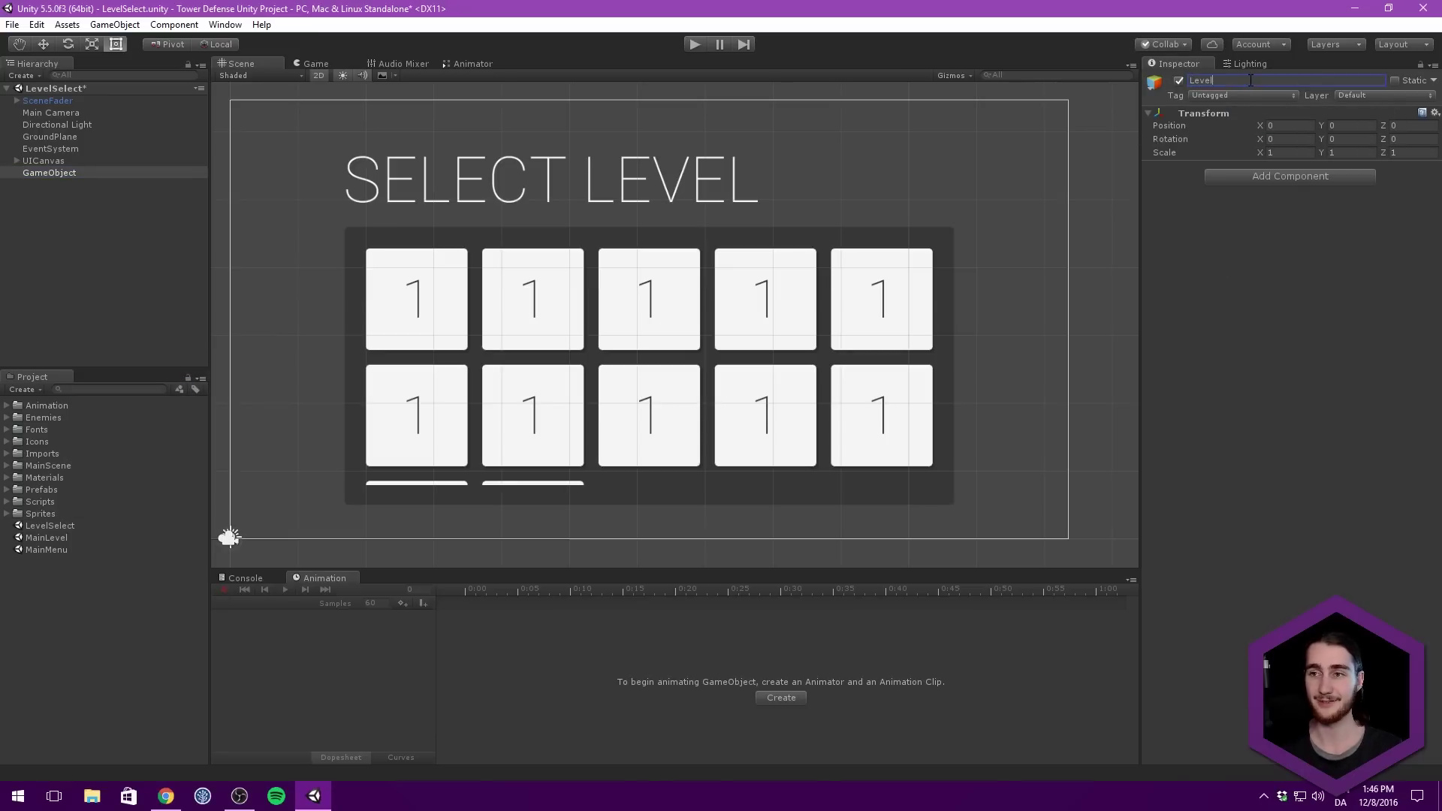
text(Selector)
key(Return)
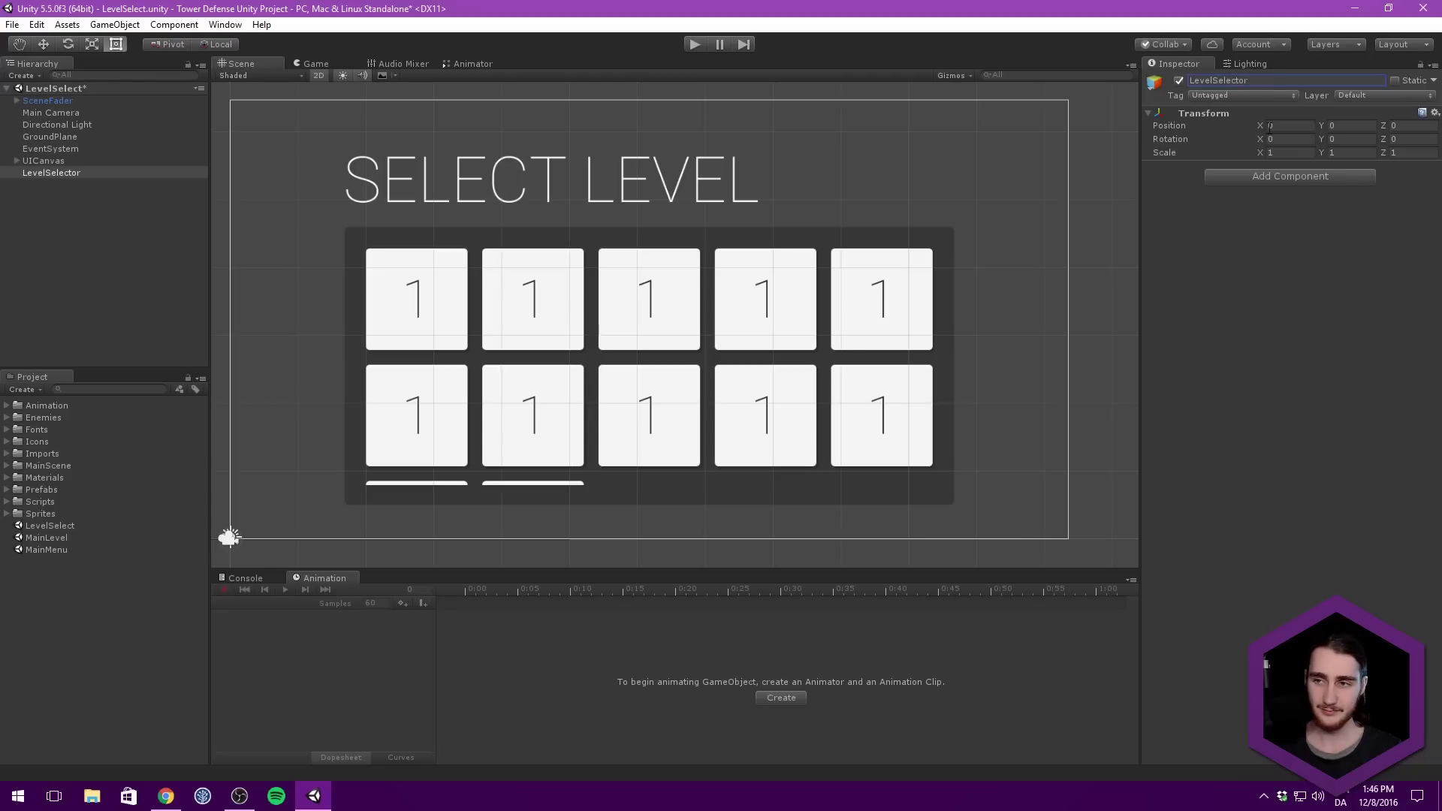
Add a new script named LevelSelector to the LevelSelector object and open it for editing in Visual Studio.
click(1335, 179)
text(LevelSelector)
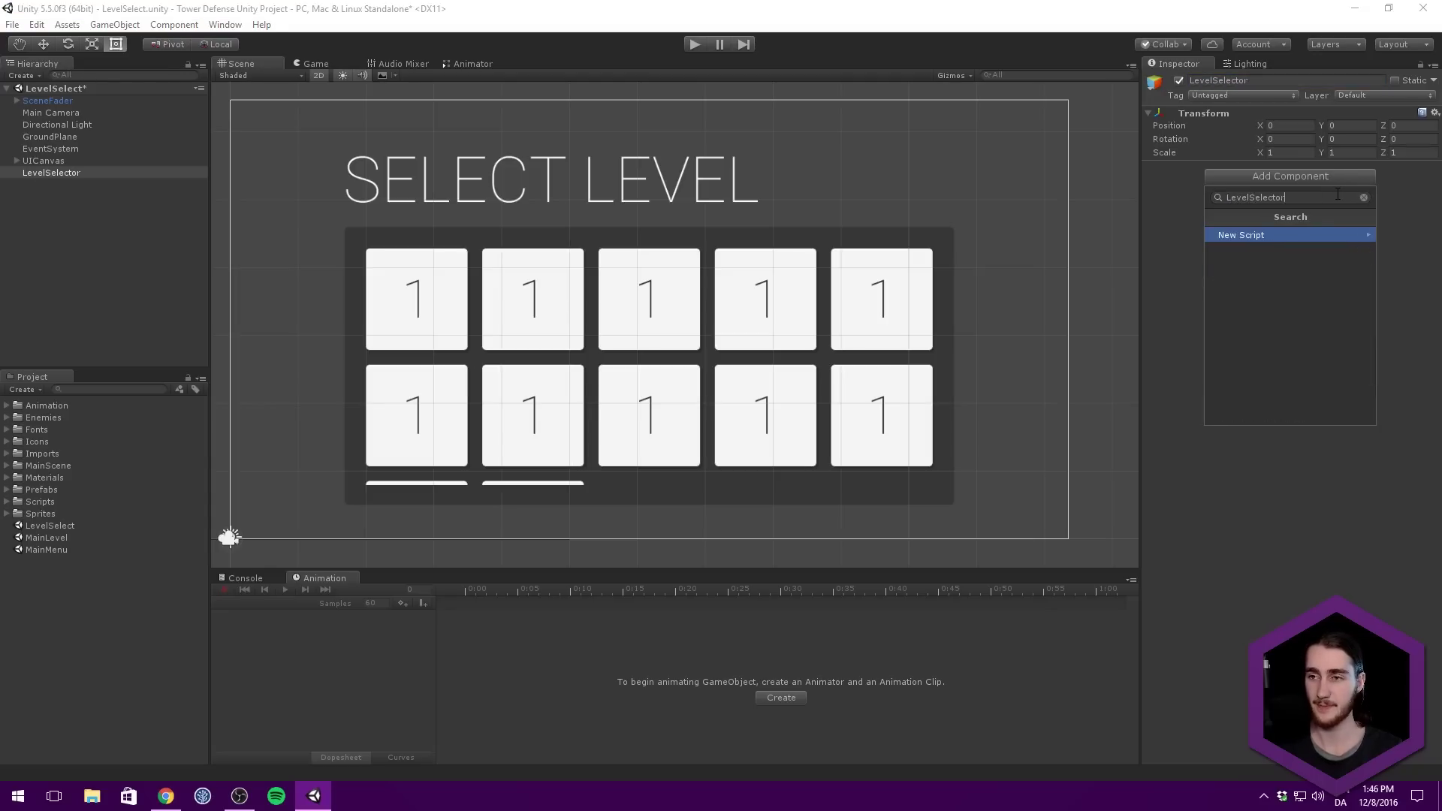
key(Return)
key(Return)
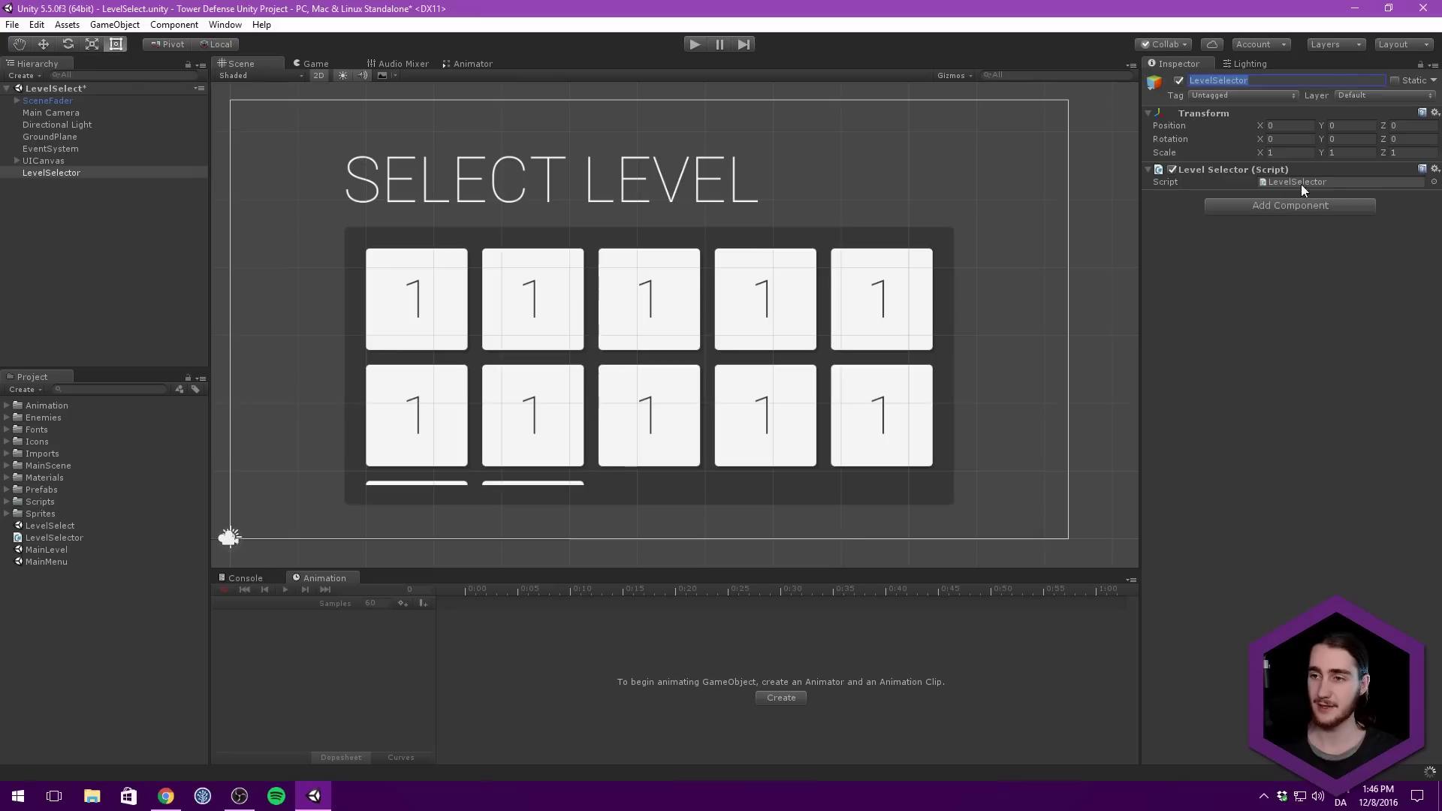
double_click(1308, 182)
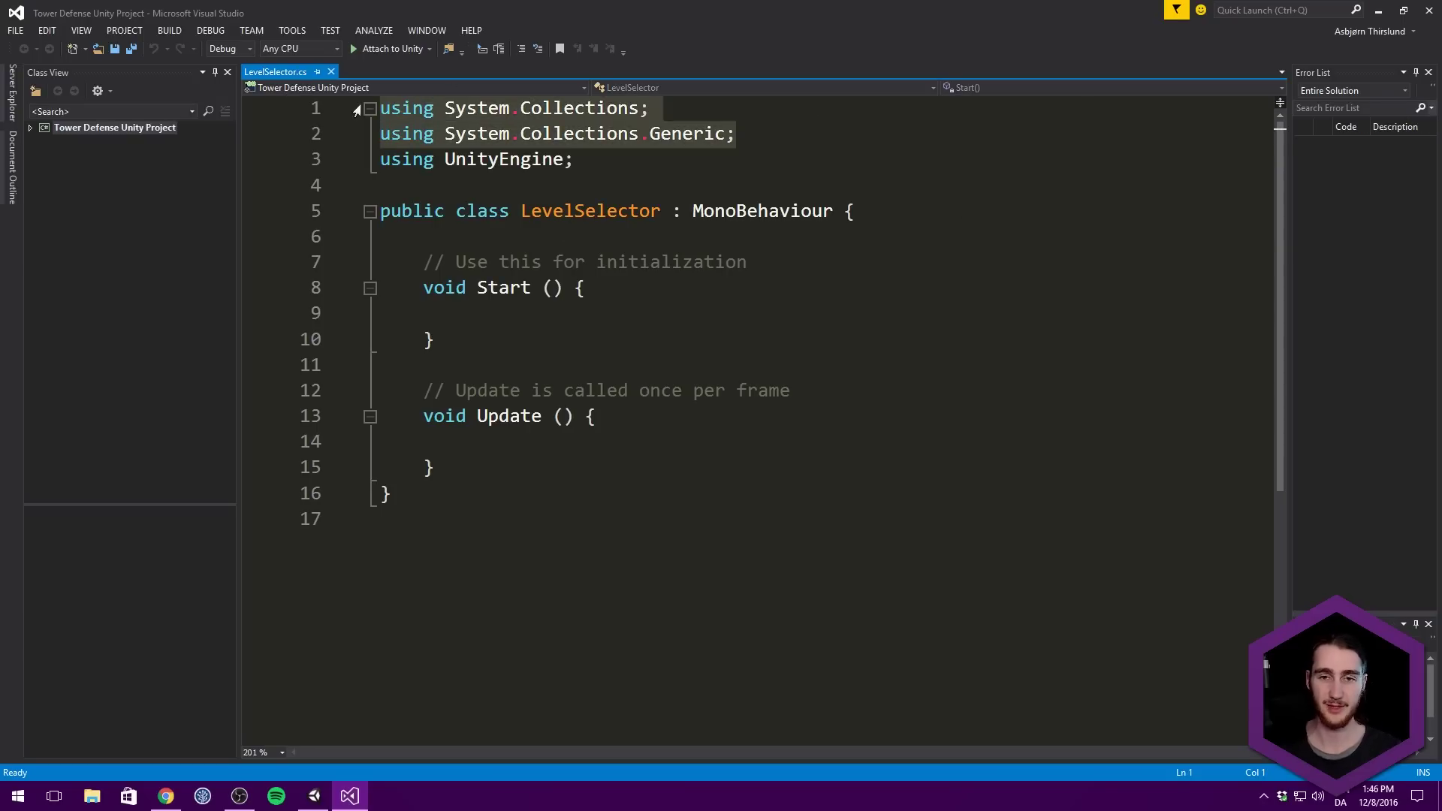
Remove the two System.Collections using lines and the default Start and Update methods with their comments.
key(Delete)
key(Delete)
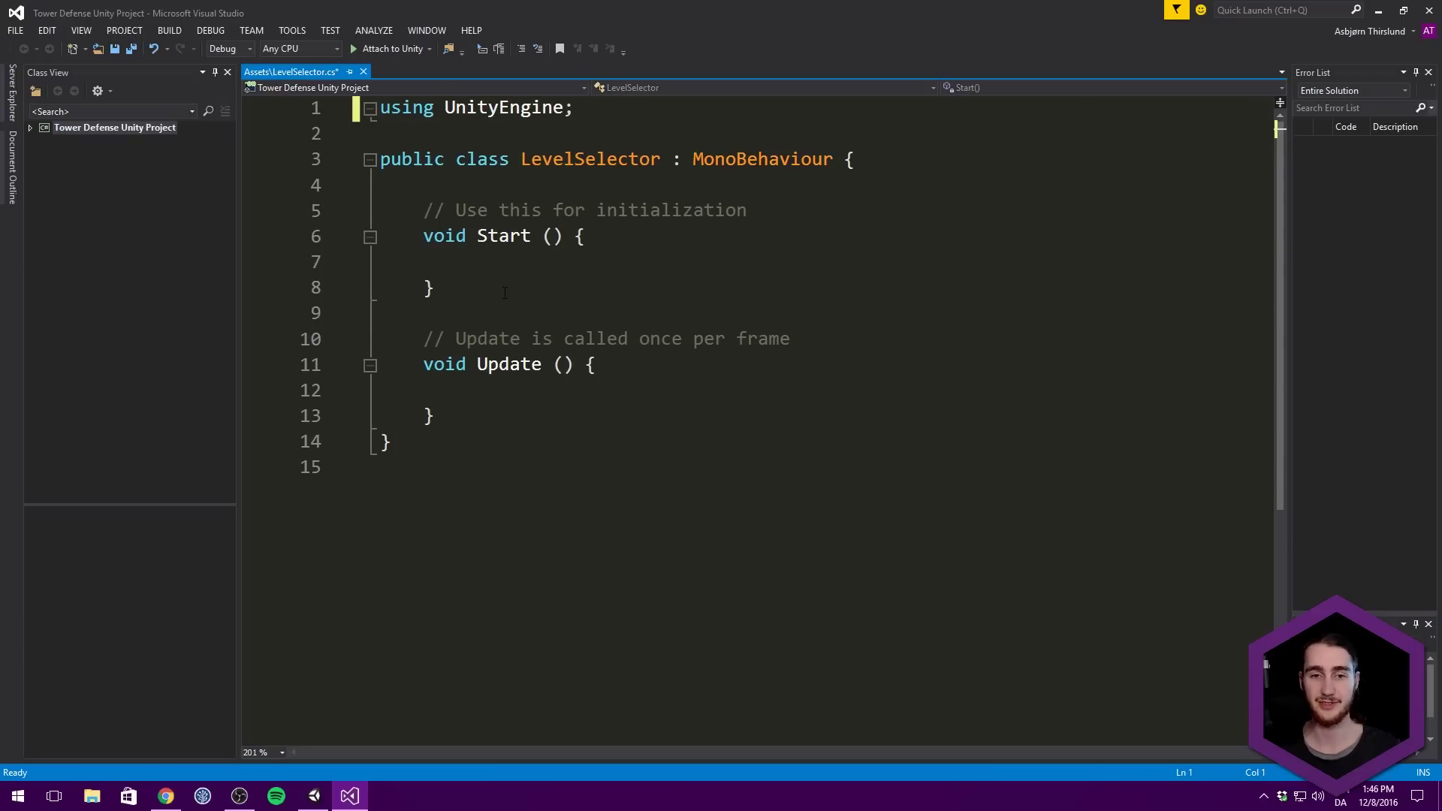
drag(434, 417, 427, 209)
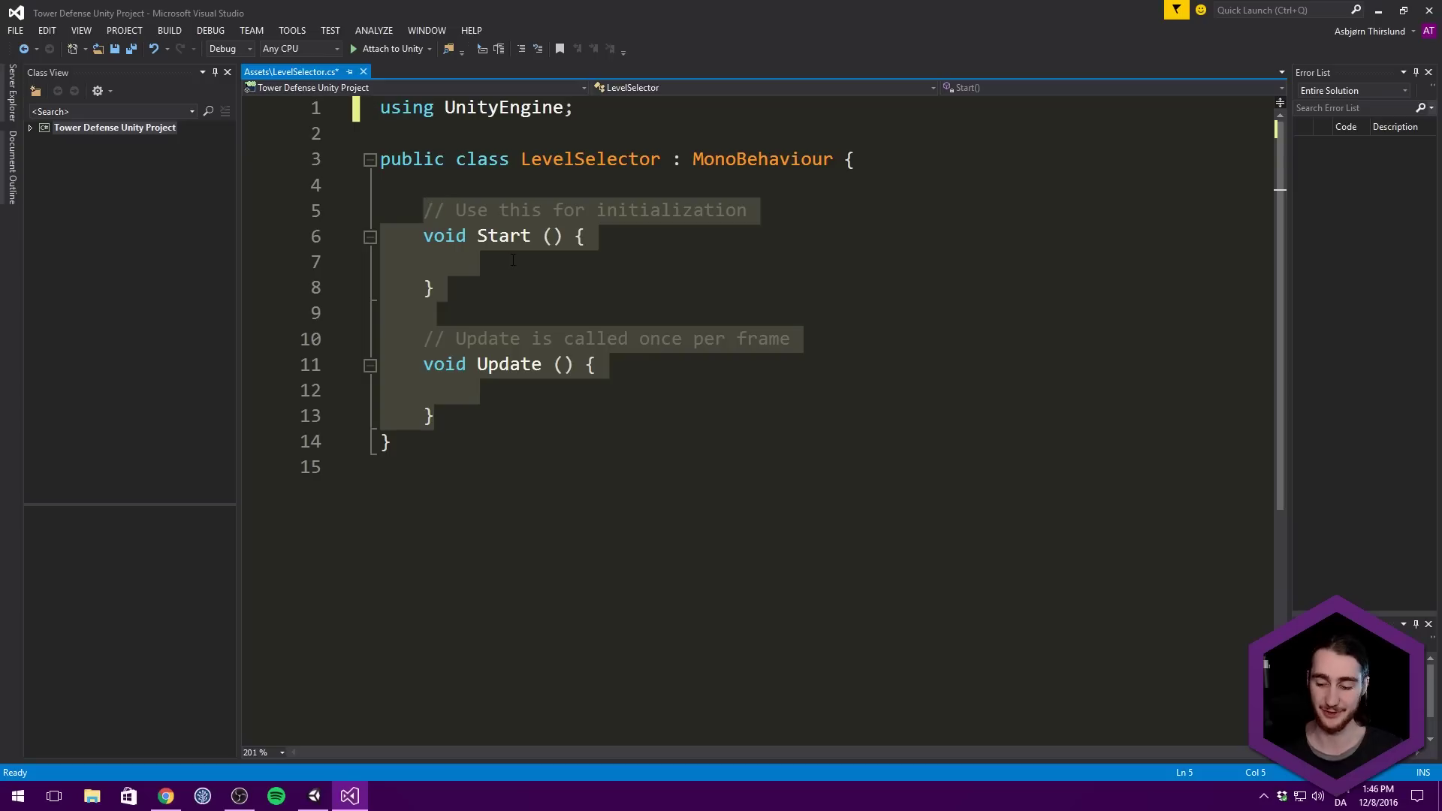
key(Delete)
Write a public void Select method with an empty body in the LevelSelector class.
text(public void )
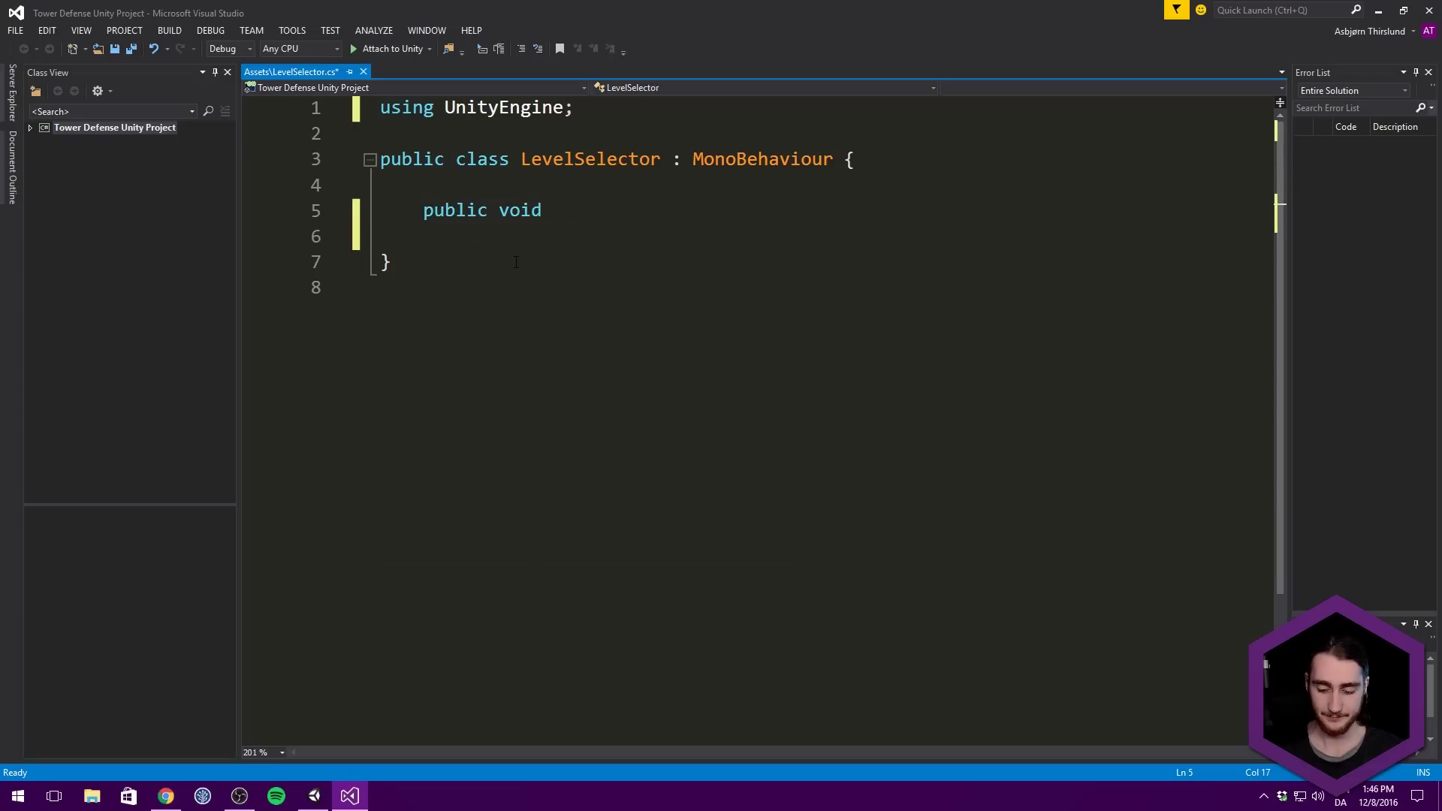
text(Select)
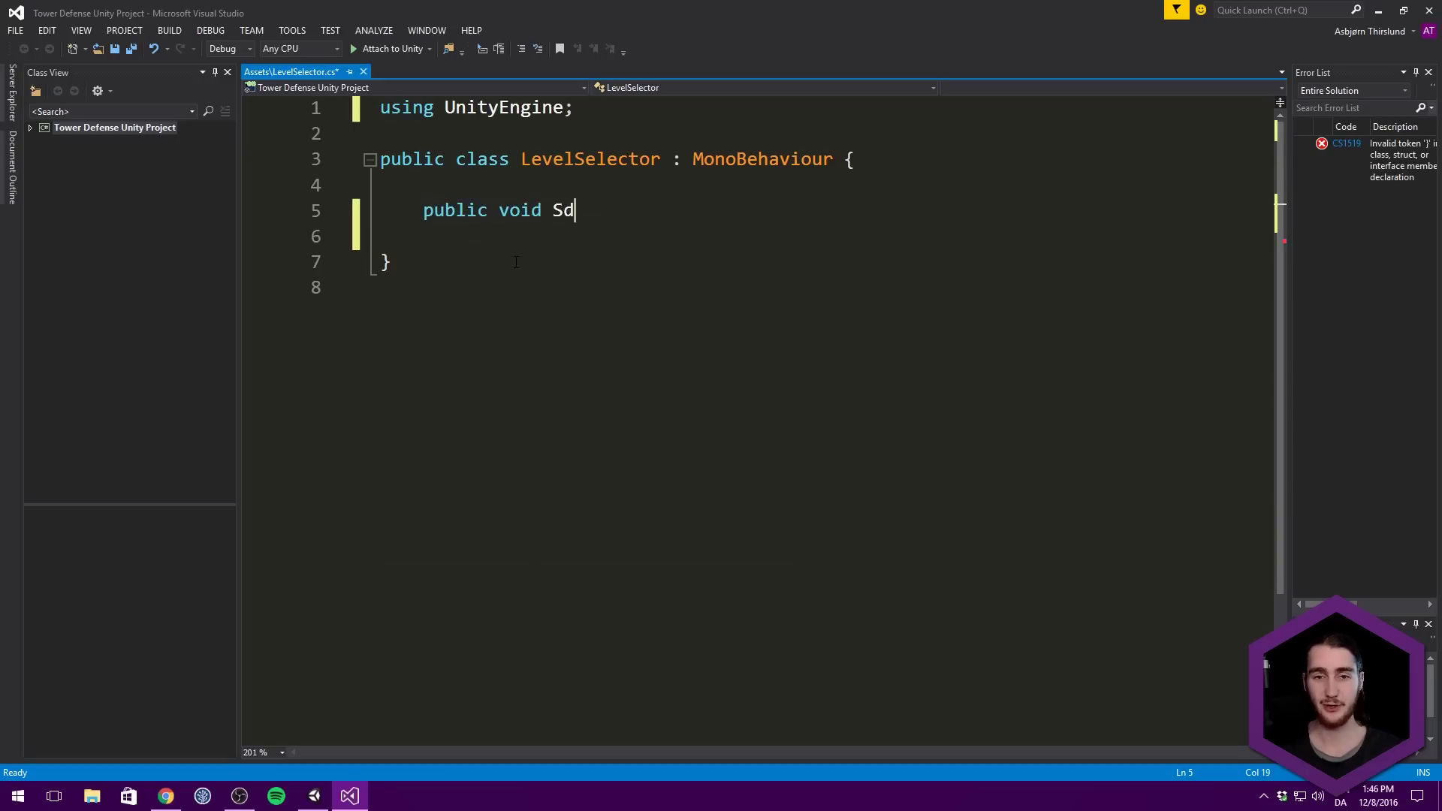
text( ())
key(Return)
text({)
key(Return)
Add a string parameter named levelName to the Select method and save the script.
click(642, 201)
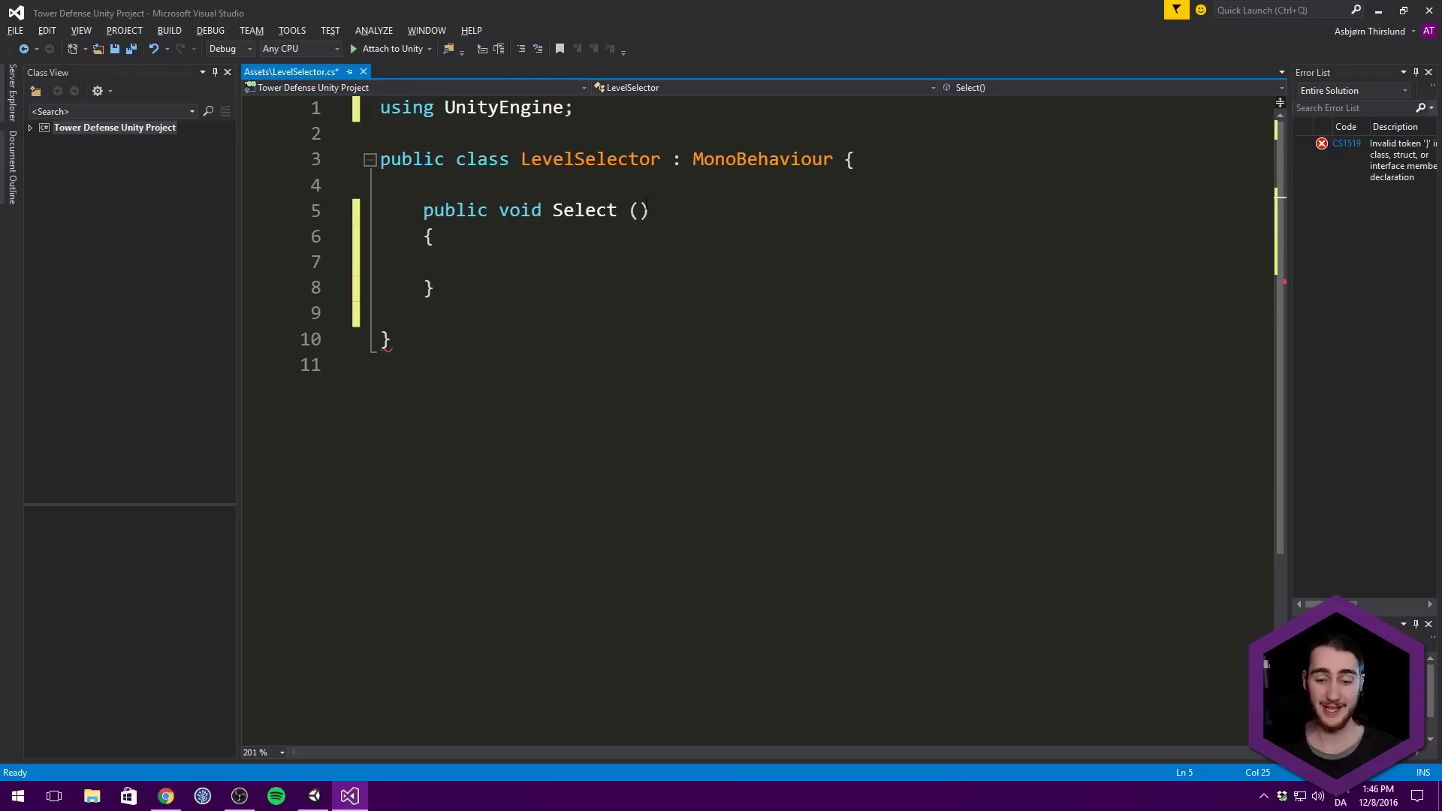
text(string le)
text(velName)
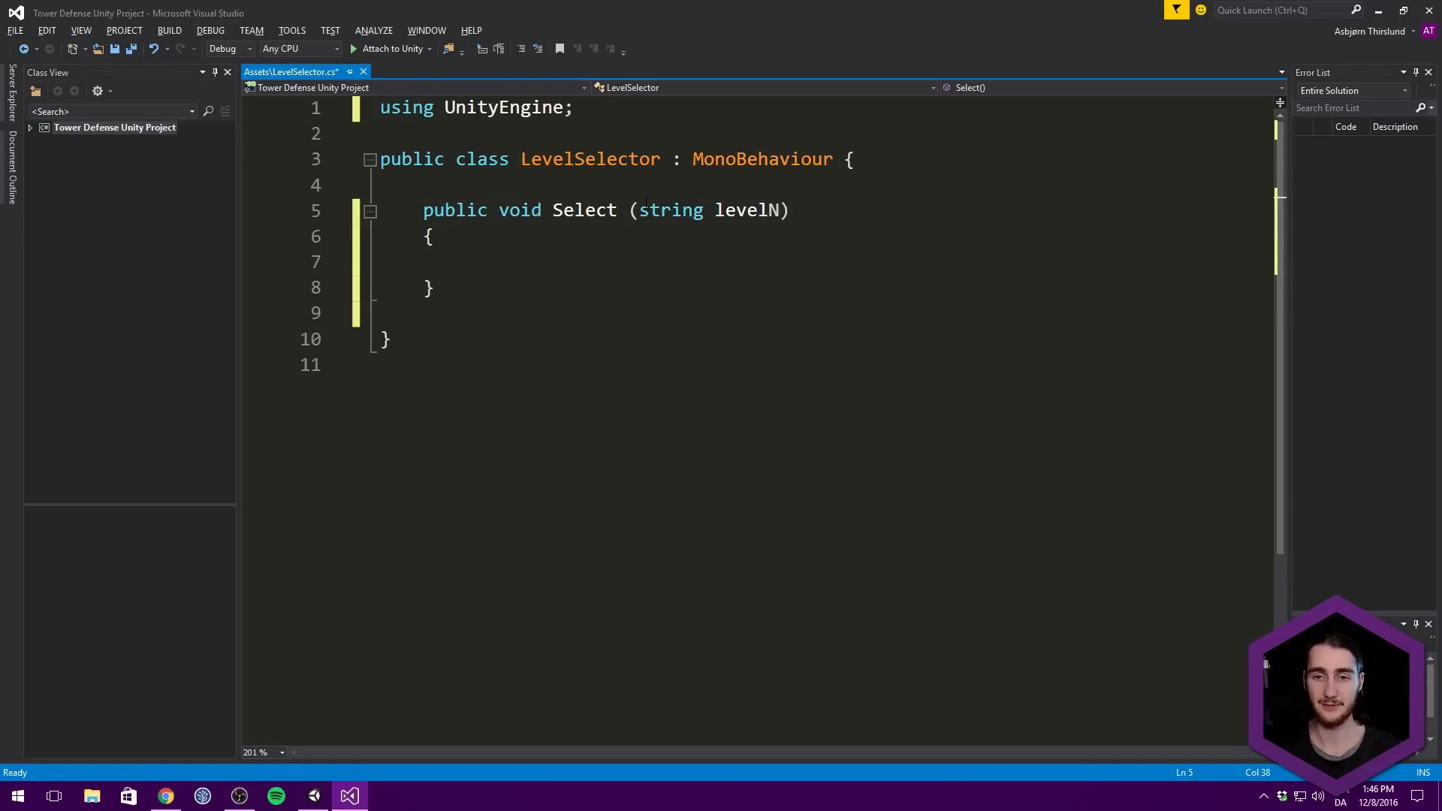
key(Down)
click(646, 266)
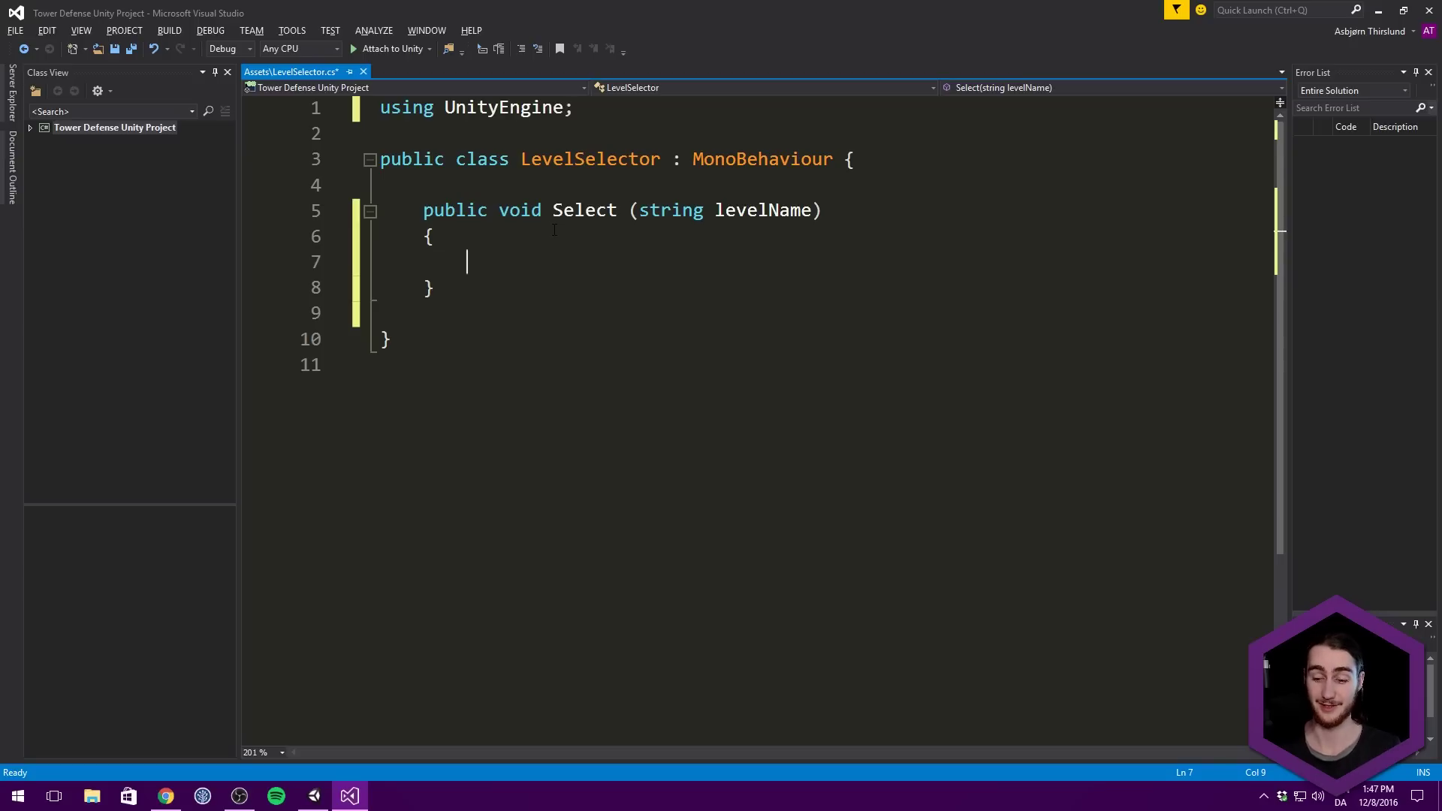
click(554, 230)
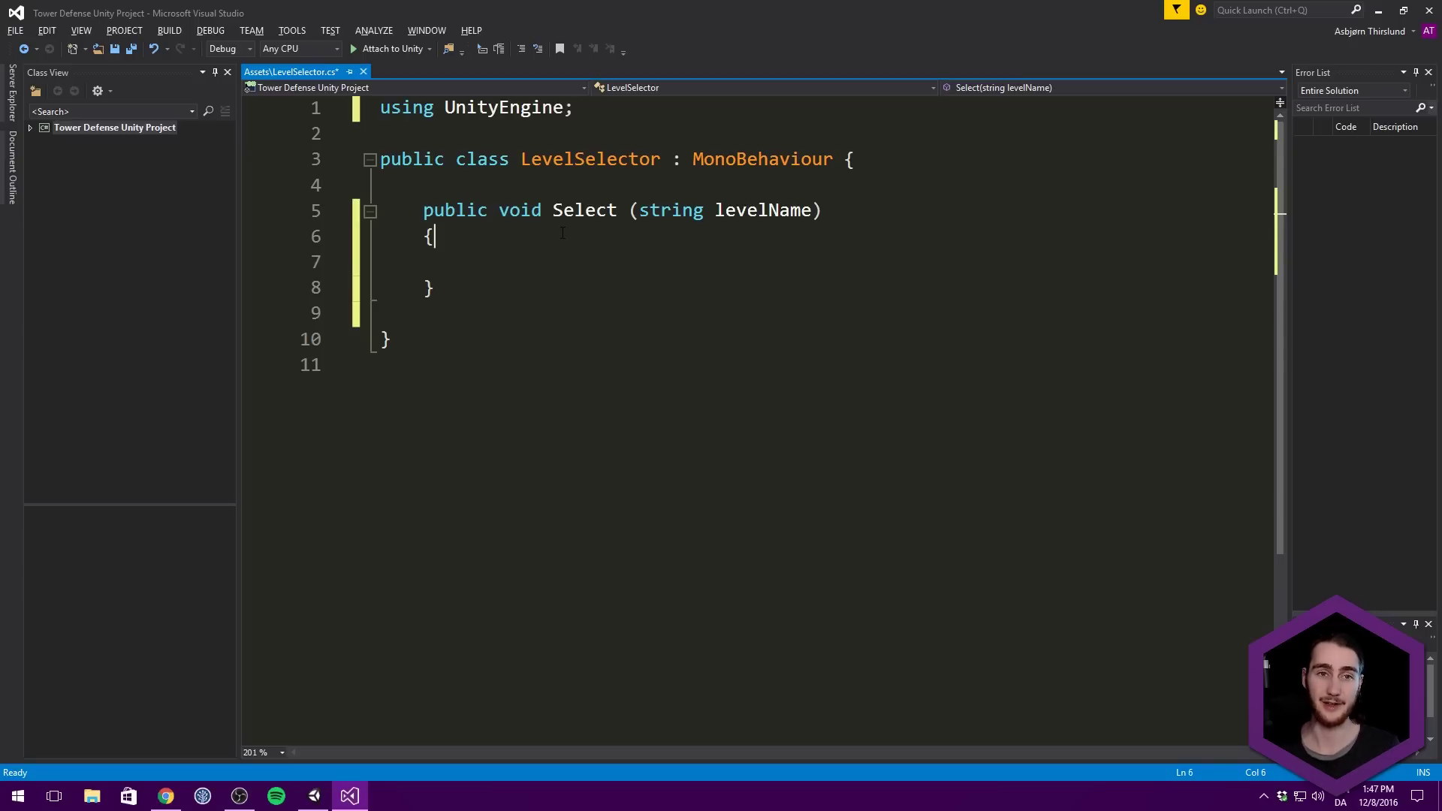
key(ctrl+s)
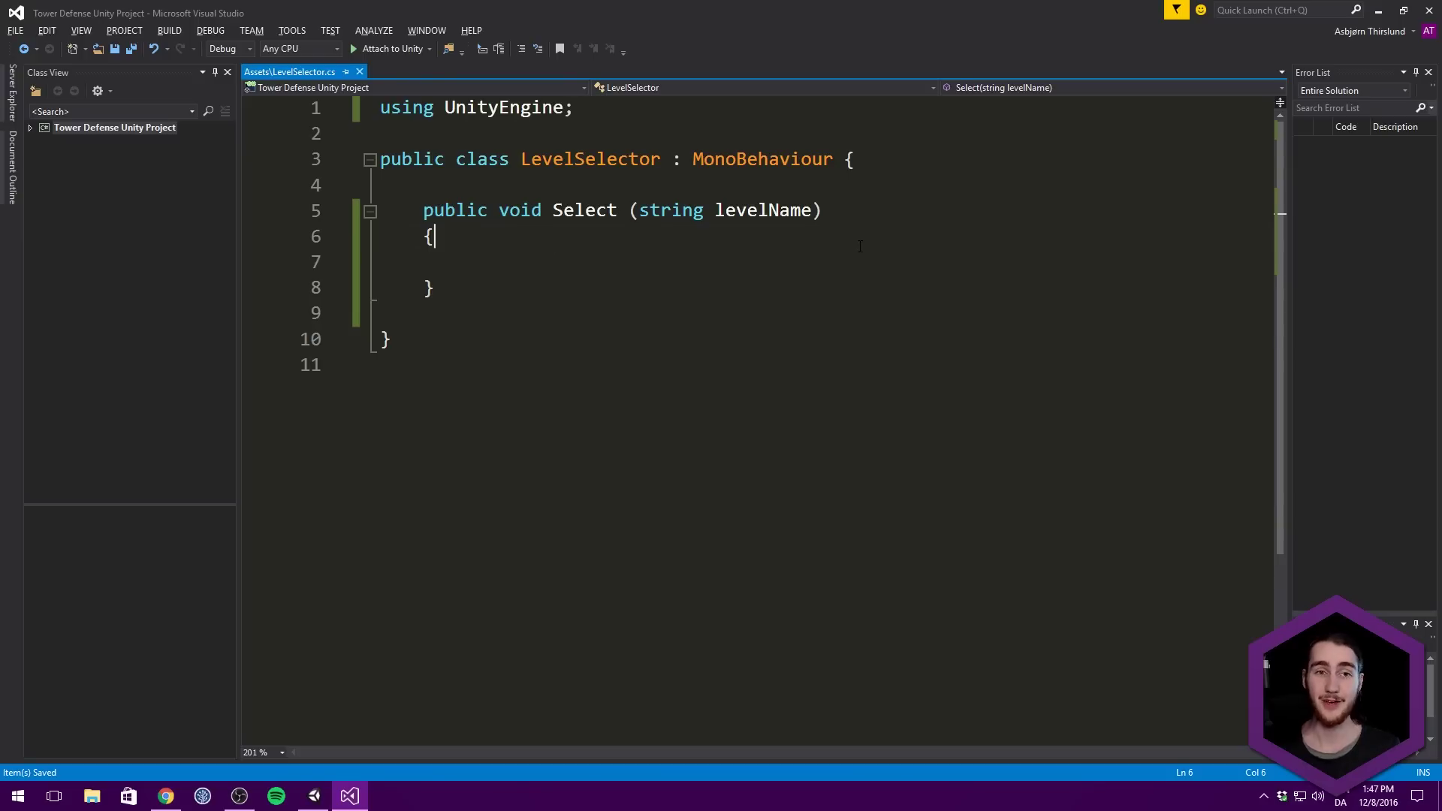
Declare a public SceneFader variable named fader above the Select method and save the script.
click(947, 189)
key(Return)
key(Return)
key(Up)
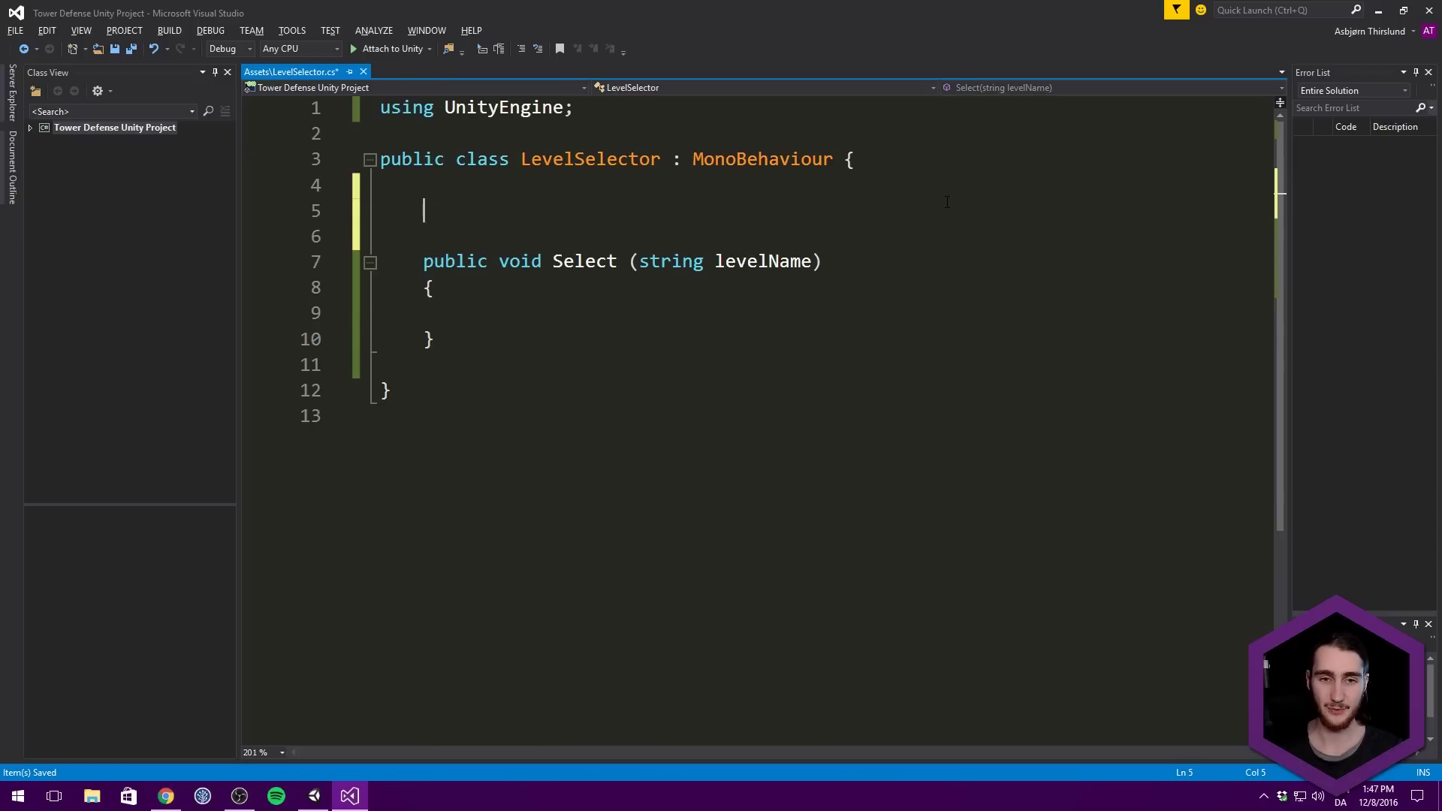
text(public)
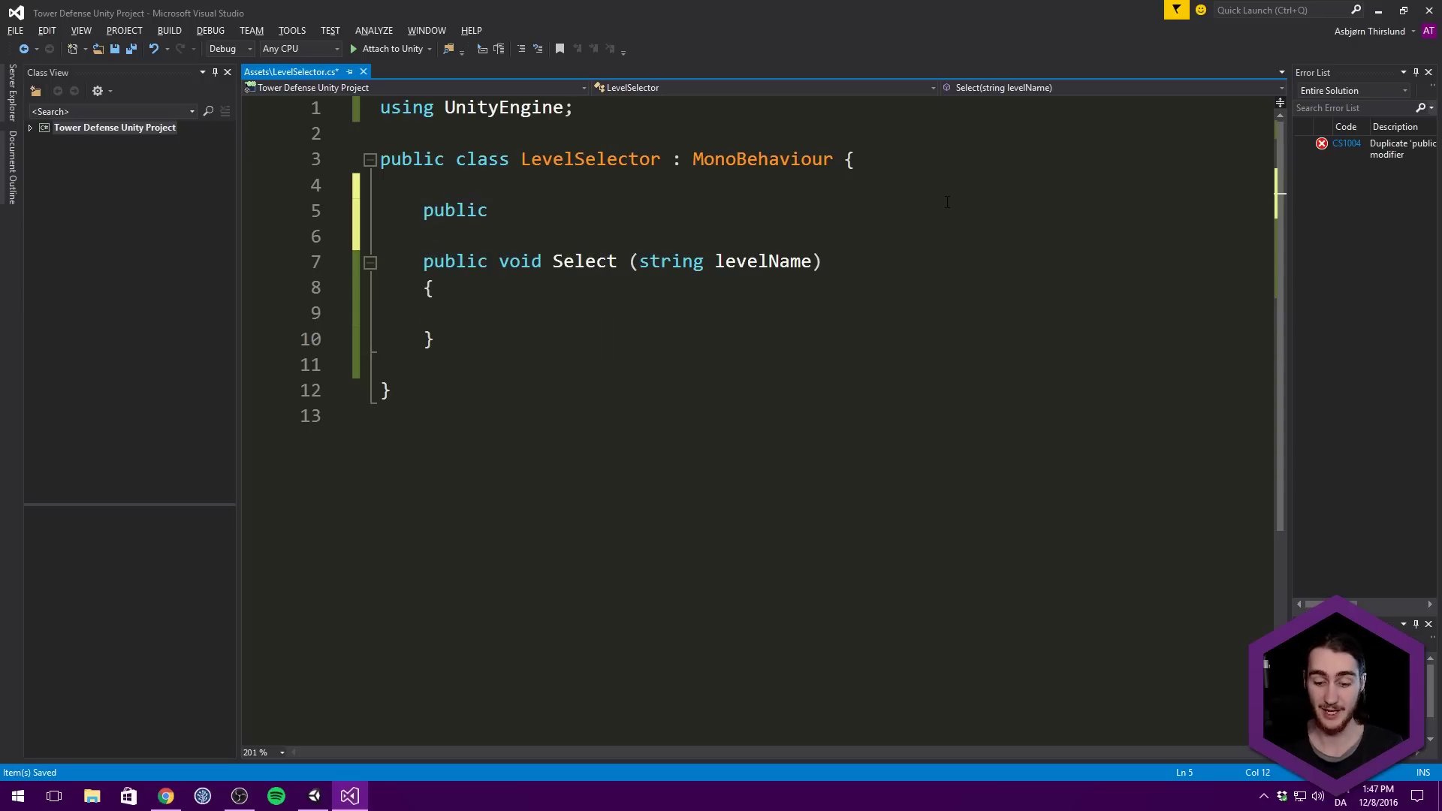
text( S)
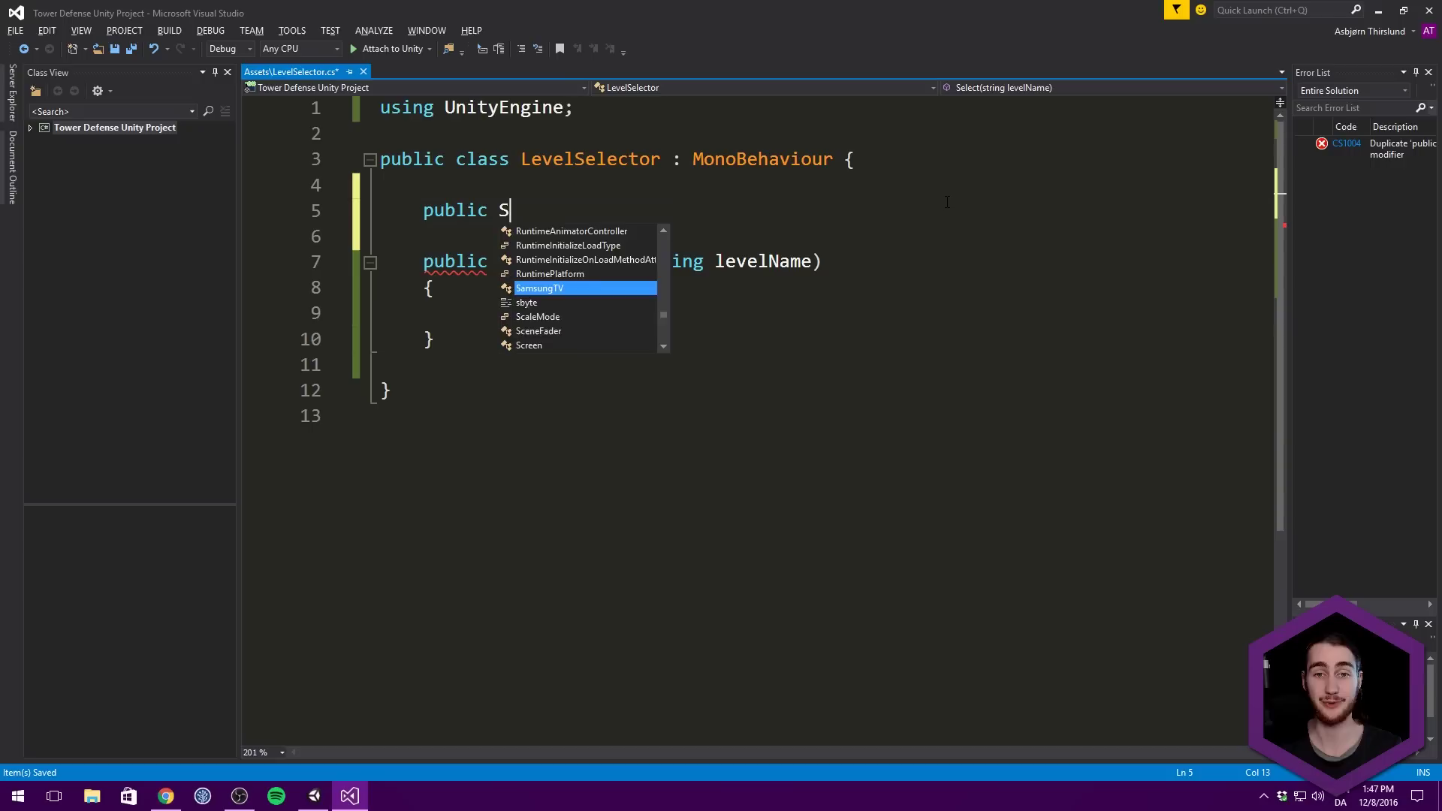
text(ceneFader fader;)
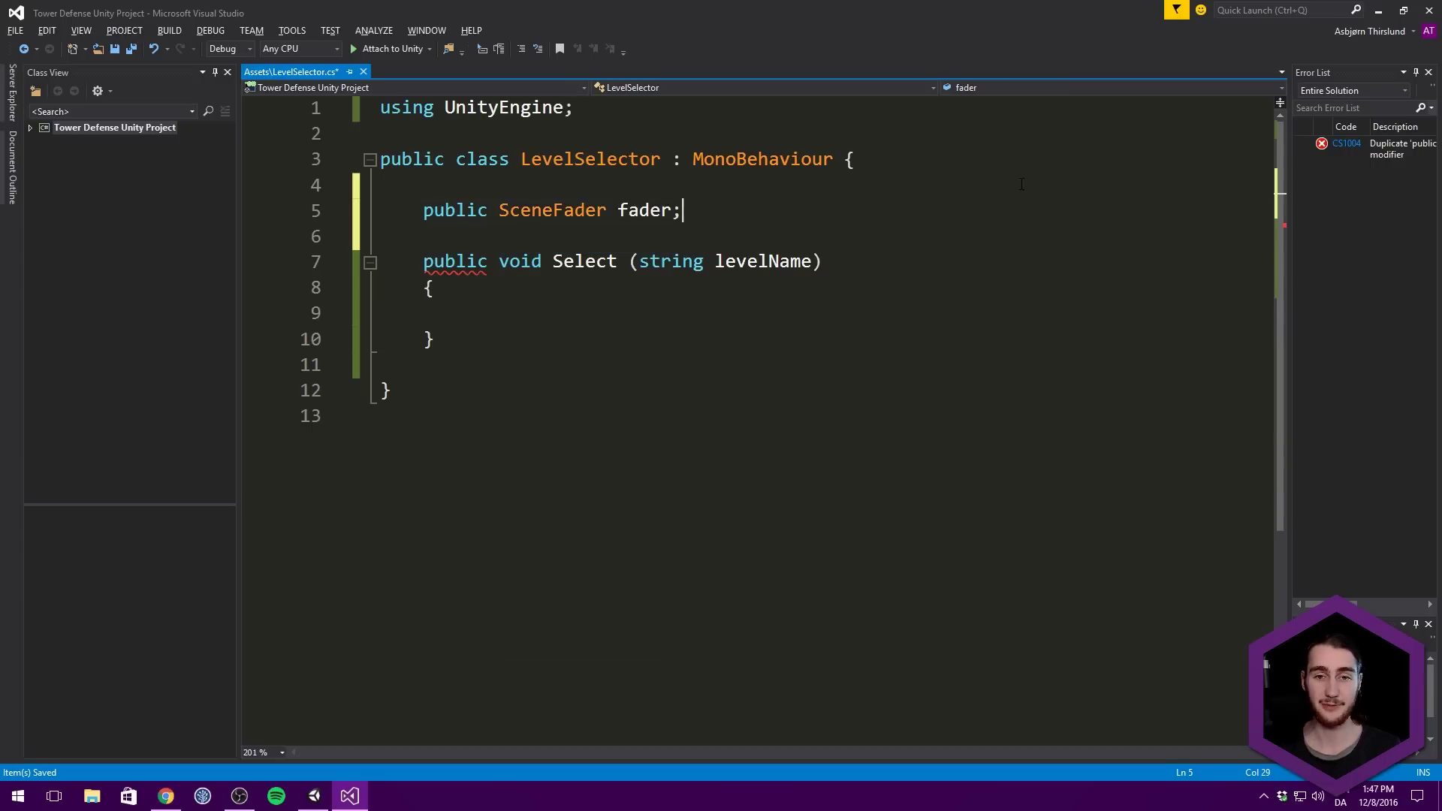
key(ctrl+s)
Call fader.FadeTo(levelName); inside the body of the Select method.
click(647, 319)
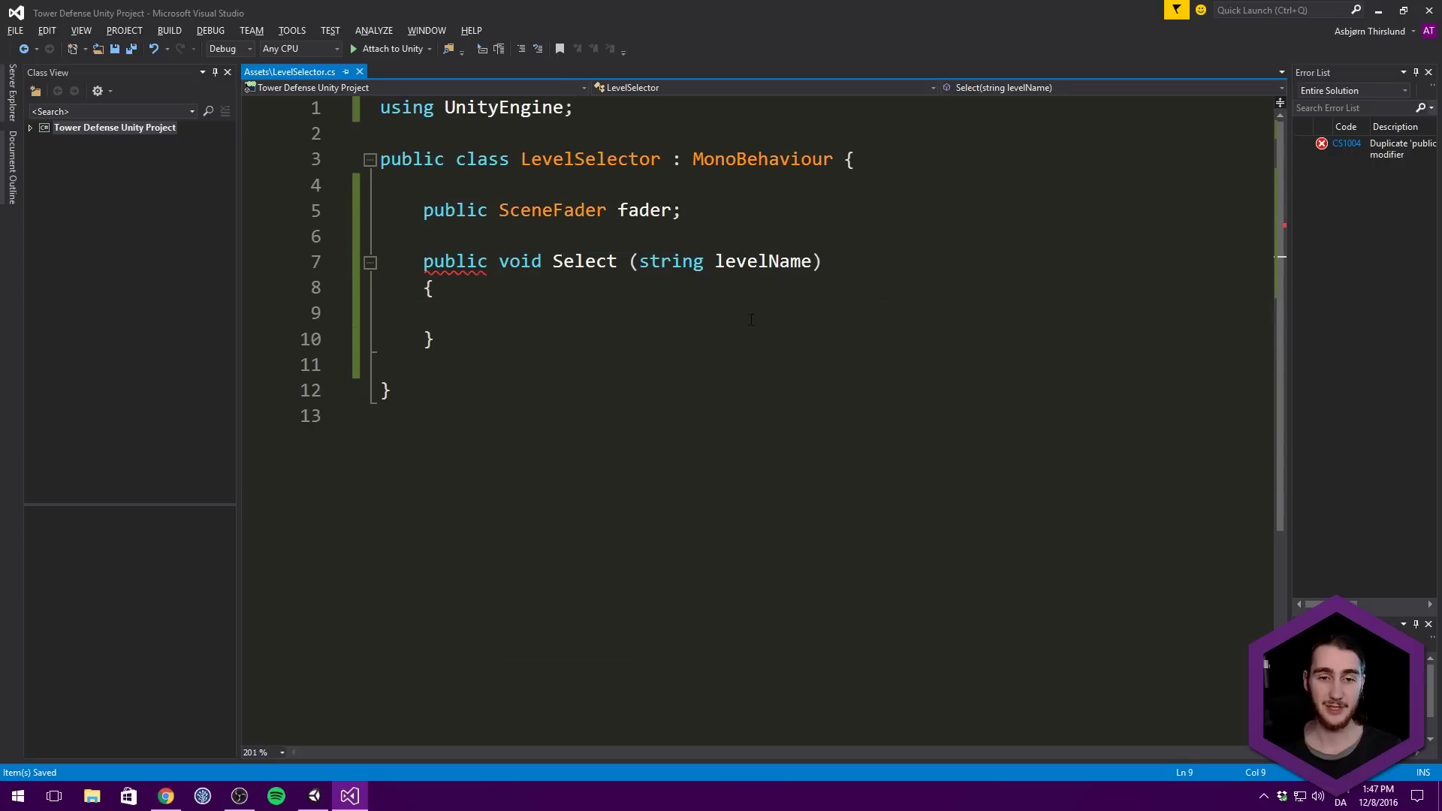
text(fader.)
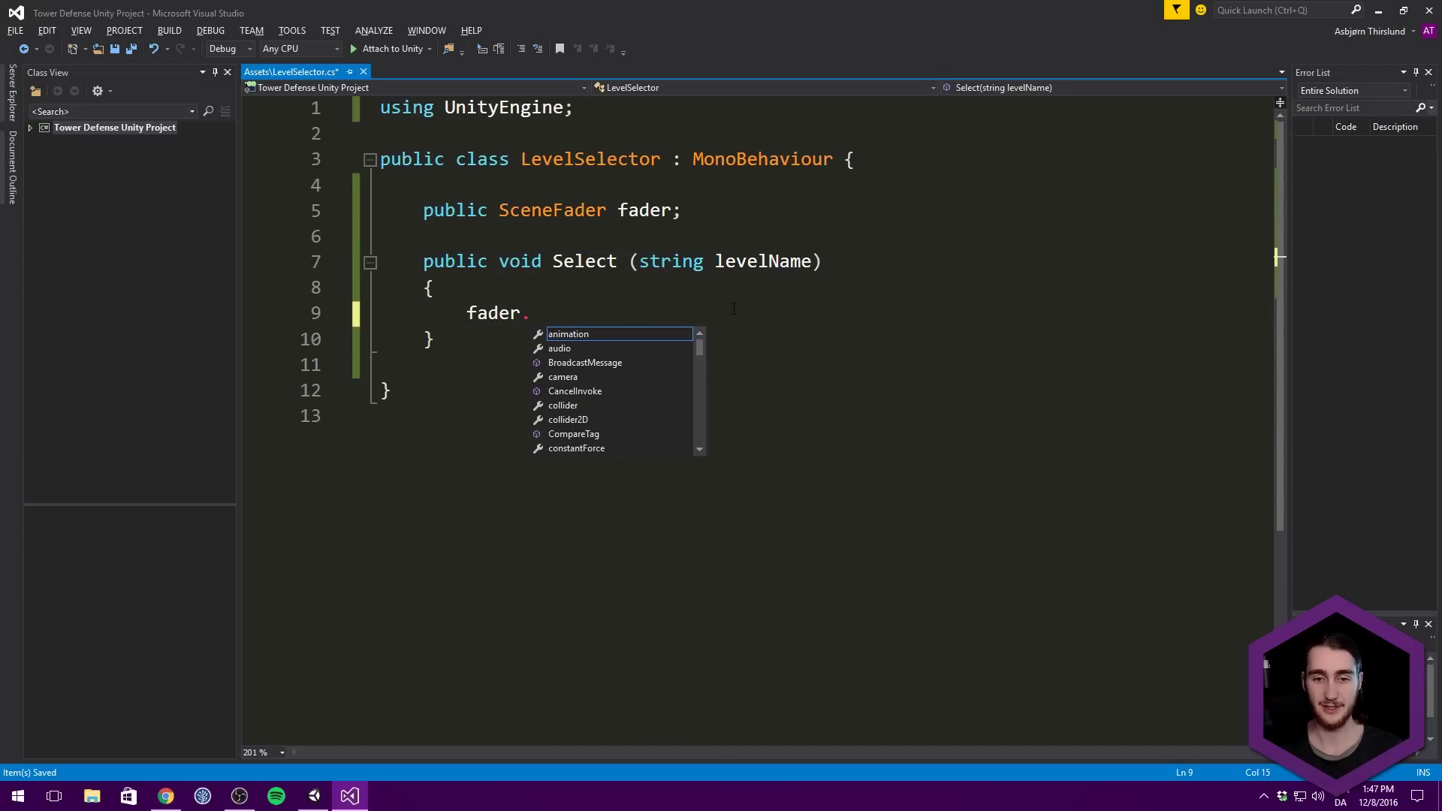
text(FadeTo )
text((levelName)
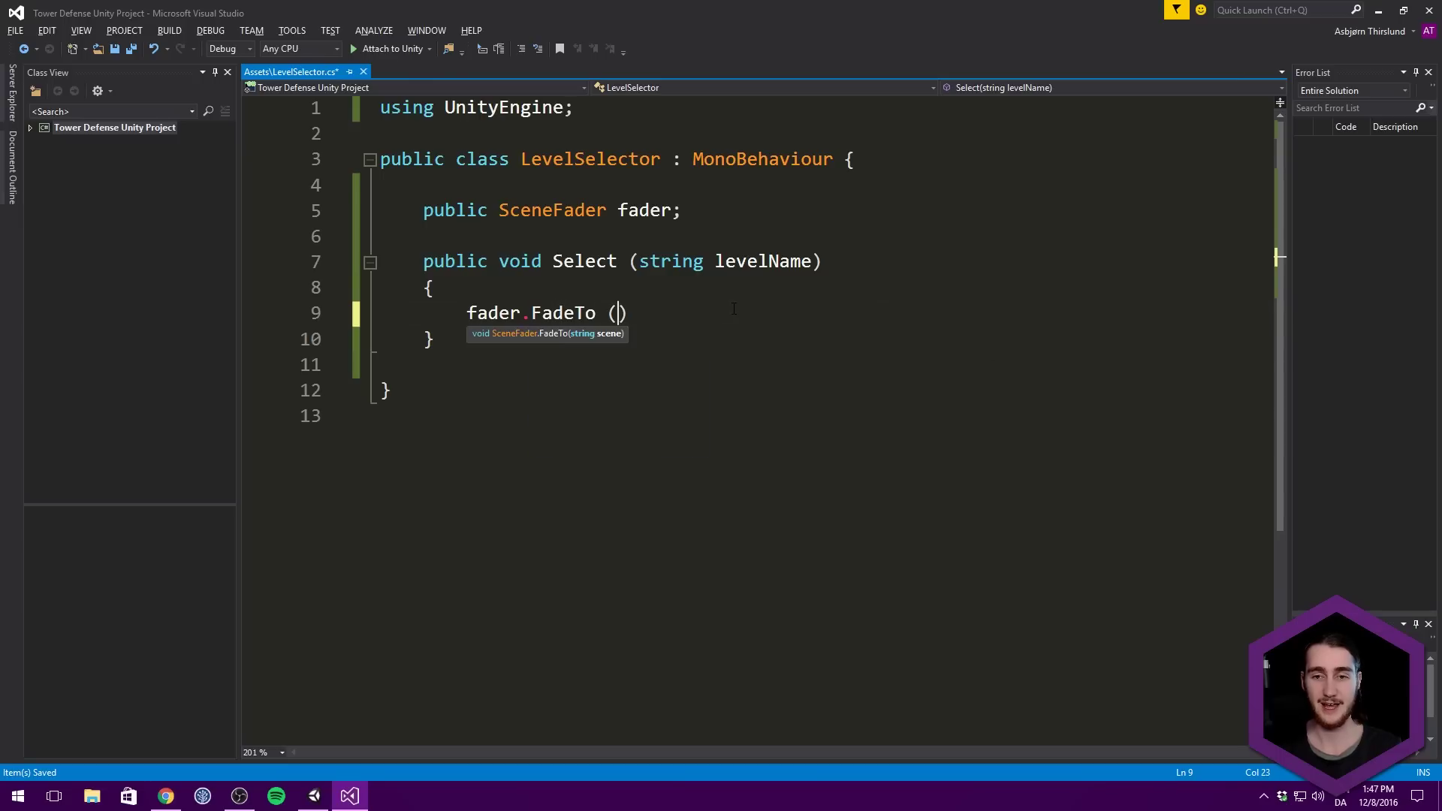
text();)
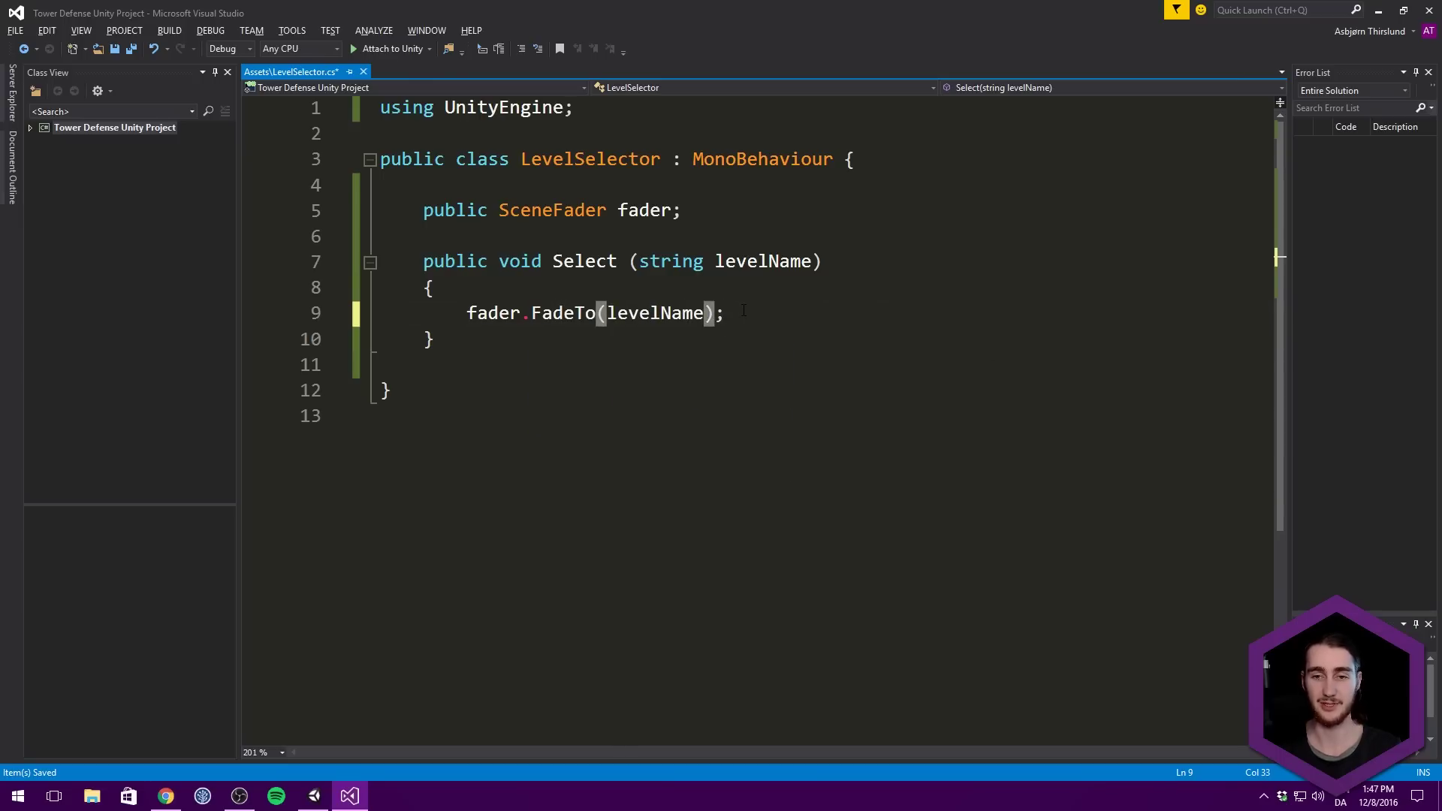
Back in Unity, assign SceneFader to the LevelSelector's Fader field and move LevelSelector directly below SceneFader in the hierarchy, saving the scene.
click(1382, 12)
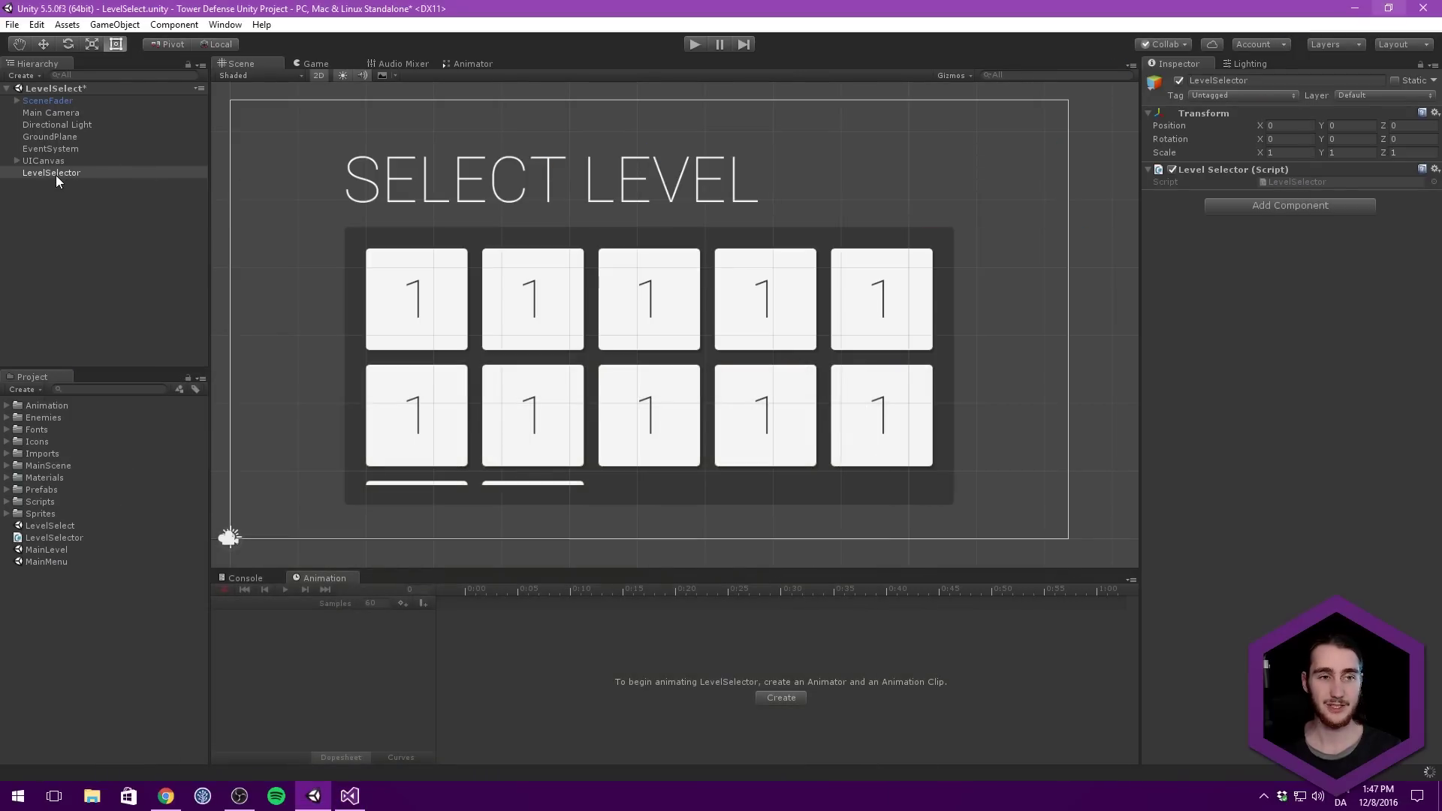
drag(47, 101, 1313, 198)
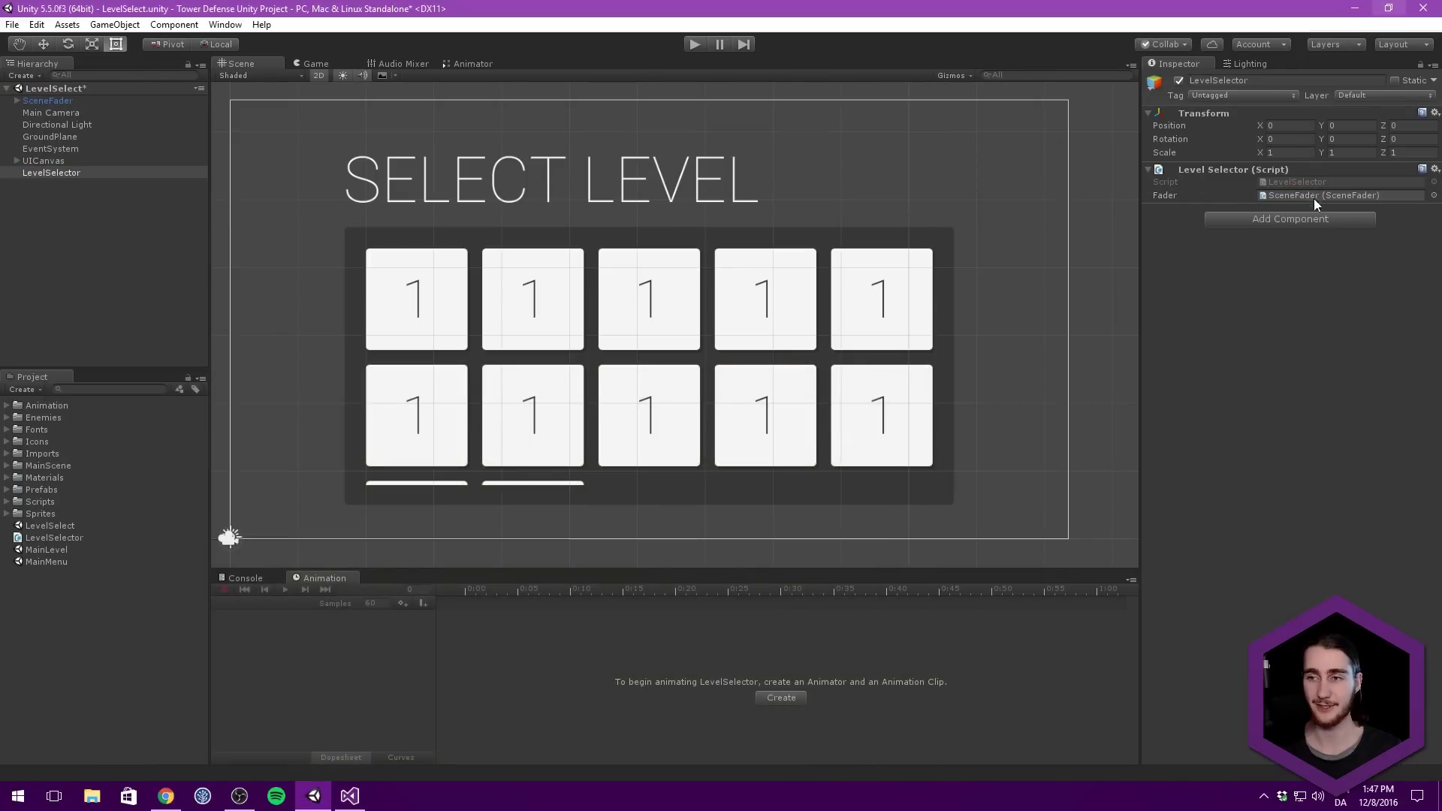
drag(78, 175, 62, 108)
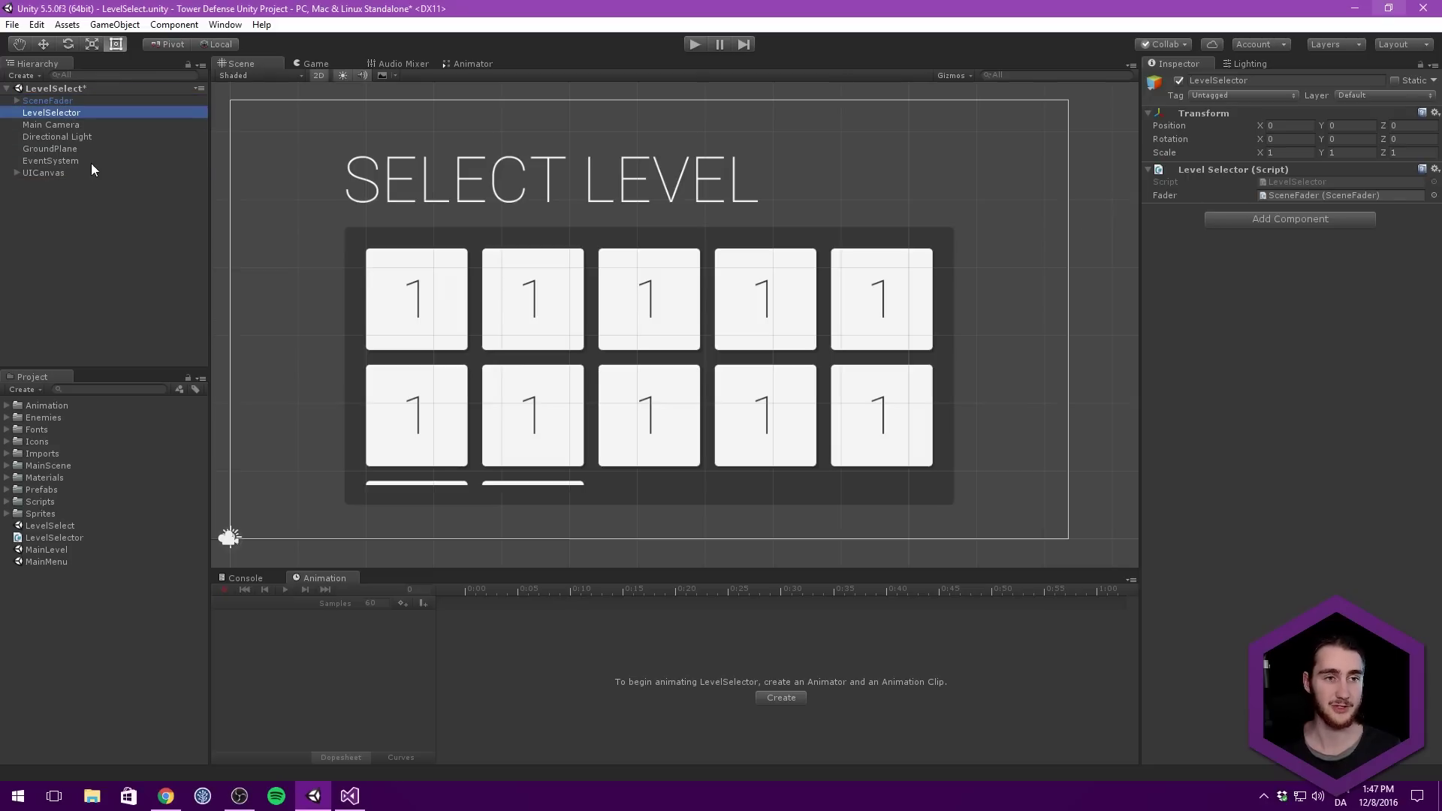
key(ctrl+s)
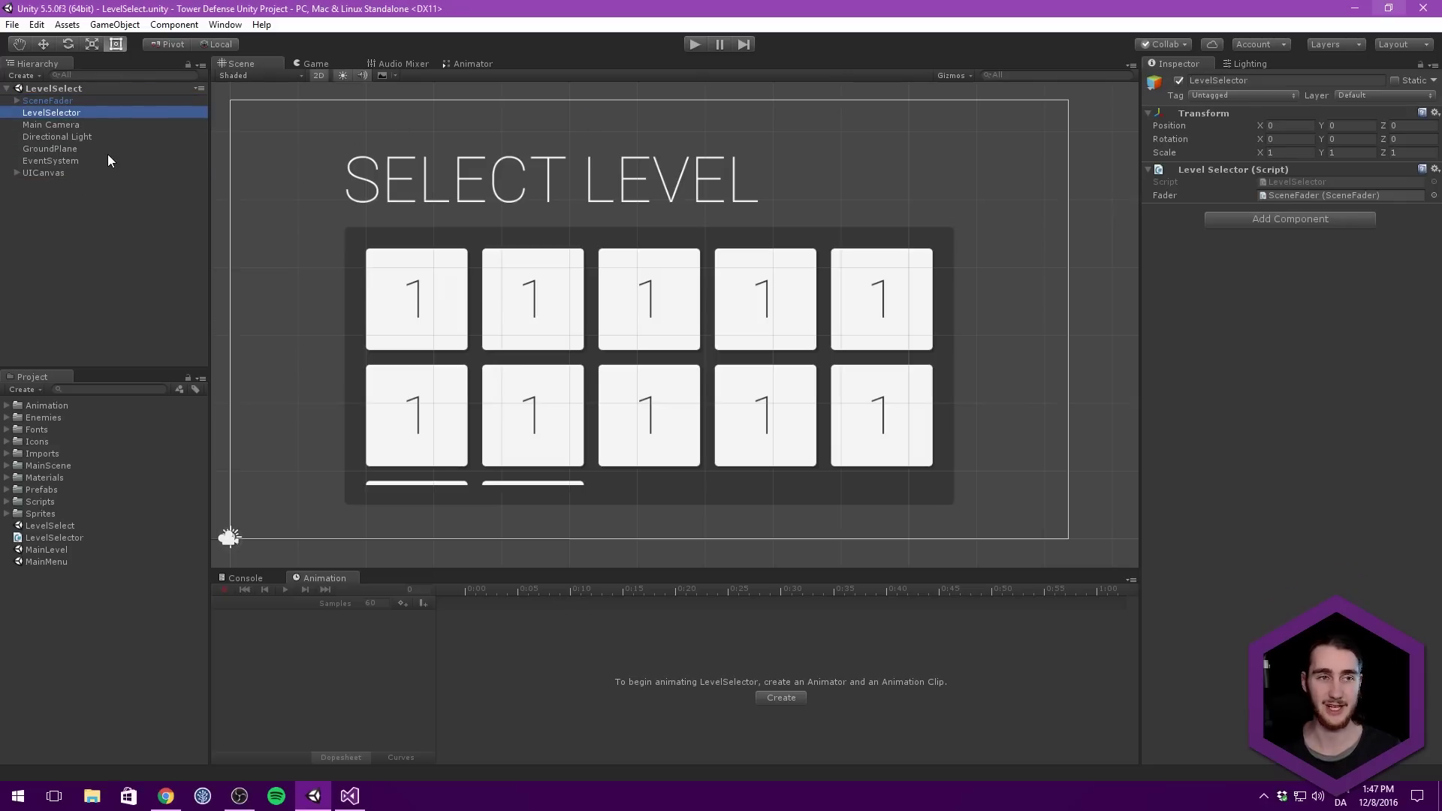
click(131, 218)
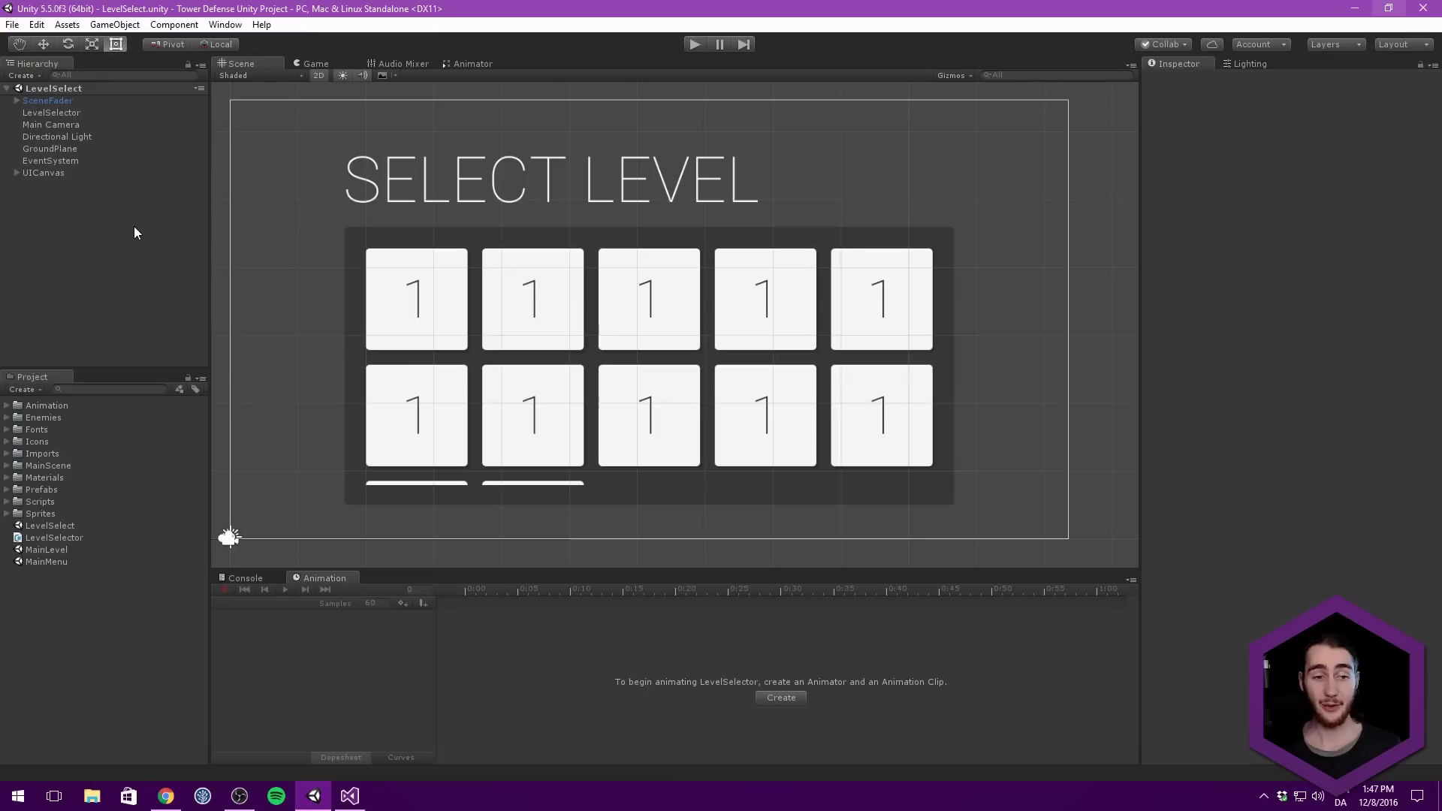
Add an On Click event to the first LevelButton under Content and assign the LevelSelector object to it.
click(16, 173)
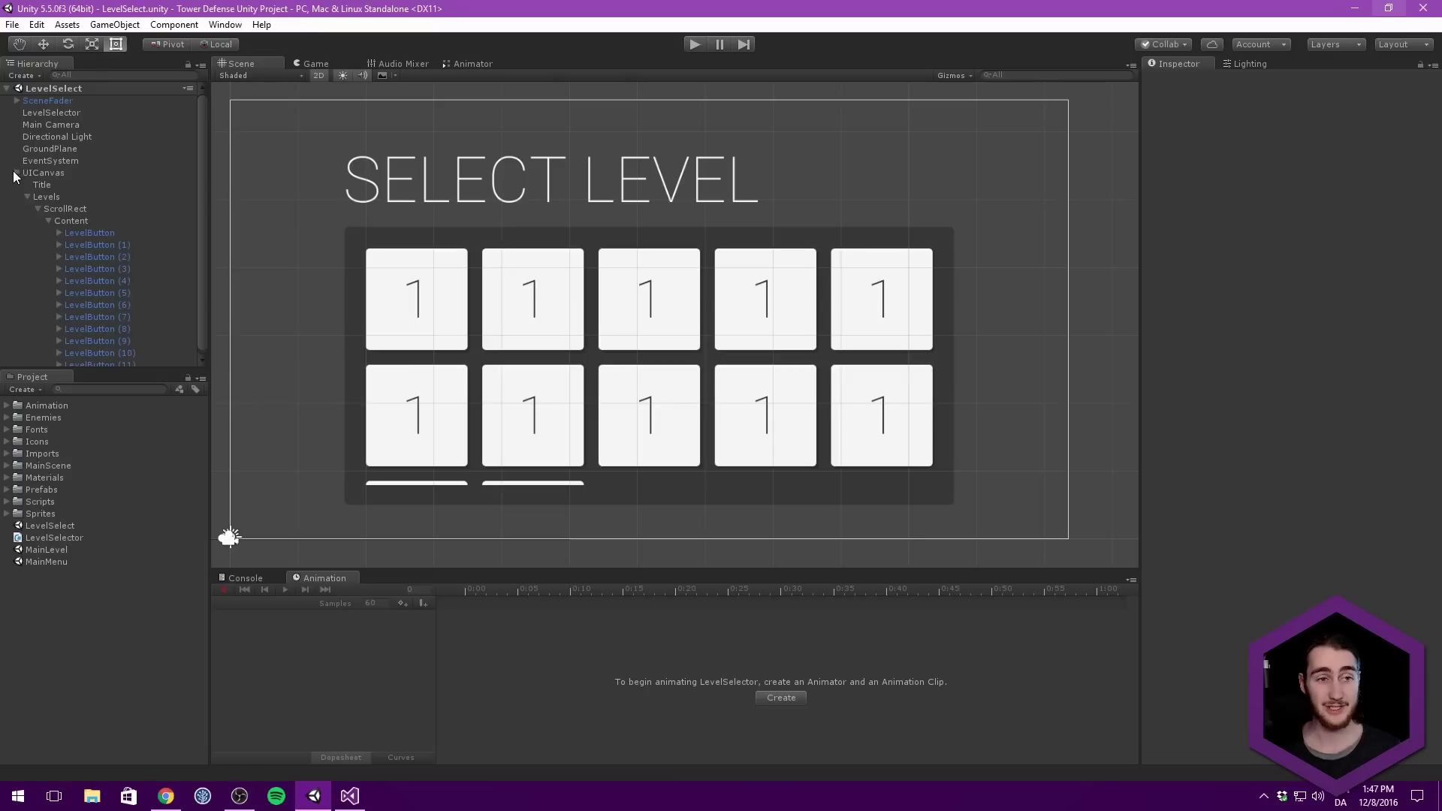
click(123, 229)
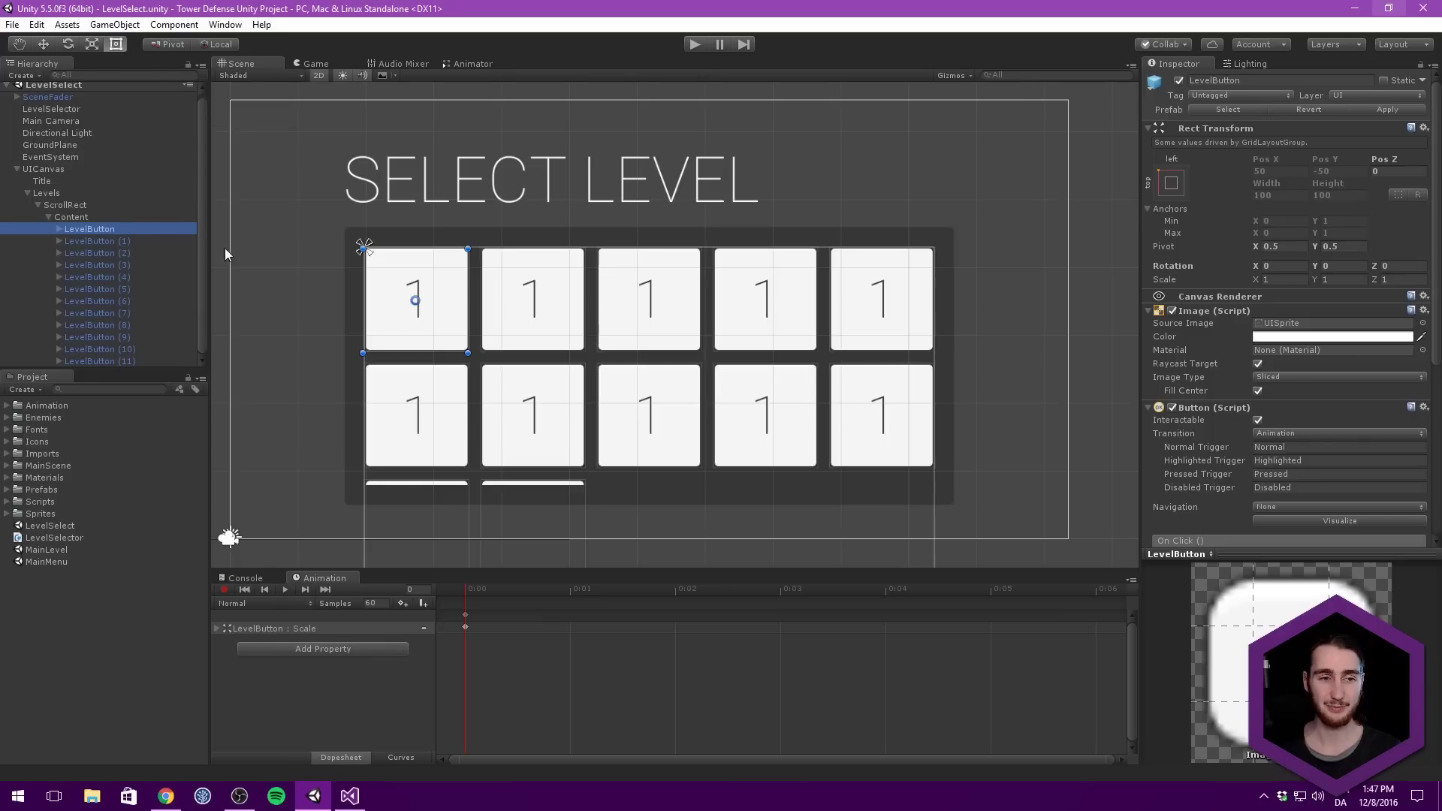
scroll(1276, 405, down, 5)
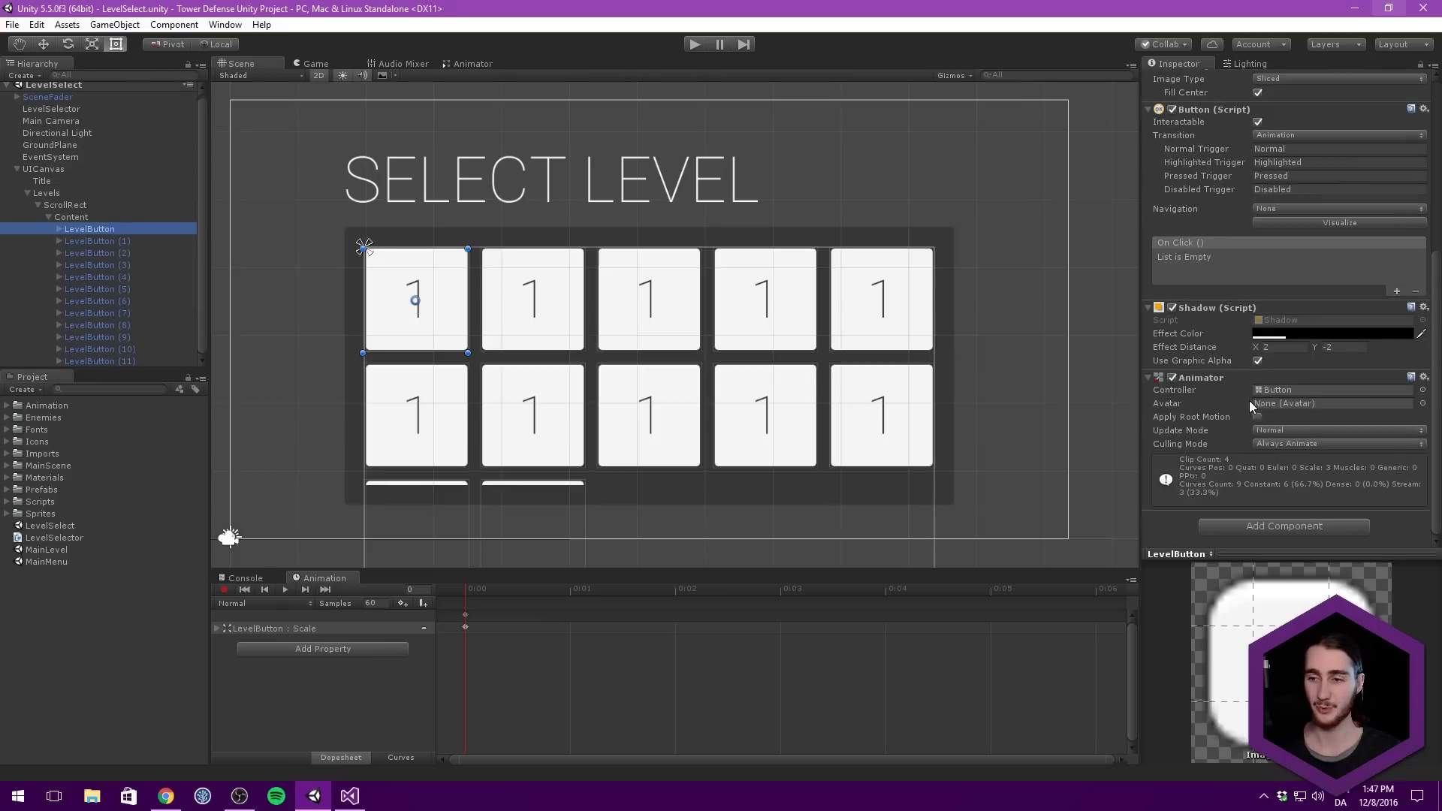
click(1396, 292)
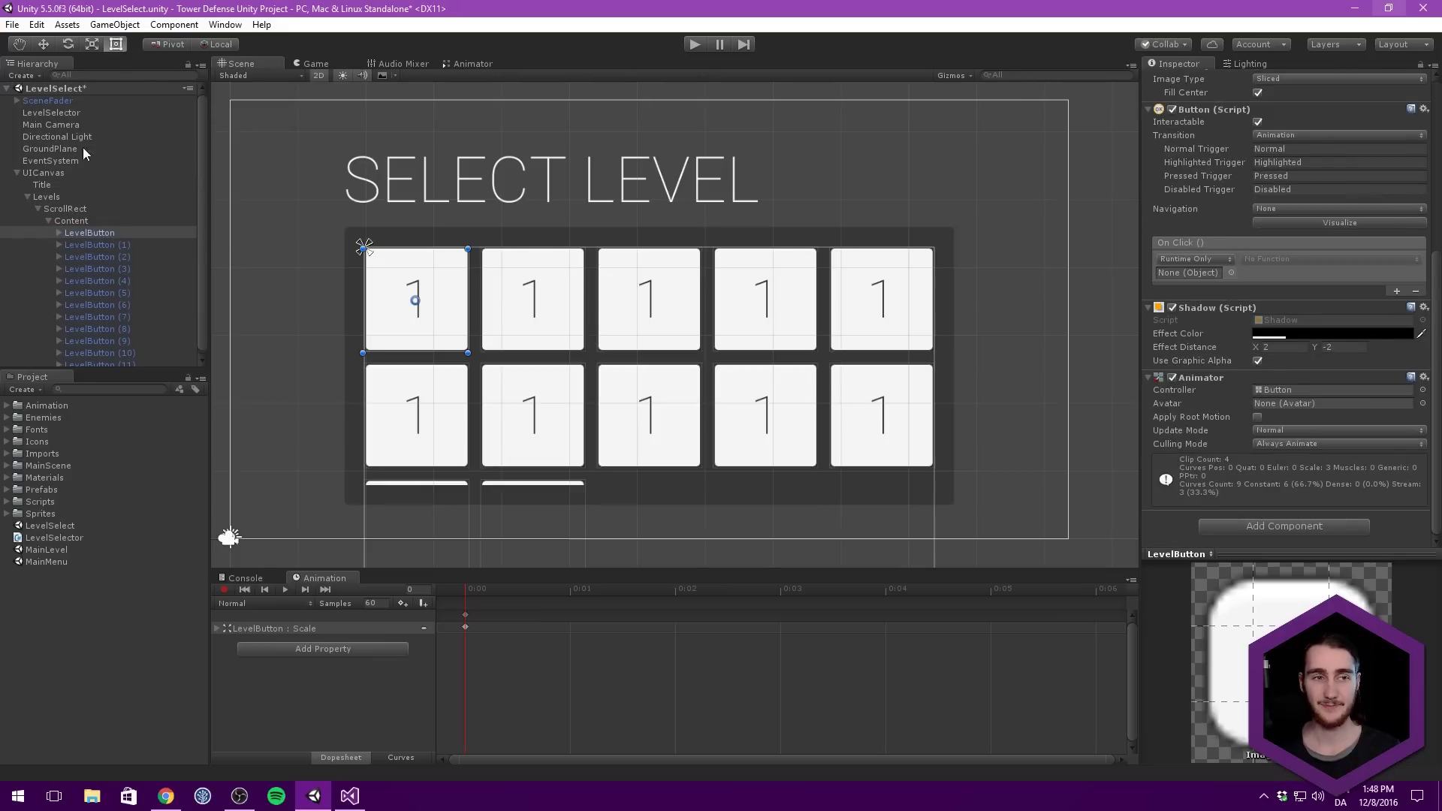
drag(36, 113, 1190, 273)
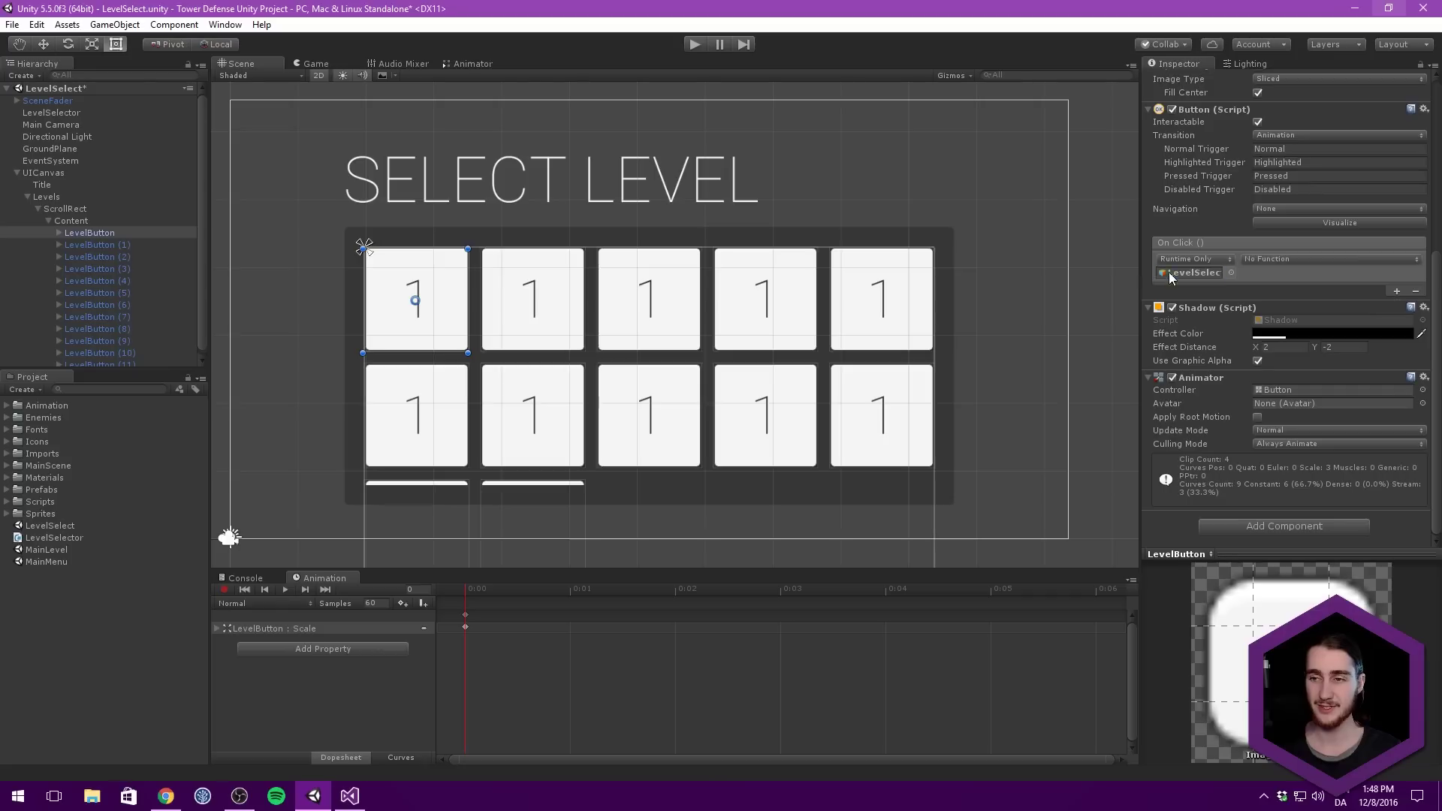
Have the first LevelButton's On Click event call LevelSelector.Select (string) with the argument Level01.
click(1314, 259)
mouse_move(1296, 330)
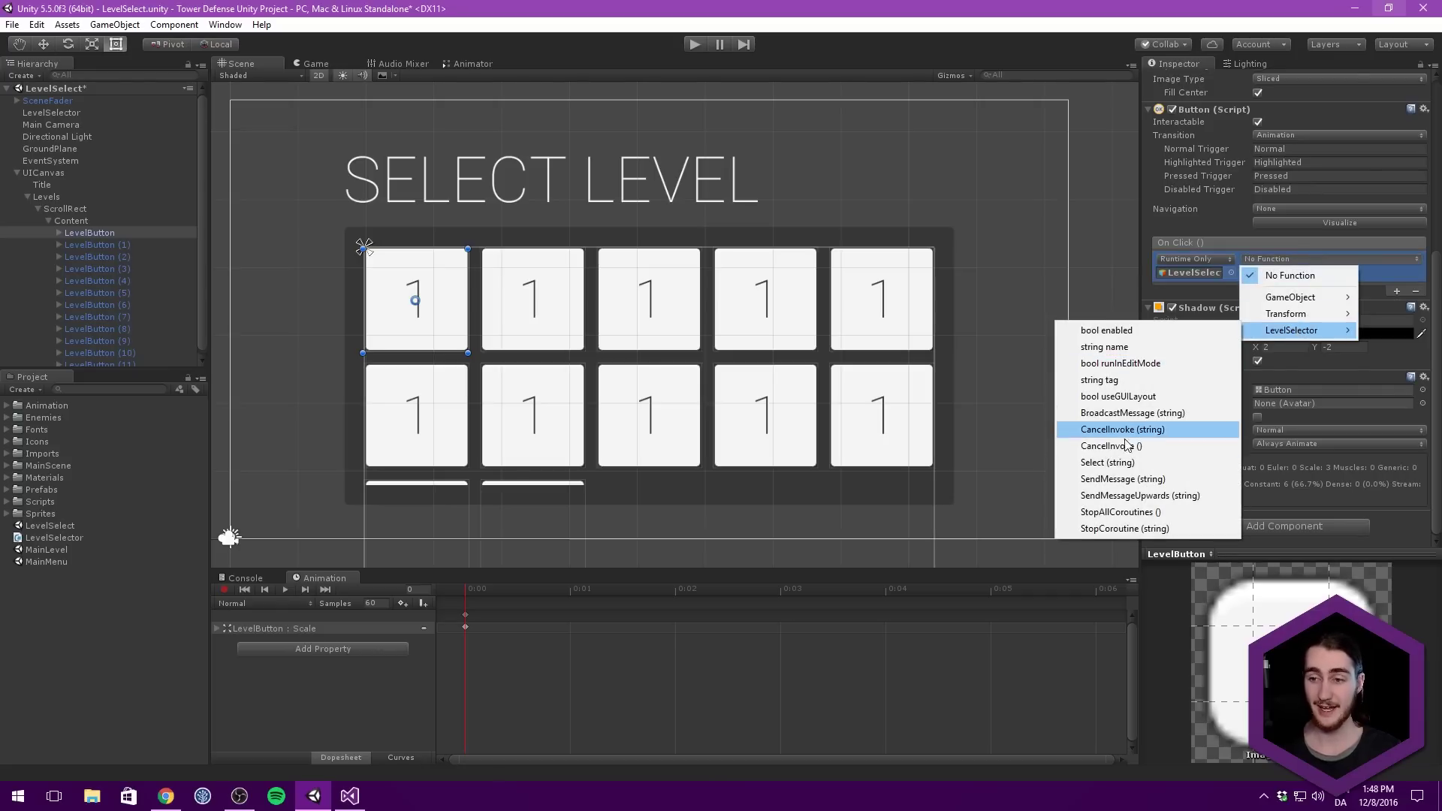
click(1126, 471)
click(1305, 274)
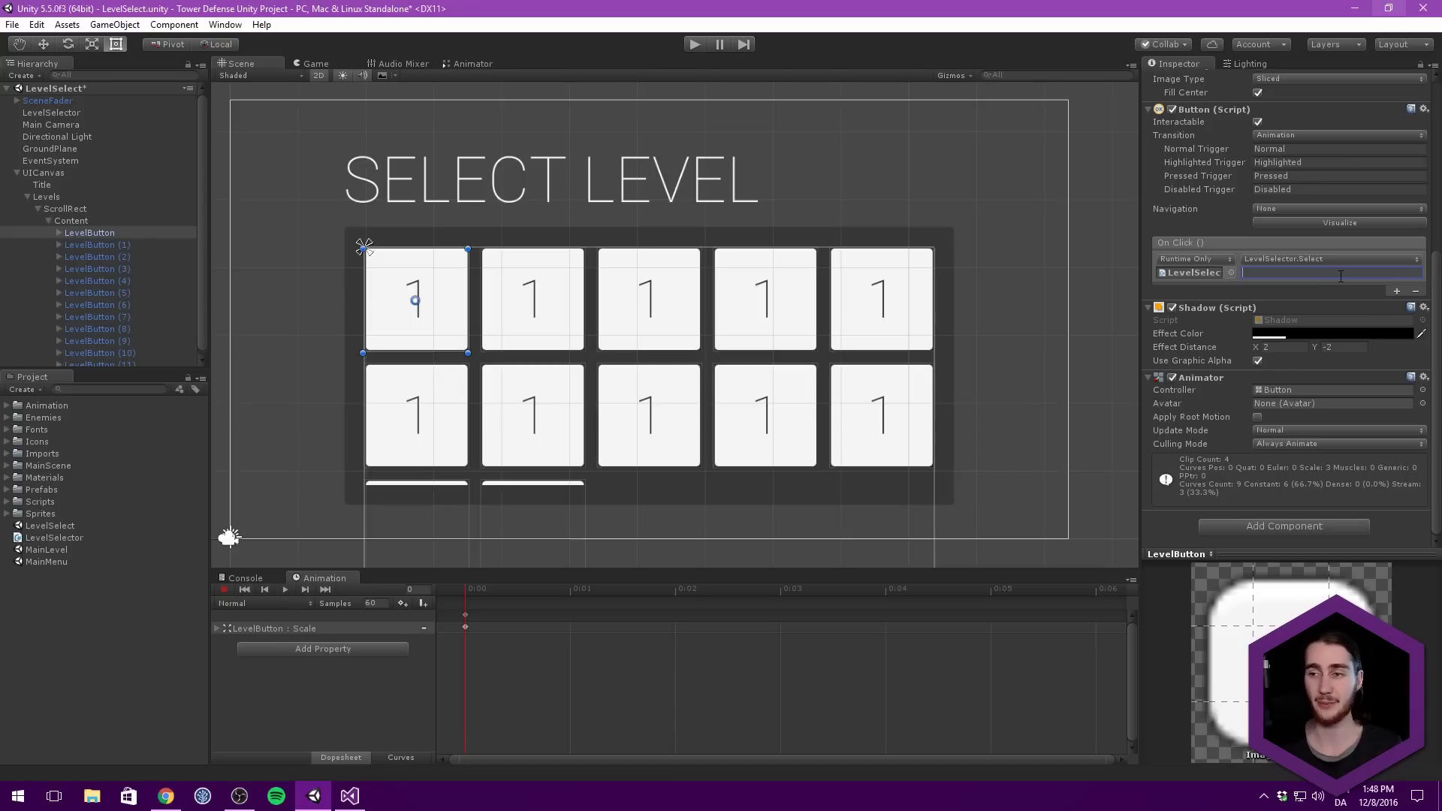
text(Level01)
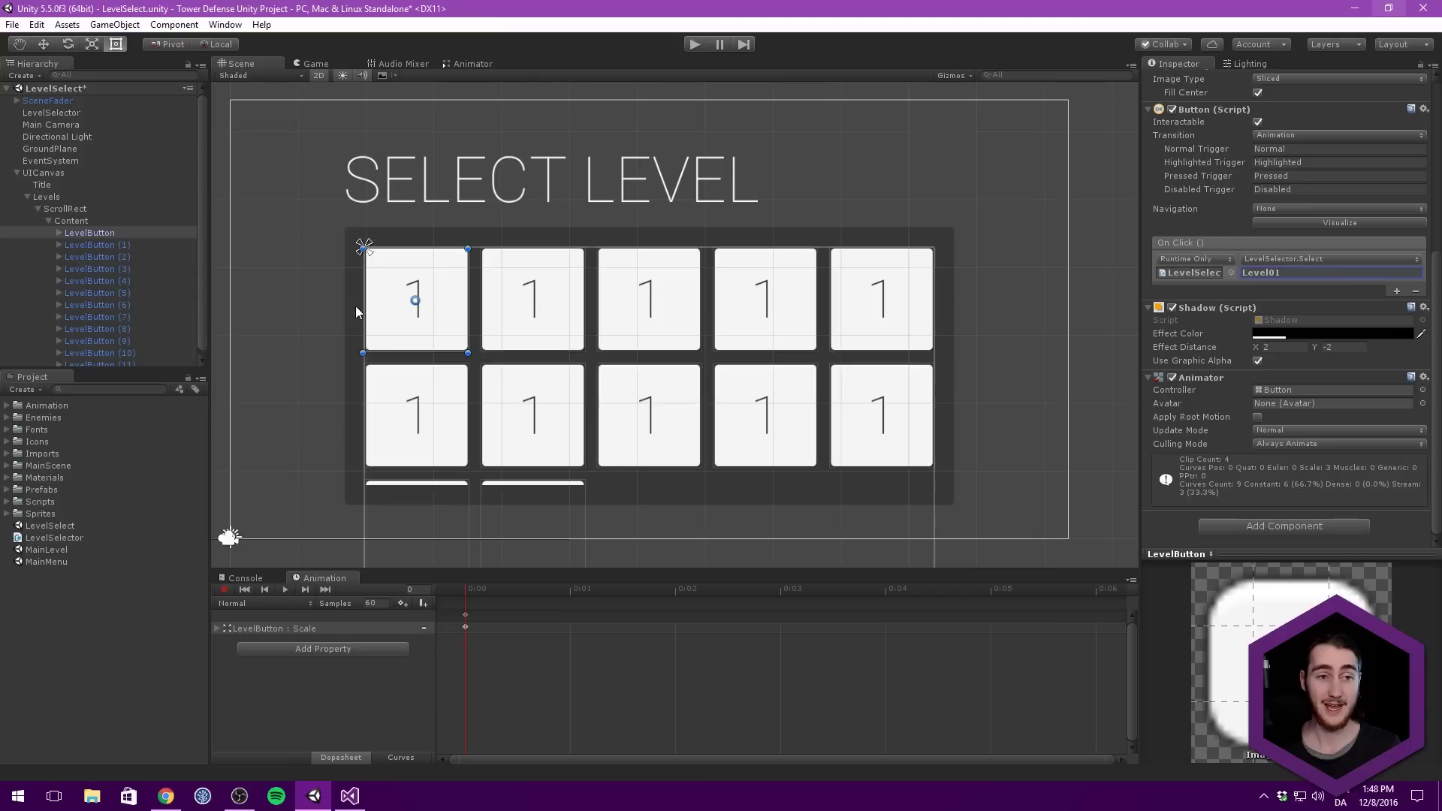
Set the text label of LevelButton (1) to 2.
click(120, 245)
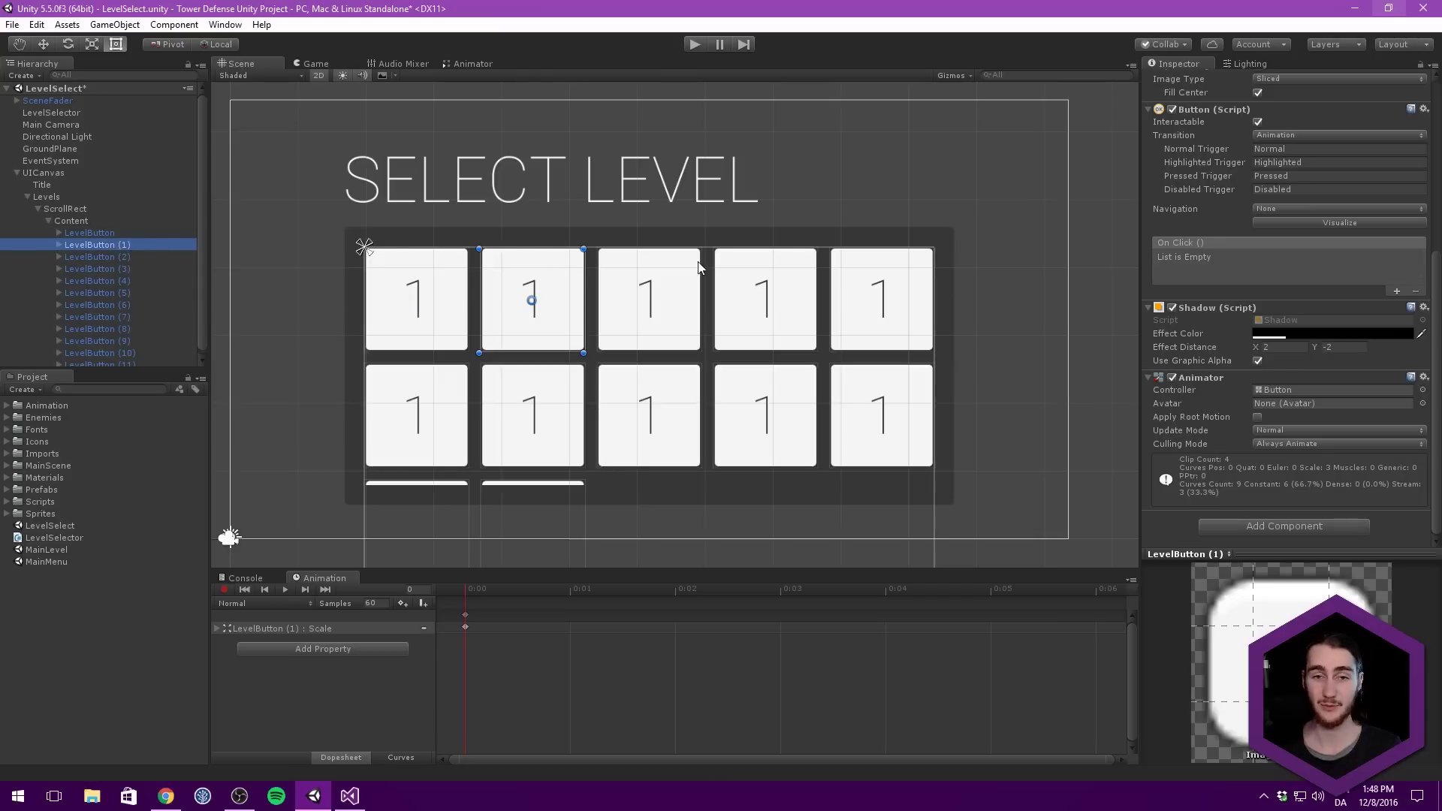
click(58, 244)
click(105, 259)
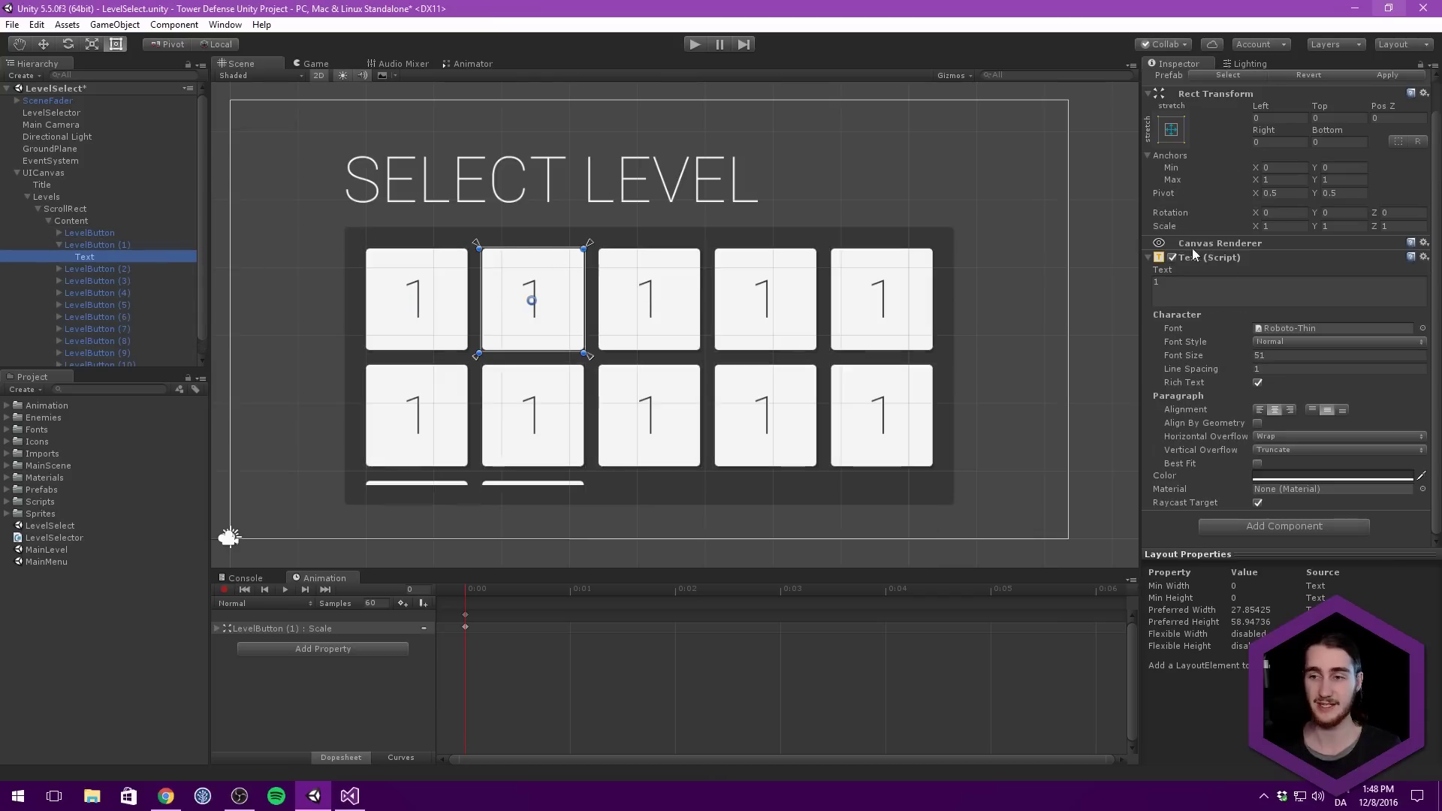
click(1198, 284)
text(2)
Add an On Click event to LevelButton (1) that calls LevelSelector.Select (string) on the LevelSelector object with the argument Level02.
click(104, 246)
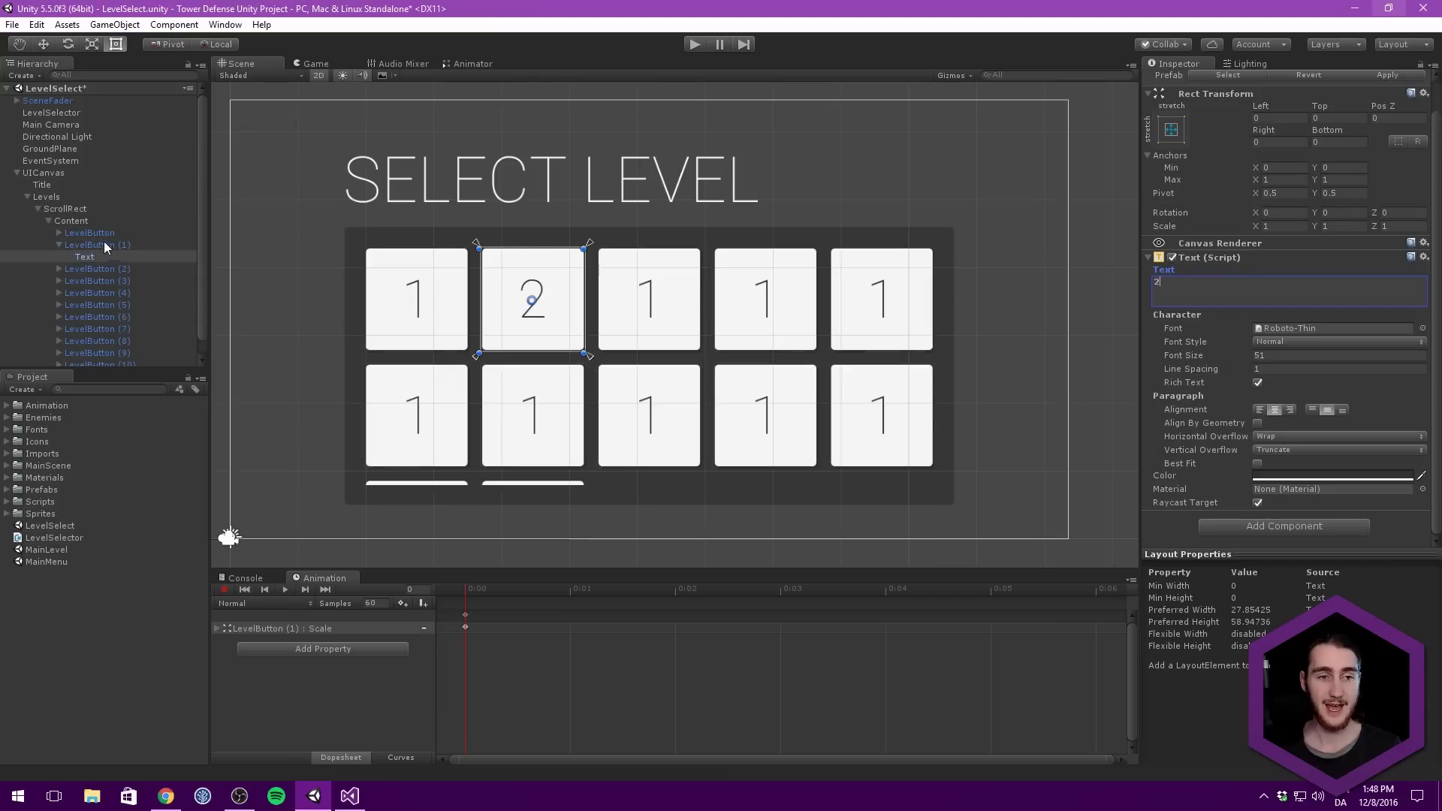
scroll(1344, 390, down, 5)
click(1396, 374)
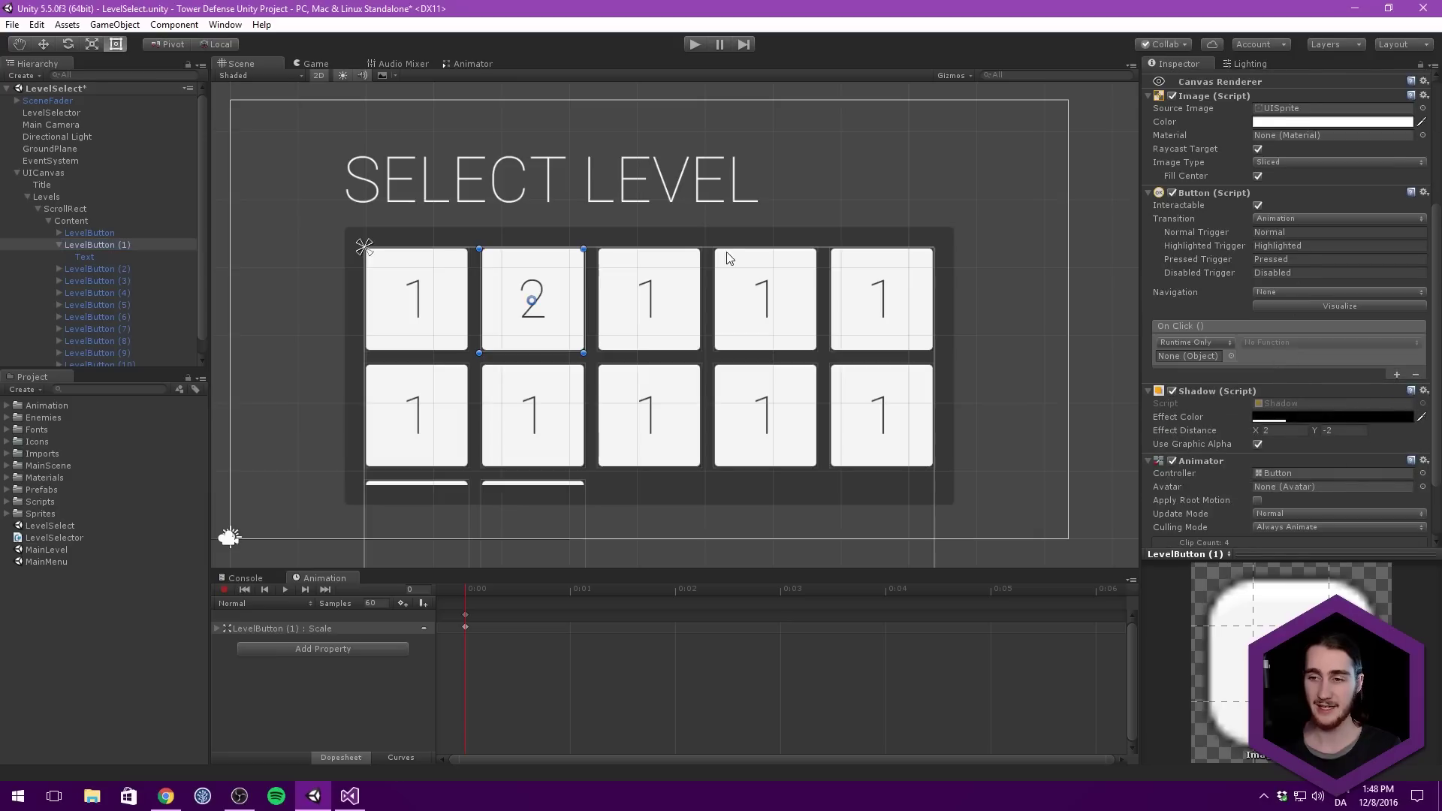
drag(63, 114, 1194, 356)
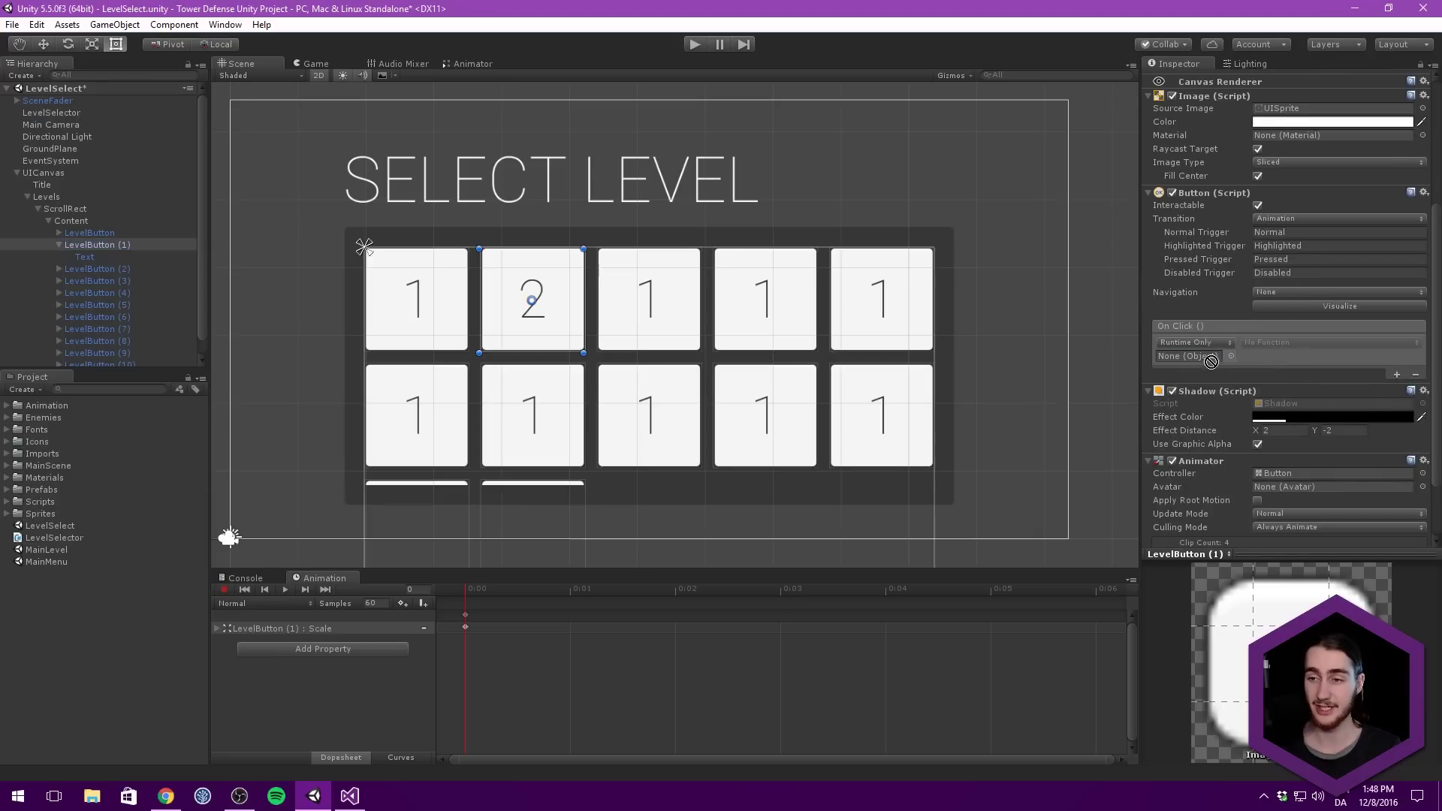
click(1329, 342)
mouse_move(1296, 417)
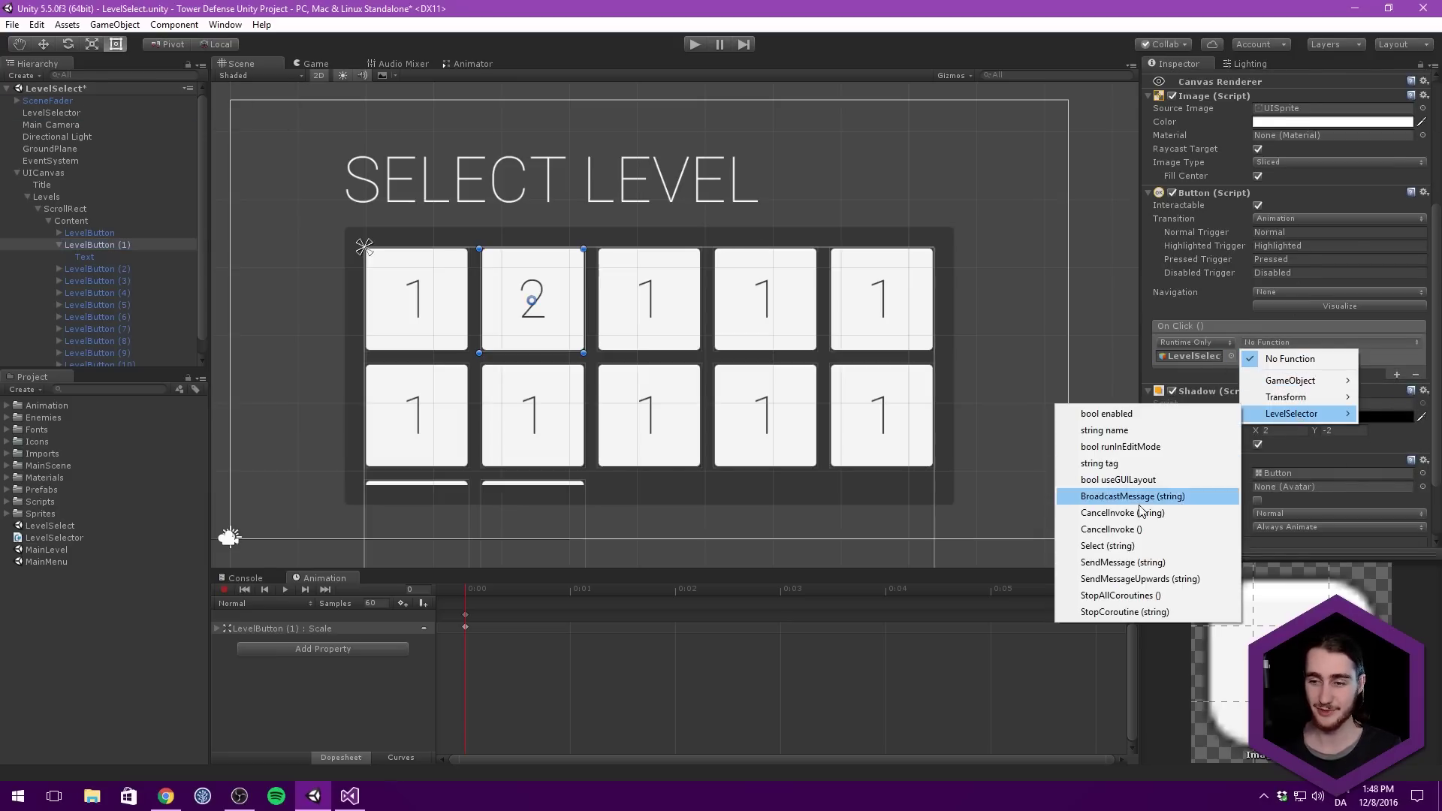
click(1112, 553)
click(1329, 358)
text(Level02)
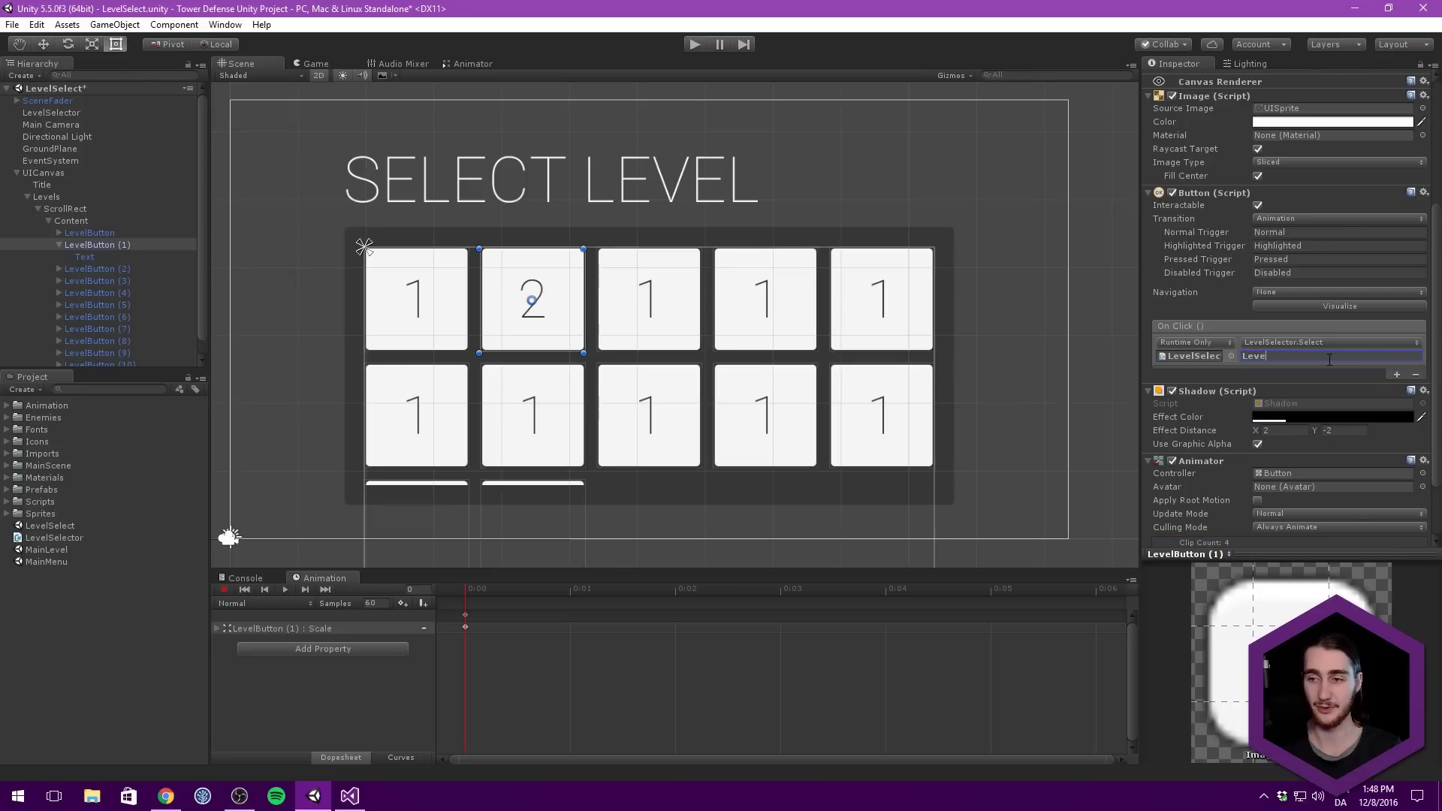
Delete LevelButton (2) through LevelButton (11) from Content and save the scene.
click(79, 246)
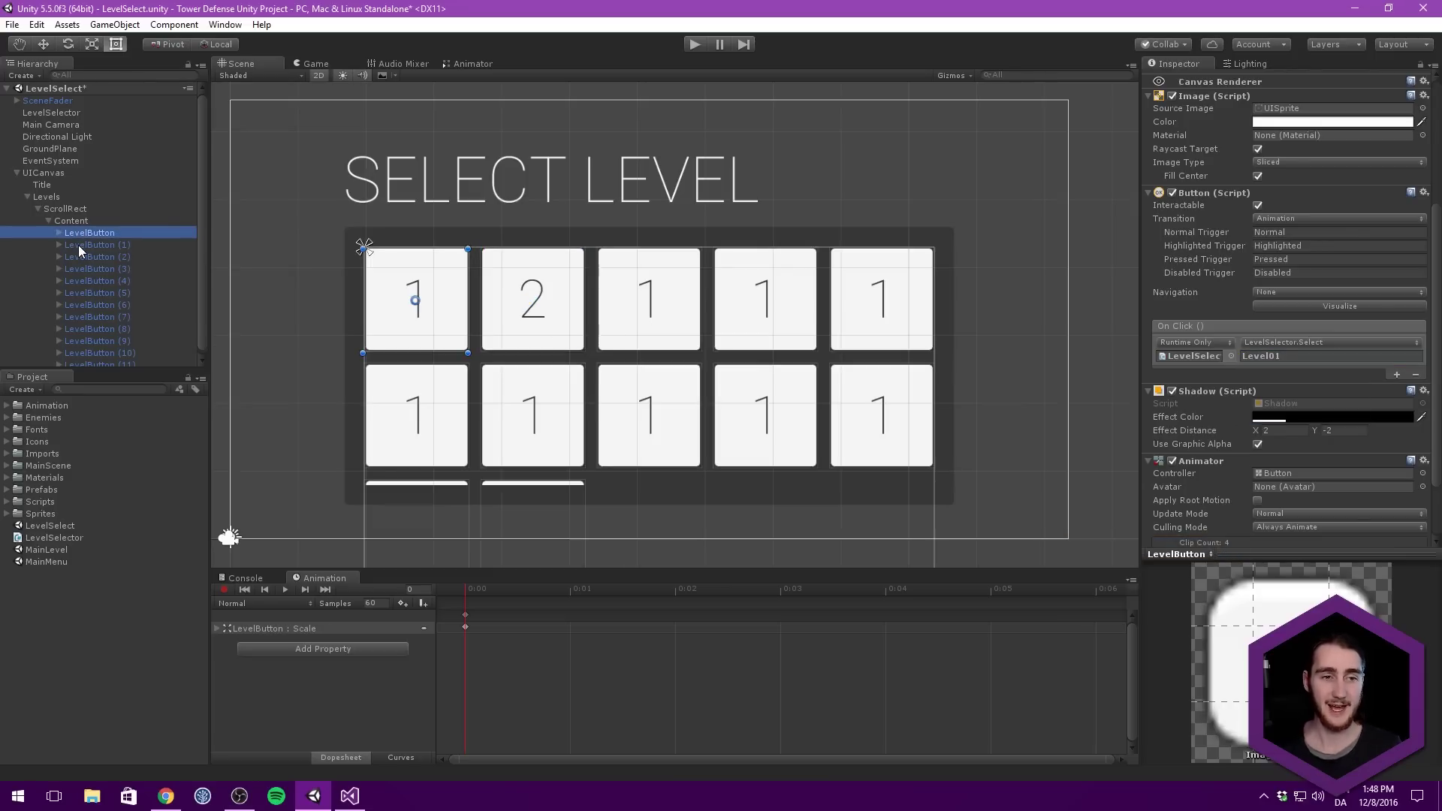
click(104, 252)
shift+click(132, 359)
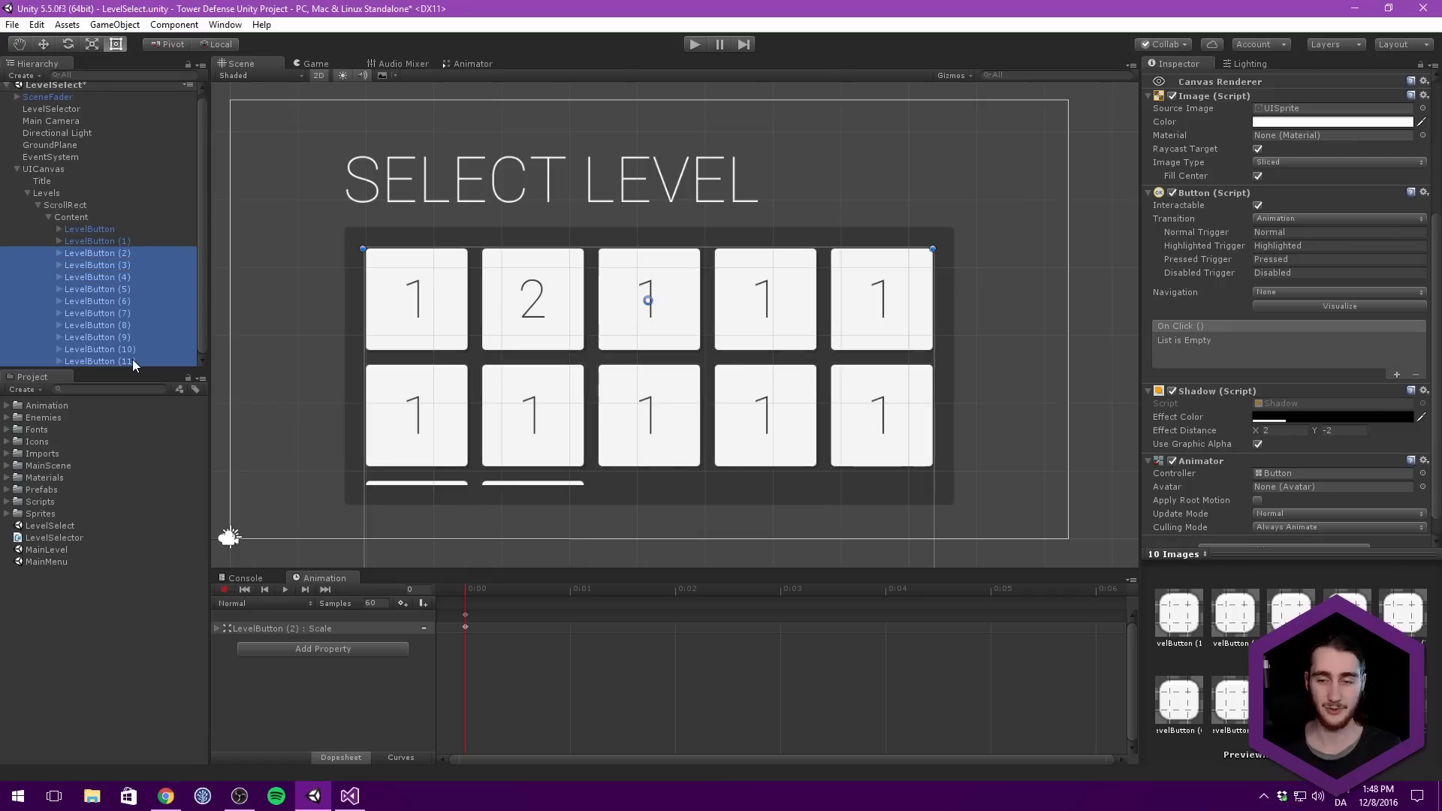
key(Delete)
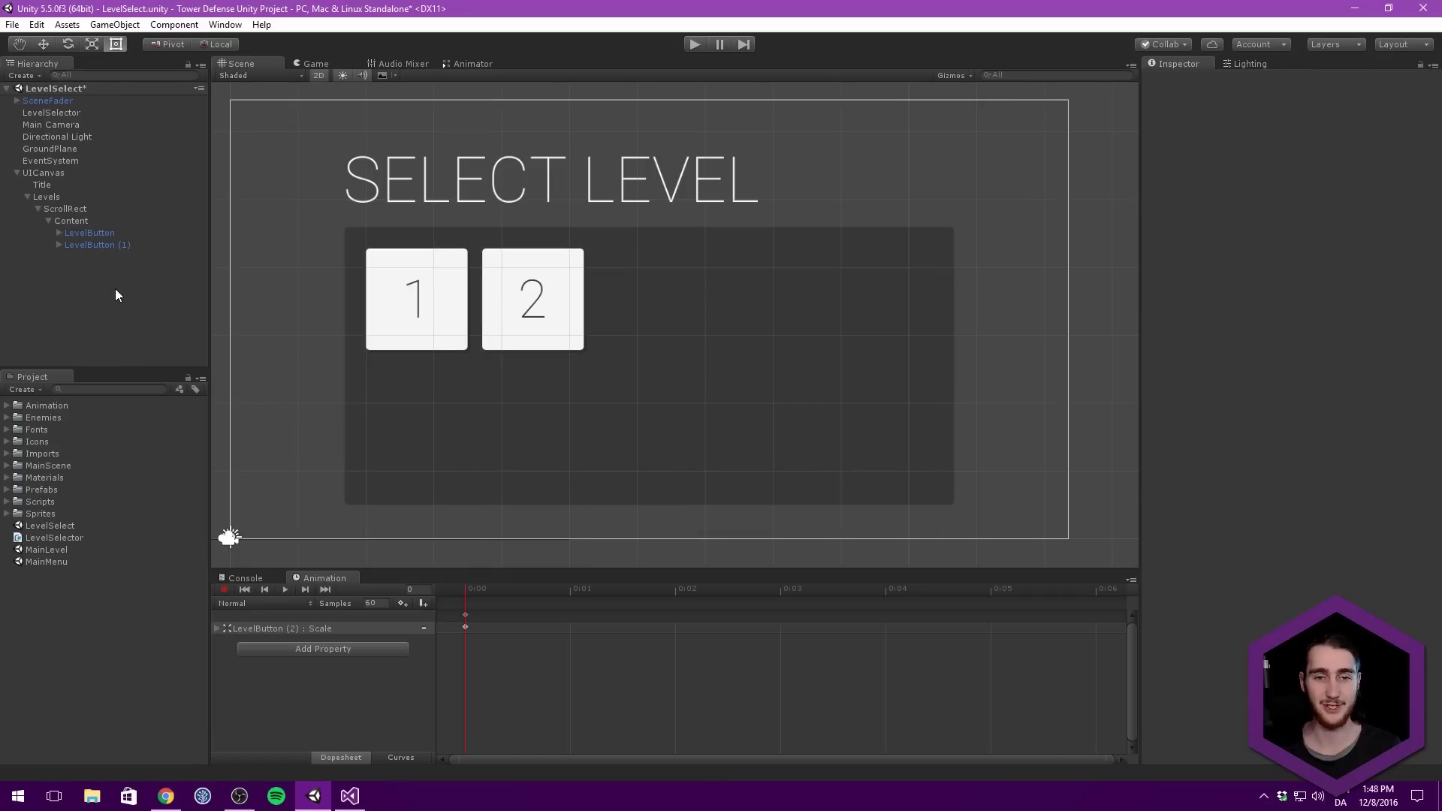
click(67, 221)
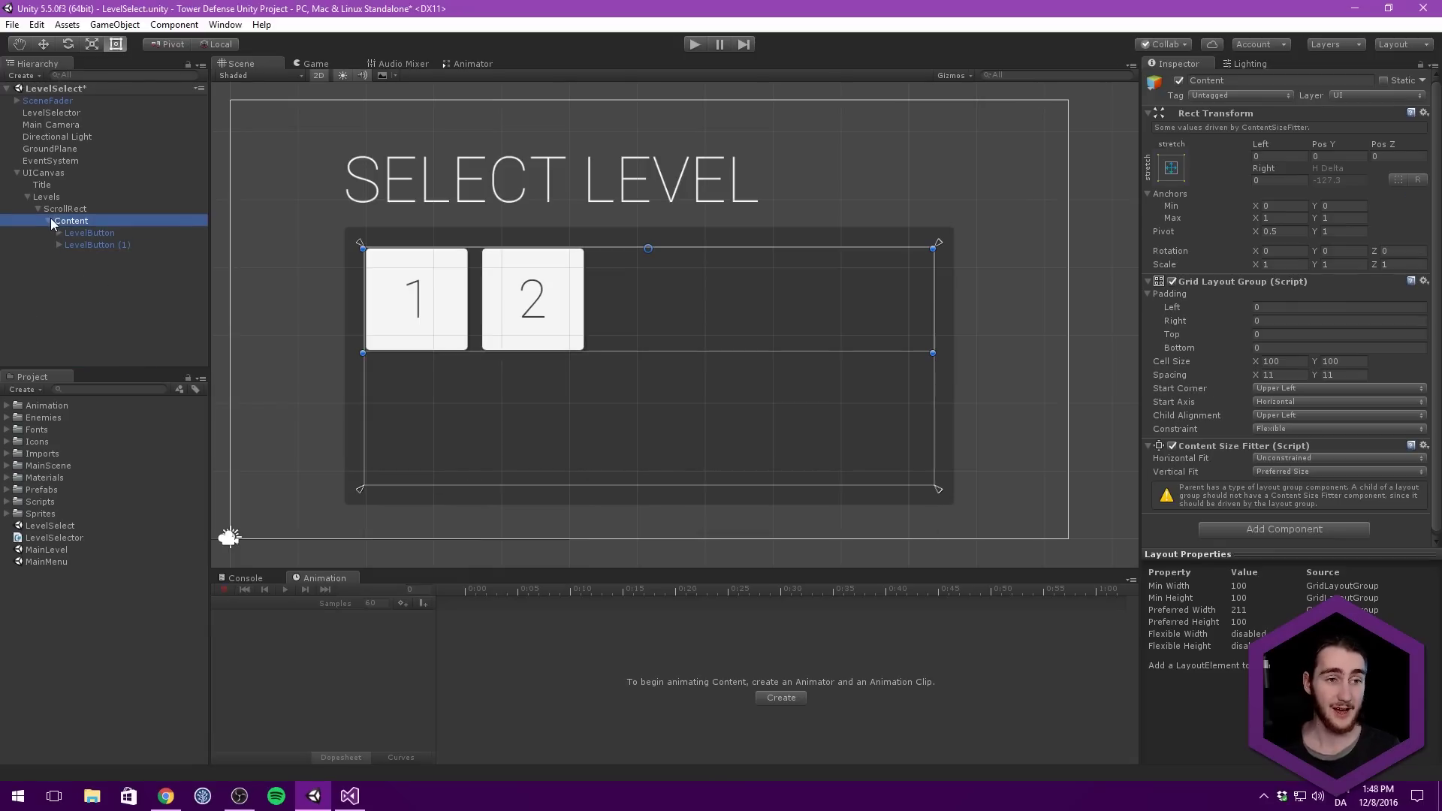
click(81, 273)
key(ctrl+s)
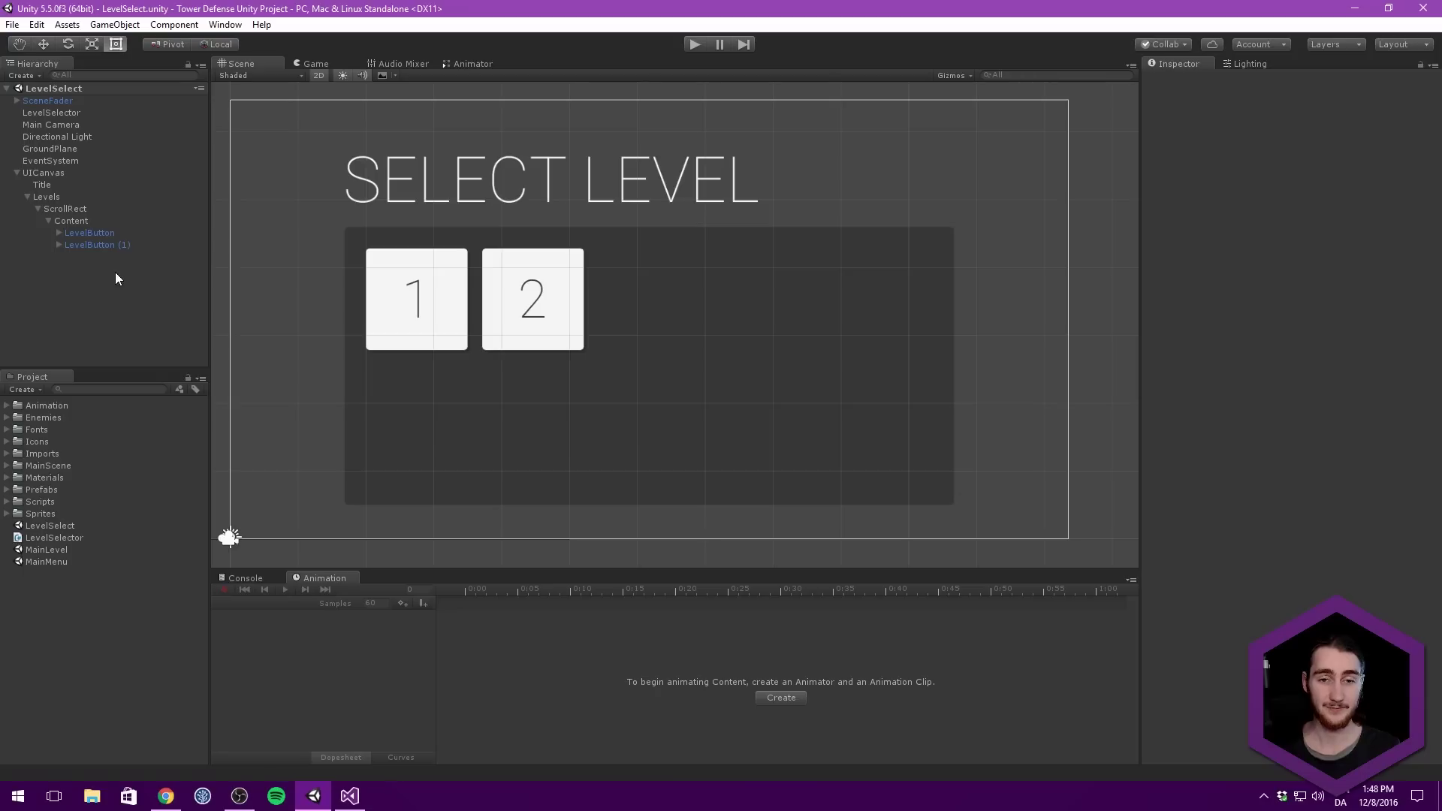
Rename the MainLevel scene asset as Level01.
click(47, 101)
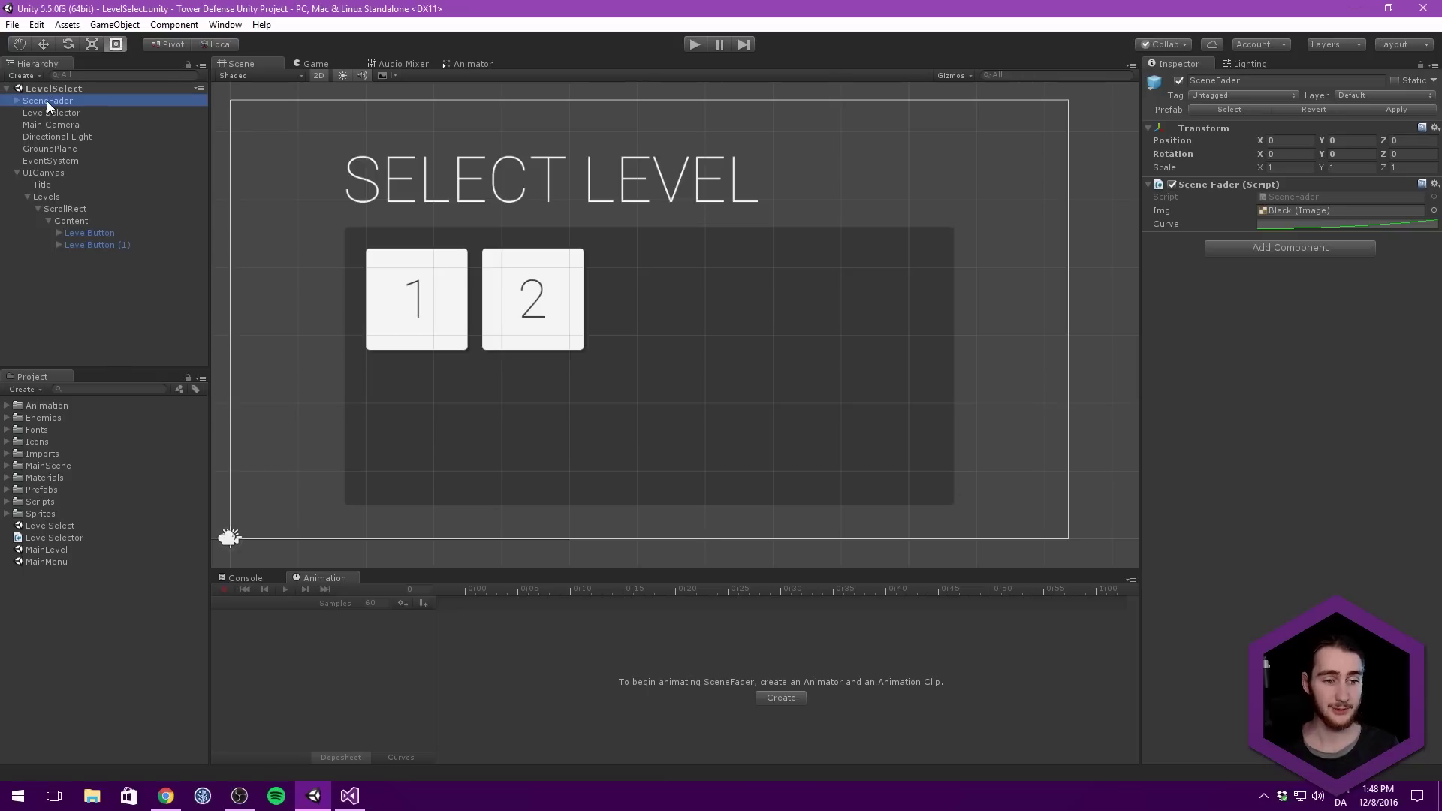
click(117, 352)
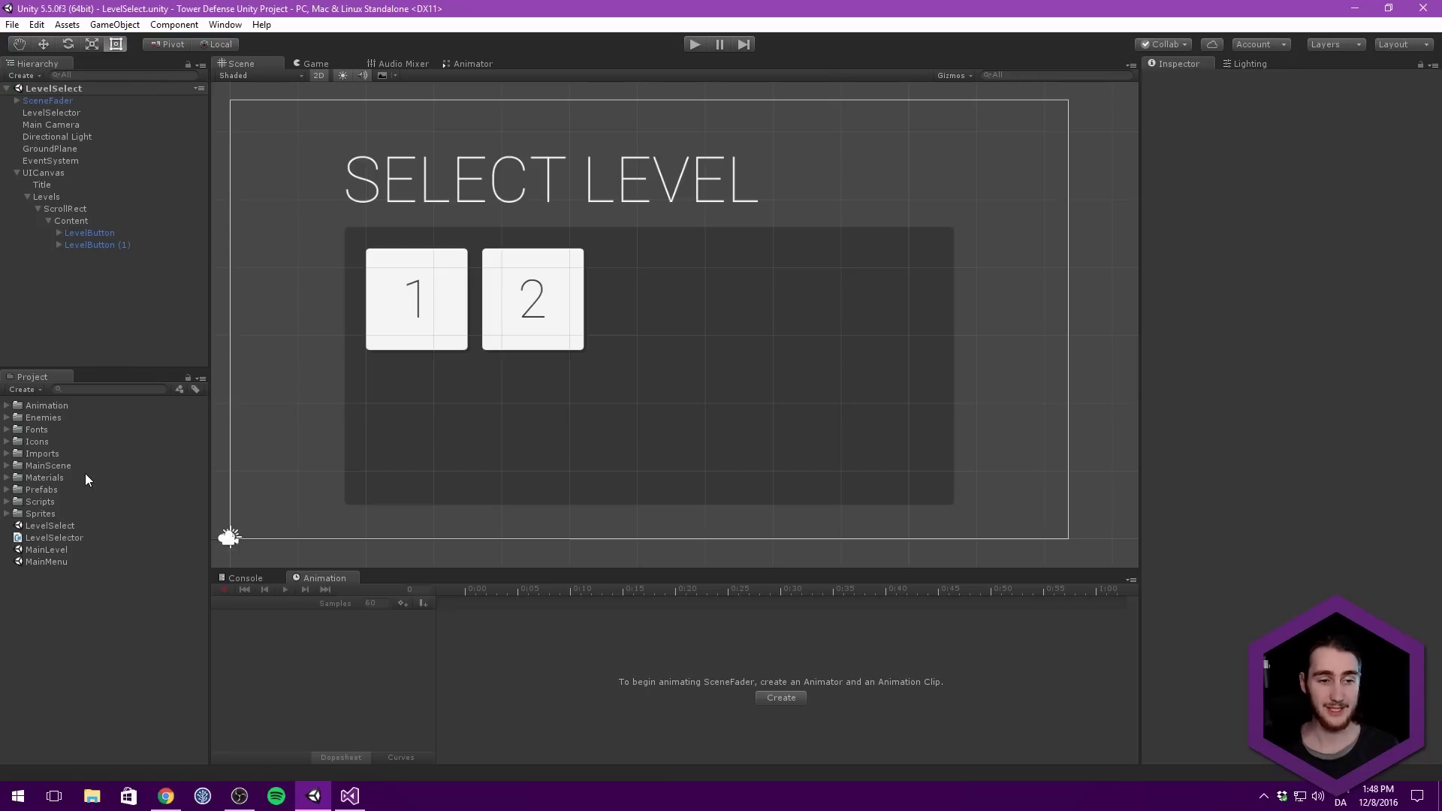
click(48, 550)
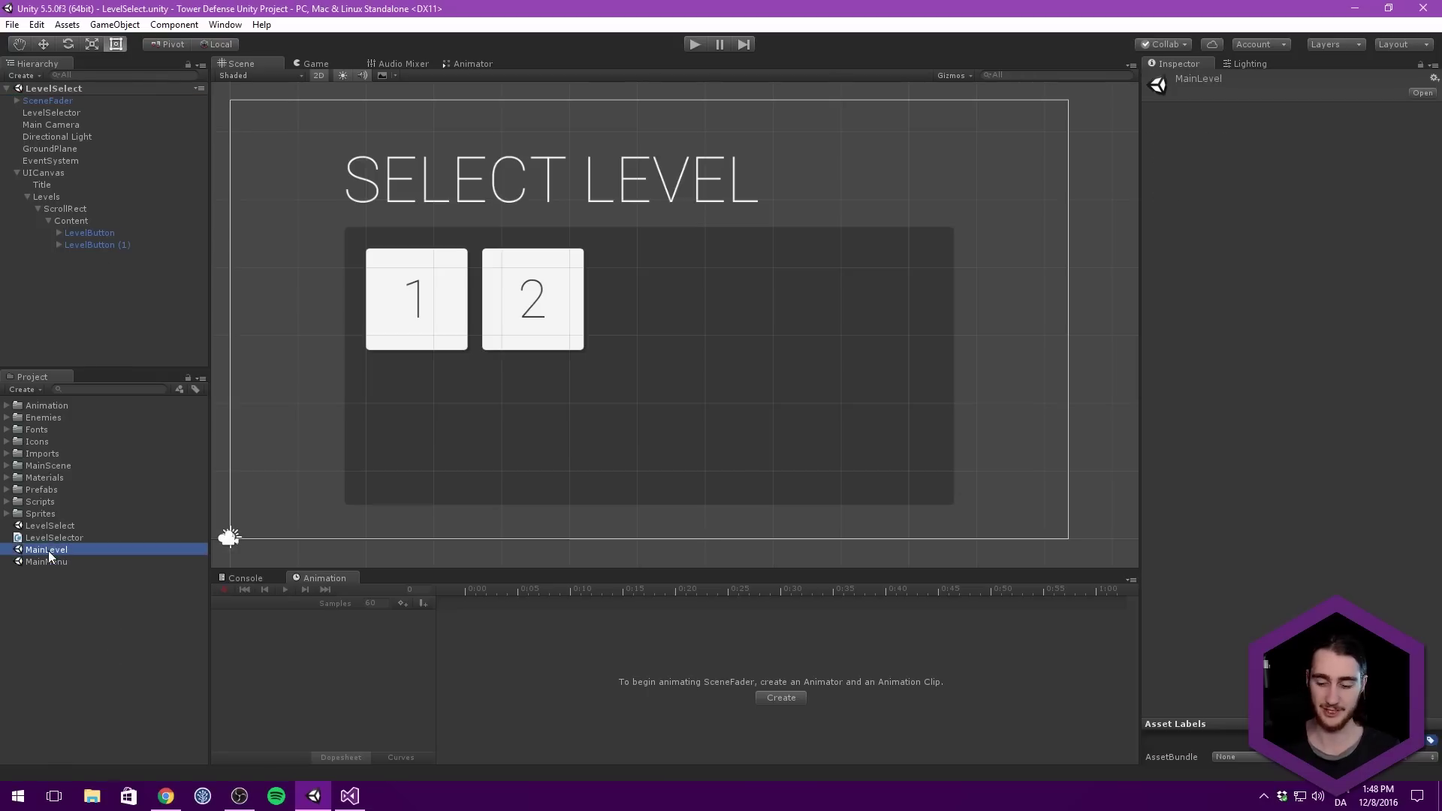
click(48, 551)
text(Level01)
key(Return)
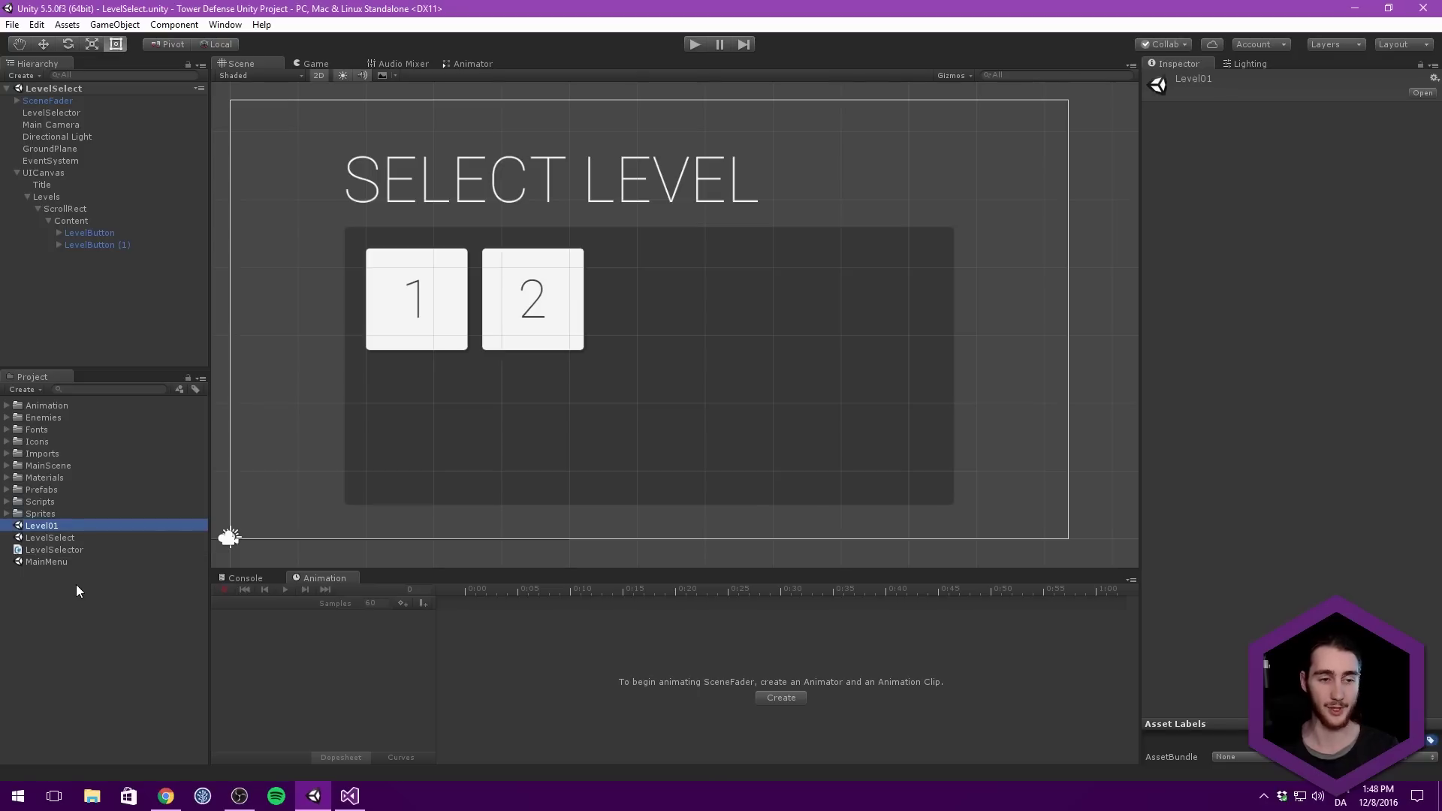
click(75, 584)
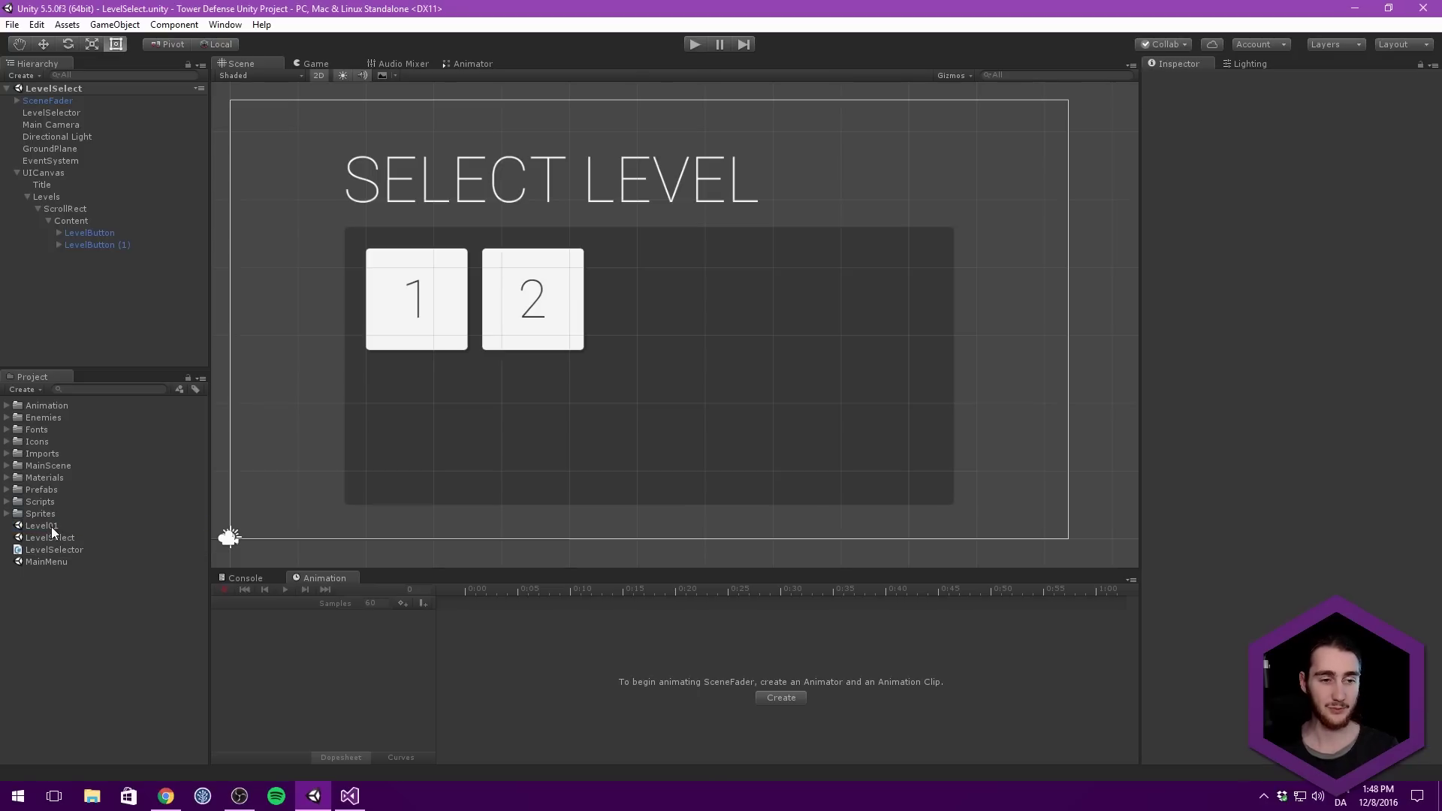
Duplicate the Level01 scene asset to create Level02.
click(51, 525)
key(ctrl+d)
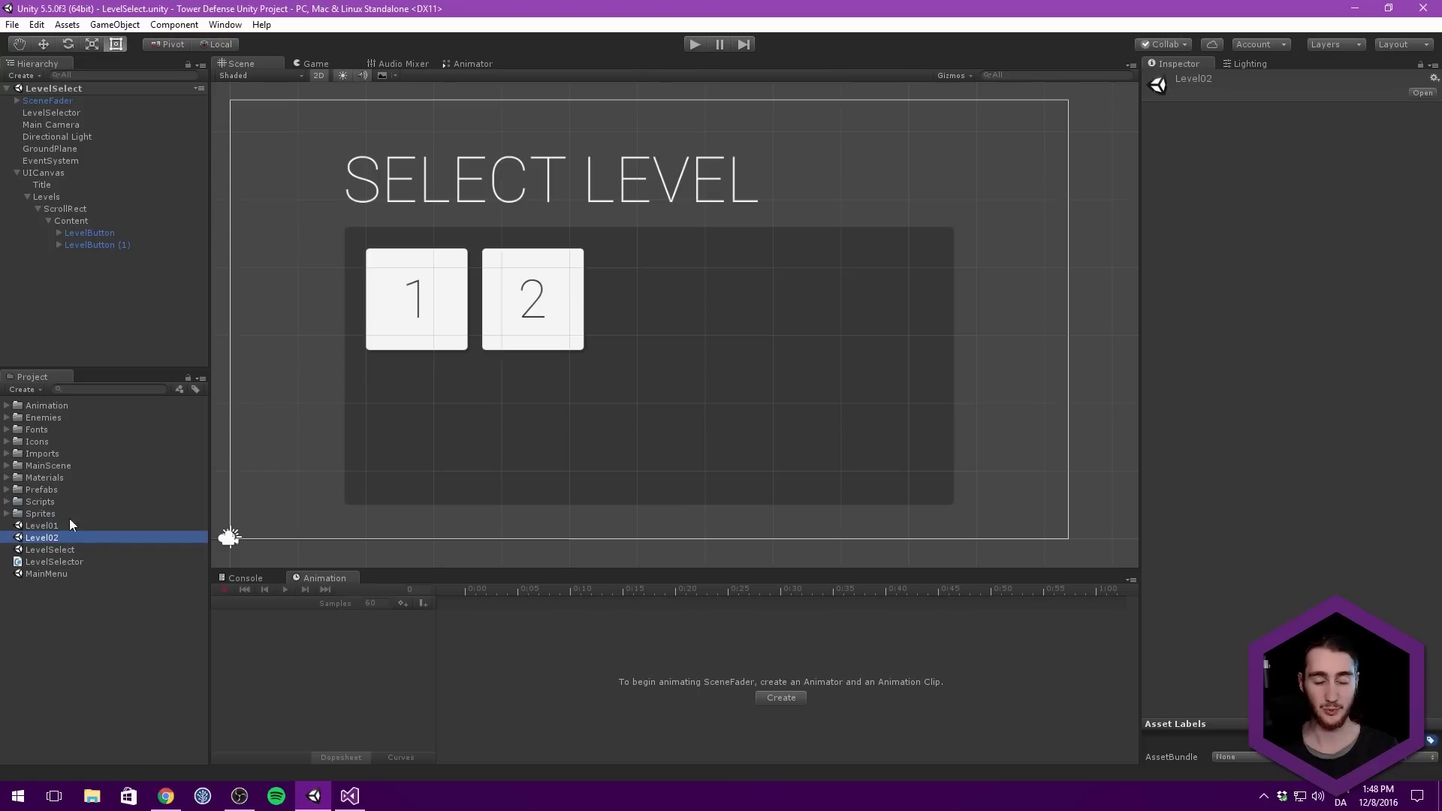
click(61, 606)
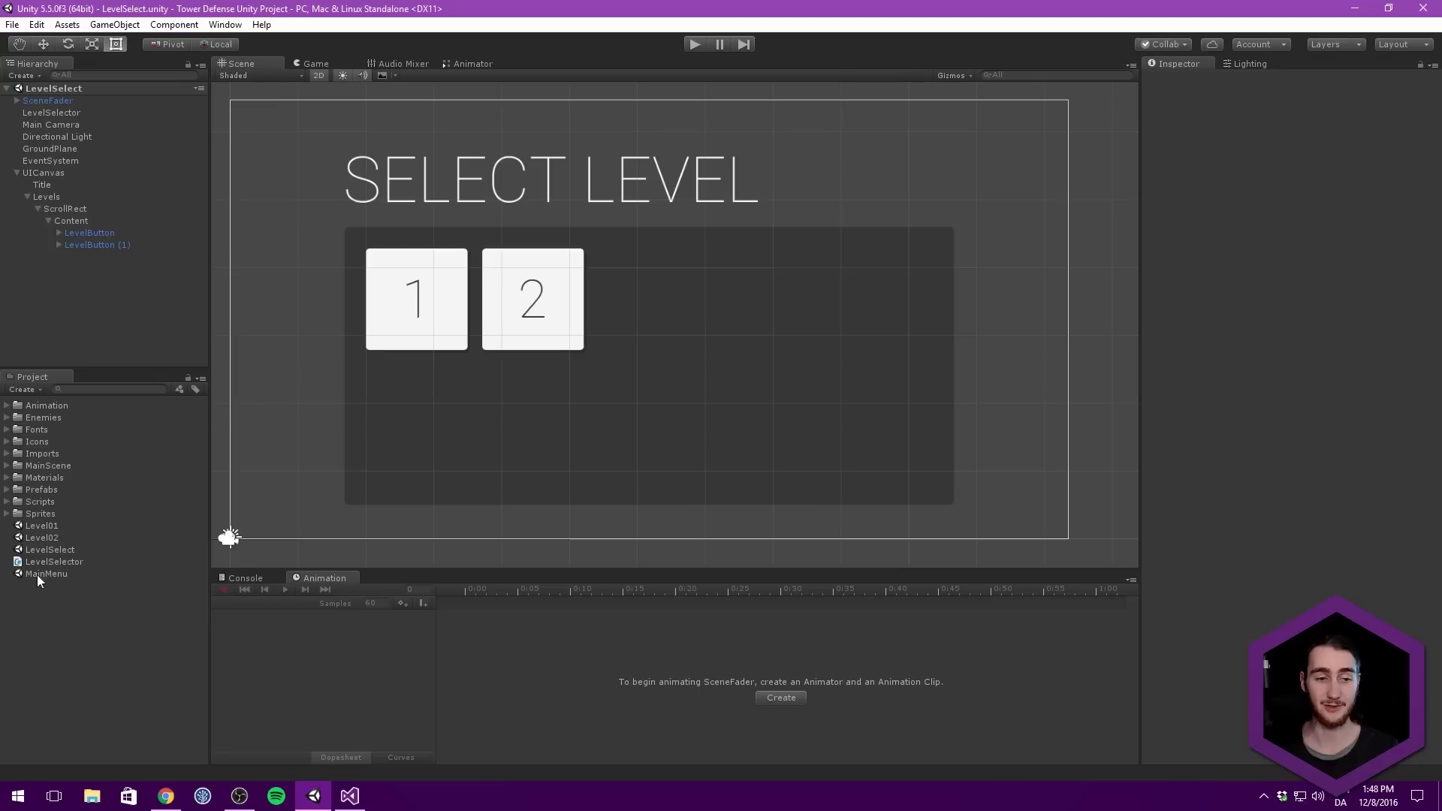
Open the Level02 scene, set Start Lives in the GameMaster's Player Stats to 10, and save the scene.
double_click(54, 537)
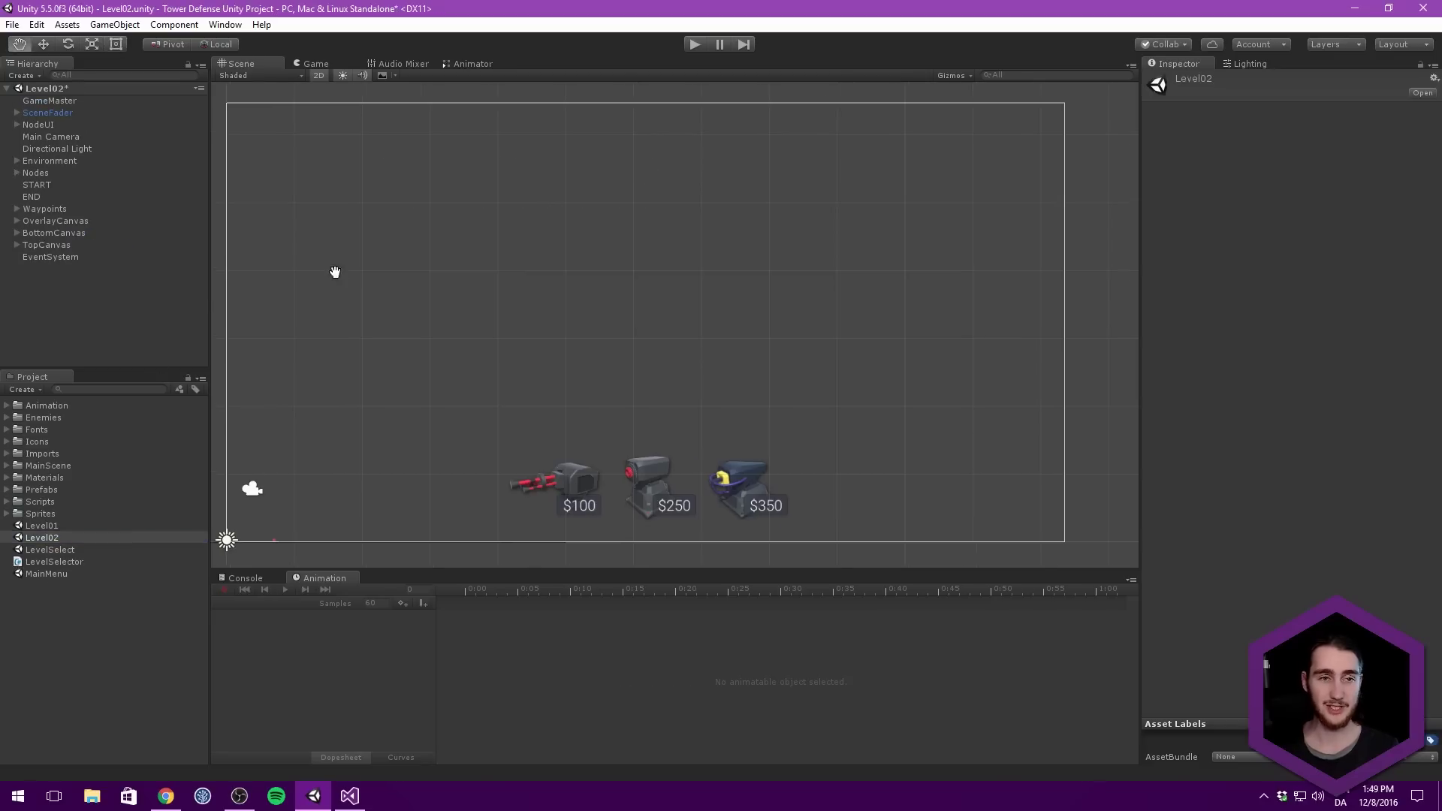
click(314, 64)
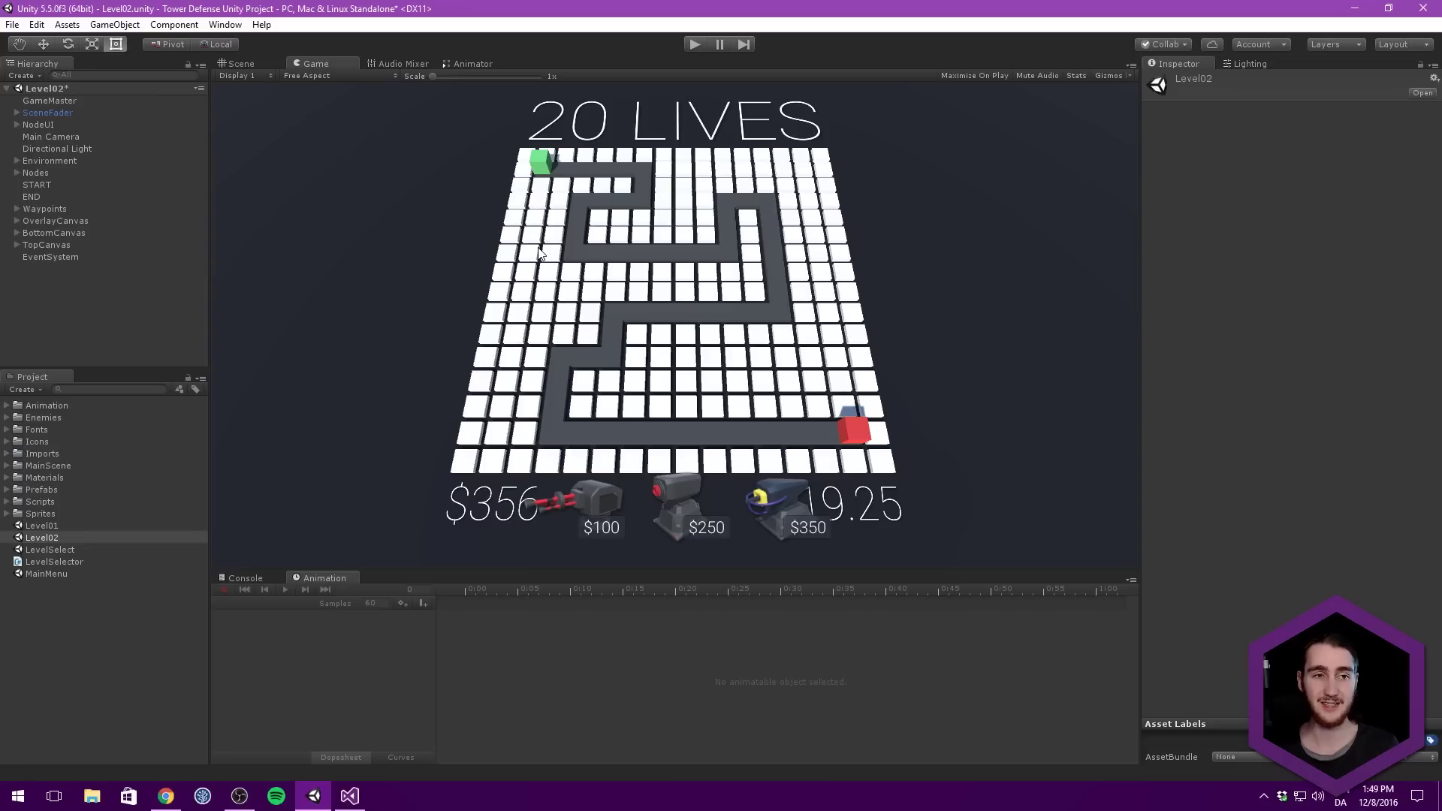
click(83, 100)
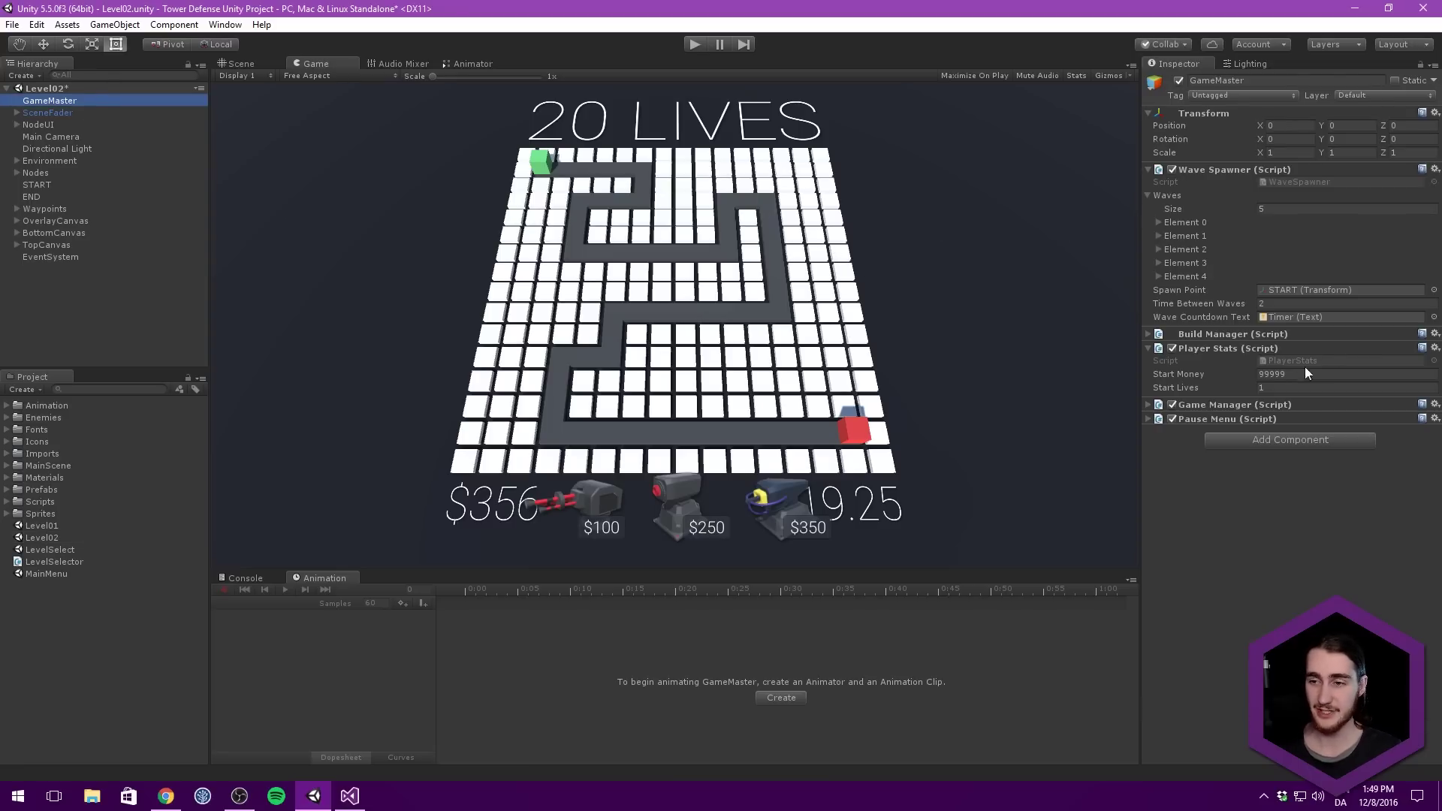
click(1286, 388)
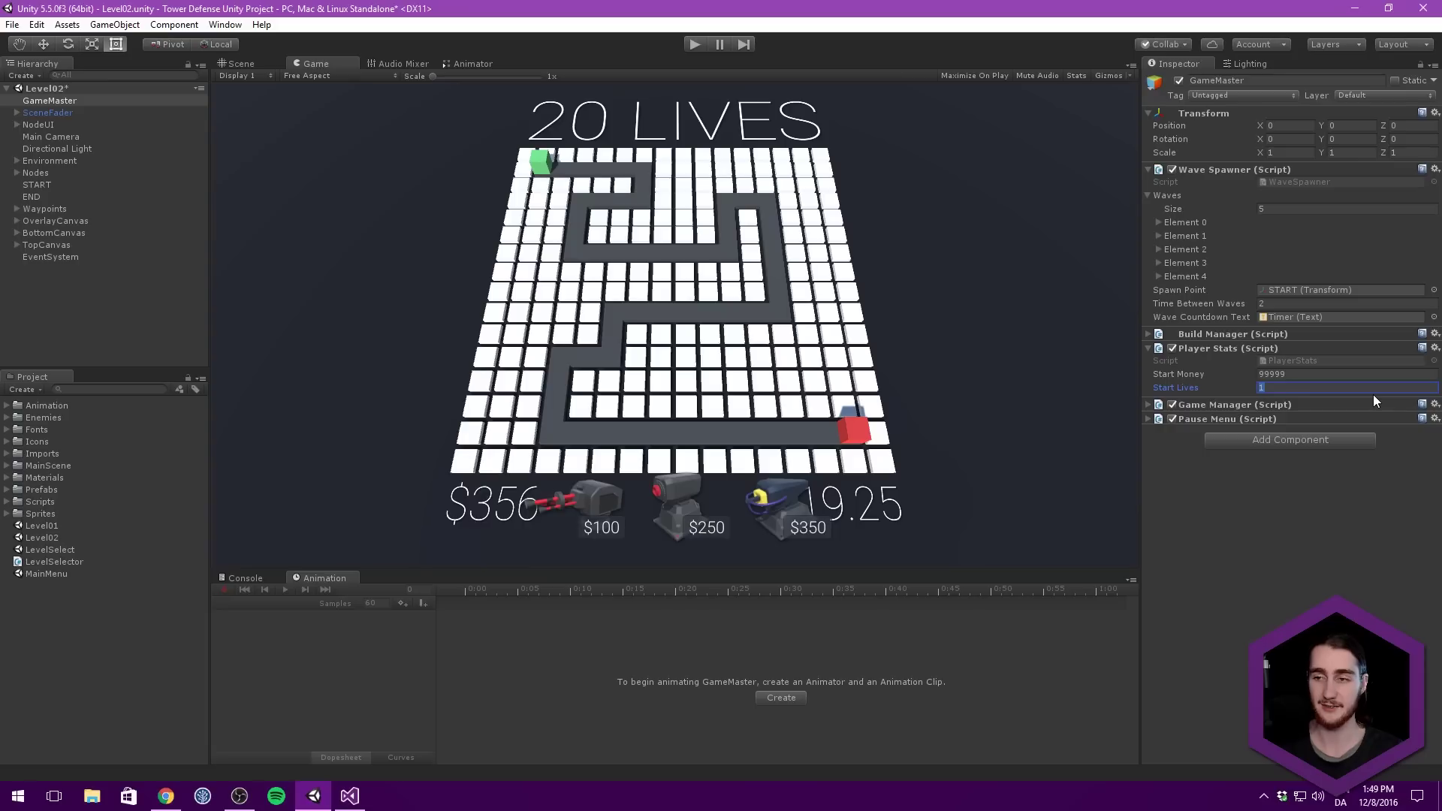
text(20)
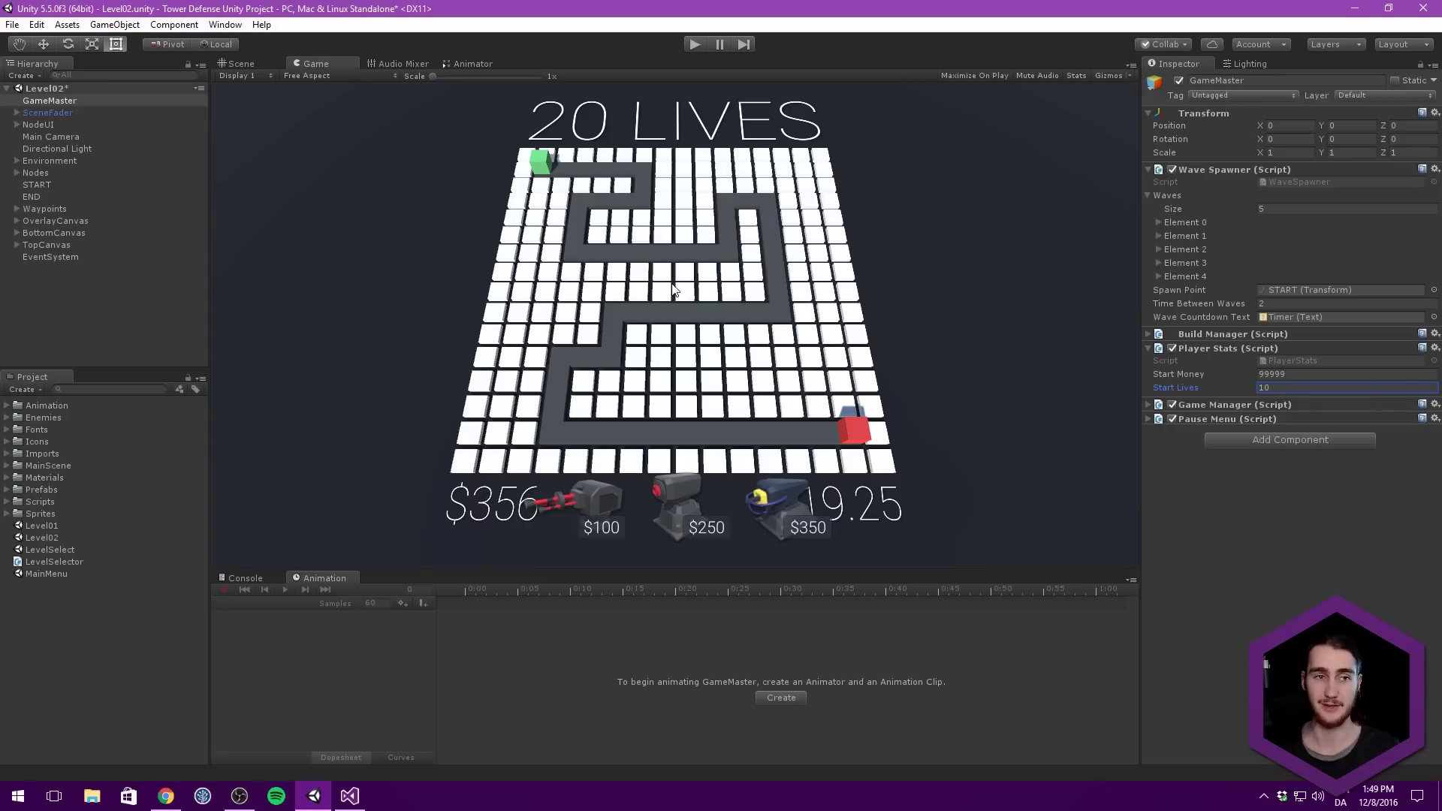
click(93, 302)
key(ctrl+s)
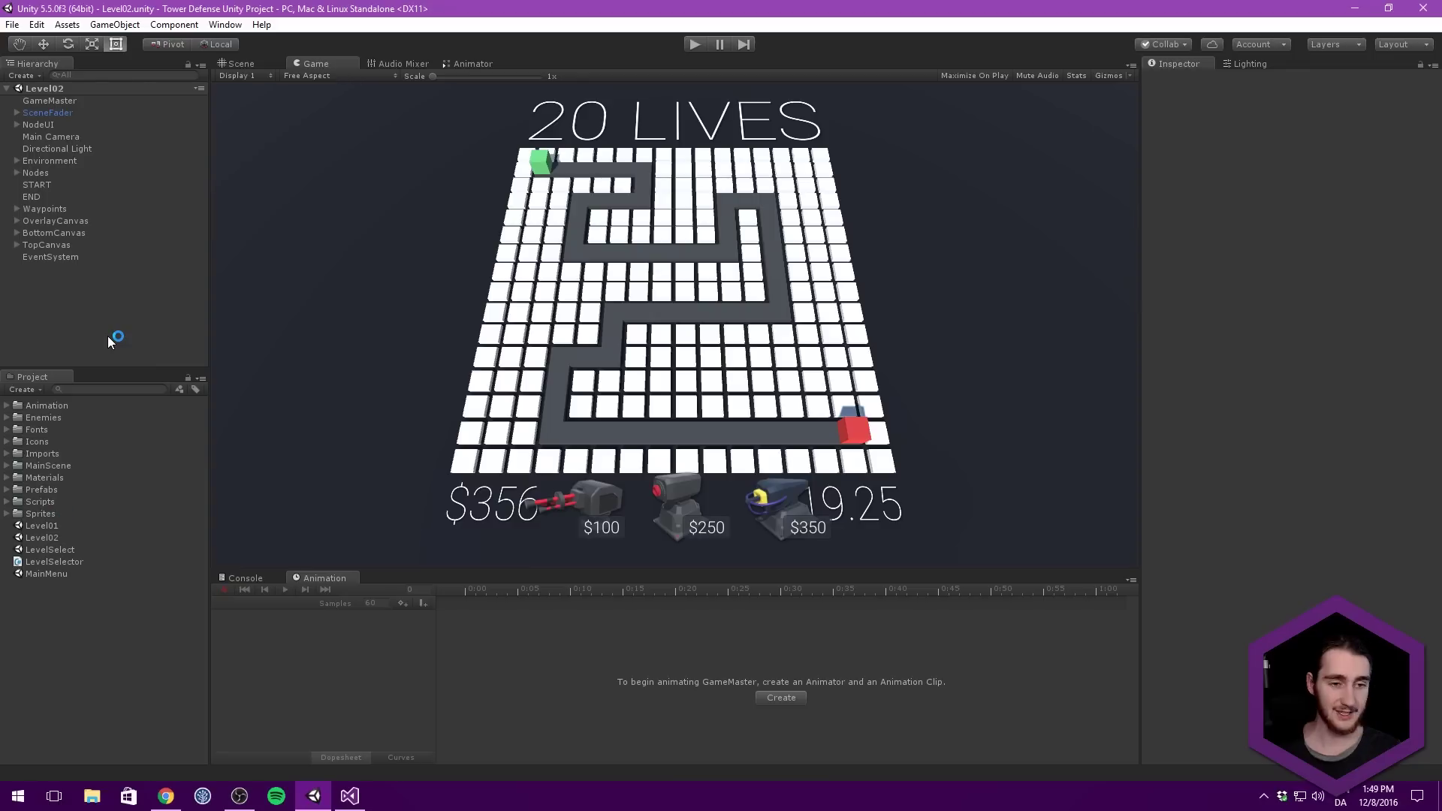
Open the LevelSelect scene, play-test the level 1 button, and stop the game.
double_click(68, 547)
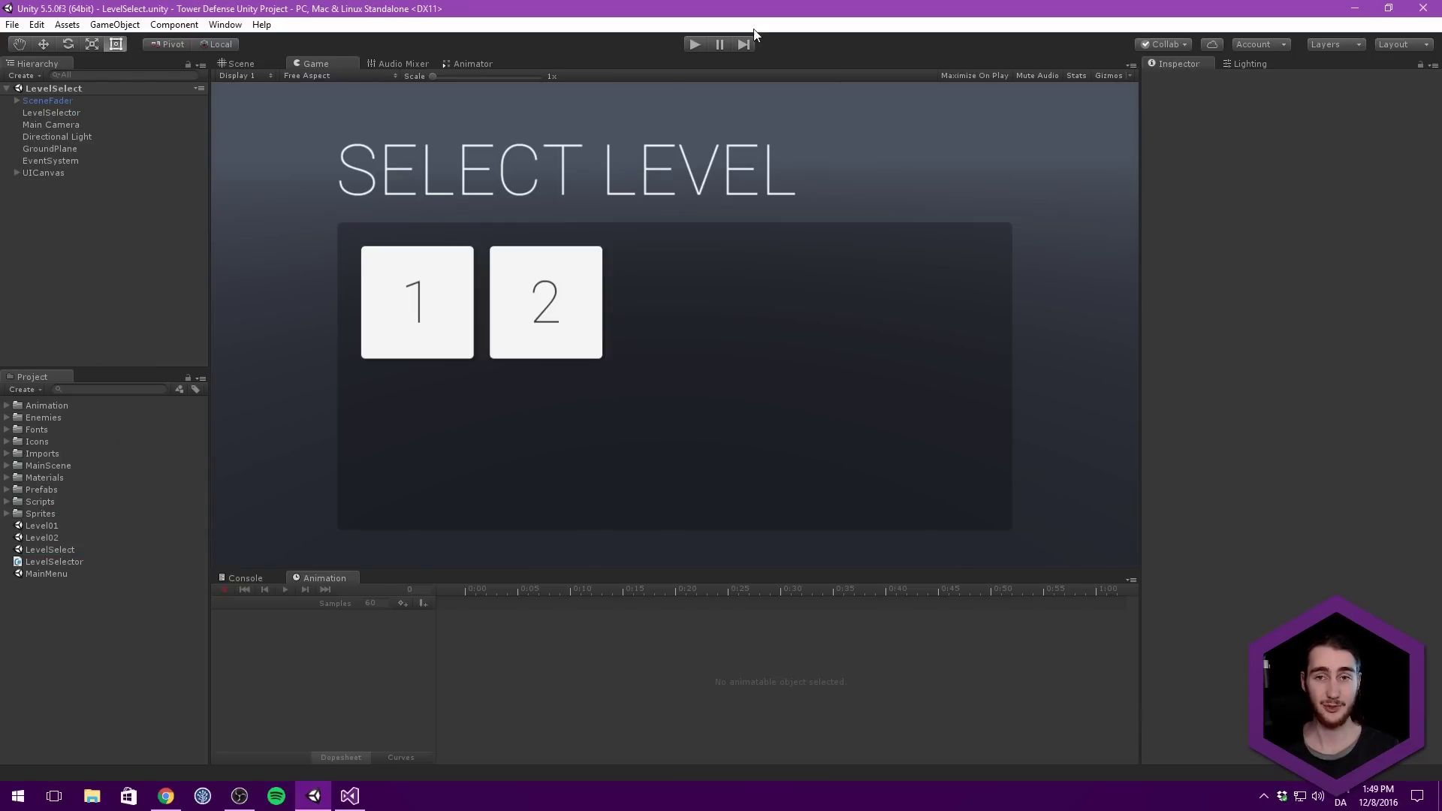
click(692, 44)
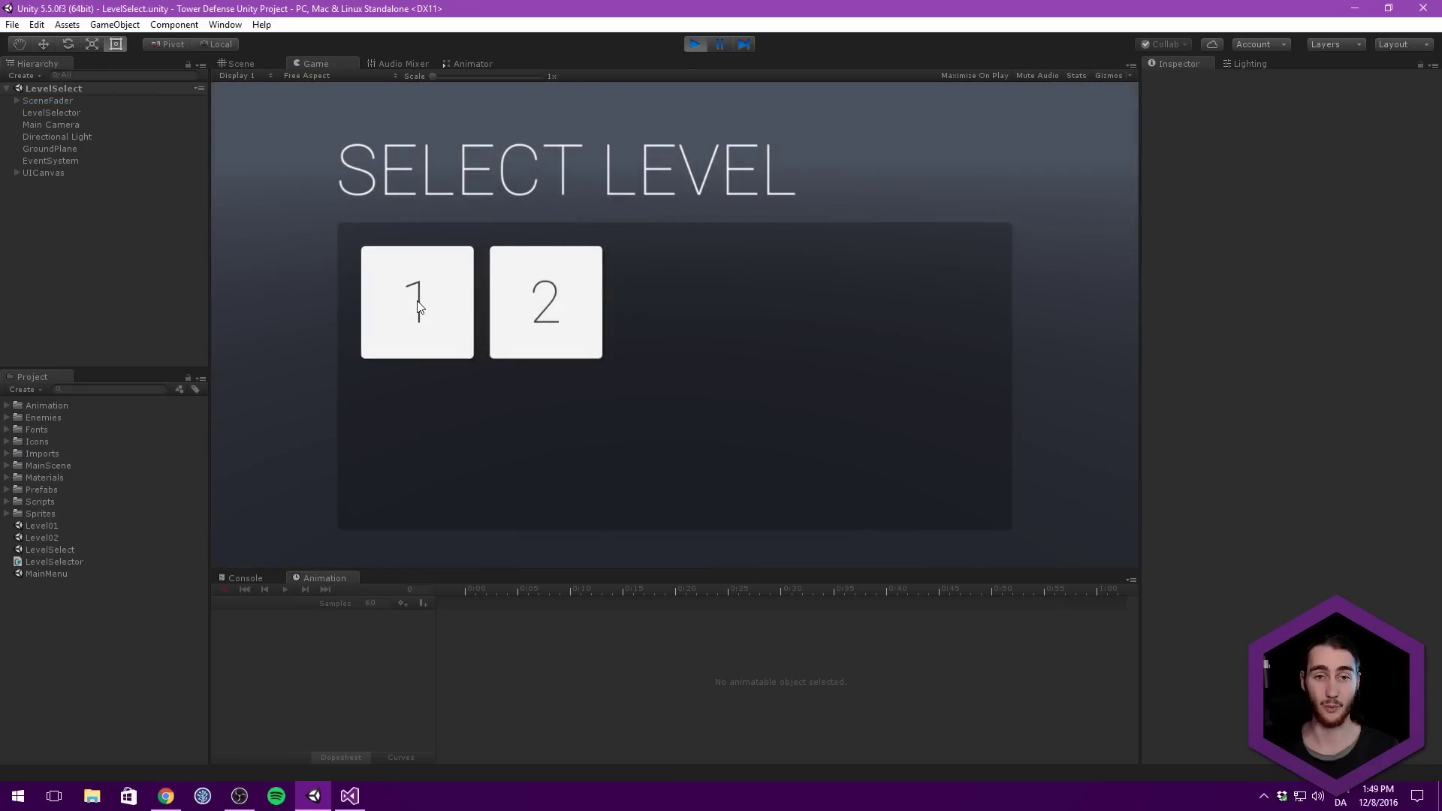
click(418, 304)
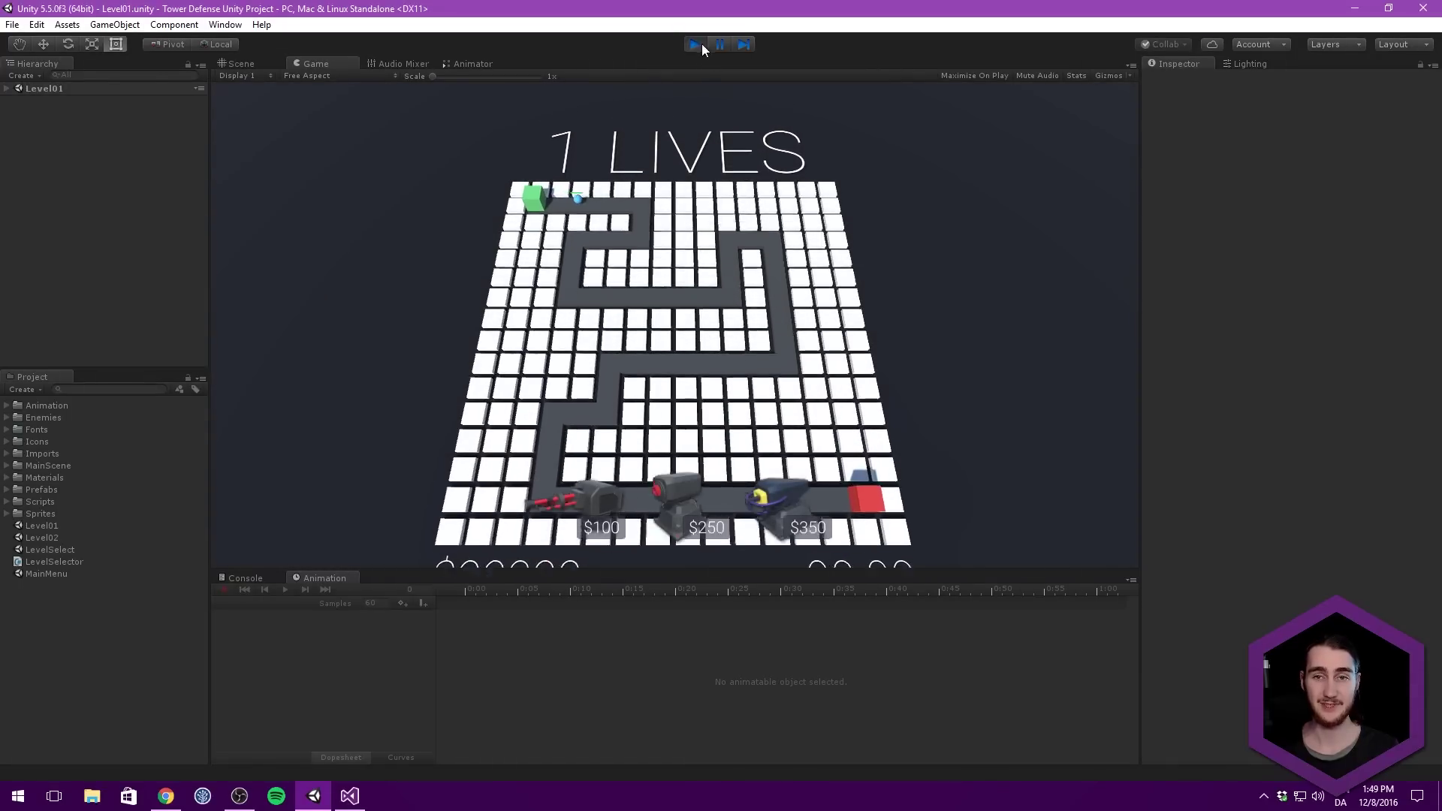
click(698, 45)
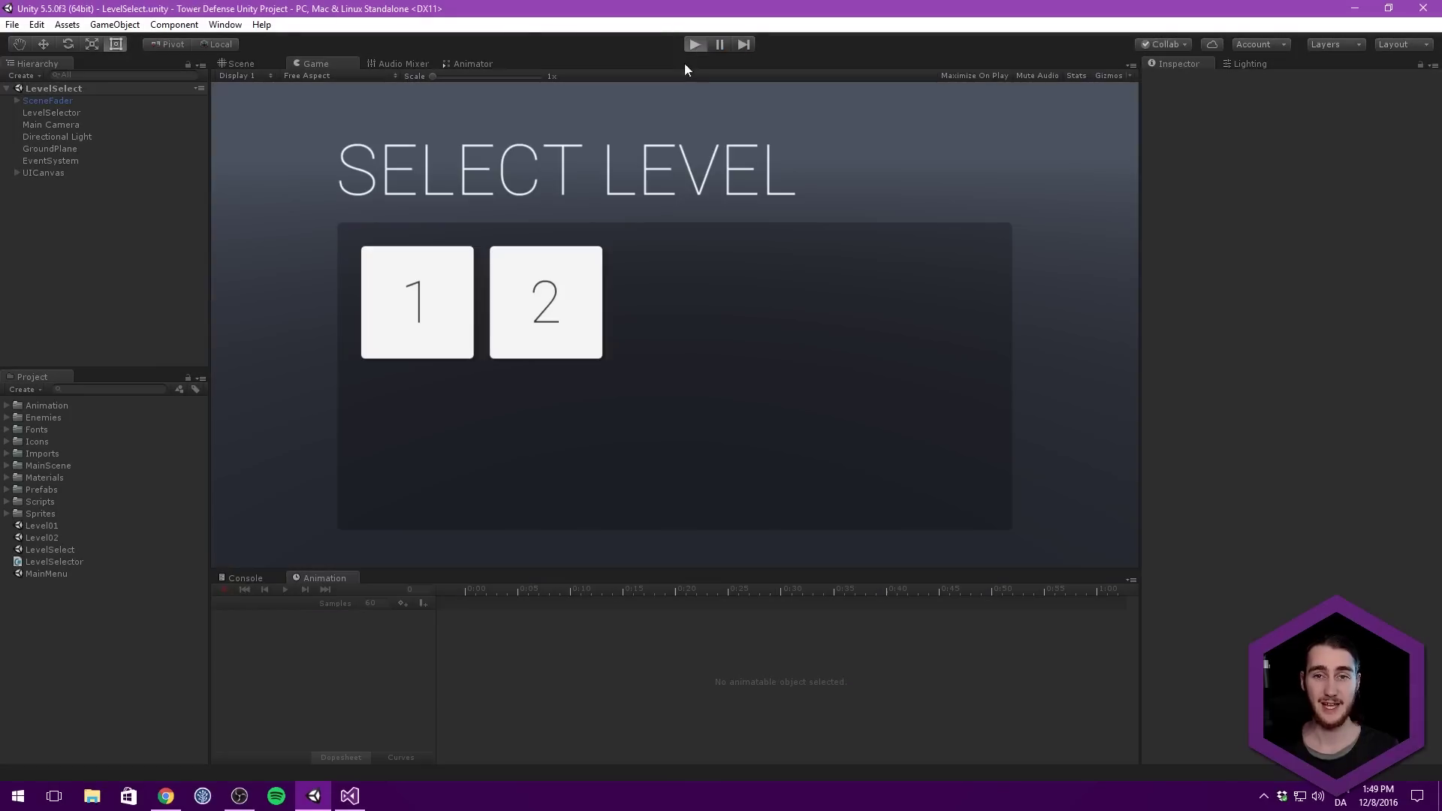
Play-test the level 2 button, stop the game, and examine the error logged in the Console.
key(ctrl+p)
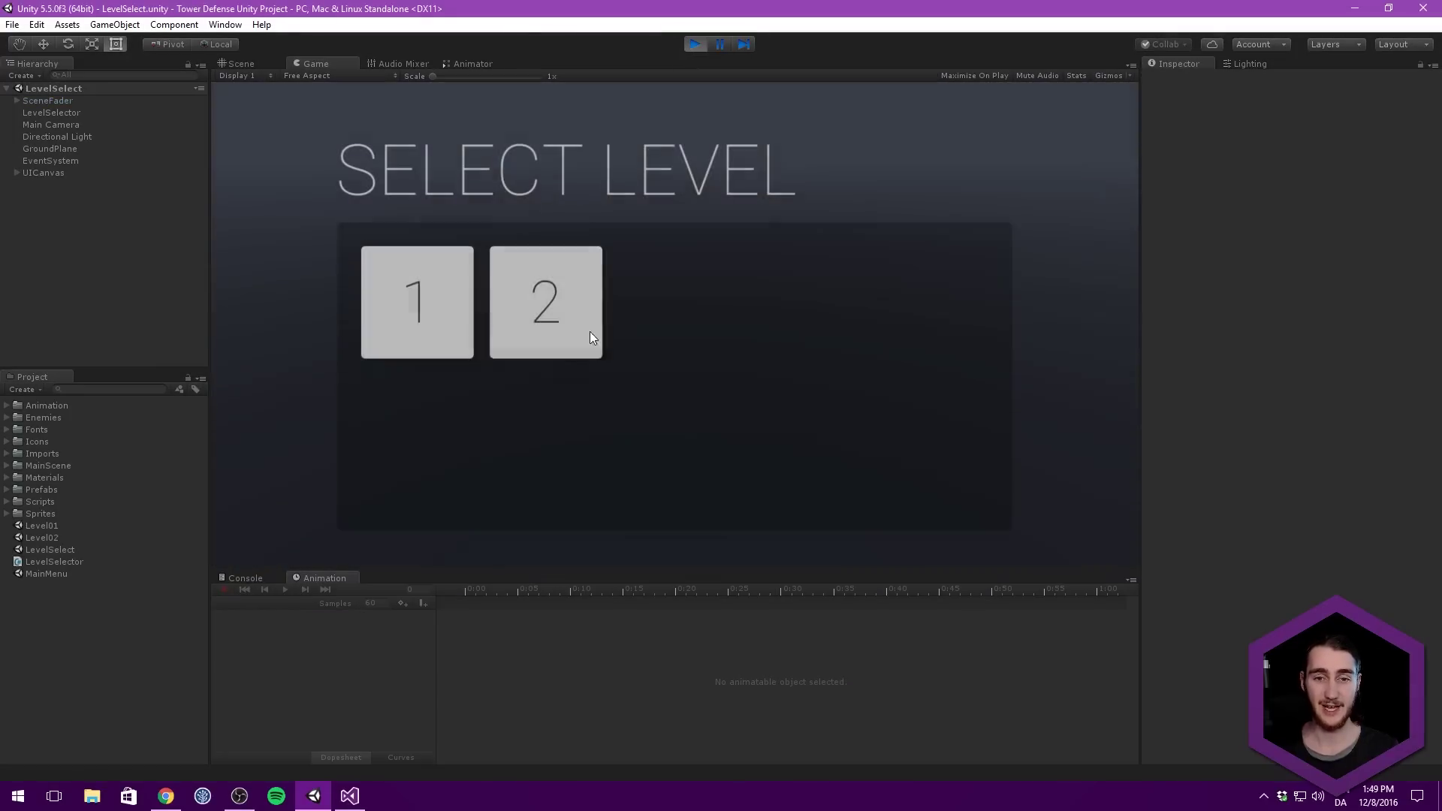
click(551, 309)
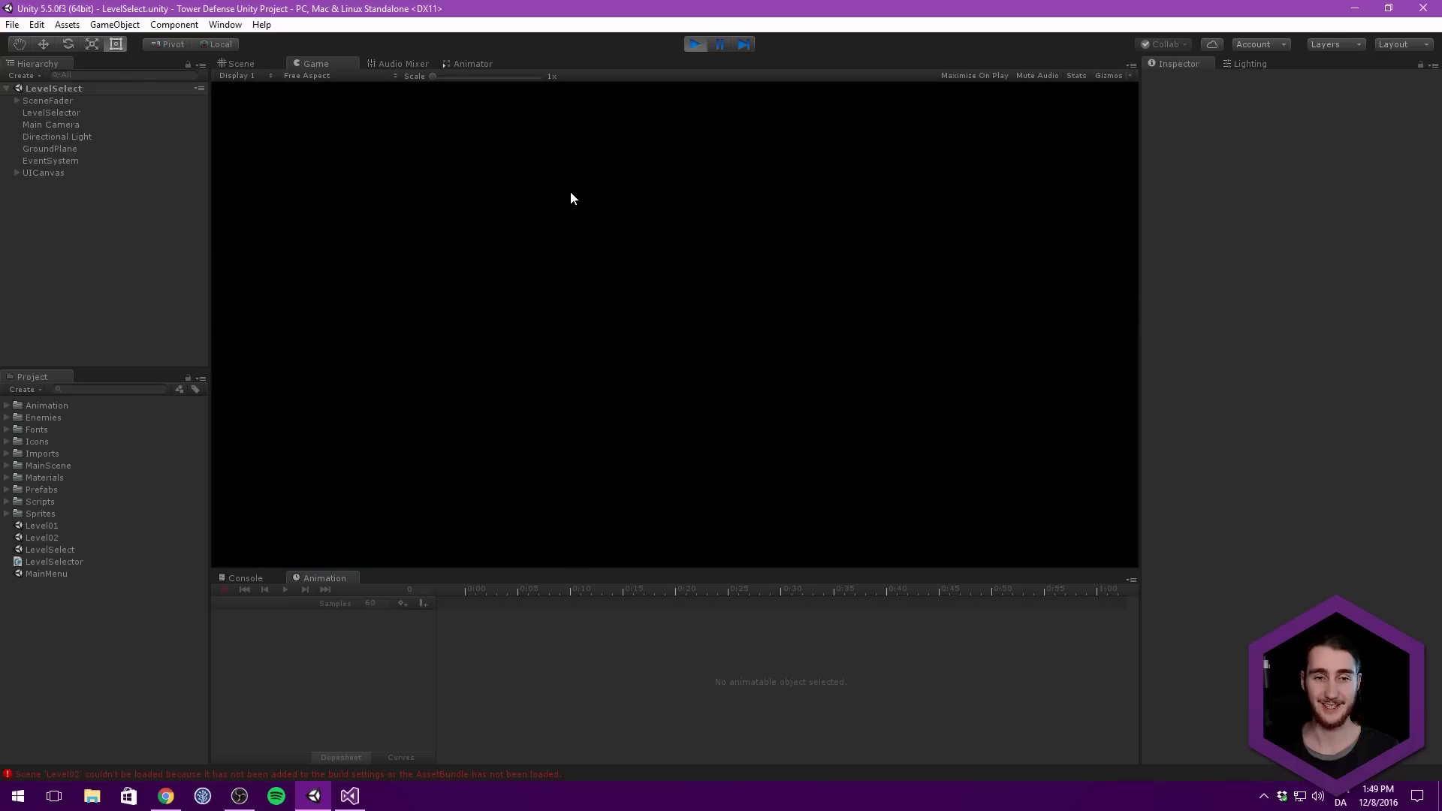
click(696, 45)
click(255, 578)
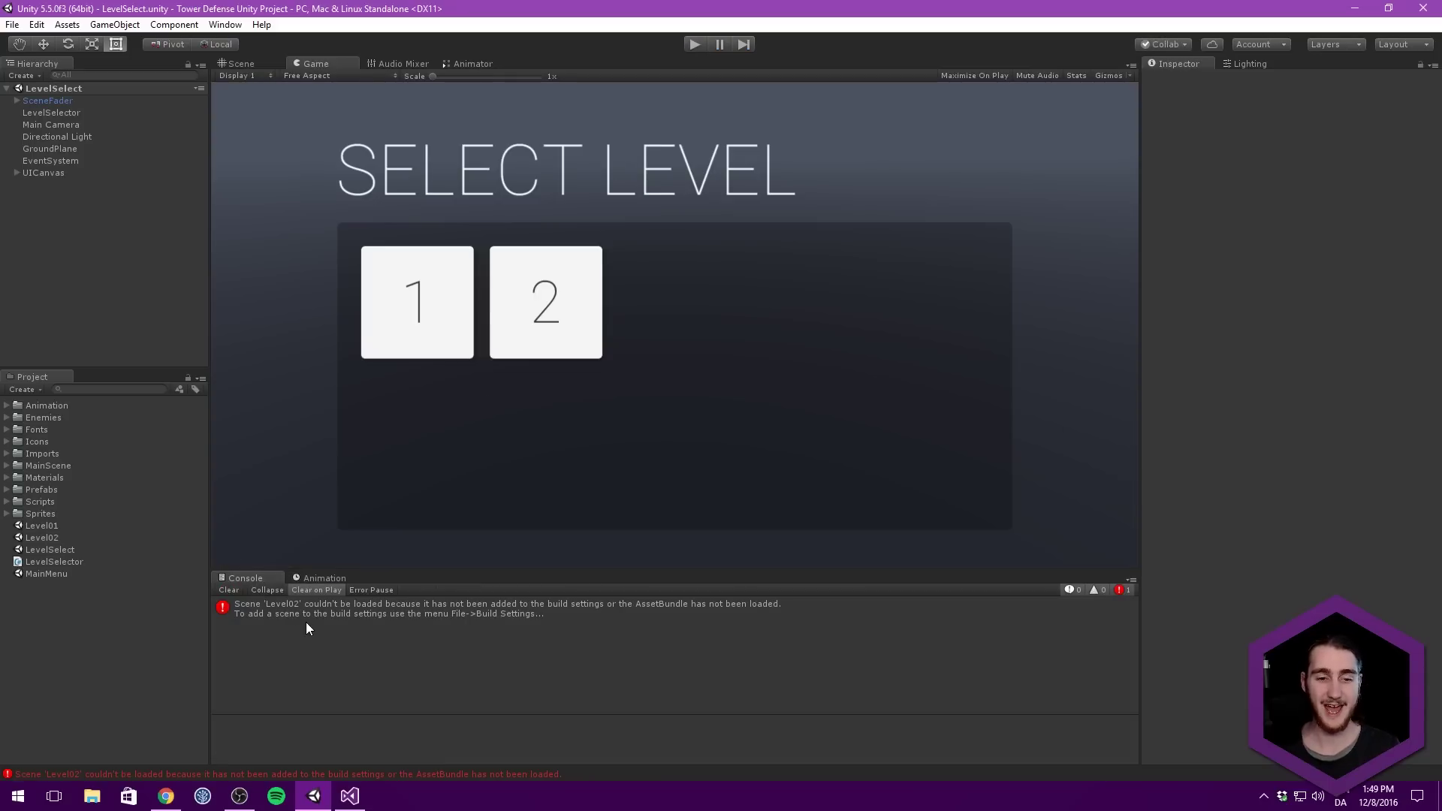
click(299, 619)
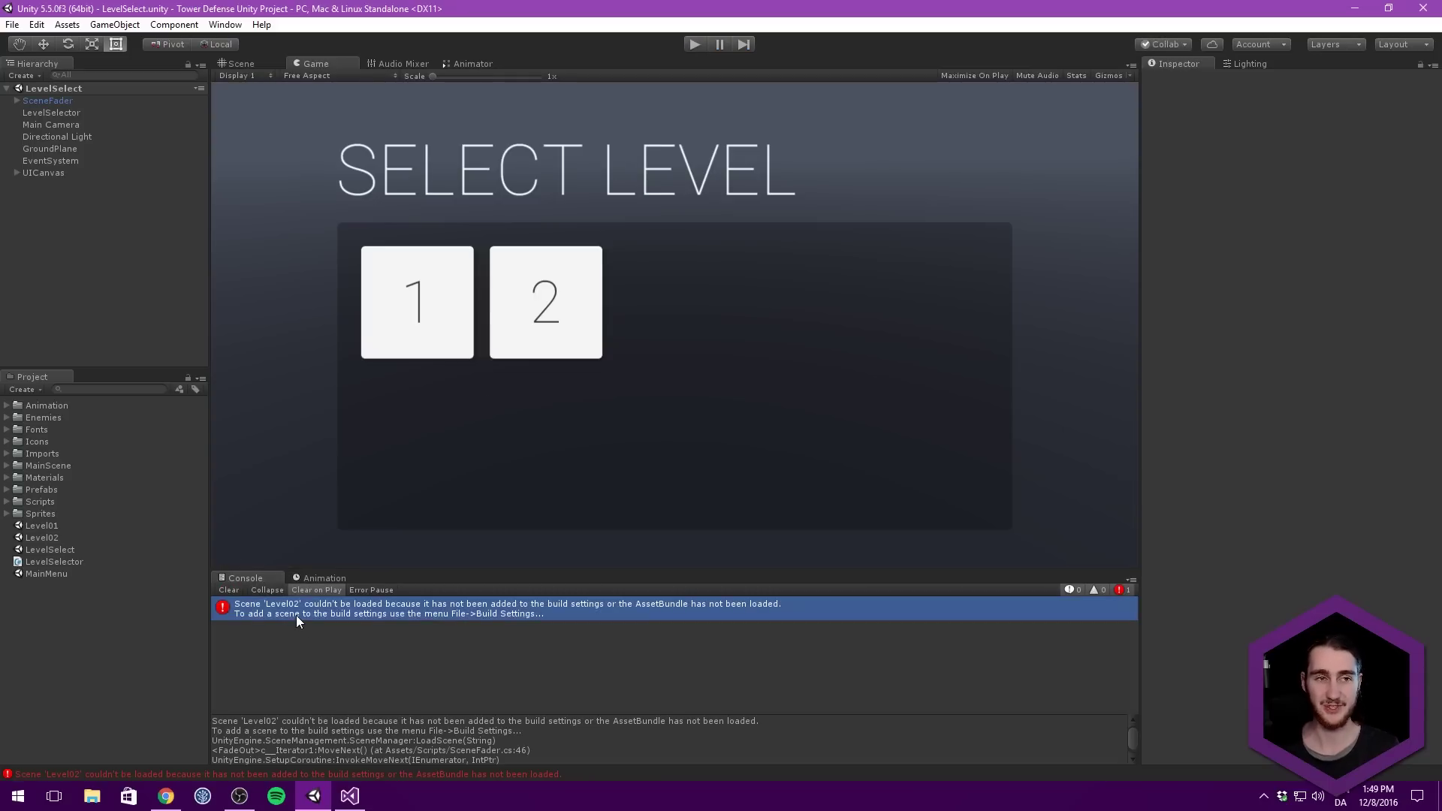
Add Level02 and LevelSelect to the scenes in the build settings, placing LevelSelect between MainMenu and Level01.
click(13, 26)
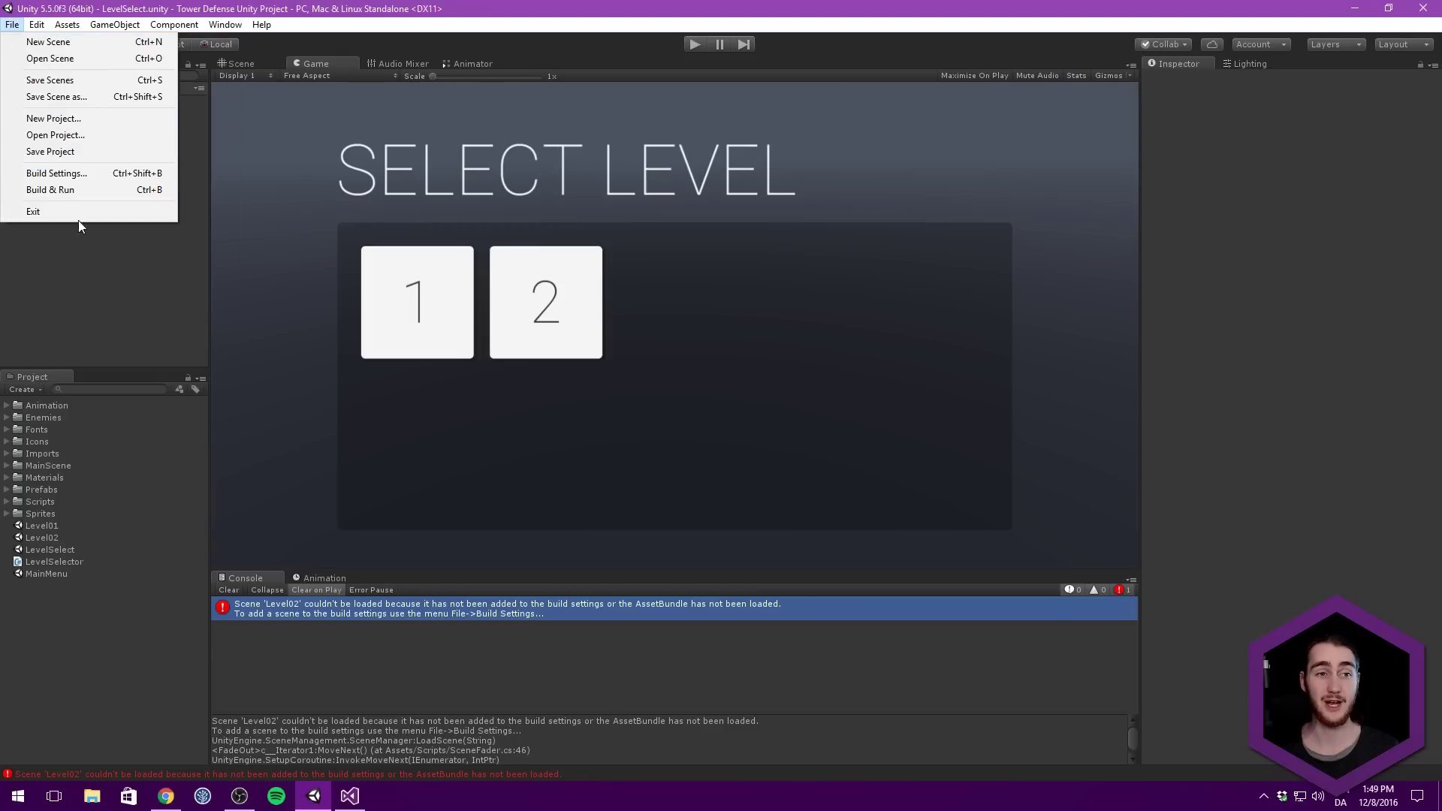
click(64, 174)
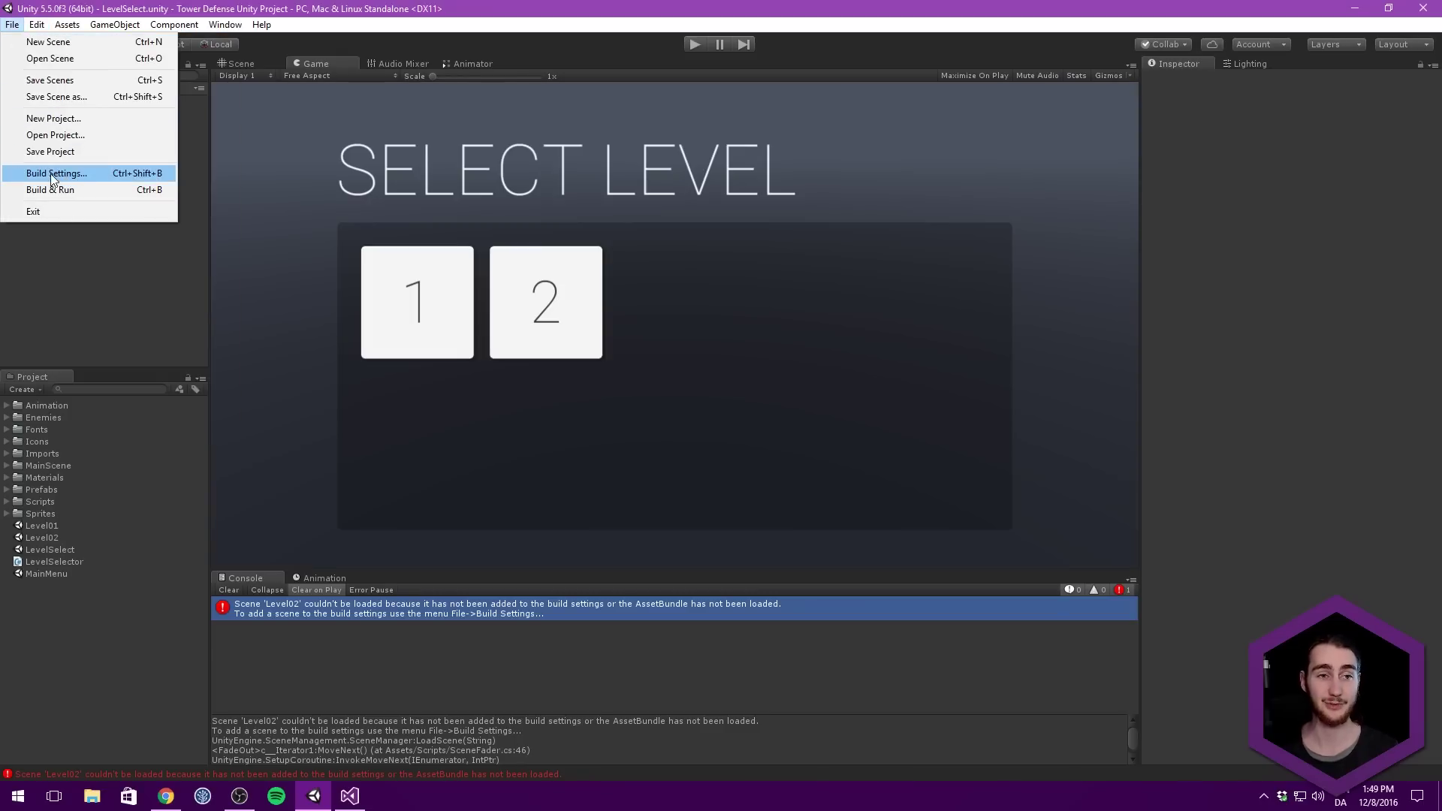
drag(564, 203, 722, 184)
drag(56, 535, 654, 319)
drag(54, 555, 651, 229)
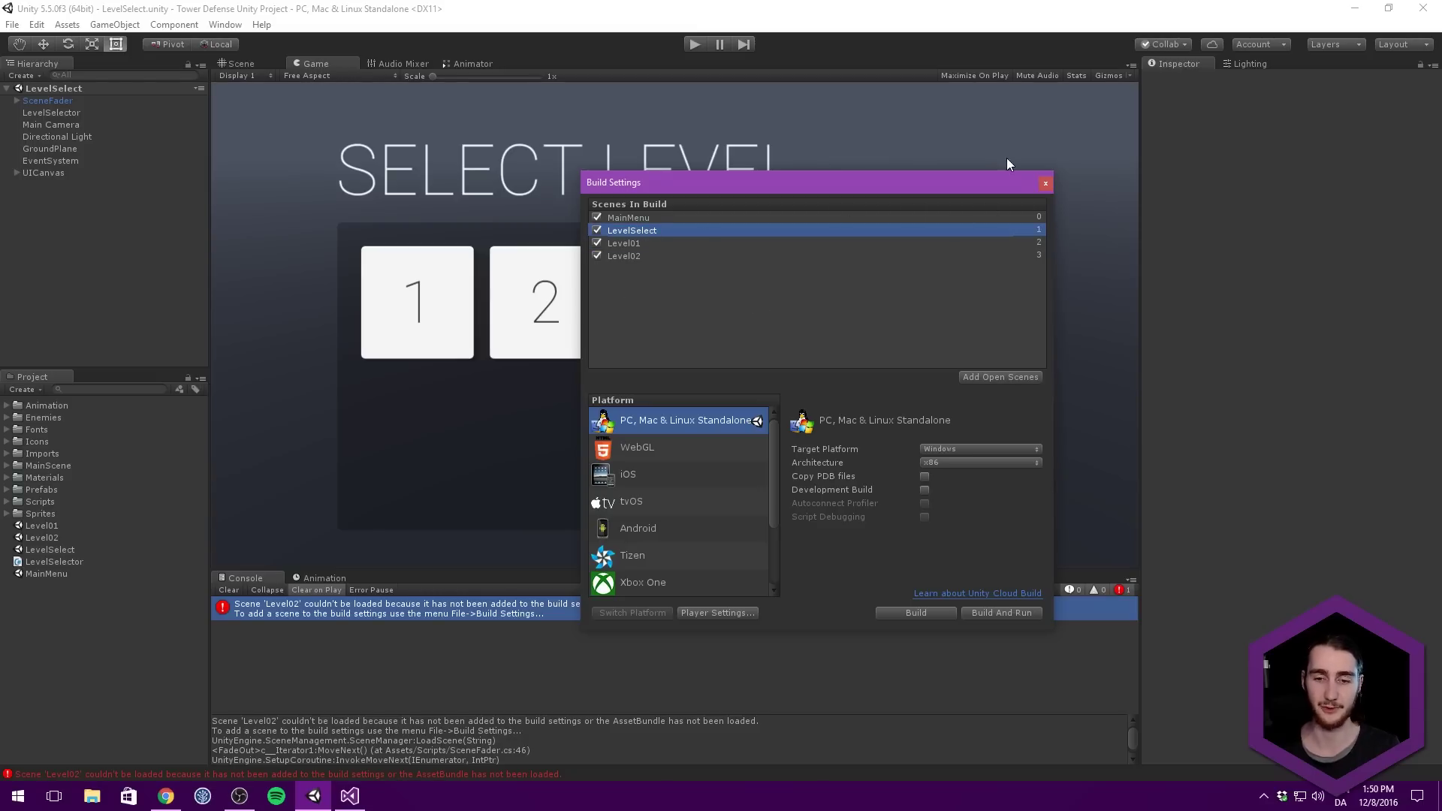
click(1044, 183)
Play-test the LevelSelect scene again by loading level 2, and stop the game.
click(693, 45)
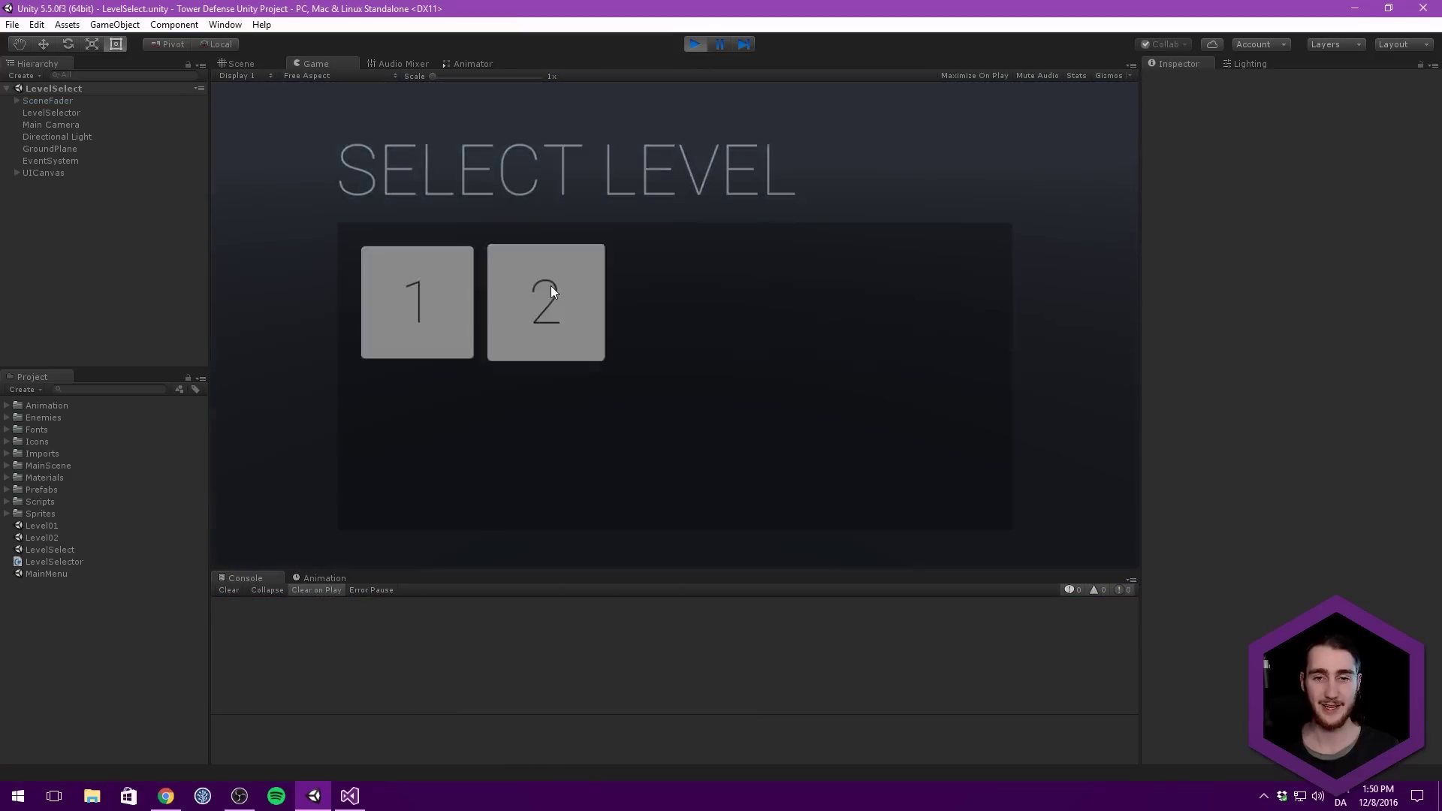
click(551, 286)
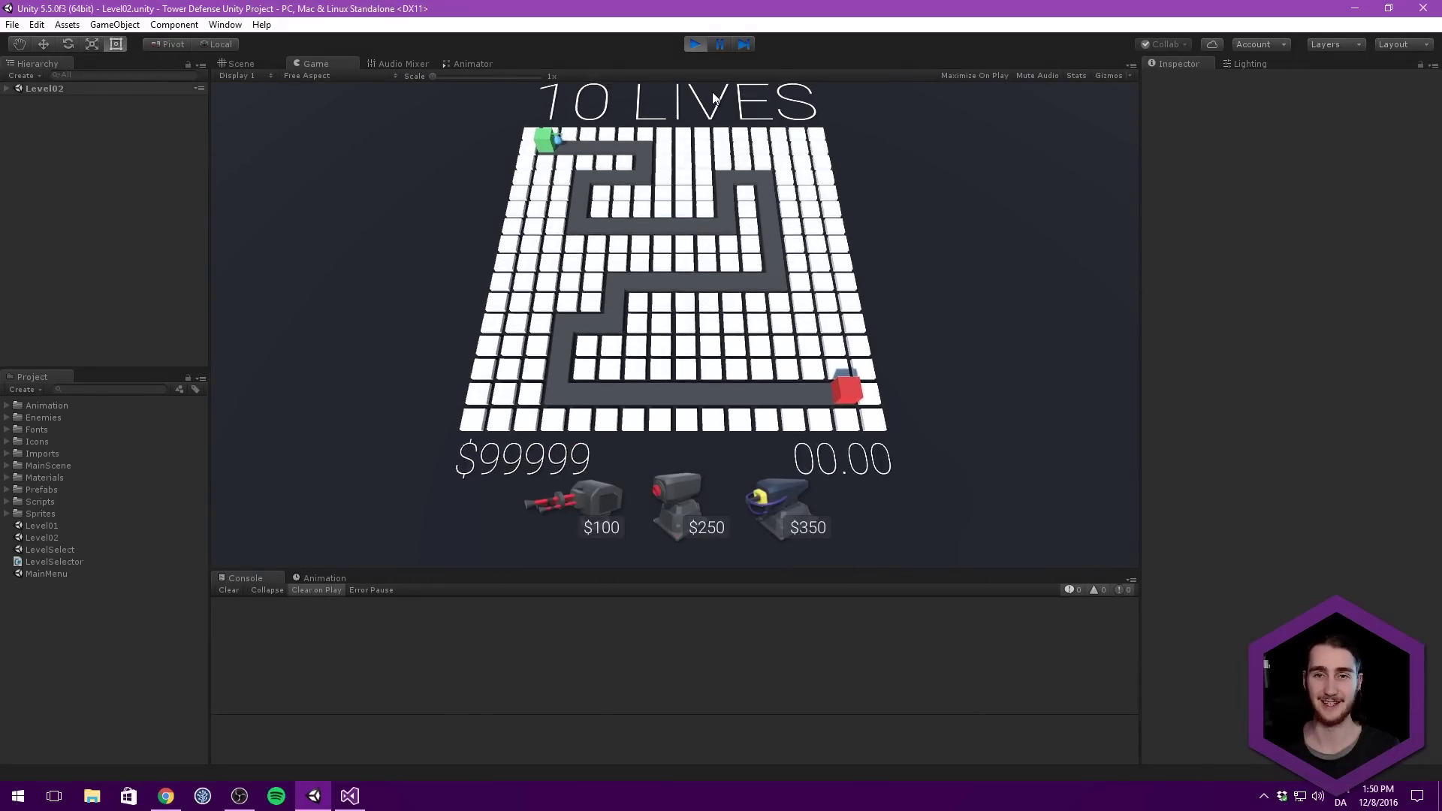
click(695, 45)
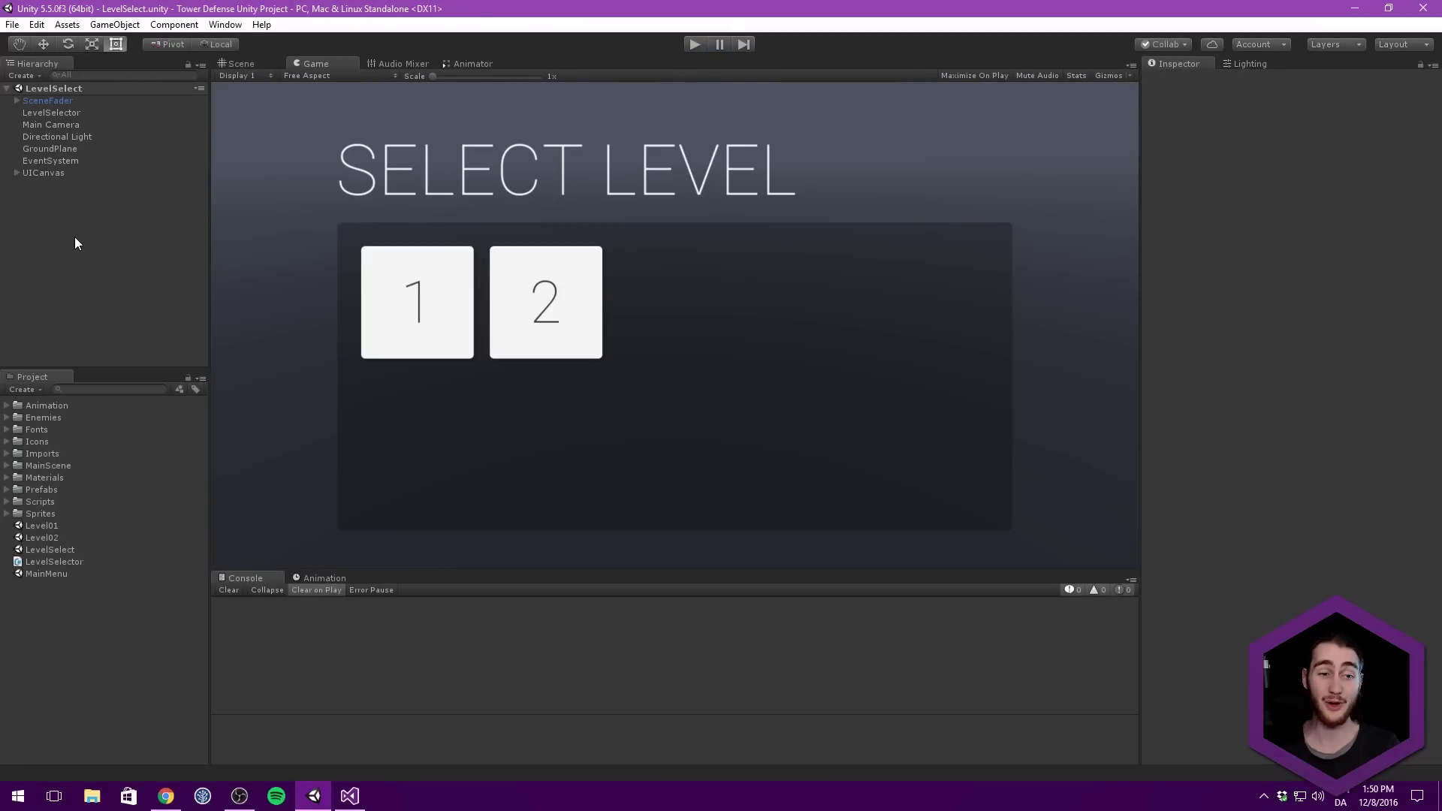
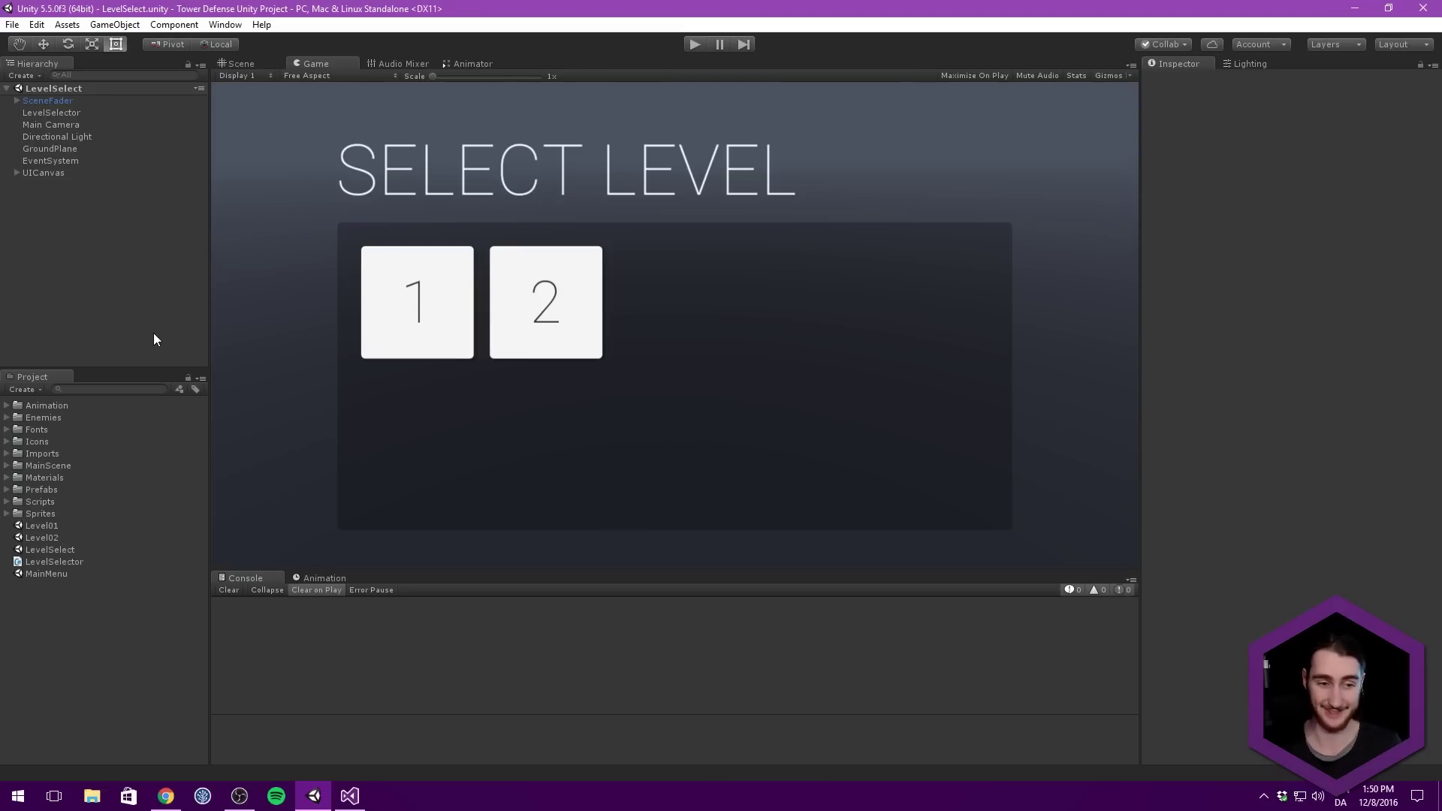
Open the MainMenu scene, set the MainMenu object's Level To Load to LevelSelect, and save the scene.
double_click(58, 573)
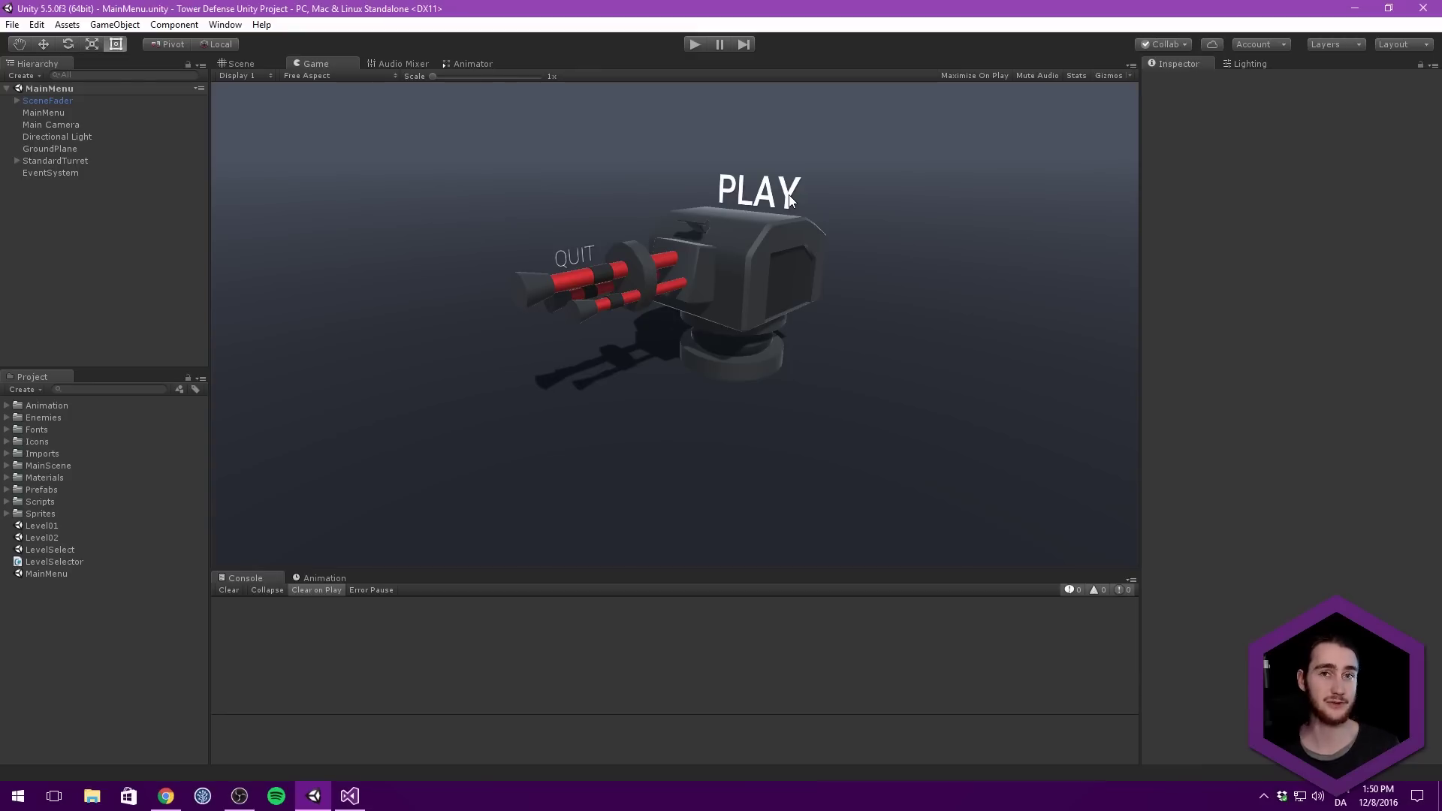
click(121, 112)
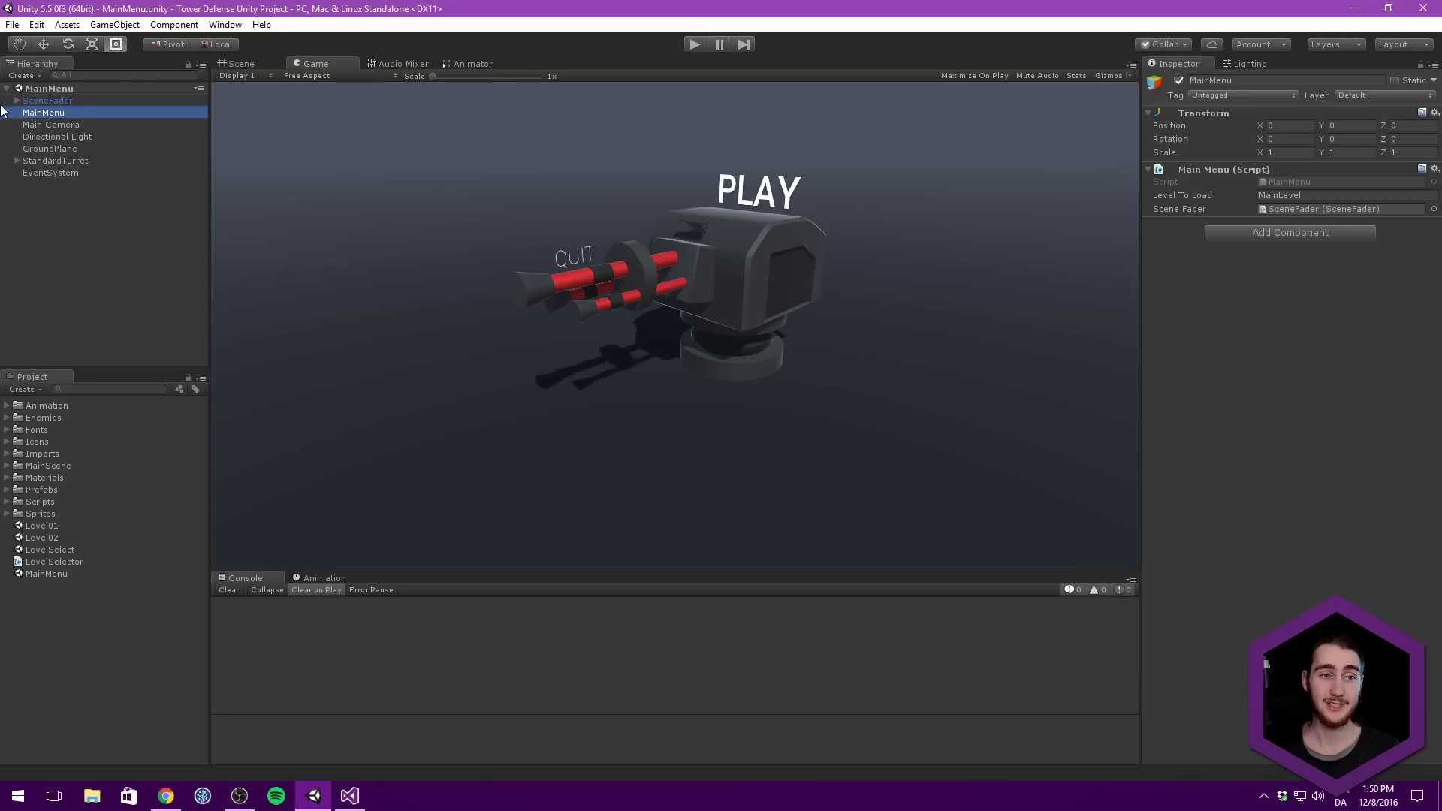
click(1315, 196)
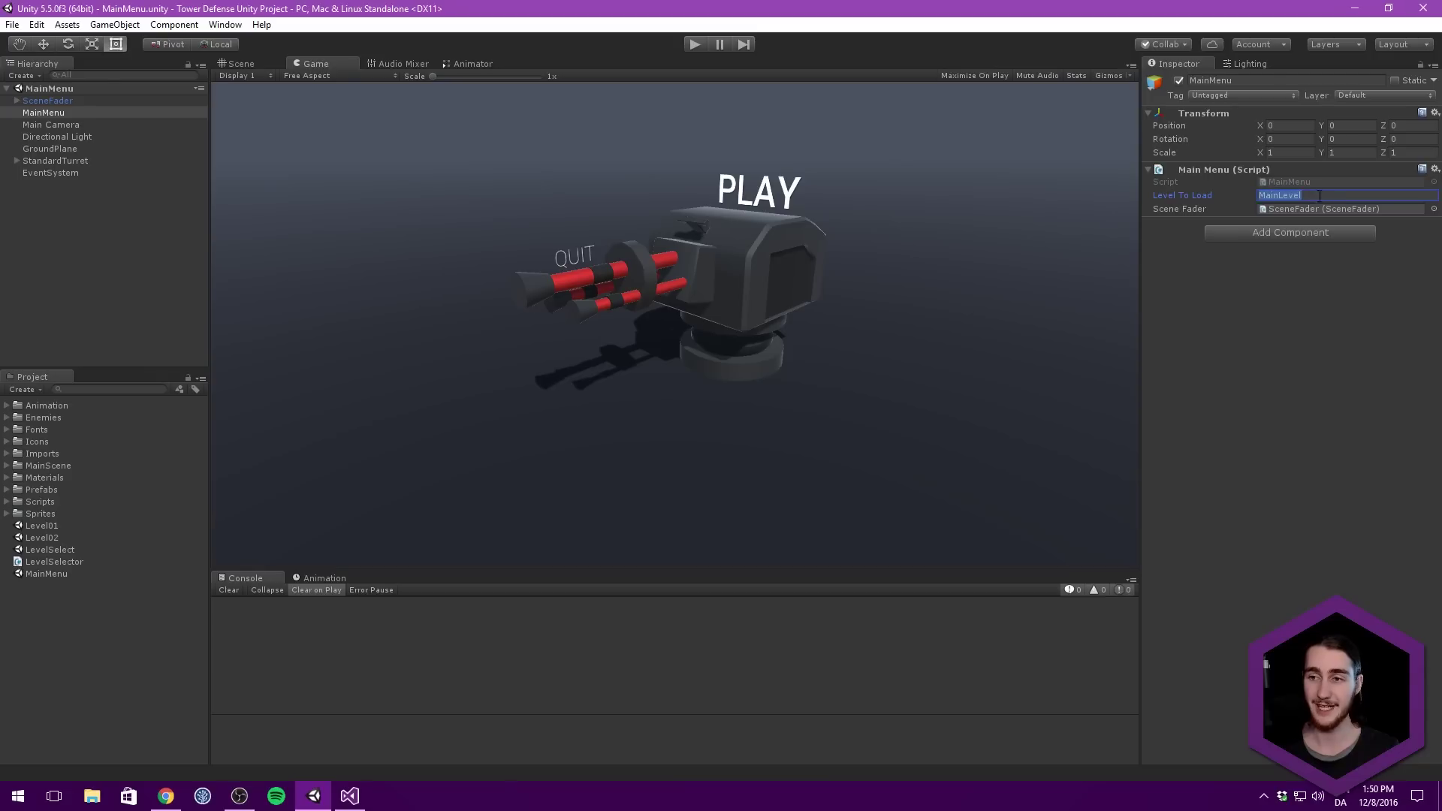
text(L)
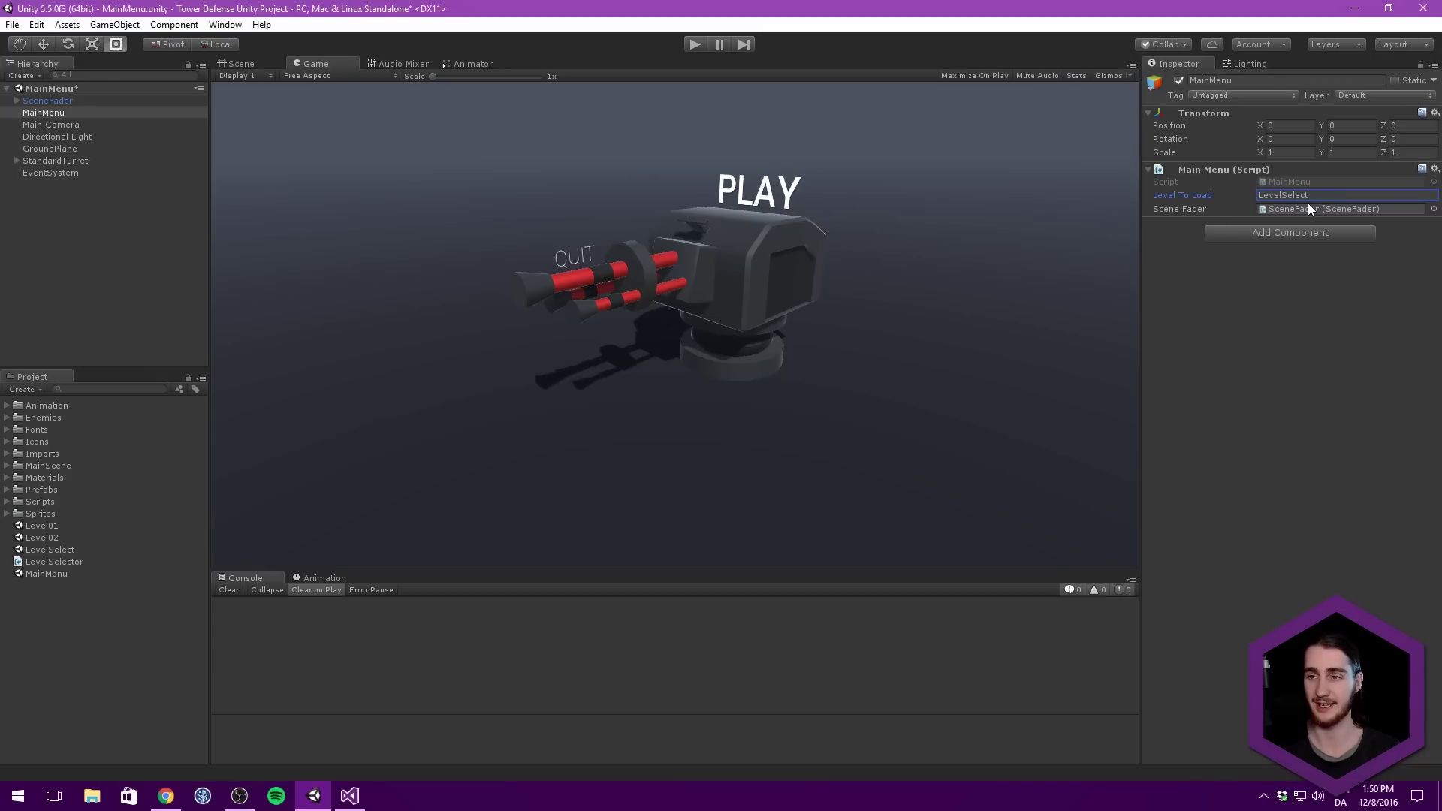
key(ctrl+s)
Play-test from the main menu: load level 2, return to the menu through the pause screen, load level 1, and stop the game.
click(692, 44)
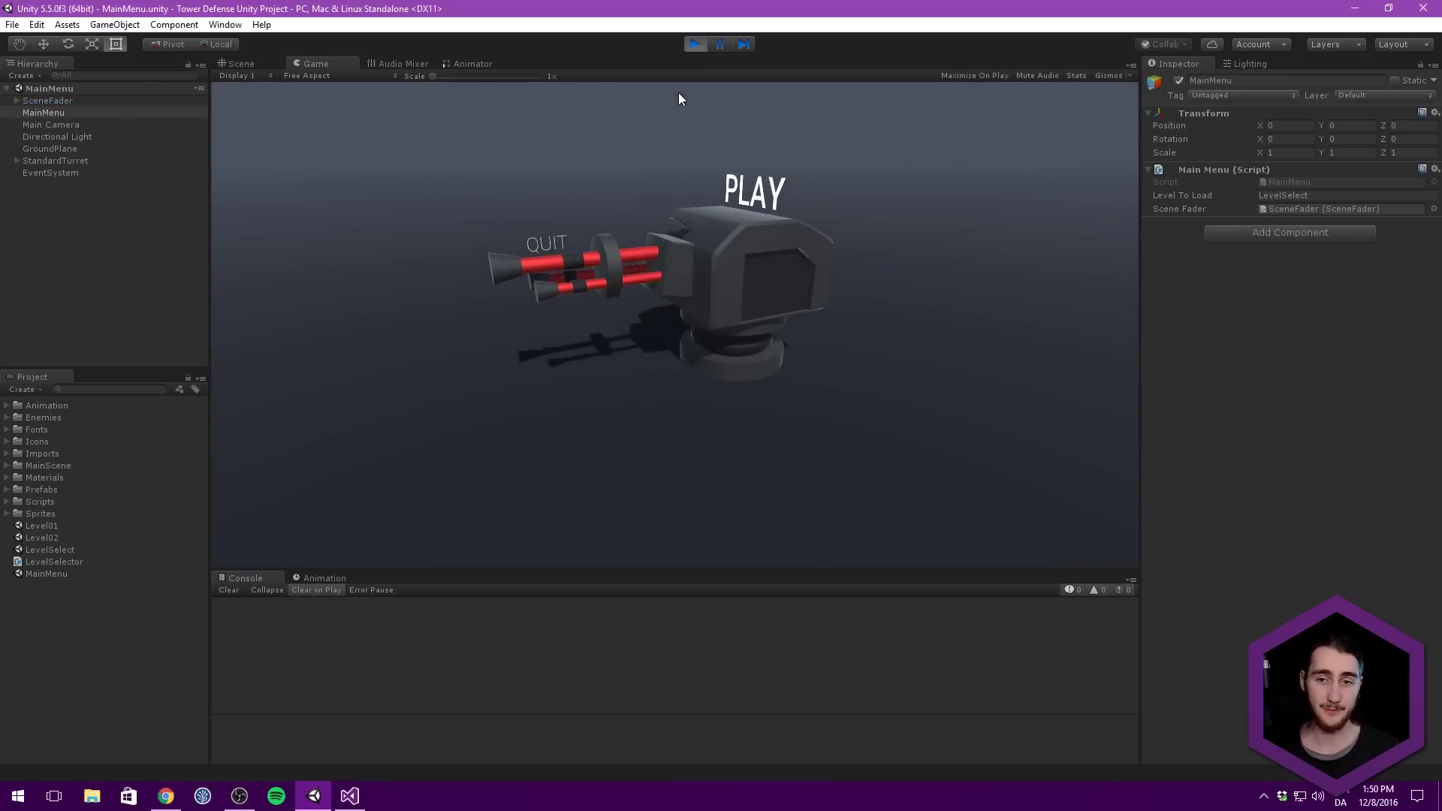
click(755, 204)
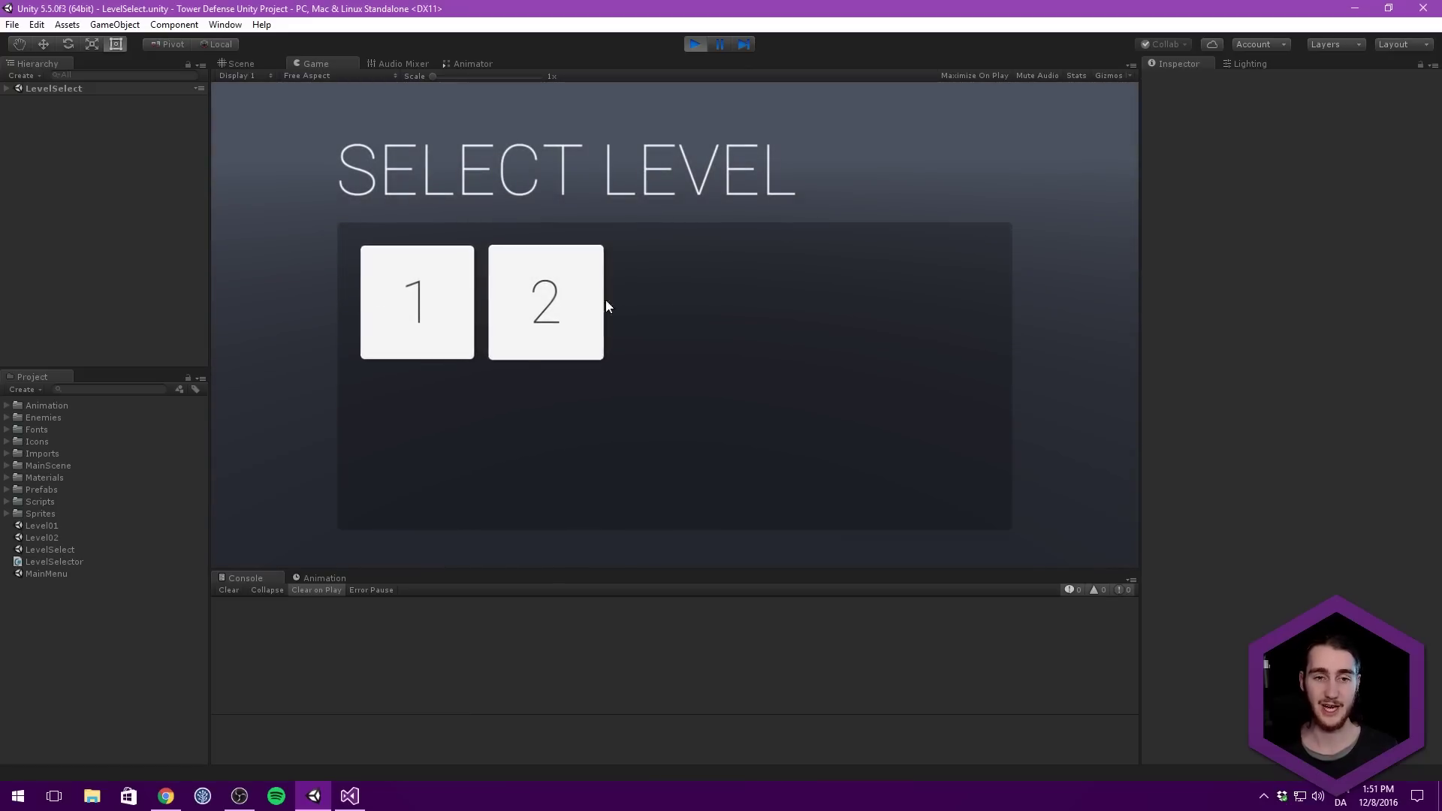
click(546, 289)
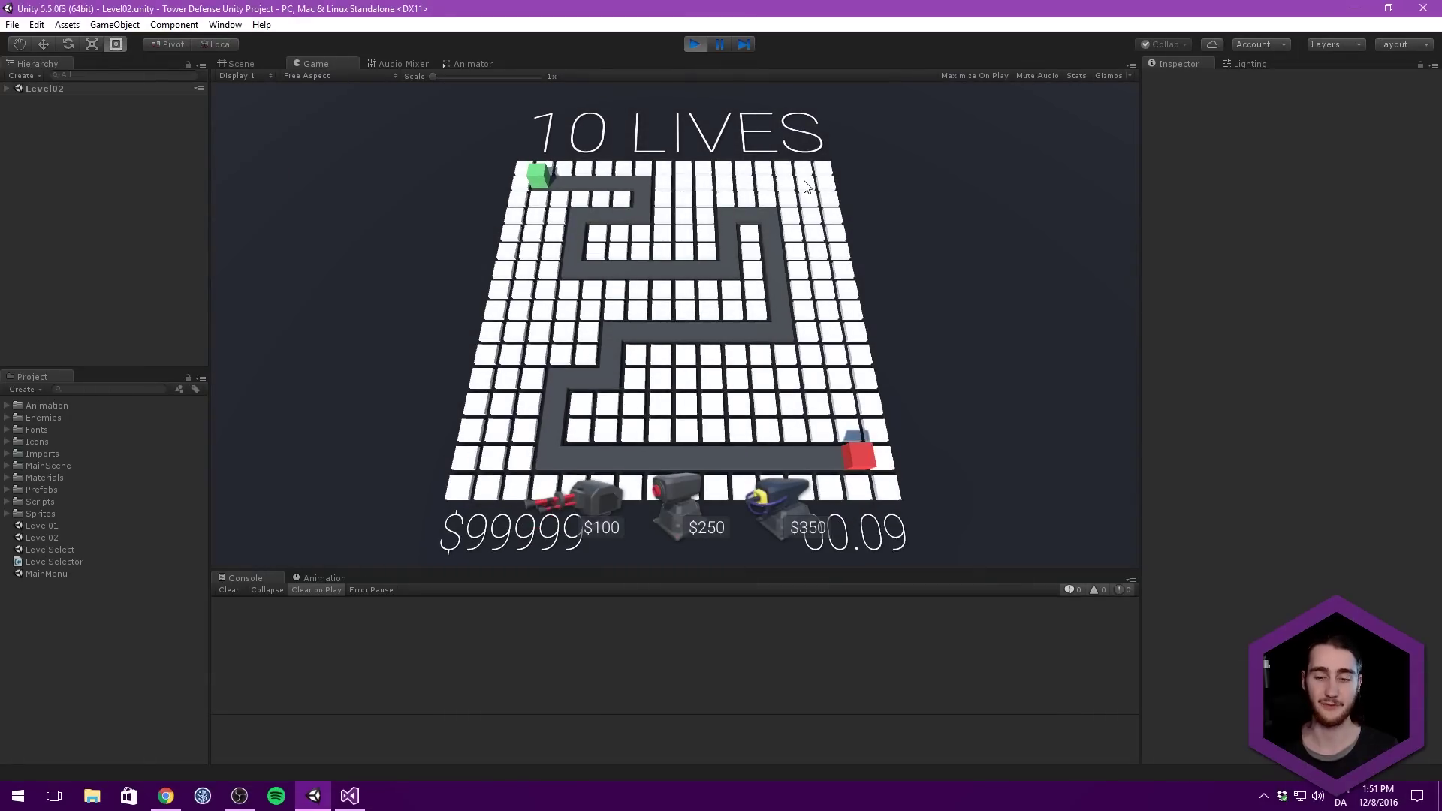
key(Escape)
click(755, 413)
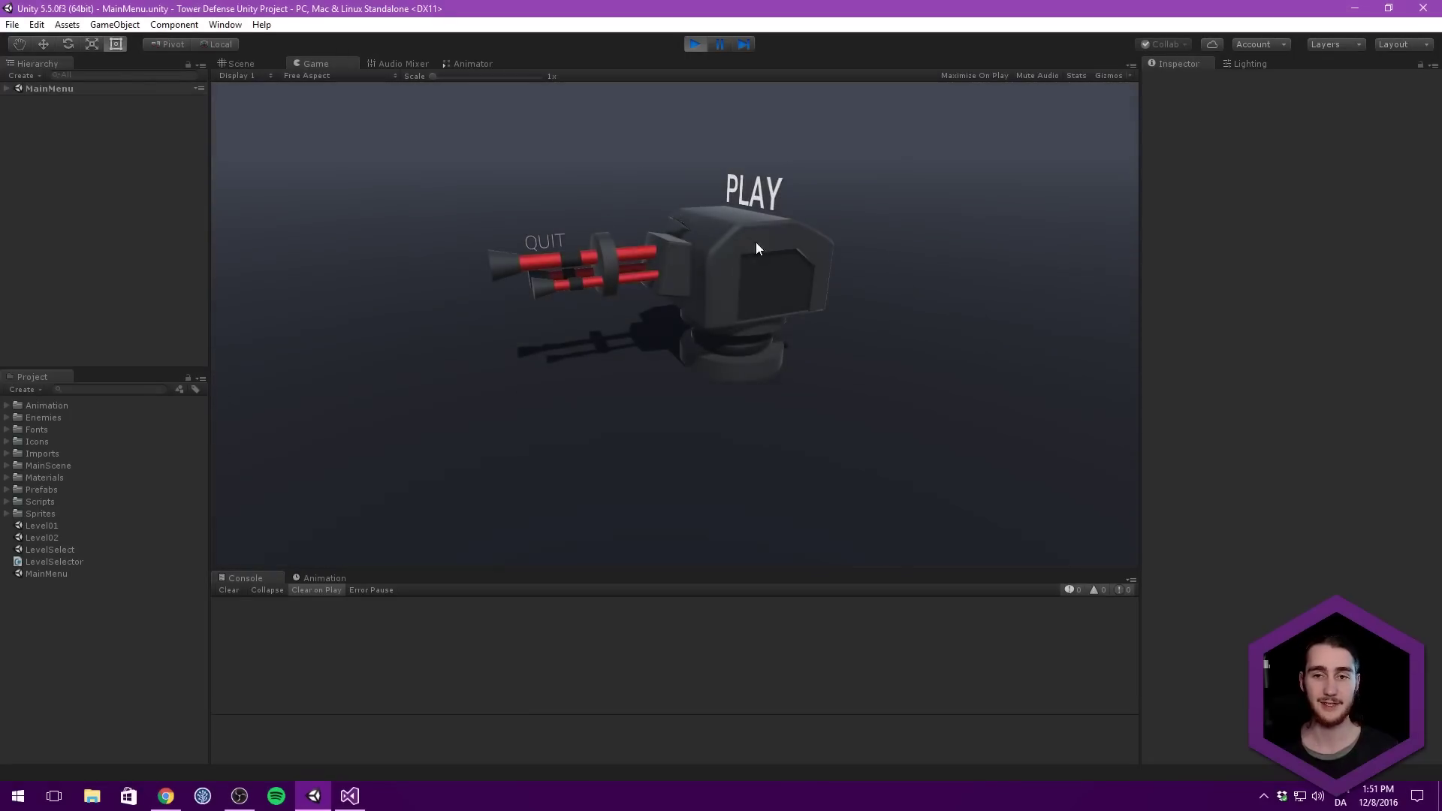
click(747, 204)
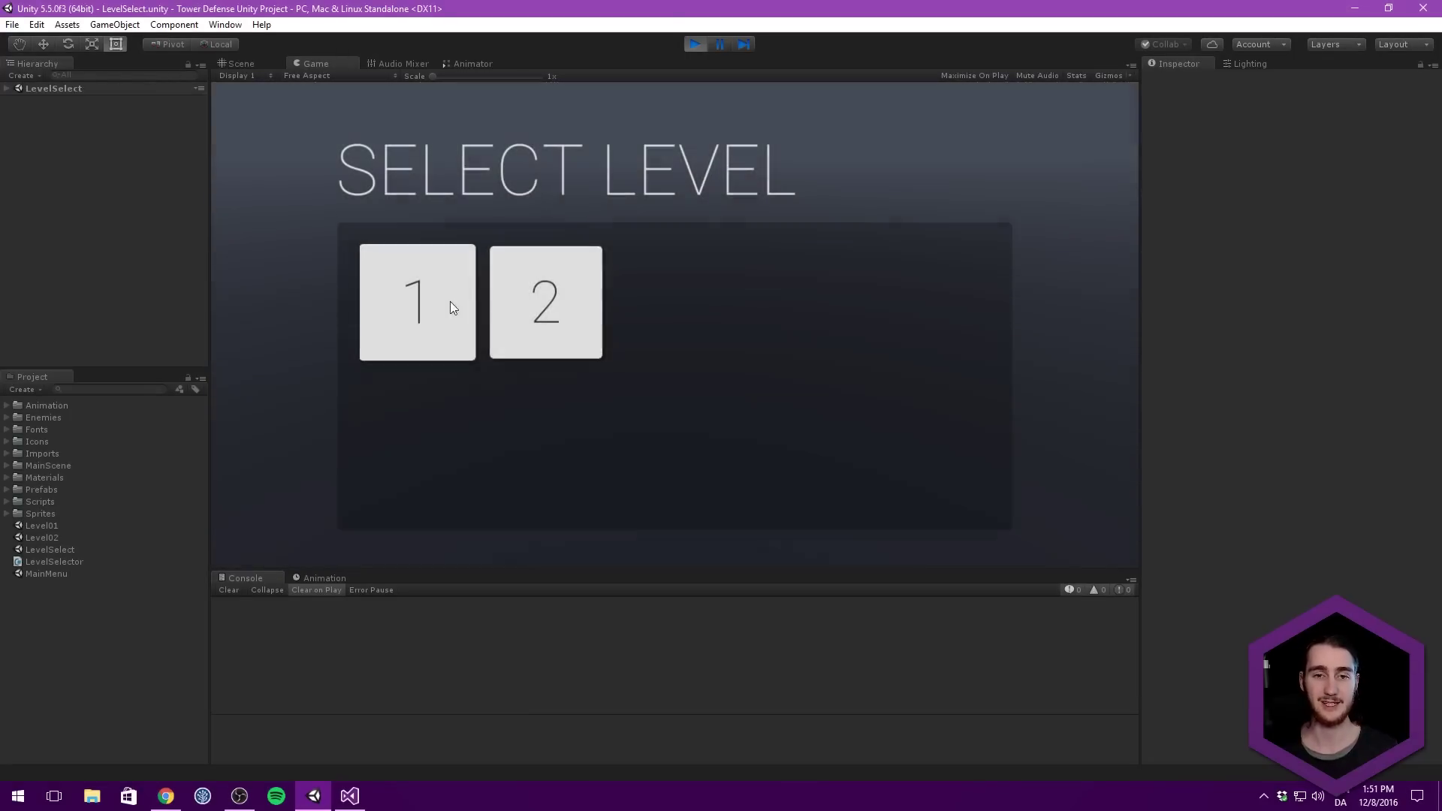
click(422, 308)
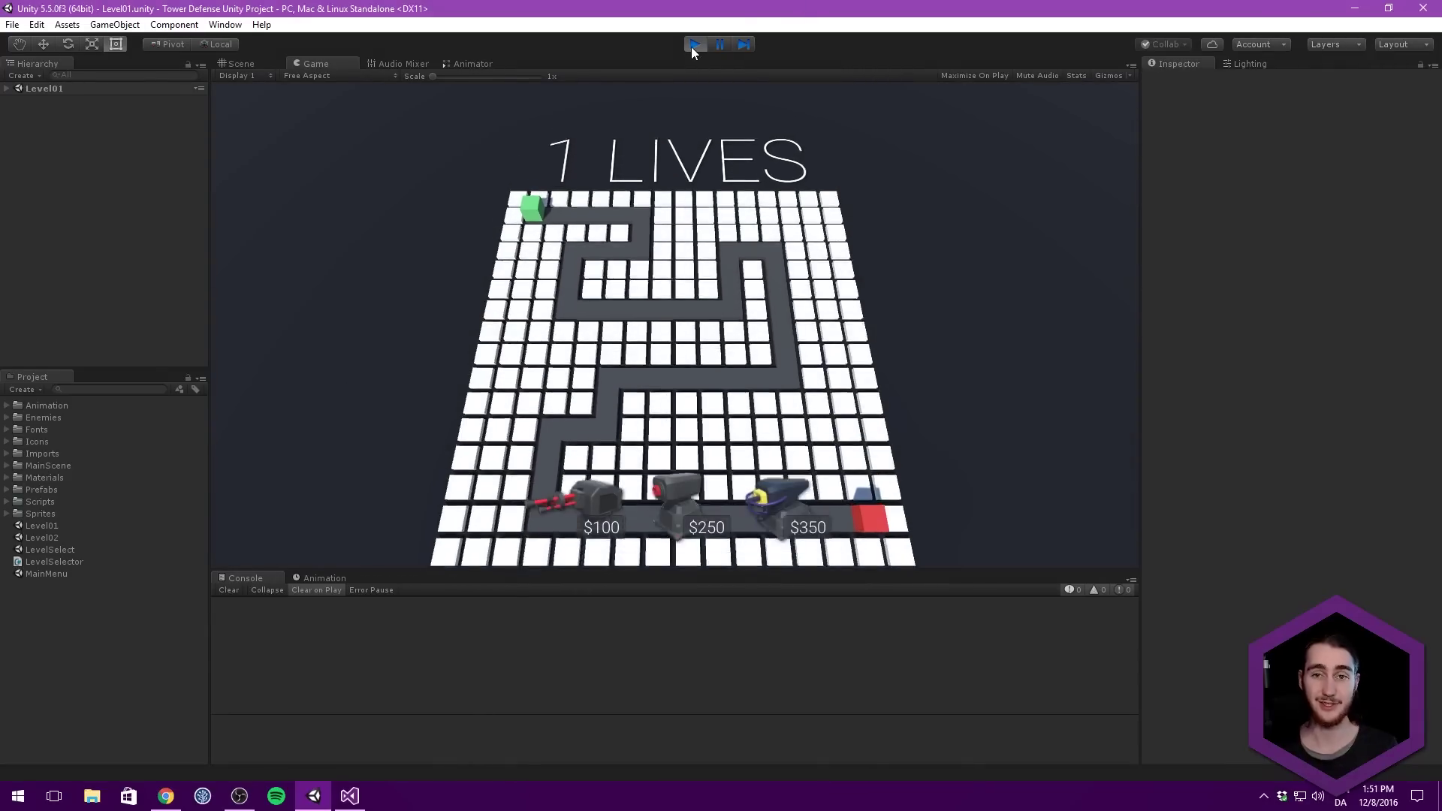
click(694, 44)
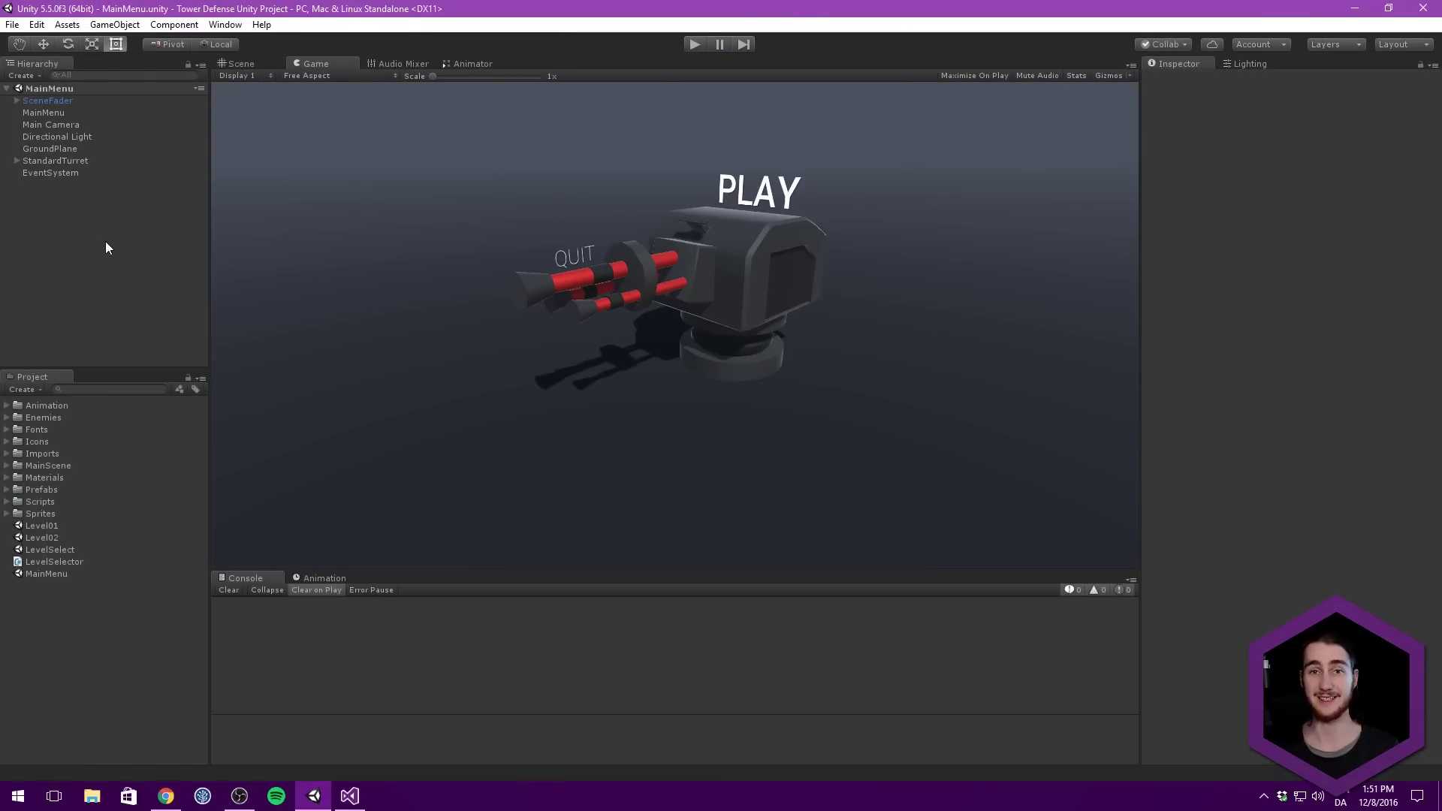
Open the LevelSelect scene, discarding the changes made to Level01.
double_click(84, 535)
click(84, 527)
double_click(84, 528)
double_click(82, 549)
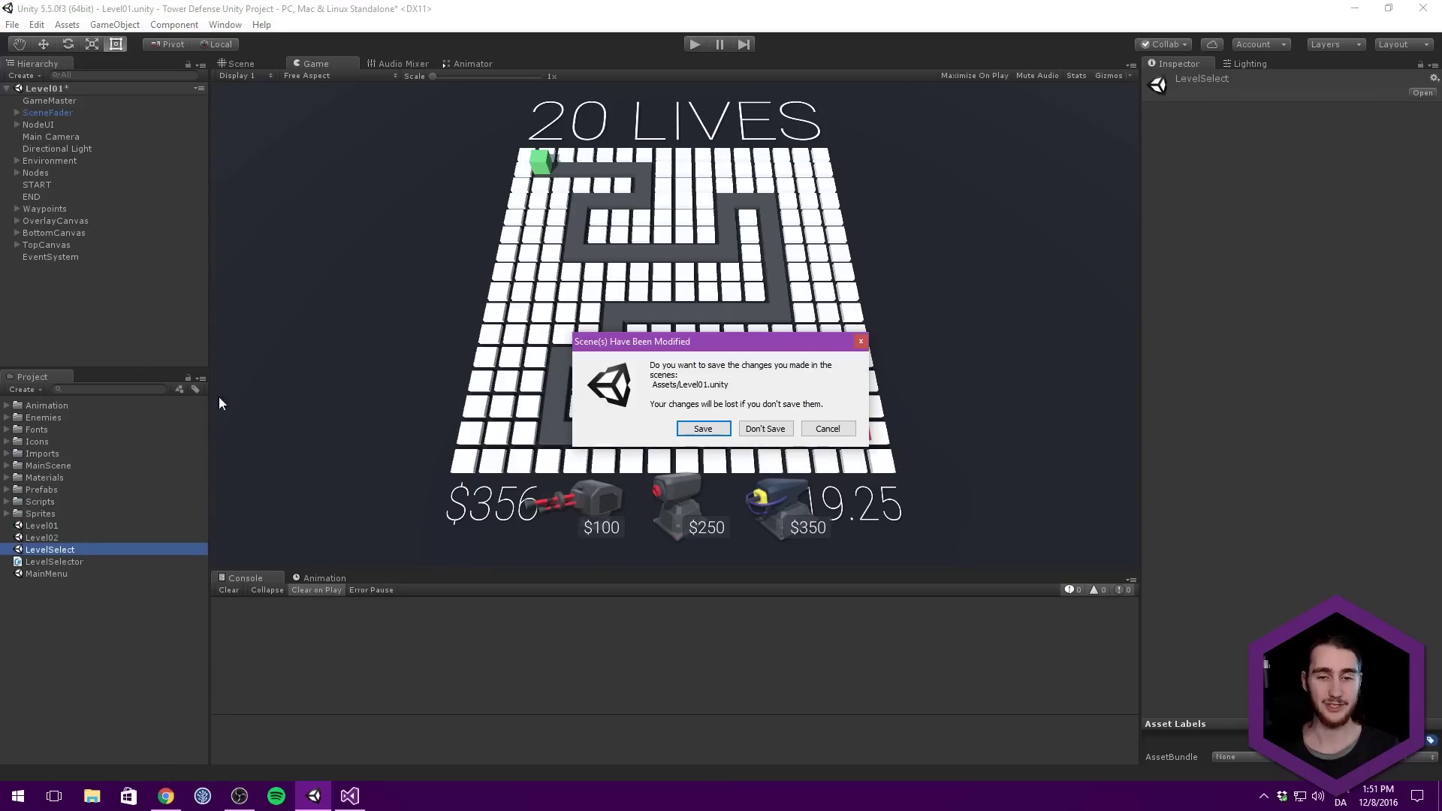
click(773, 426)
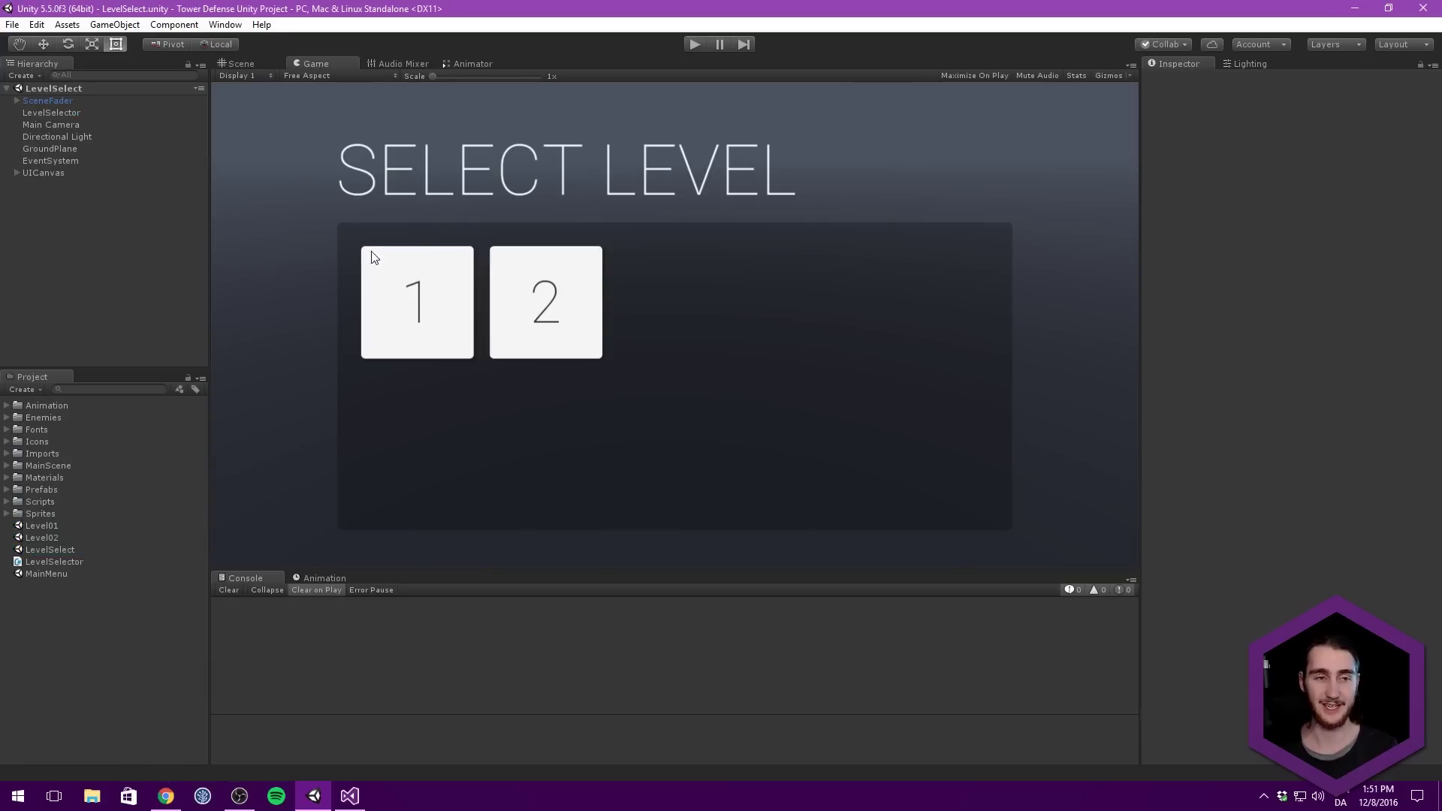
Select UICanvas and briefly run the LevelSelect scene to view its level buttons.
click(103, 175)
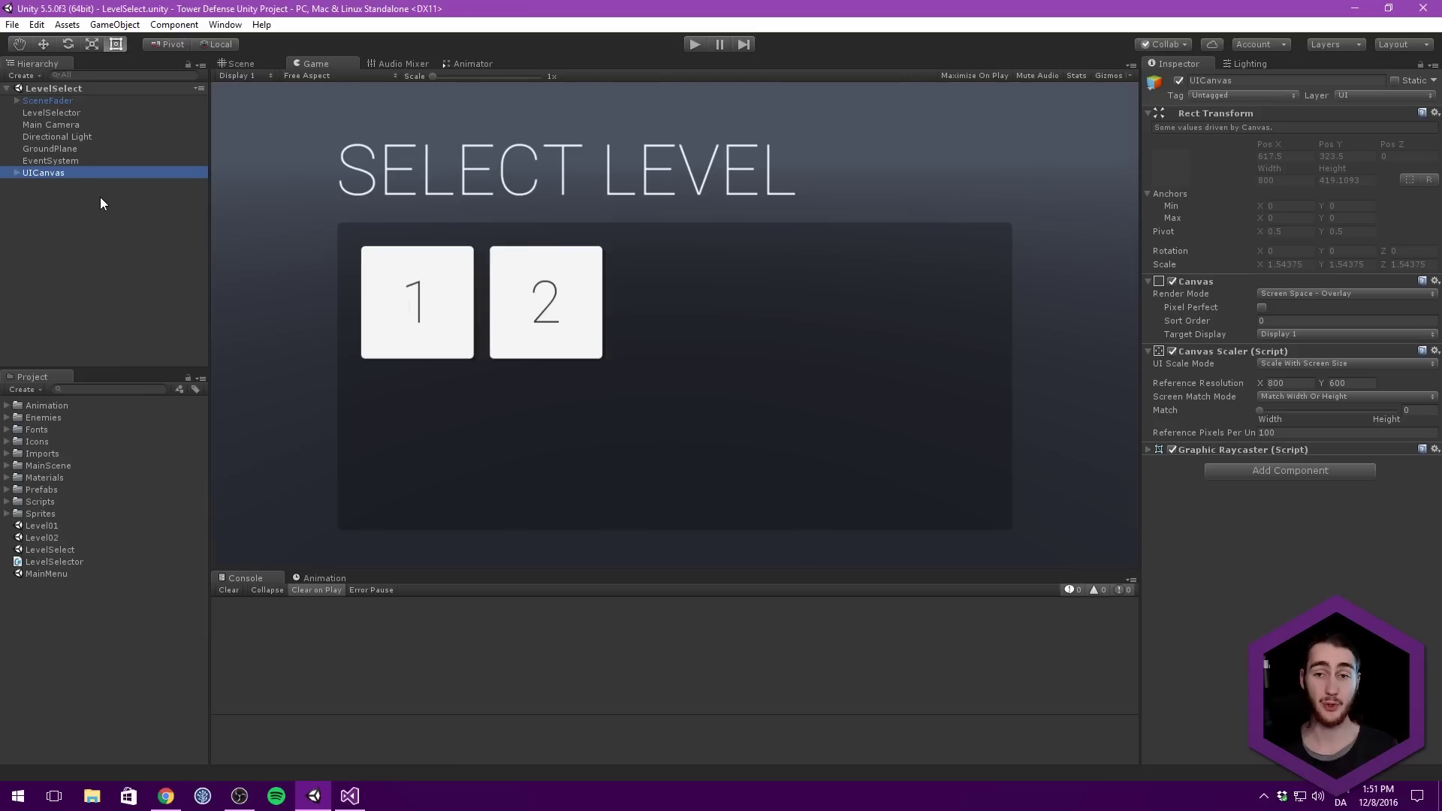
click(694, 44)
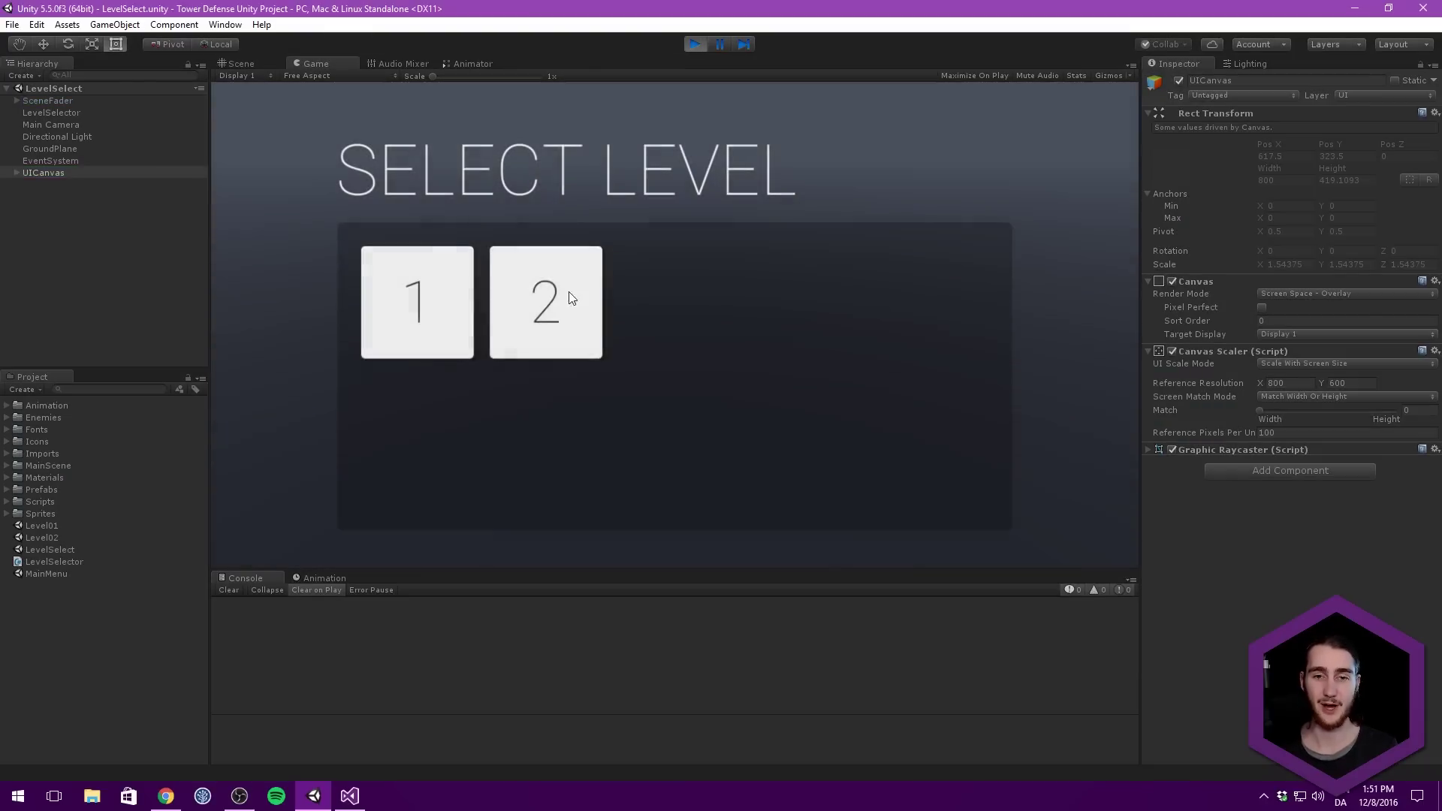
click(695, 44)
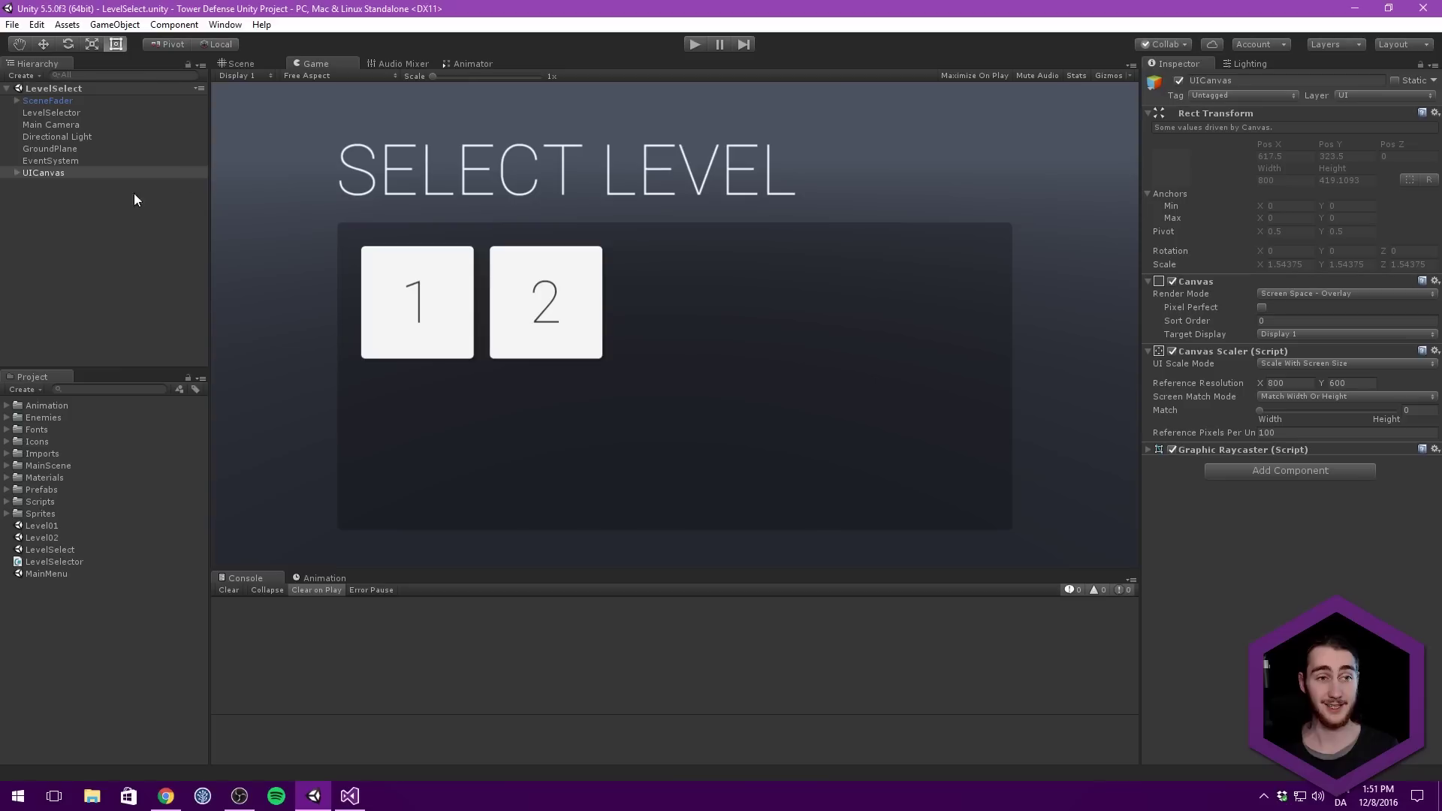
Expand UICanvas down to Content and duplicate LevelButton (1) ten times to create LevelButton (2) through LevelButton (11).
click(16, 164)
click(16, 173)
click(67, 197)
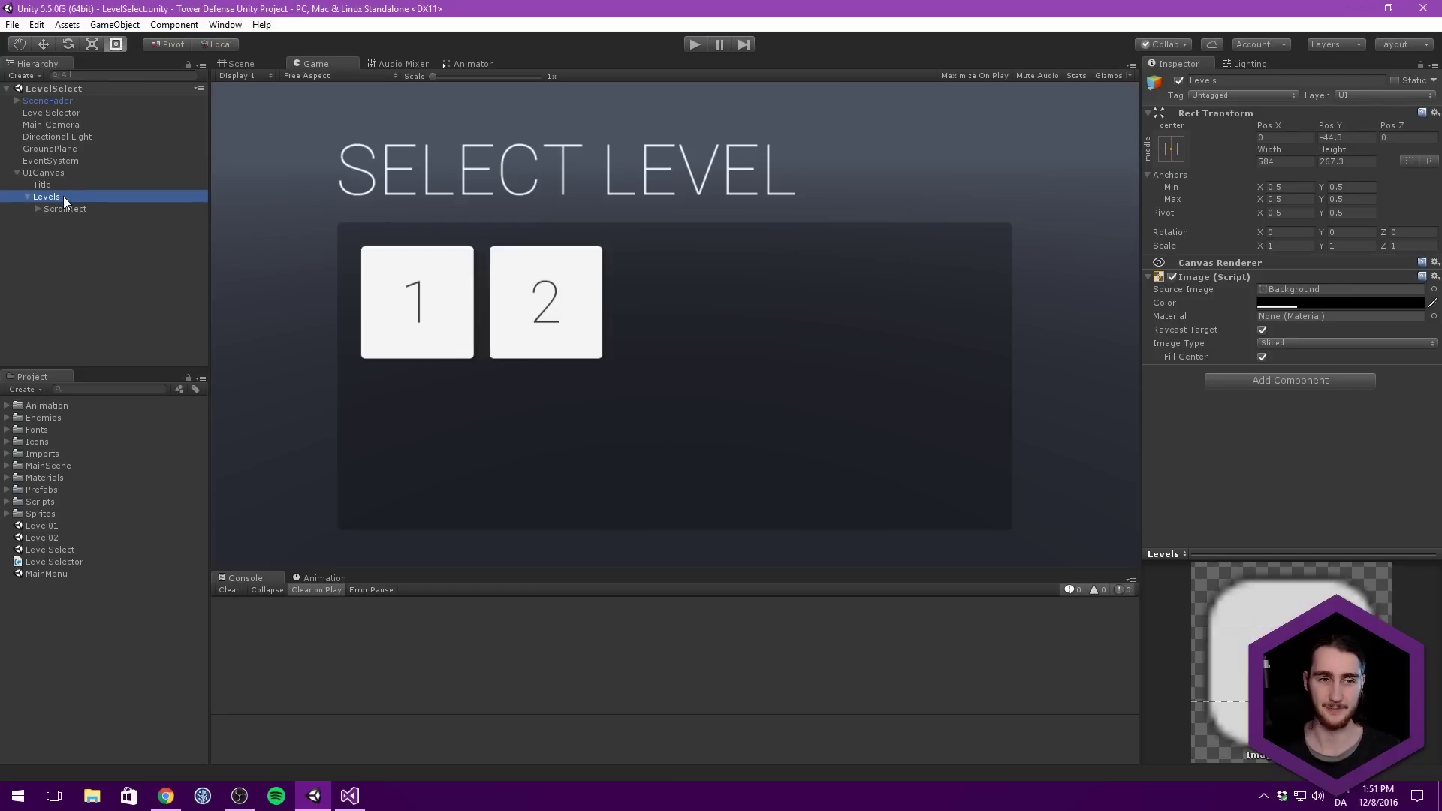
key(Right)
key(Down)
key(Right)
key(Down)
key(Right)
key(Down)
key(Down)
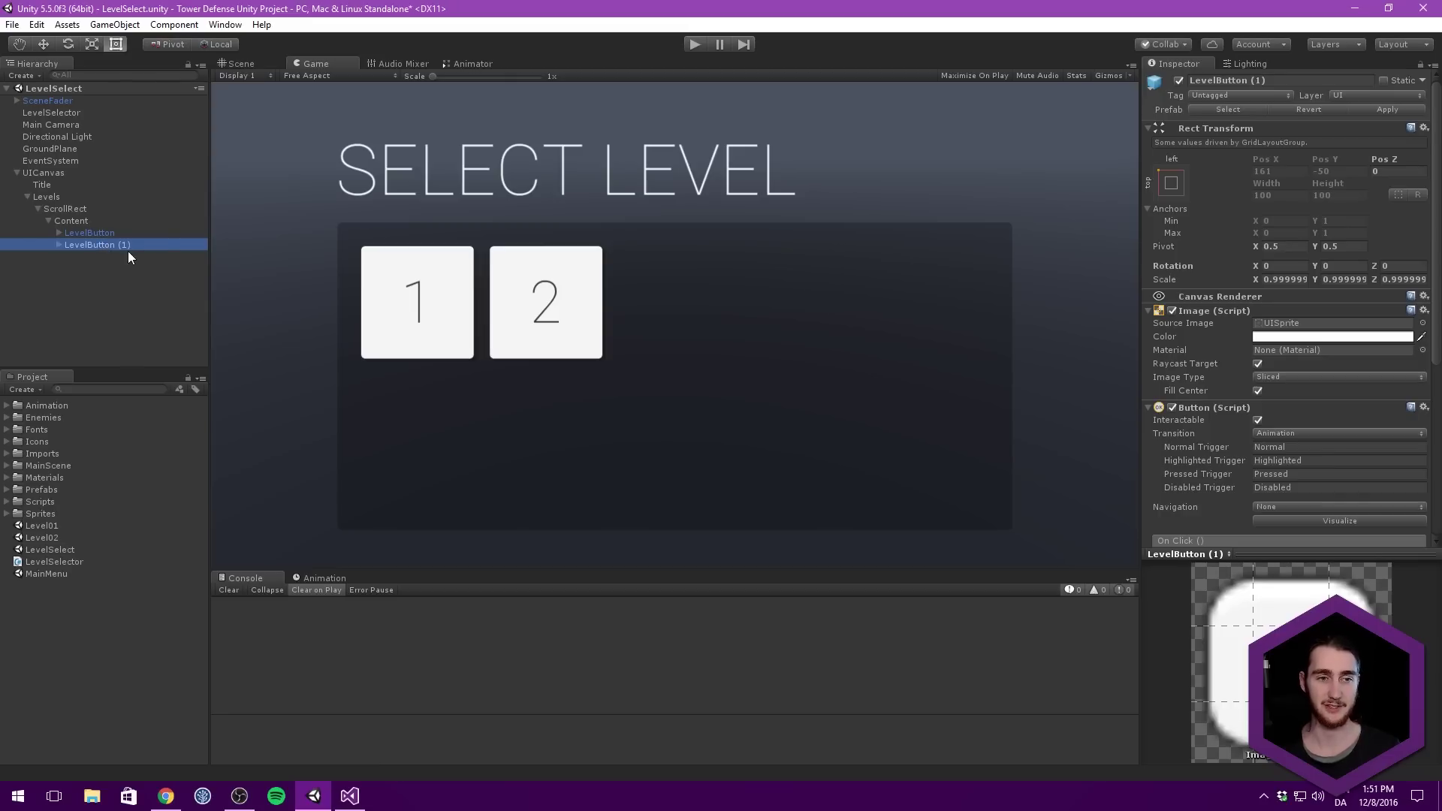
key(ctrl+d)
key(ctrl+d)
key(ctrl+d)
key(ctrl+d)
key(ctrl+d)
key(ctrl+d)
key(ctrl+d)
key(ctrl+d)
key(ctrl+d)
key(ctrl+d)
Add a UI Scrollbar as a child of the Levels object in the LevelSelect scene.
click(81, 220)
click(67, 209)
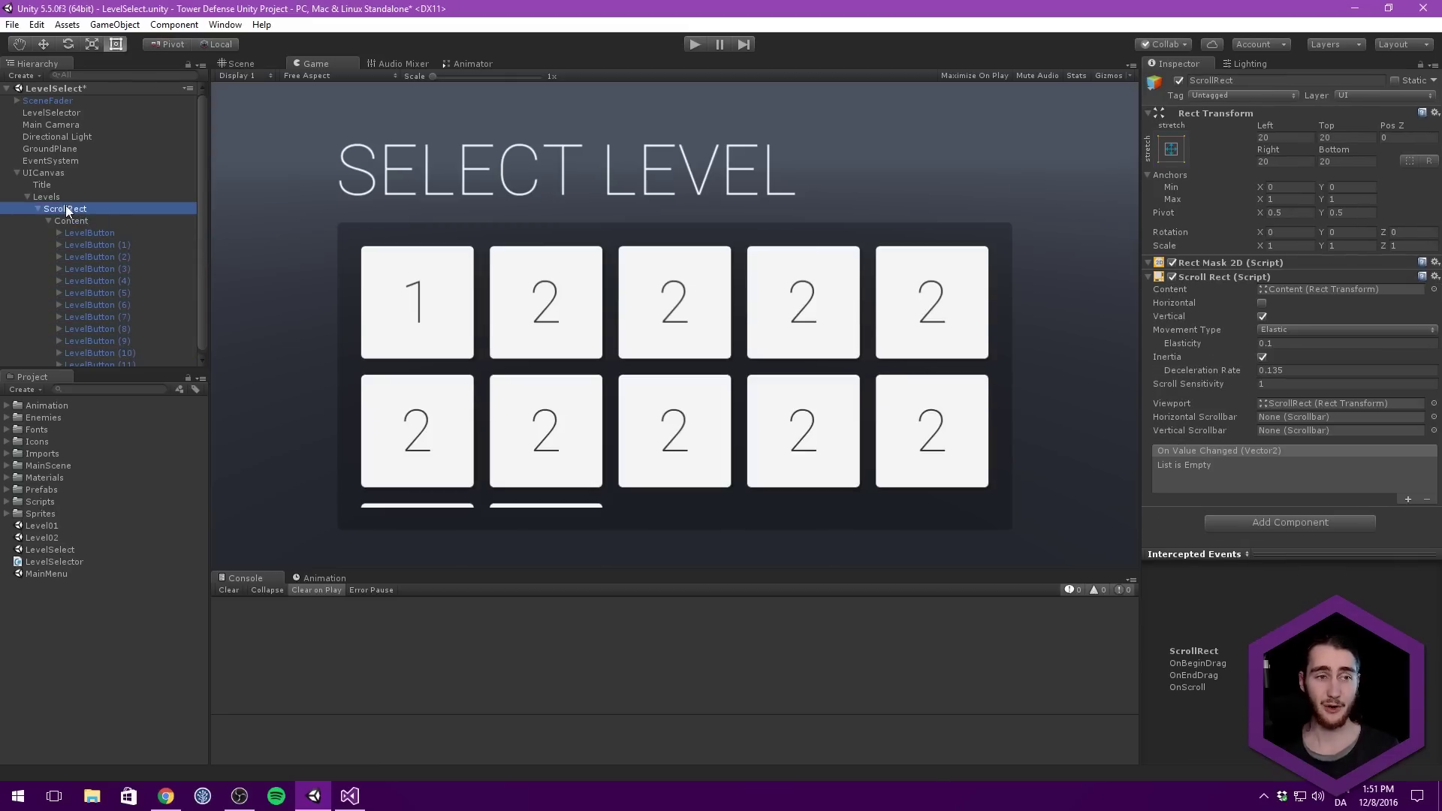
click(43, 197)
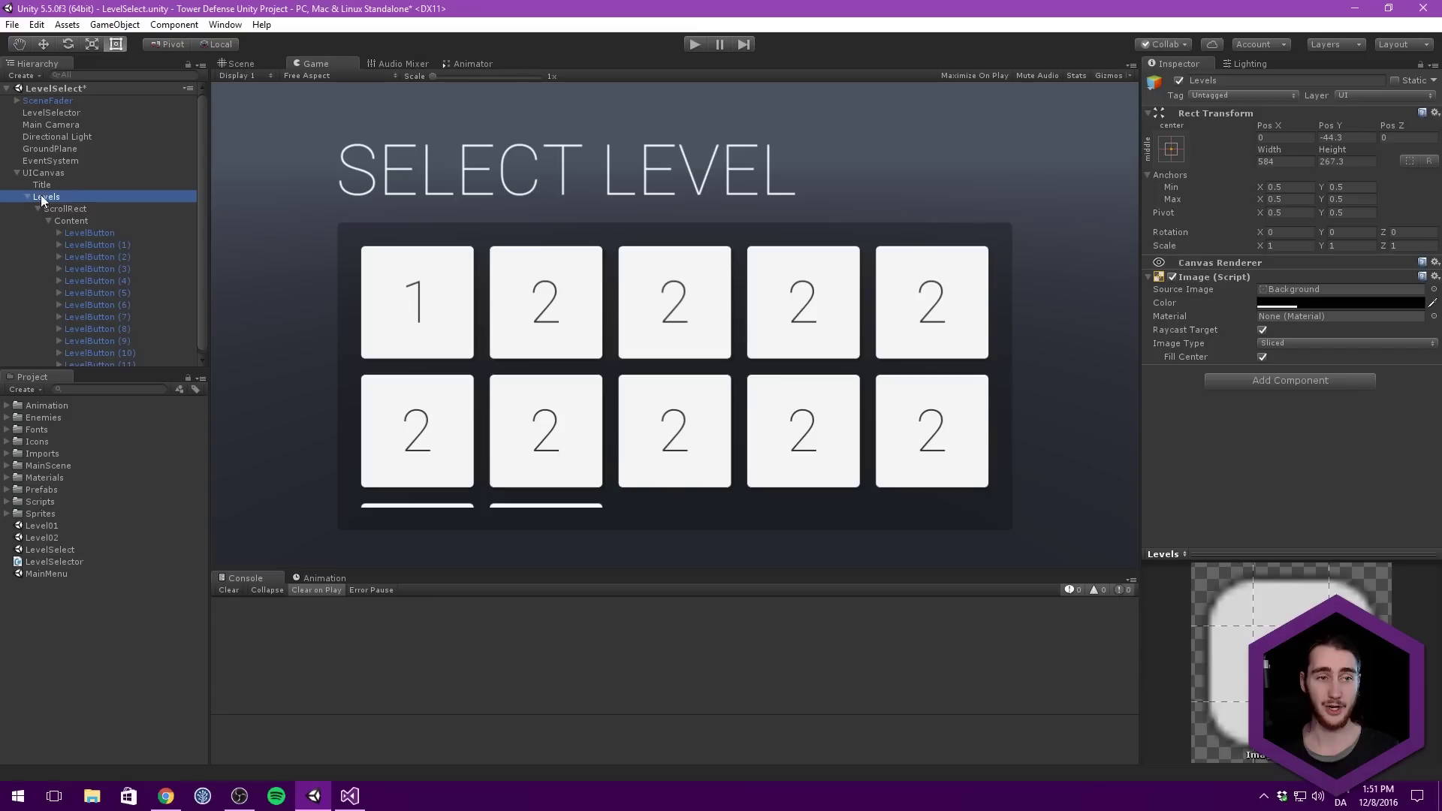
click(240, 63)
scroll(503, 220, down, 5)
scroll(641, 253, up, 4)
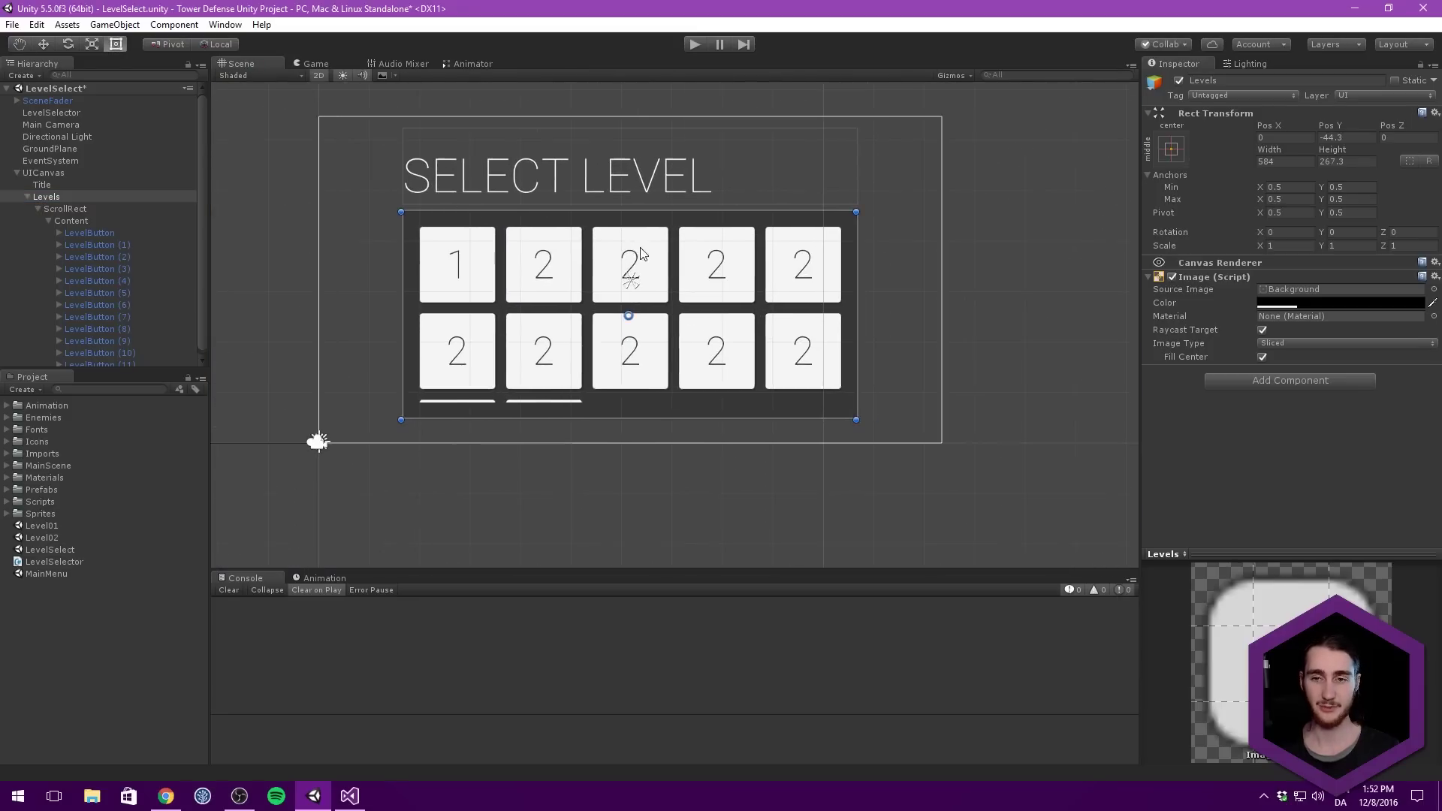
scroll(640, 253, up, 1)
right_click(81, 197)
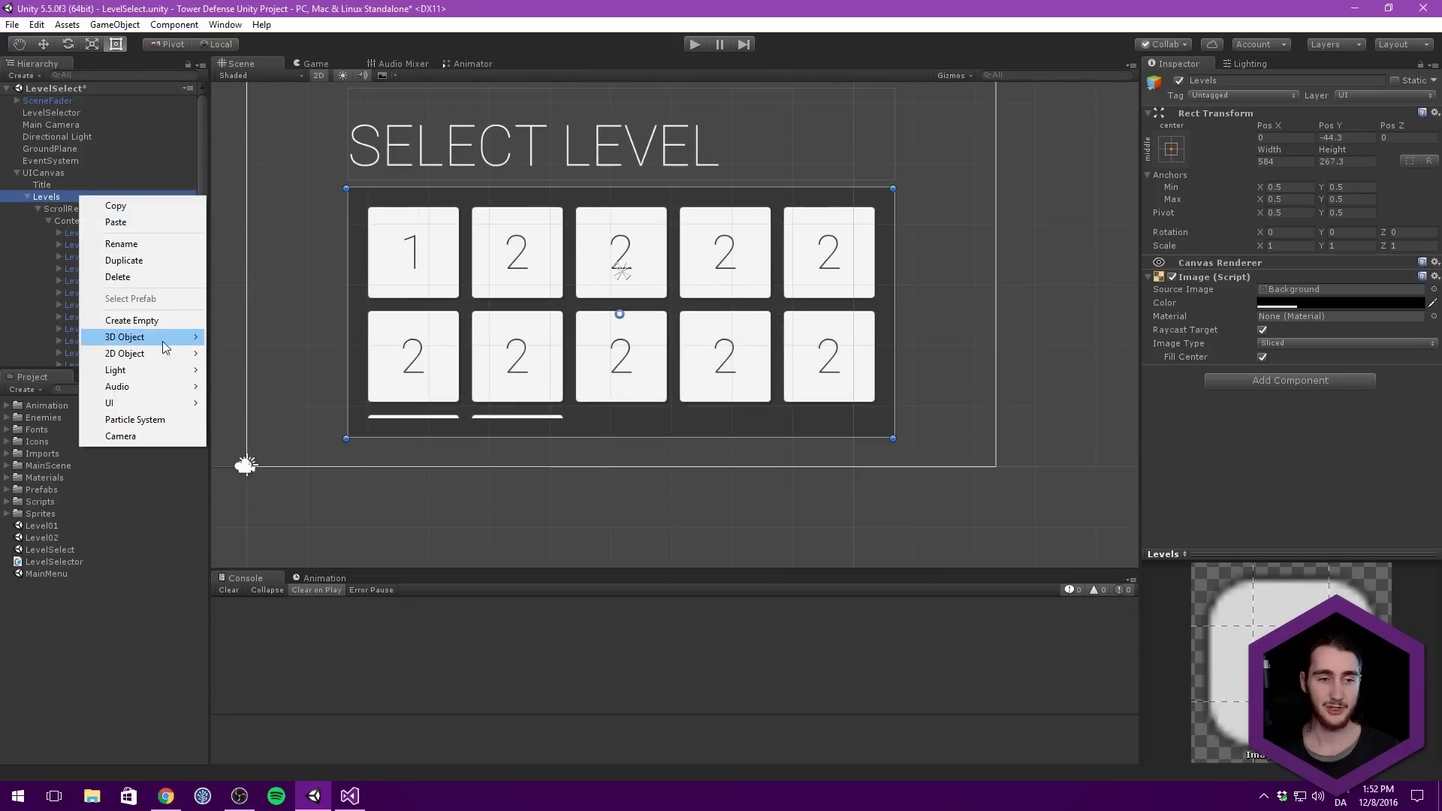
mouse_move(162, 404)
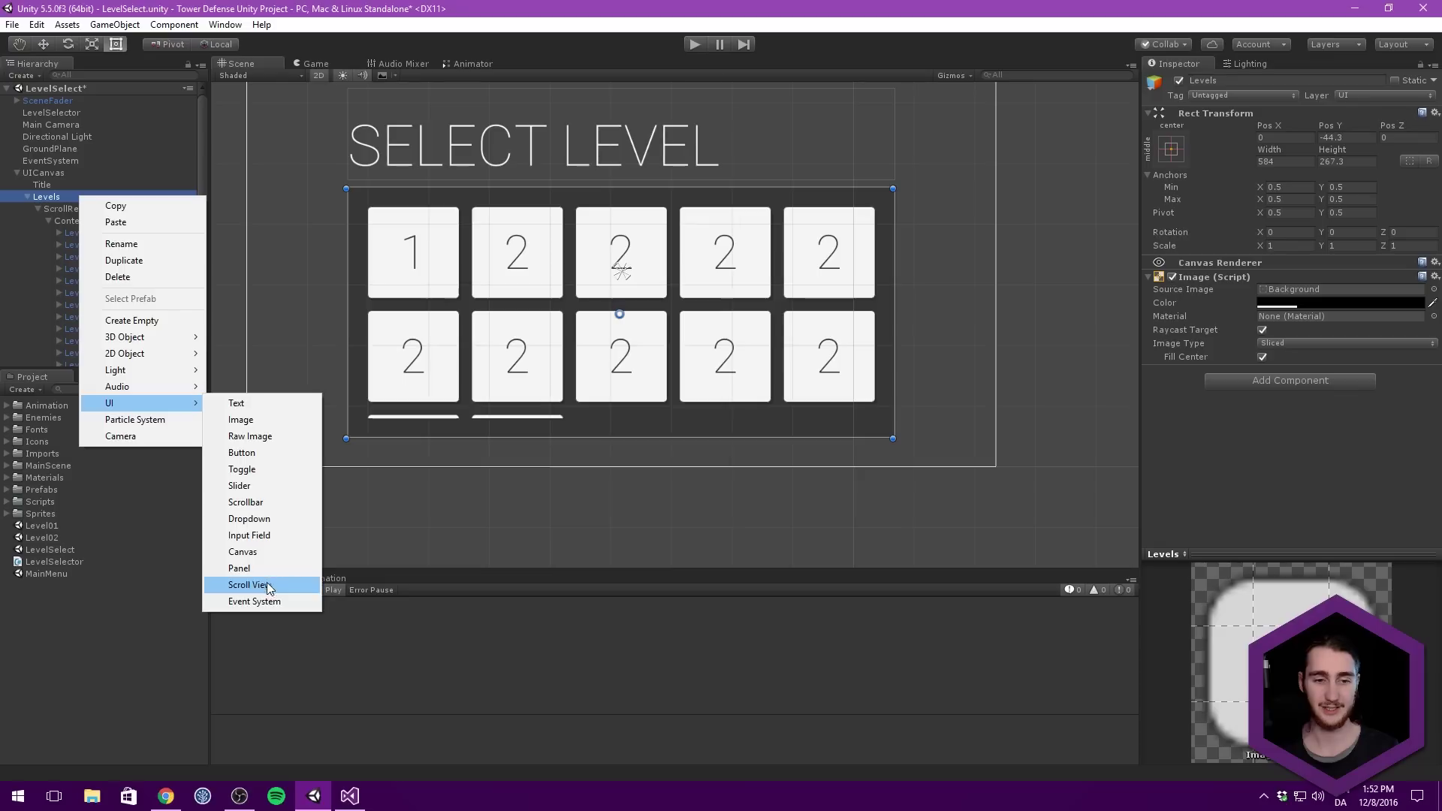
click(266, 502)
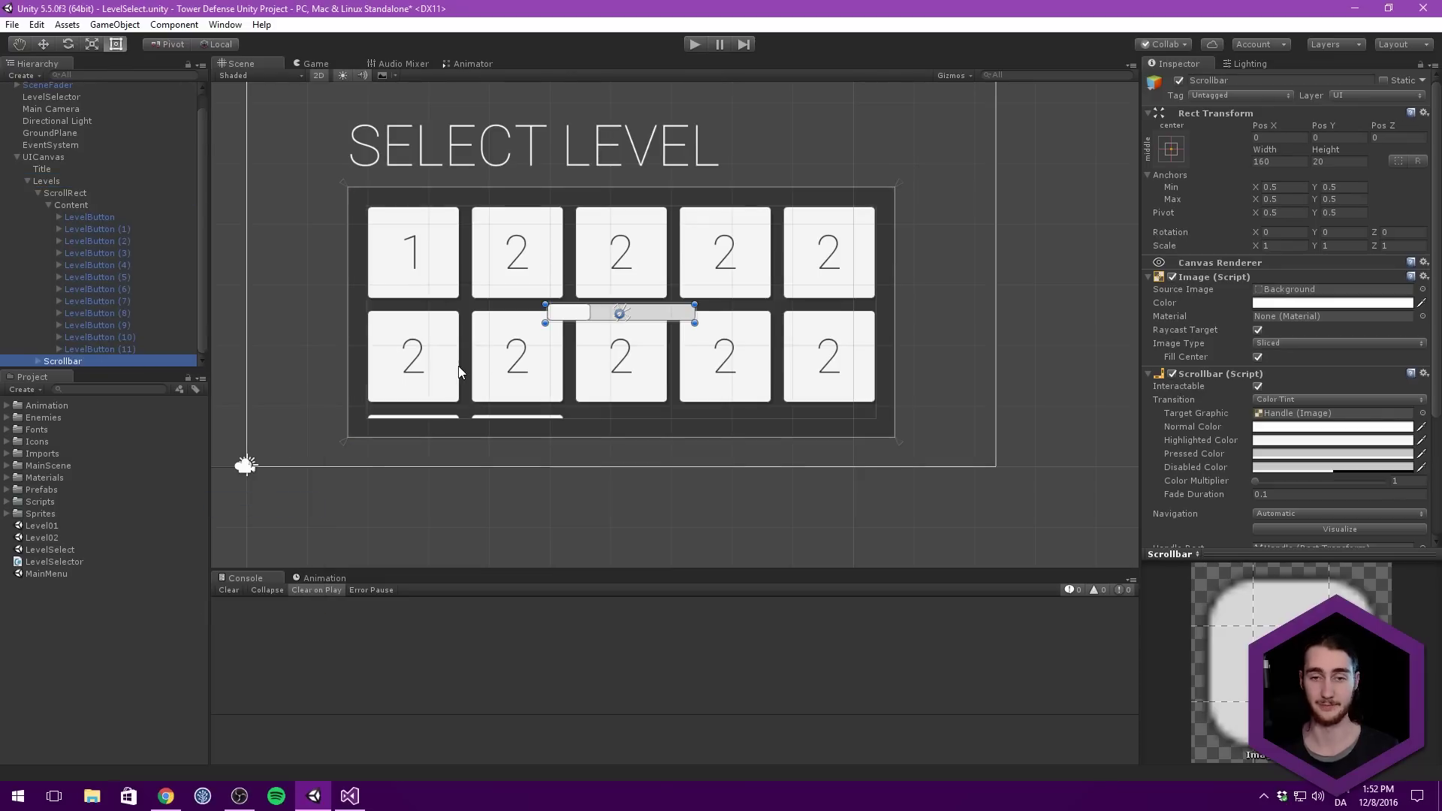
Set the new Scrollbar's direction to Bottom To Top so that it runs vertically.
scroll(460, 371, down, 3)
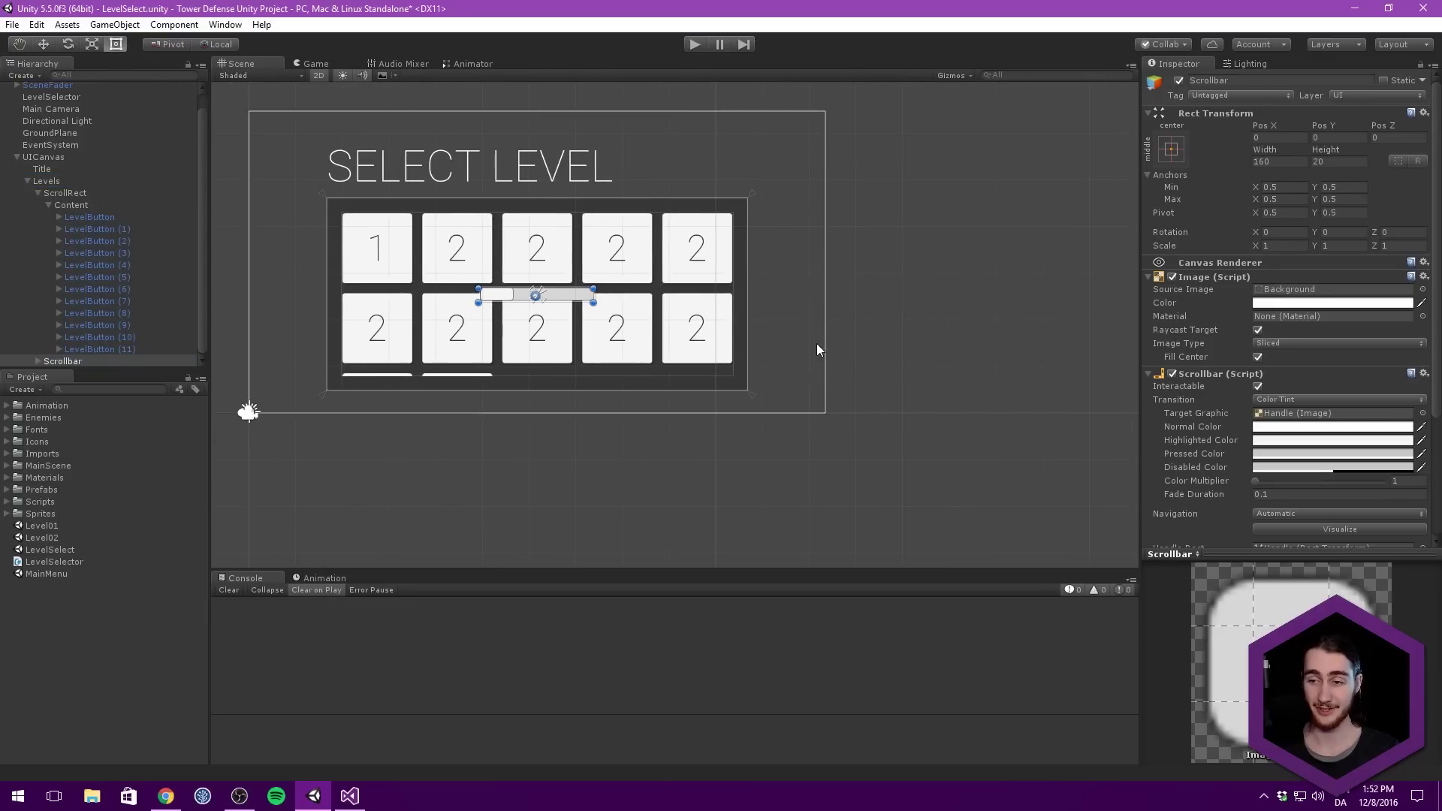
scroll(1227, 328, down, 4)
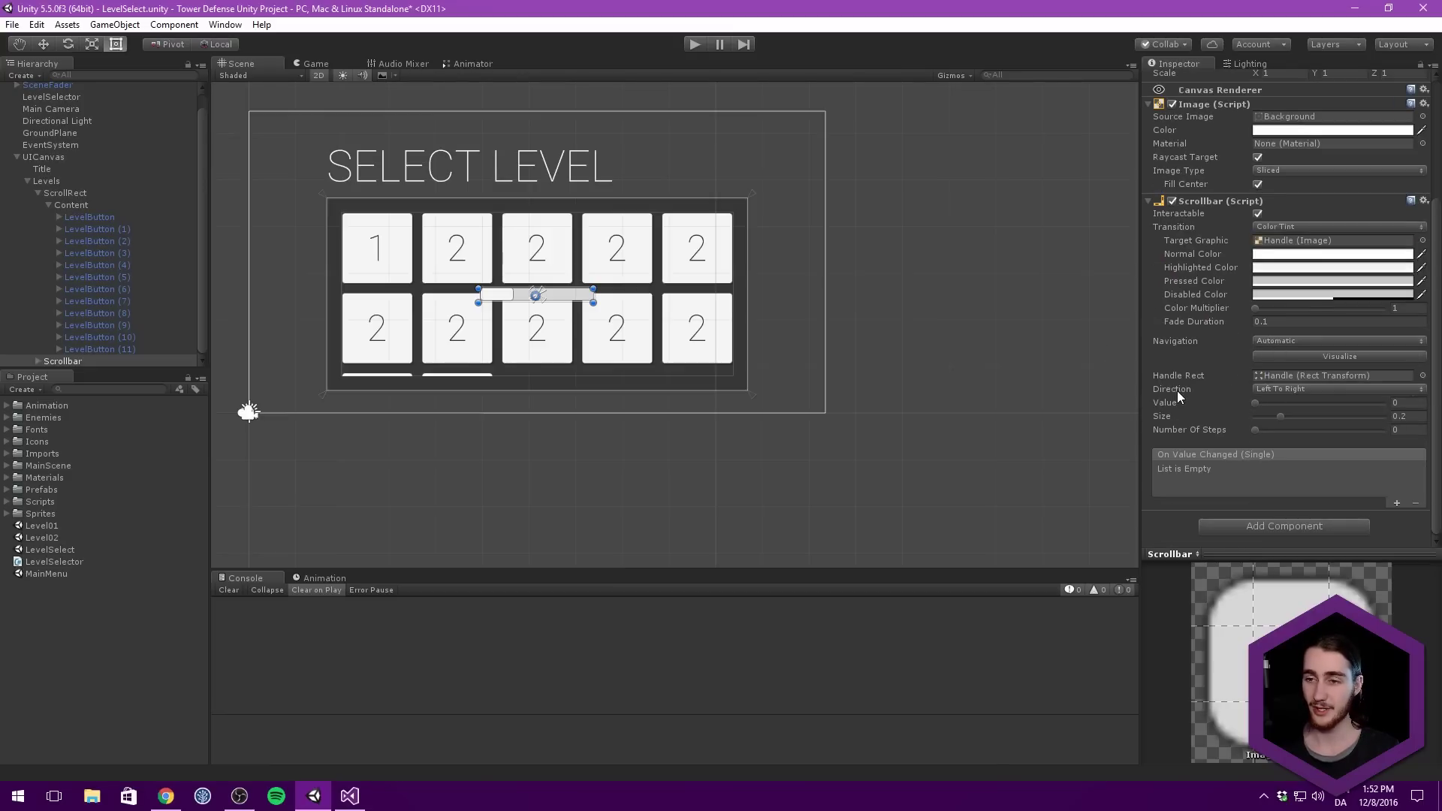
click(1309, 389)
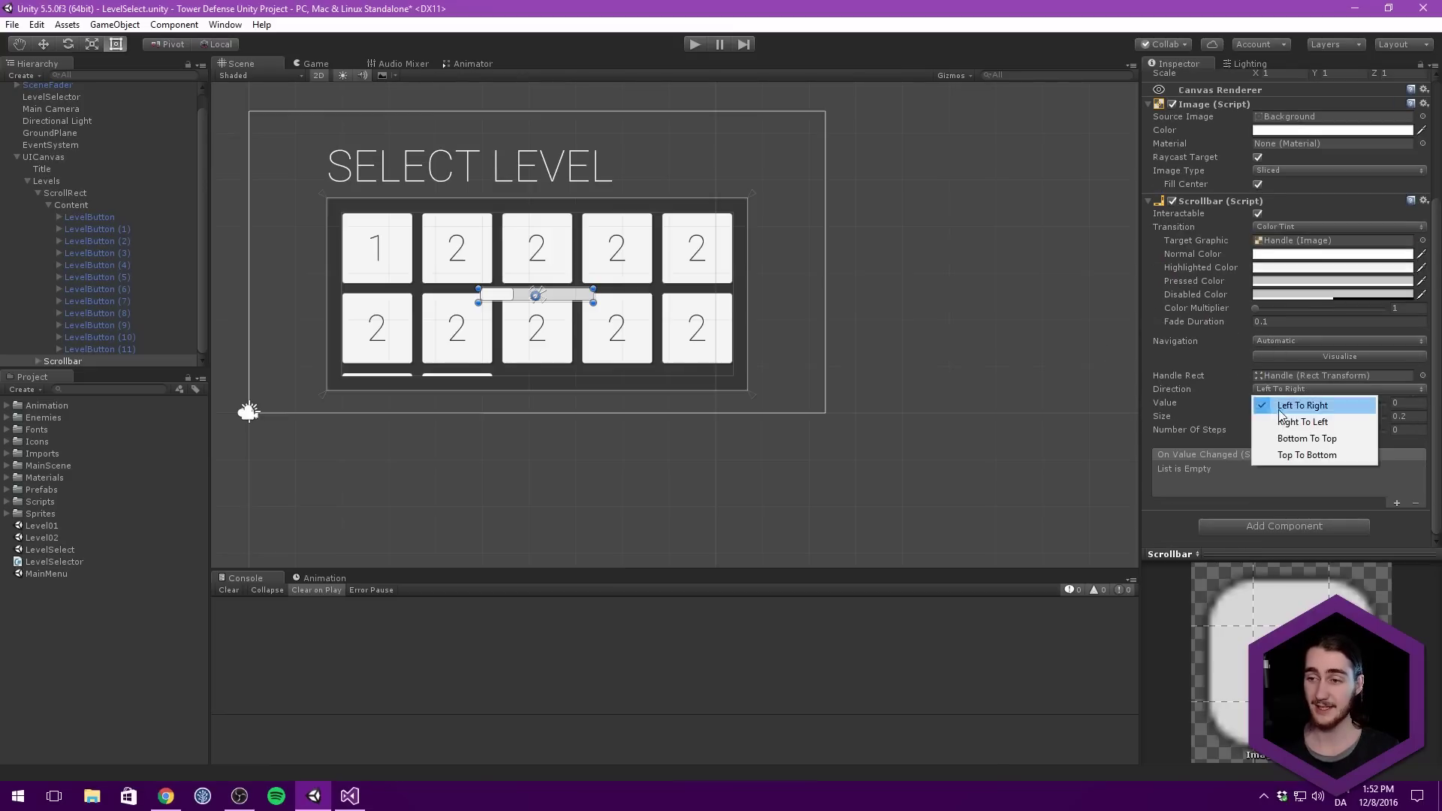
click(1306, 438)
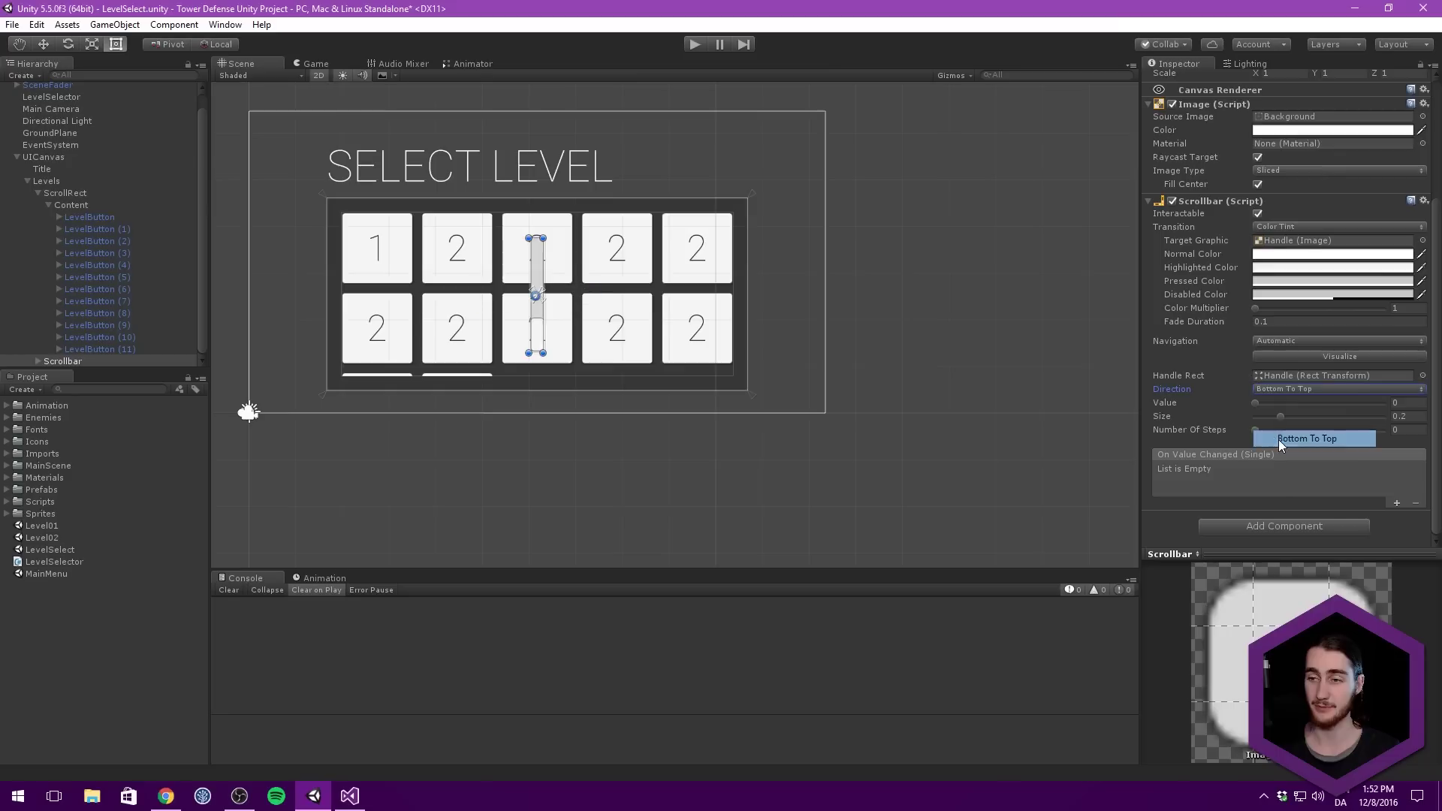
Place the Scrollbar just outside the Levels panel's right edge and stretch it to the panel's full height of about 267.
scroll(698, 308, up, 3)
middle_drag(581, 284, 649, 284)
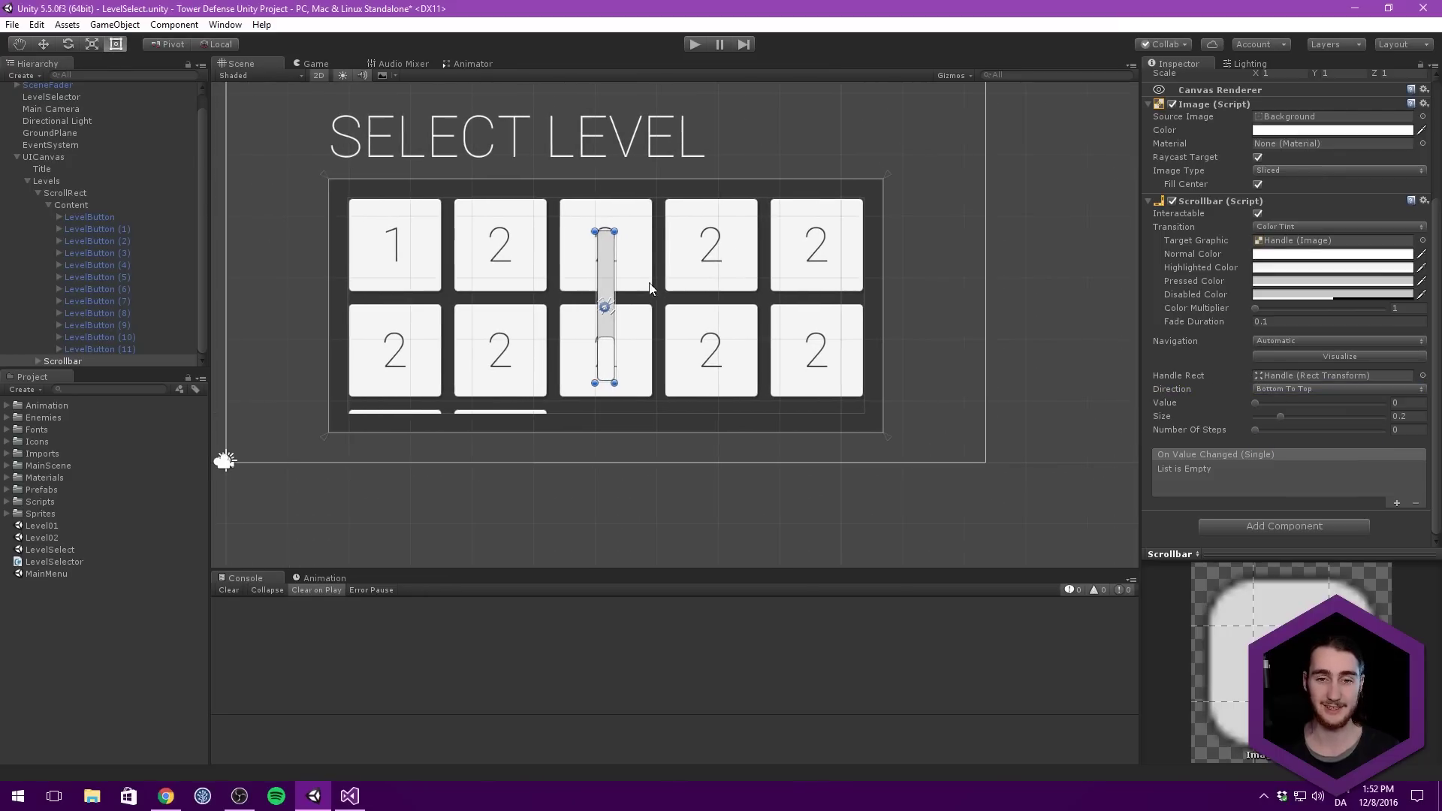
drag(628, 248, 901, 201)
click(348, 66)
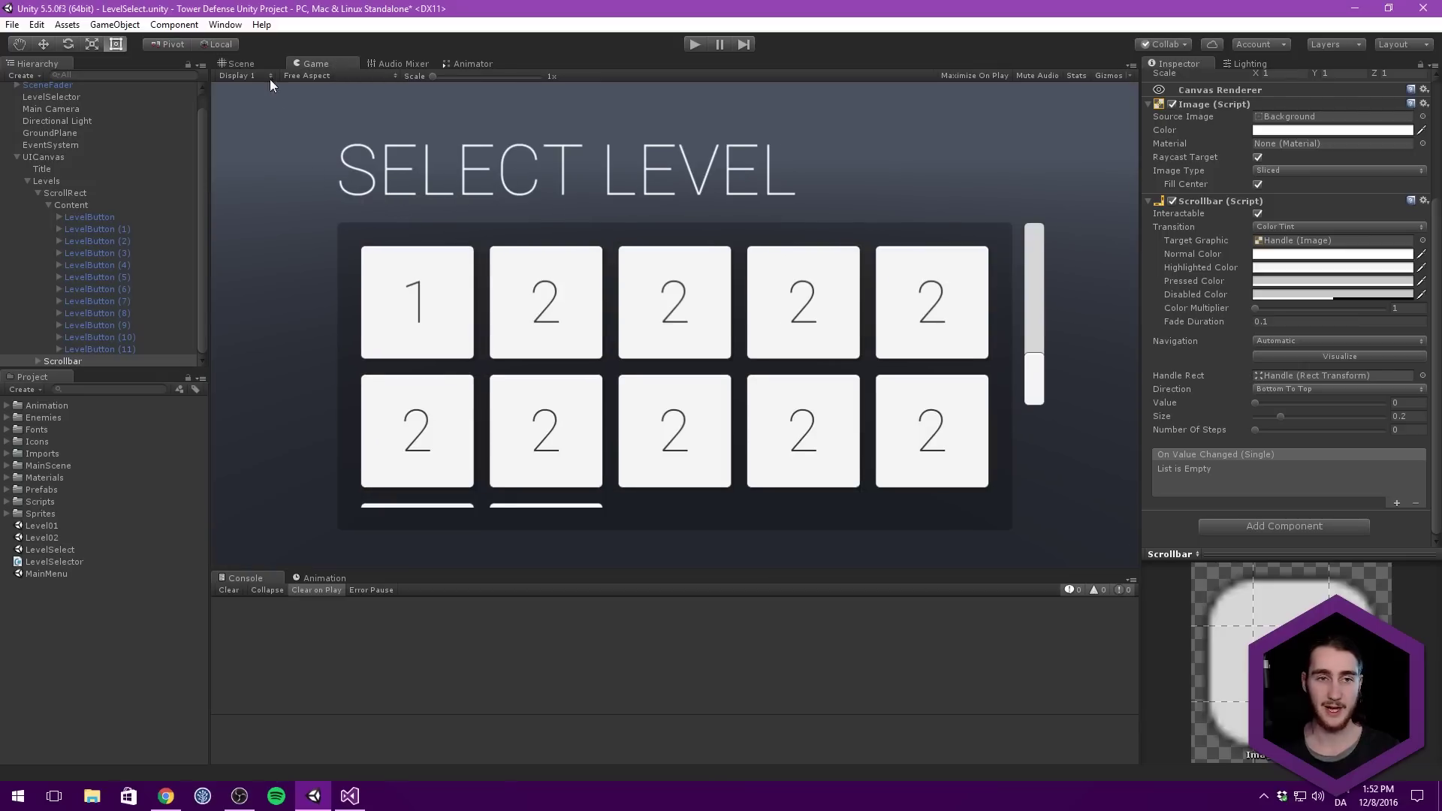
click(241, 63)
drag(894, 332, 895, 432)
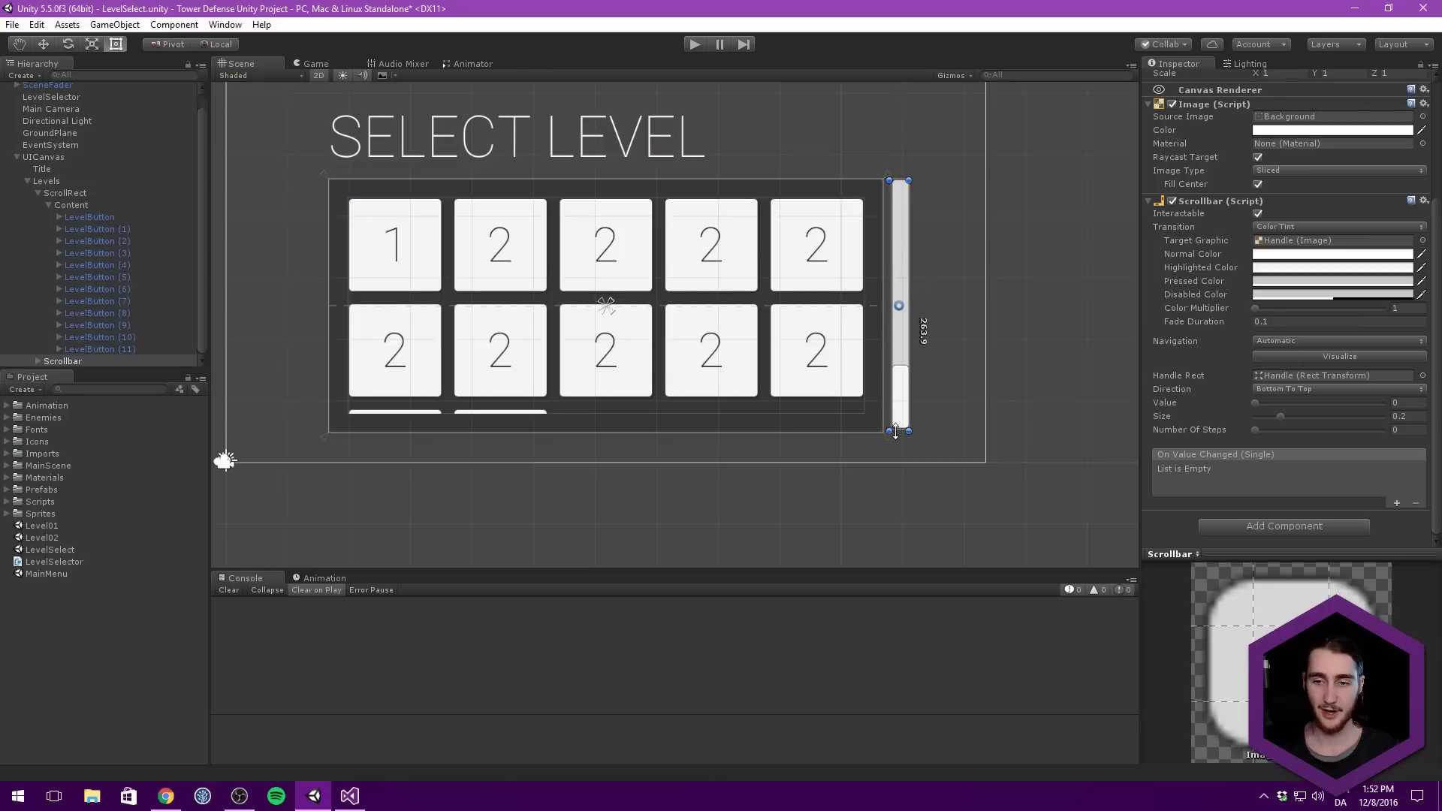
click(315, 64)
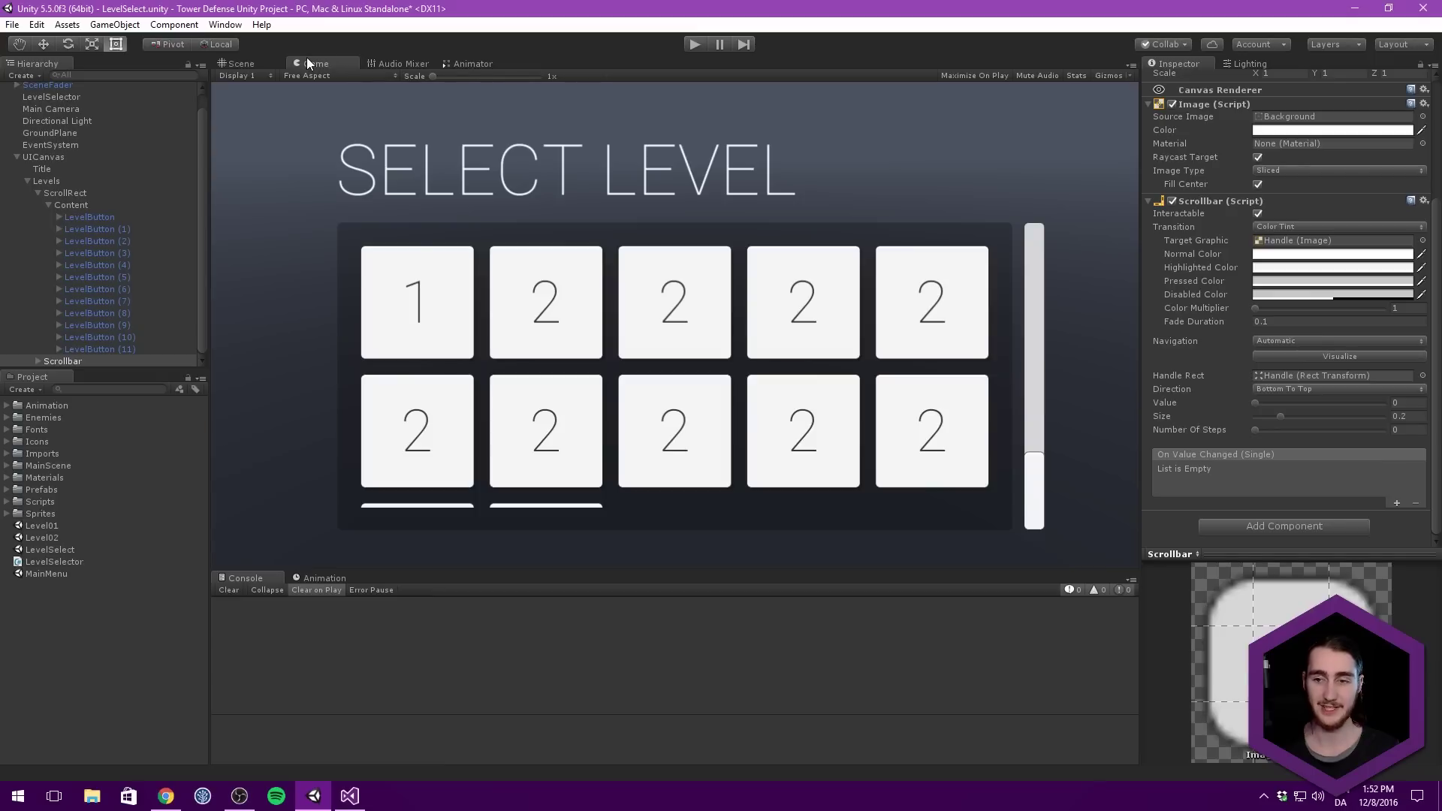
click(260, 63)
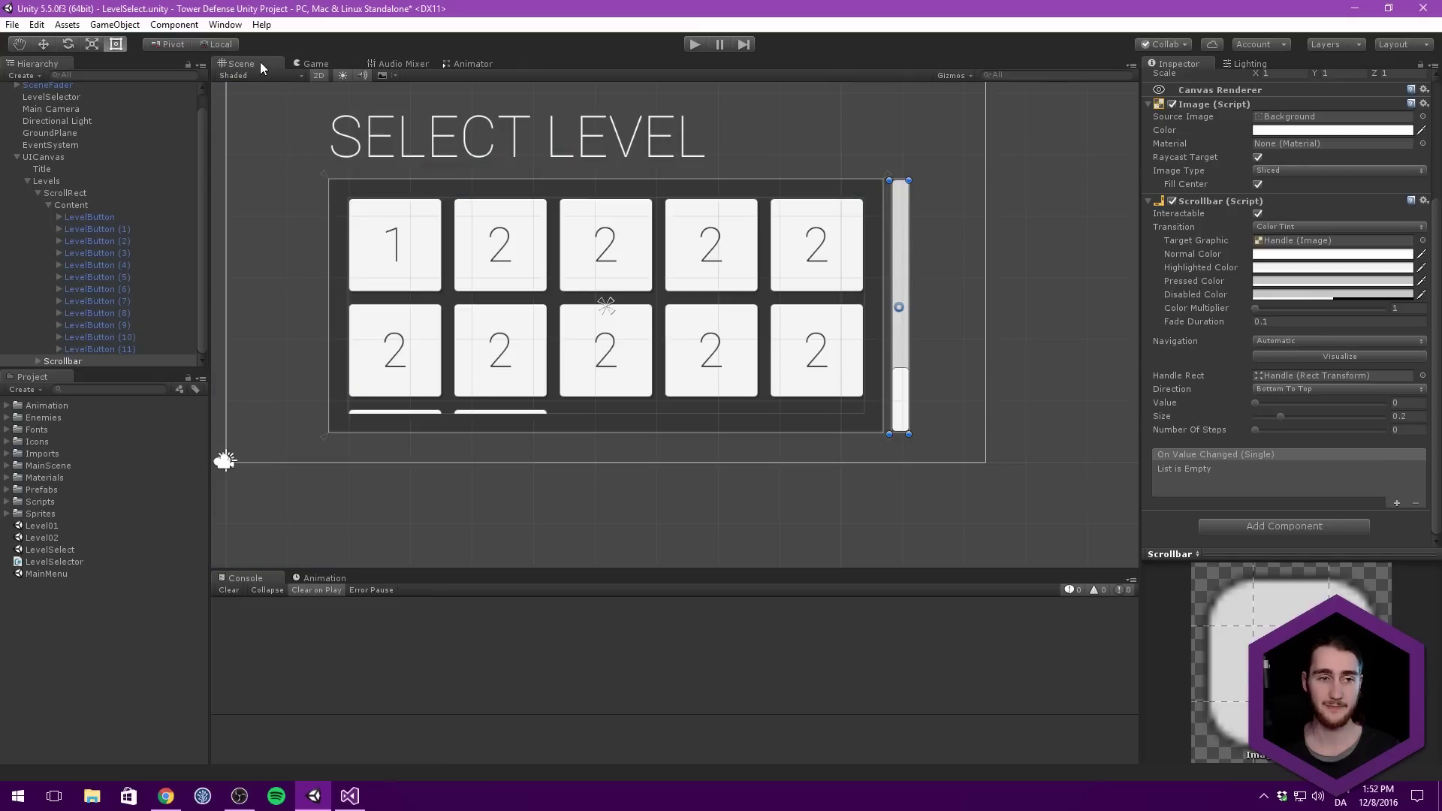
Assign the Scrollbar as the vertical scrollbar of the ScrollRect object.
click(93, 193)
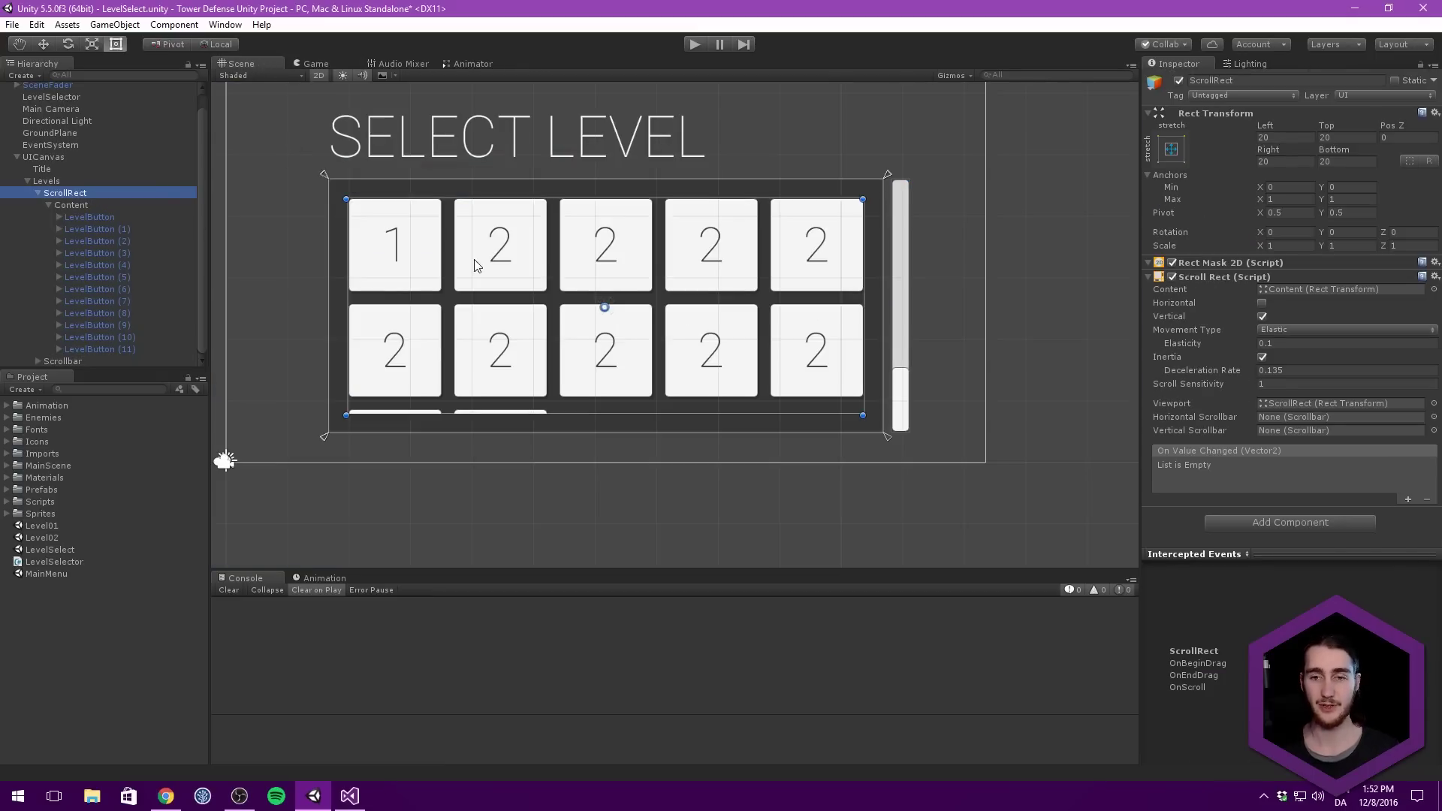
drag(89, 363, 1283, 434)
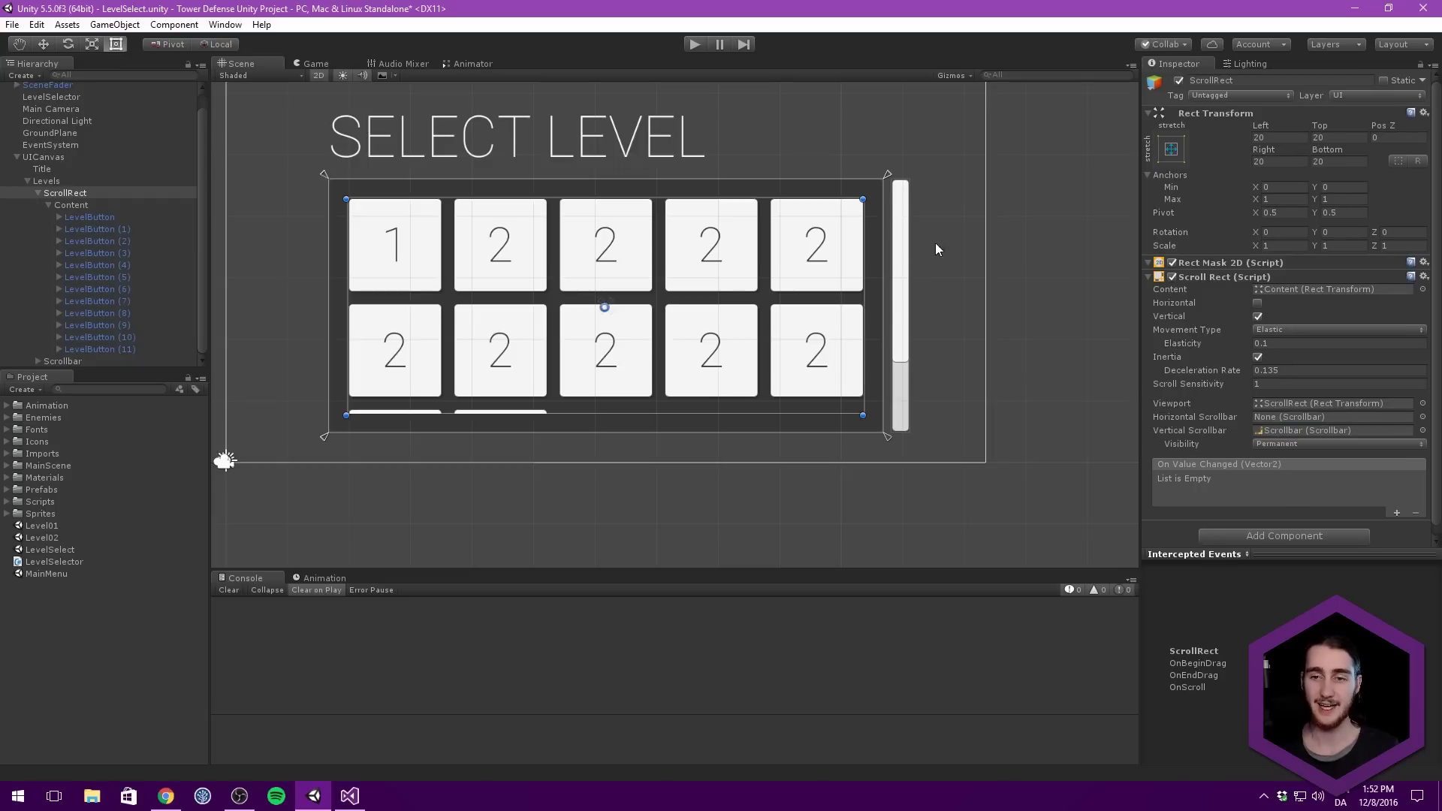
middle_drag(853, 210, 940, 183)
middle_drag(888, 232, 719, 89)
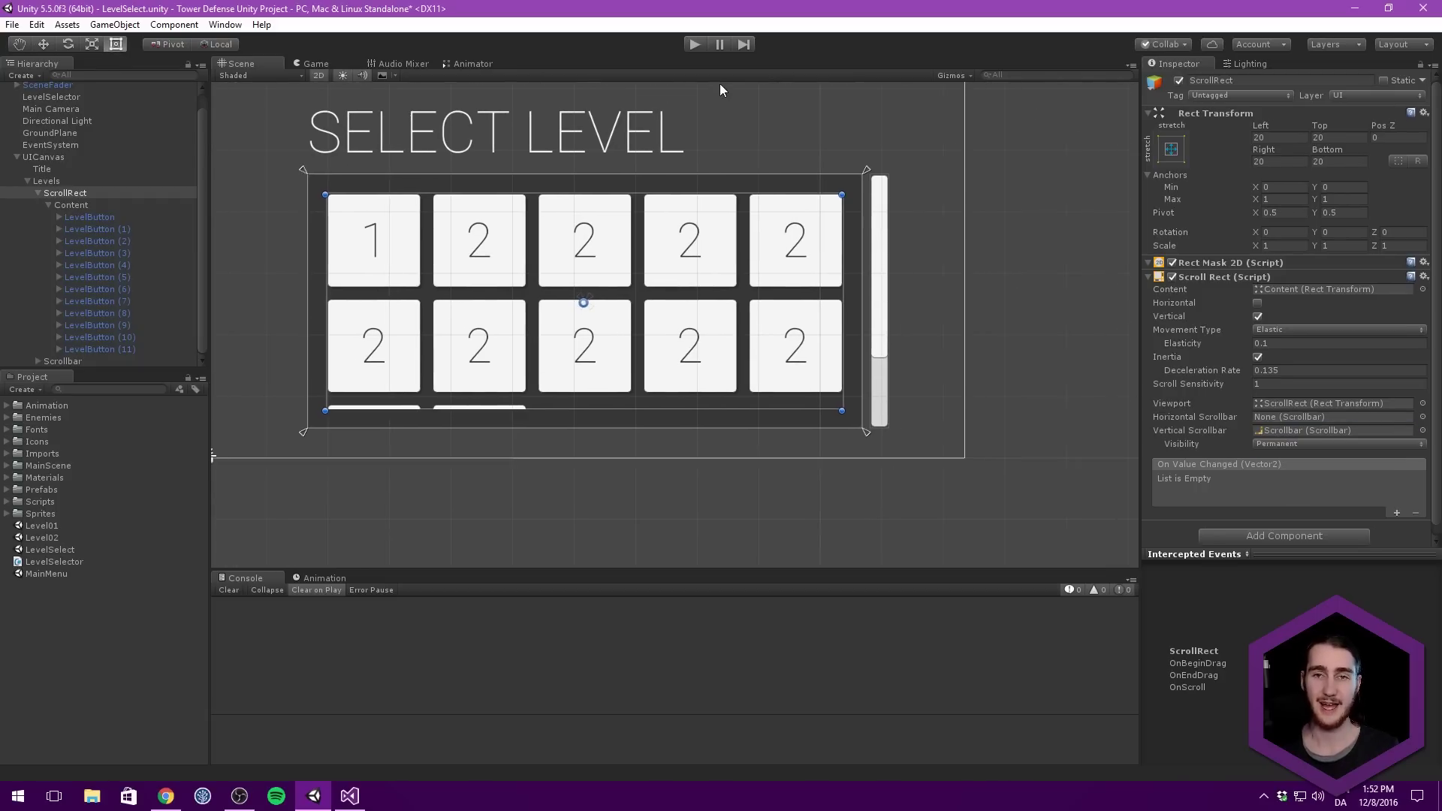
Play-test scrolling the level buttons with the scrollbar and by dragging the content, and stop the game.
click(695, 44)
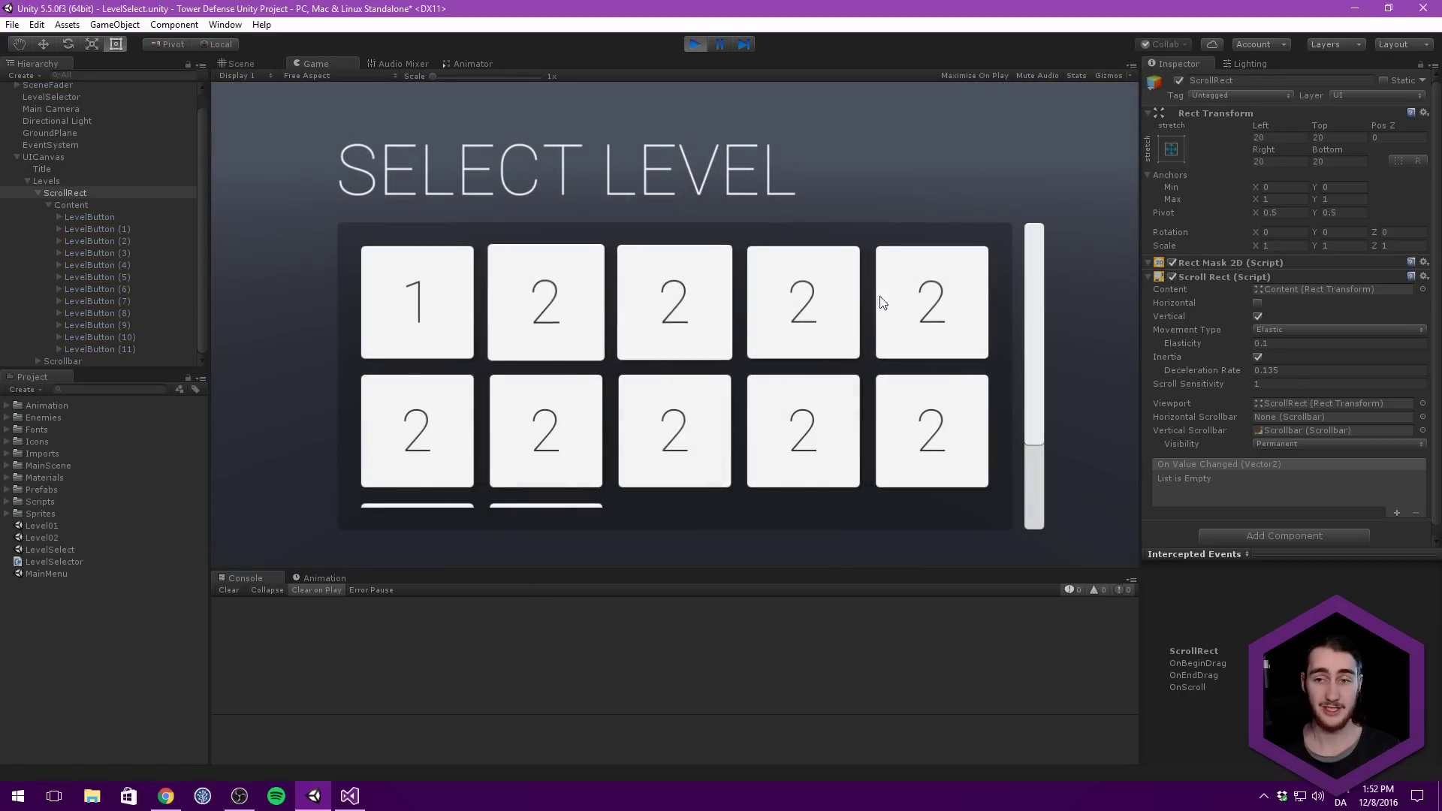
drag(1037, 257, 798, 363)
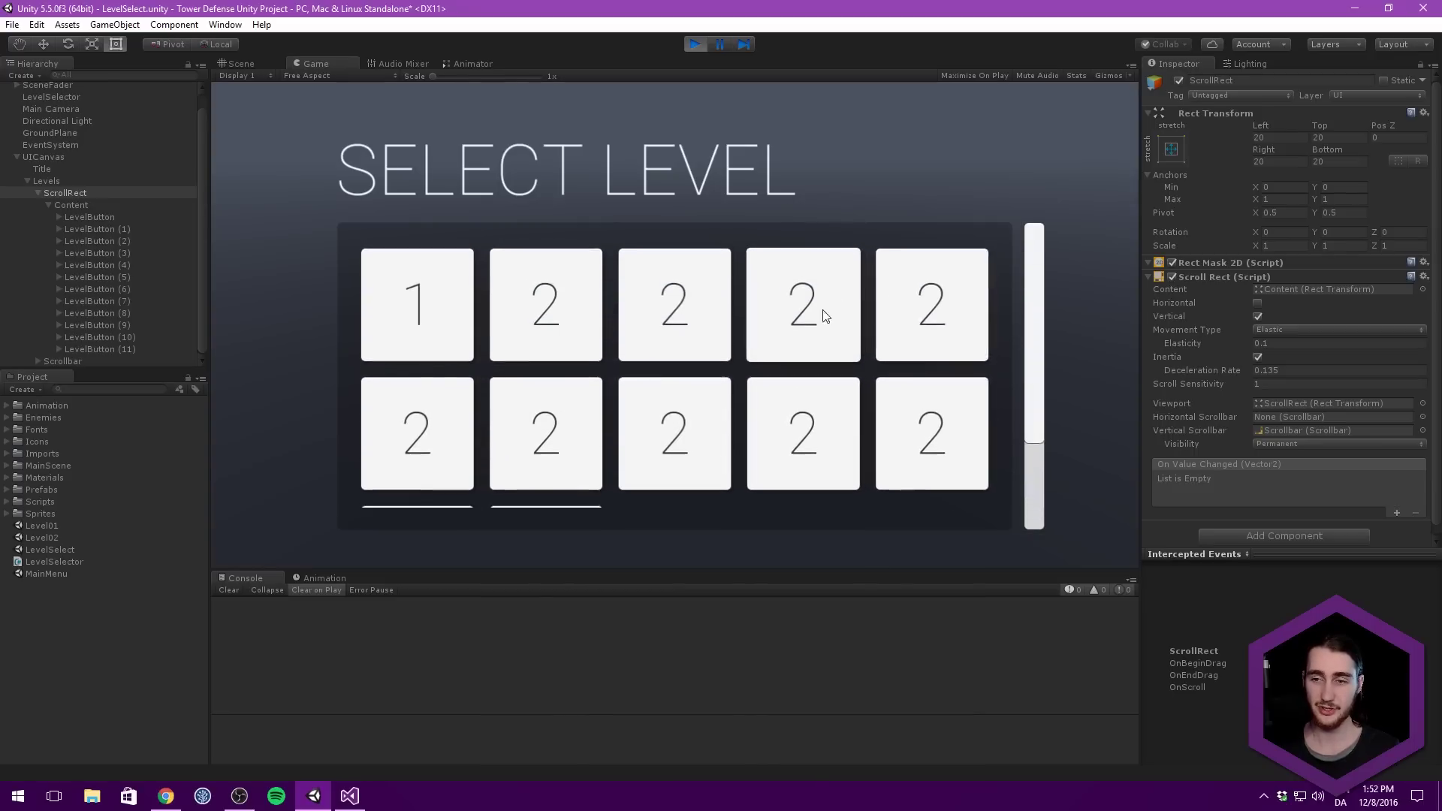
drag(823, 312, 626, 66)
click(695, 45)
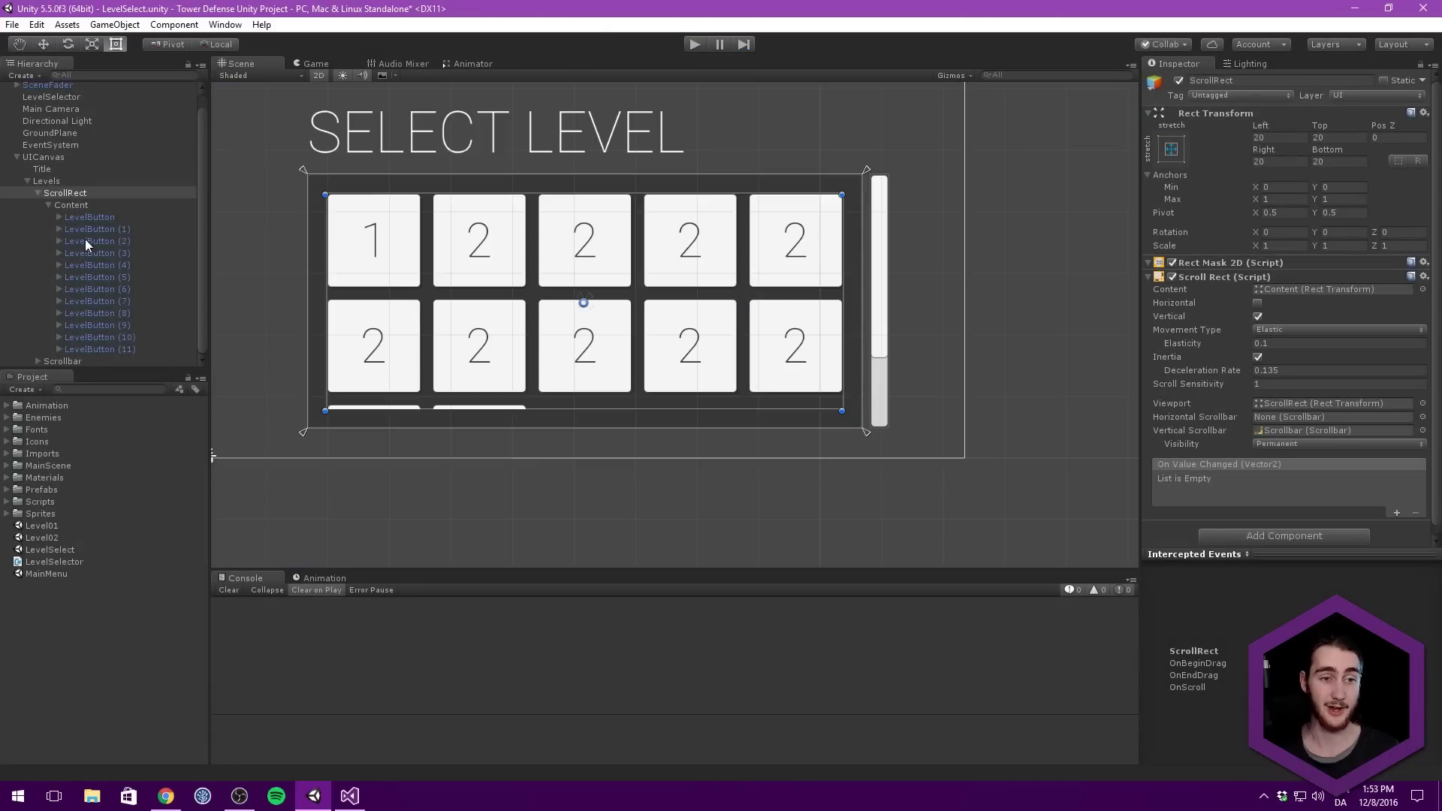
Set the Scrollbar's background image color to black with an alpha of 18.
click(68, 362)
click(331, 60)
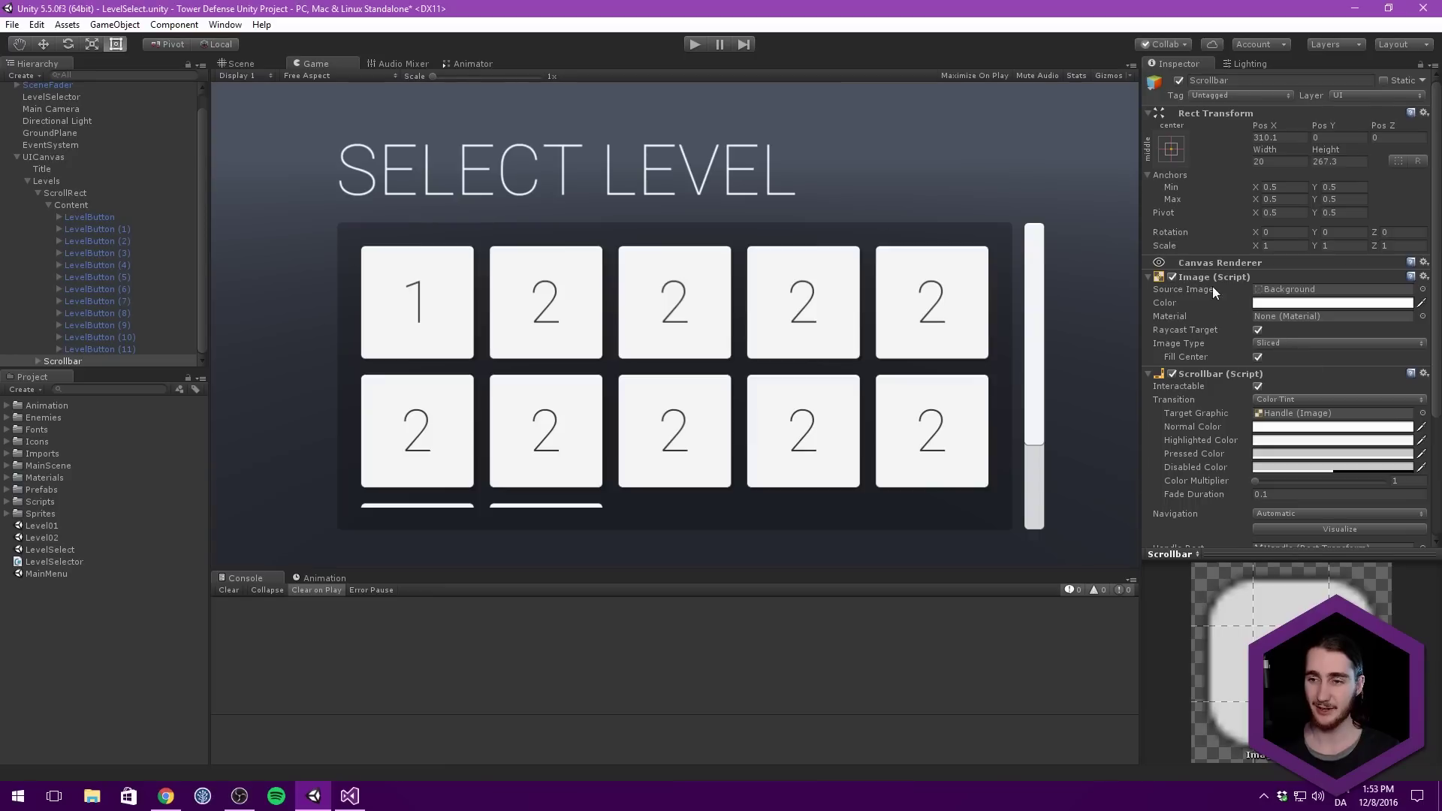
click(1285, 303)
mouse_move(570, 372)
mouse_down()
mouse_move(479, 444)
mouse_move(523, 476)
mouse_up()
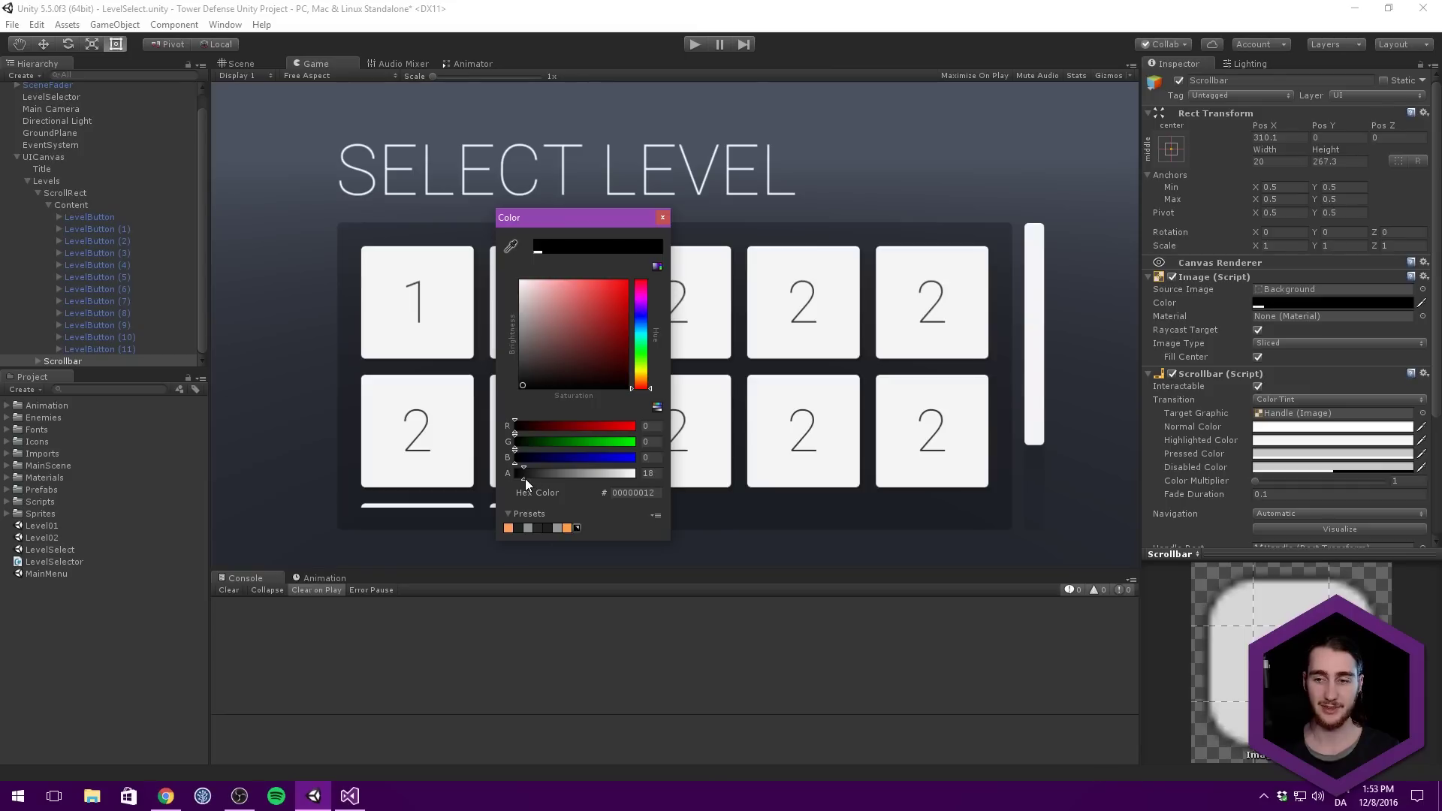
click(663, 217)
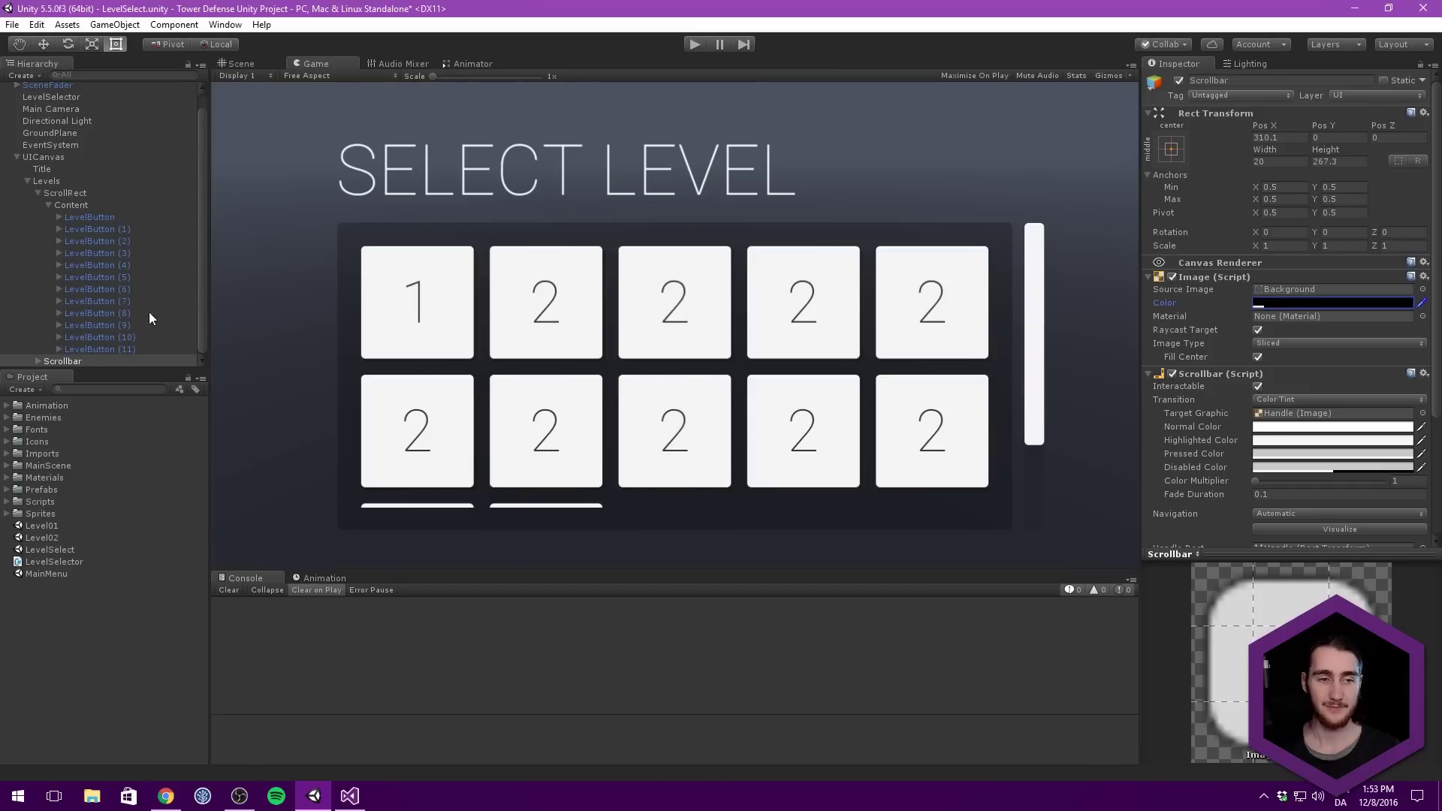
Expand Scrollbar and its Sliding Area, and set the Handle's image color to black with an alpha of 41.
click(36, 361)
click(49, 361)
click(85, 360)
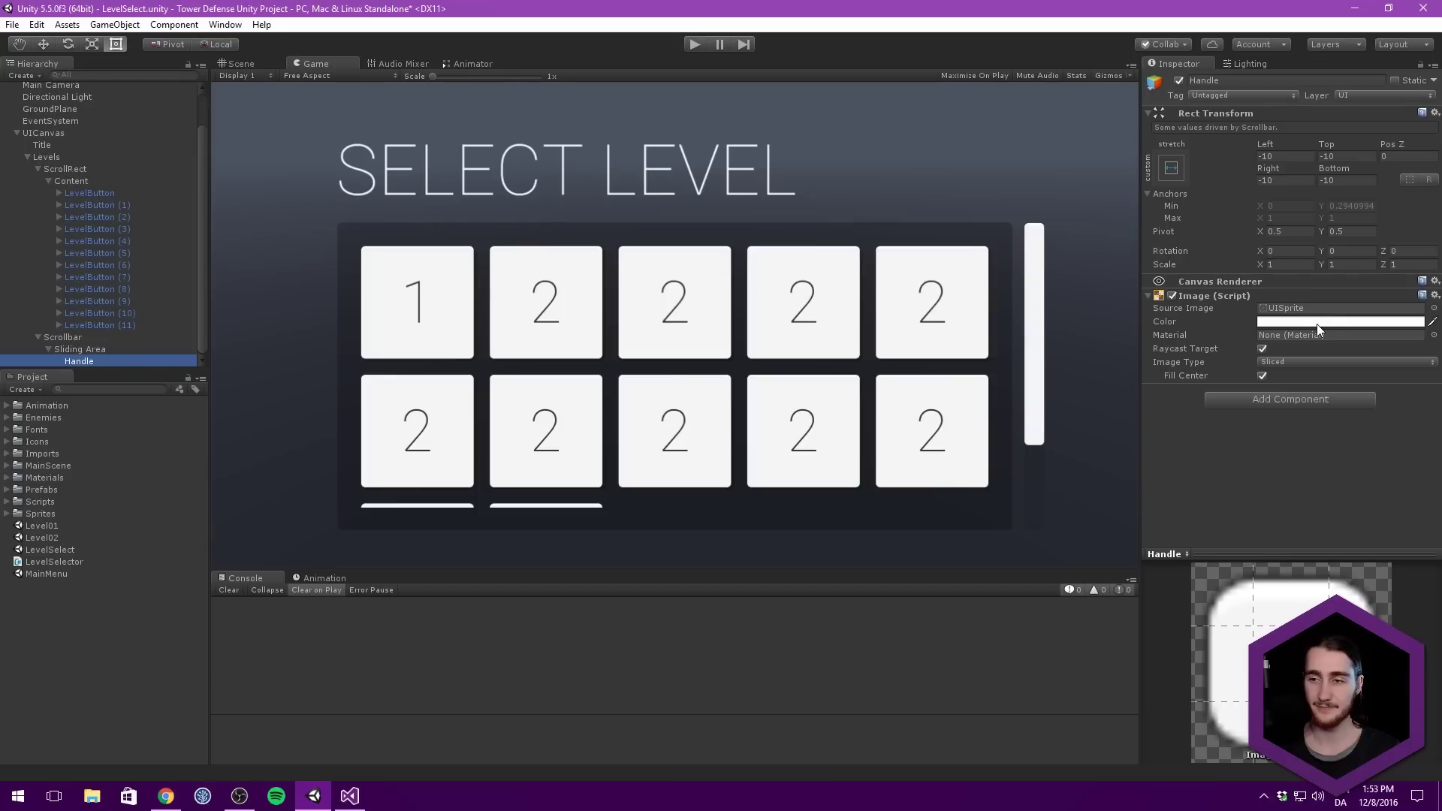
click(1317, 324)
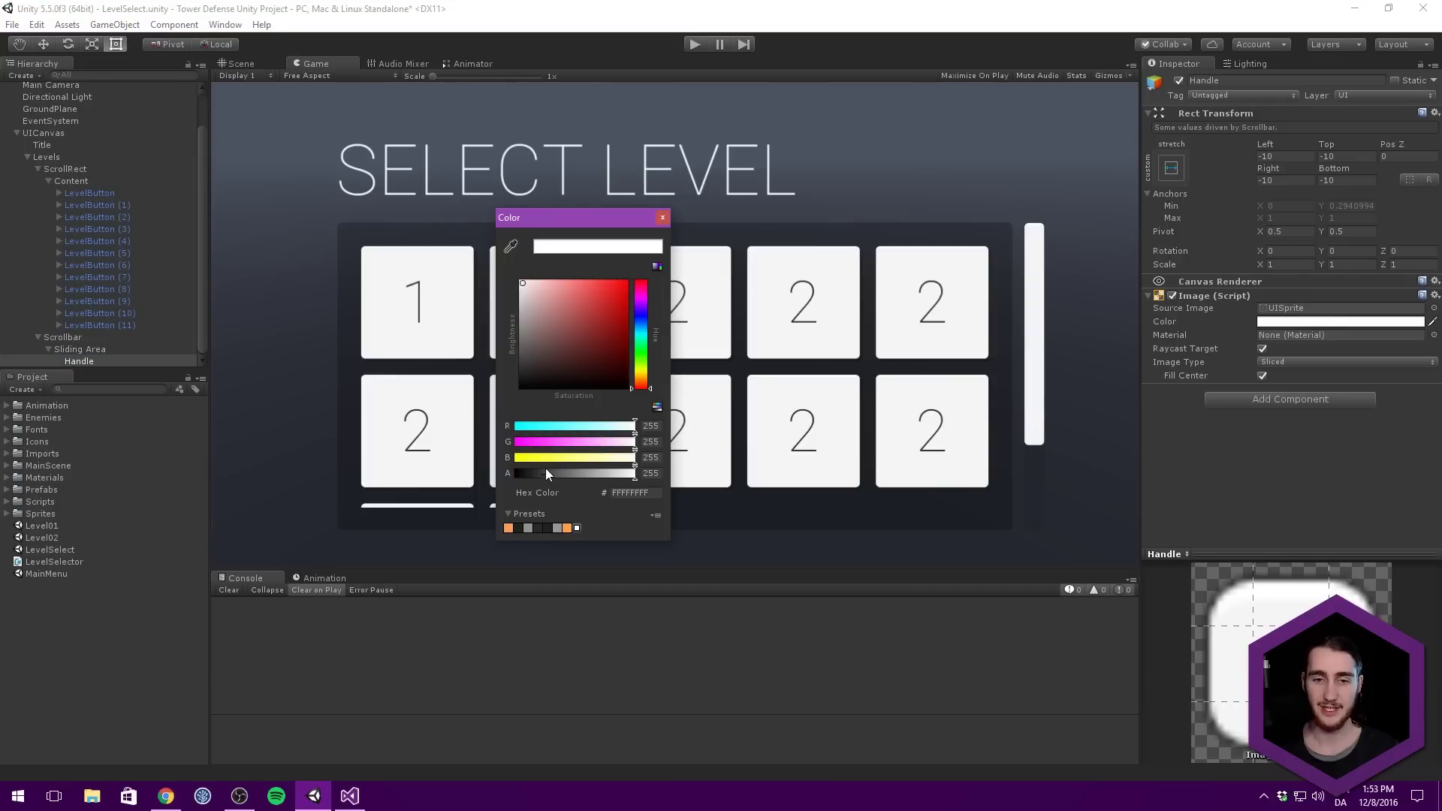
click(546, 528)
drag(580, 474, 534, 479)
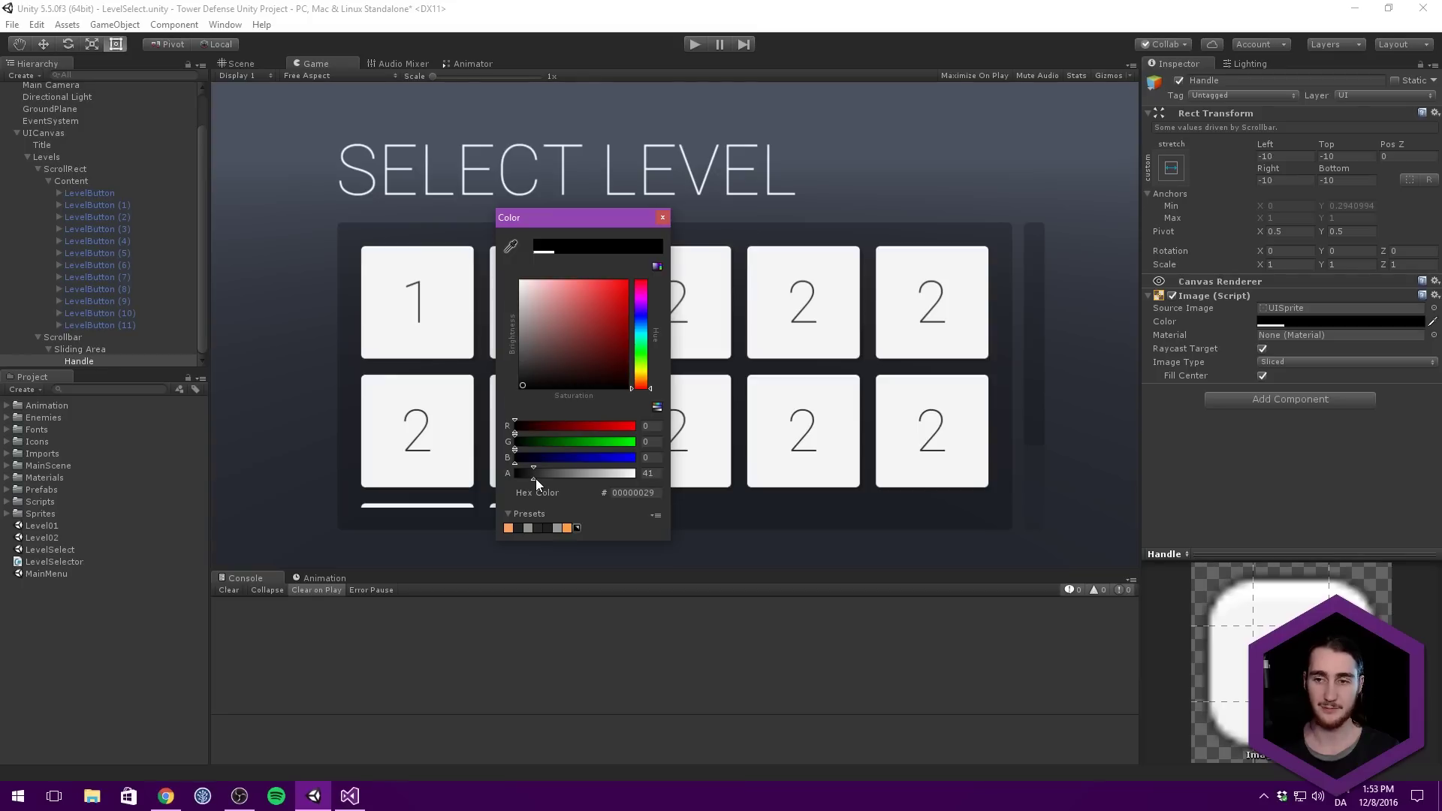
click(688, 60)
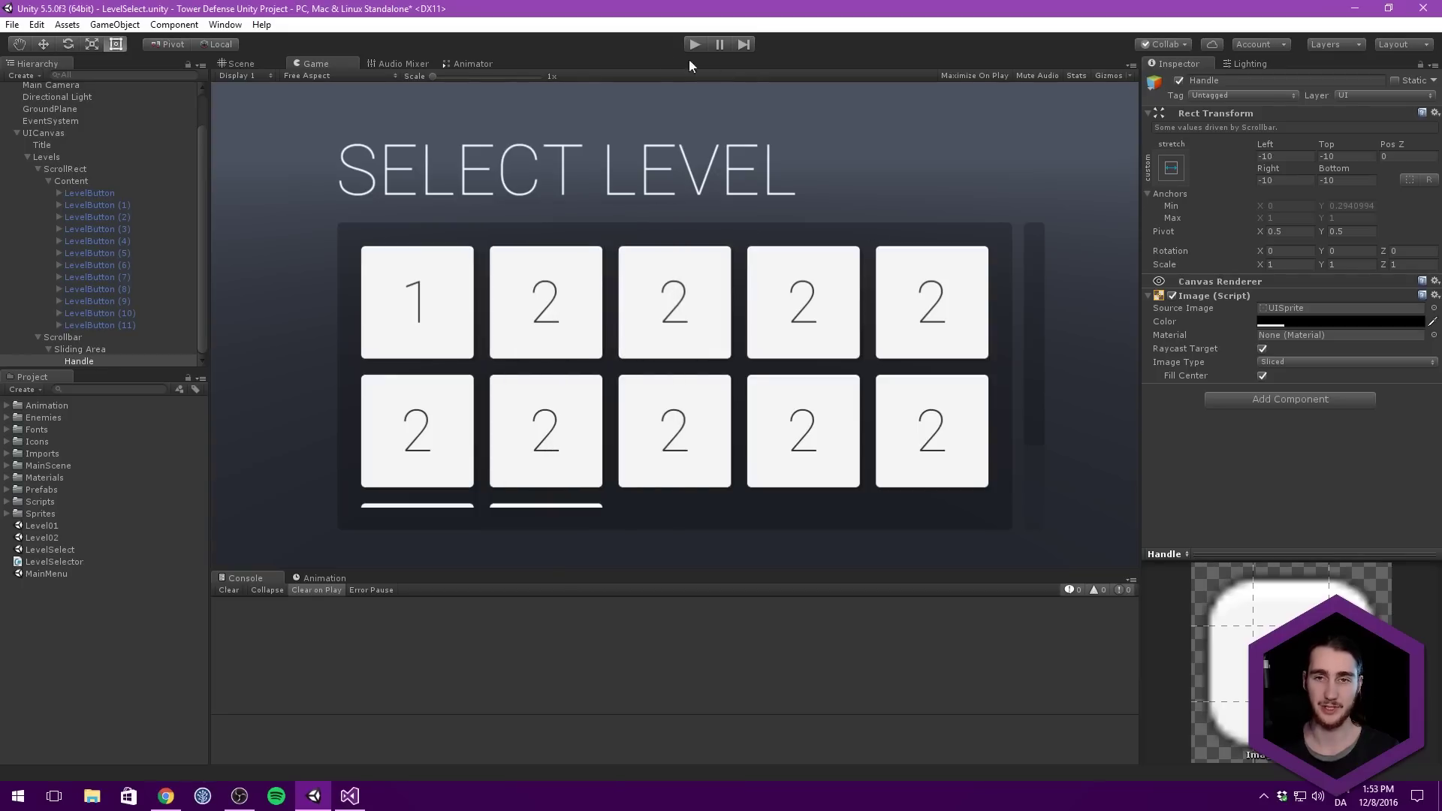
Run the scene to check the restyled scrollbar while scrolling the level buttons, and stop the game.
click(697, 43)
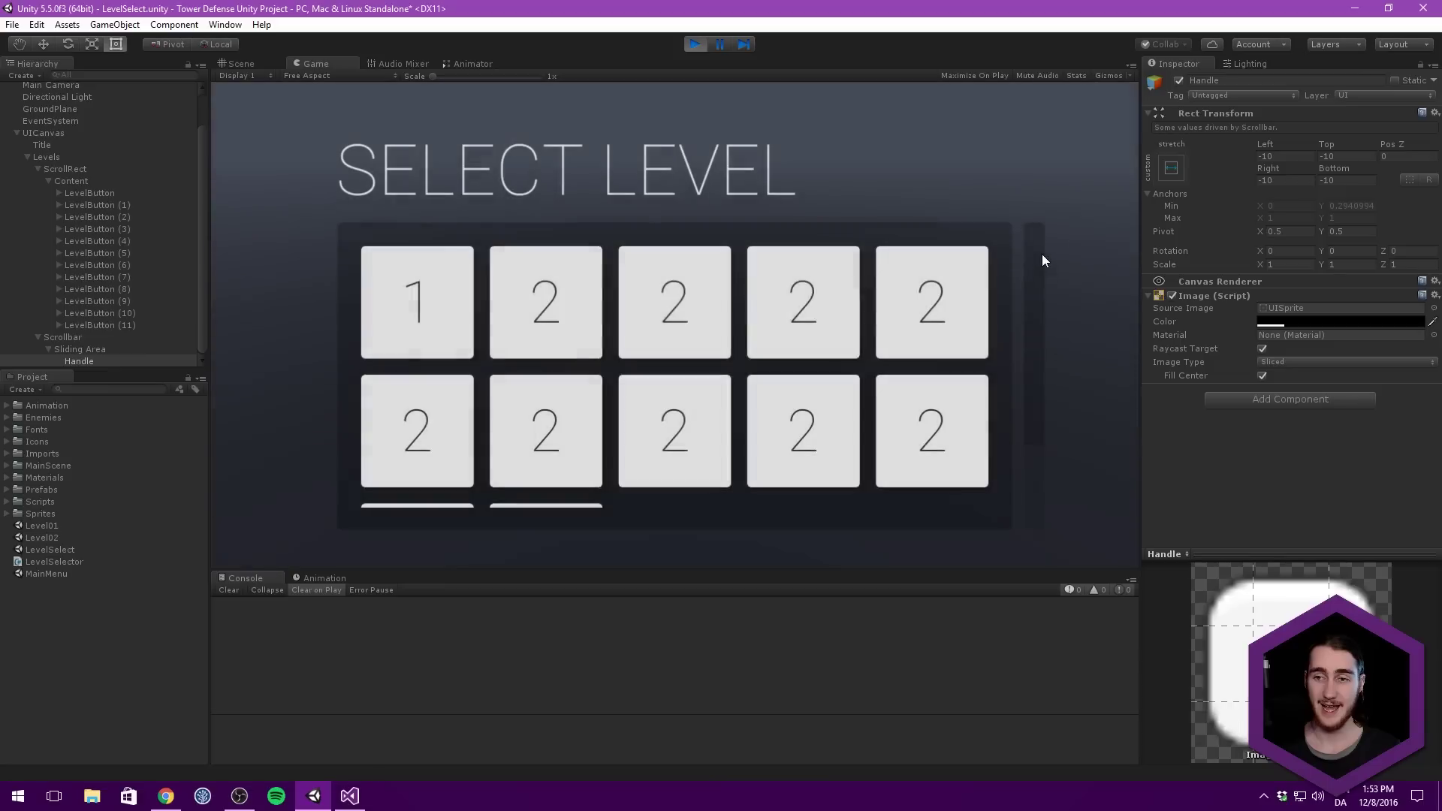
mouse_move(1042, 253)
mouse_down()
mouse_move(1027, 362)
mouse_move(1038, 229)
mouse_up()
scroll(691, 352, down, 2)
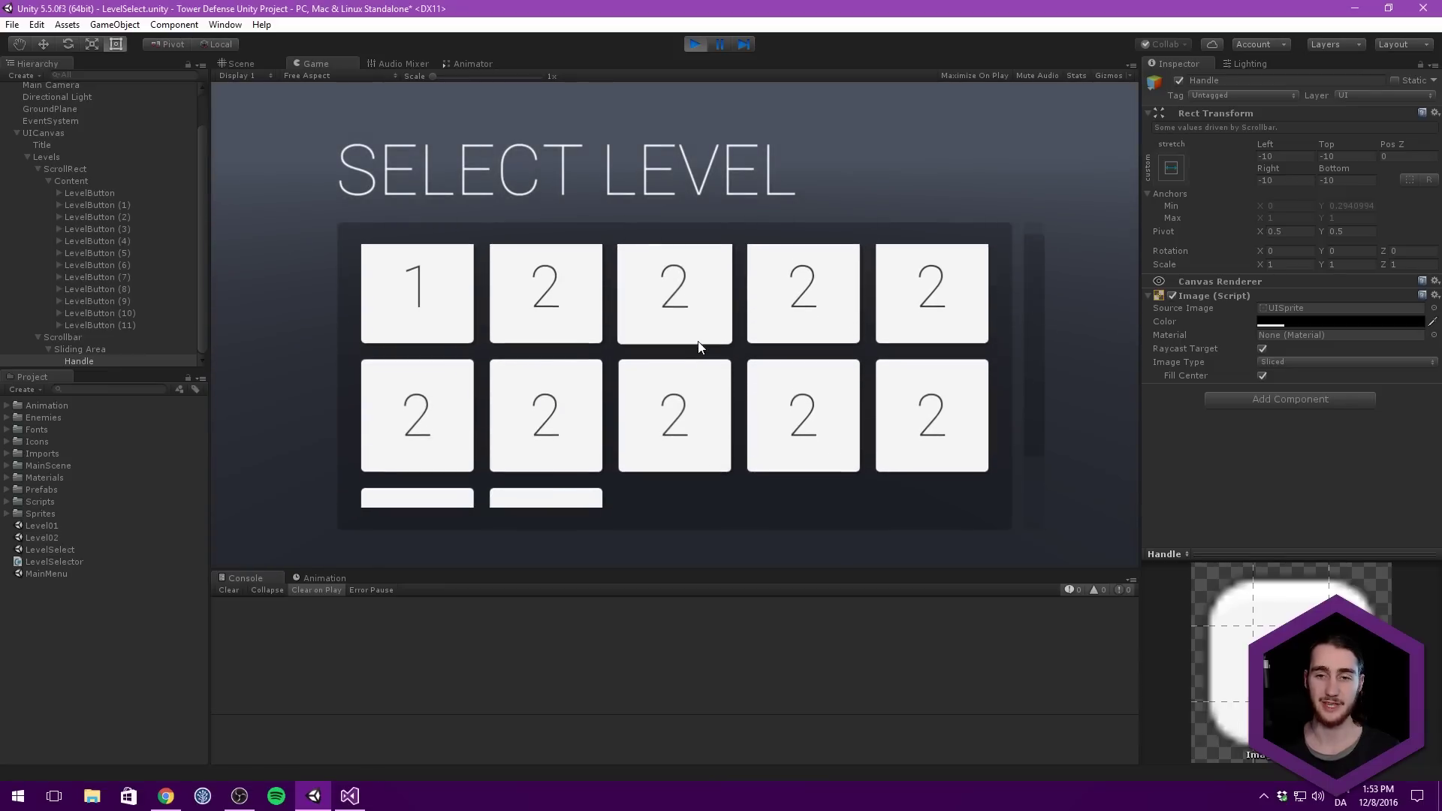
drag(1031, 296, 981, 265)
click(638, 315)
click(692, 44)
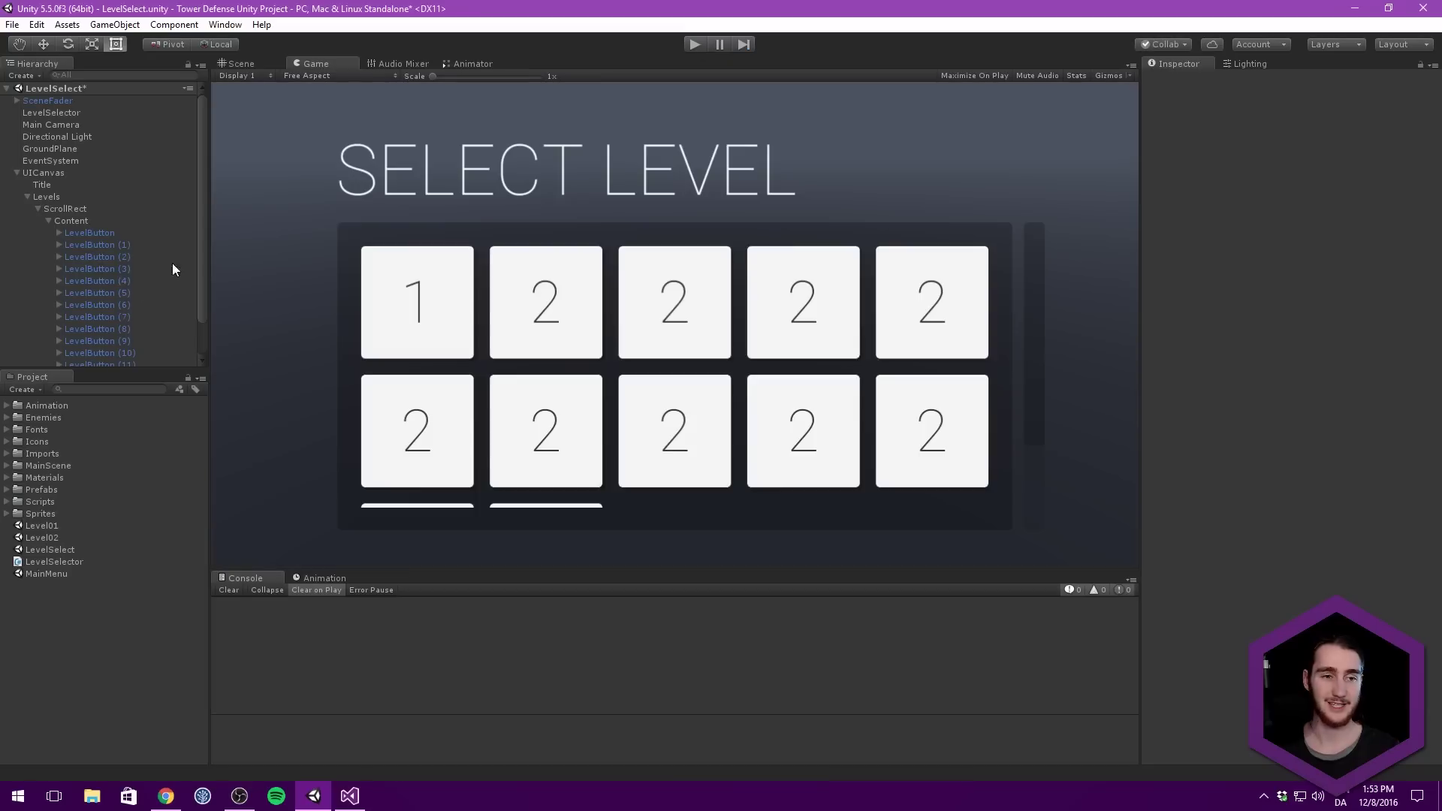
Delete the duplicated buttons LevelButton (2) through LevelButton (11) from Content.
click(106, 252)
scroll(159, 291, down, 1)
shift+click(116, 325)
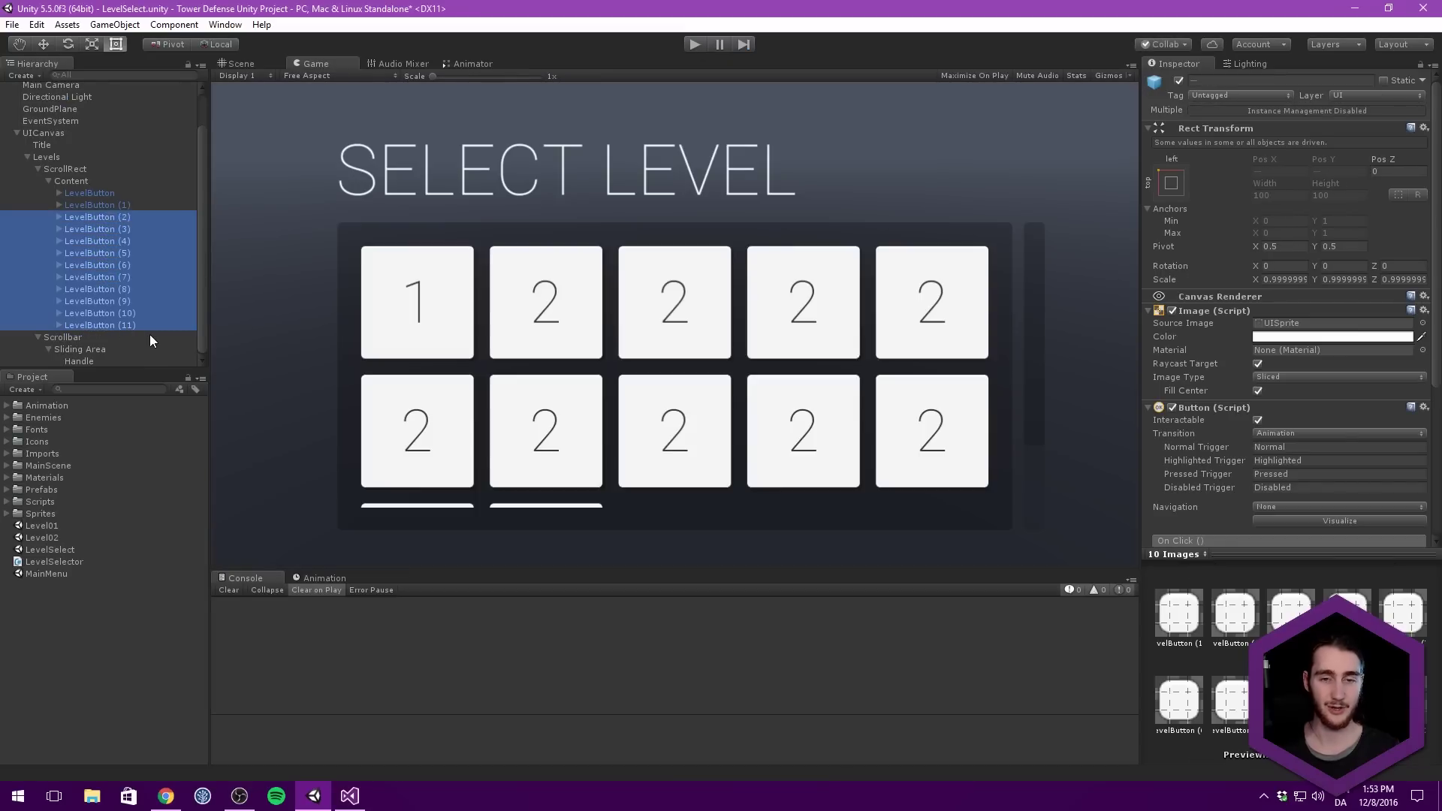
key(Delete)
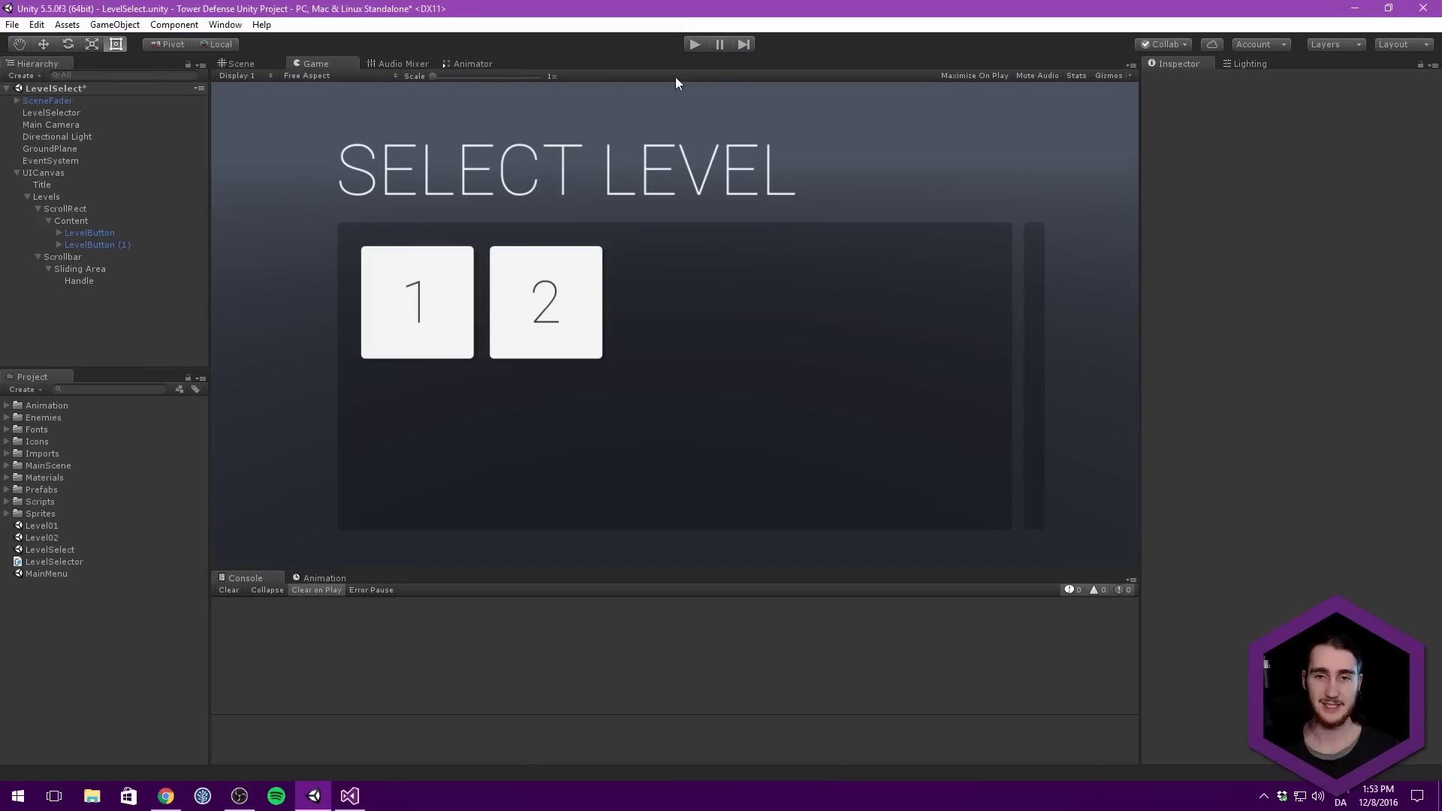
Briefly play-test the LevelSelect scene with the two remaining level buttons and save the scene.
click(695, 44)
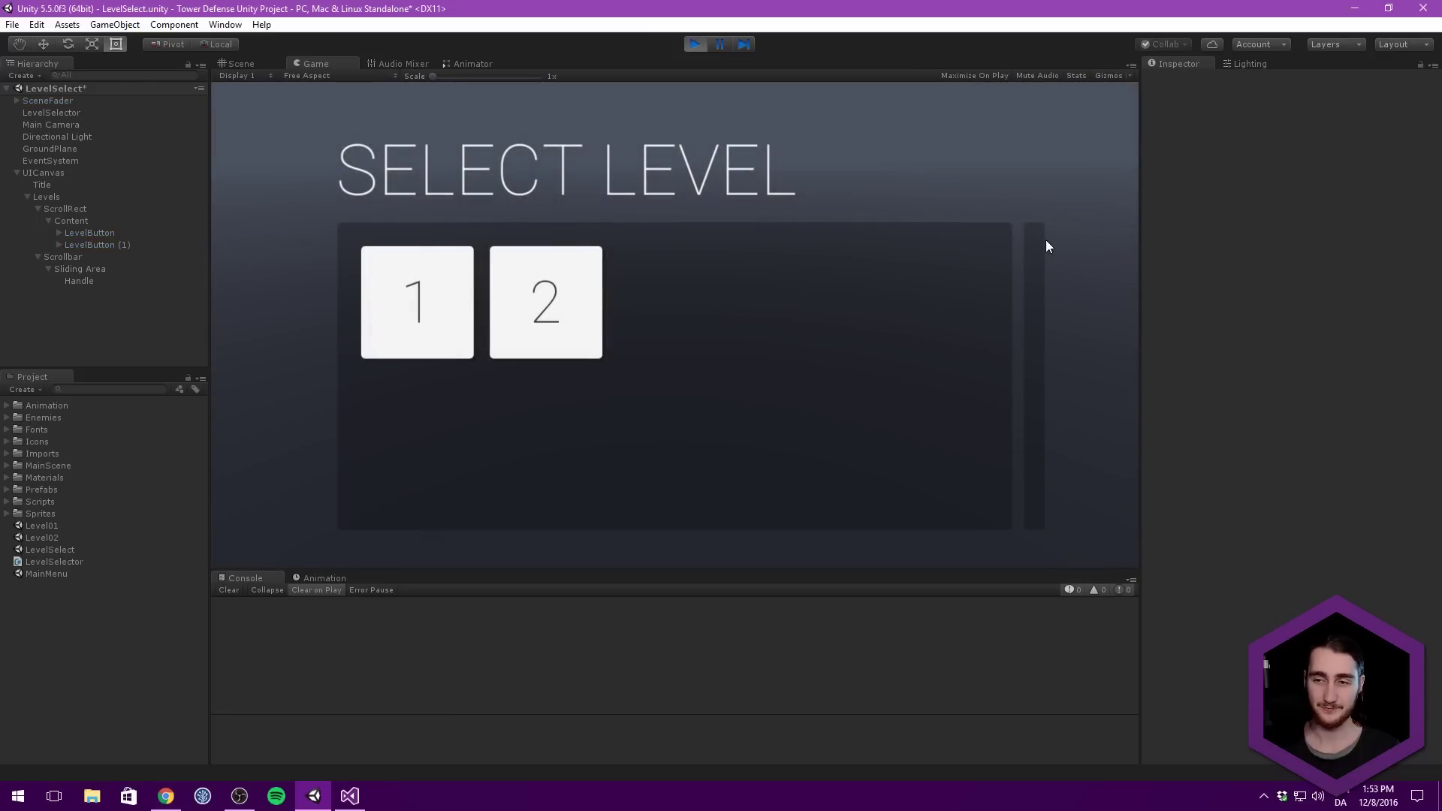
click(694, 44)
click(98, 245)
click(322, 272)
click(98, 314)
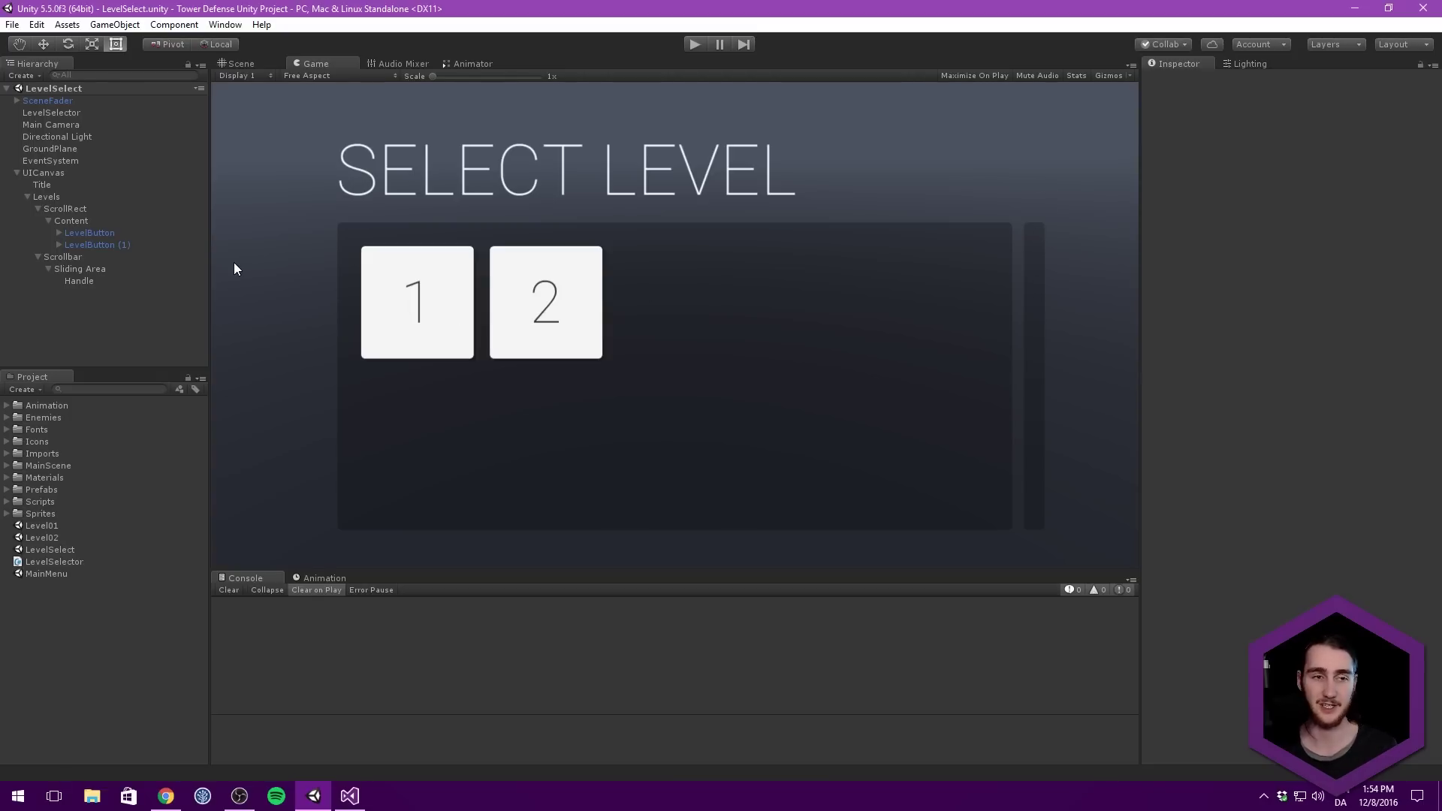
Collapse the hierarchy from Content up to UICanvas and clear the selection.
click(105, 208)
key(Down)
key(Left)
key(Left)
key(Left)
key(Left)
key(Left)
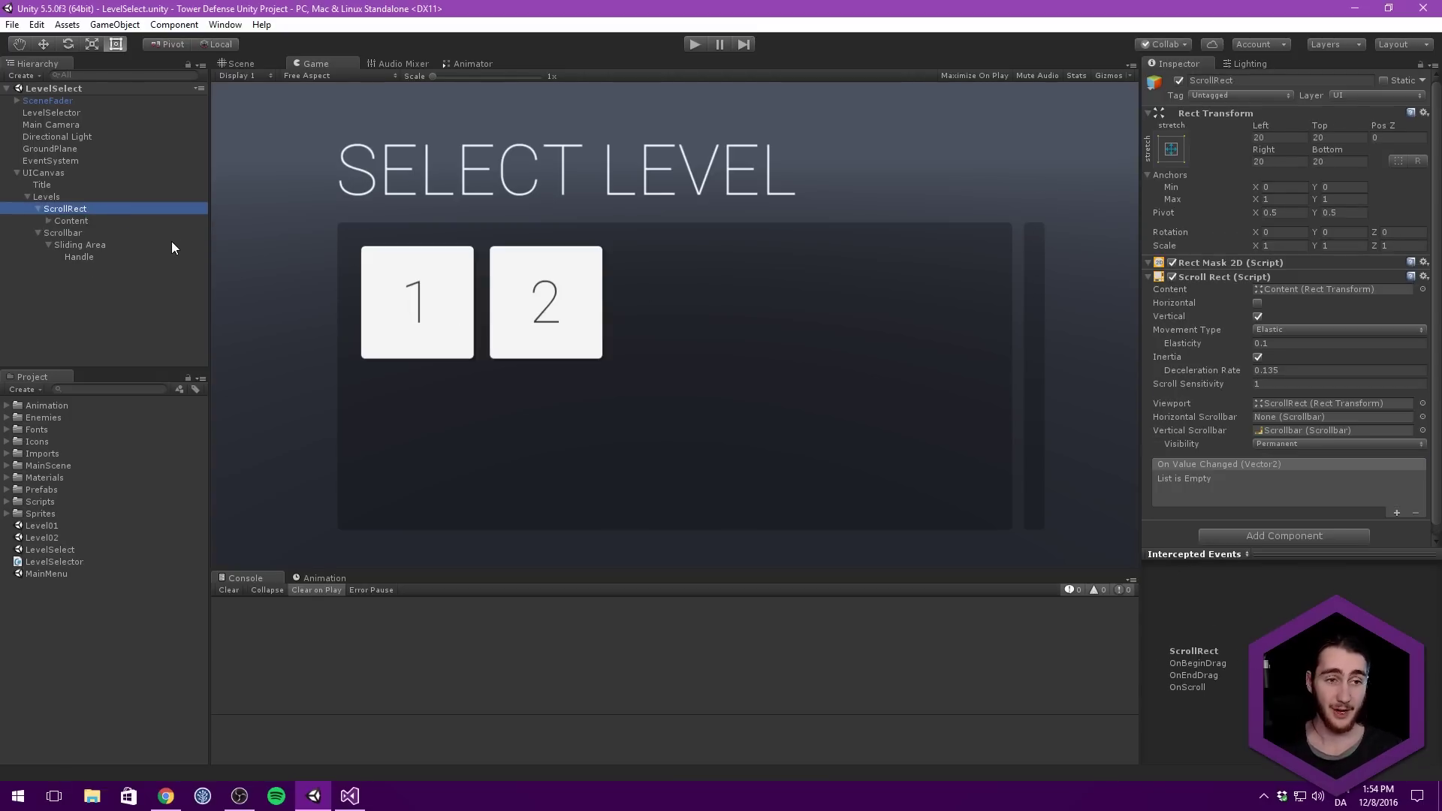
key(Up)
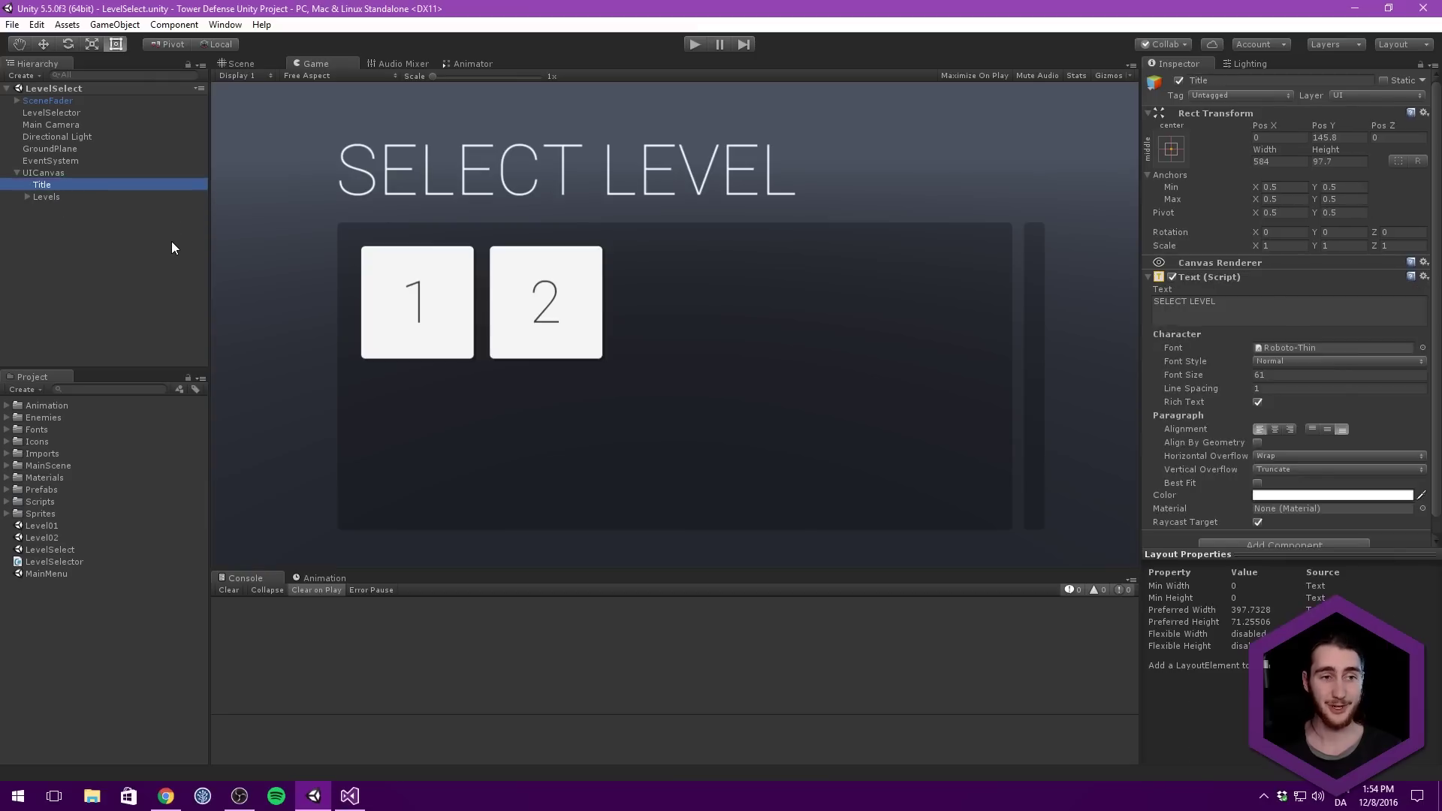
key(Left)
key(Left)
click(123, 269)
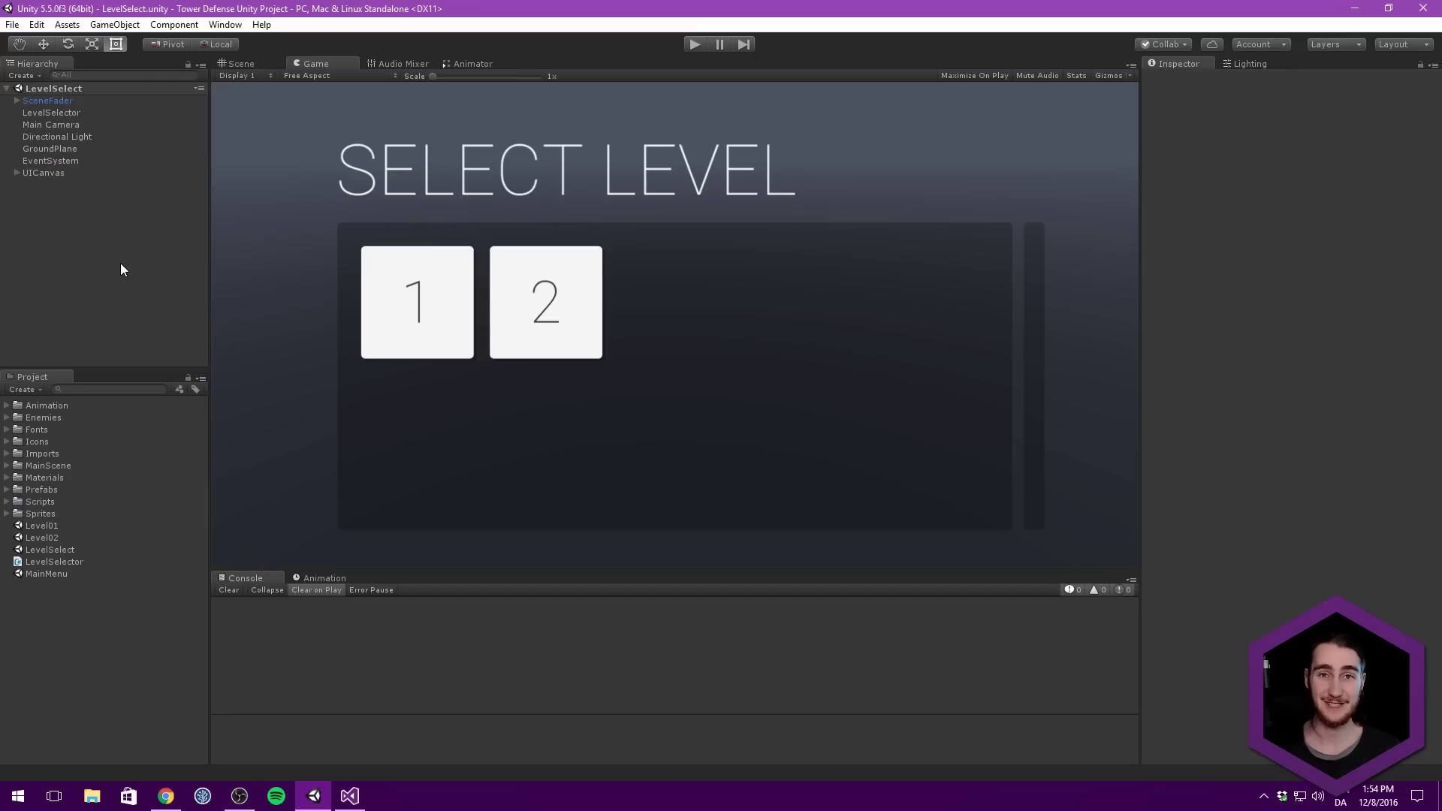